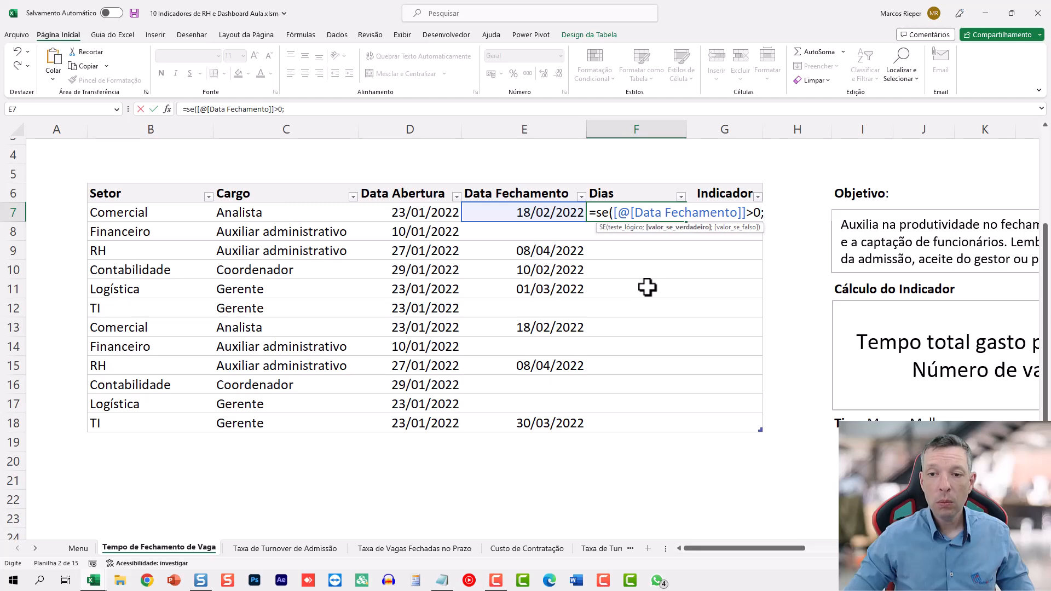
Complete the Dias formula in F7 to return [@[Data Fechamento]]-[@[Data Abertura]] when the test is true and "" otherwise.
key("Left")
type("-")
key("Left")
key("Left")
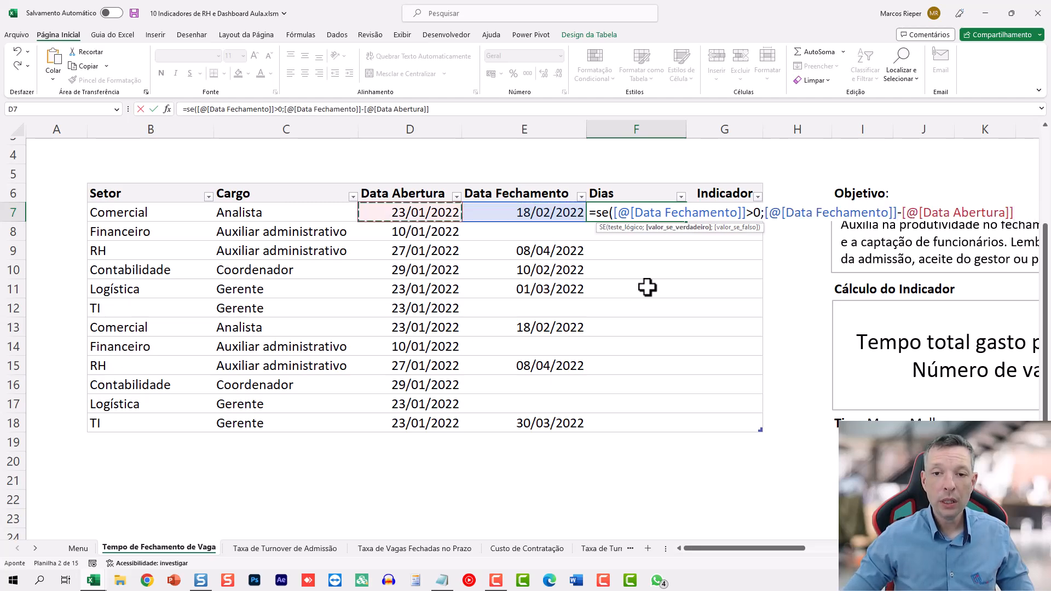
type(";")
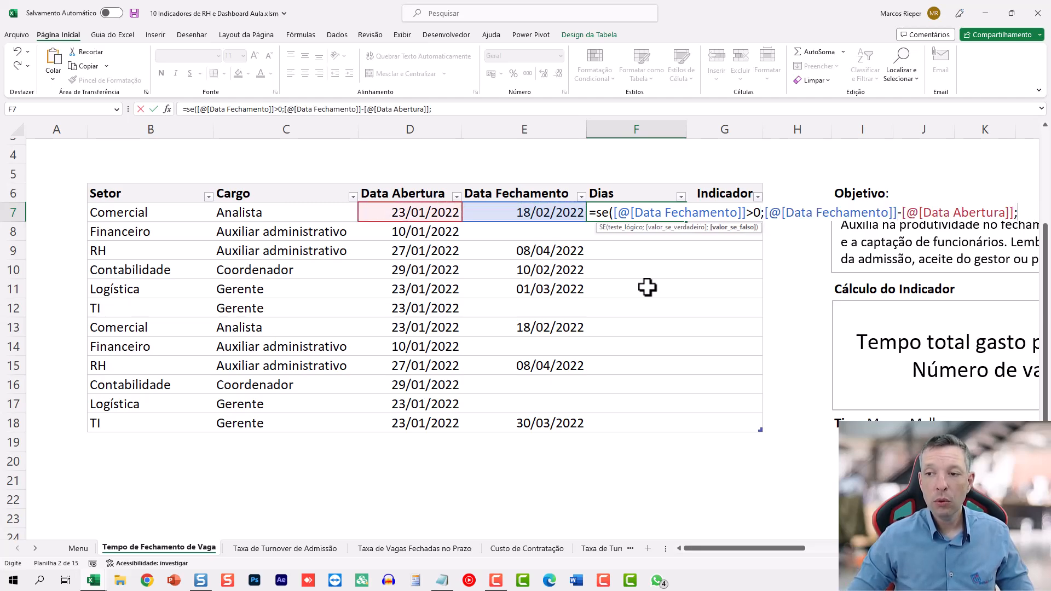
type("\"\")")
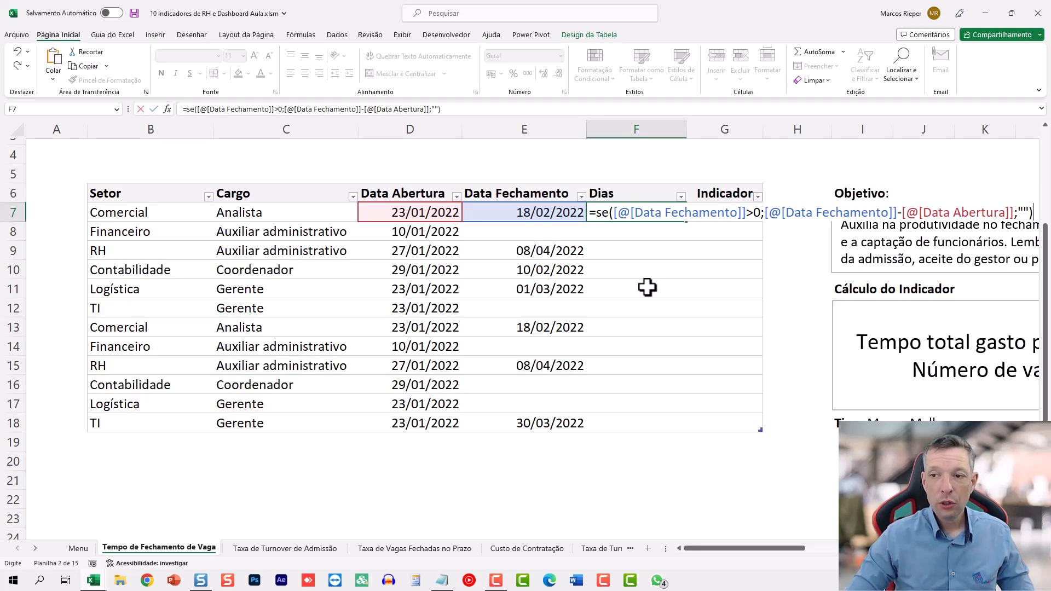
key("Return")
key("Up")
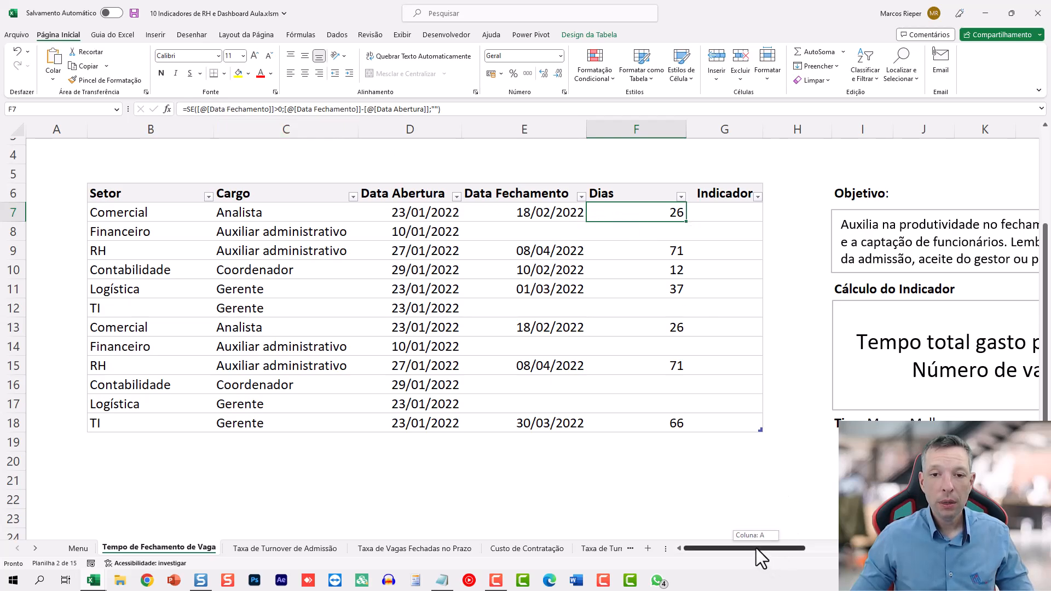
left_click_drag(757, 547, 761, 546)
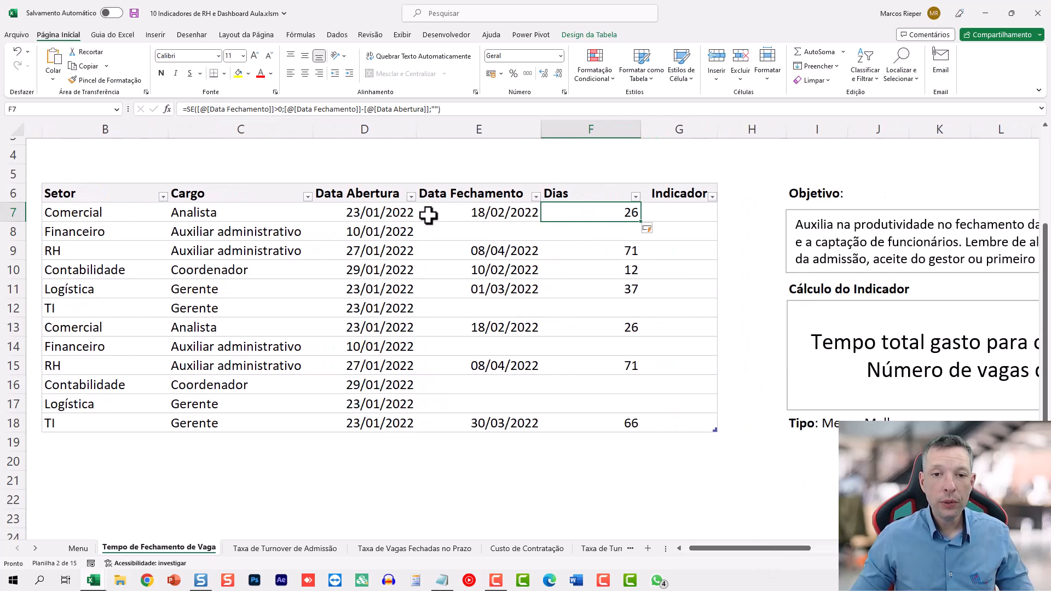
left_click(516, 231)
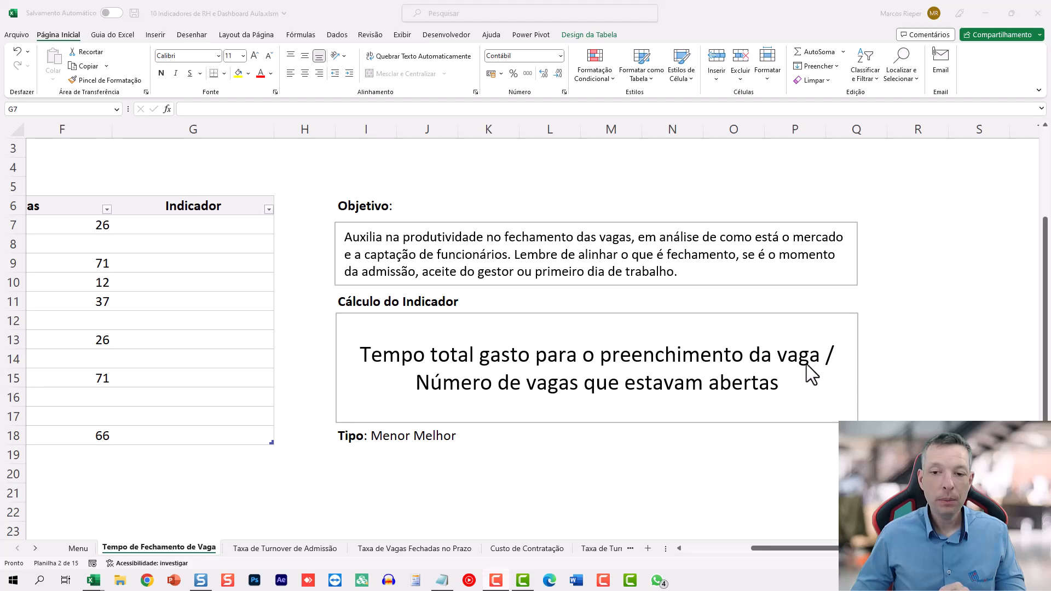
Widen the Indicador column (G) to make room for a long formula.
left_click(790, 546)
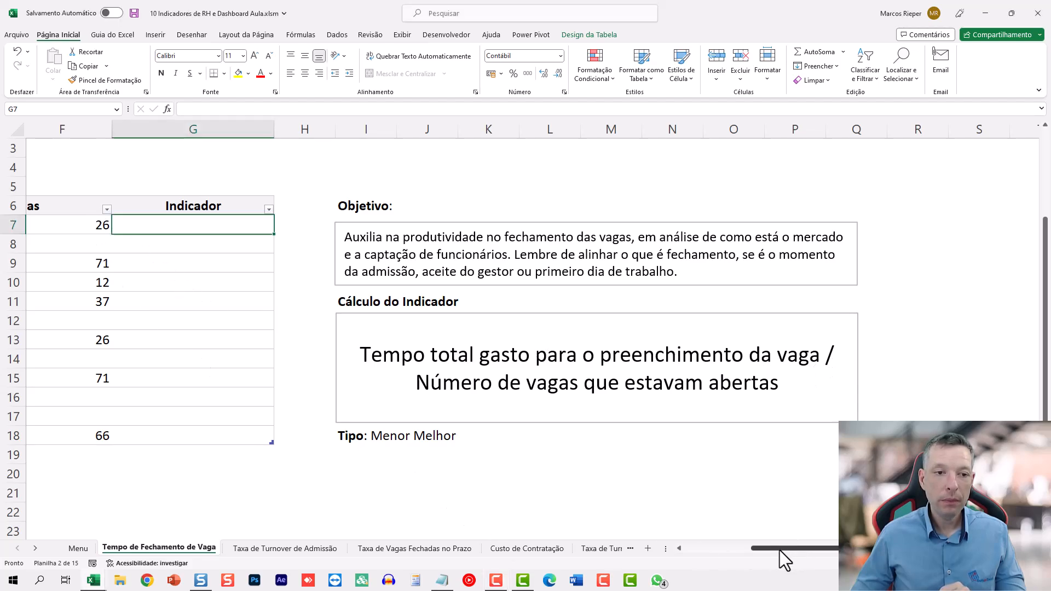
left_click_drag(778, 548, 767, 549)
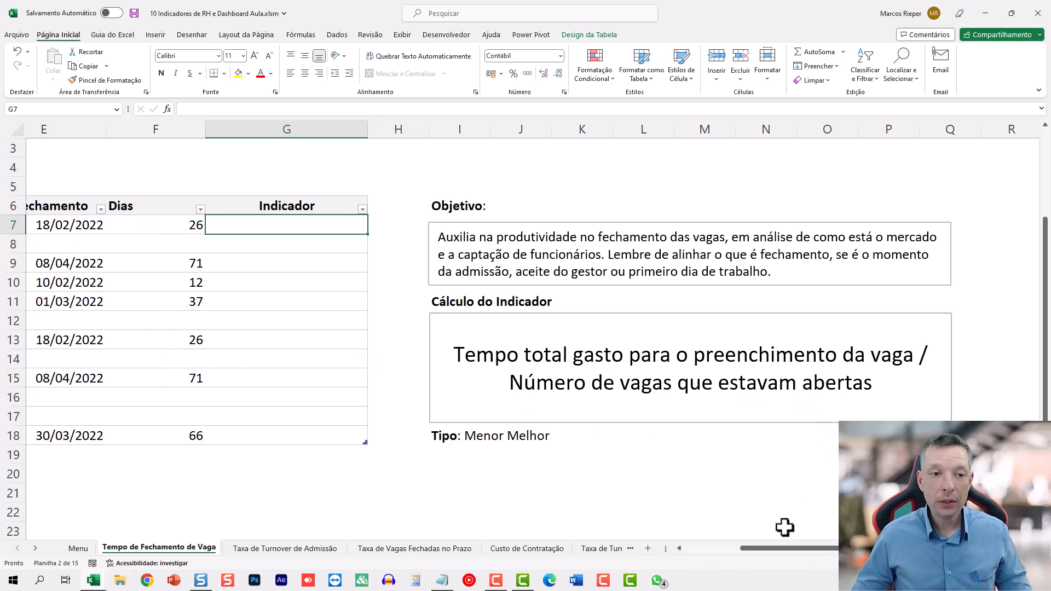
left_click_drag(767, 549, 747, 549)
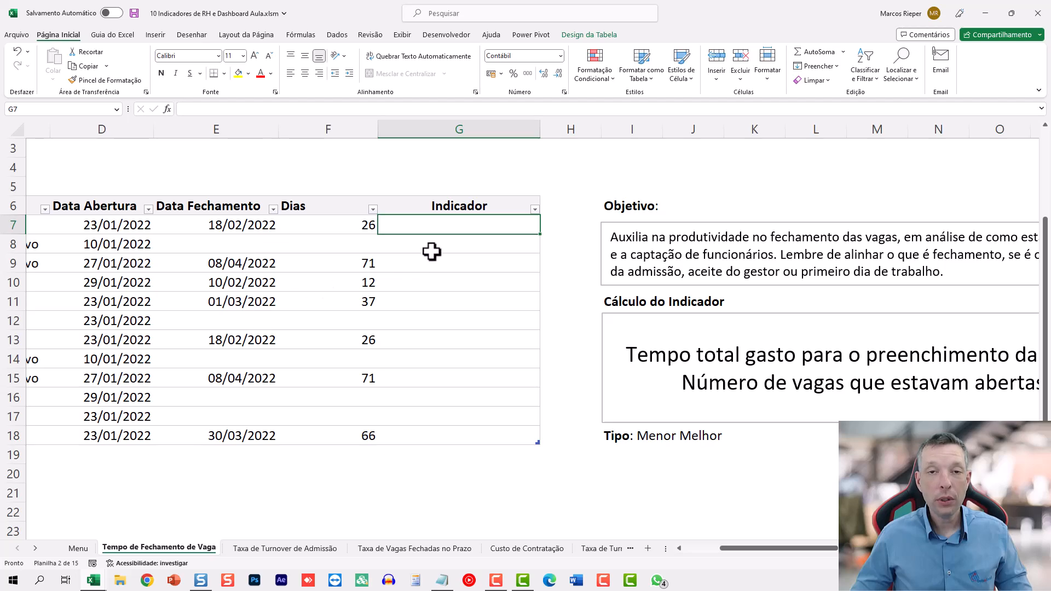
left_click_drag(542, 128, 816, 131)
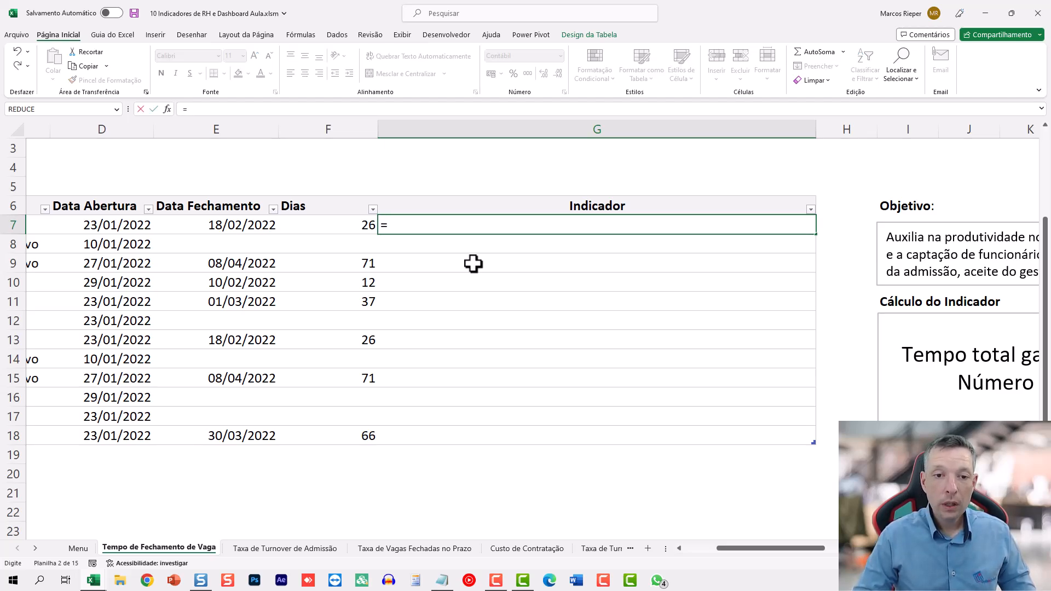
type("SEER")
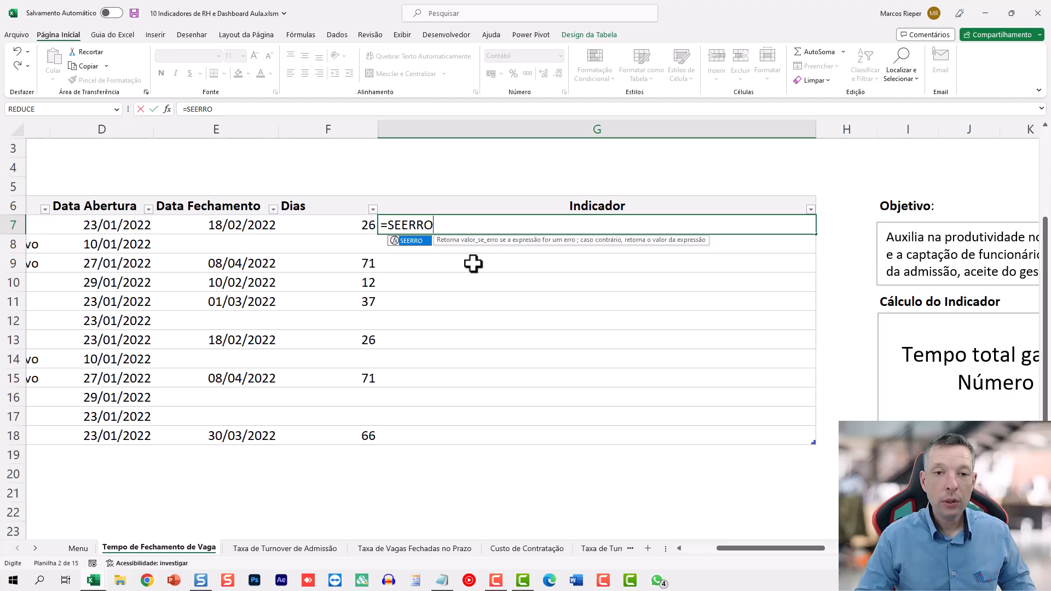
type("RO(")
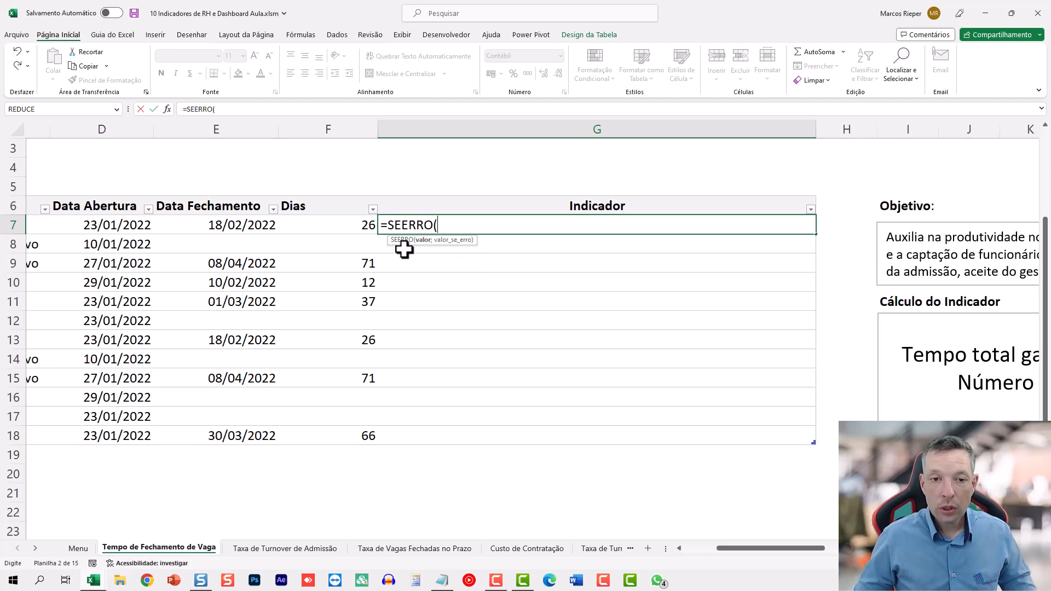
left_click(356, 226)
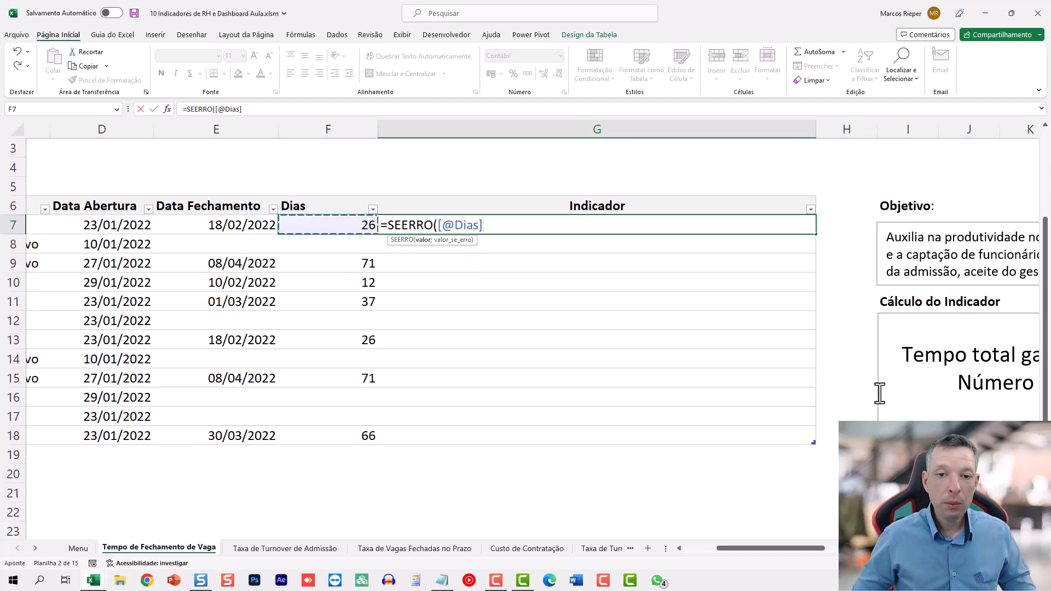
type("/")
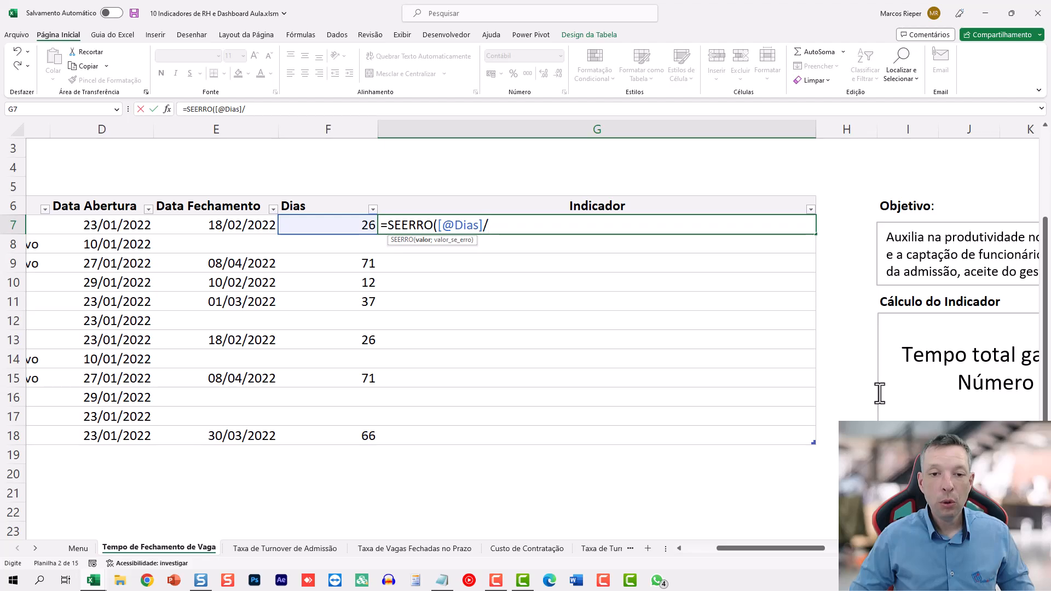
key("alt+Return")
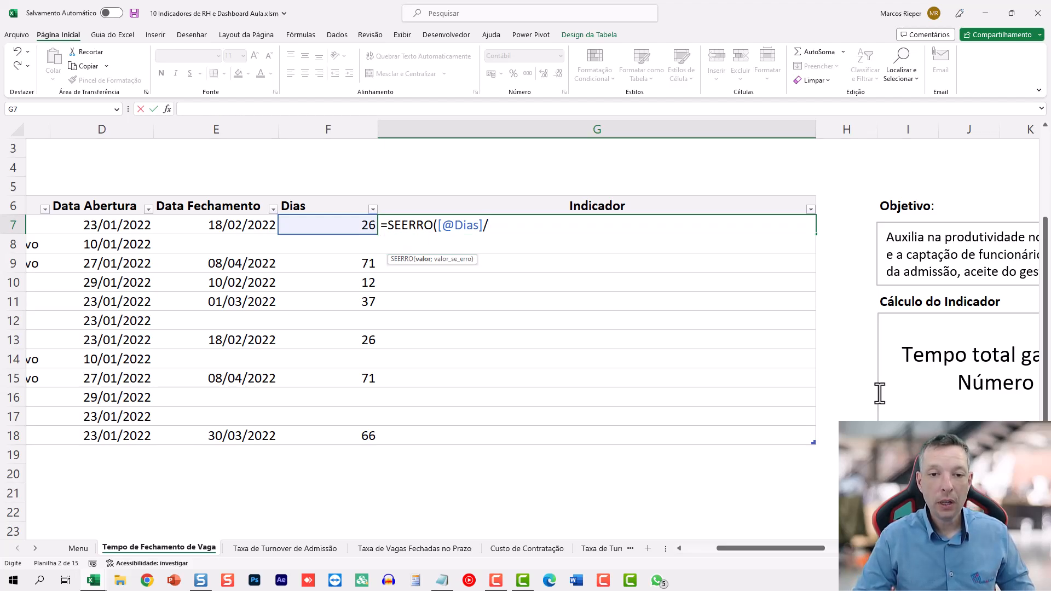
Add CONT.SES as the divisor, with [Data Abertura] and ">="&[@[Data Abertura]] as its first criterion, ending with a line break.
type("CONT.SES")
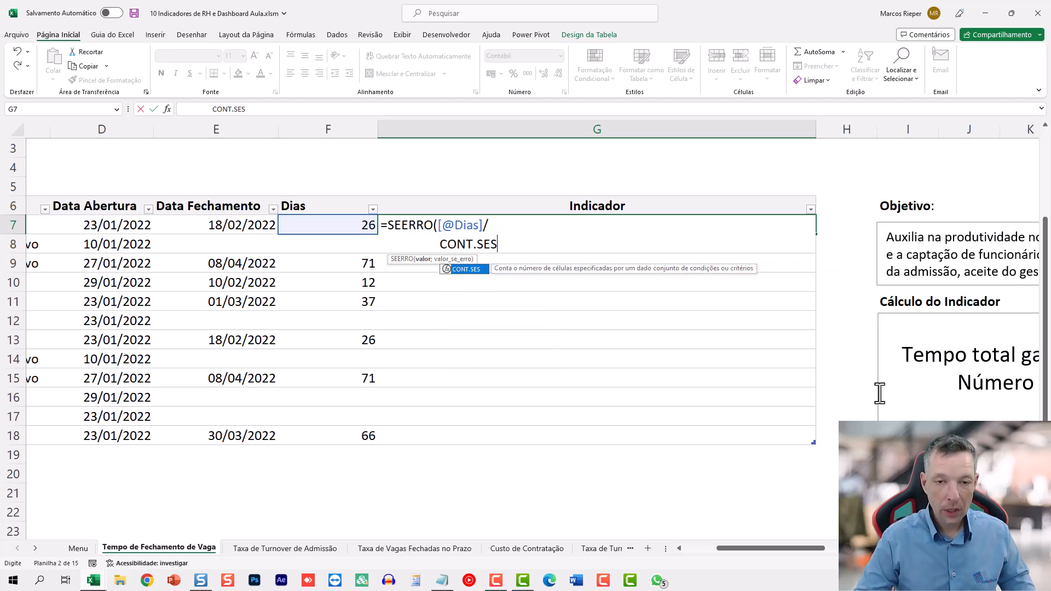
type("(")
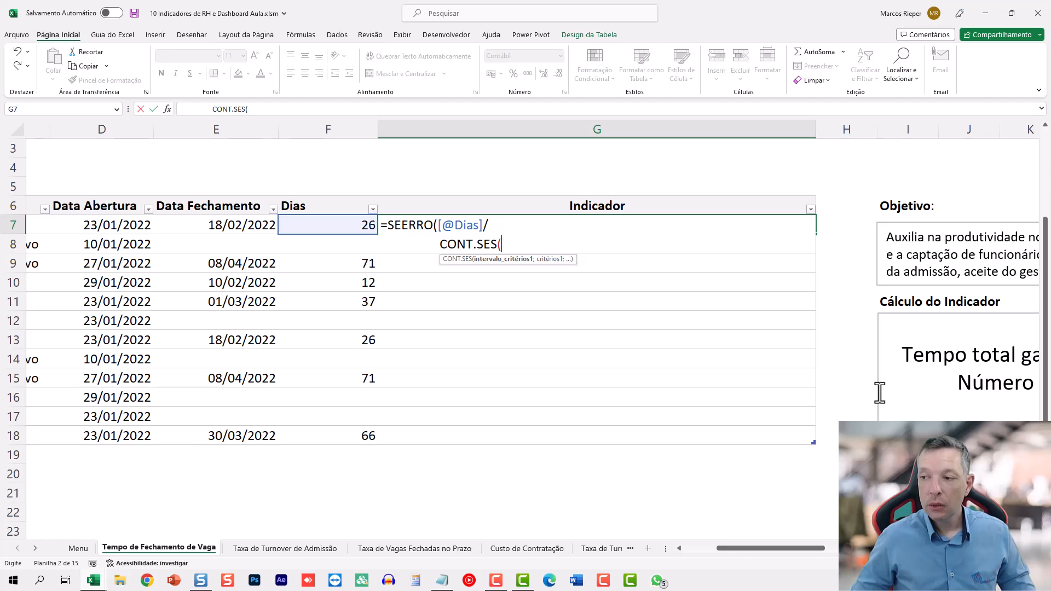
left_click_drag(133, 225, 115, 436)
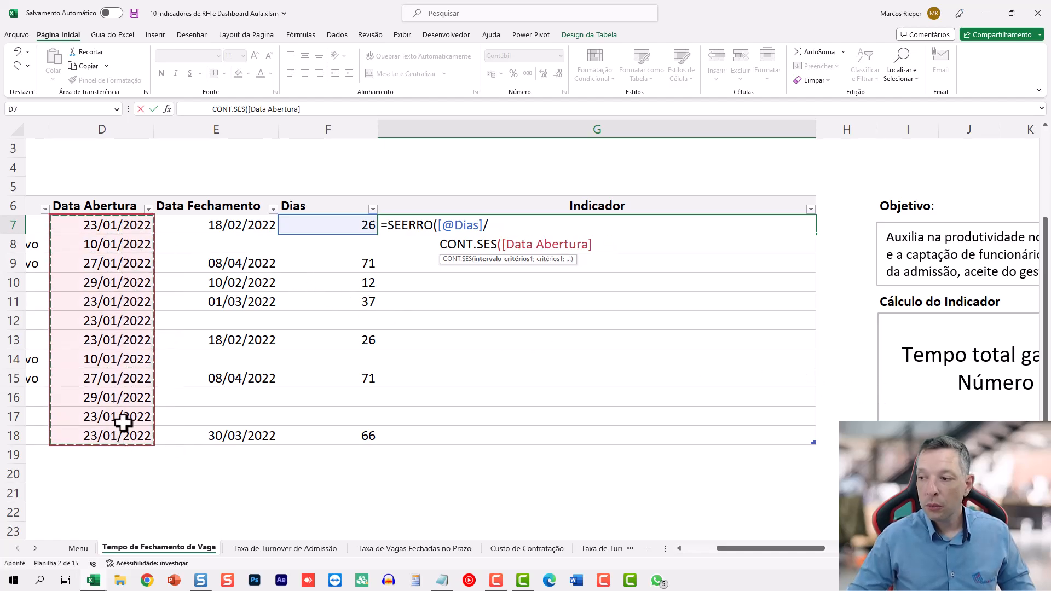
type(";\">")
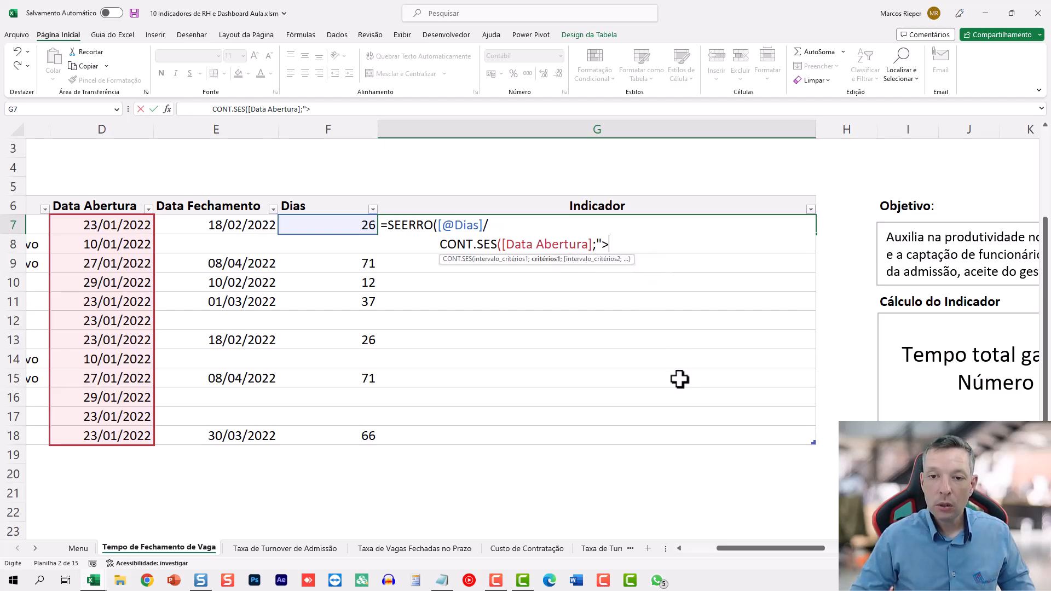
type("=\"&")
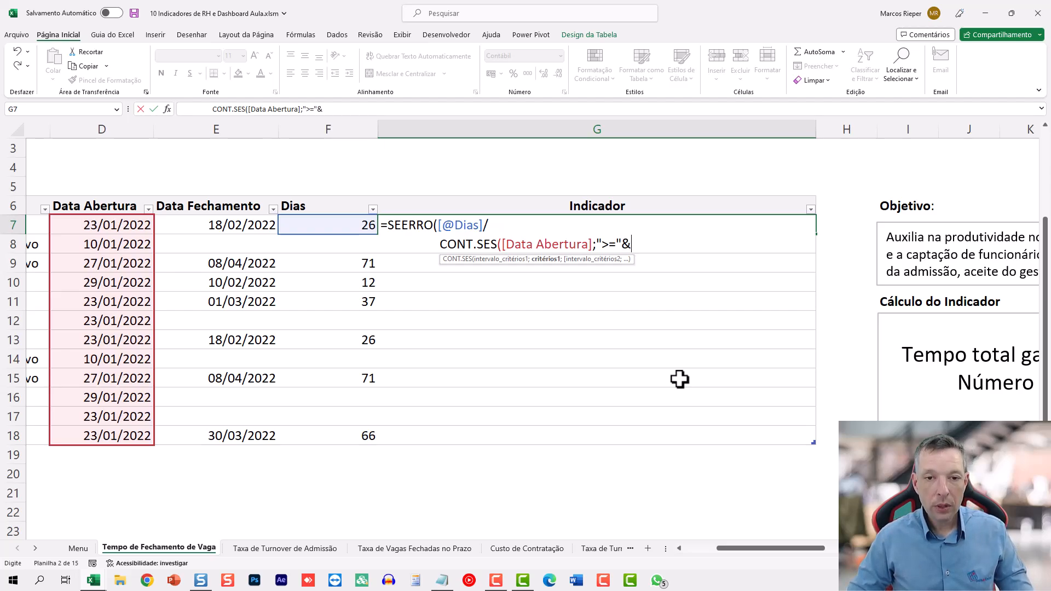
left_click(128, 224)
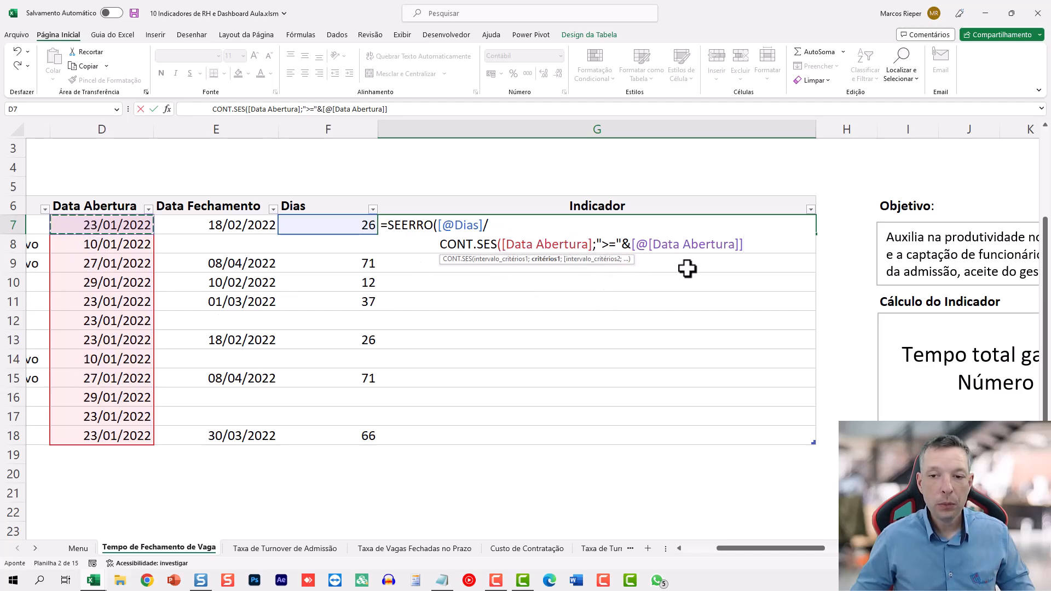
type(";")
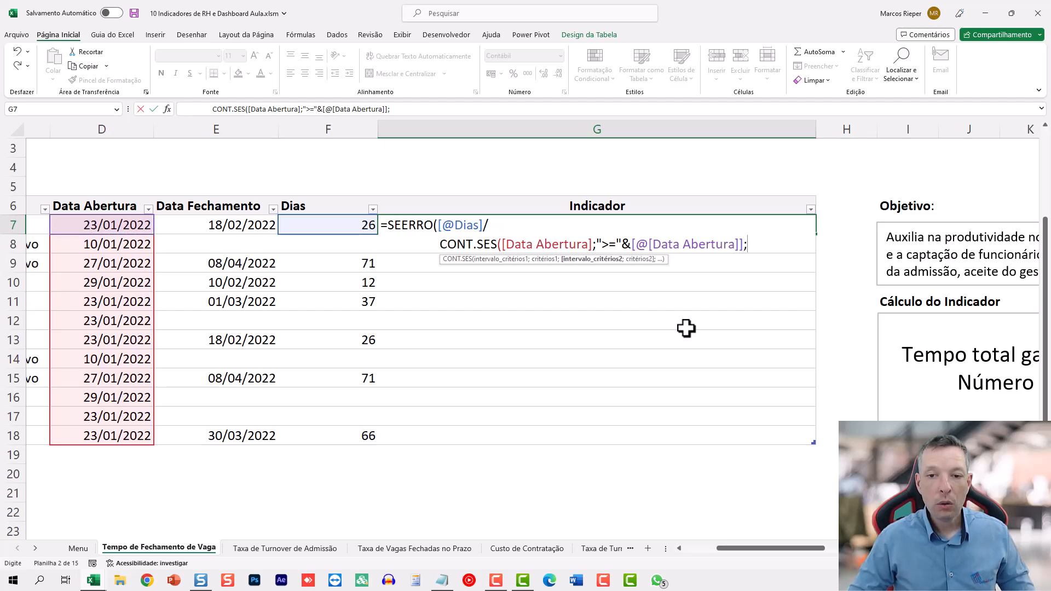
key("alt+Return")
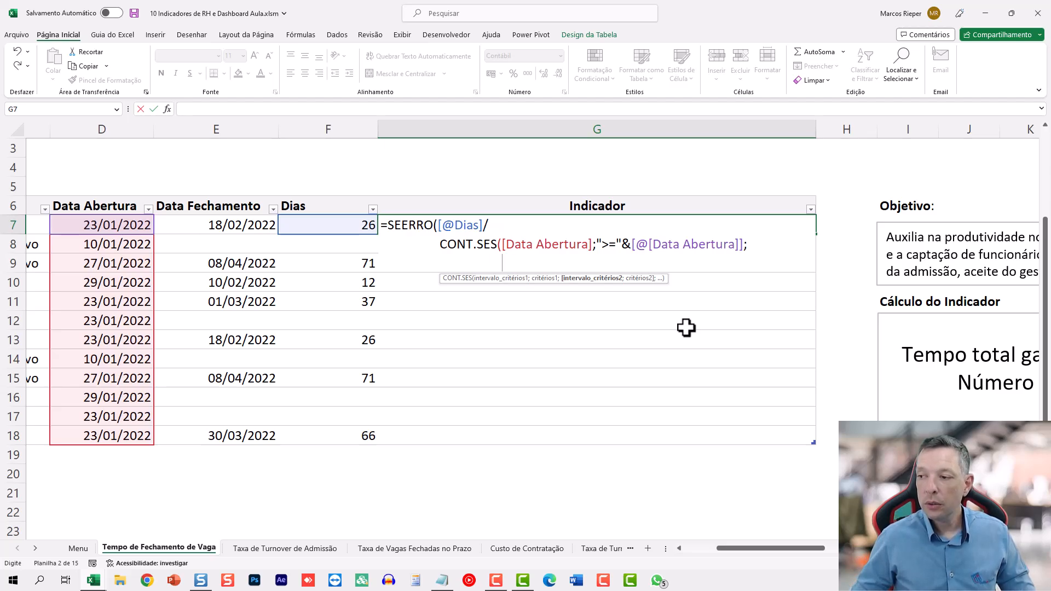
Add a second CONT.SES criterion testing the [Data Fechamento] column against "<>""" and end it with a line break.
left_click_drag(109, 226, 114, 336)
left_click_drag(216, 227, 213, 441)
type(";")
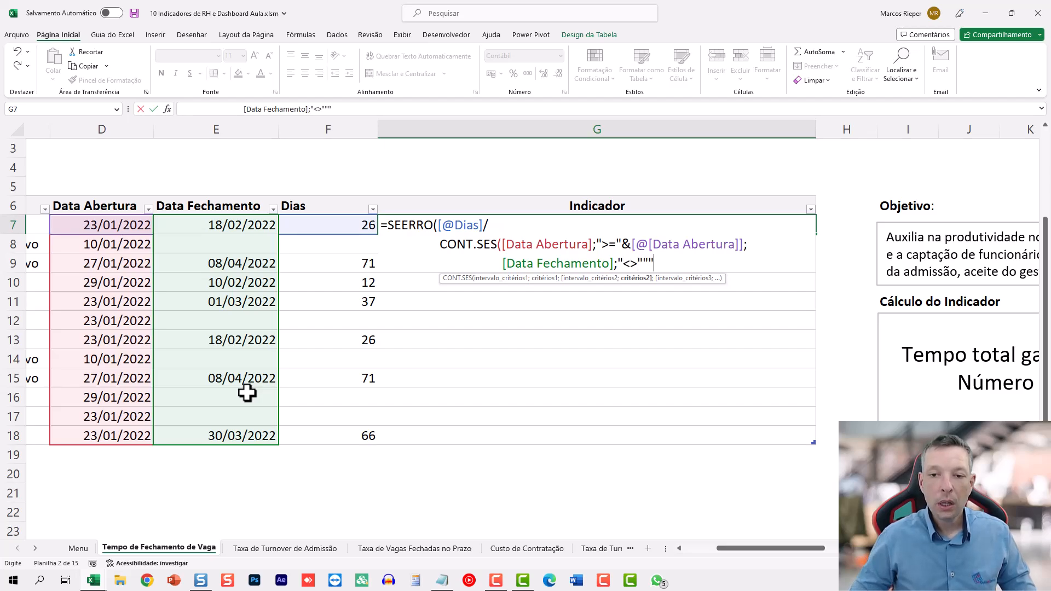
left_click_drag(624, 265, 650, 263)
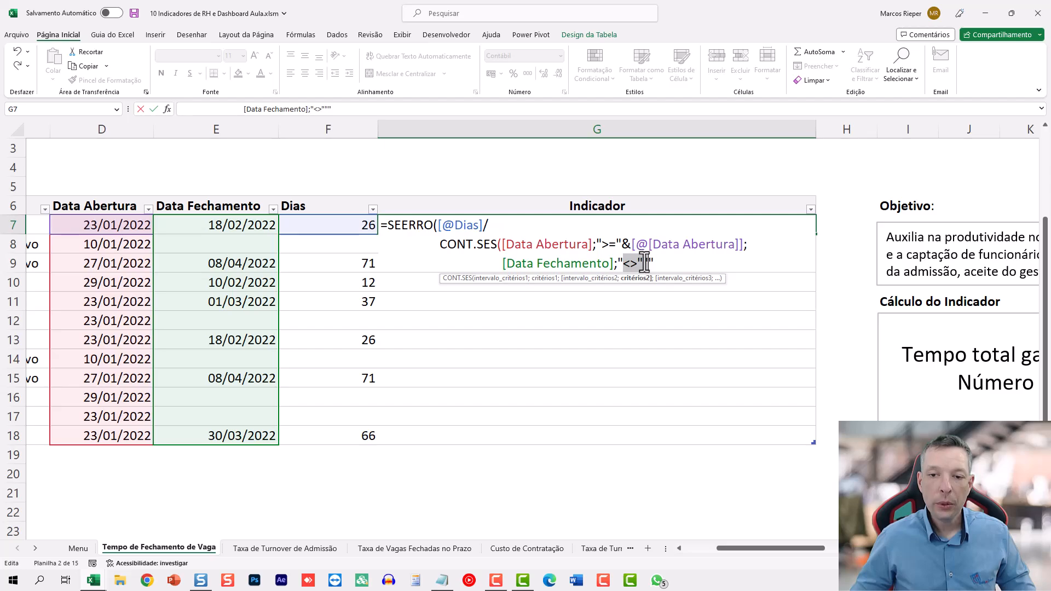
left_click(602, 244)
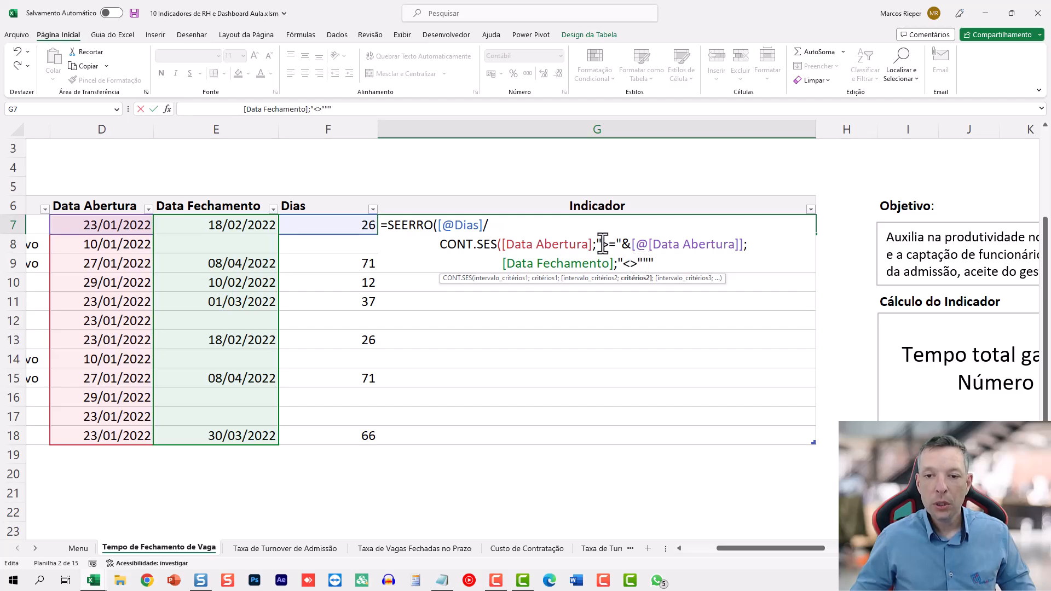
mouse_move(614, 243)
left_mouse_down()
mouse_move(625, 242)
mouse_move(615, 245)
left_mouse_up()
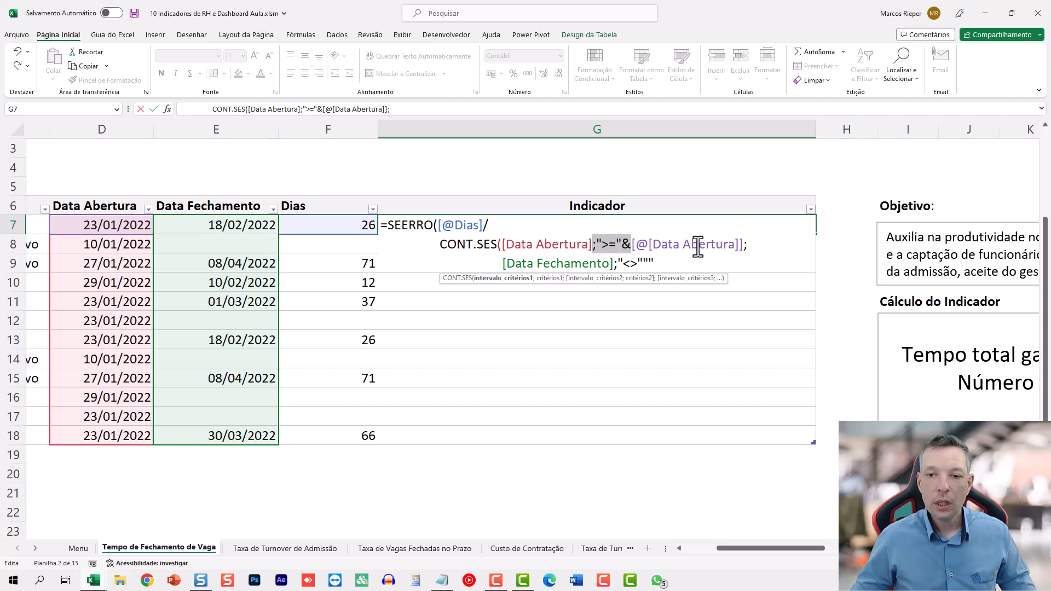
left_click(598, 242)
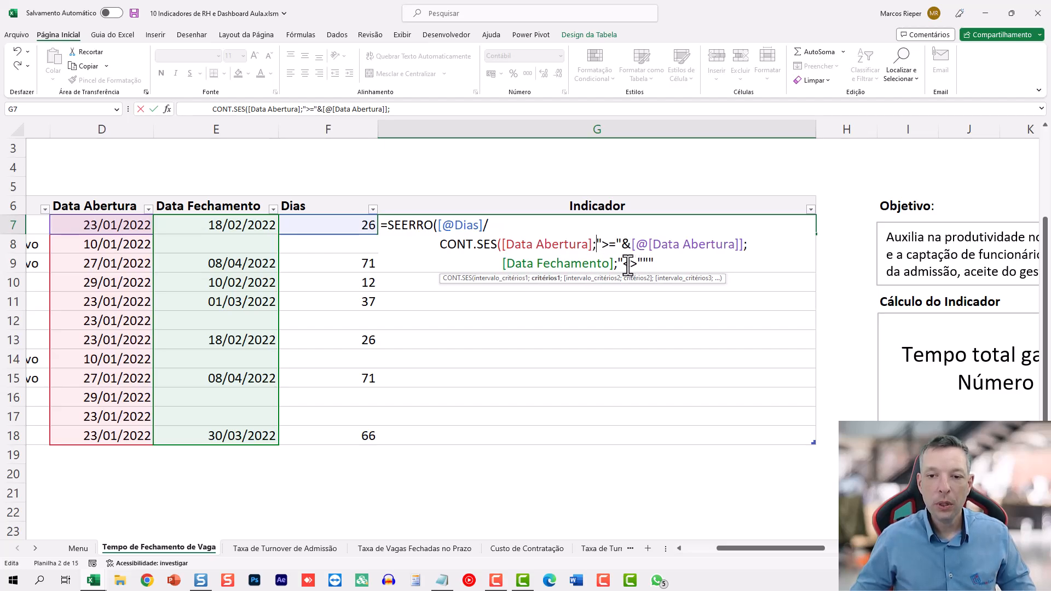
left_click(663, 263)
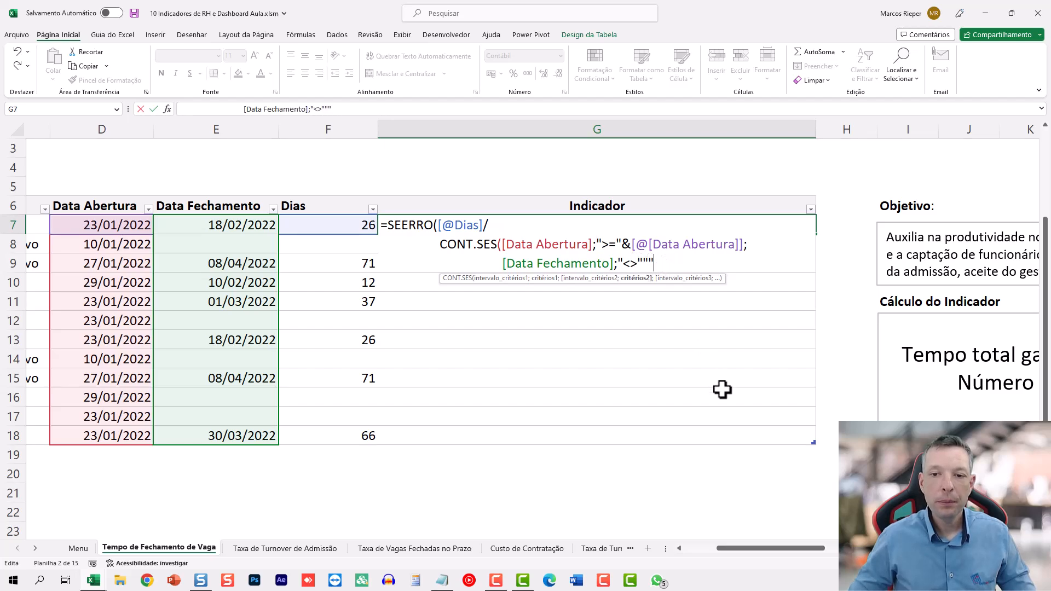
type(";")
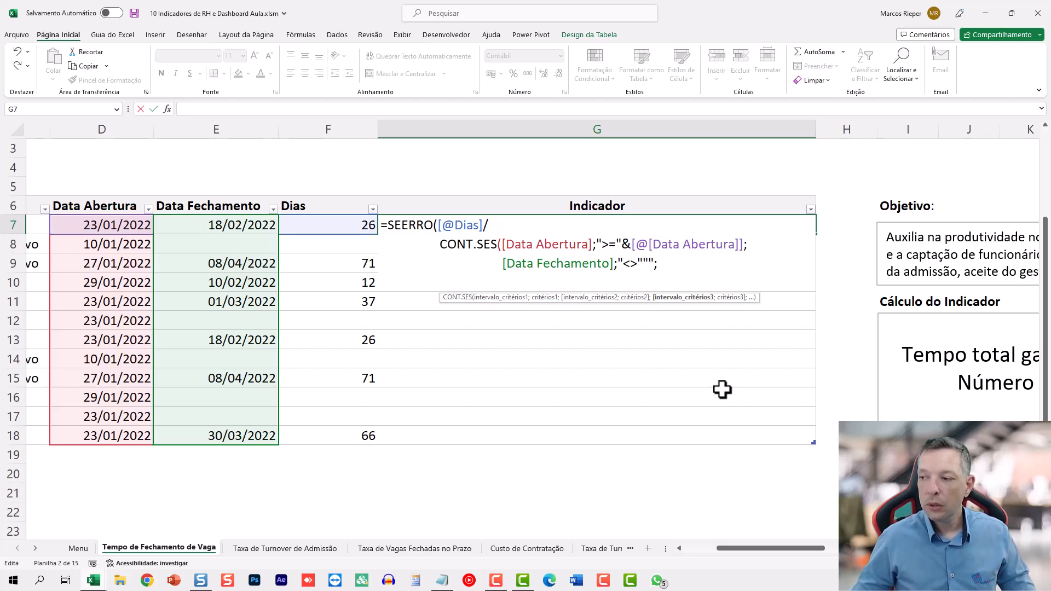
Add a third CONT.SES criterion testing [Data Fechamento] against "<="&[@[Data Fechamento]].
left_click_drag(225, 222, 211, 435)
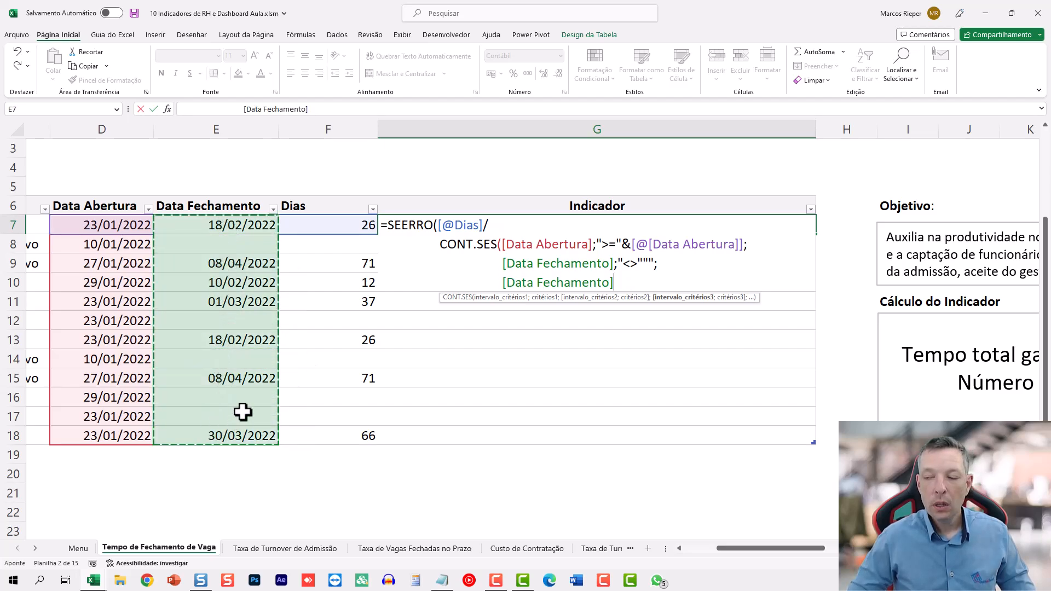
type(";\"")
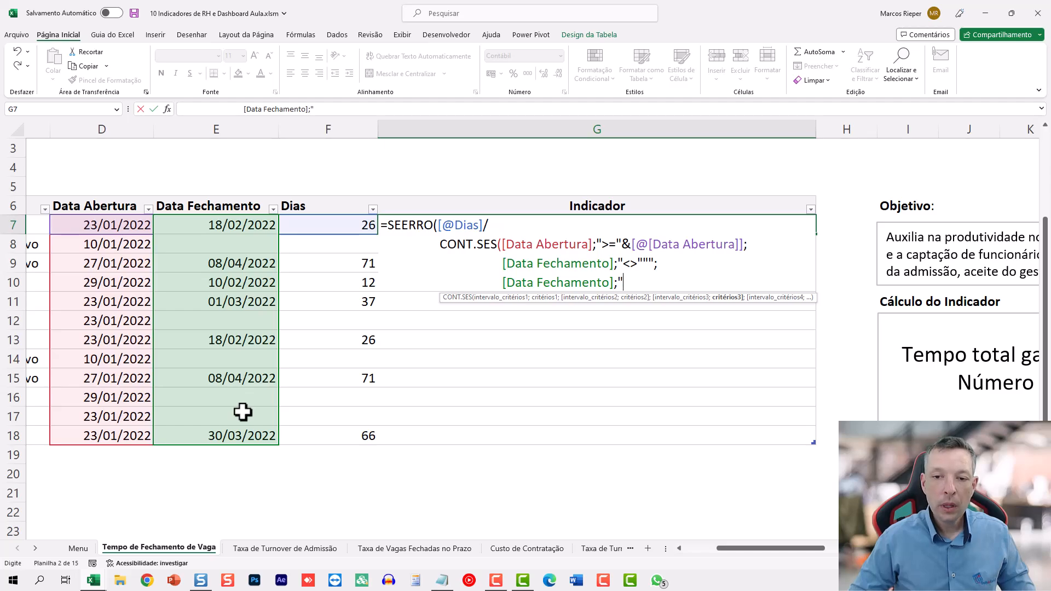
type("<=")
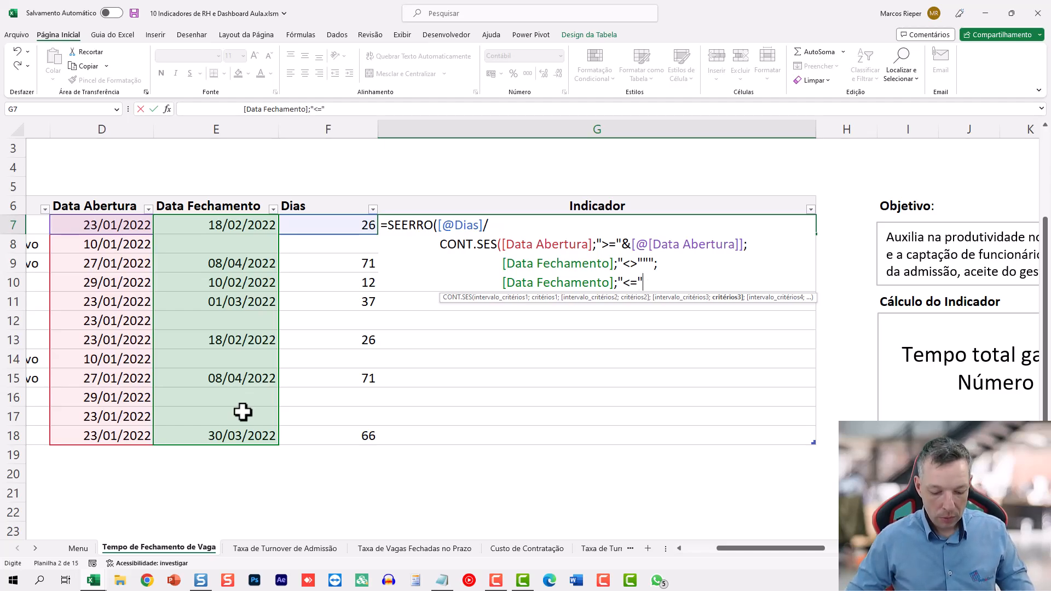
type("\"&")
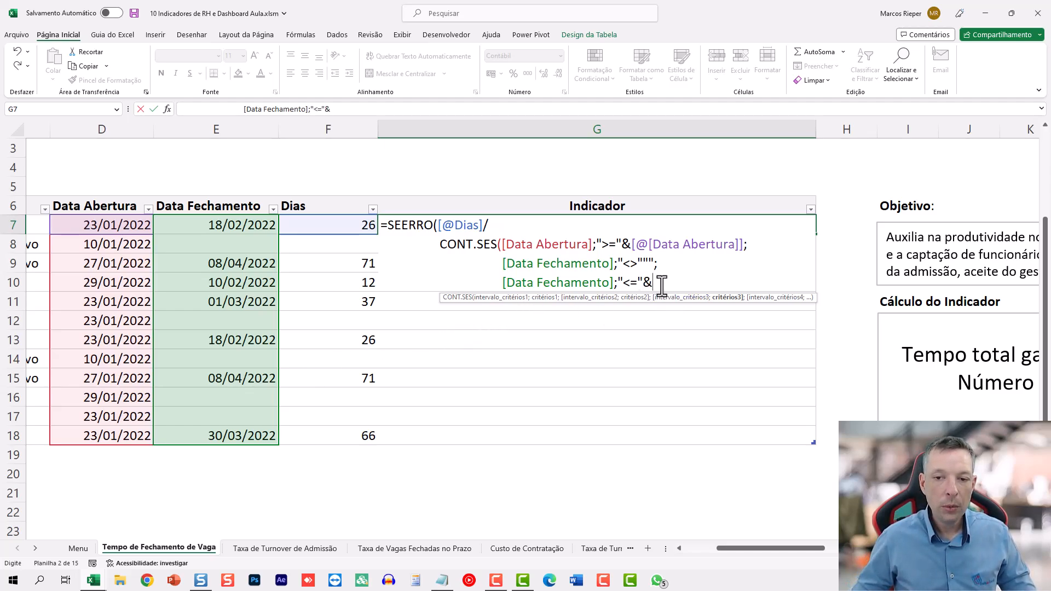
left_click(238, 225)
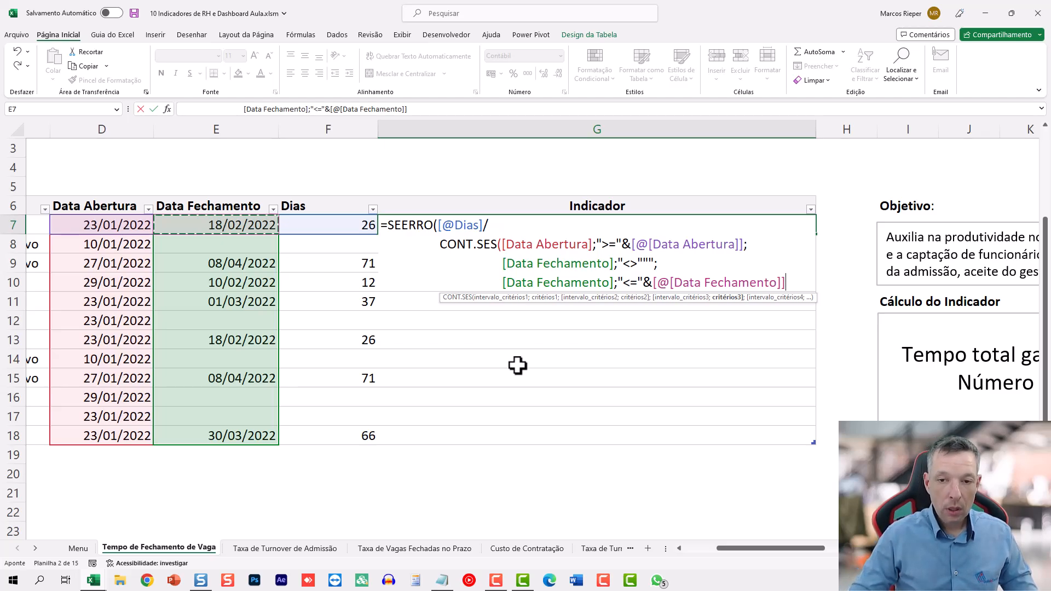
Close the CONT.SES function, add 0 on a new line as SEERRO's error value, close the formula and enter it in G7.
type(")")
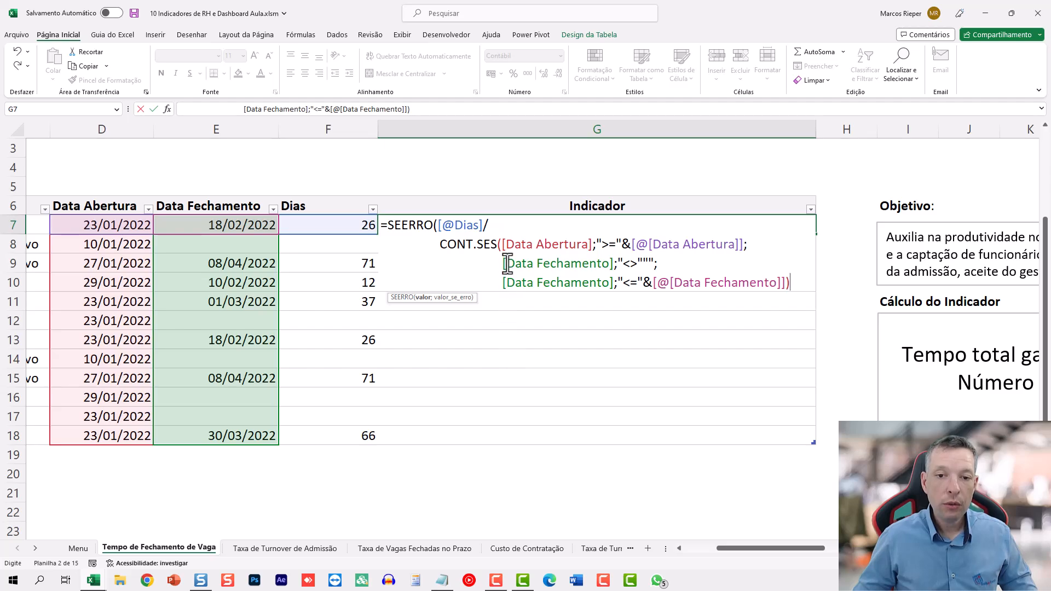
left_click(795, 282)
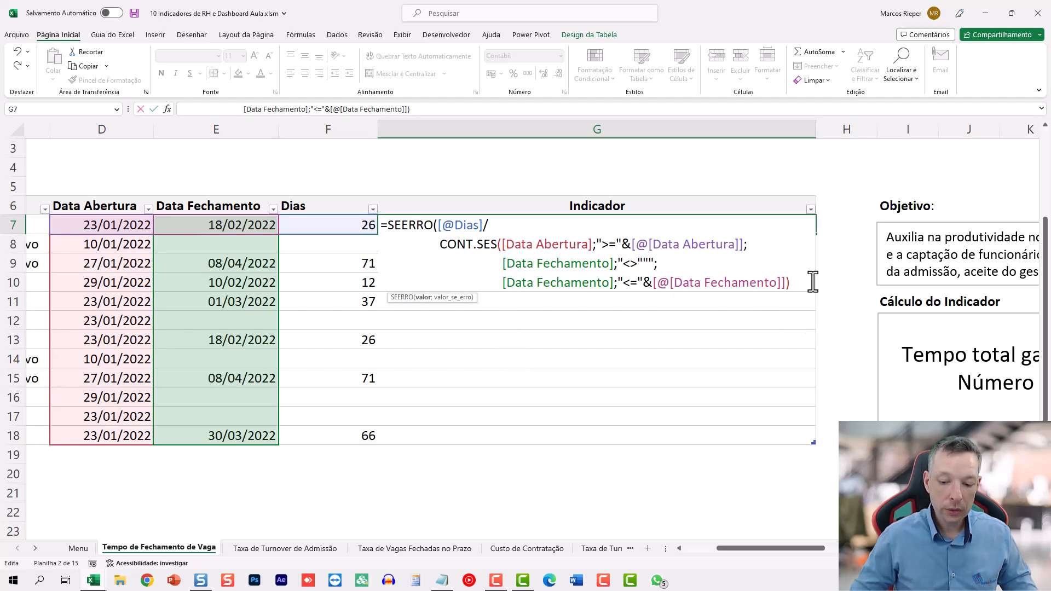
key("BackSpace")
type(")")
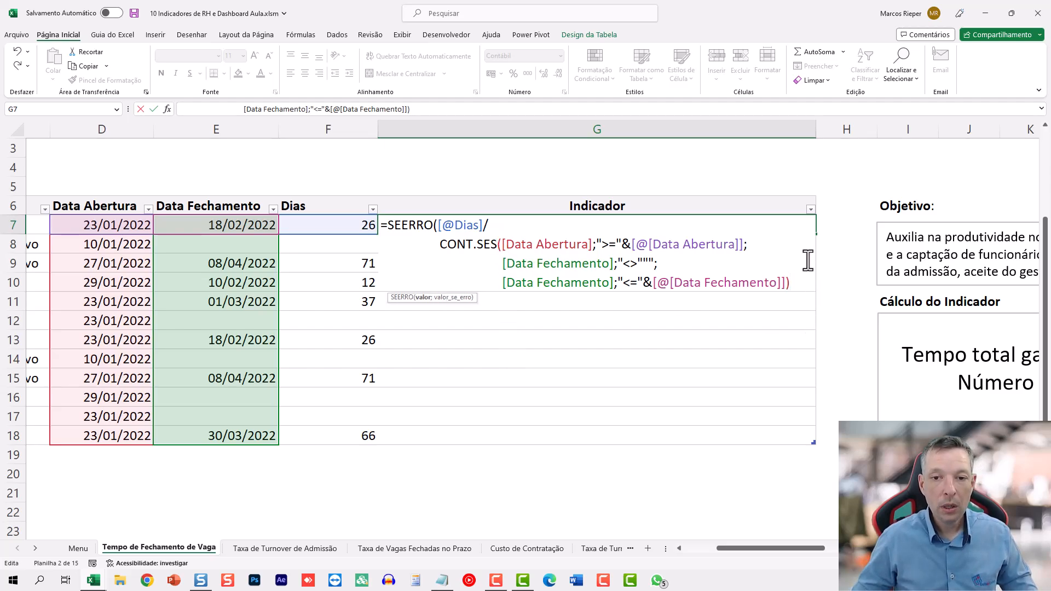
key("Left")
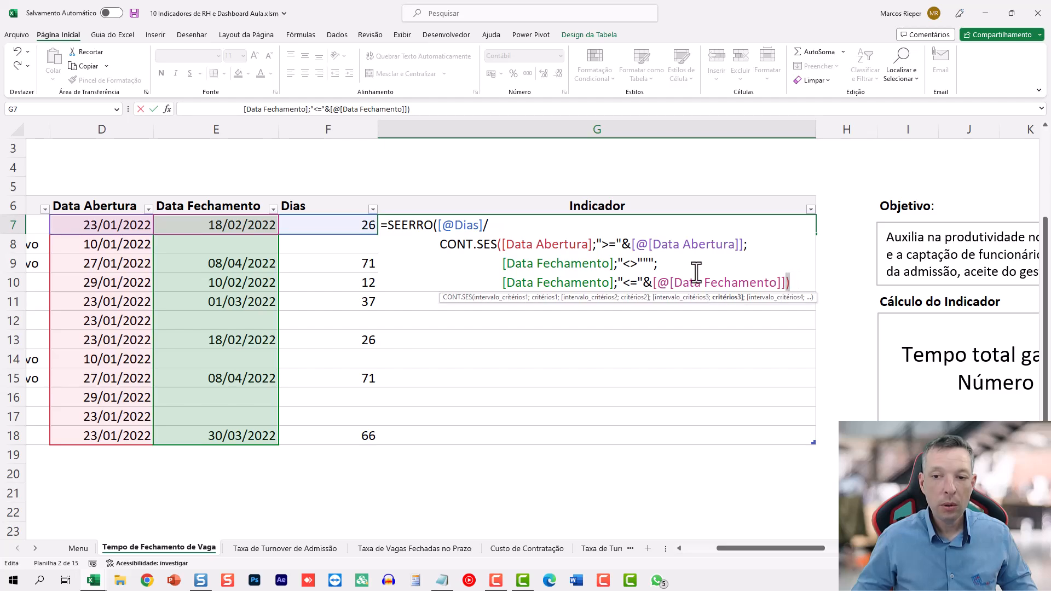
left_click(797, 282)
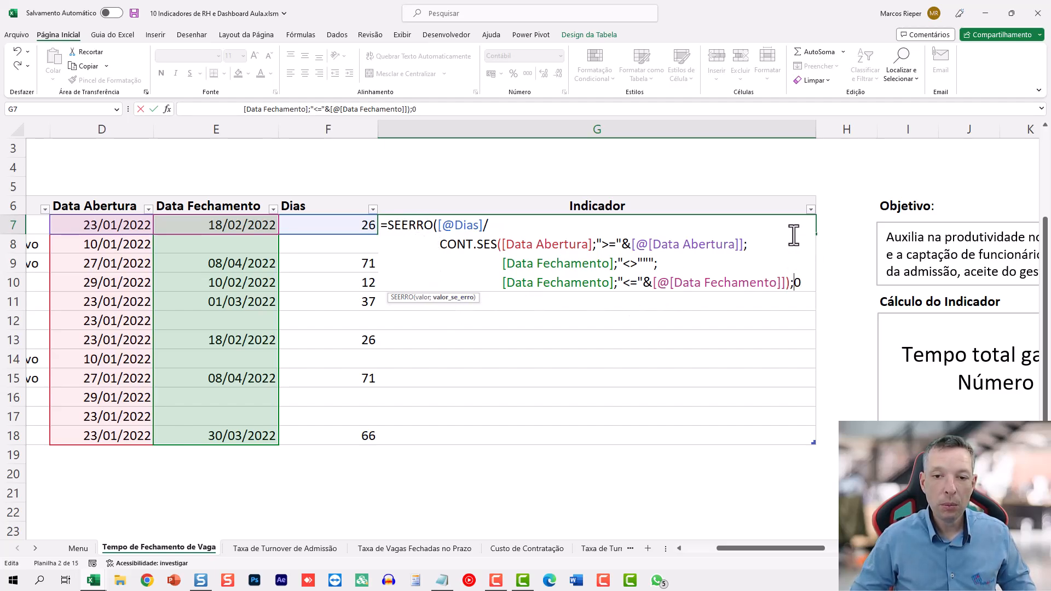
key("alt+Return")
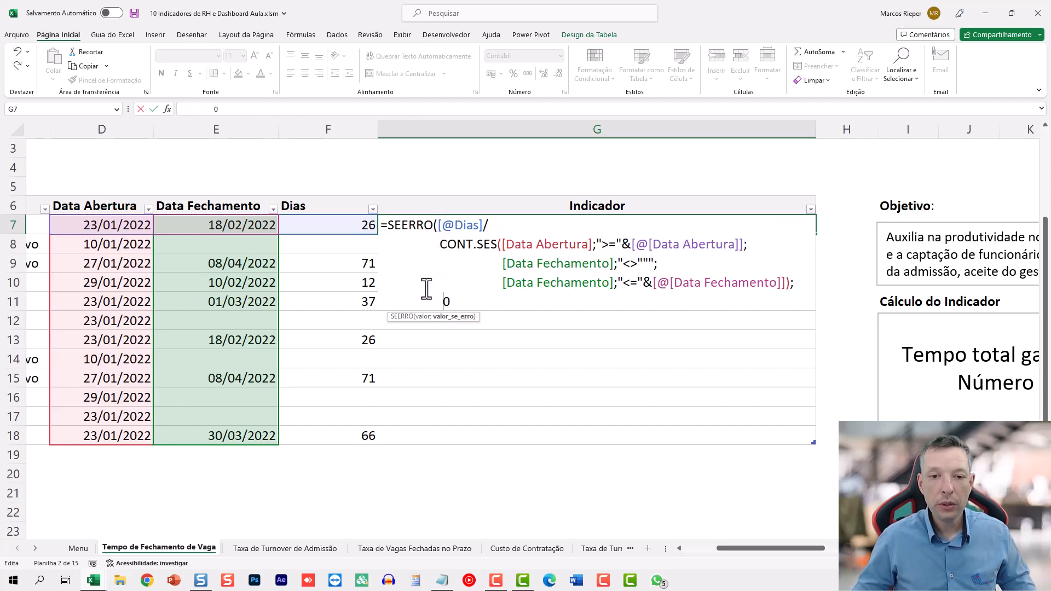
left_click(462, 302)
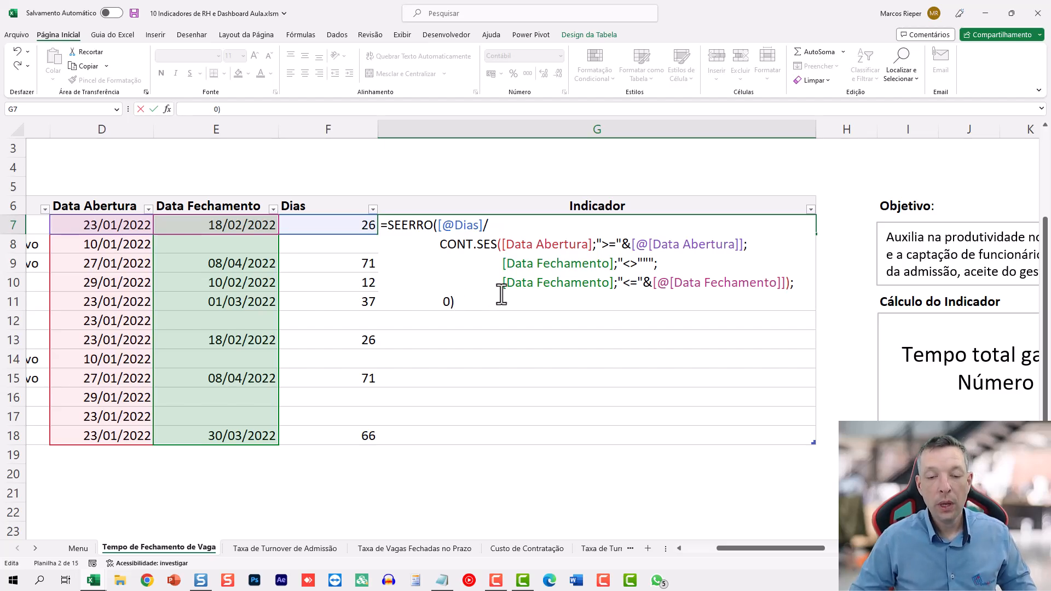
key("ctrl+Return")
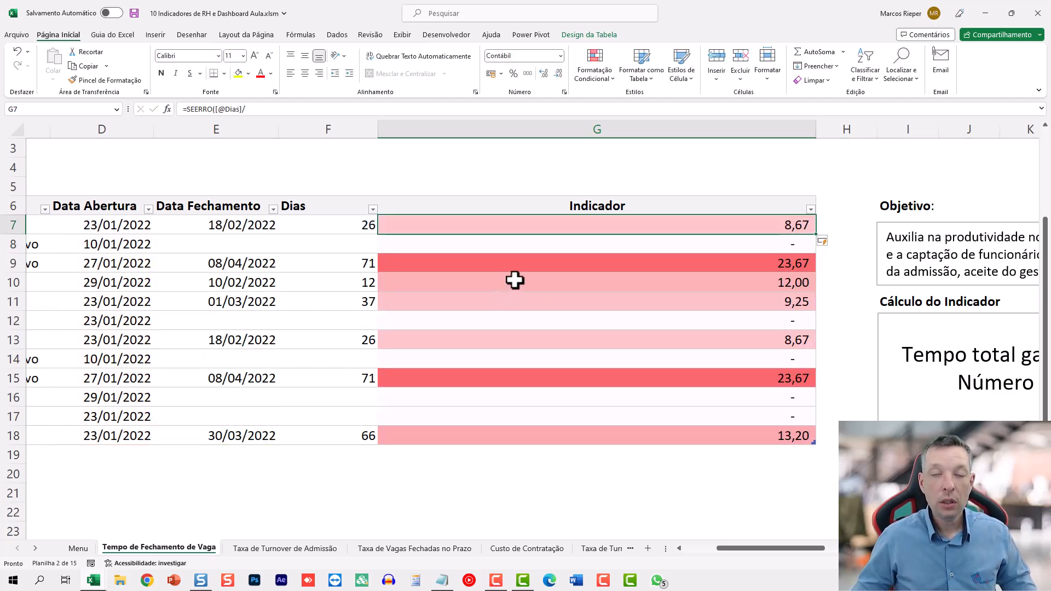
Fit the width of the Indicador column to its contents and review the calculation description beside the table.
double_click(814, 133)
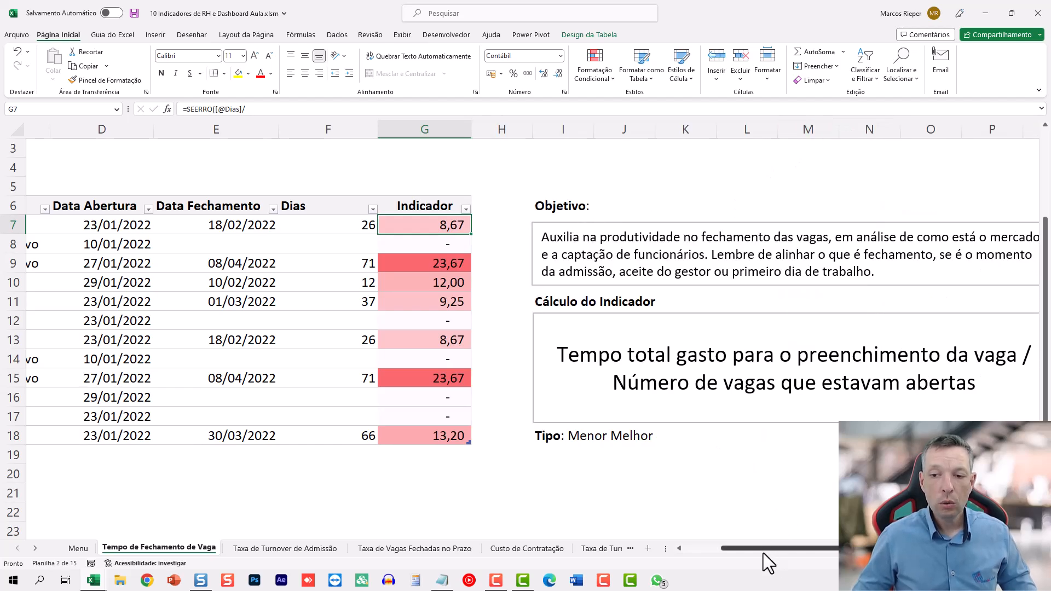
left_click_drag(763, 553, 771, 552)
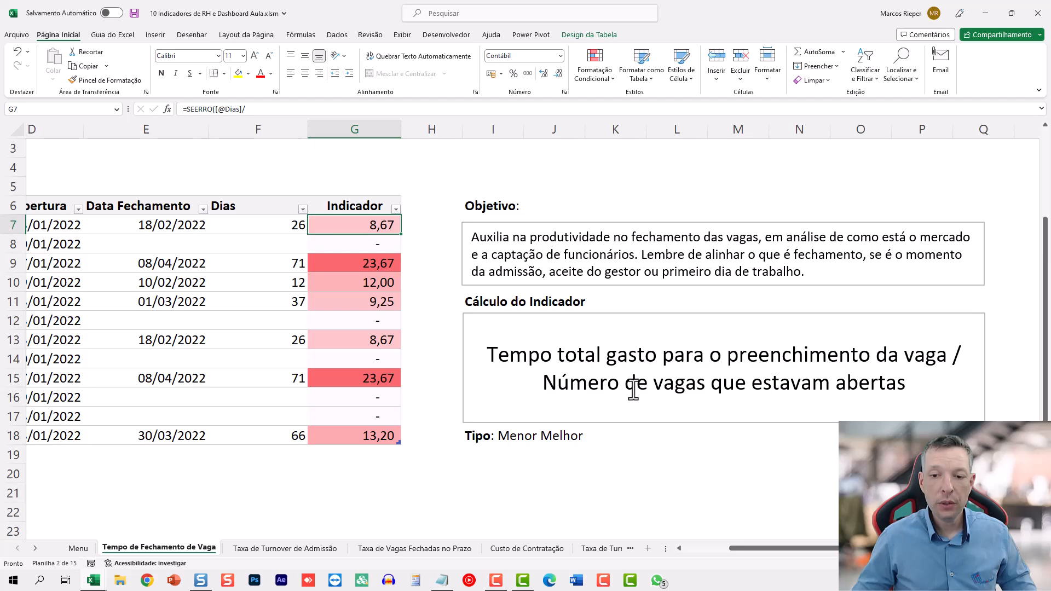
left_click_drag(777, 548, 742, 549)
scroll(672, 422, "down", 2, "ctrl")
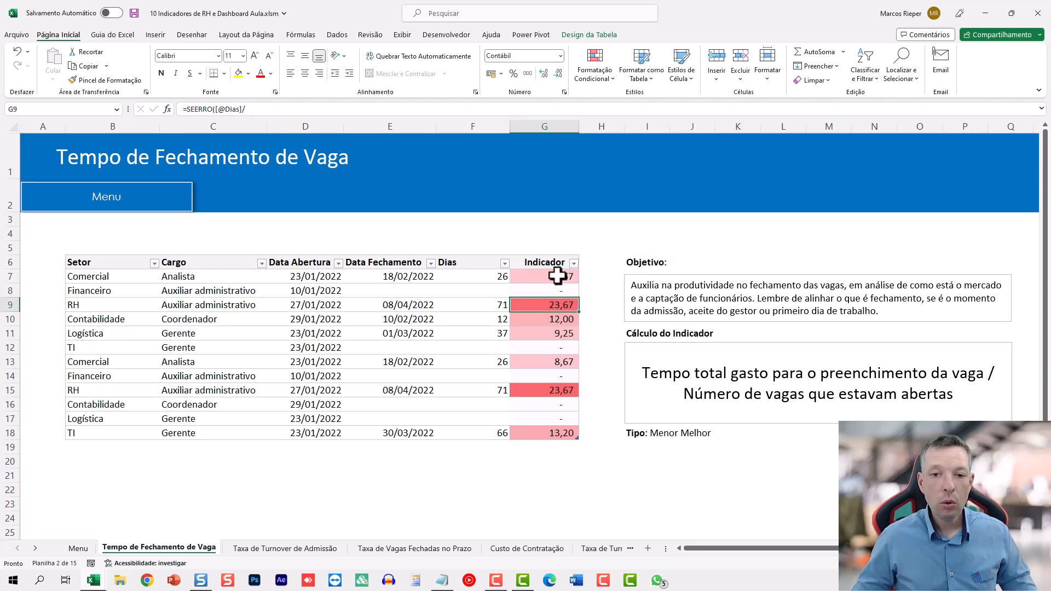
Apply the red-white colour scale to the Indicador values in G7:G18, with red marking the highest values.
left_click_drag(558, 275, 541, 431)
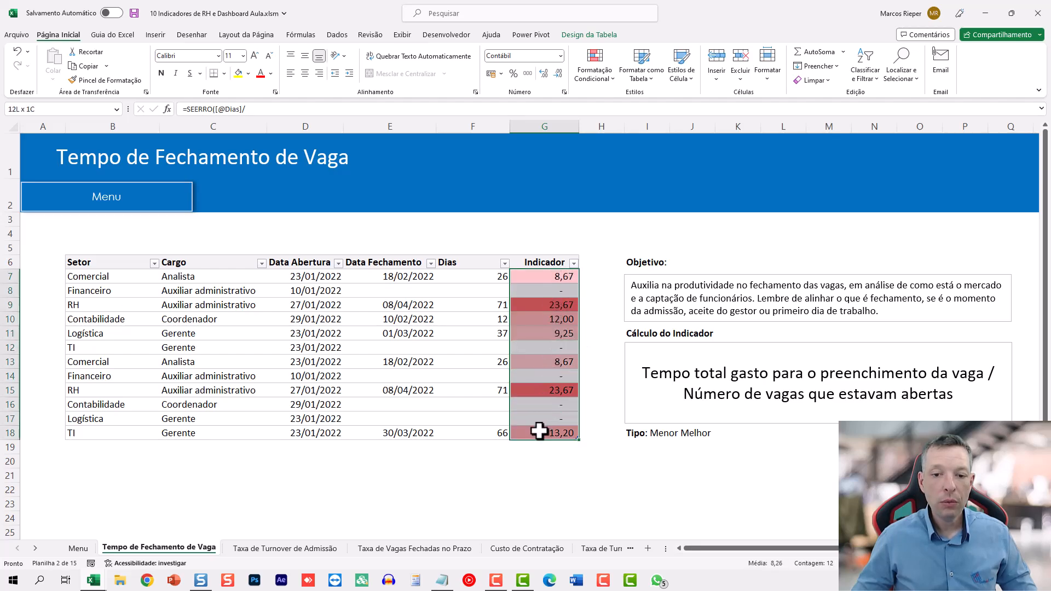
left_click(584, 59)
mouse_move(688, 183)
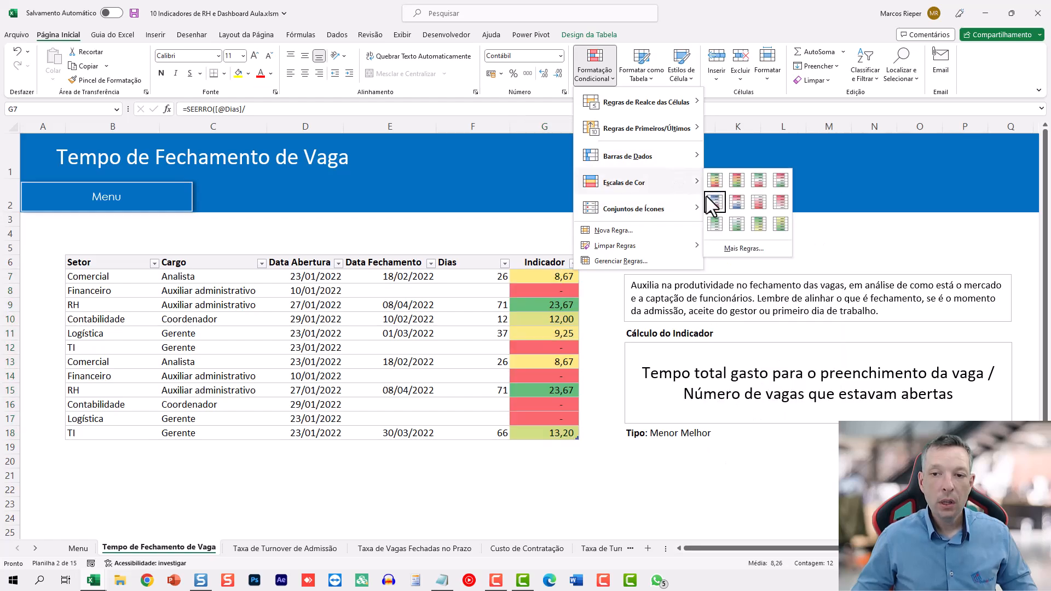
left_click(780, 202)
left_click(547, 308)
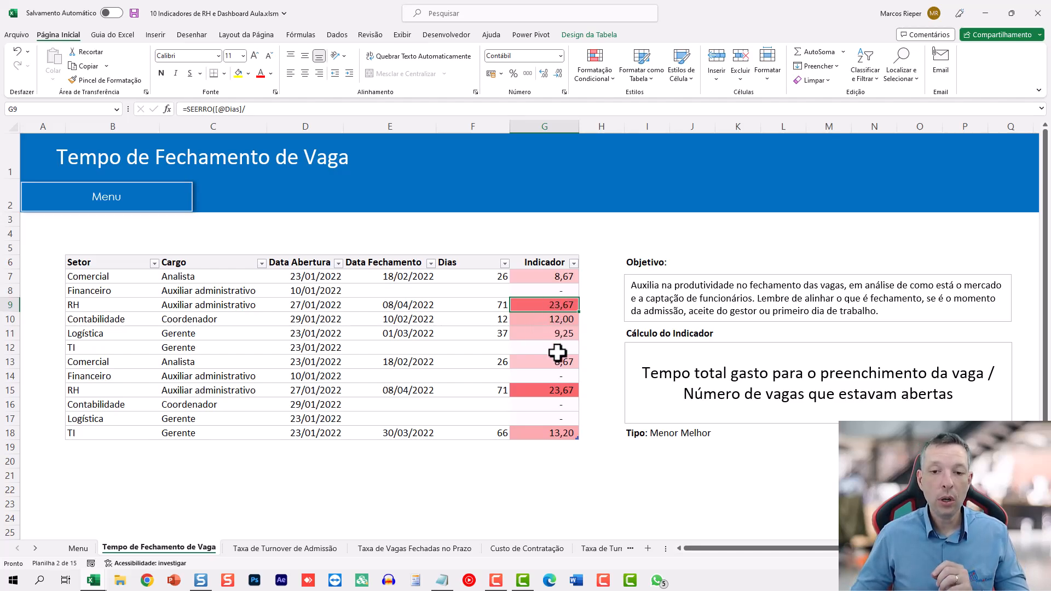
left_click_drag(556, 415, 553, 402)
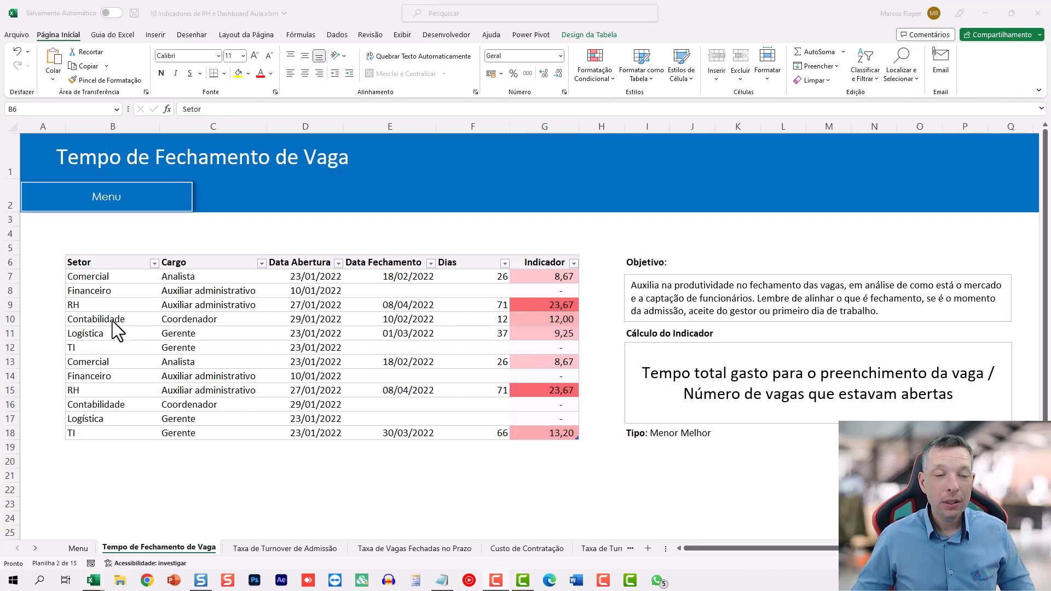
Go through the workbook's Menu sheet to Taxa de Turnover de Admissão and read its objective, calculation and type.
left_click(142, 203)
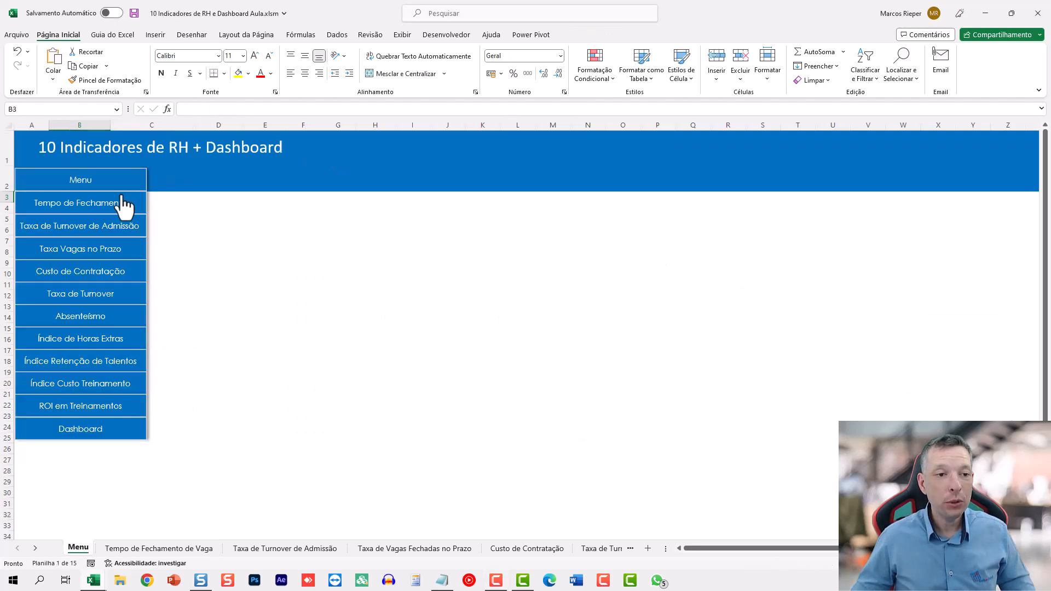
left_click(108, 234)
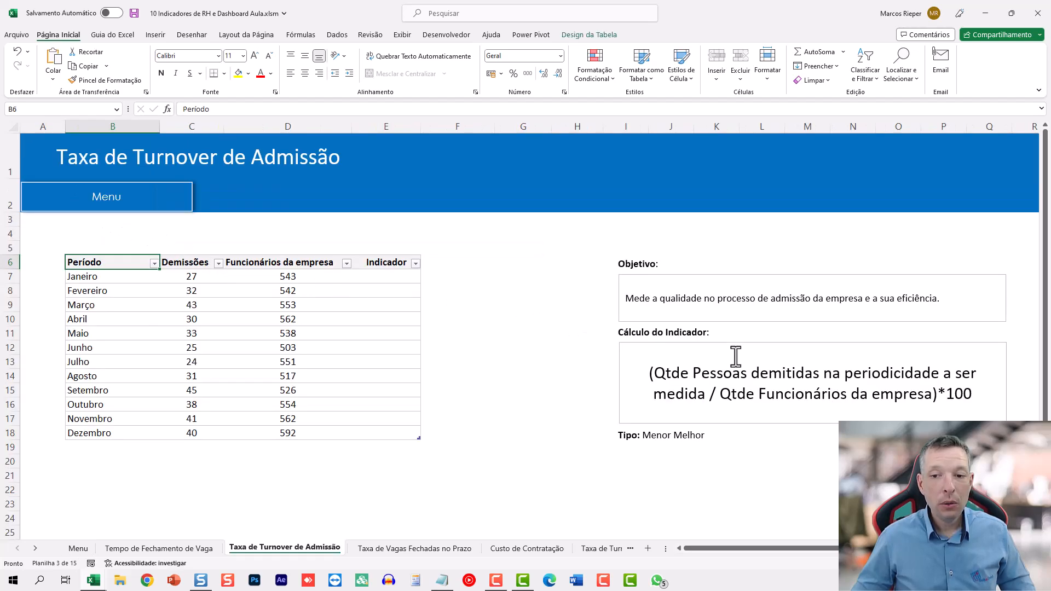
scroll(793, 553, "right", 5)
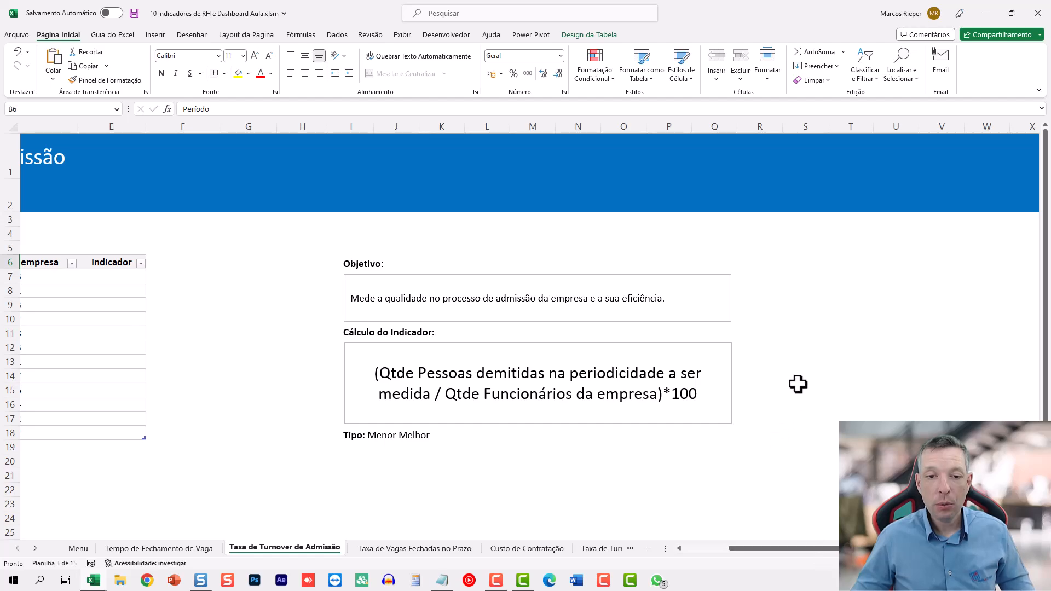
scroll(796, 384, "up", 2)
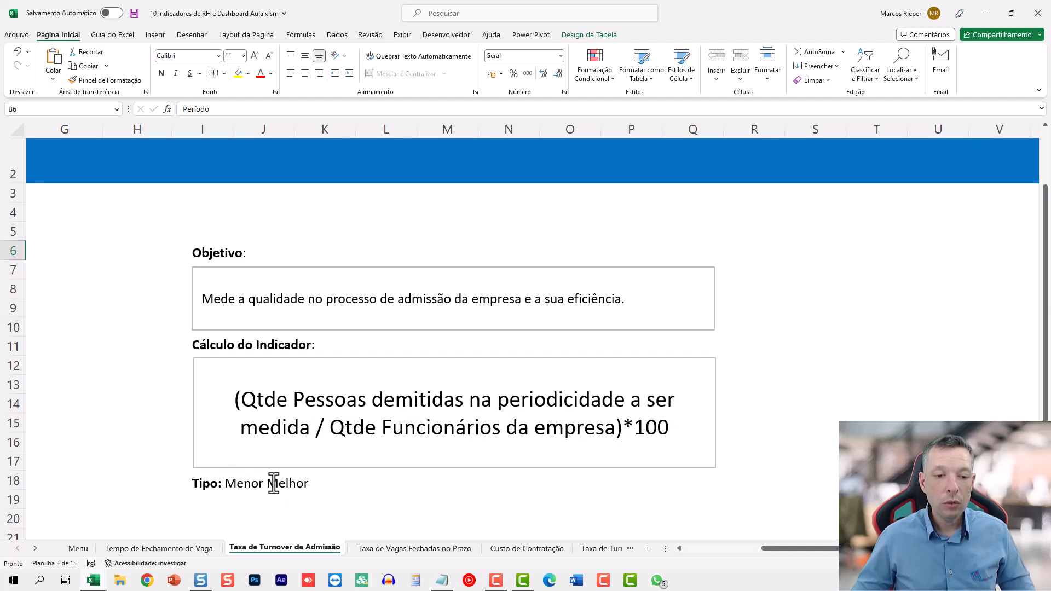
left_click_drag(804, 551, 718, 548)
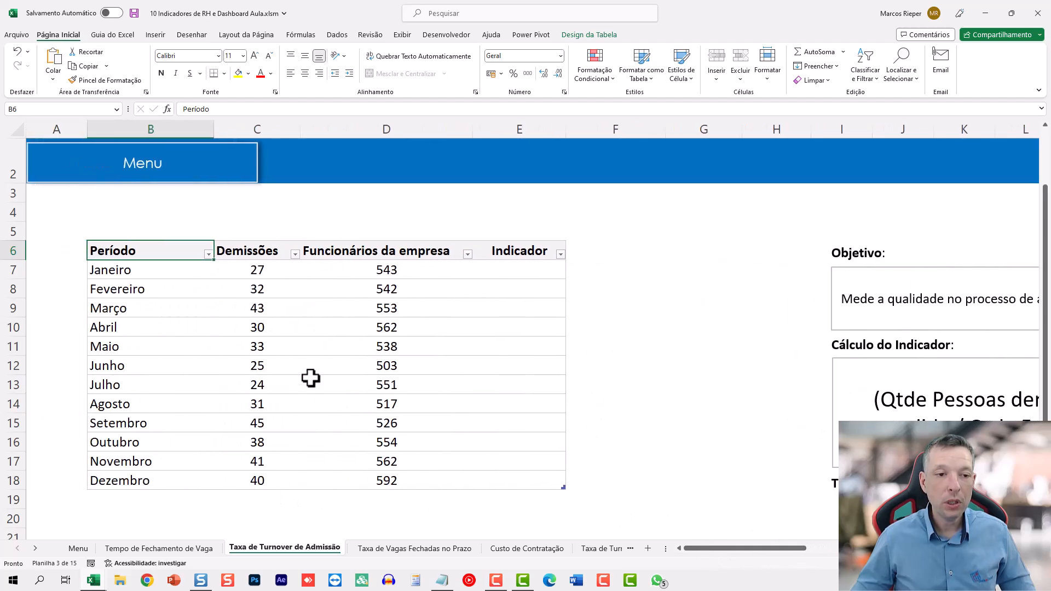
Examine the Período, Demissões and Funcionários da empresa data in the turnover table.
scroll(254, 337, "down", 1)
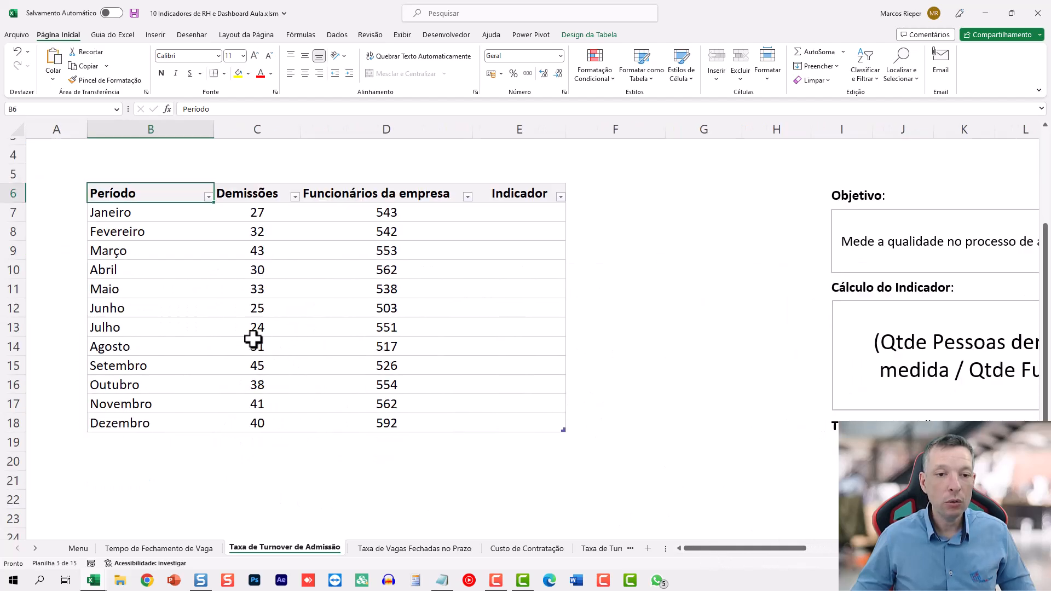
left_click(140, 213)
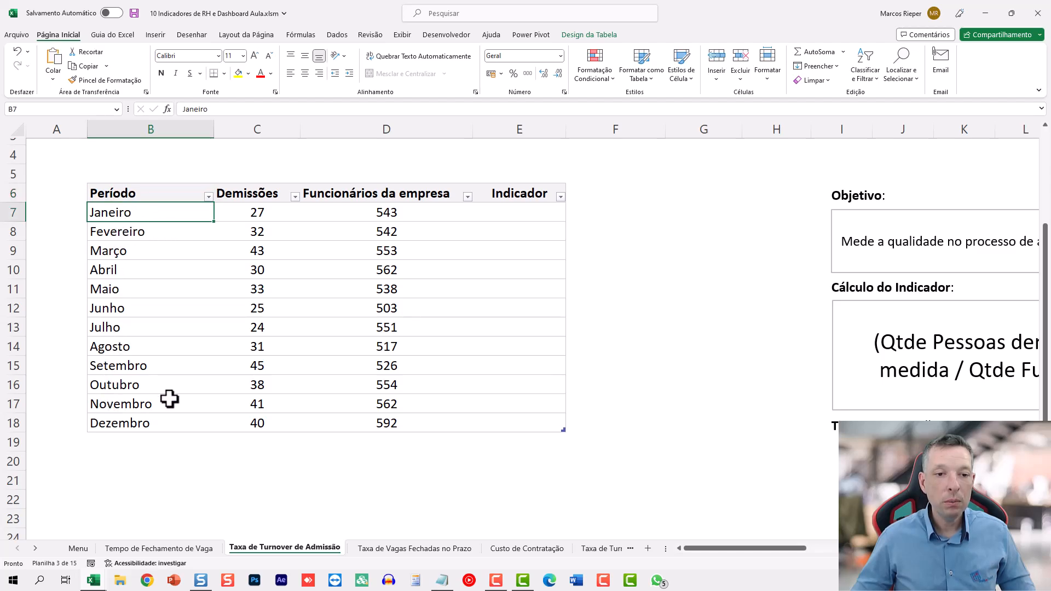
left_click_drag(260, 208, 258, 417)
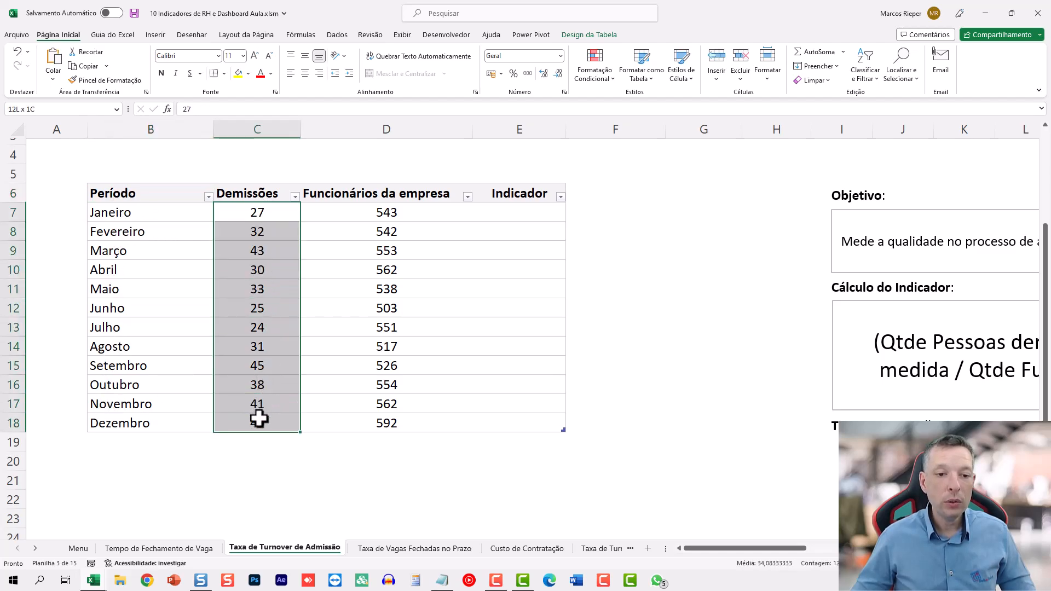
left_click_drag(388, 206, 384, 422)
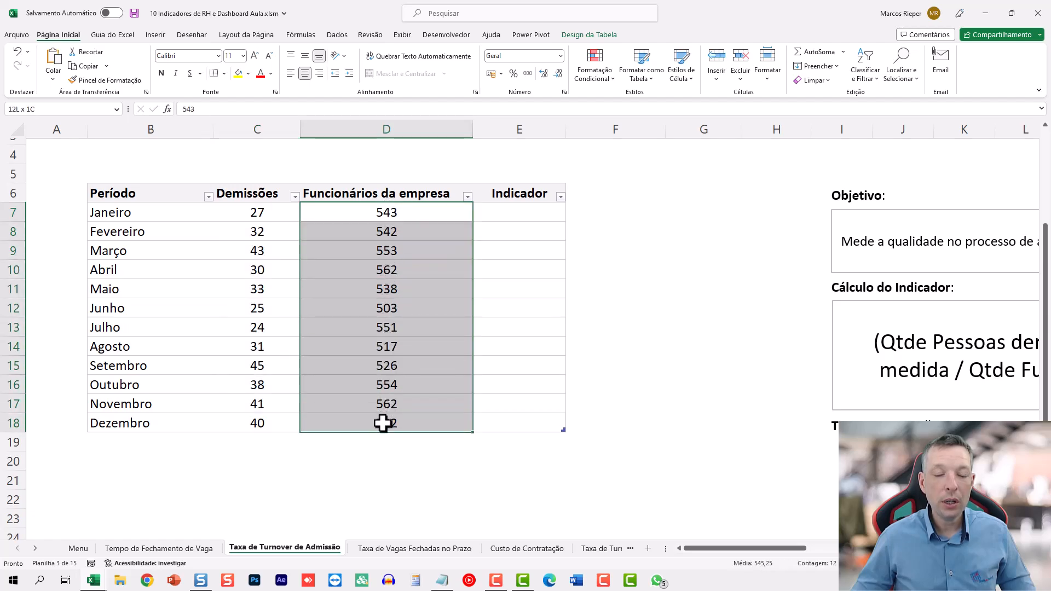
left_click(531, 211)
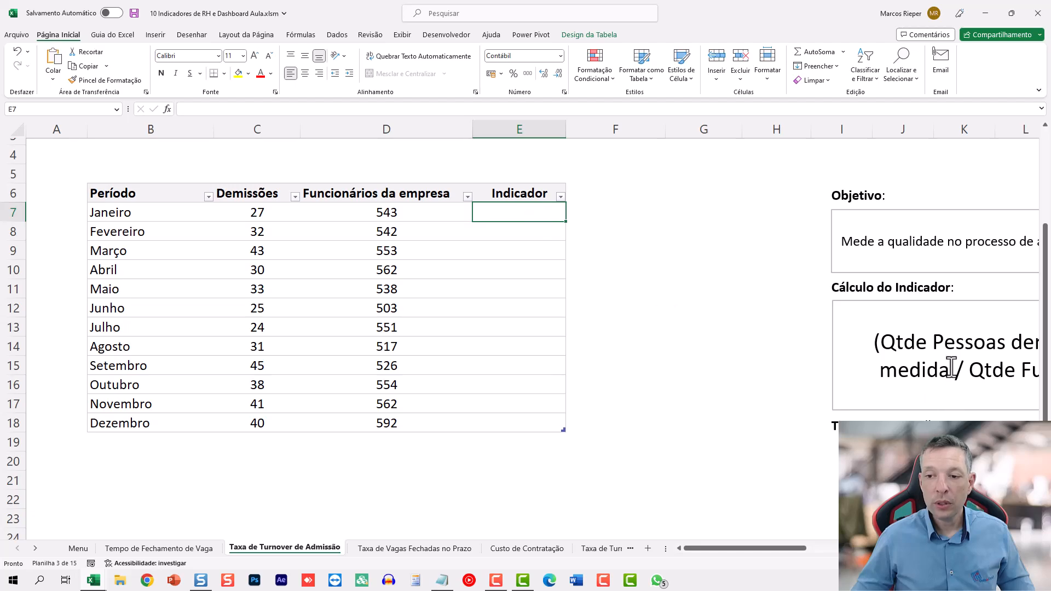
mouse_move(761, 549)
left_mouse_down()
mouse_move(785, 550)
mouse_move(761, 553)
left_mouse_up()
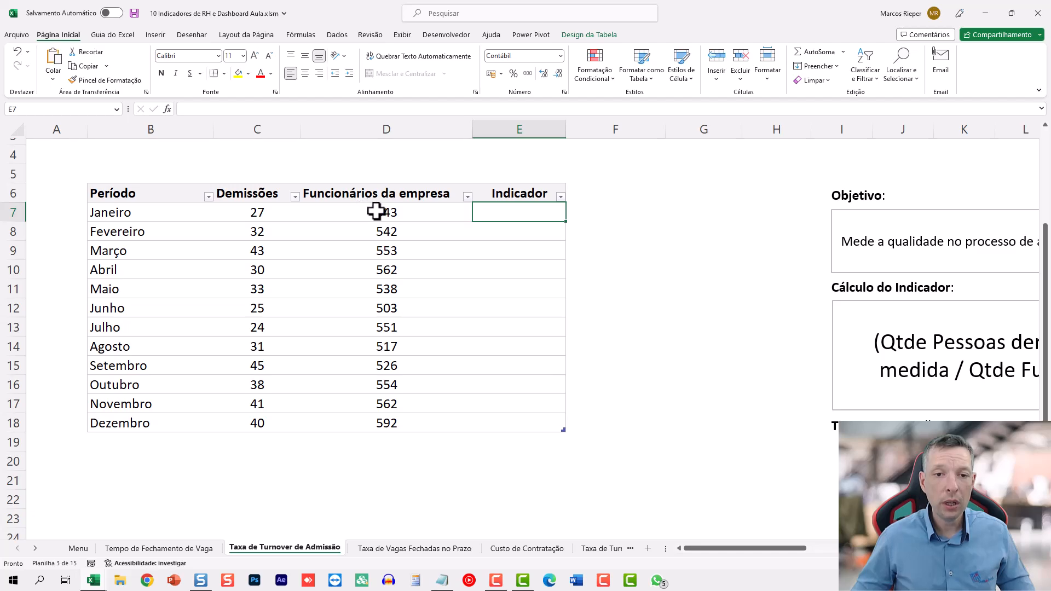
type("=")
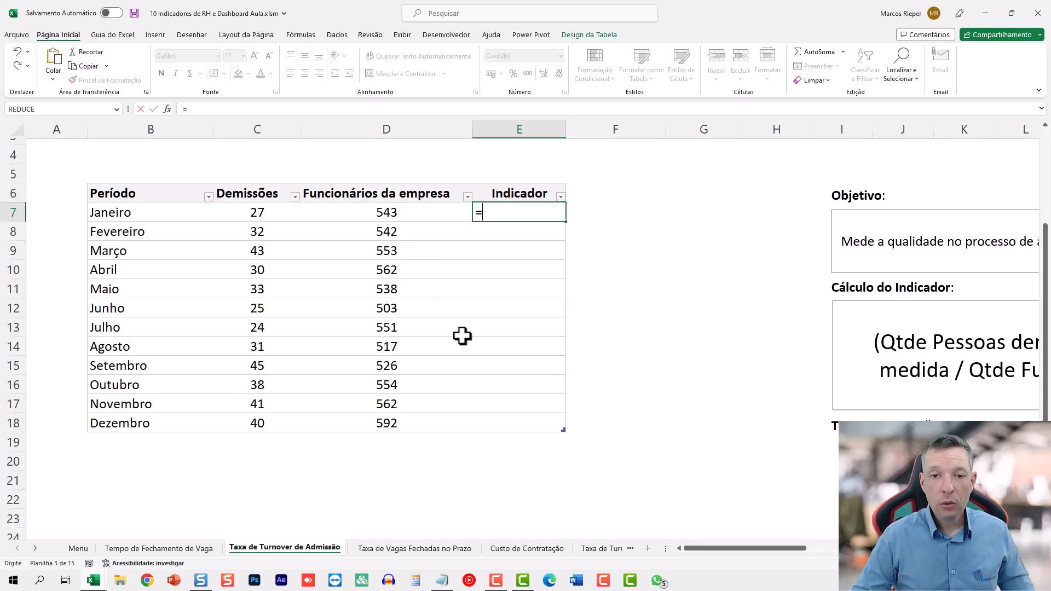
type("SEERRO")
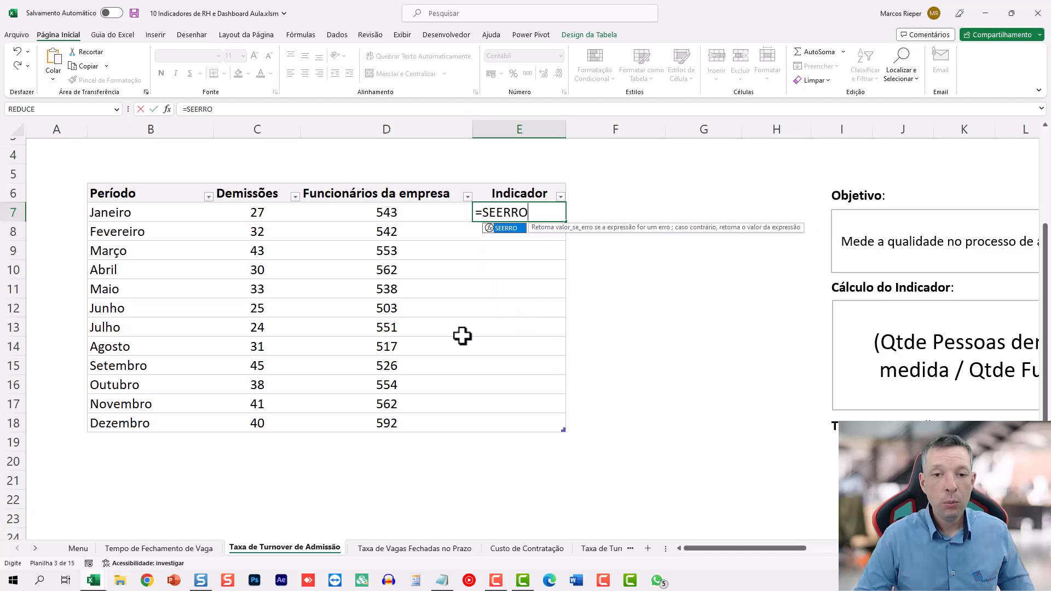
type("(")
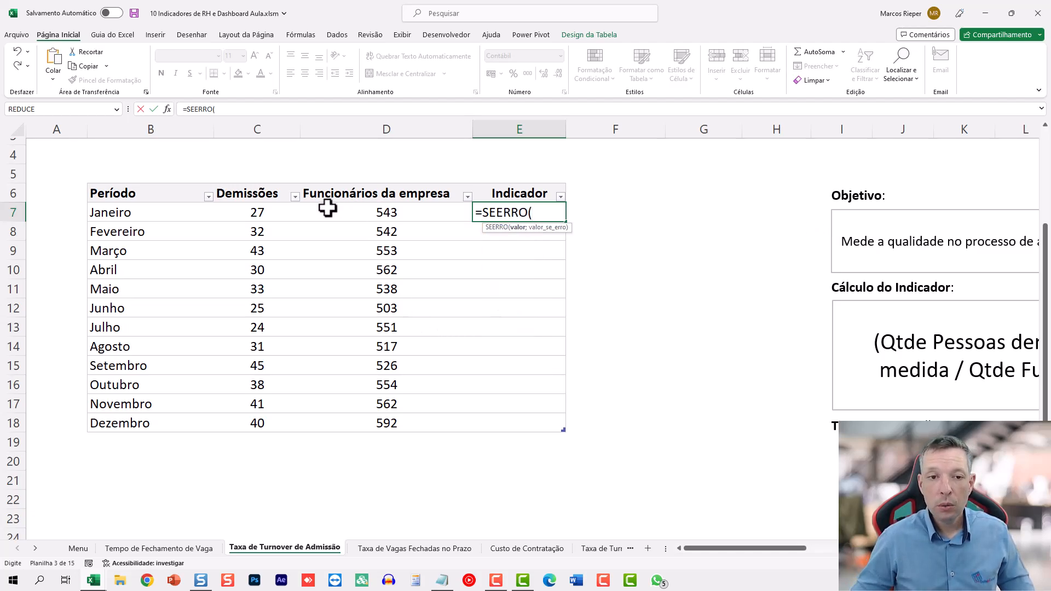
left_click(281, 211)
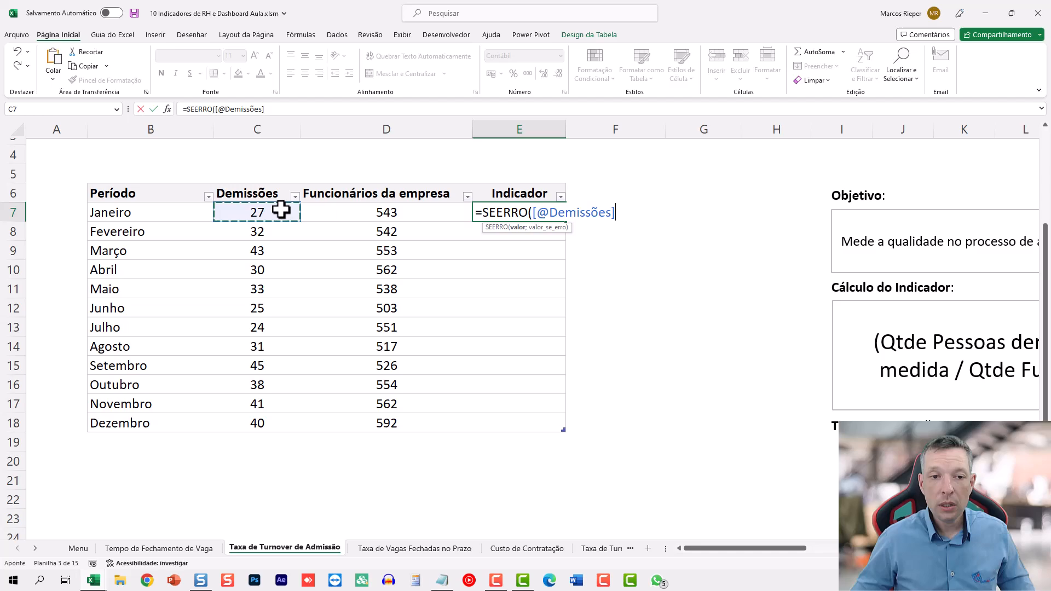
left_click(352, 212)
Complete the E7 formula with 0 as the error value, multiply the result by 100 and enter it.
type(";")
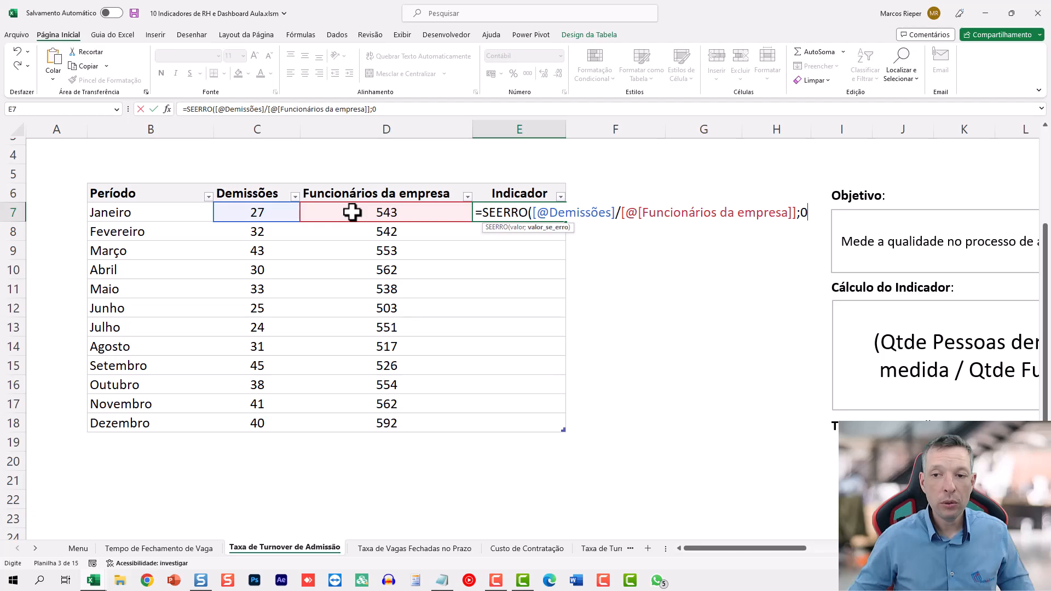
type("0)")
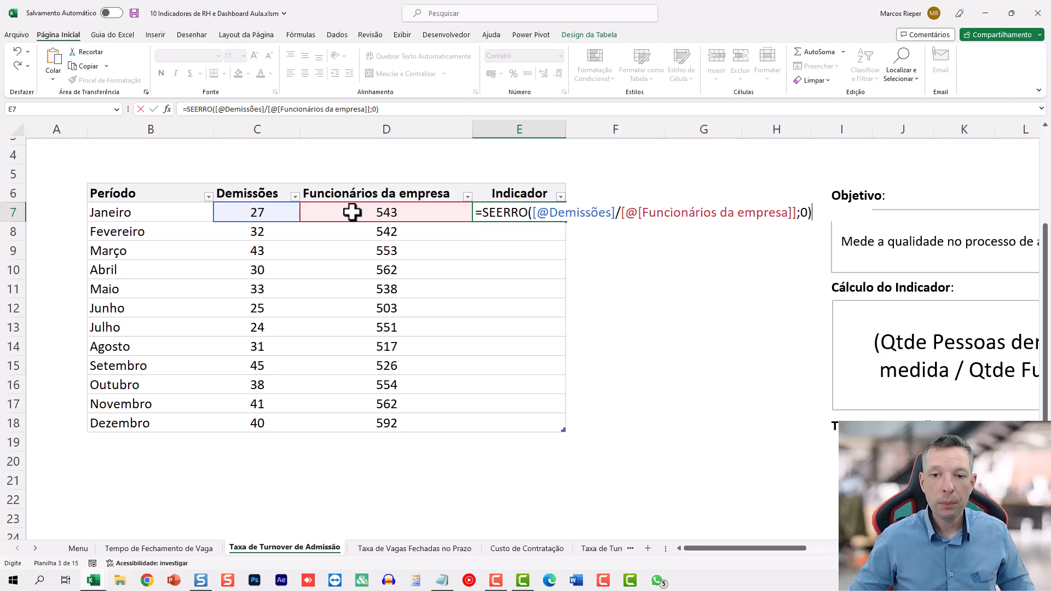
type("*1")
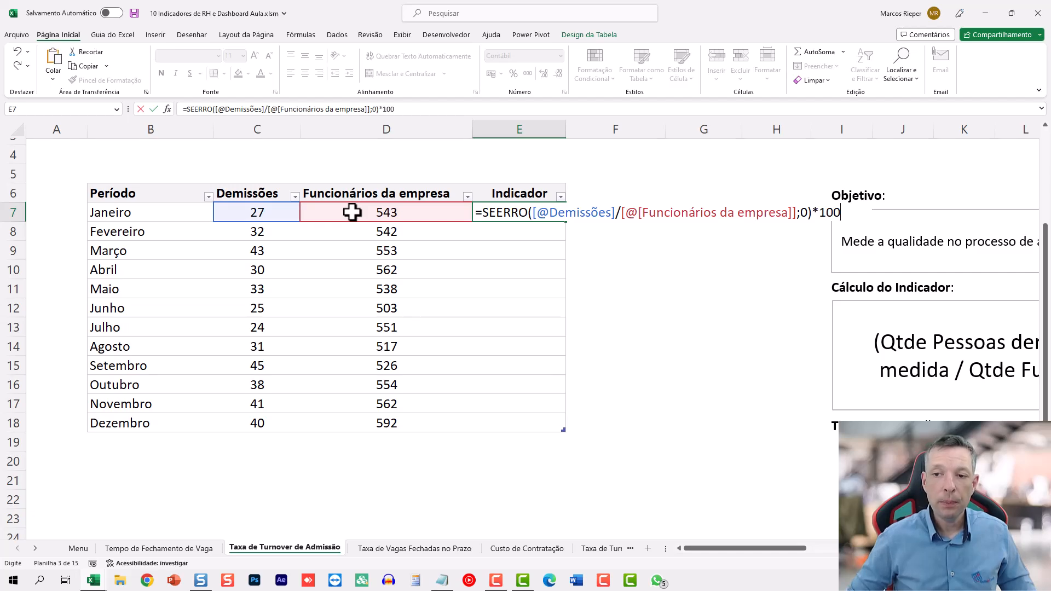
type("00")
key("Return")
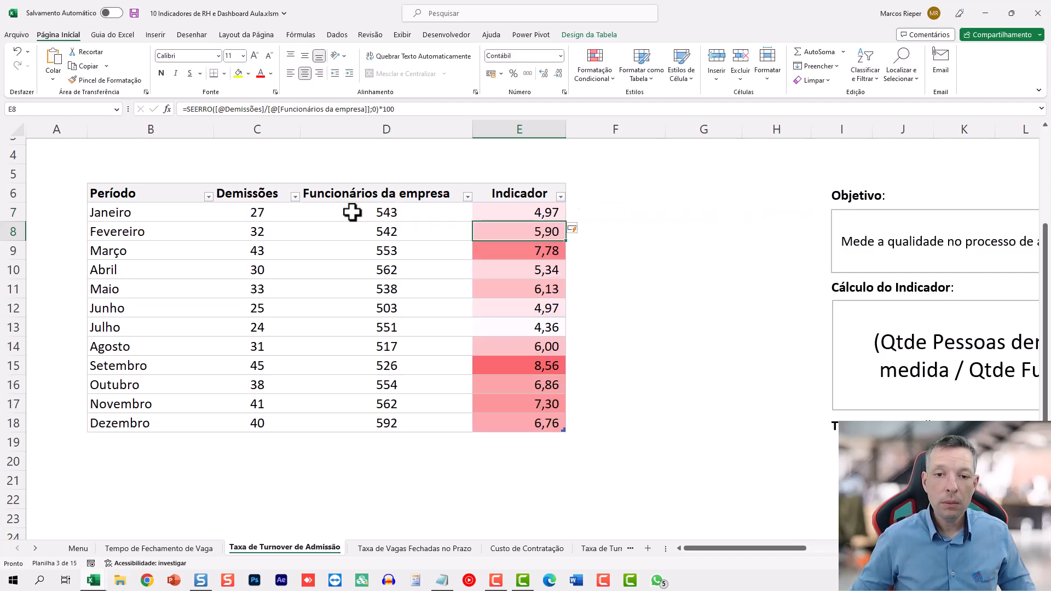
left_click(527, 211)
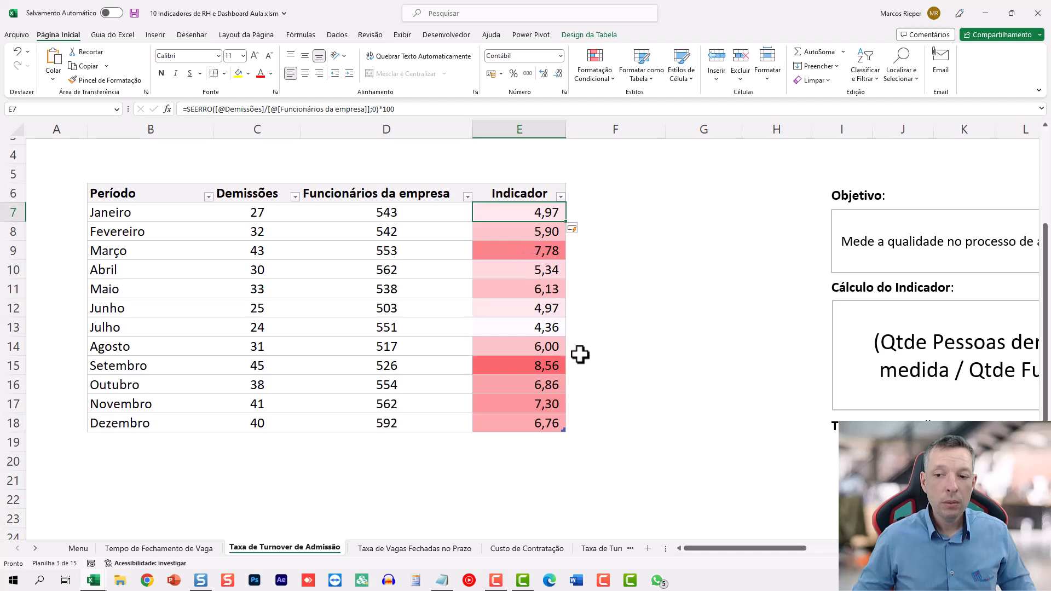
Review the turnover Indicador results, comparing September with March and examining the full September row.
left_click(547, 367)
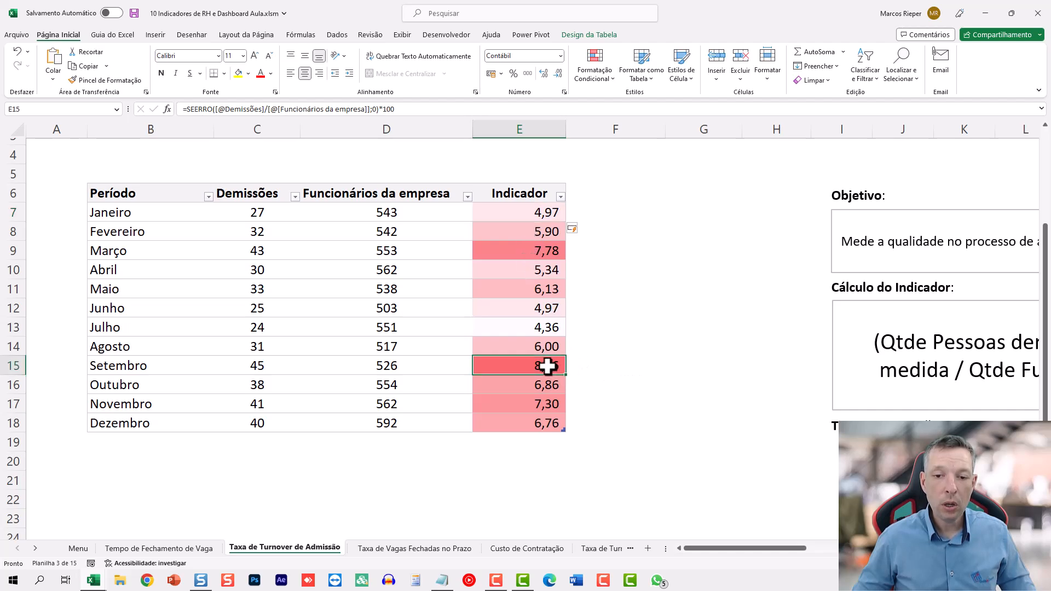
left_click(528, 251)
left_click(528, 367)
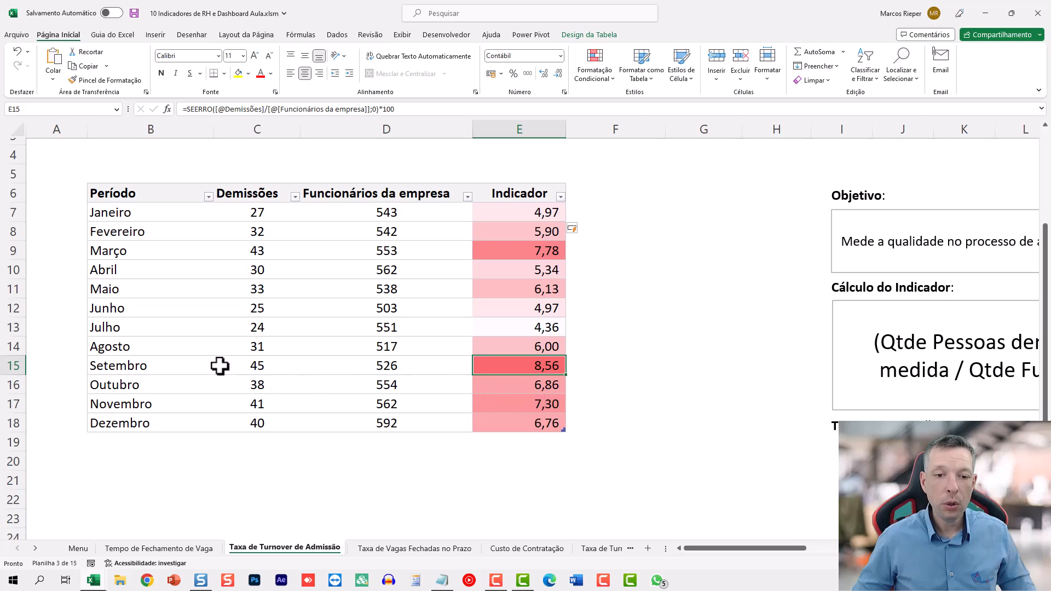
left_click_drag(199, 366, 520, 365)
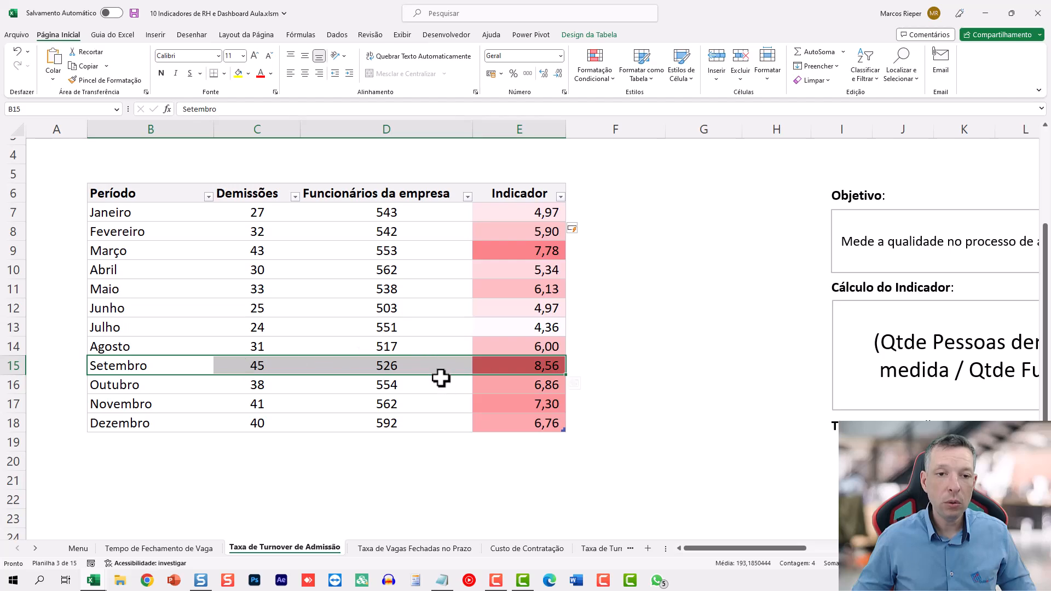
scroll(441, 378, "up", 2)
scroll(441, 369, "down", 1)
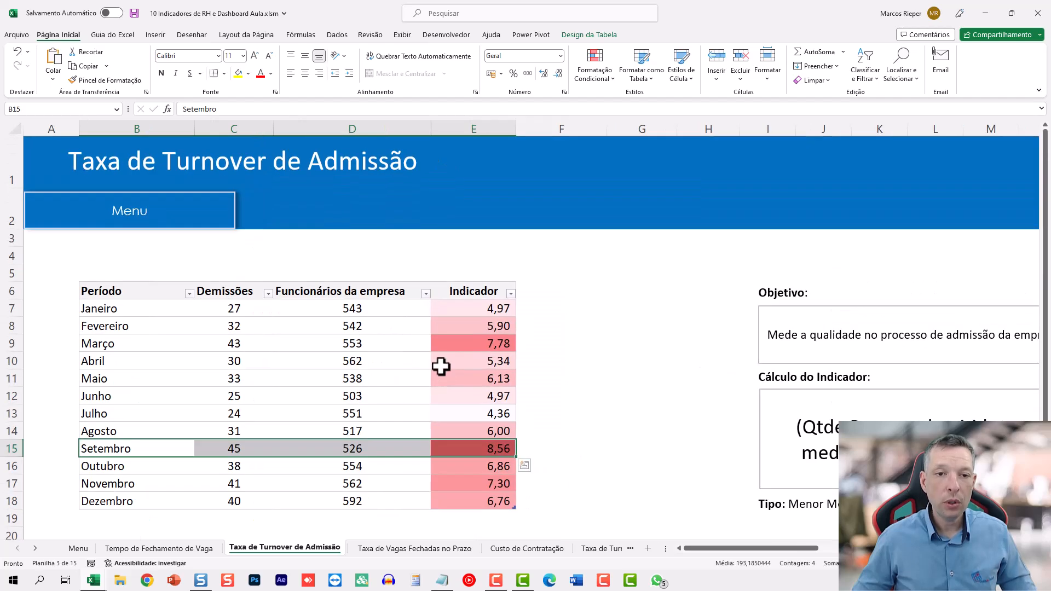
key("ctrl+q")
left_click(381, 241)
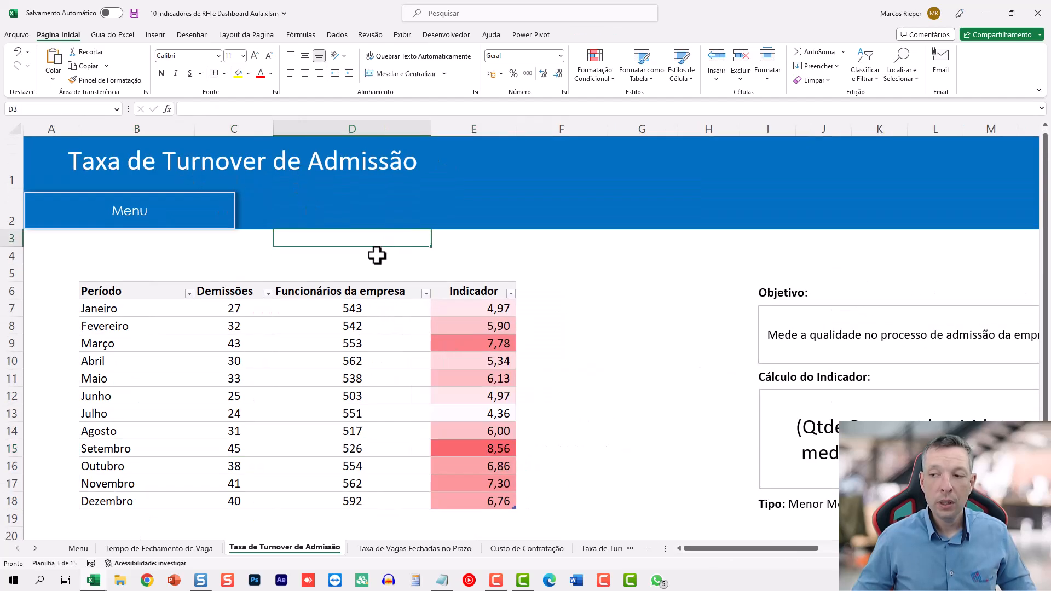
Go through the workbook's Menu sheet to Taxa de Vagas Fechadas no Prazo and read its objective, calculation and type.
left_click(171, 225)
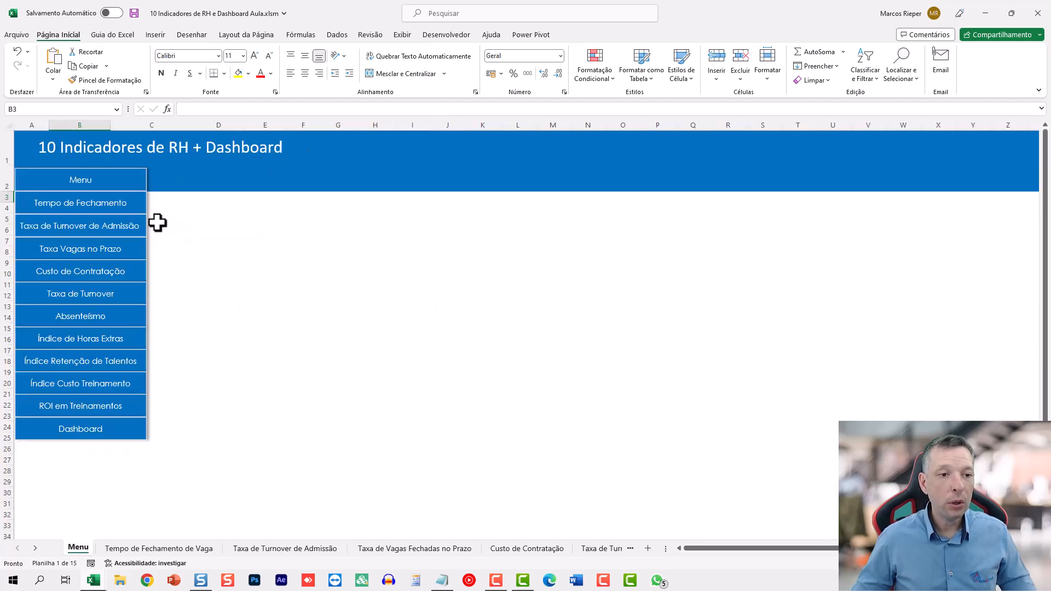
left_click(93, 253)
left_click(839, 272)
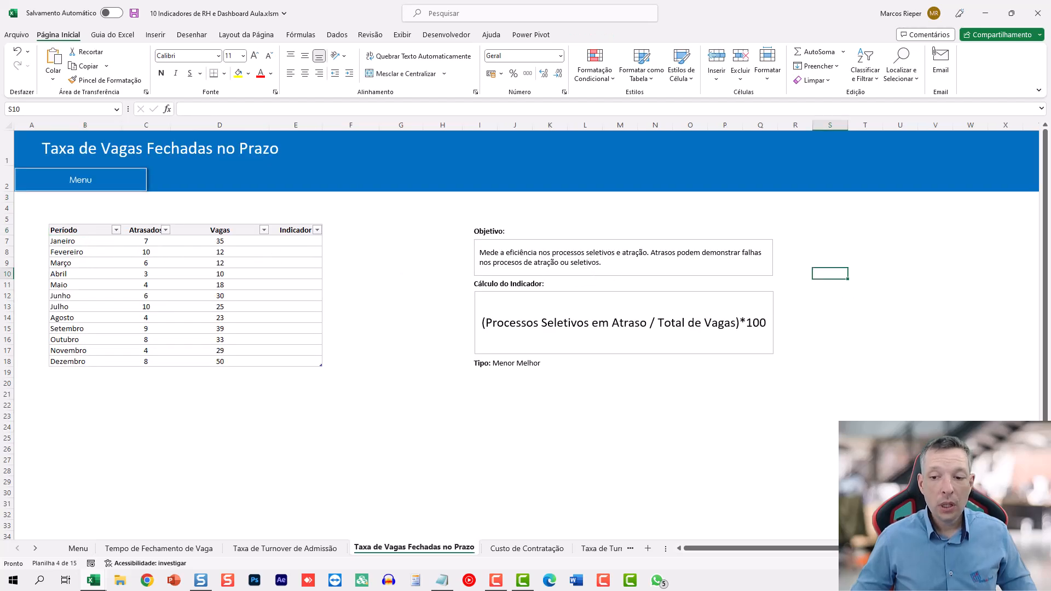
scroll(609, 362, "right", 3)
scroll(565, 361, "up", 3, "ctrl")
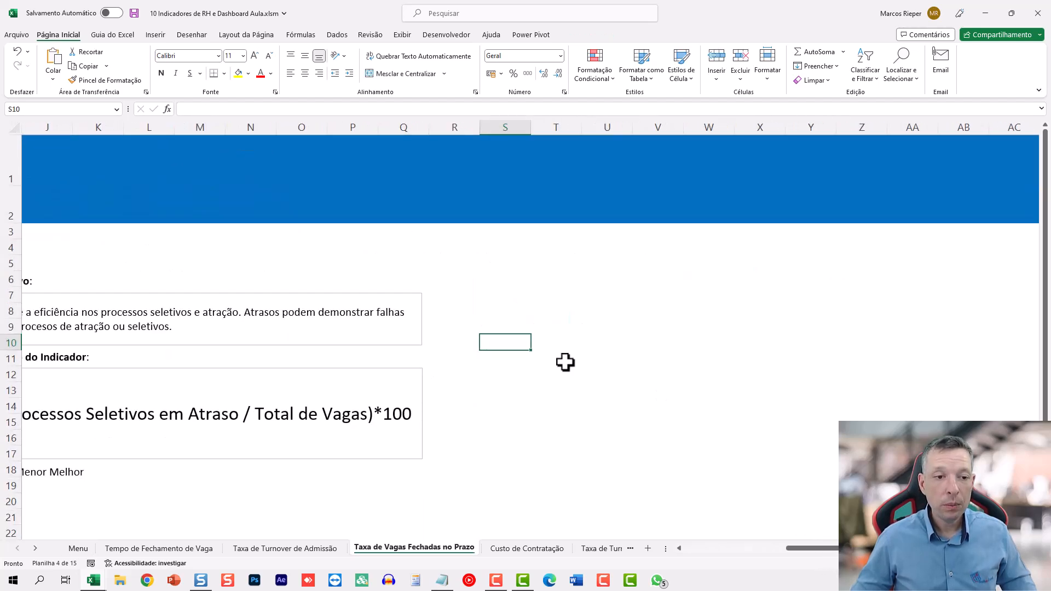
left_click_drag(839, 548, 803, 558)
scroll(757, 435, "down", 1)
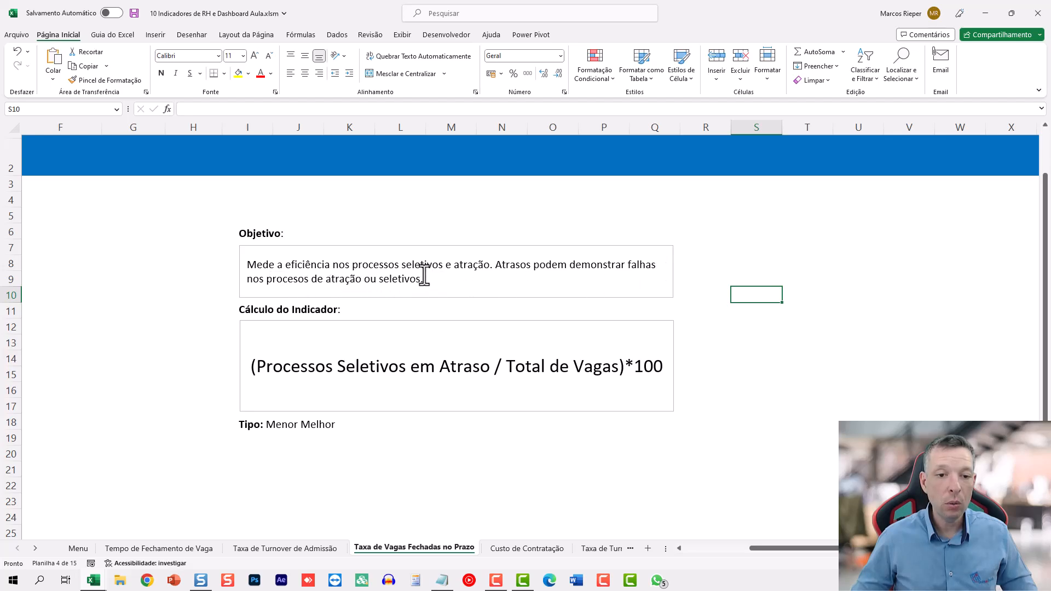
left_click(450, 463)
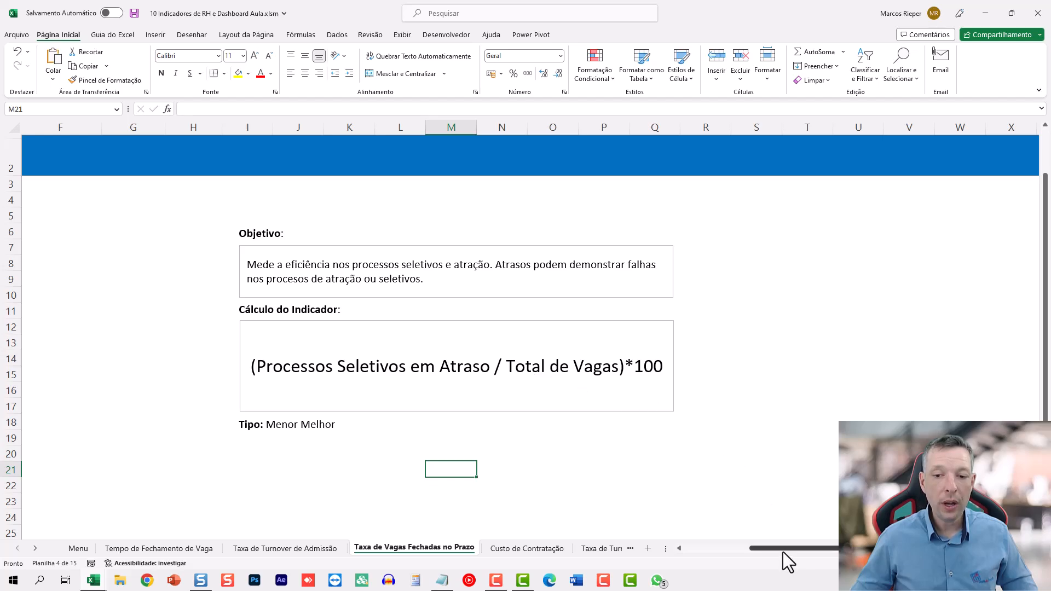
Examine the Atrasados and Vagas data, comparing January and February, and select the January Indicador cell E7.
left_click_drag(783, 552, 684, 544)
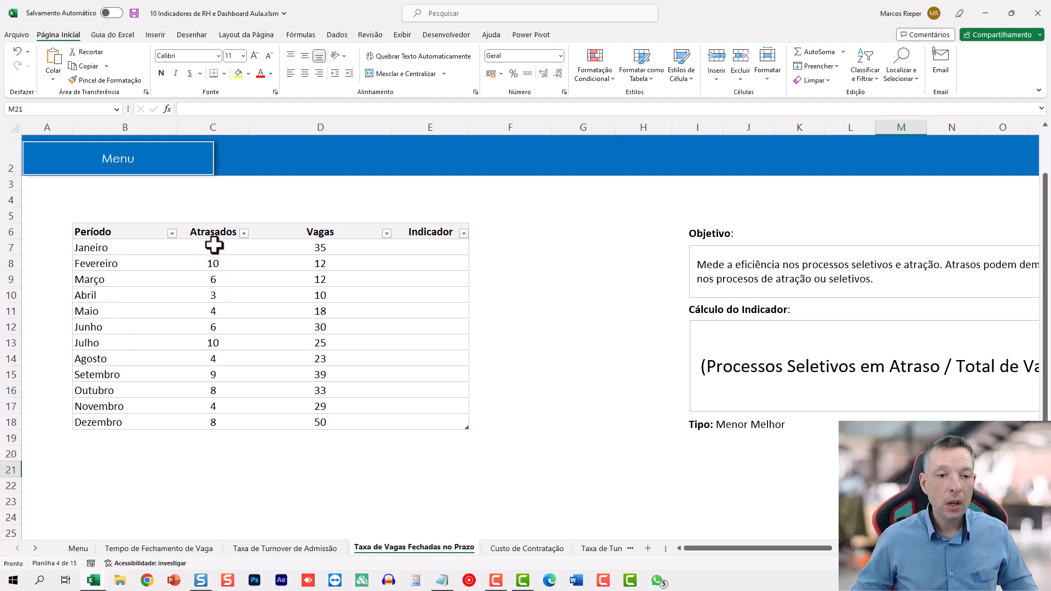
left_click_drag(214, 246, 203, 422)
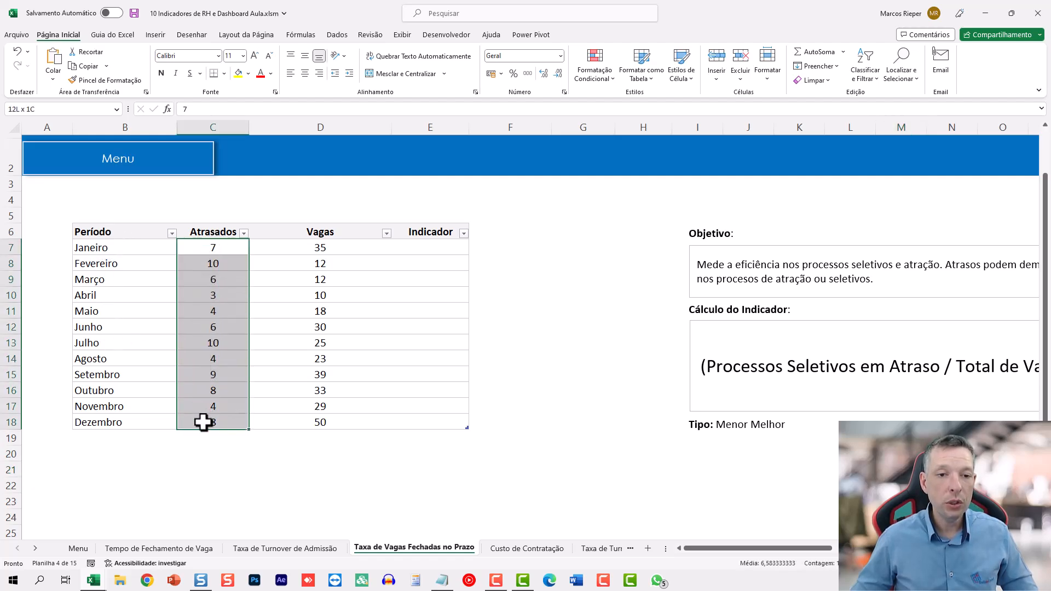
left_click_drag(321, 245, 311, 404)
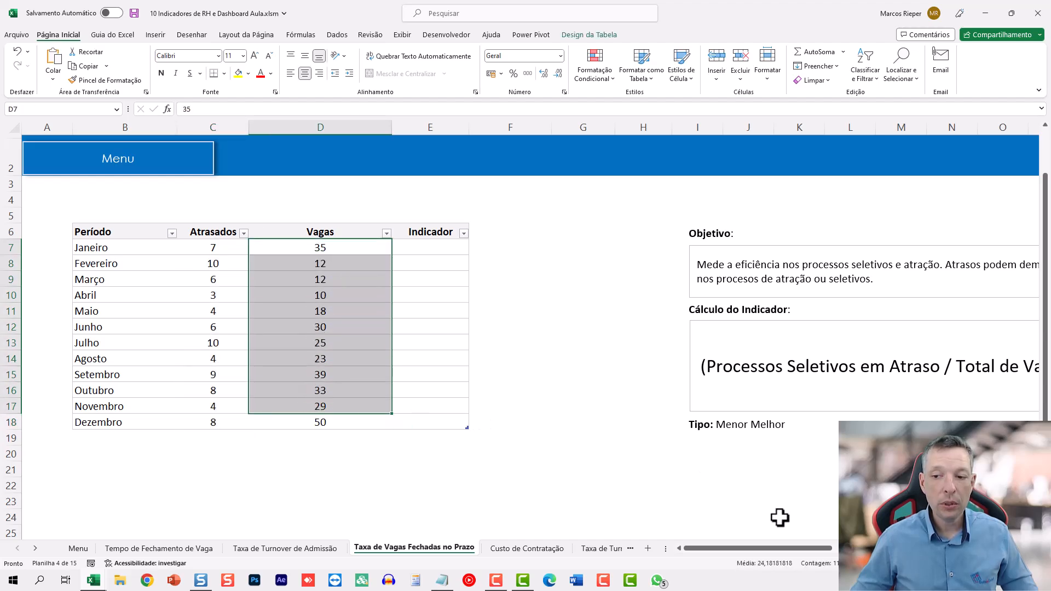
left_click_drag(774, 547, 744, 553)
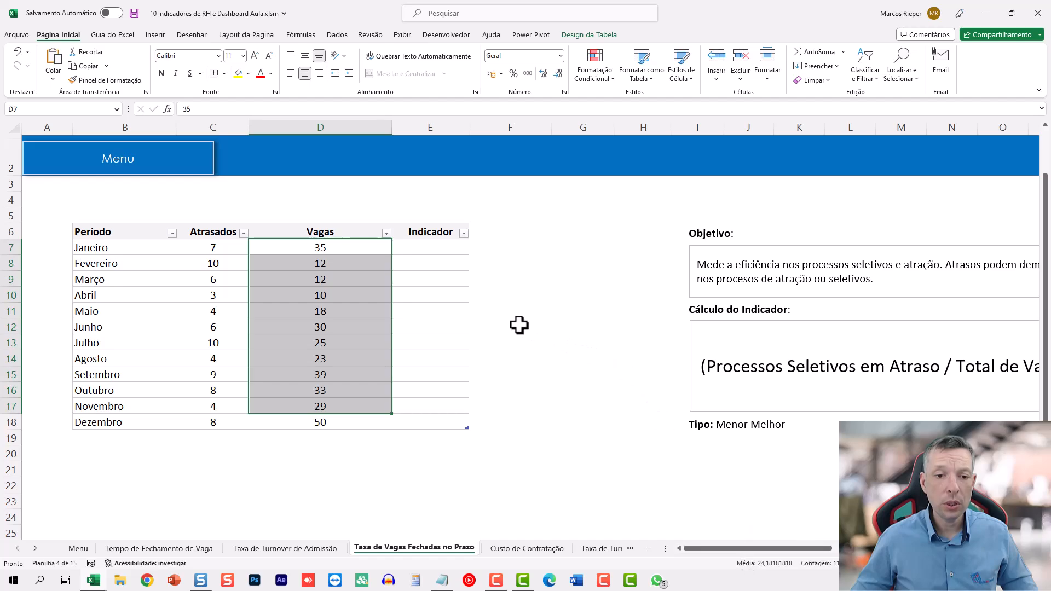
left_click(305, 252)
left_click(231, 250)
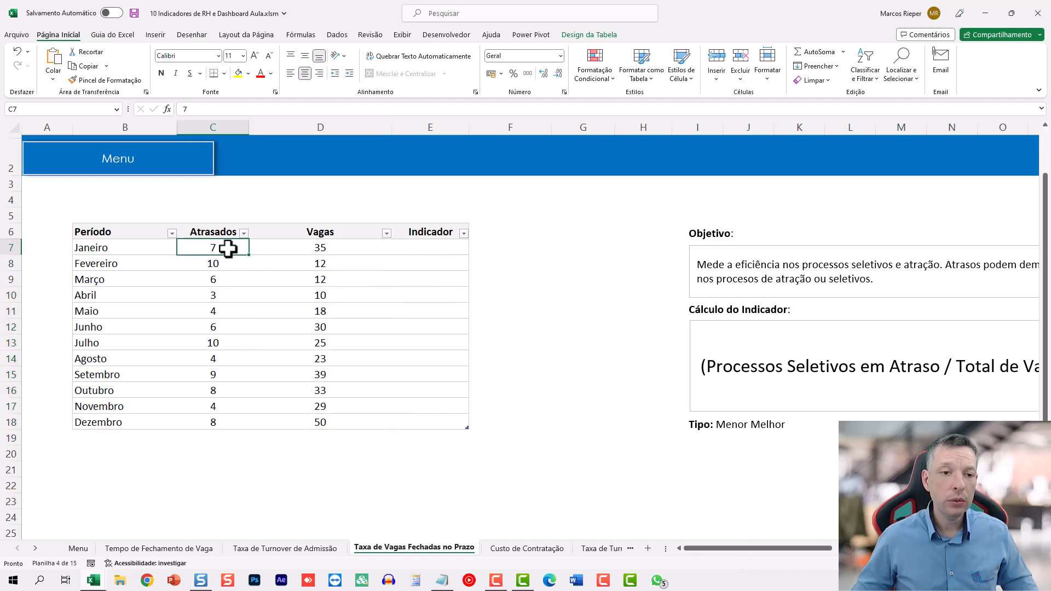
left_click(327, 264)
left_click(215, 268)
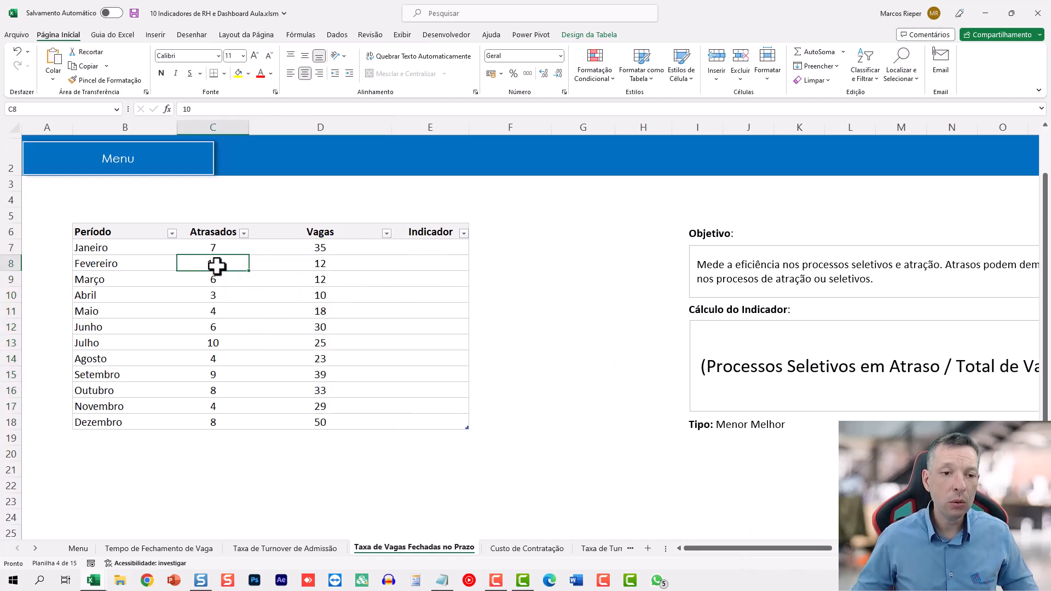
left_click(420, 246)
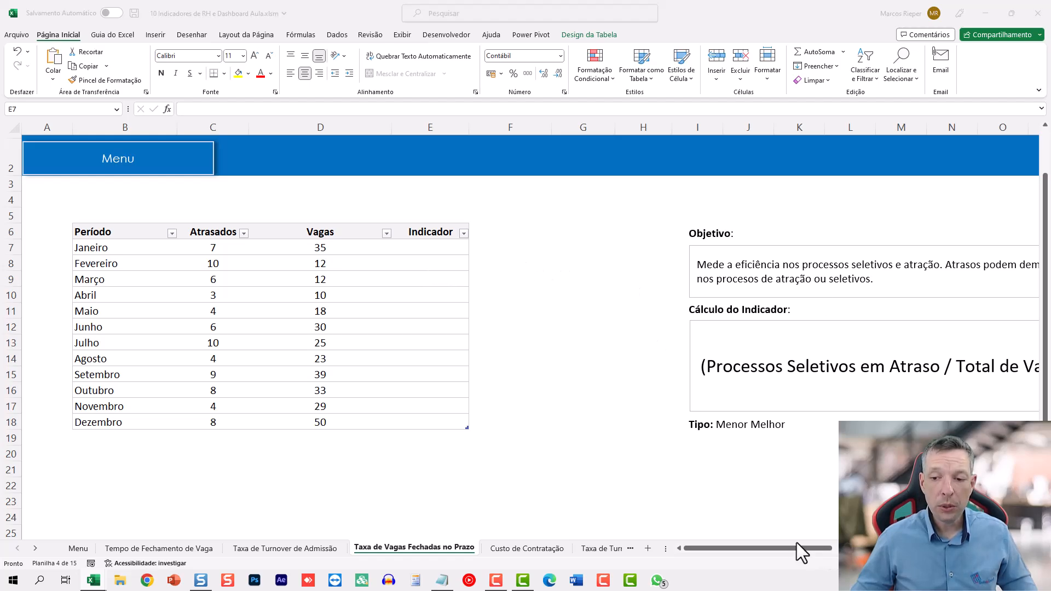
mouse_move(800, 547)
left_mouse_down()
mouse_move(818, 548)
mouse_move(781, 553)
left_mouse_up()
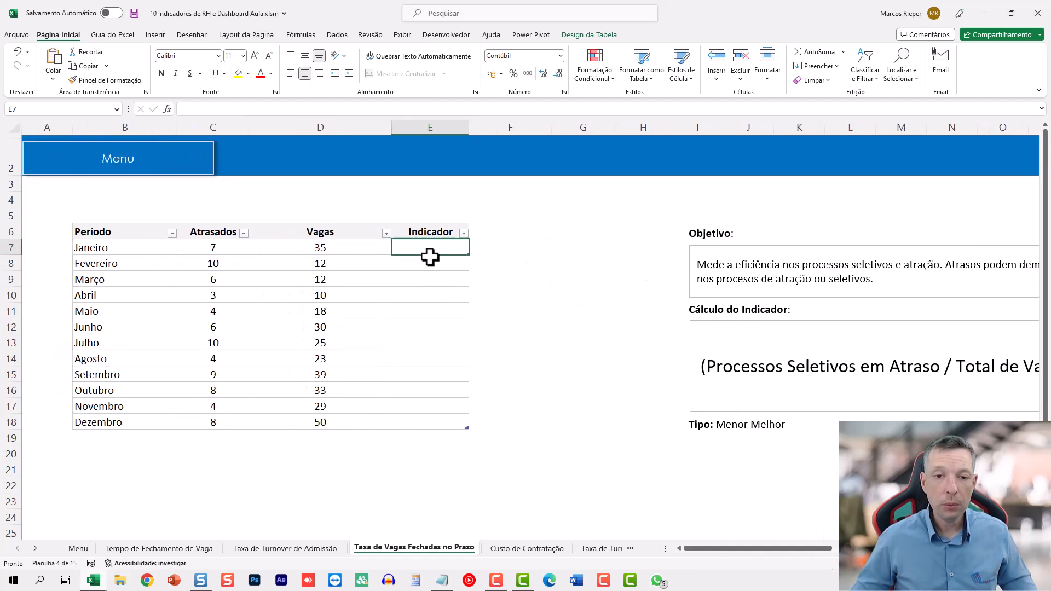
type("=SE")
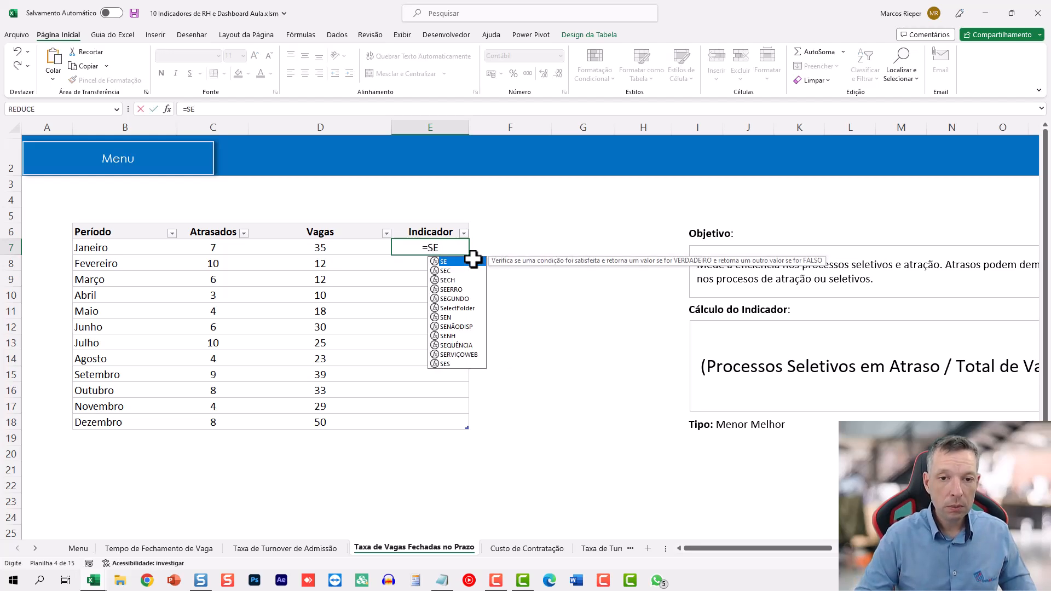
type("ERRO")
key("Escape")
key("Escape")
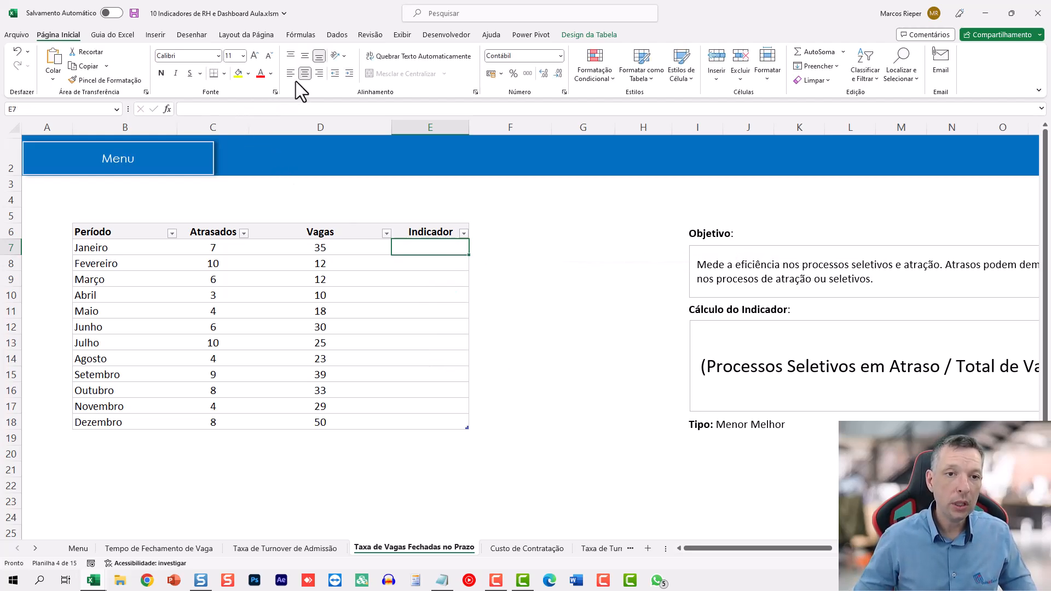
type("=SE")
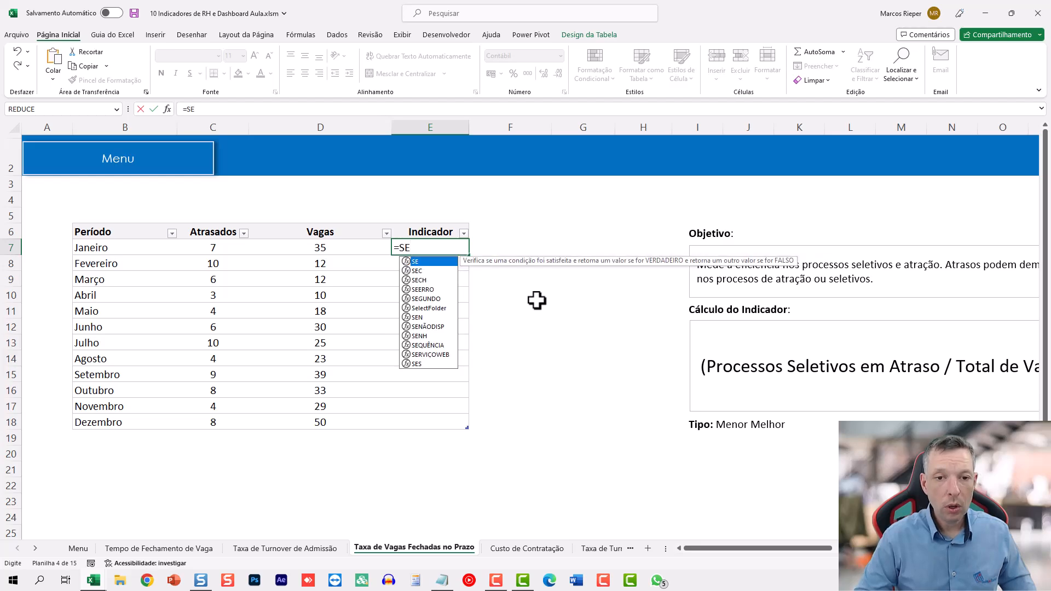
type("ERRO(")
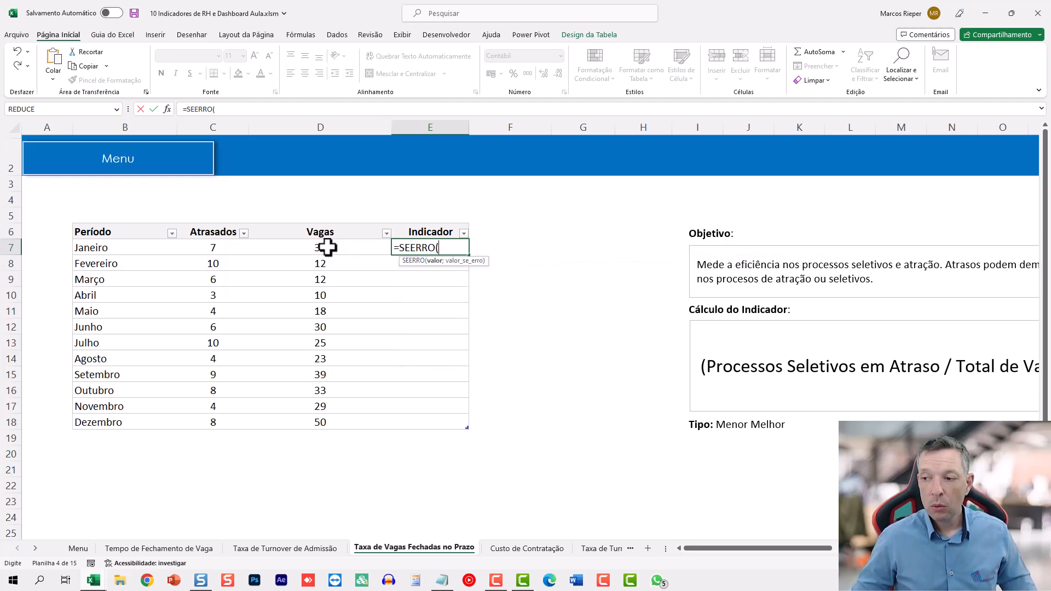
left_click(228, 245)
type("/")
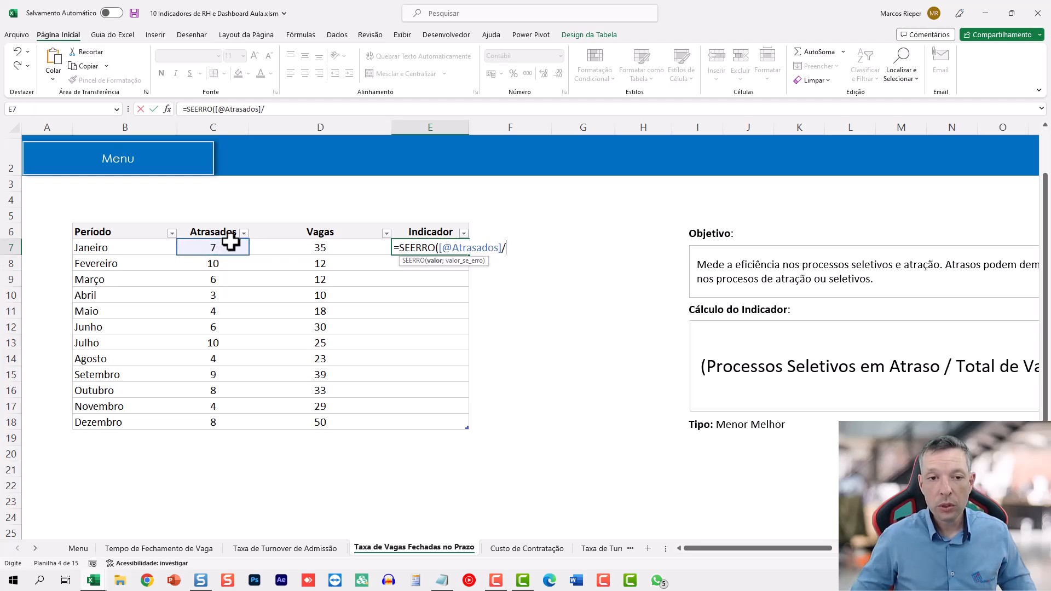
left_click(301, 248)
type(";")
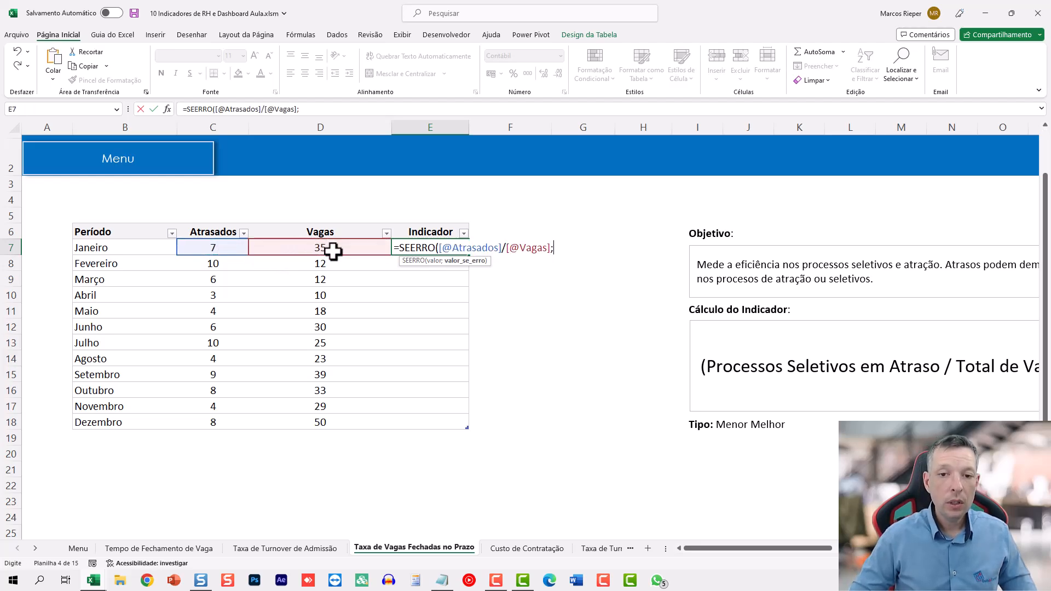
type("0")
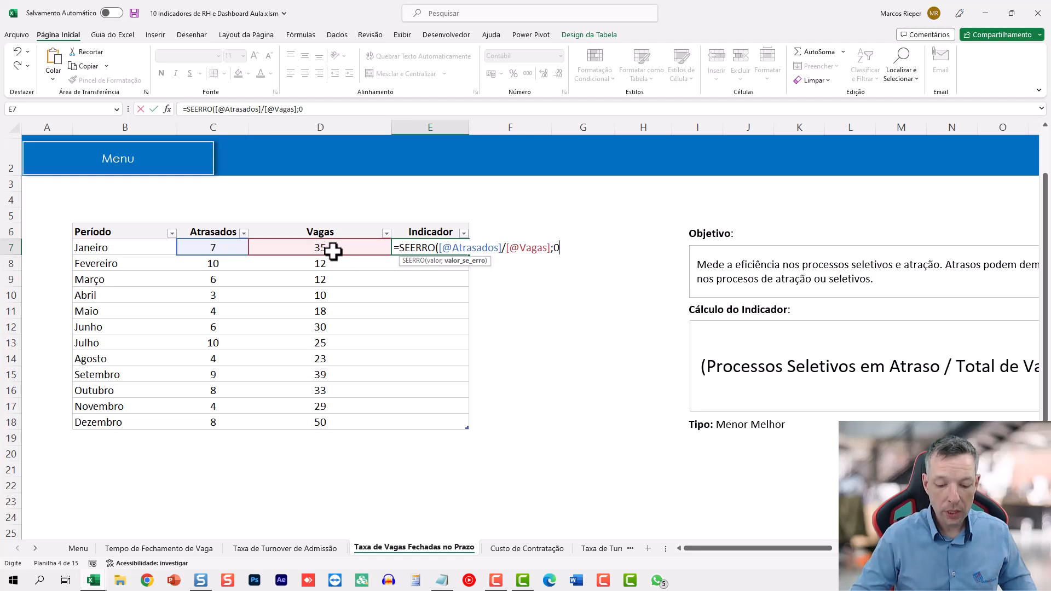
type(")*1")
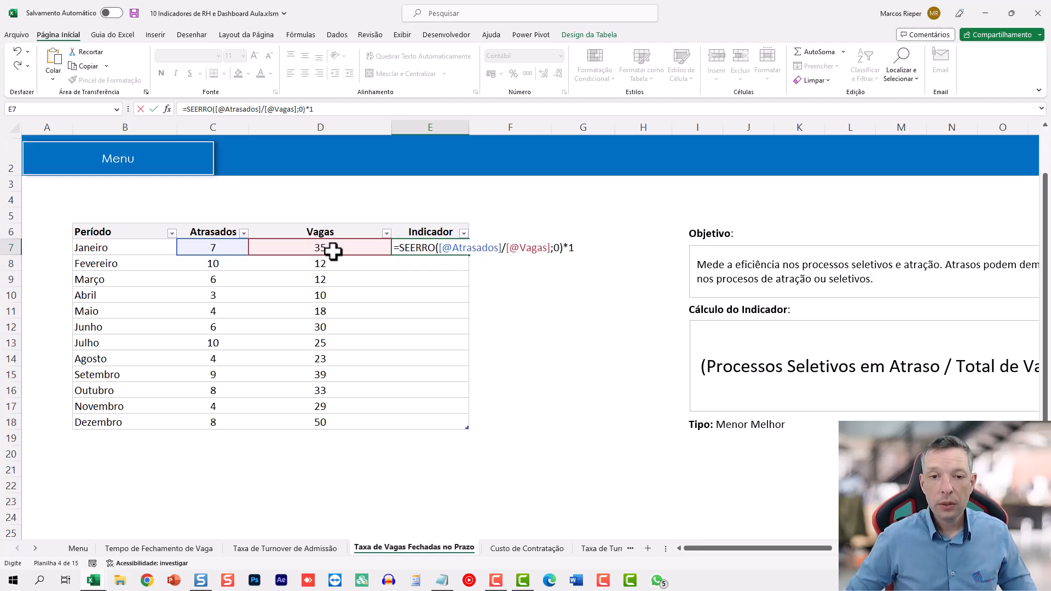
type("00")
key("Return")
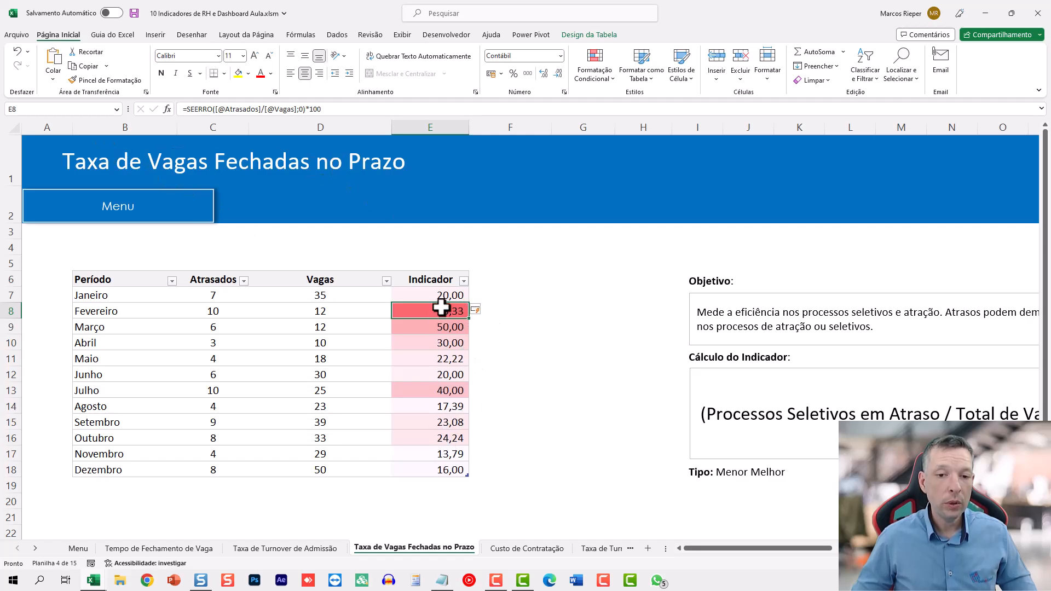
left_click(435, 373)
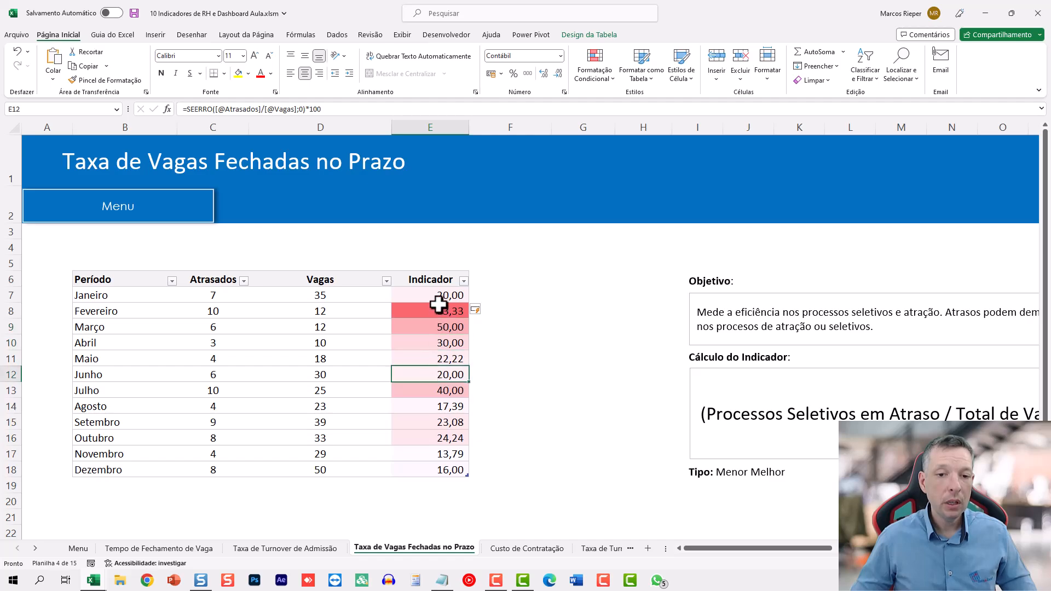
left_click(525, 325)
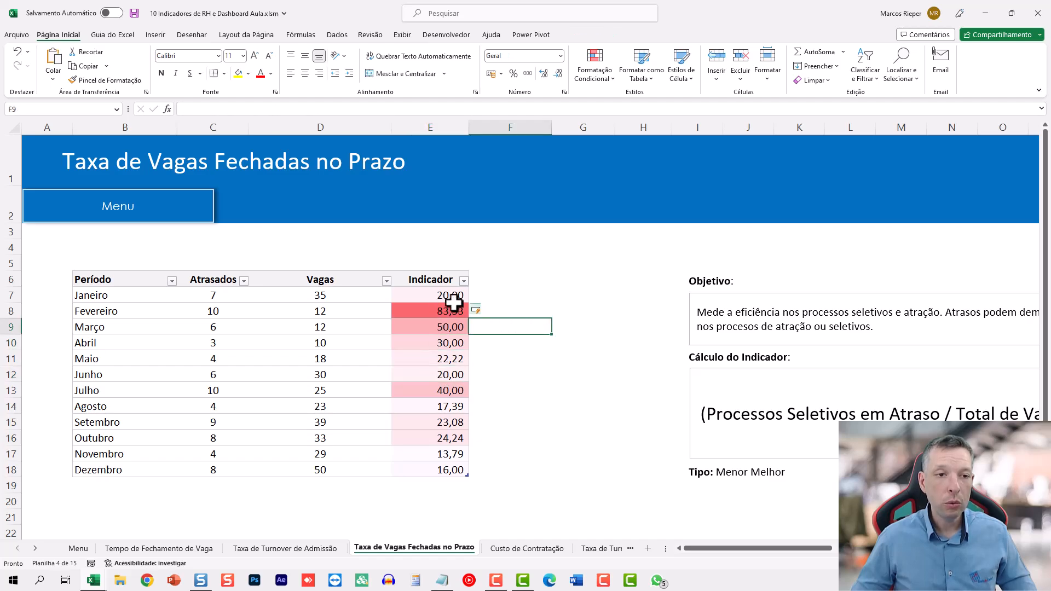
Go through the Menu sheet to Custo de Contratação, read its objective, calculation and type, and view its data table.
left_click(179, 207)
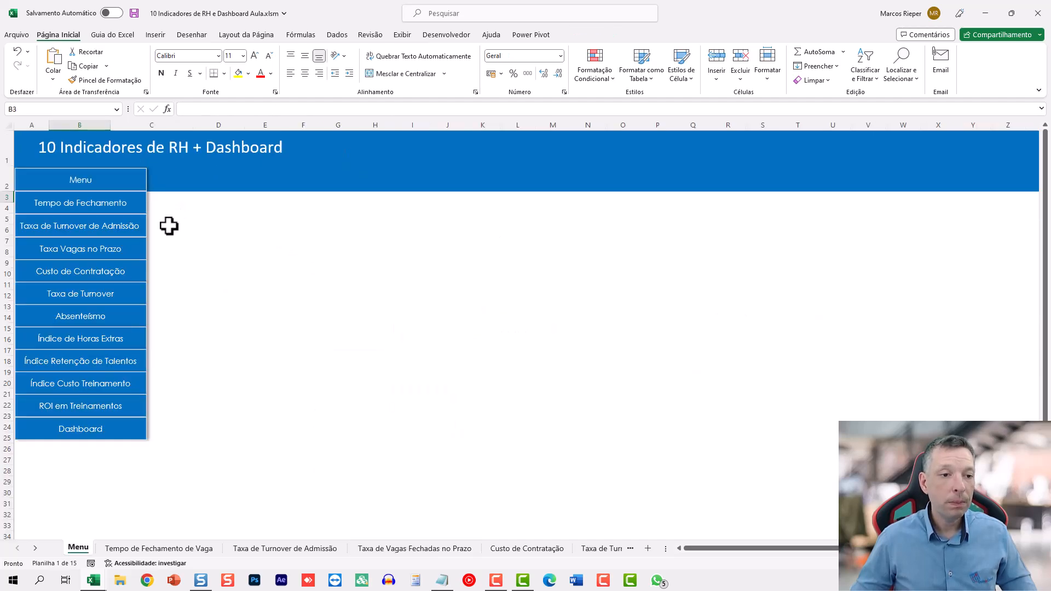
left_click(91, 273)
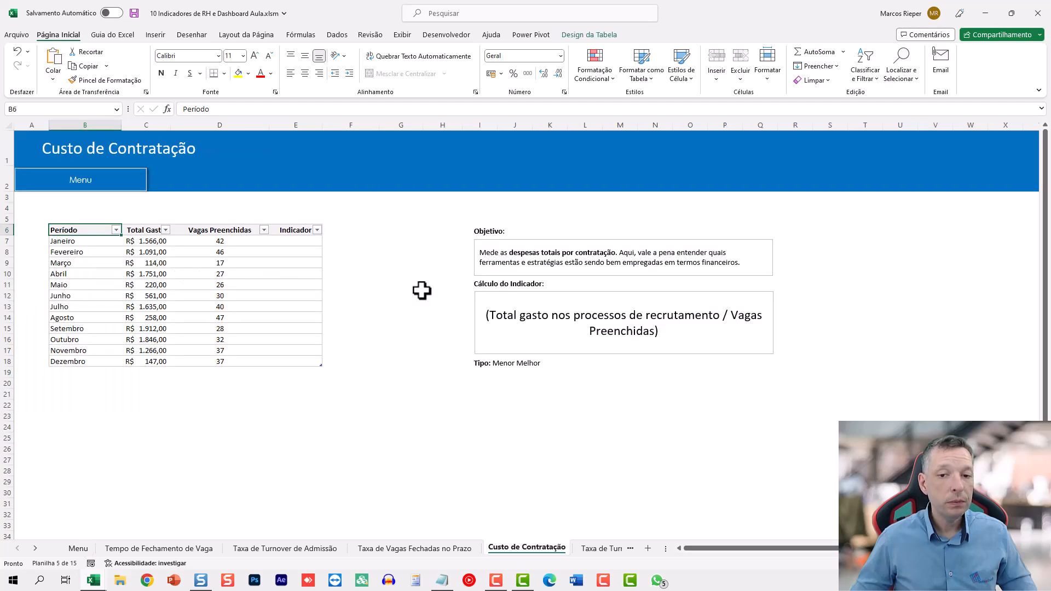
scroll(817, 563, "right", 5)
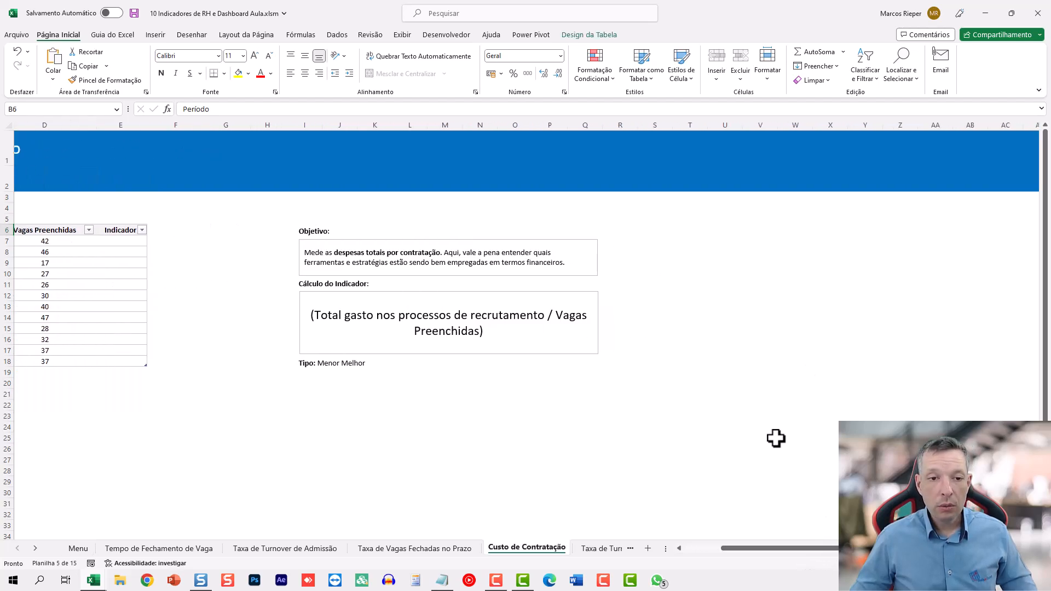
scroll(776, 436, "up", 4)
scroll(620, 443, "down", 1)
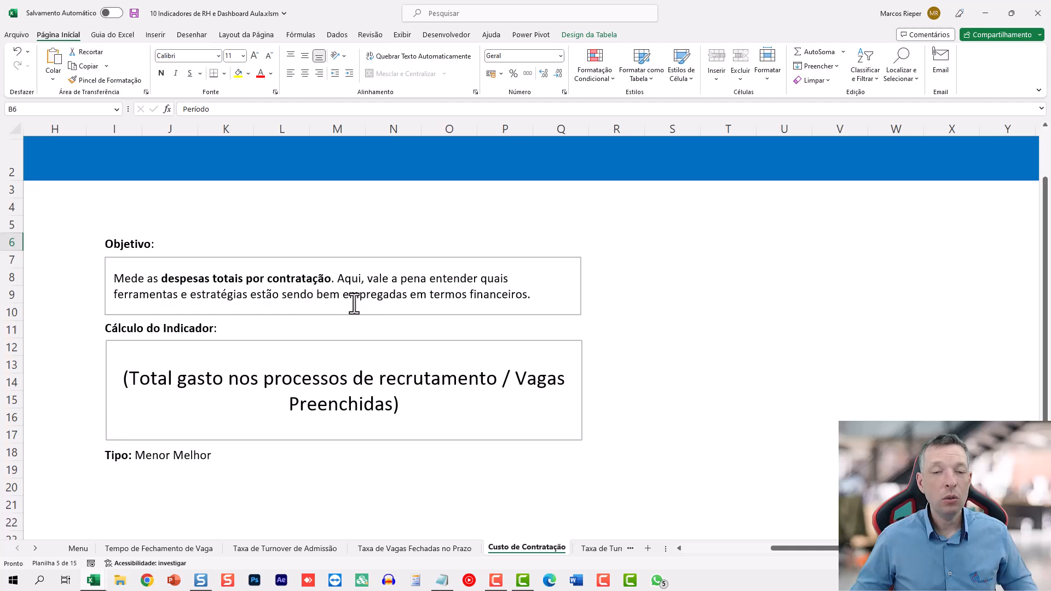
left_click_drag(795, 547, 782, 548)
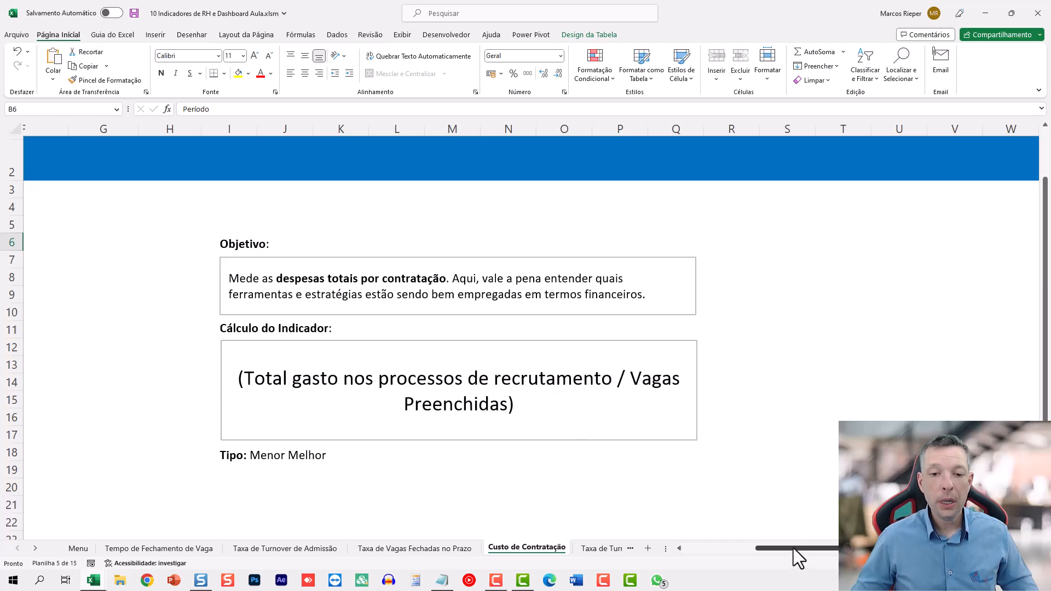
left_click_drag(793, 547, 688, 556)
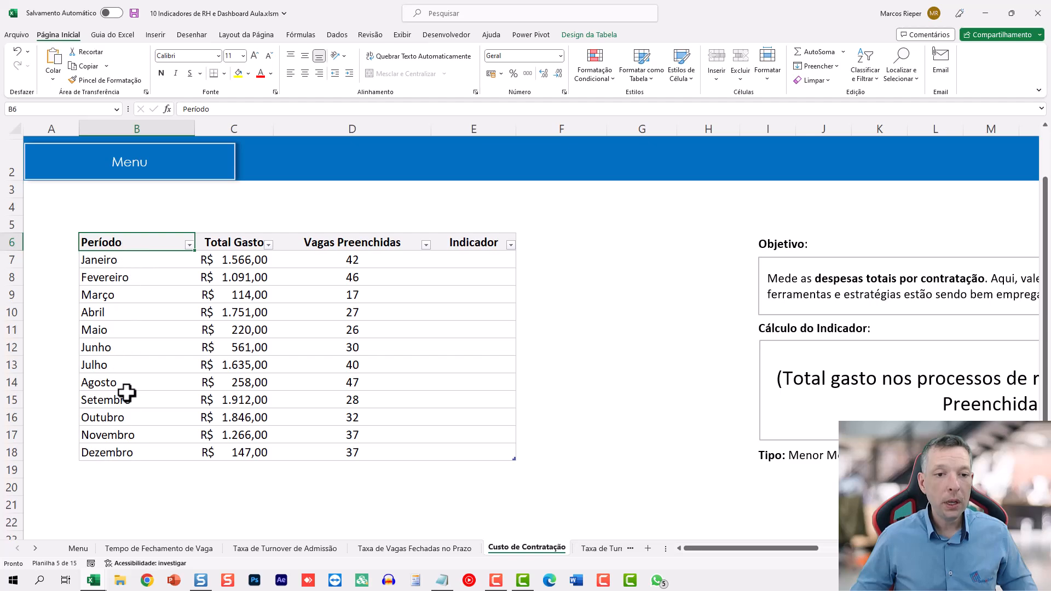
Examine the monthly Total Gasto and Vagas Preenchidas data and select the January Indicador cell E7.
left_click_drag(252, 261, 237, 452)
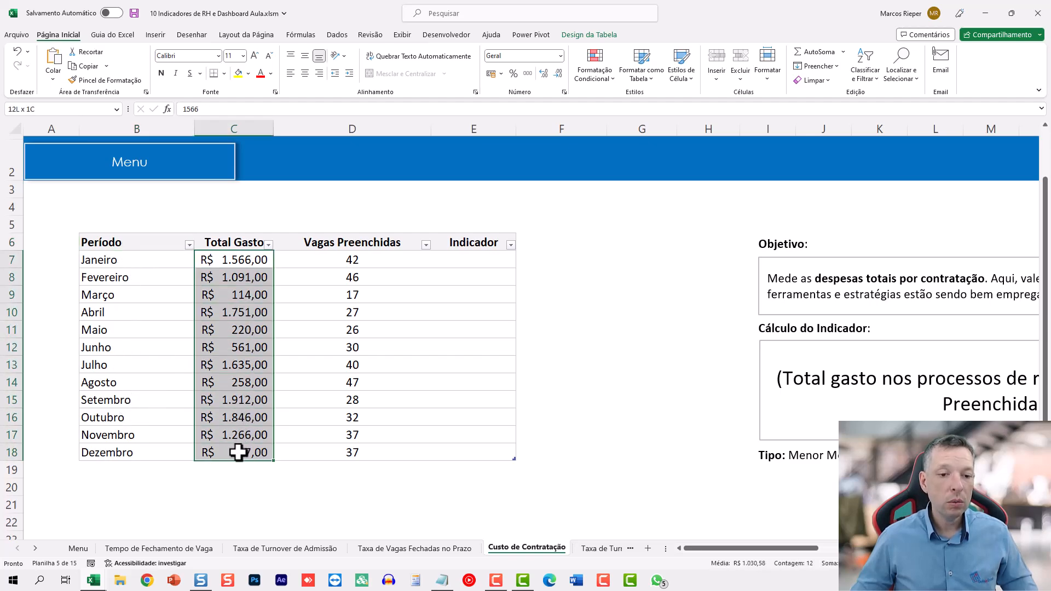
left_click_drag(367, 264, 350, 445)
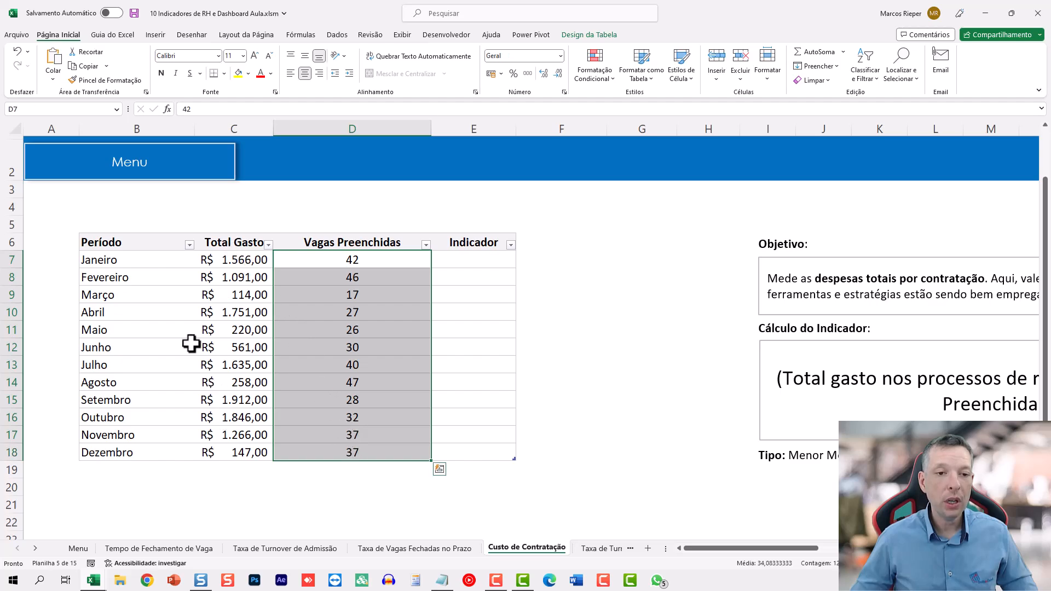
left_click(477, 262)
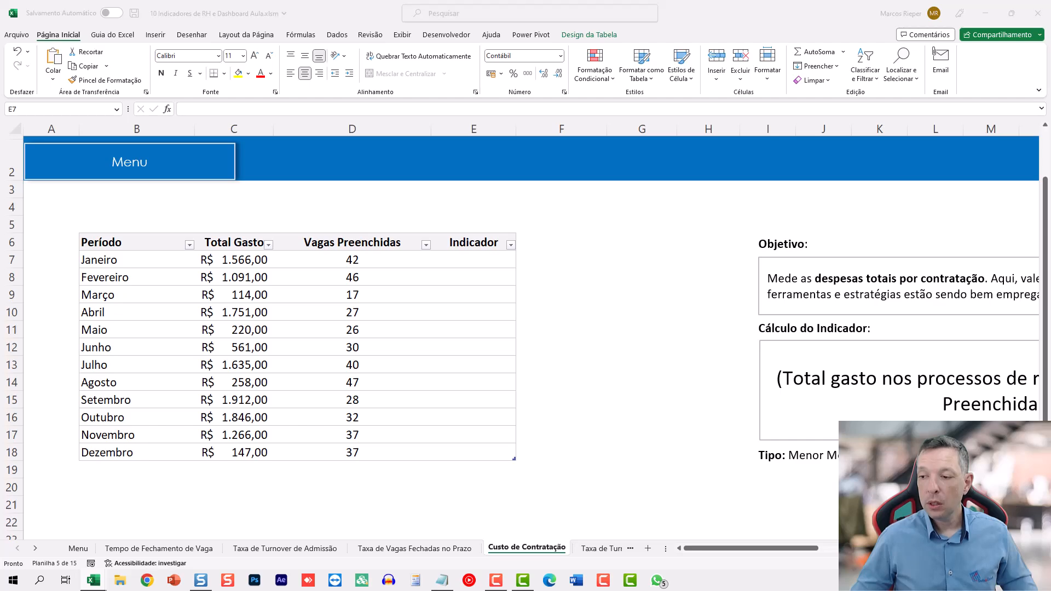
left_click(466, 263)
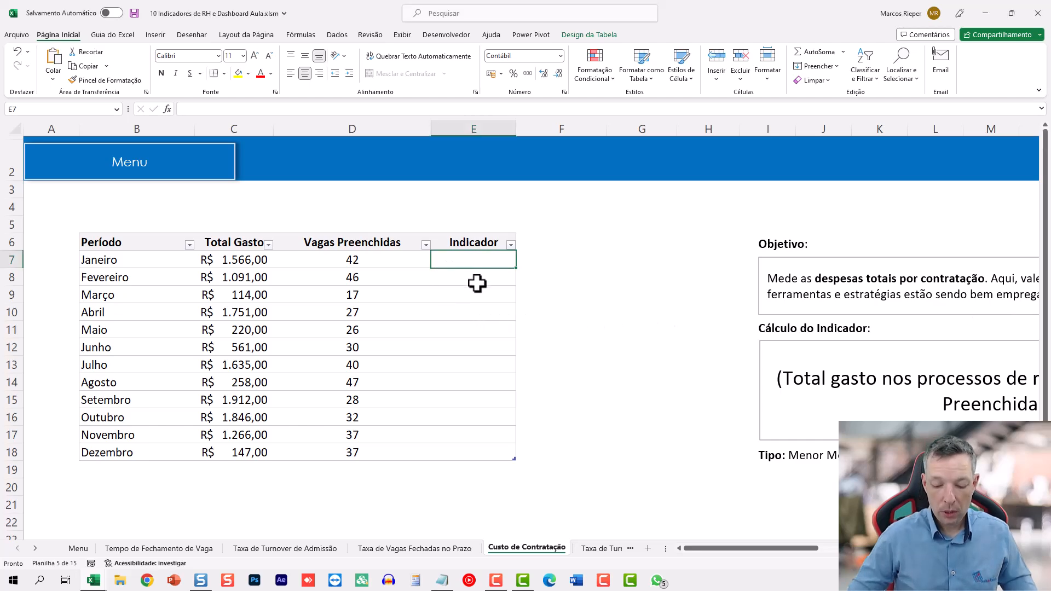
type("=")
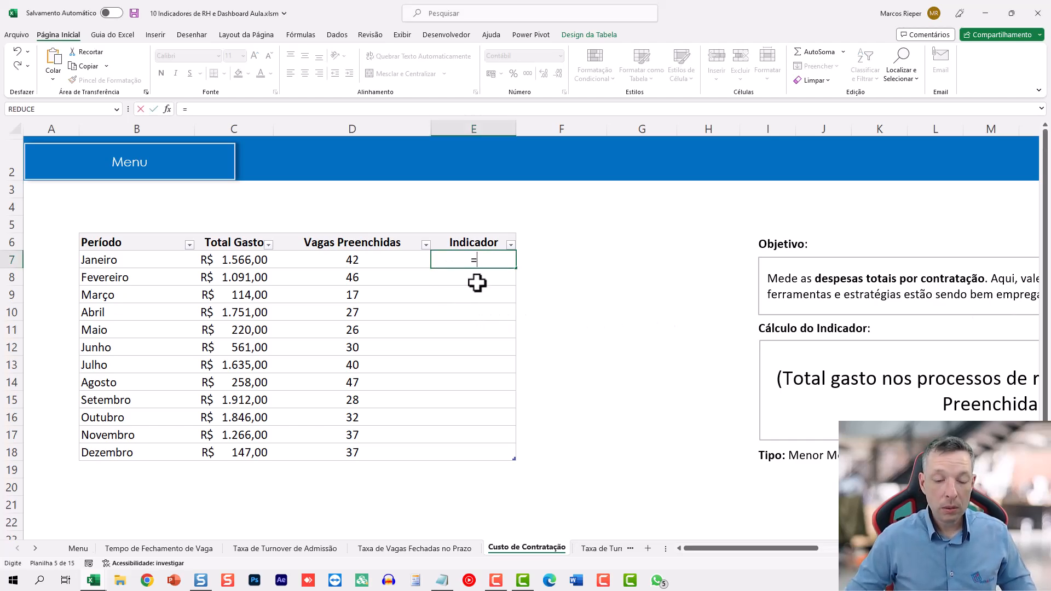
type("SEERRO")
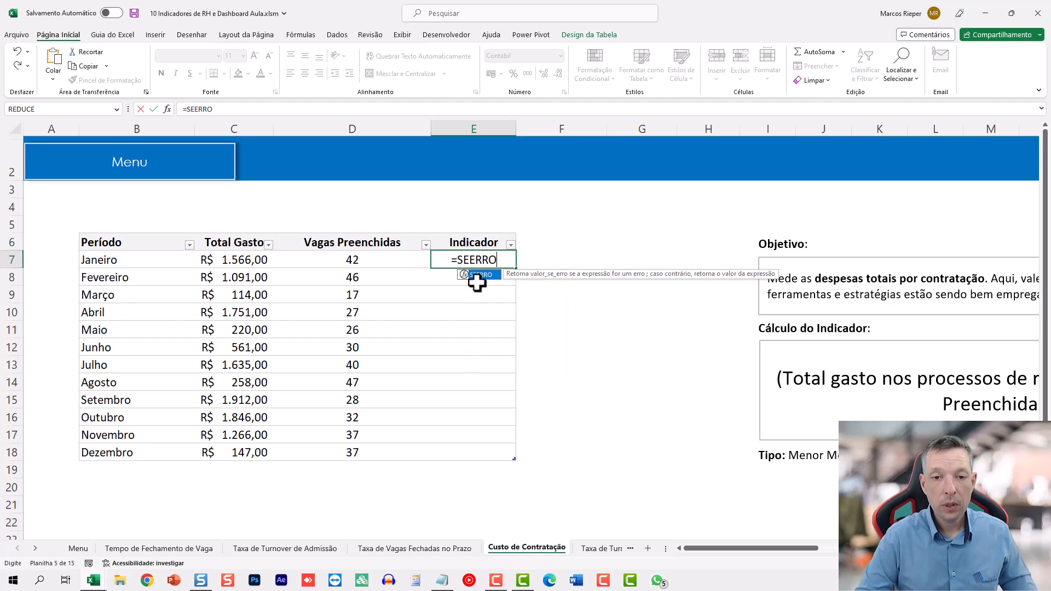
key("Escape")
key("Escape")
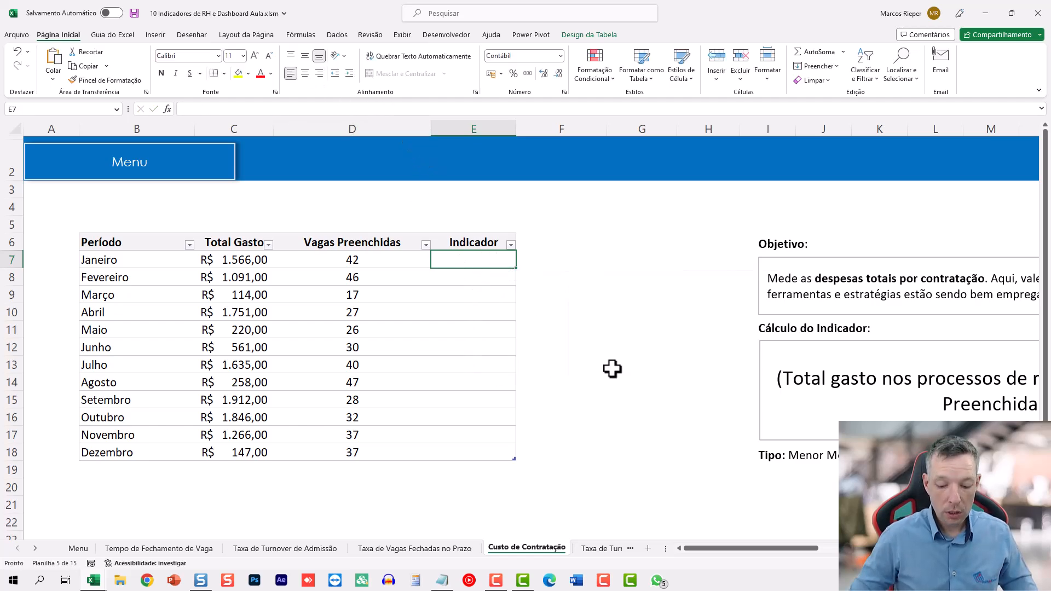
Enter =SEERRO([@[Total Gasto]]/[@[Vagas Preenchidas]];0) as the January Indicador formula in E7 of Custo de Contratação.
type("=SEERRO(")
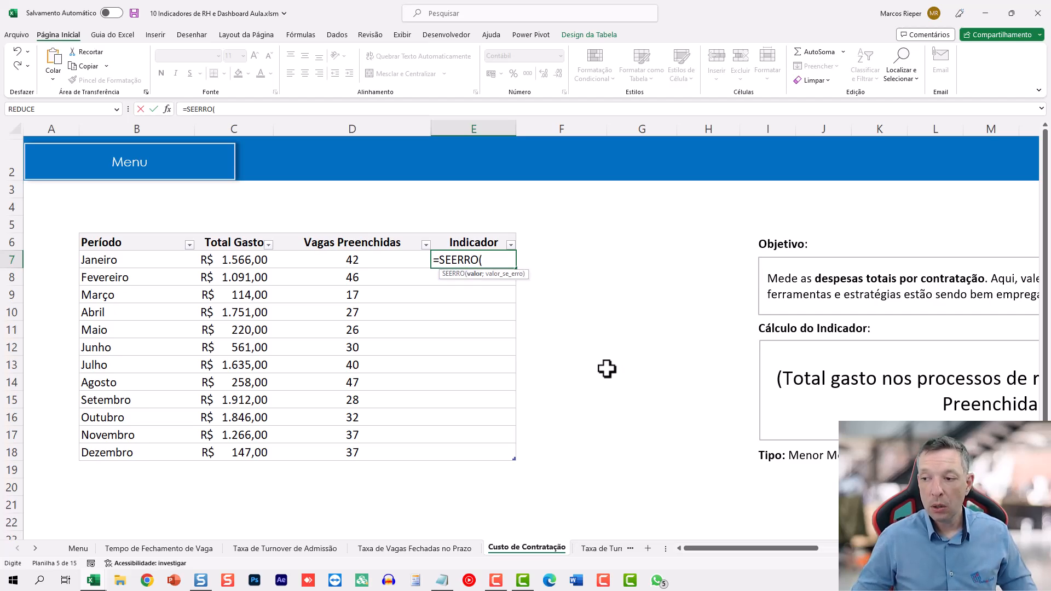
left_click(247, 261)
type("/")
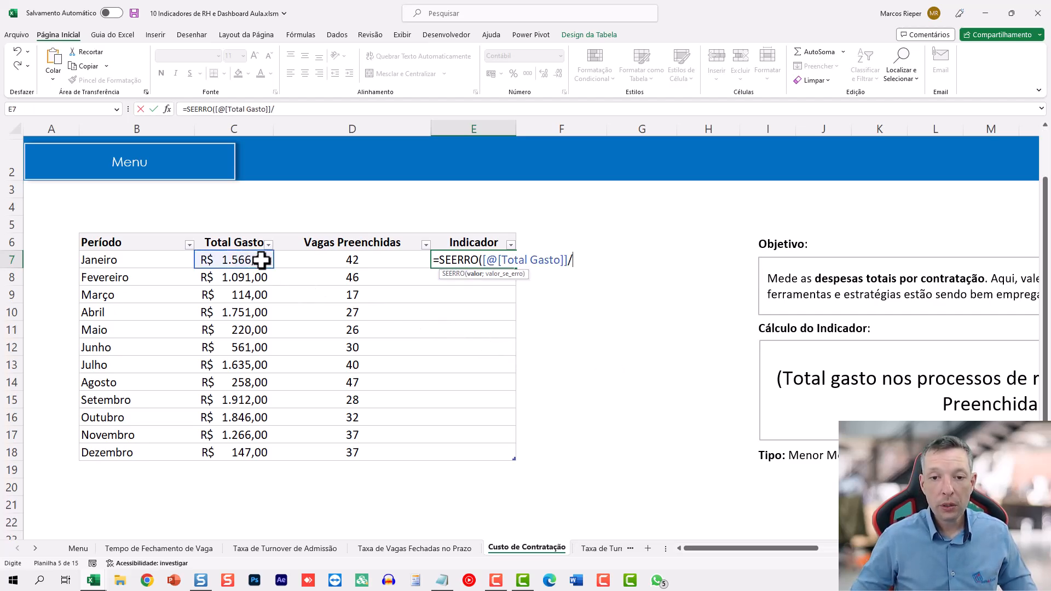
left_click(341, 260)
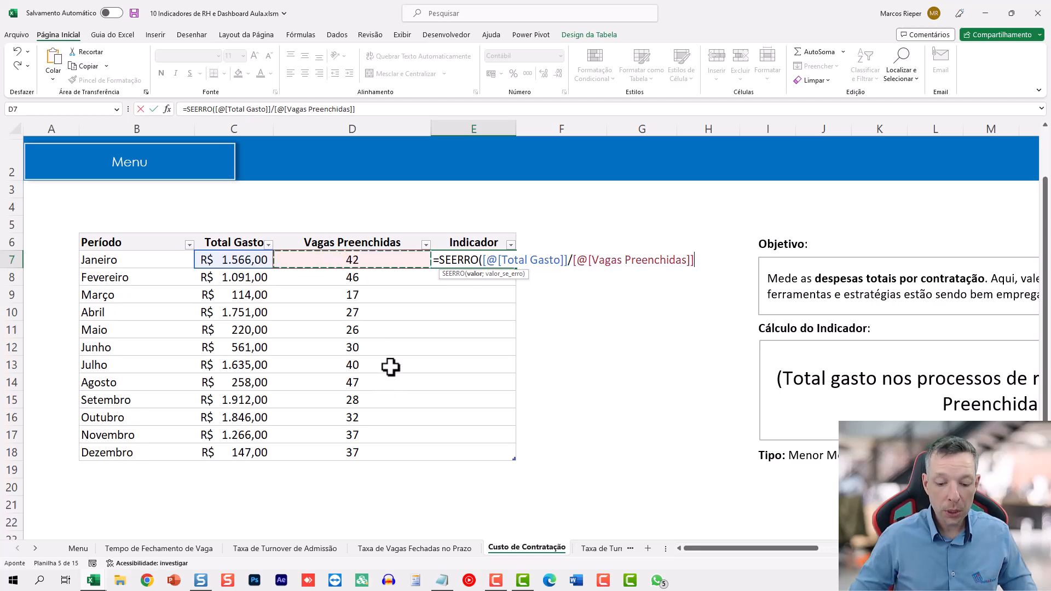
type(";0)")
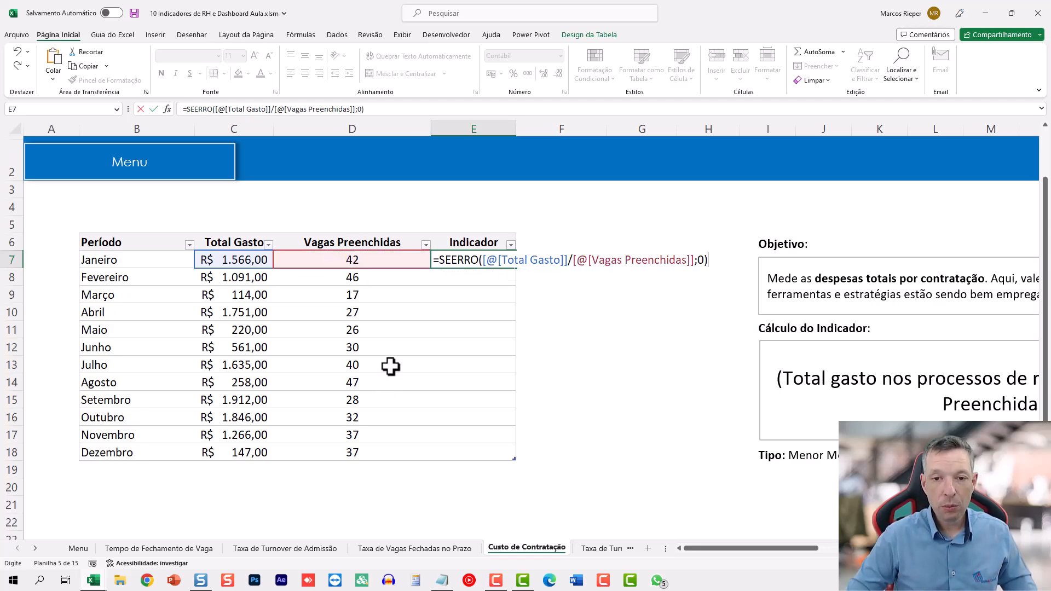
key("ctrl+Return")
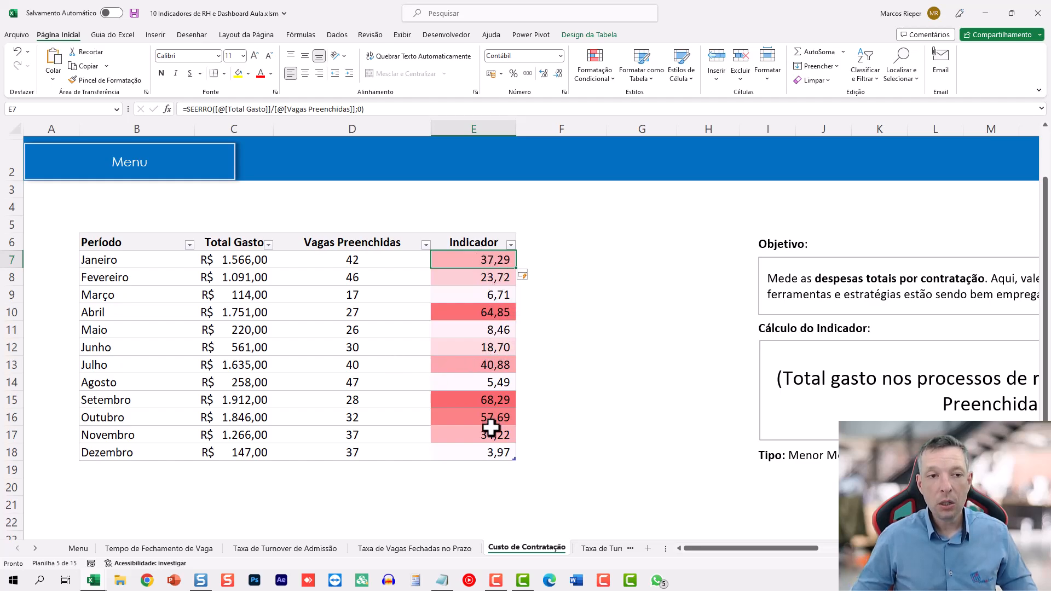
Go through the Menu sheet to Taxa de Turnover, read its objective, calculation and type, and view its data table.
scroll(495, 435, "up", 1)
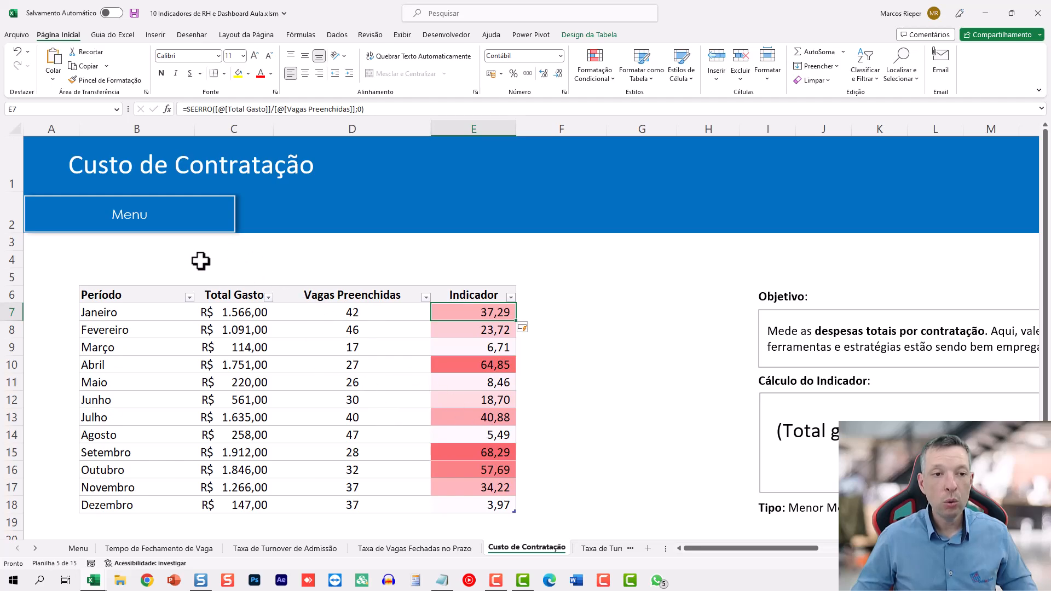
left_click(166, 222)
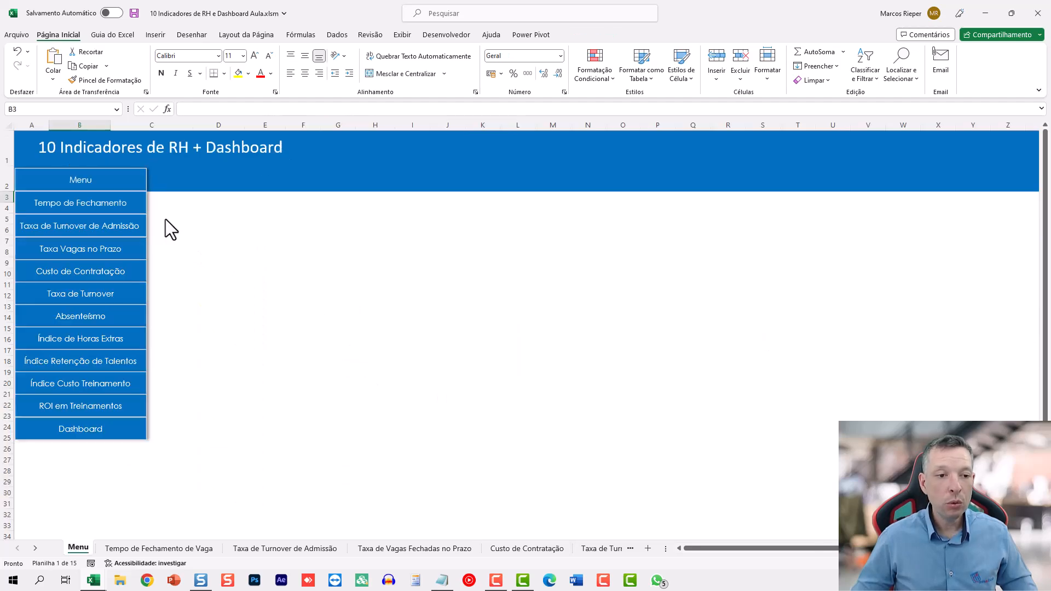
left_click(96, 296)
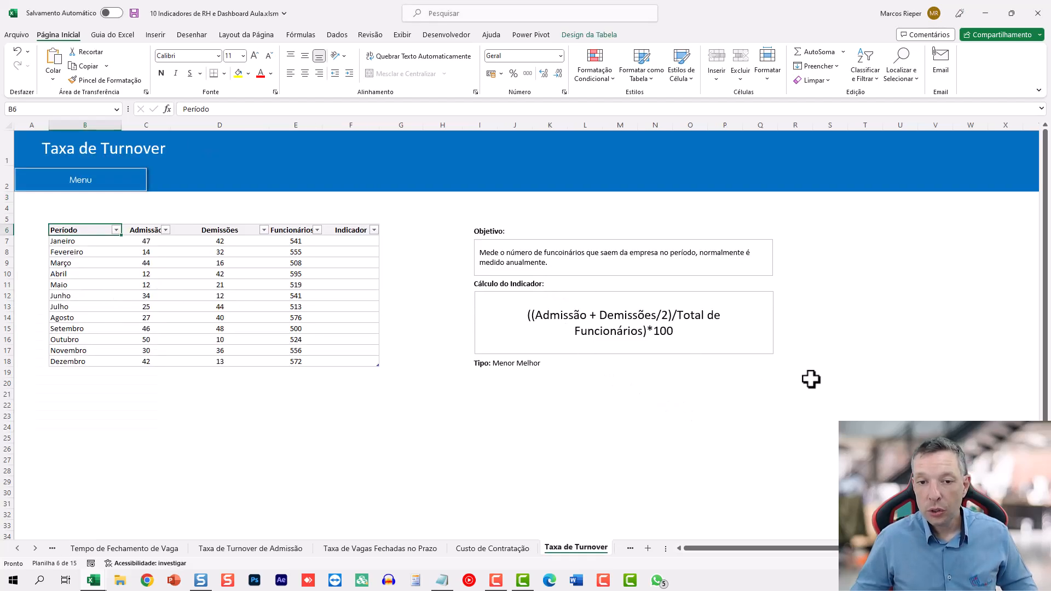
left_click(865, 306)
scroll(709, 429, "up", 4)
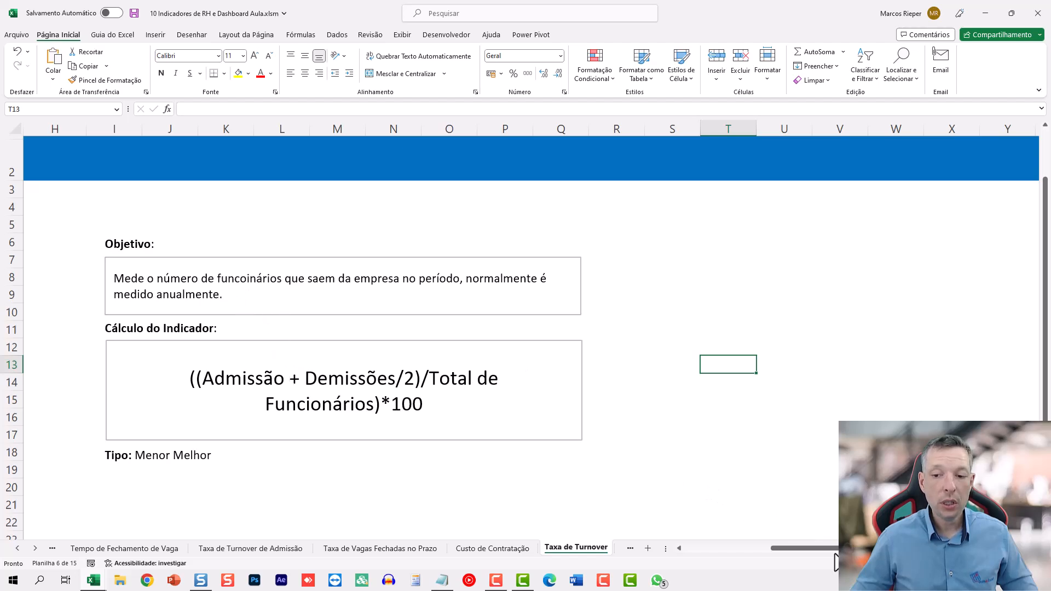
left_click(723, 548)
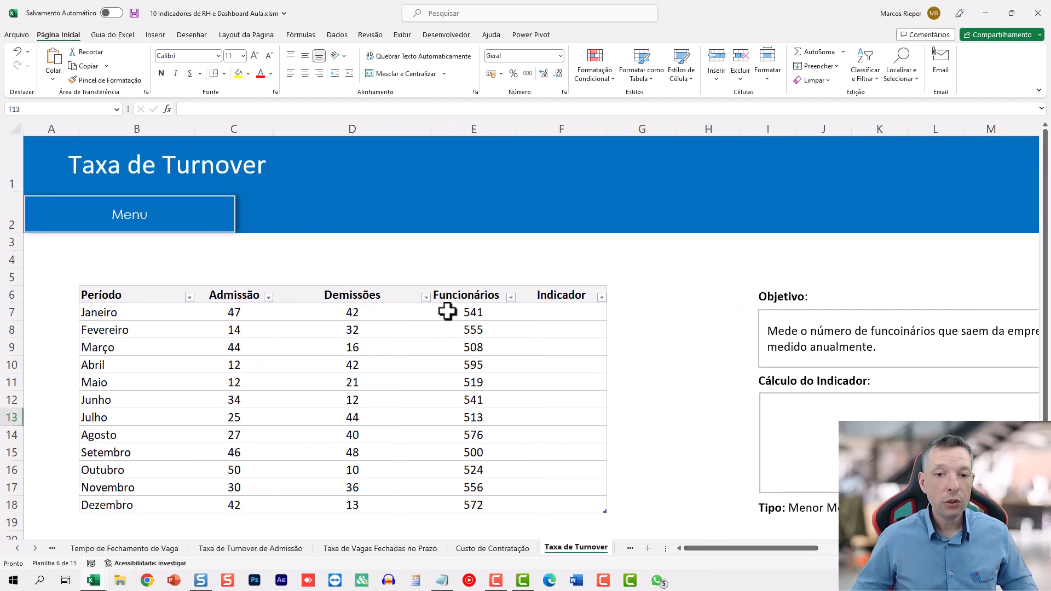
scroll(538, 372, "down", 1)
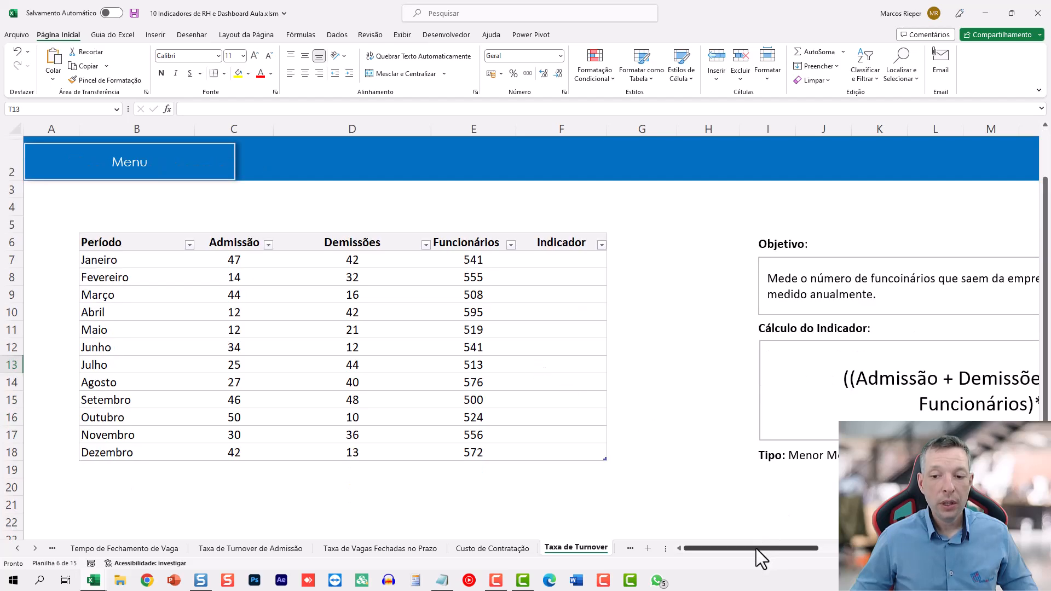
mouse_move(750, 546)
left_mouse_down()
mouse_move(811, 545)
mouse_move(750, 554)
left_mouse_up()
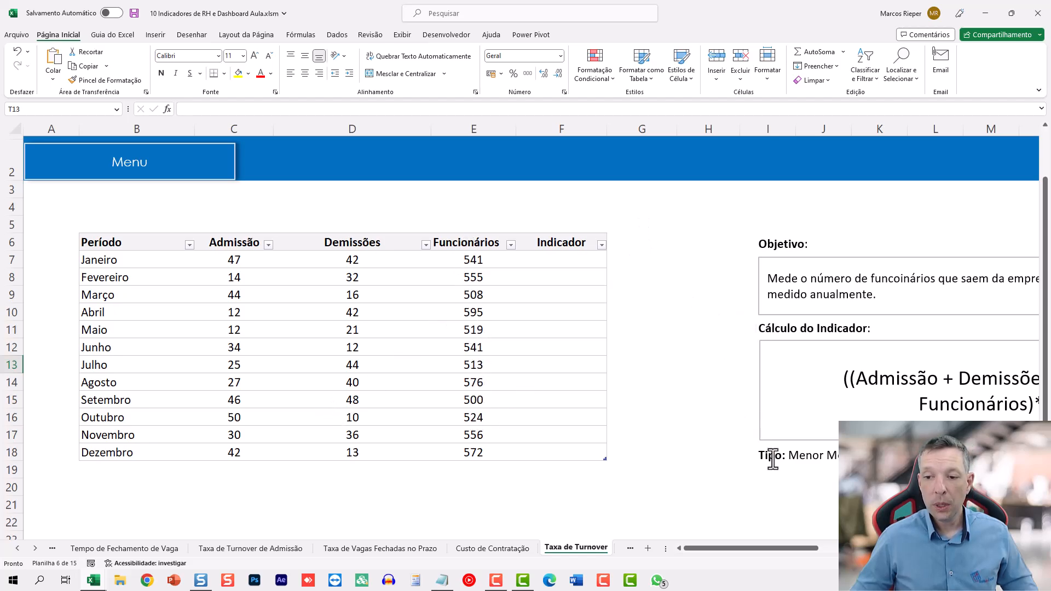
left_click_drag(760, 550, 801, 550)
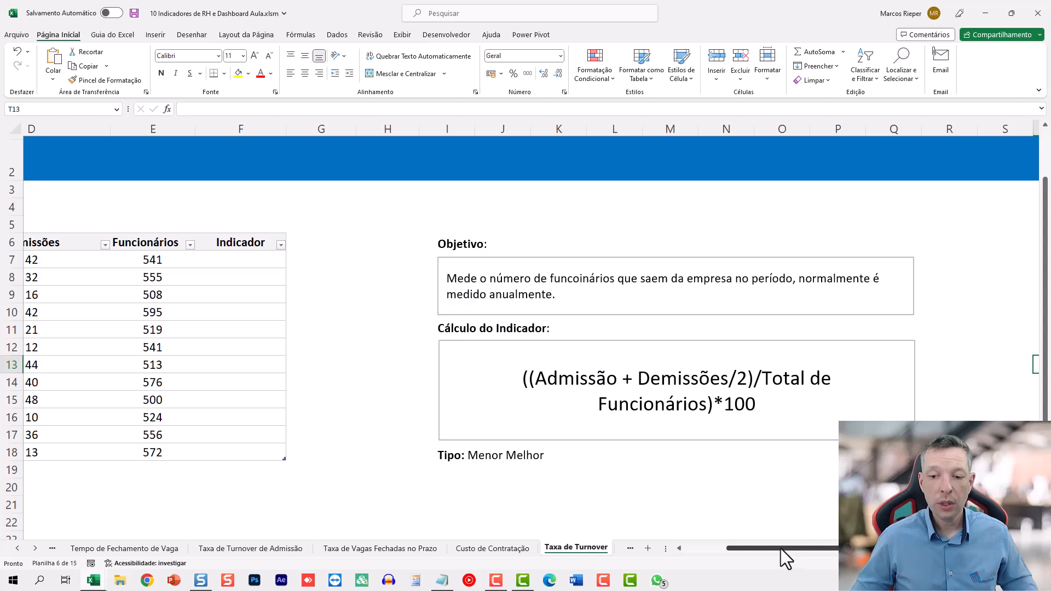
left_click_drag(780, 548, 747, 550)
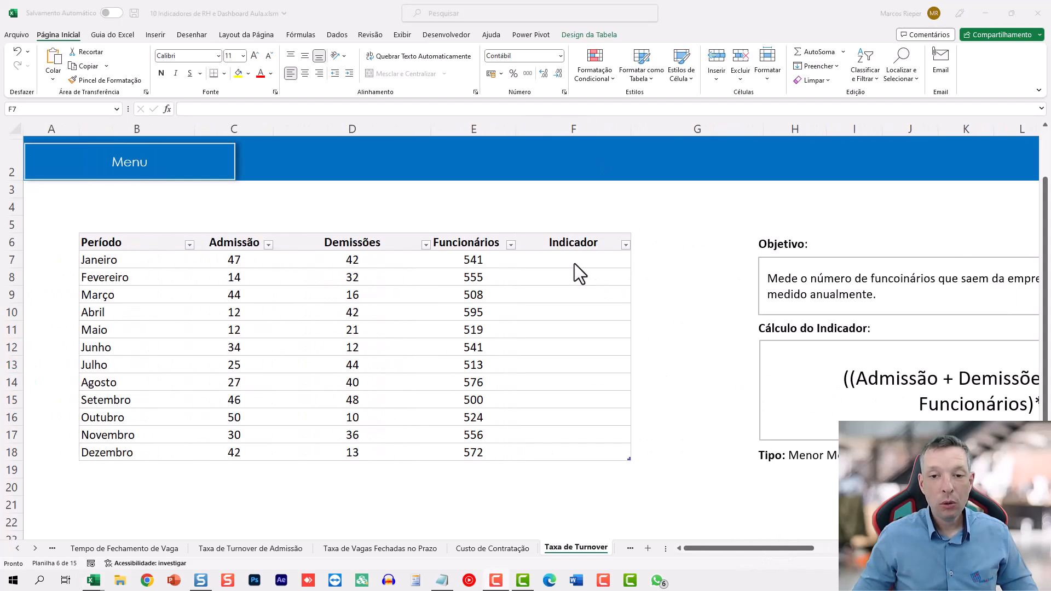
left_click(574, 263)
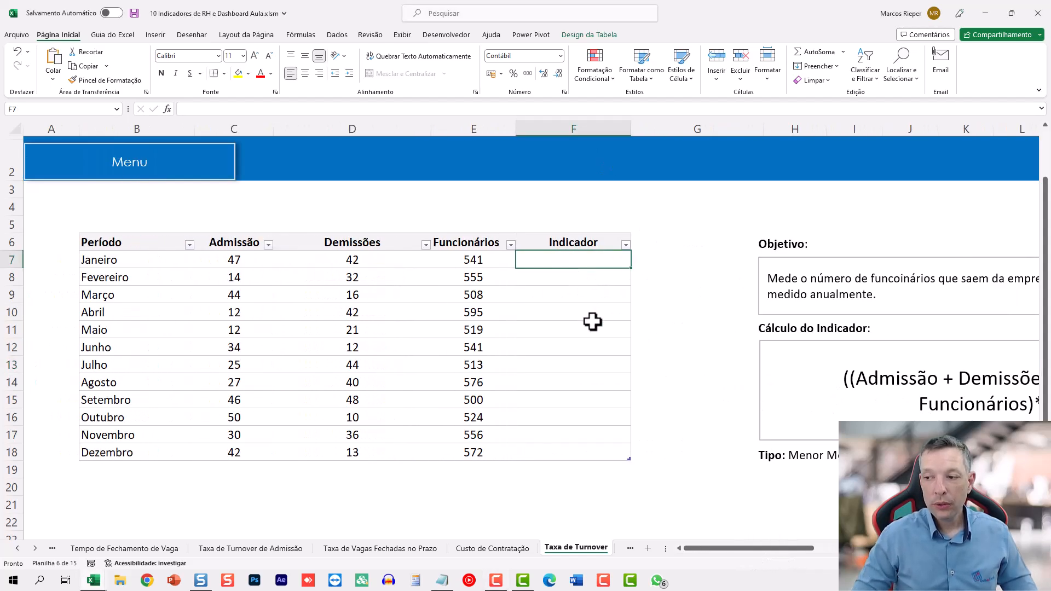
type("=((")
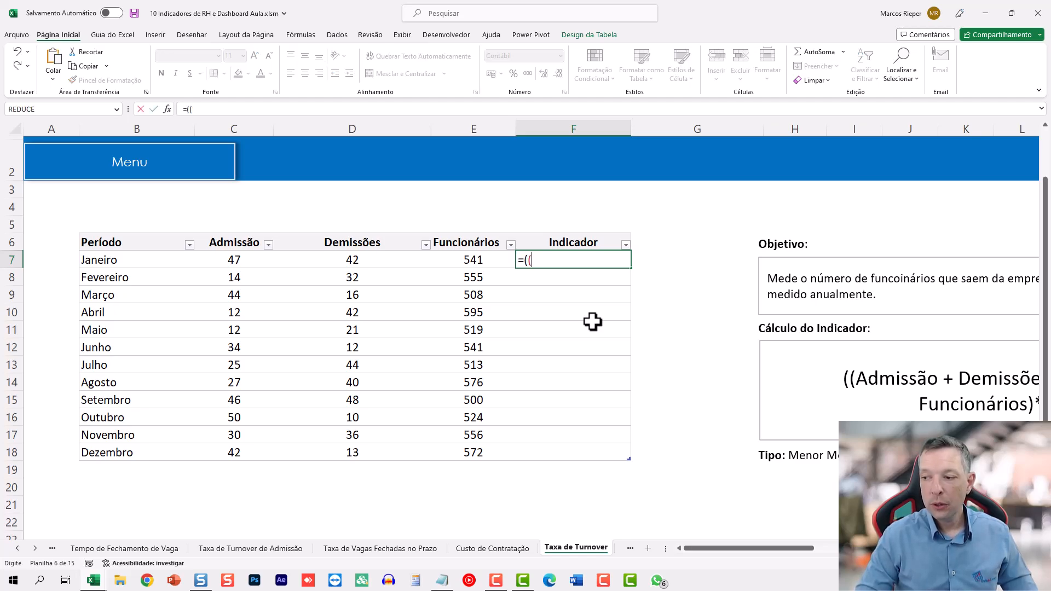
left_click(231, 261)
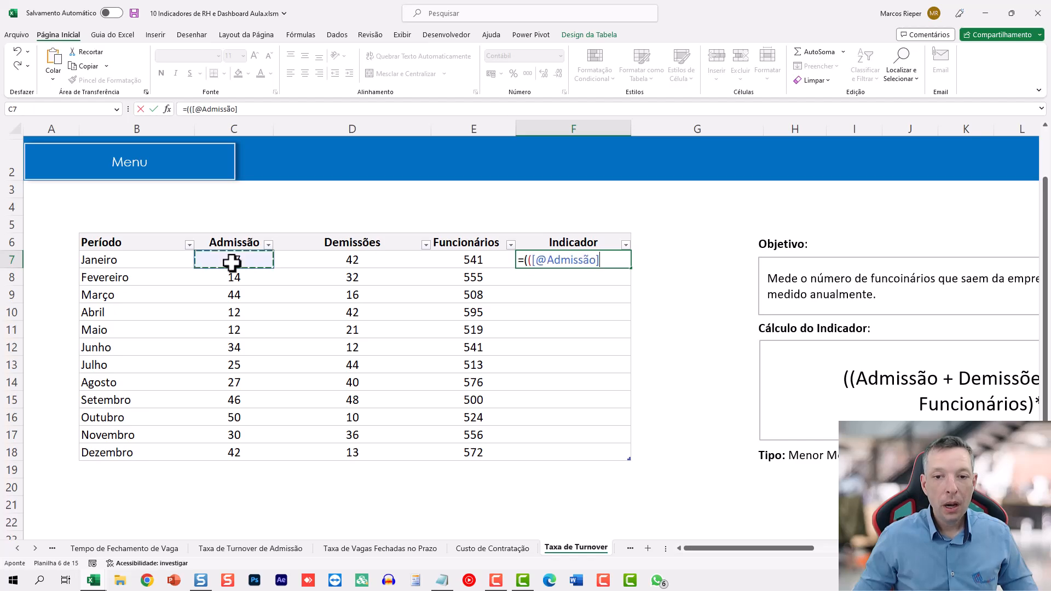
type("+")
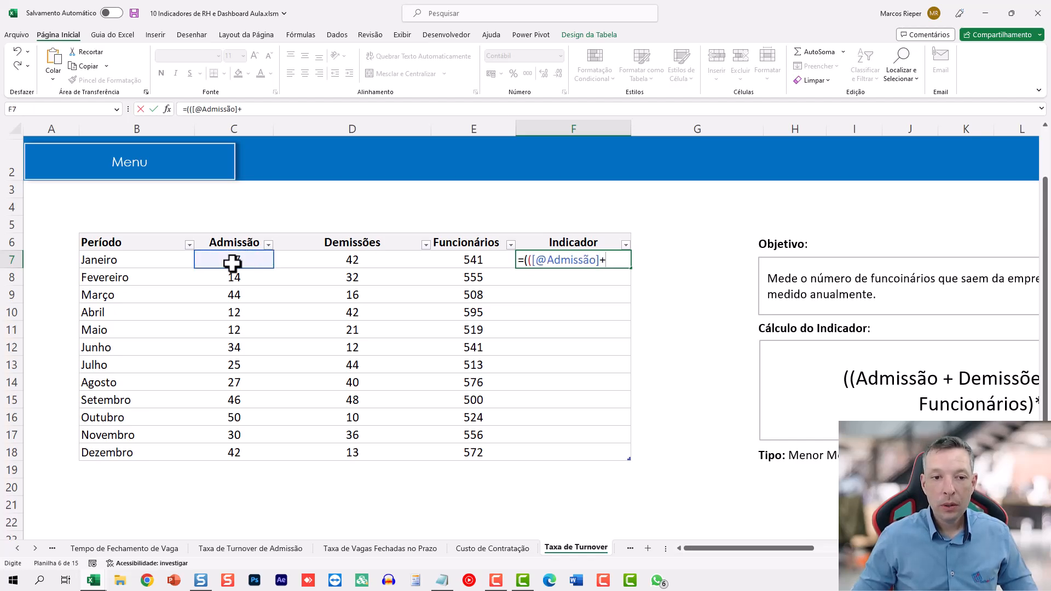
left_click(327, 259)
type("/2)/")
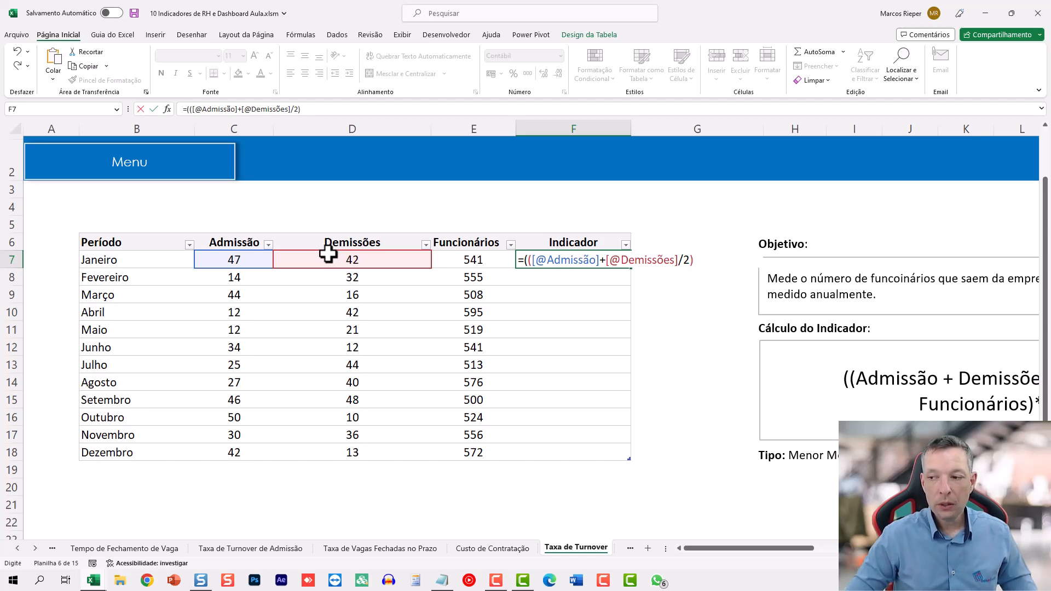
left_click(451, 259)
type(")*100")
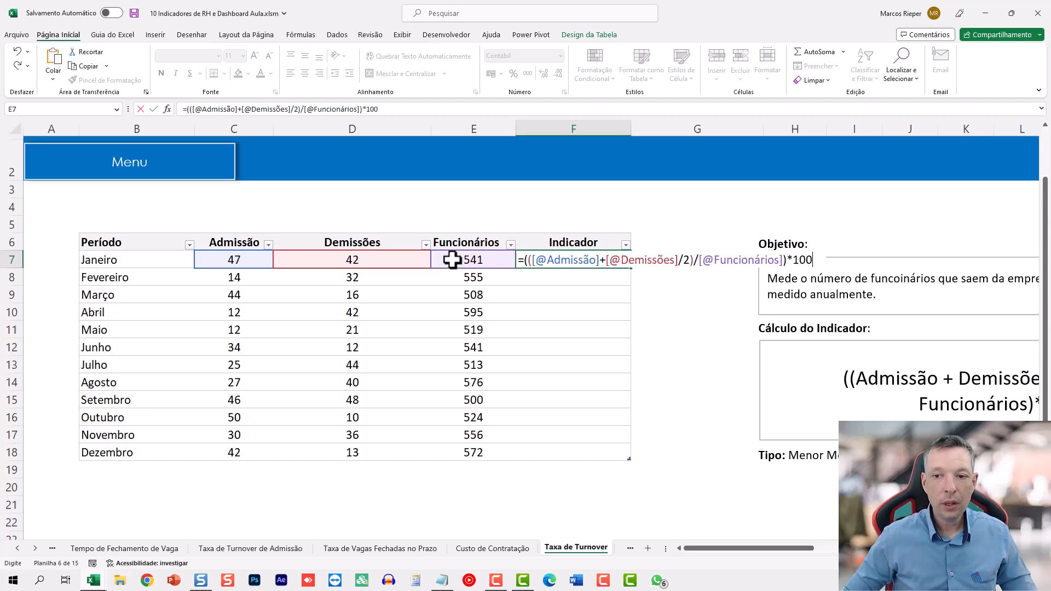
key("Return")
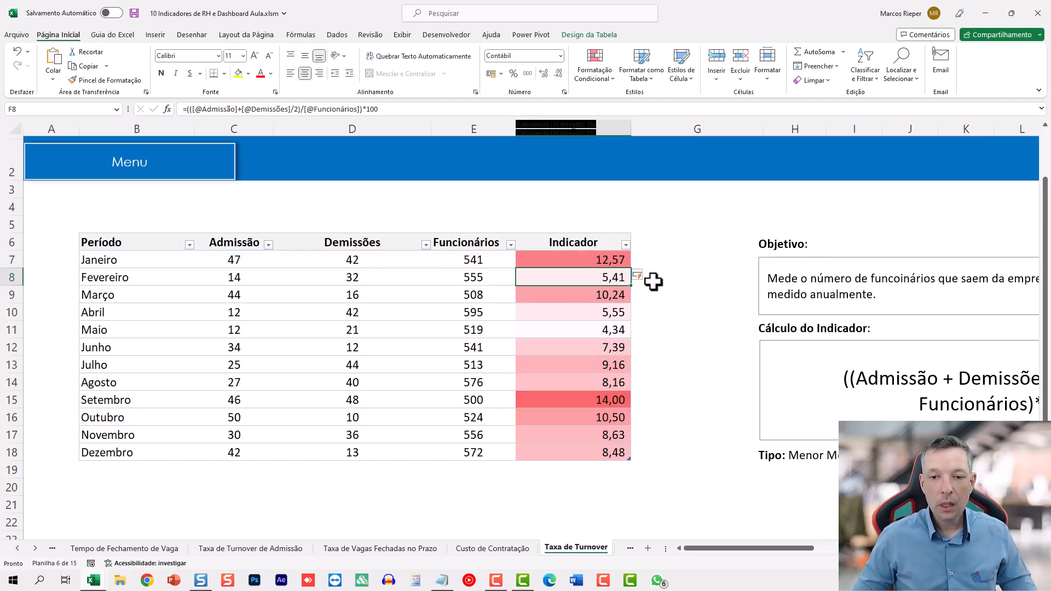
Go through the Menu sheet to Absenteísmo, read its objective, calculation and type, view its table, and select the first Indicador cell E7.
scroll(561, 343, "up", 1)
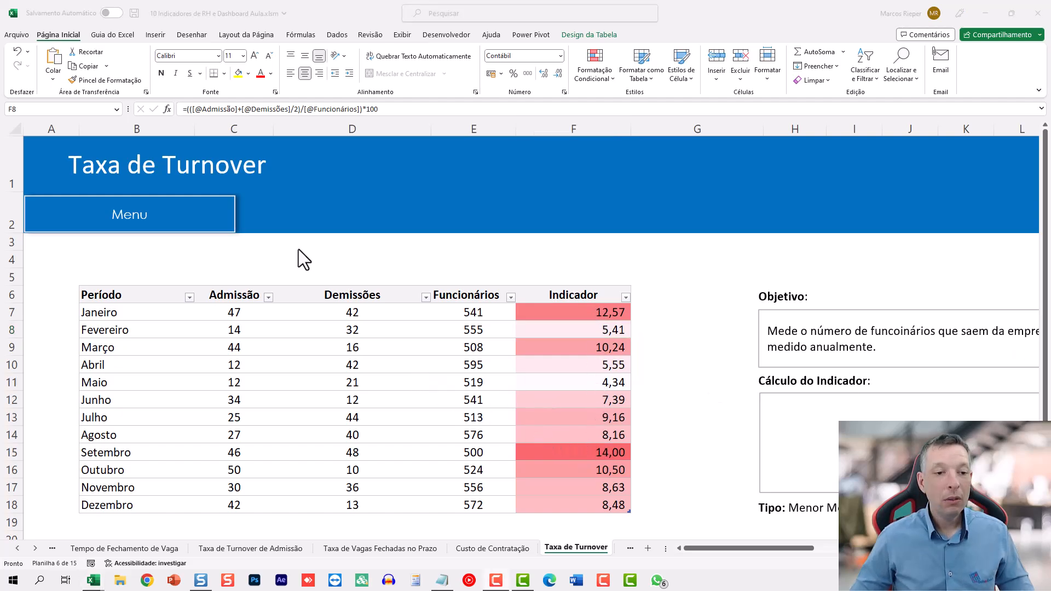
left_click(149, 215)
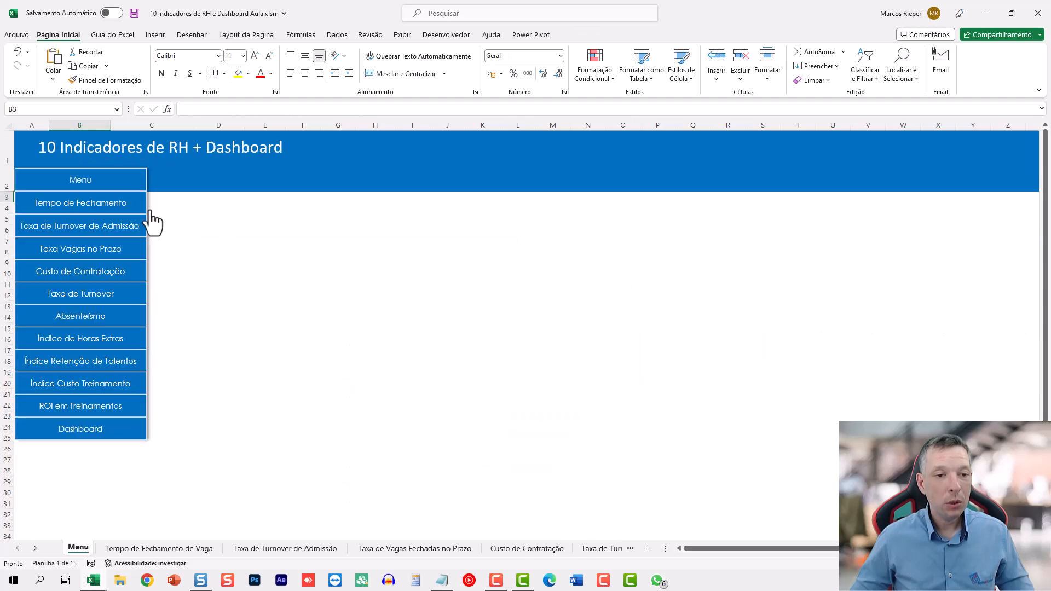
left_click(95, 322)
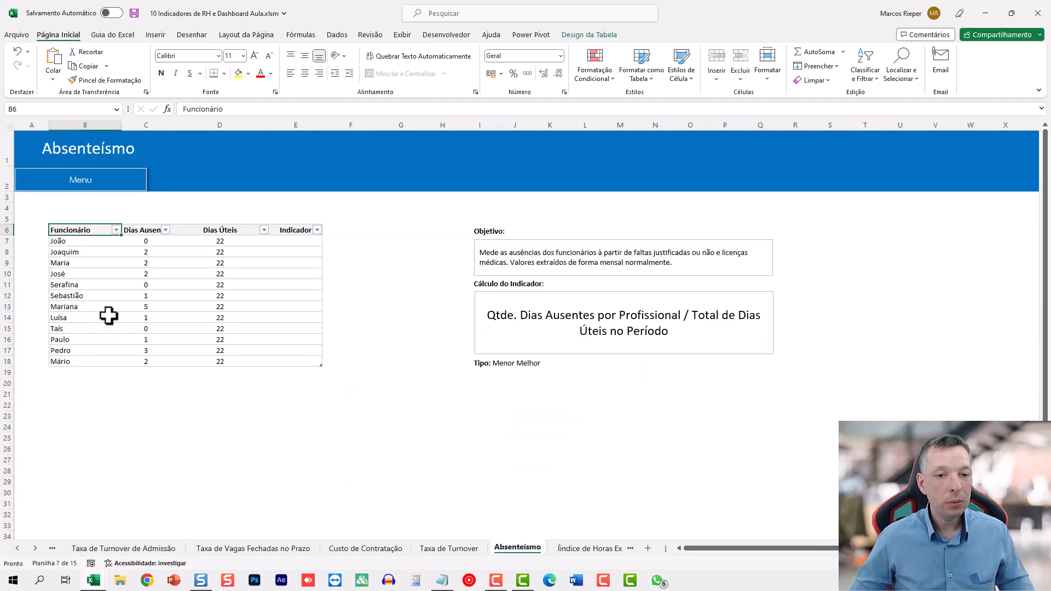
left_click_drag(802, 548, 854, 549)
scroll(696, 434, "up", 3)
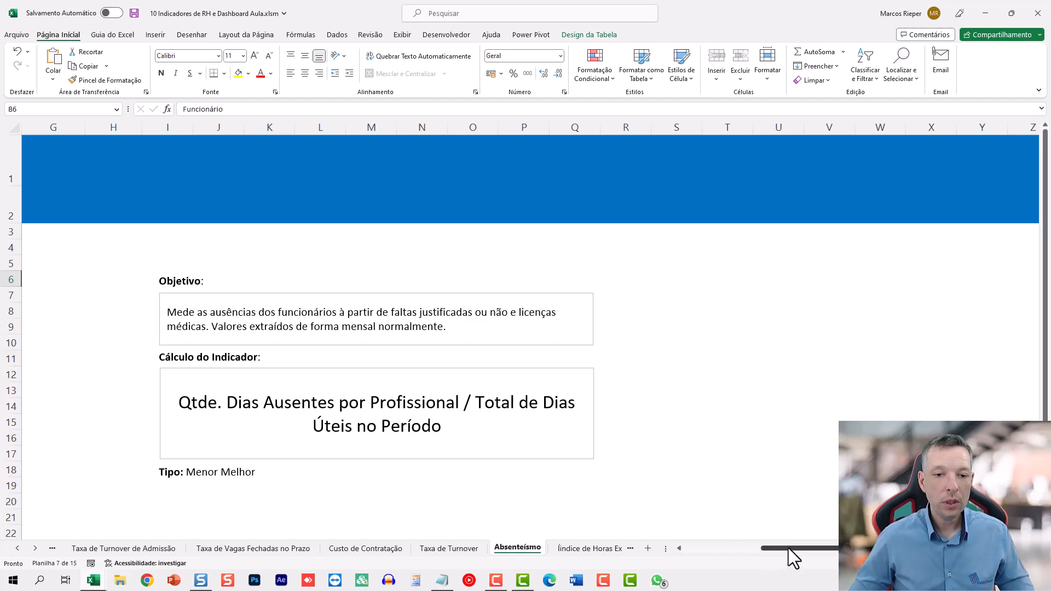
left_click_drag(789, 547, 783, 547)
left_click_drag(753, 553, 710, 558)
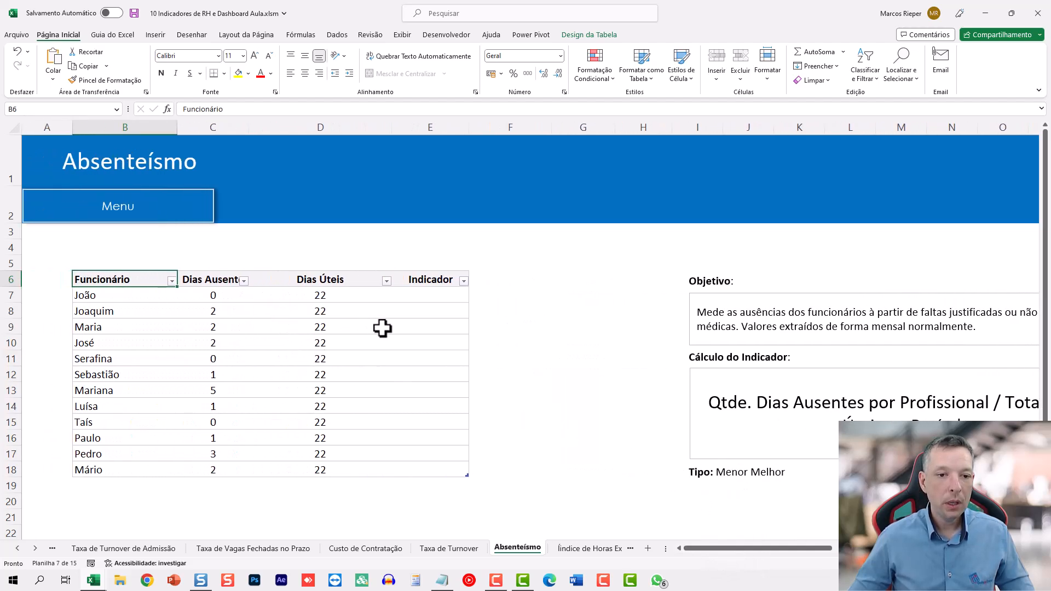
scroll(380, 325, "down", 1)
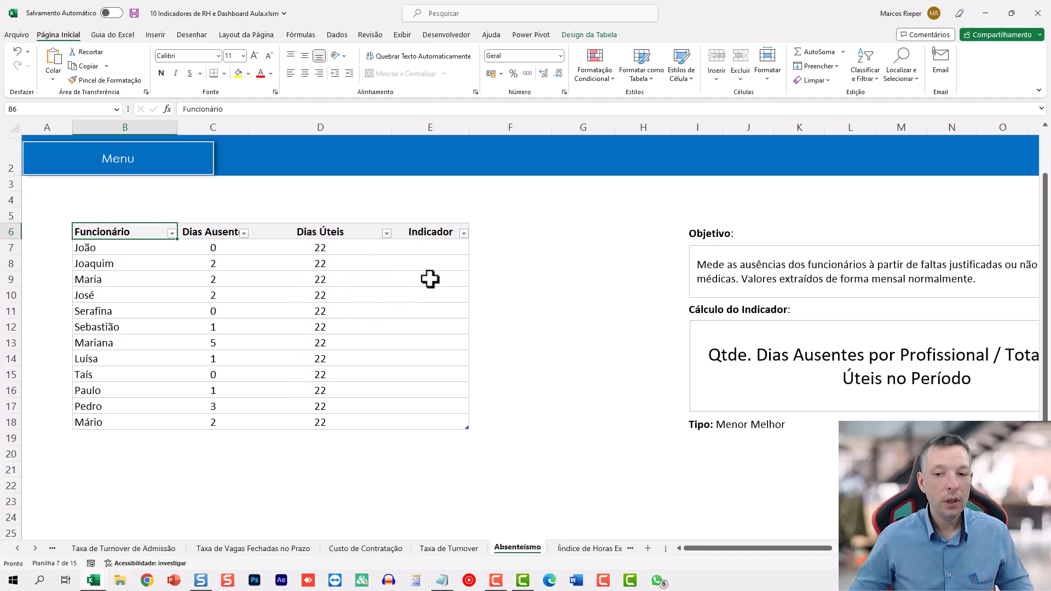
left_click(439, 249)
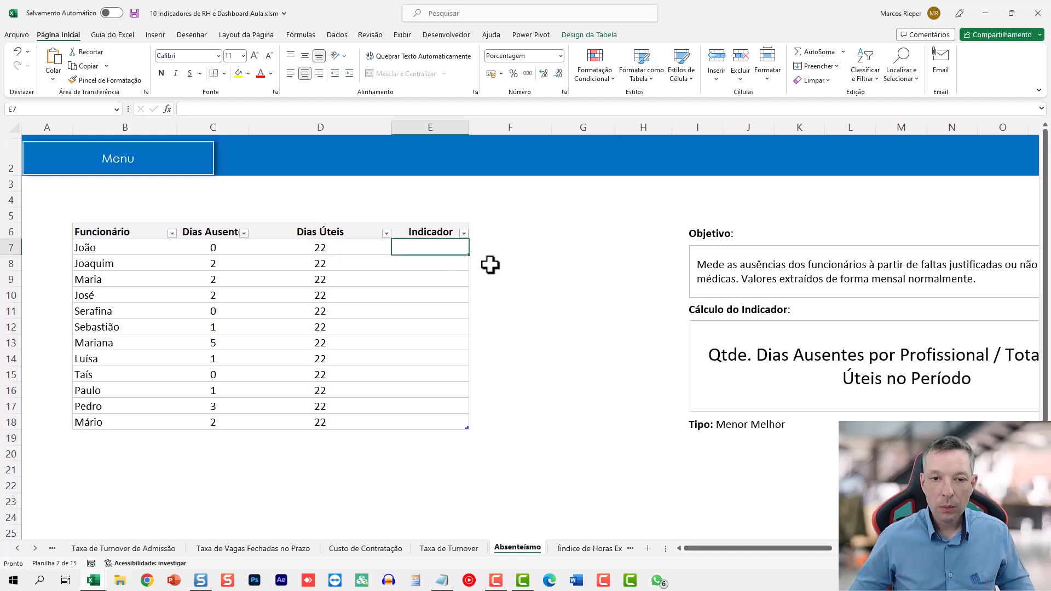
Enter =SEERRO([@[Dias Ausente]]/[@[Dias Úteis]];0) as the first employee's Indicador formula in E7 of Absenteísmo.
type("=SE")
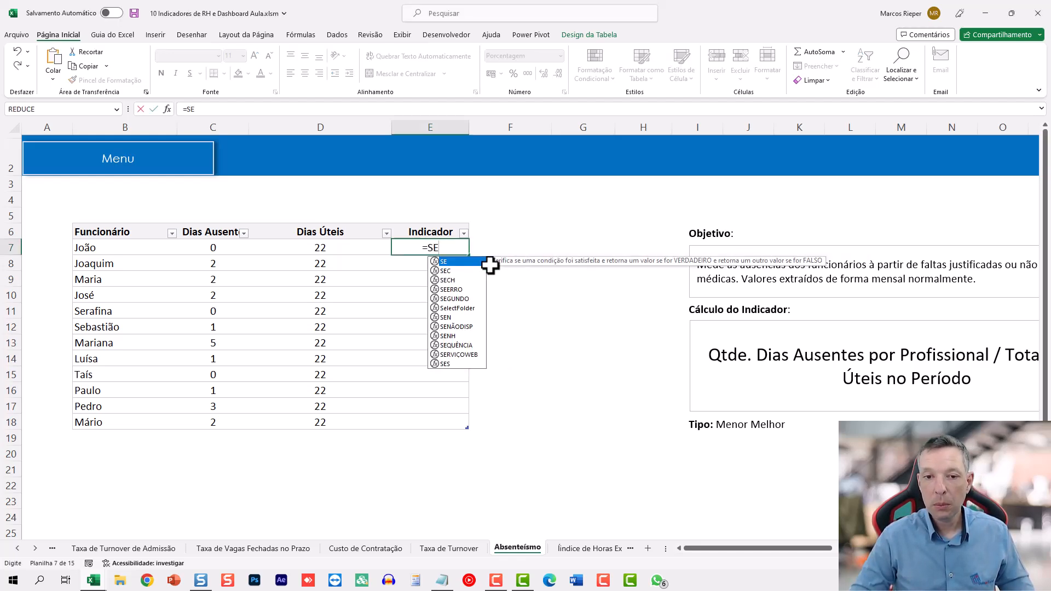
type("ERRO")
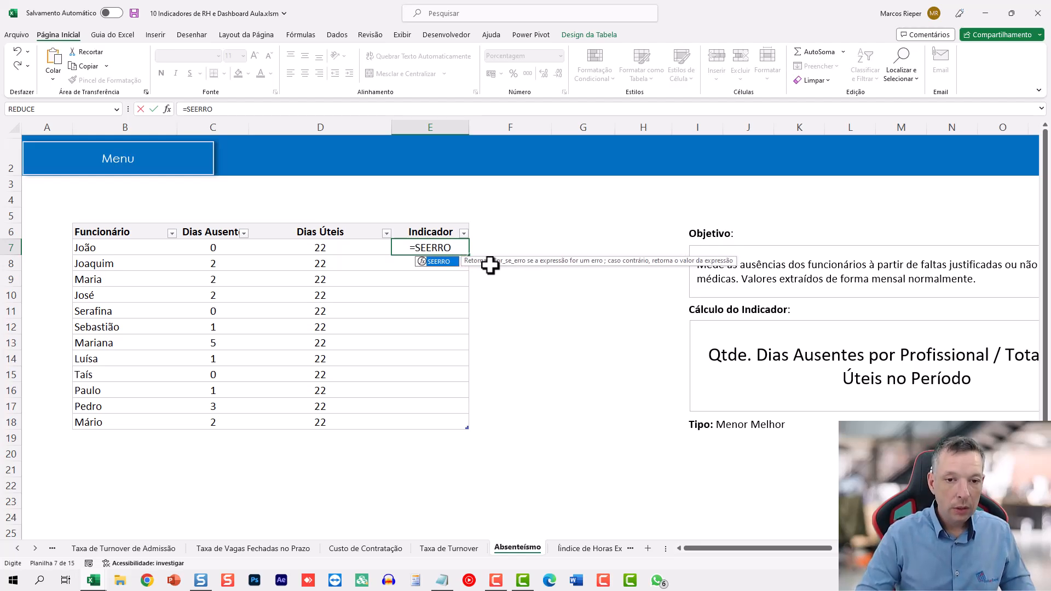
type("(")
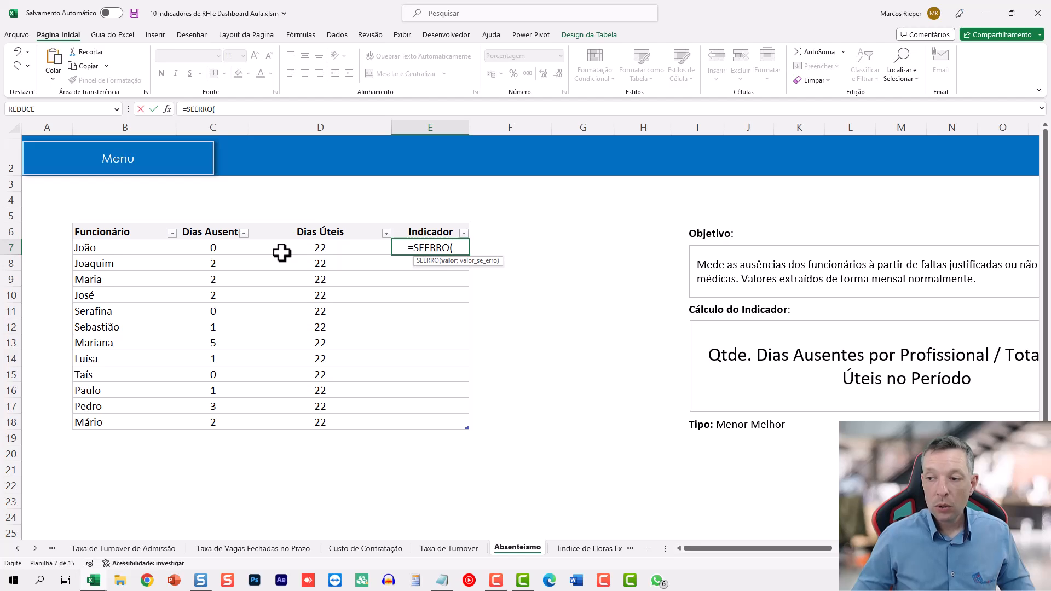
left_click(224, 249)
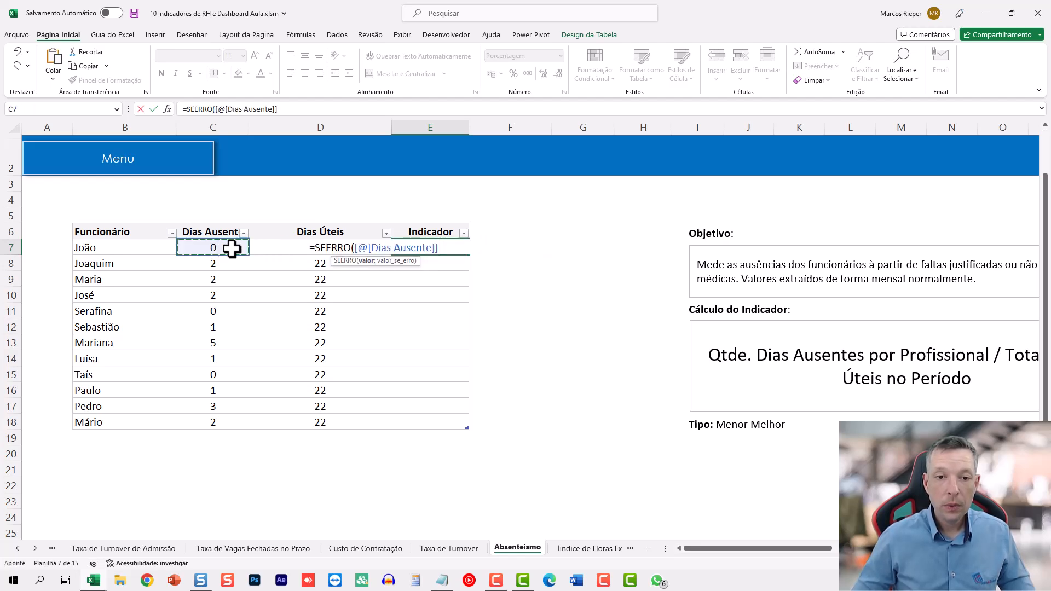
type("/")
left_click(272, 246)
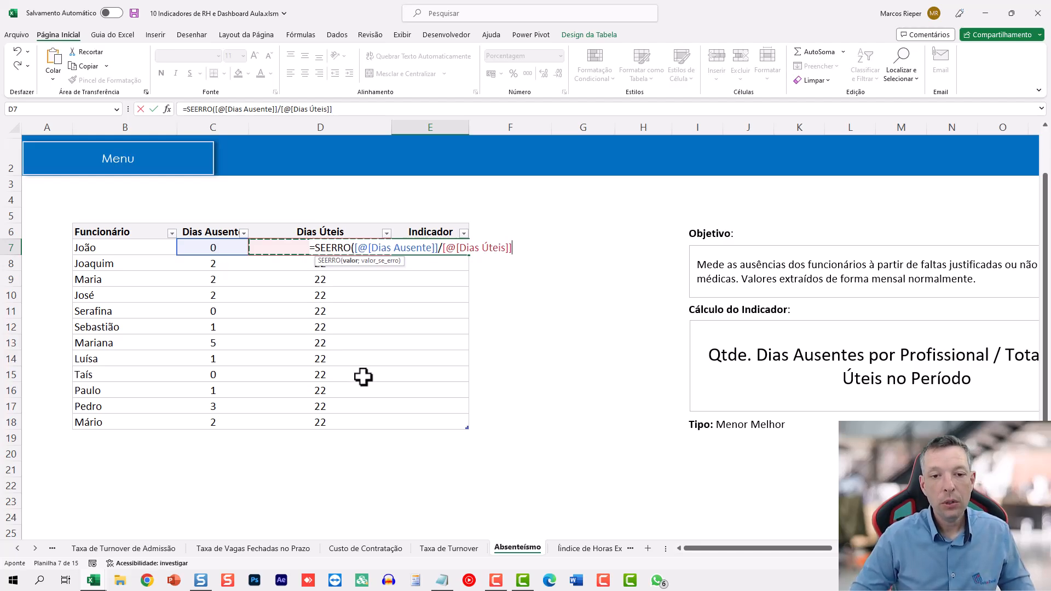
type(";")
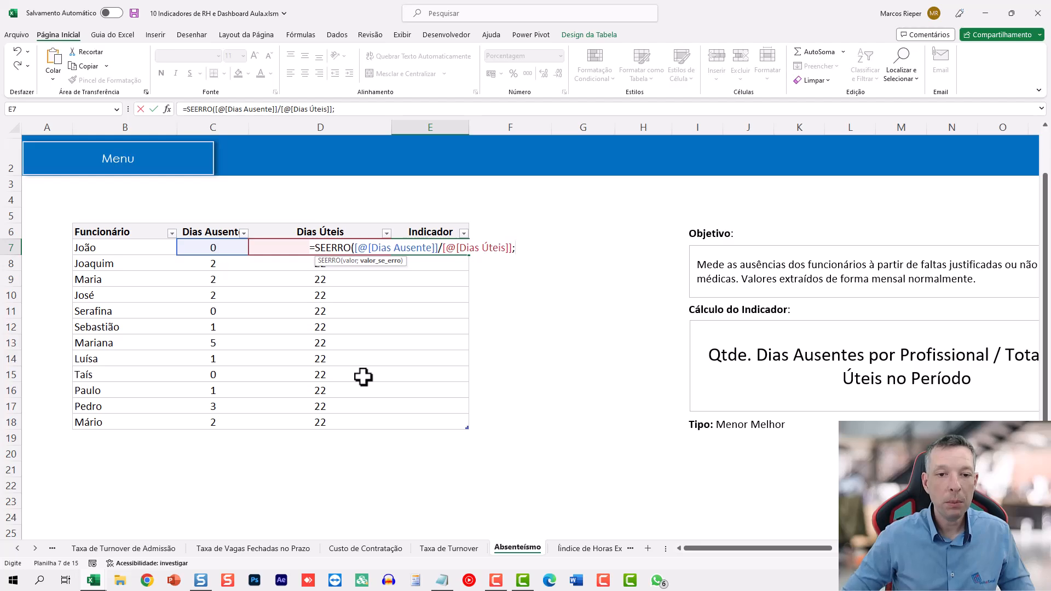
type("0)")
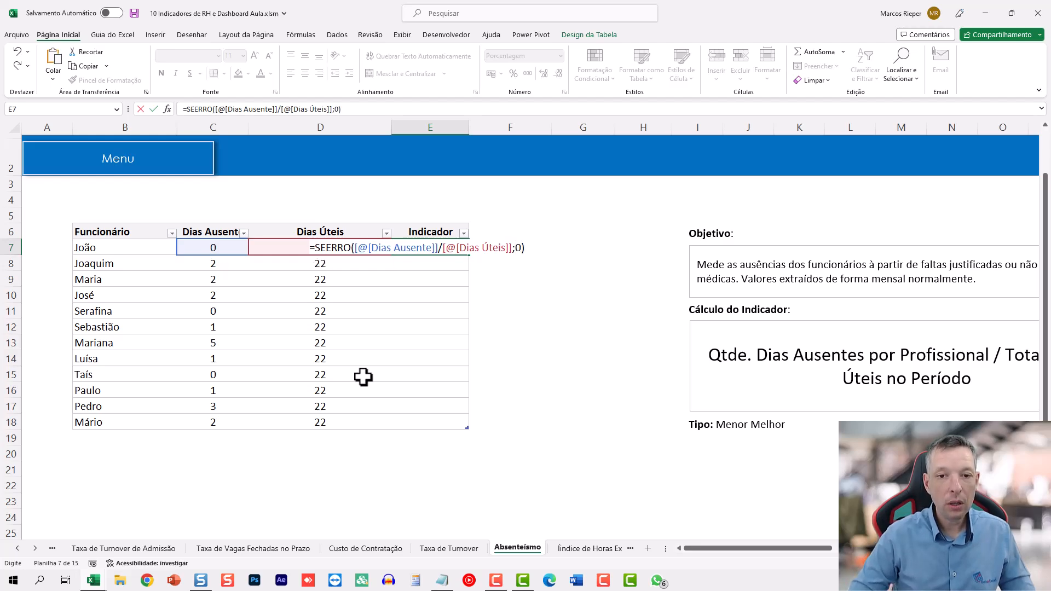
key("Return")
key("Up")
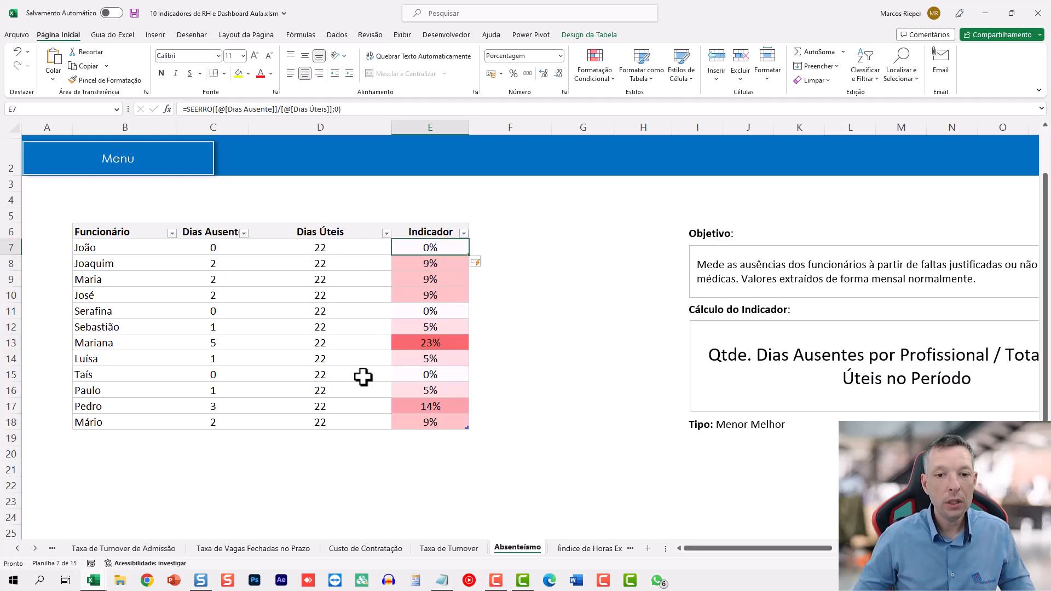
Examine the Absenteísmo Indicador values, including the full table record in row 13, against the indicator's objective and calculation.
left_click(433, 265)
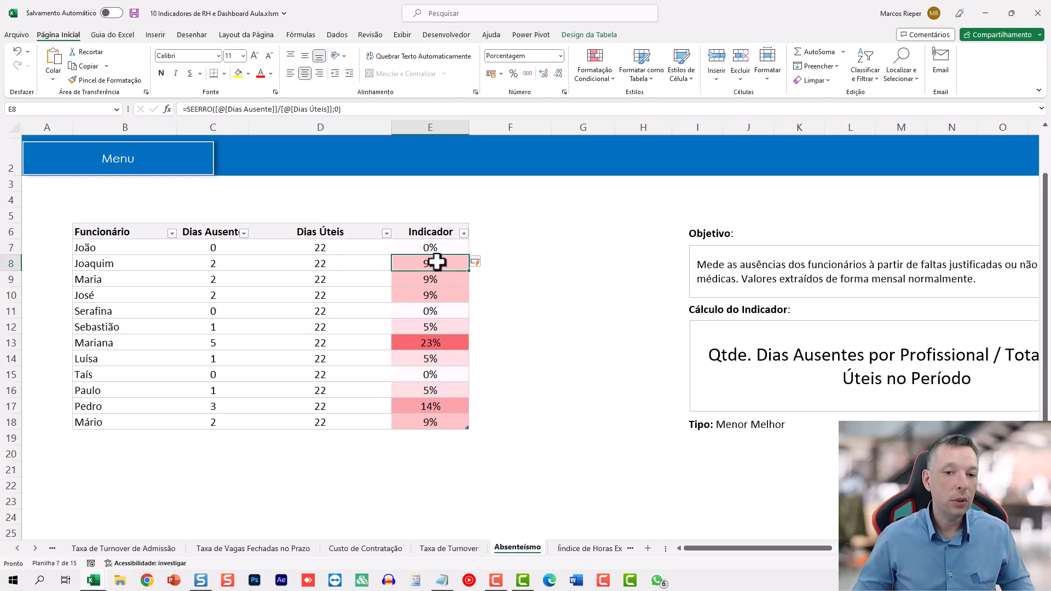
left_click_drag(433, 342, 164, 340)
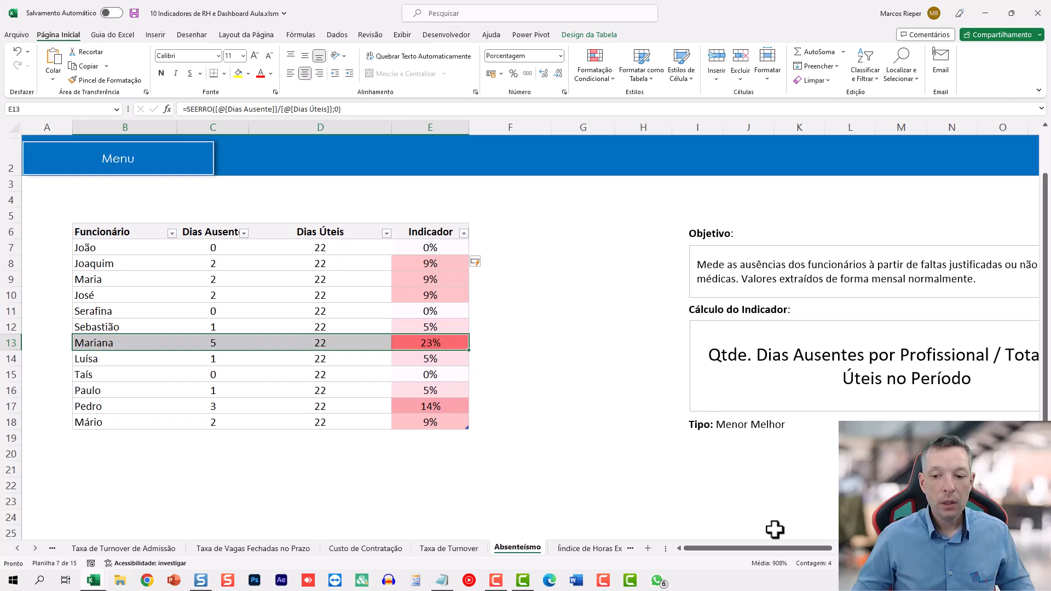
left_click_drag(751, 548, 776, 550)
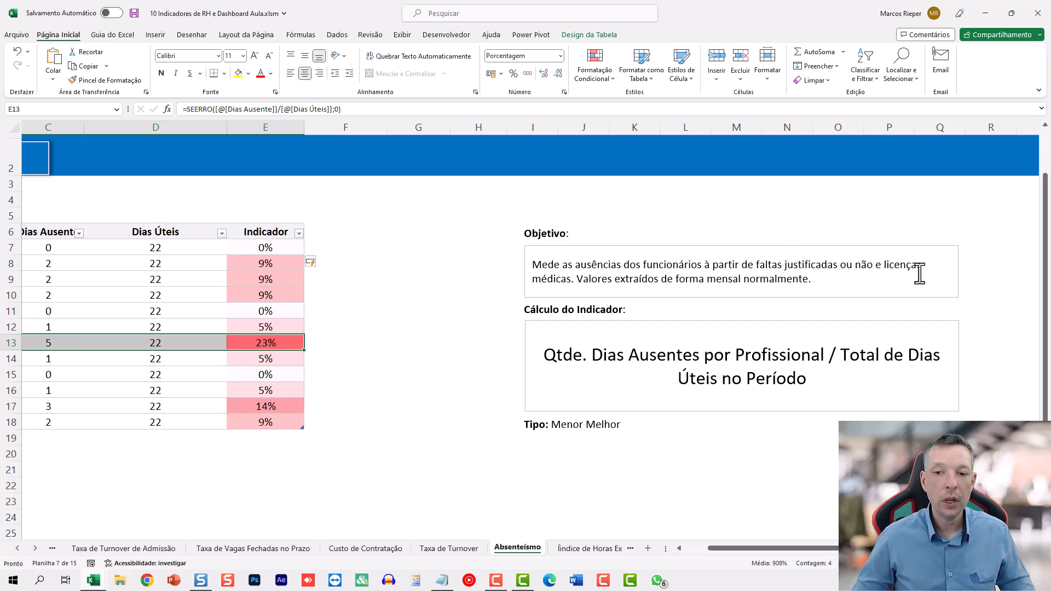
left_click_drag(763, 547, 740, 549)
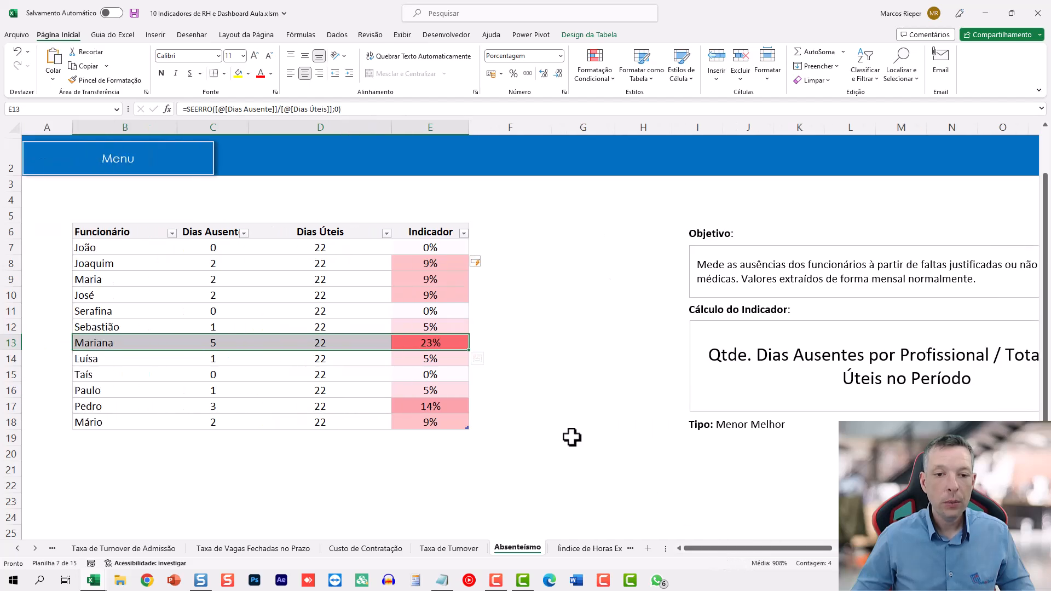
left_click(428, 279)
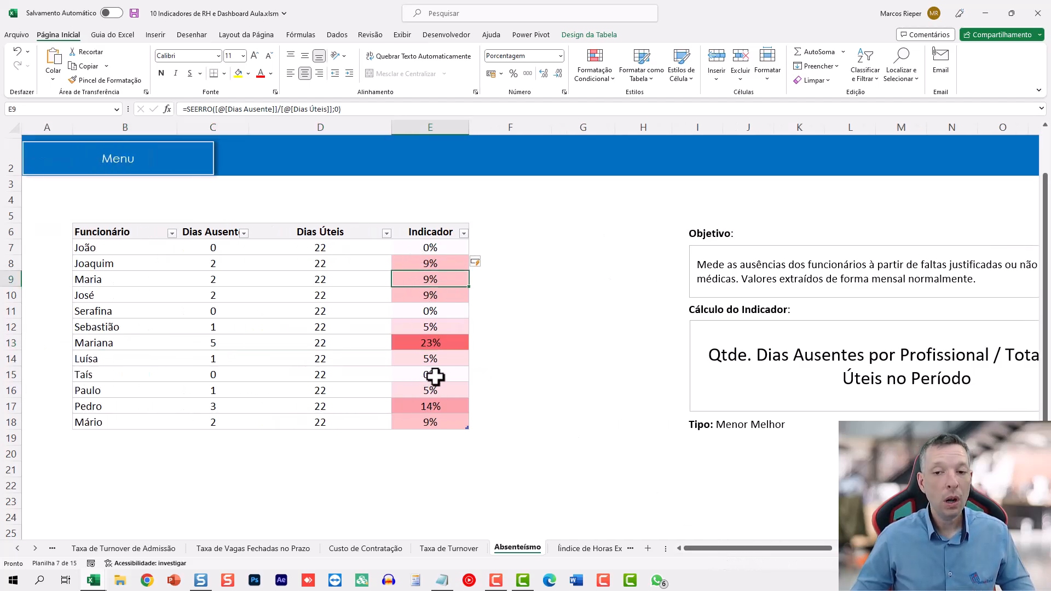
Go through the Menu sheet to Índice de Horas Extras, read its objective, calculation and type, and view its data table.
scroll(435, 376, "up", 1)
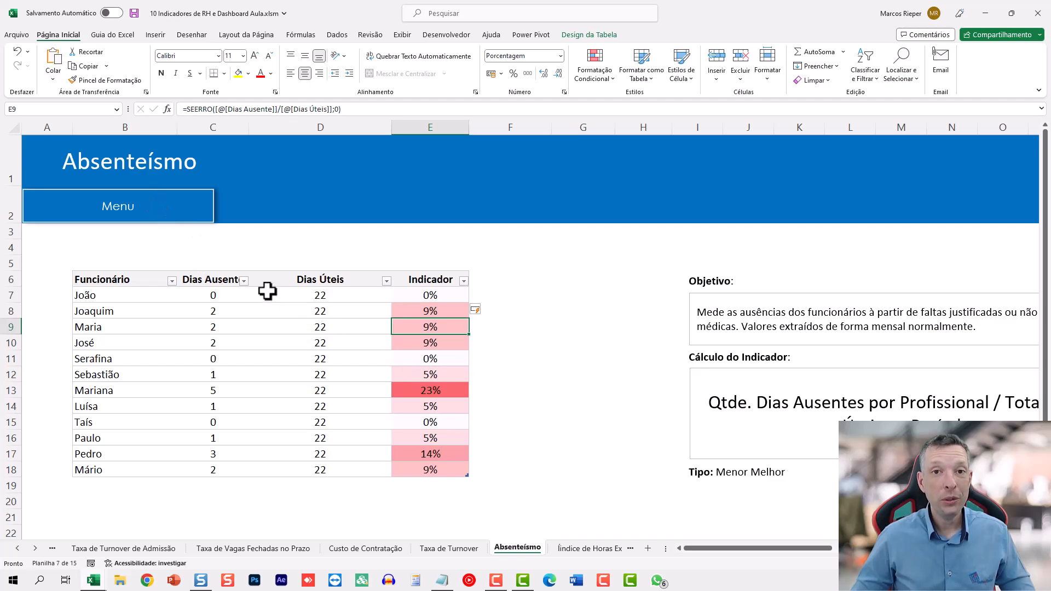
left_click(155, 217)
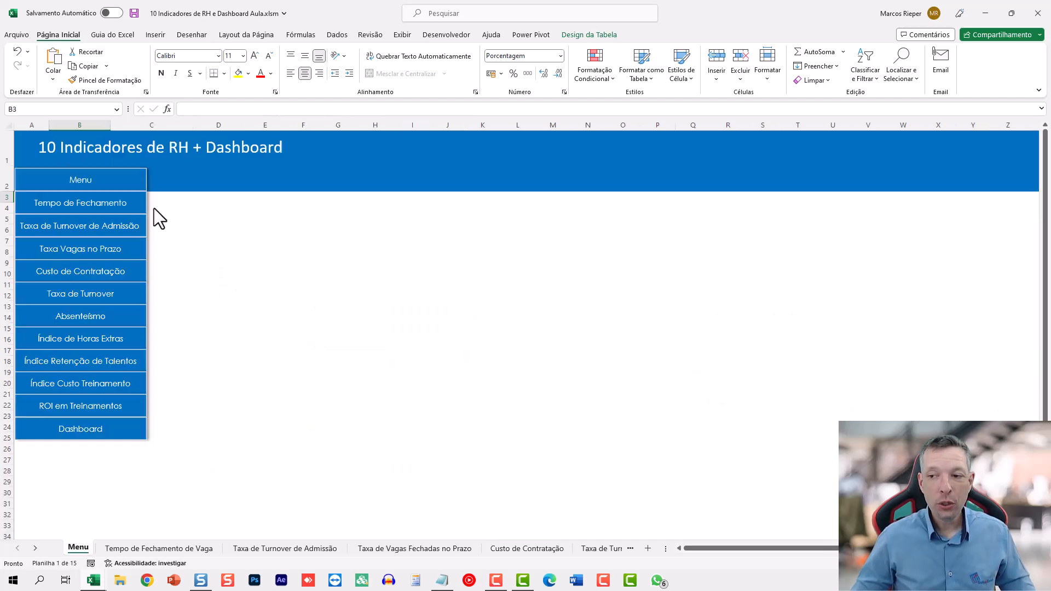
left_click(88, 344)
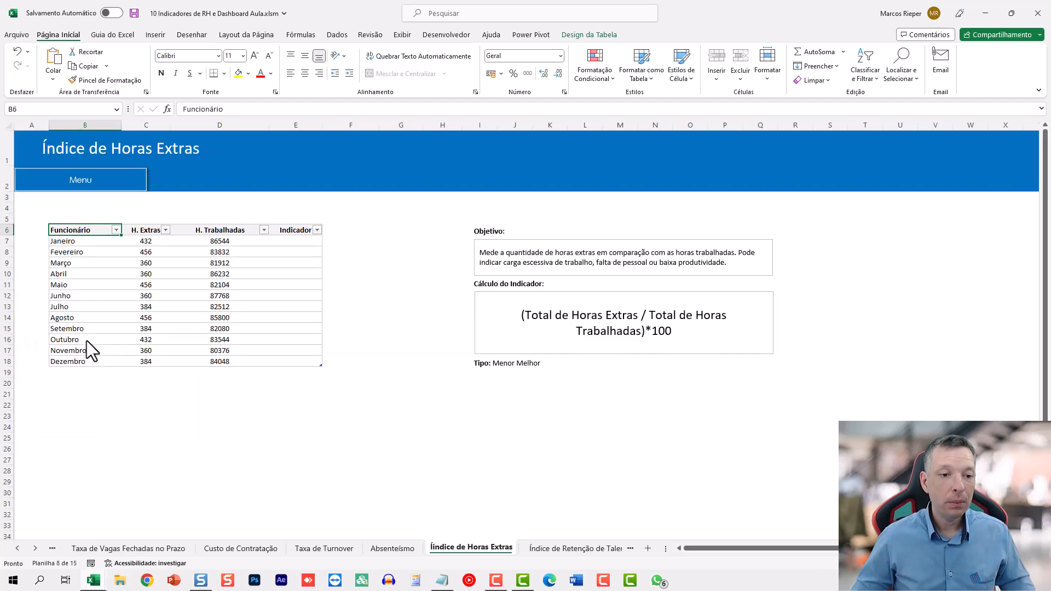
scroll(794, 558, "right", 5)
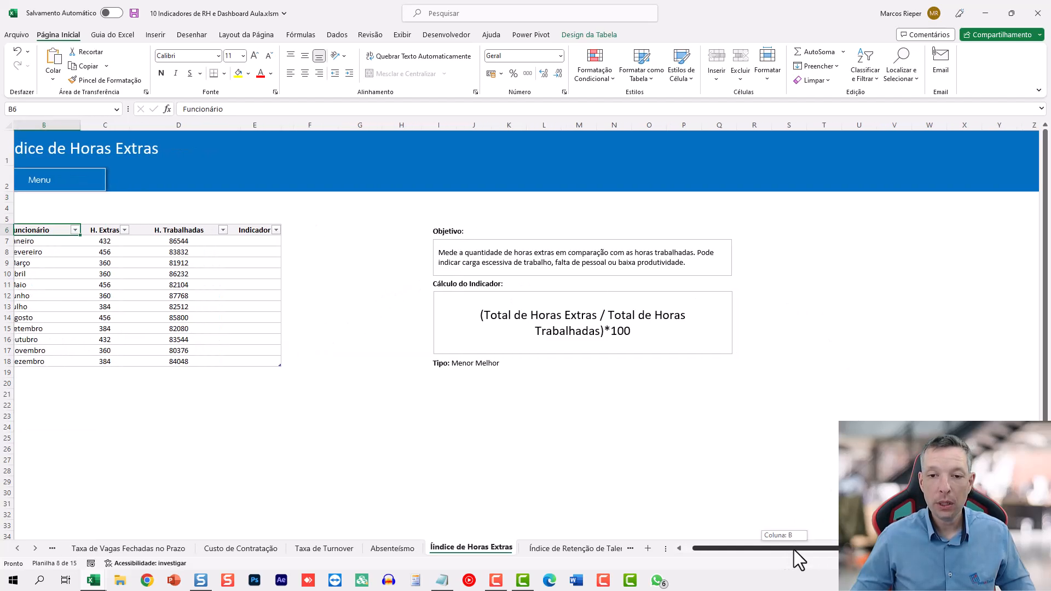
scroll(737, 405, "up", 3)
scroll(705, 402, "up", 1)
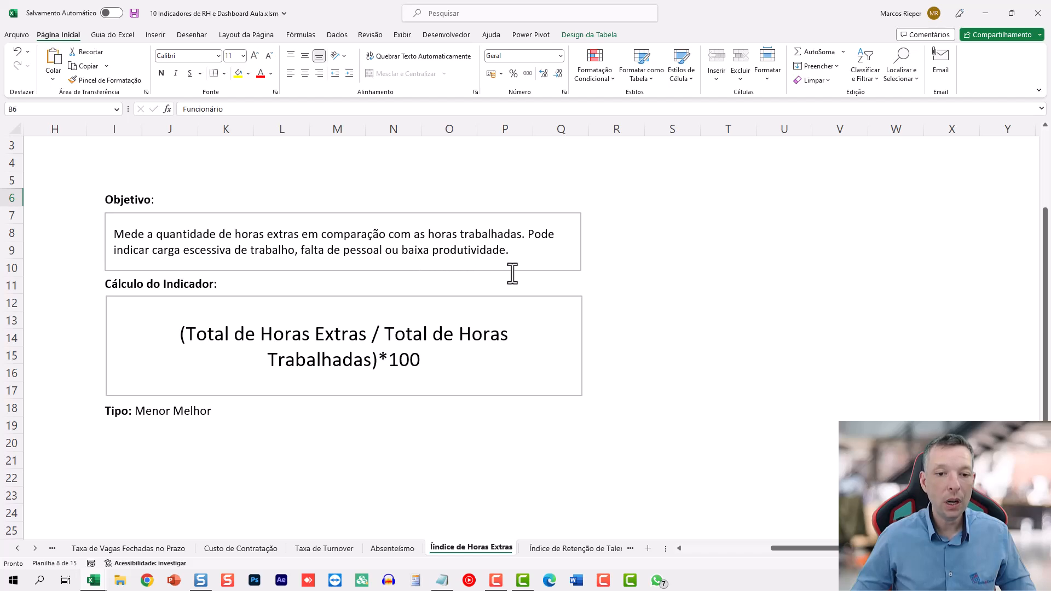
left_click_drag(799, 545, 780, 548)
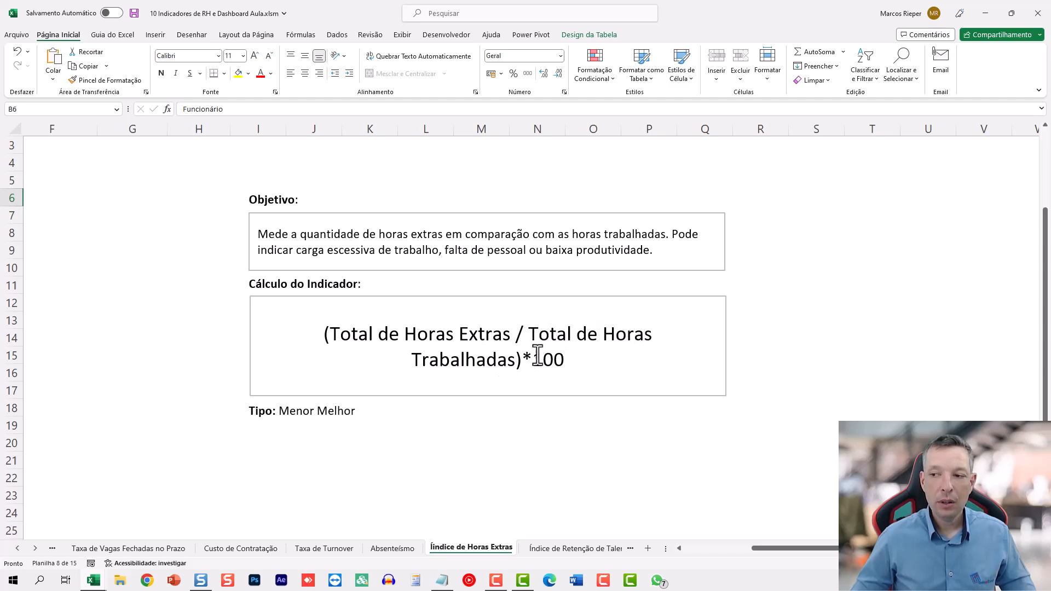
left_click_drag(760, 547, 704, 550)
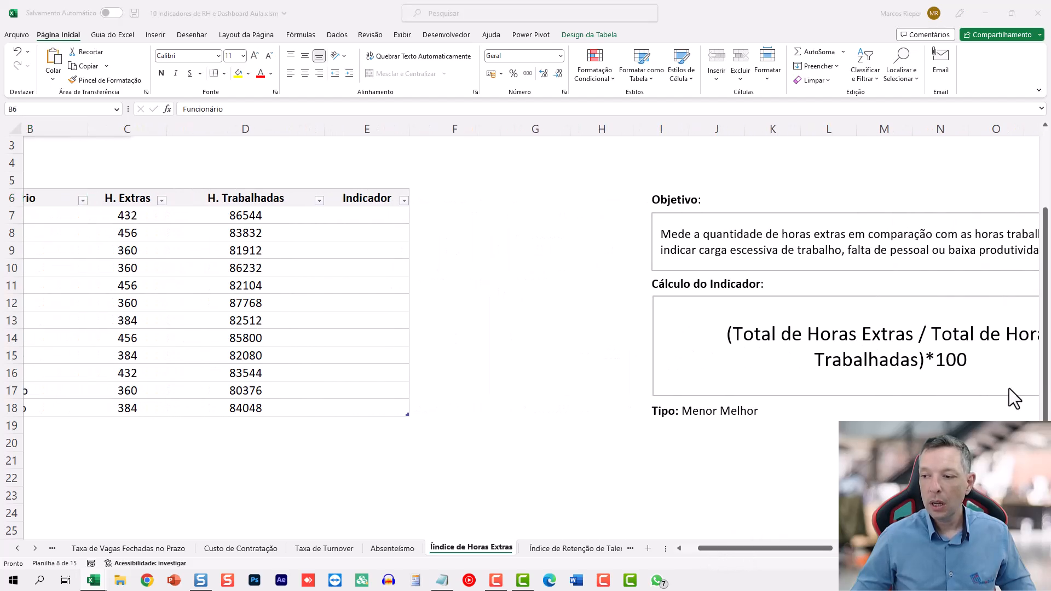
Enter =([@[H. Extras]]/[@[H. Trabalhadas]])*100 as the January Indicador formula in E7 of Índice de Horas Extras.
left_click(353, 214)
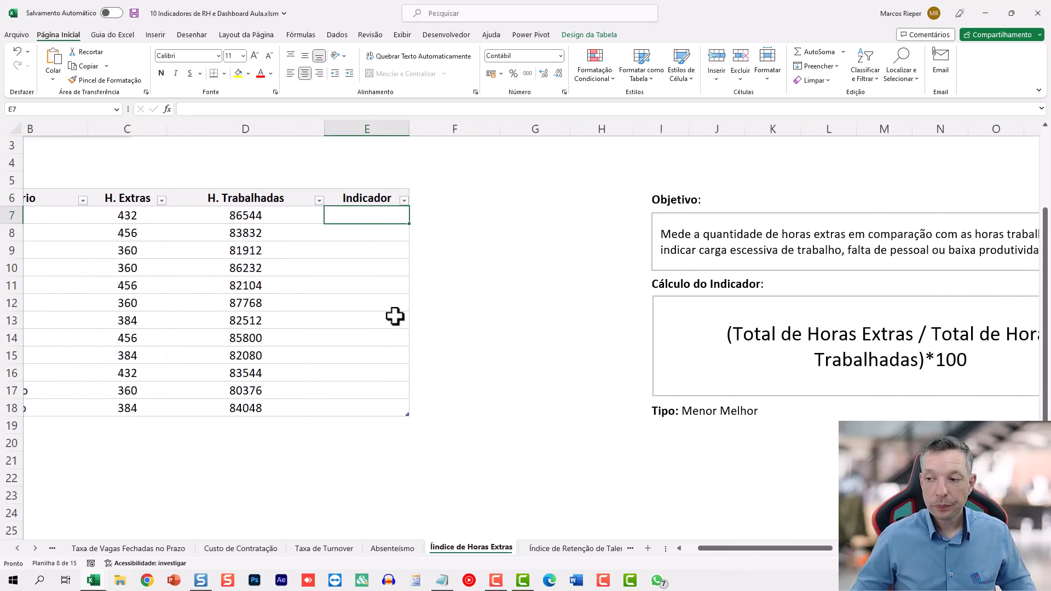
type("=")
key("Left")
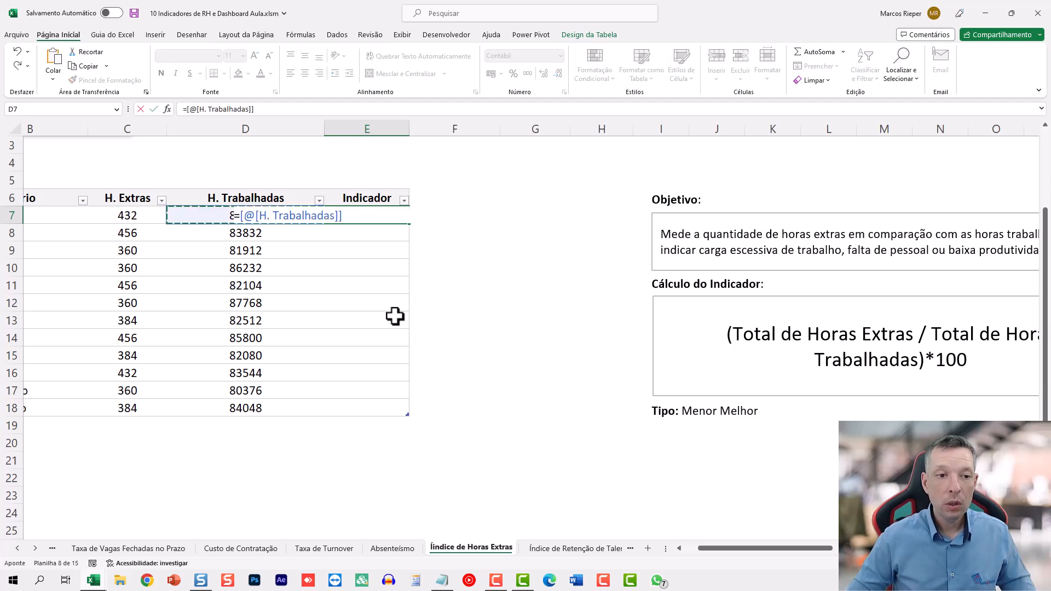
key("Left")
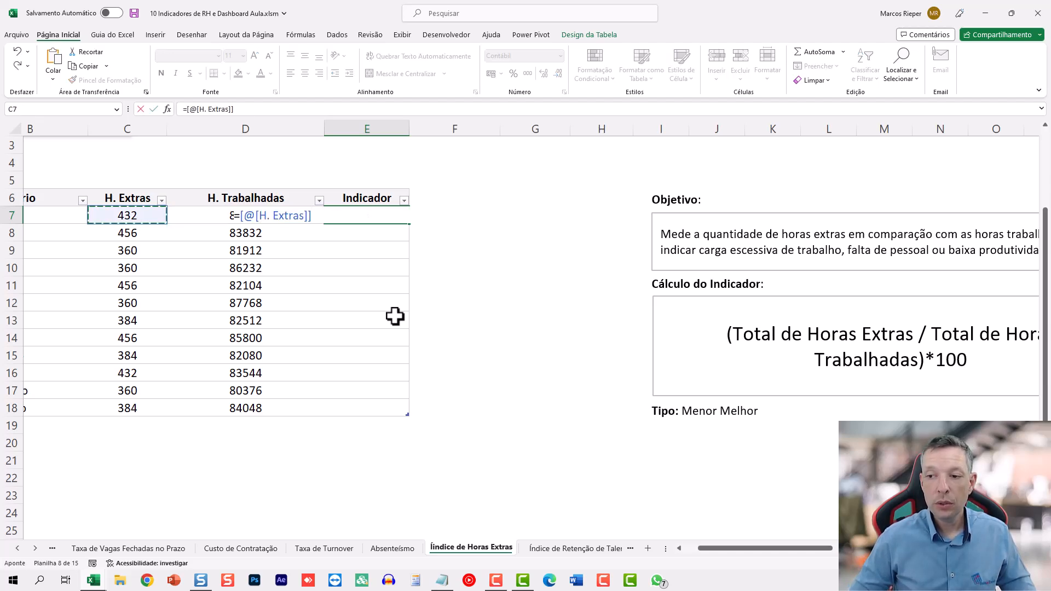
type("/")
key("Left")
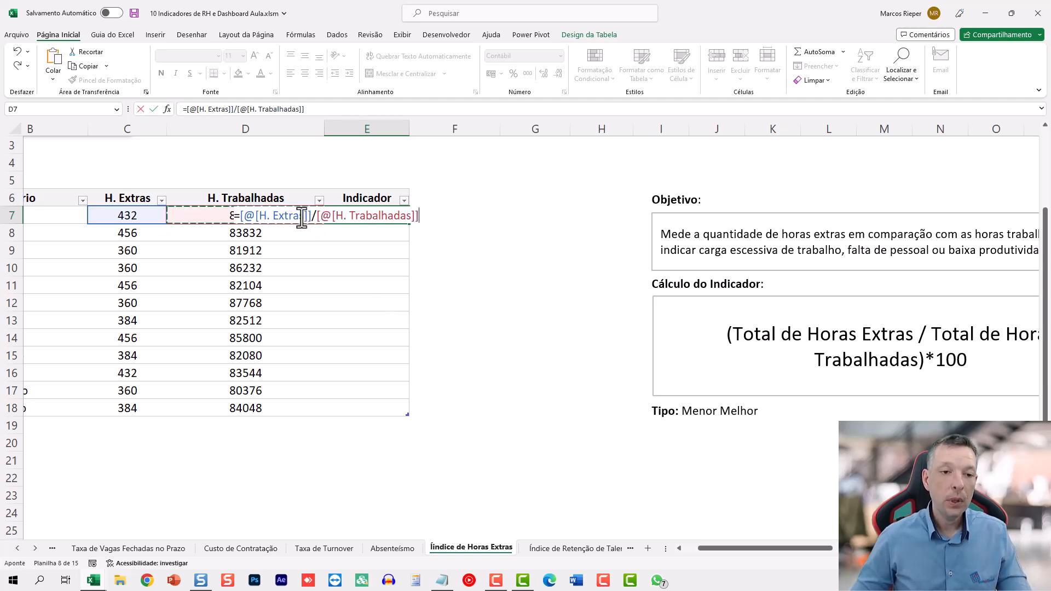
key("F2")
type("(")
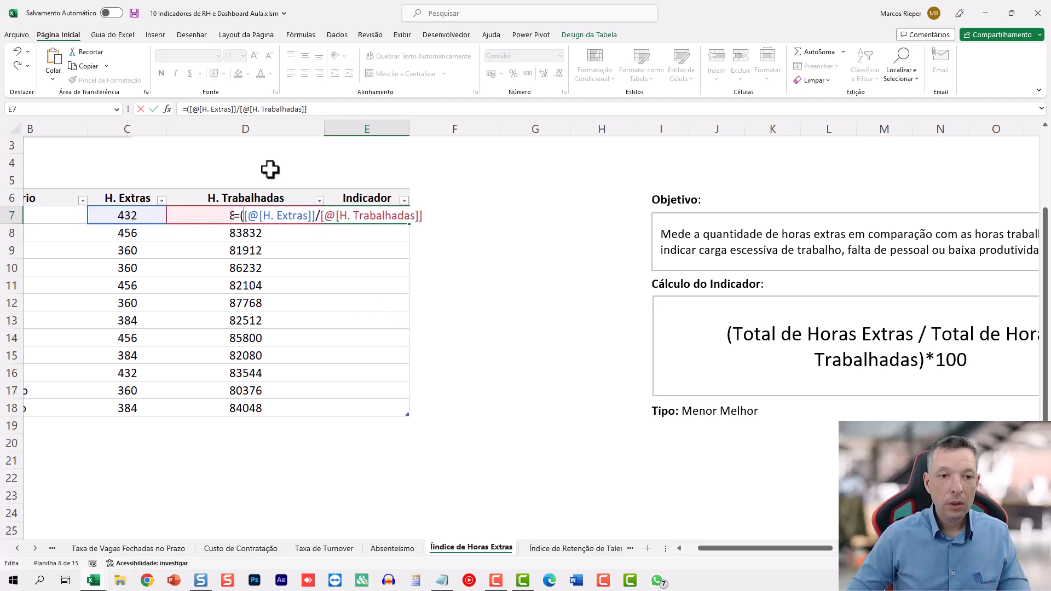
type(")*100")
key("Return")
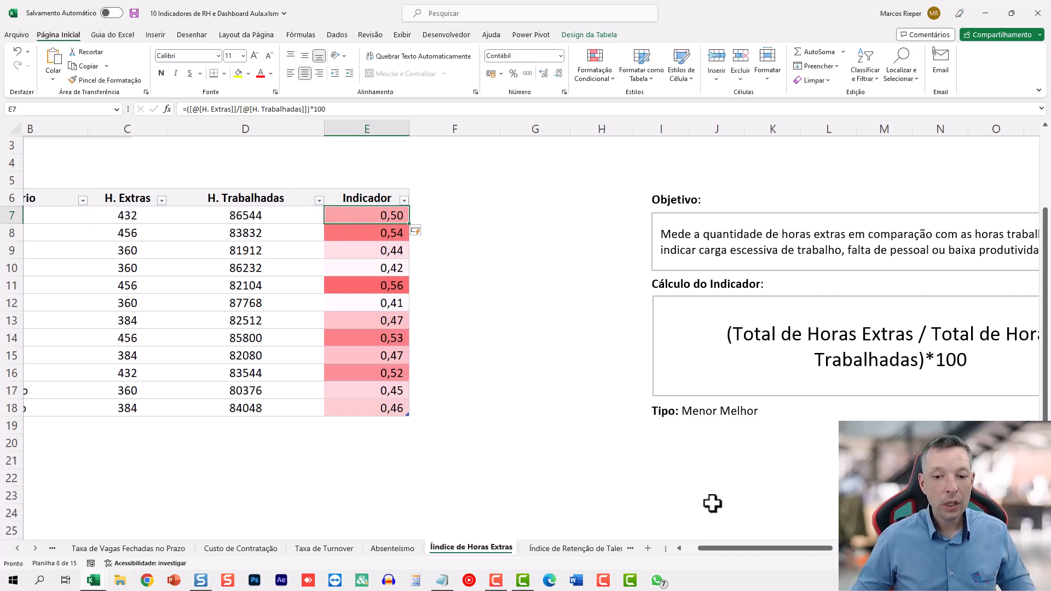
Go through the Menu sheet to Índice de Retenção de Talentos, read its objective, calculation and type, and view its data table.
left_click_drag(766, 552, 733, 550)
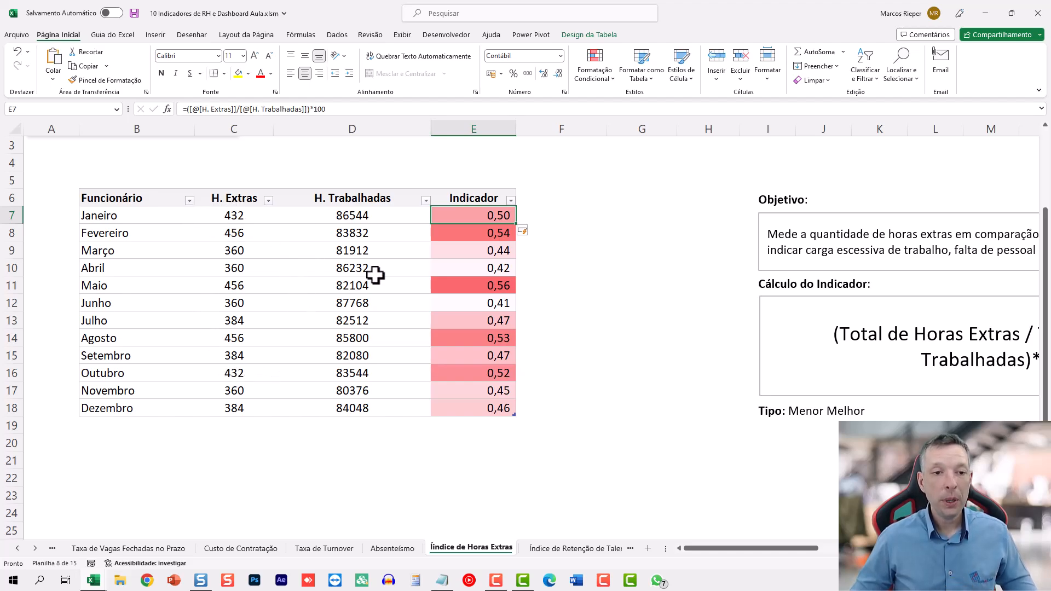
scroll(375, 279, "up", 1)
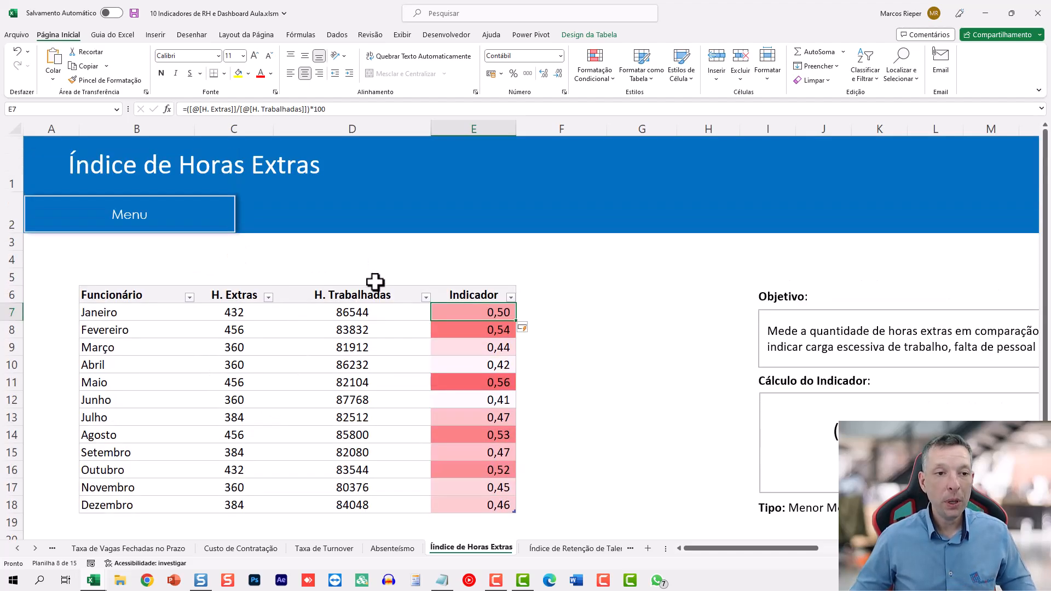
left_click(141, 218)
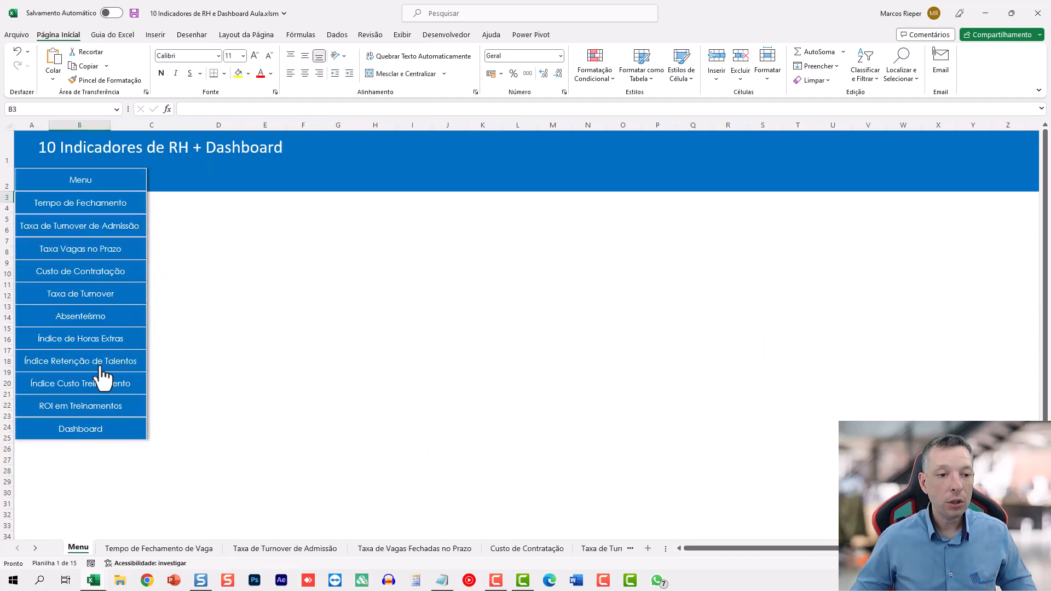
left_click(82, 365)
left_click_drag(755, 549, 812, 562)
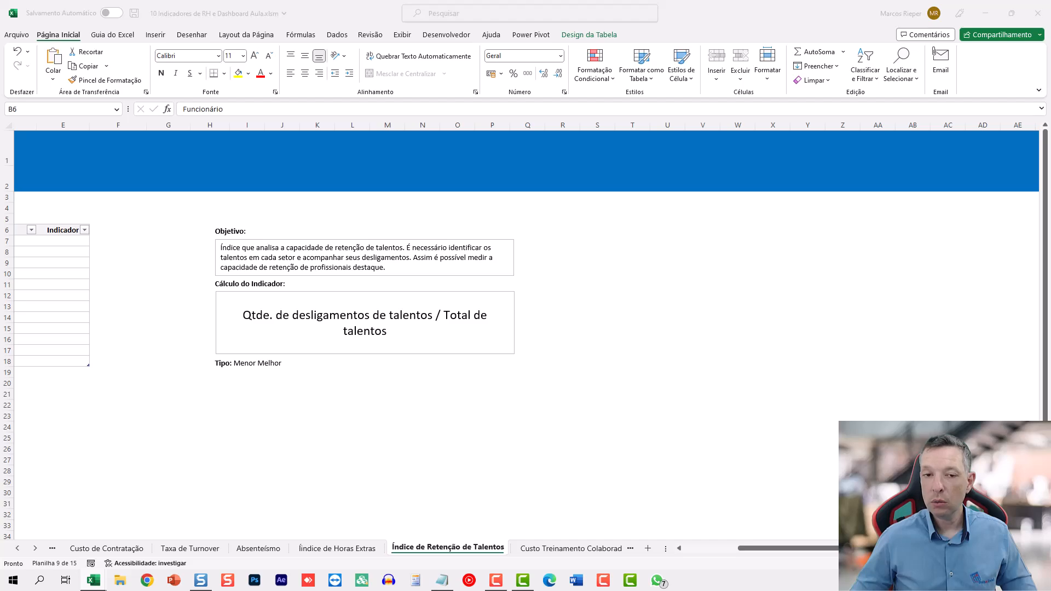
scroll(565, 284, "up", 3)
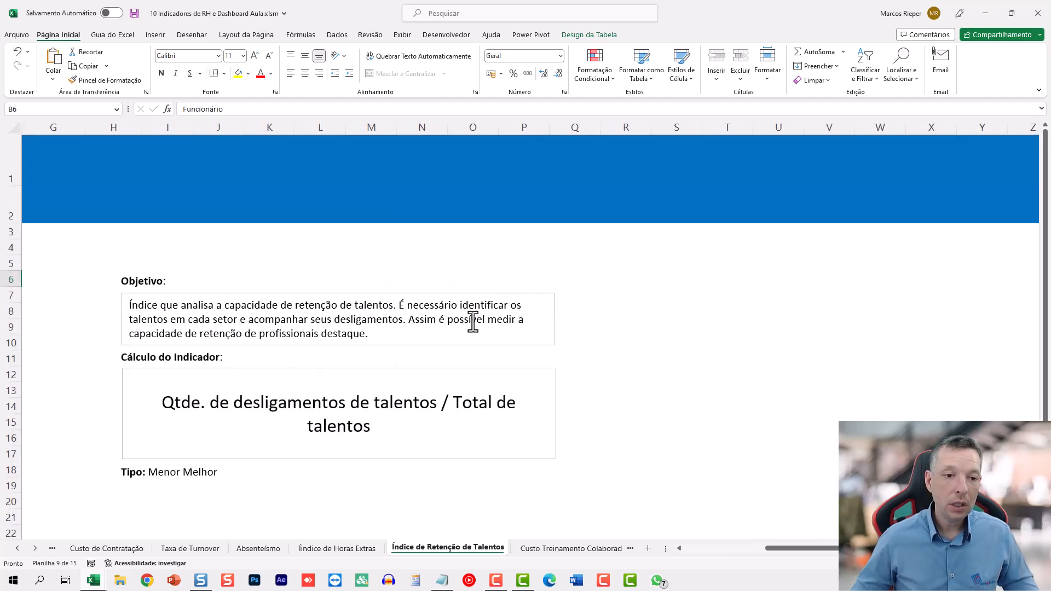
scroll(328, 357, "down", 1)
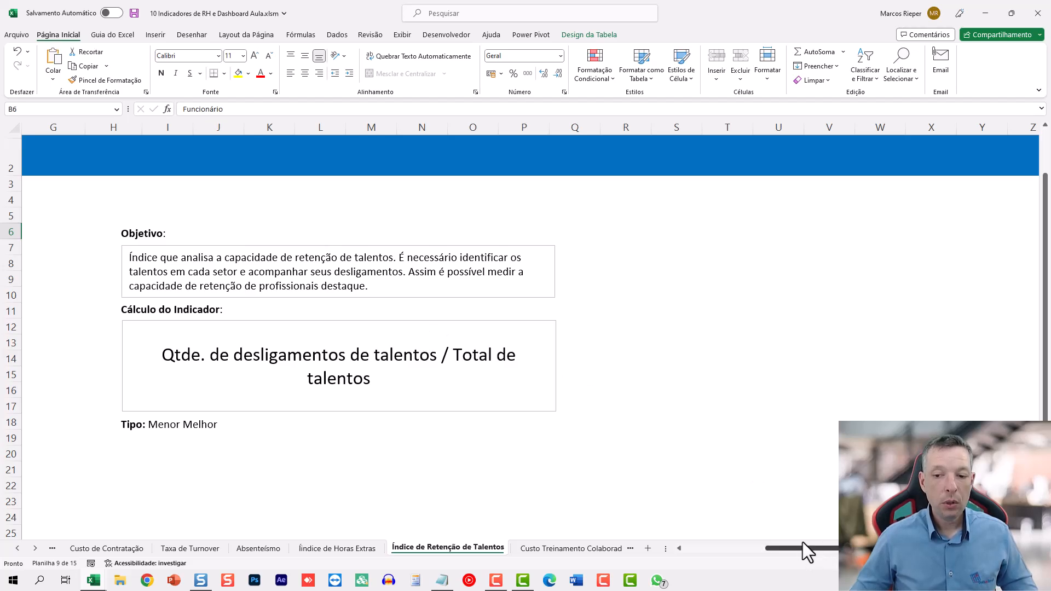
left_click_drag(783, 549, 767, 550)
left_click(733, 393)
scroll(731, 394, "down", 1)
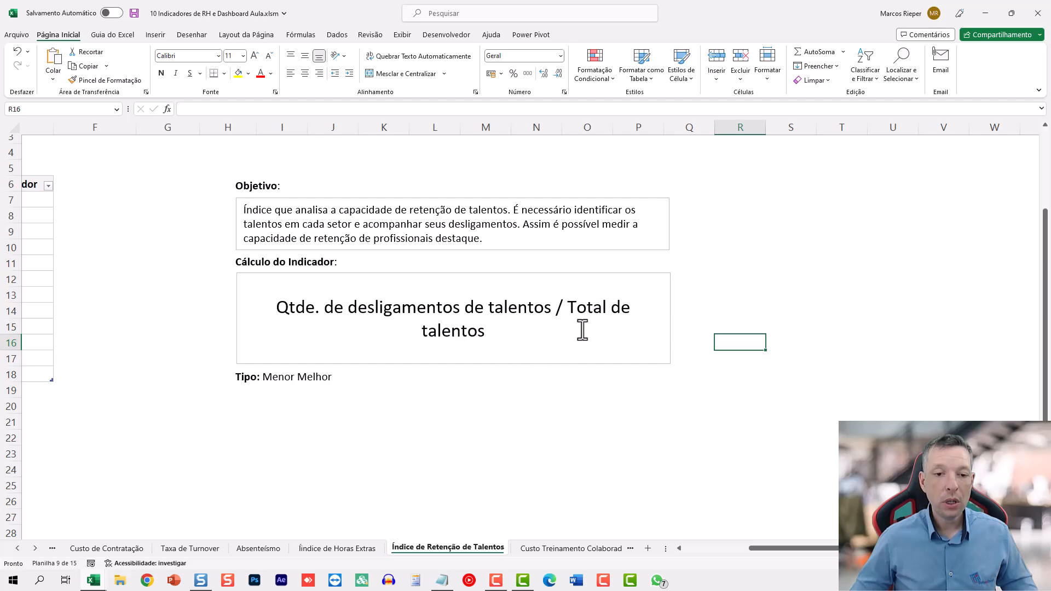
left_click_drag(767, 549, 703, 549)
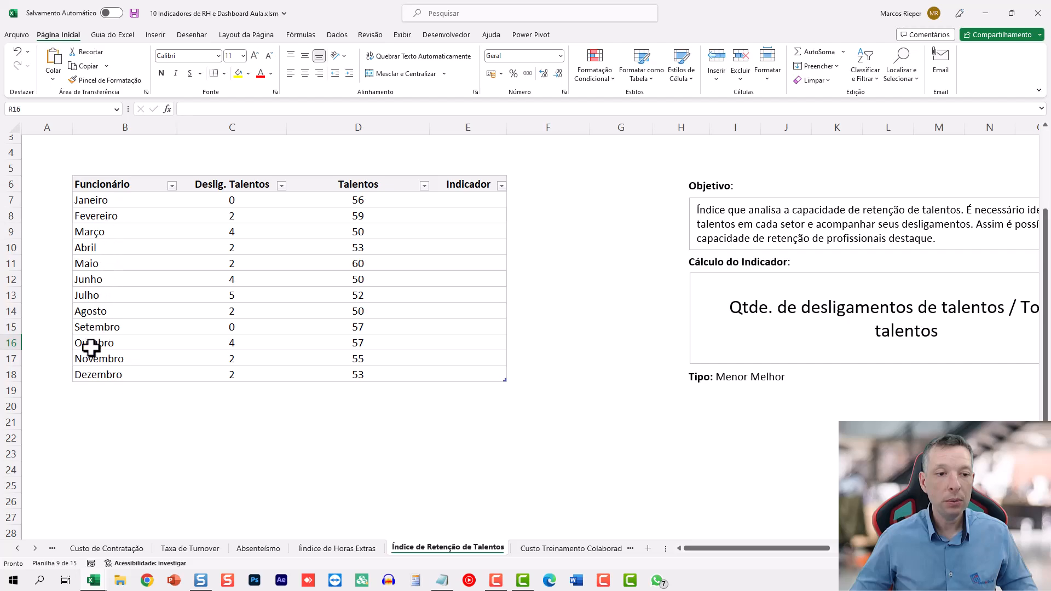
Rename the Funcionário column header in B6 of the talent retention table as Meses.
left_click(95, 185)
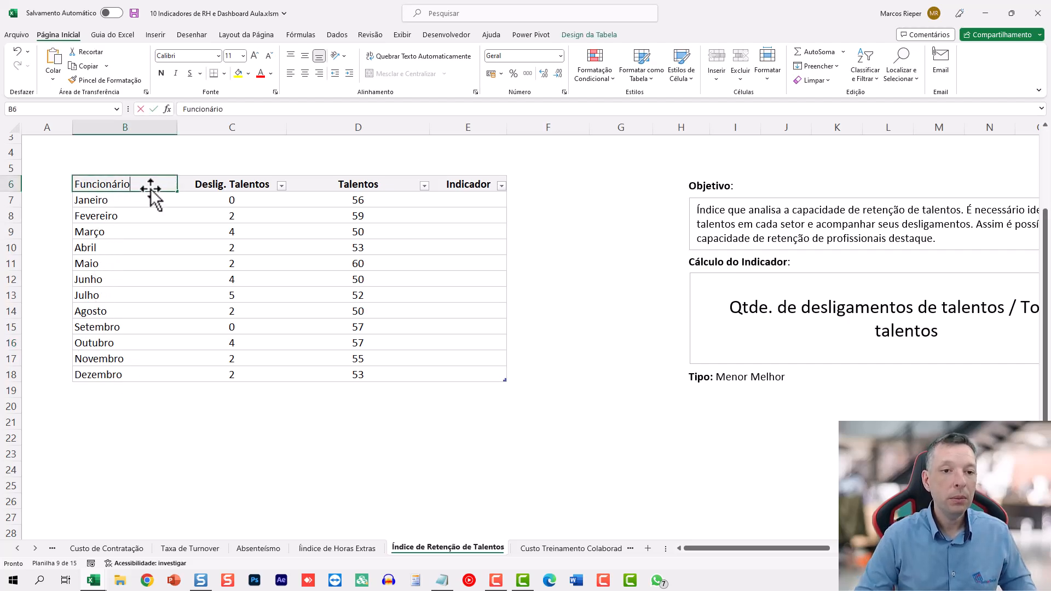
type("Meses")
key("Return")
key("Up")
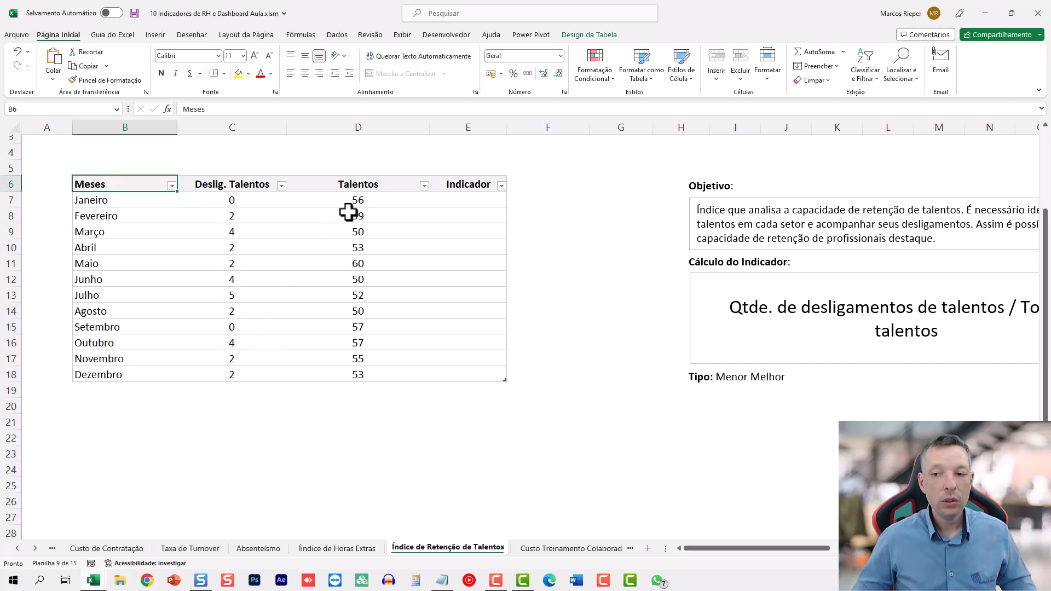
left_click(462, 202)
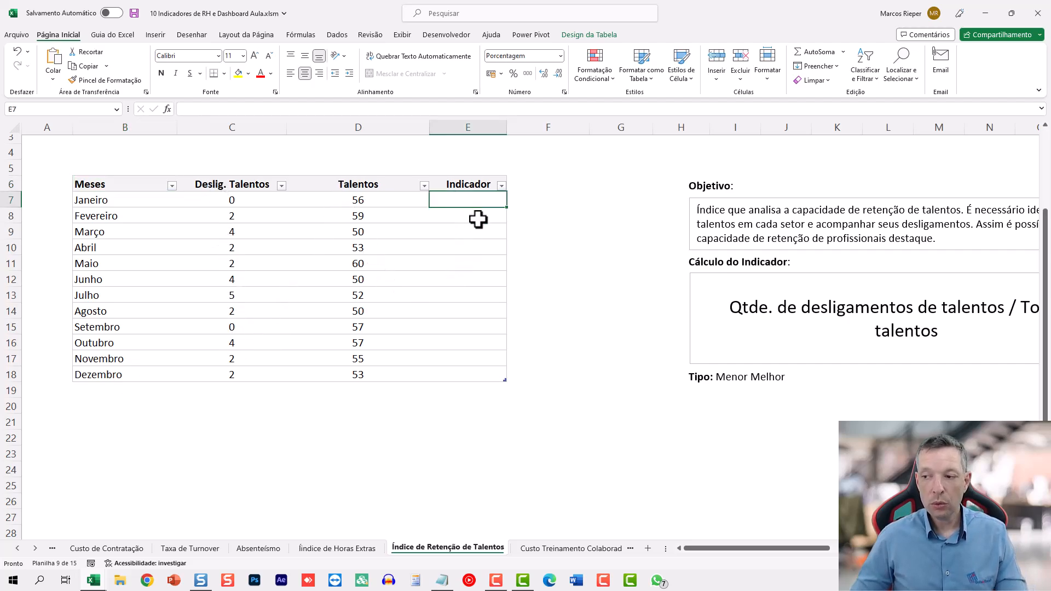
type("=")
key("Left")
key("Left")
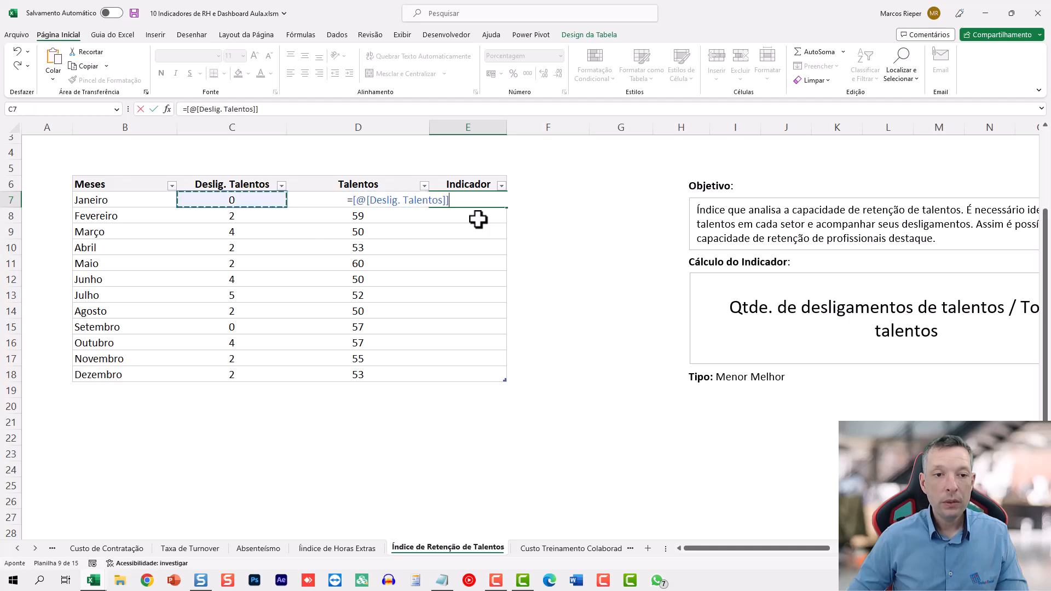
type("/")
key("Left")
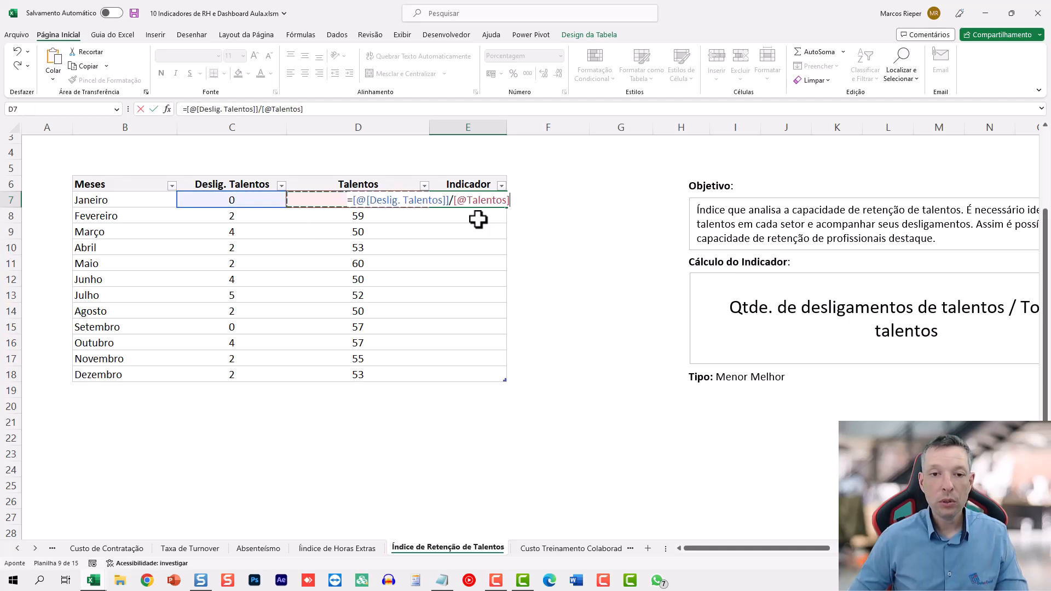
key("Return")
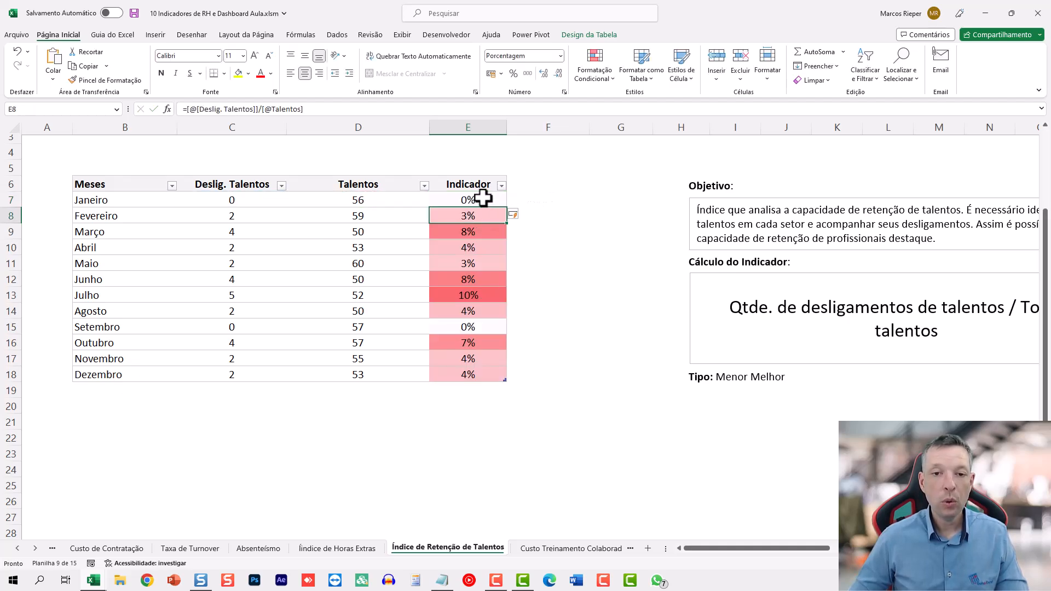
Examine the monthly Indicador values, including September, and the Talentos column of the talent retention table.
left_click_drag(472, 201, 460, 372)
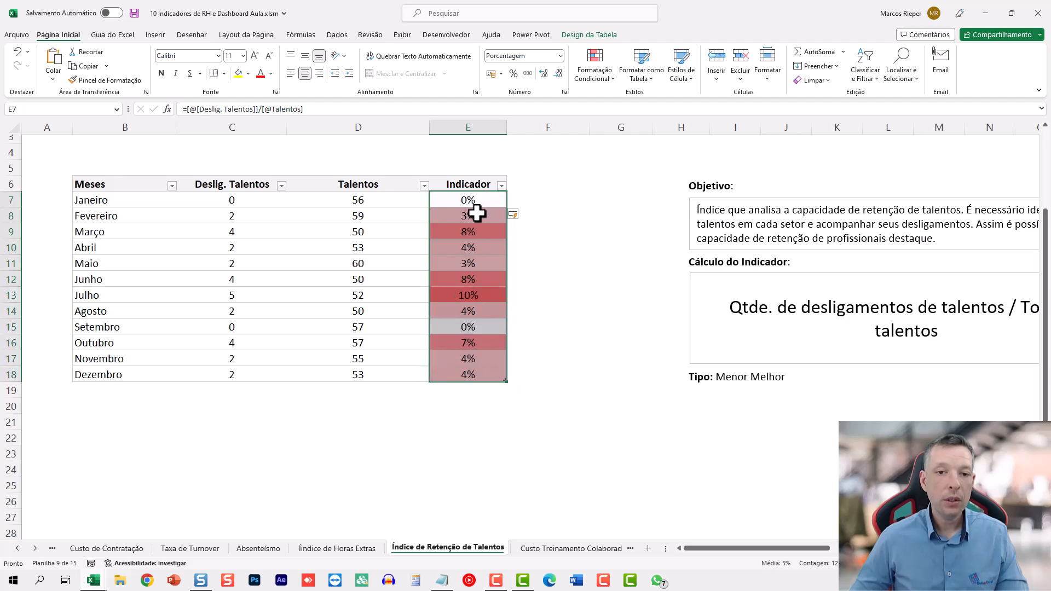
left_click(474, 328)
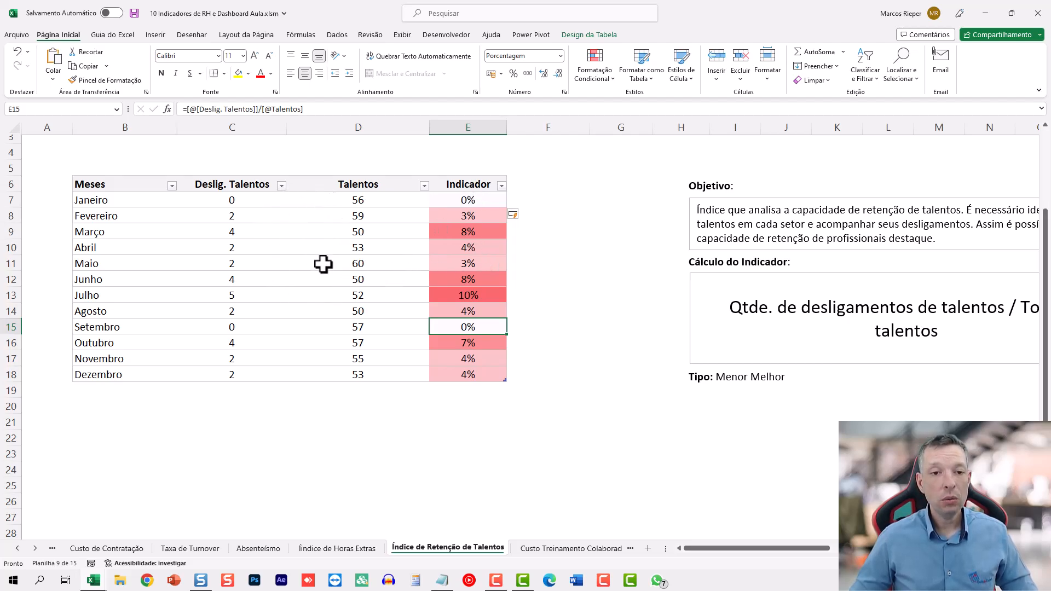
left_click_drag(348, 204, 349, 370)
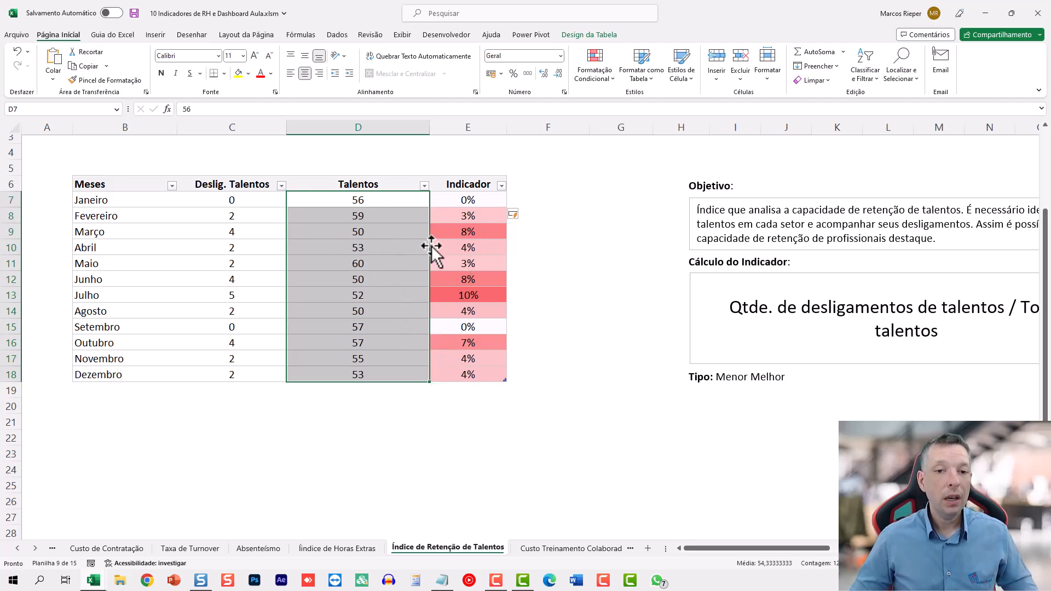
Go through the Menu sheet to Custo Treinamento Colaborador, read its objective, calculation and type, and view its data table.
scroll(427, 246, "up", 1)
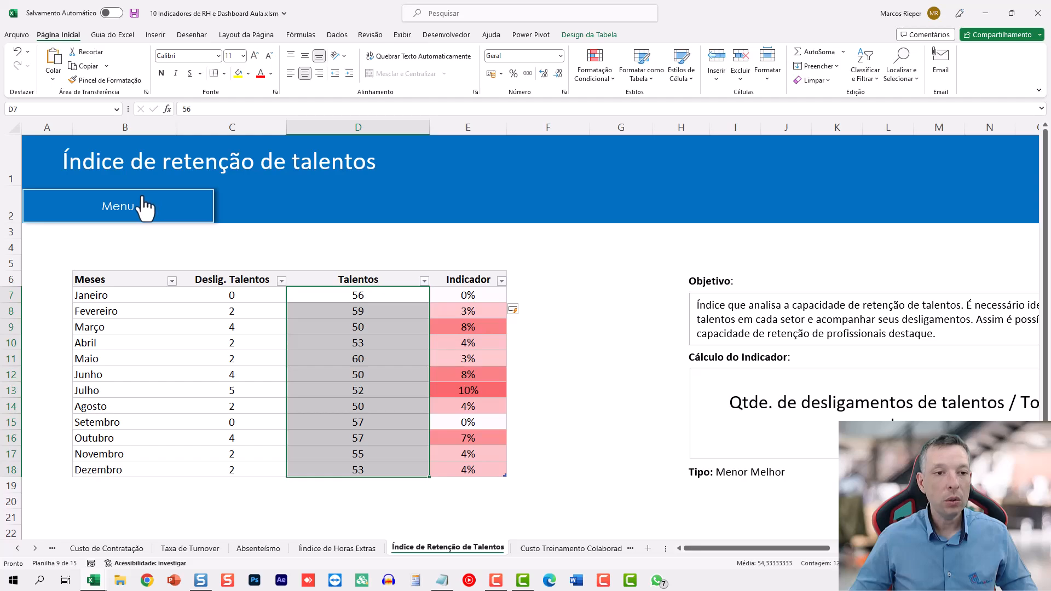
left_click(265, 248)
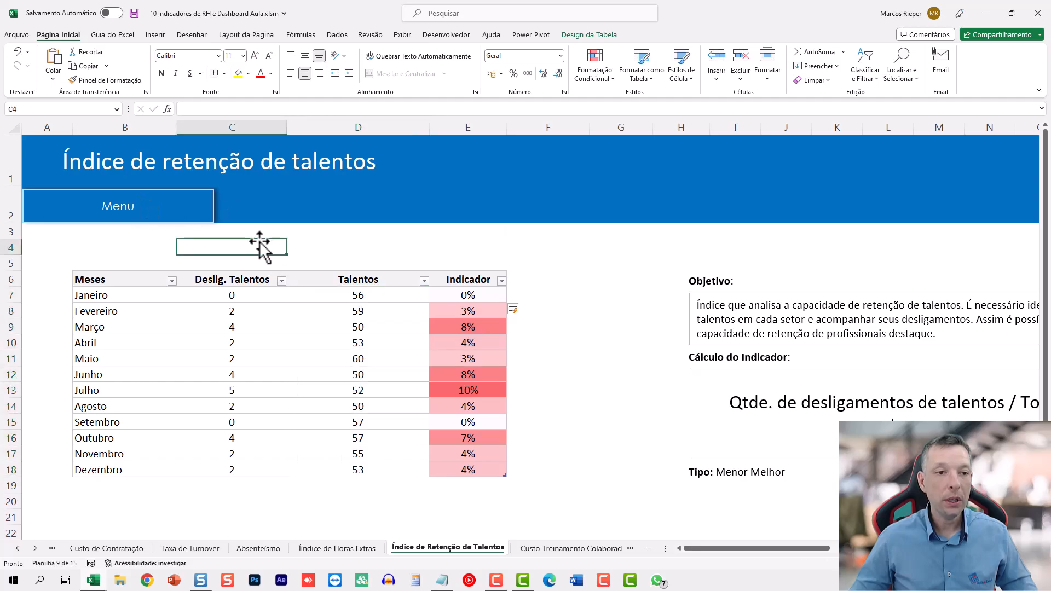
left_click(126, 207)
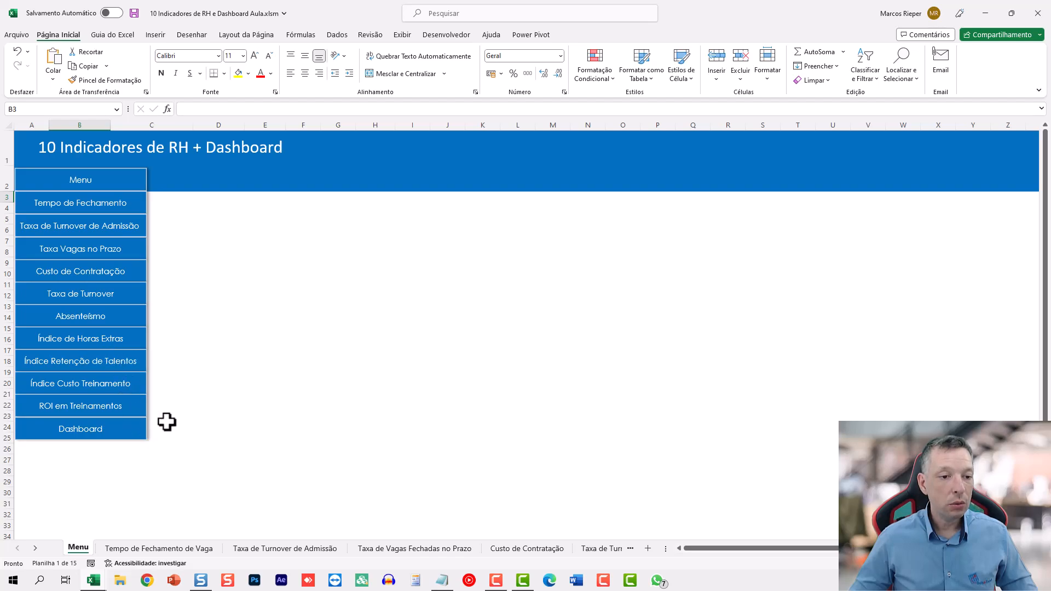
left_click(85, 390)
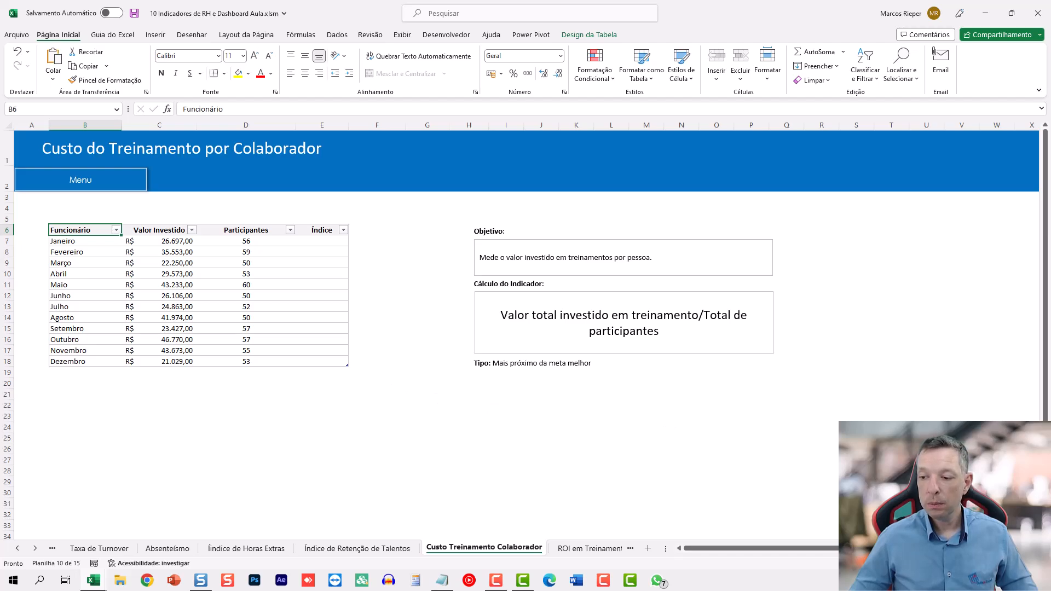
left_click(826, 317)
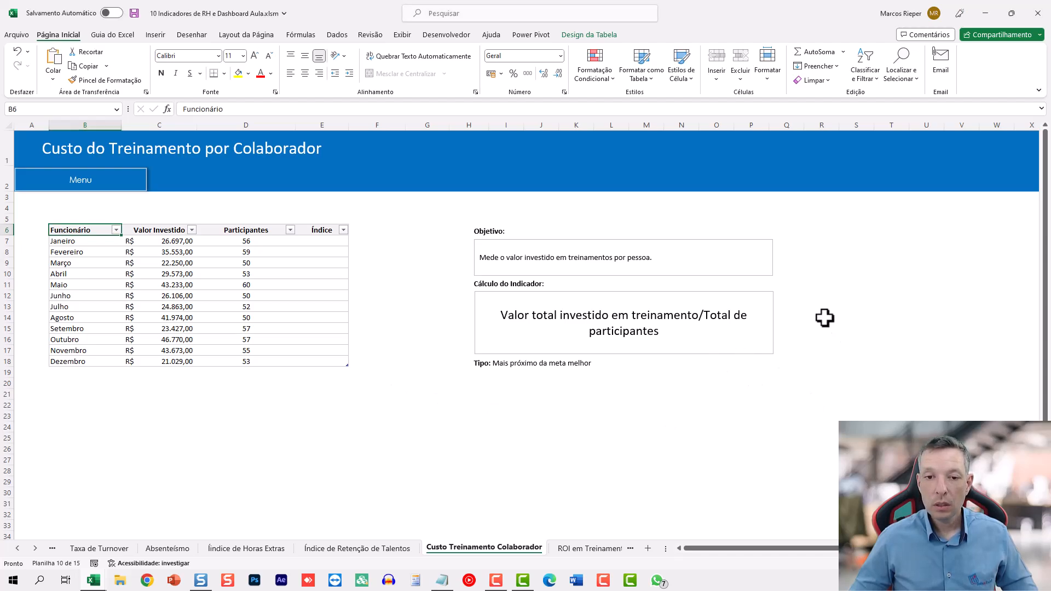
scroll(755, 305, "up", 4)
left_click_drag(760, 543, 764, 466)
scroll(434, 326, "down", 1)
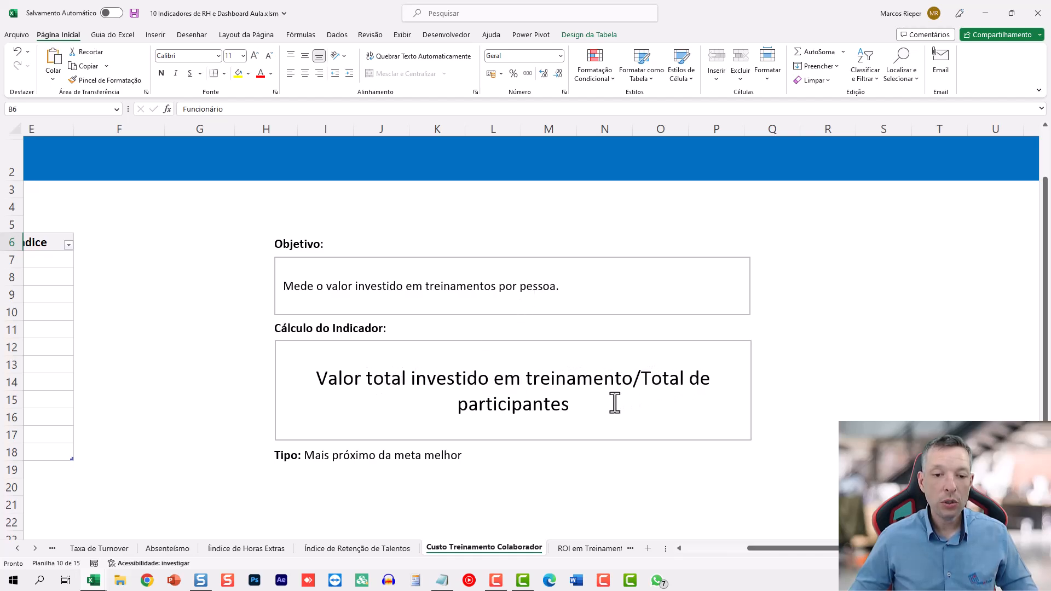
left_click(316, 458)
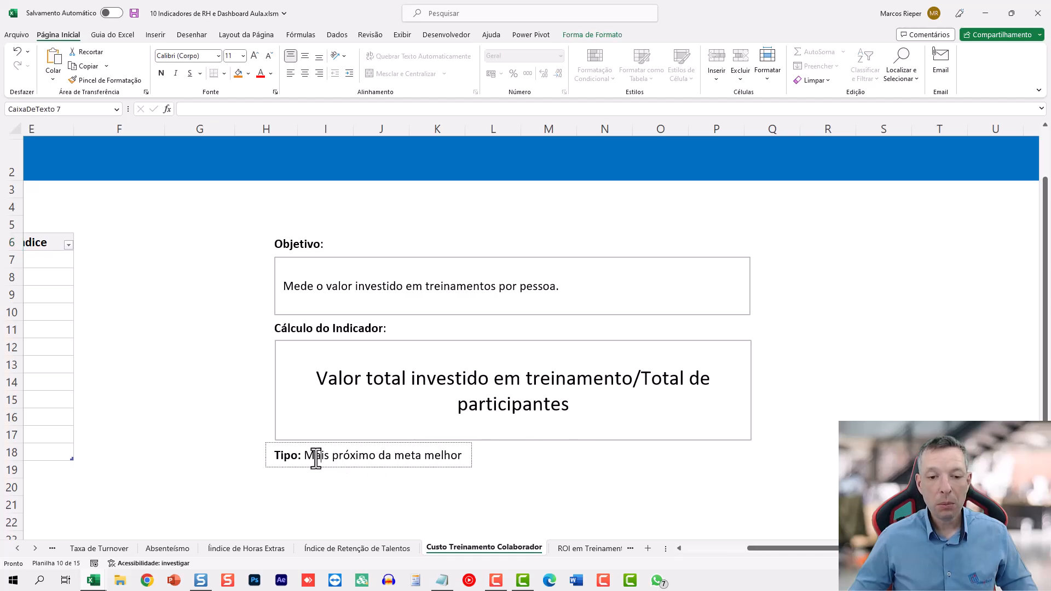
left_click_drag(306, 456, 469, 459)
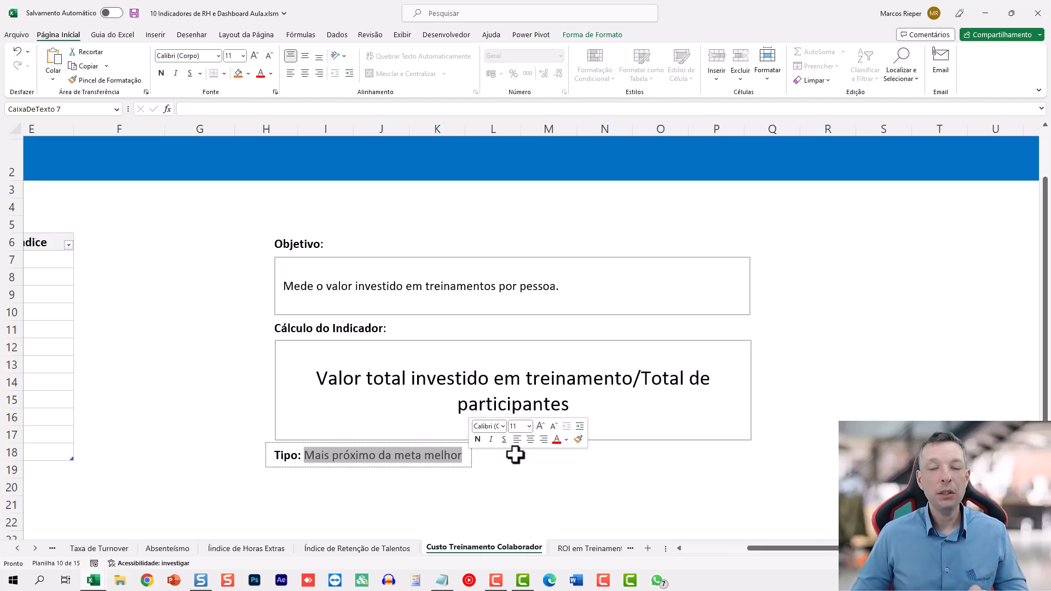
left_click(497, 488)
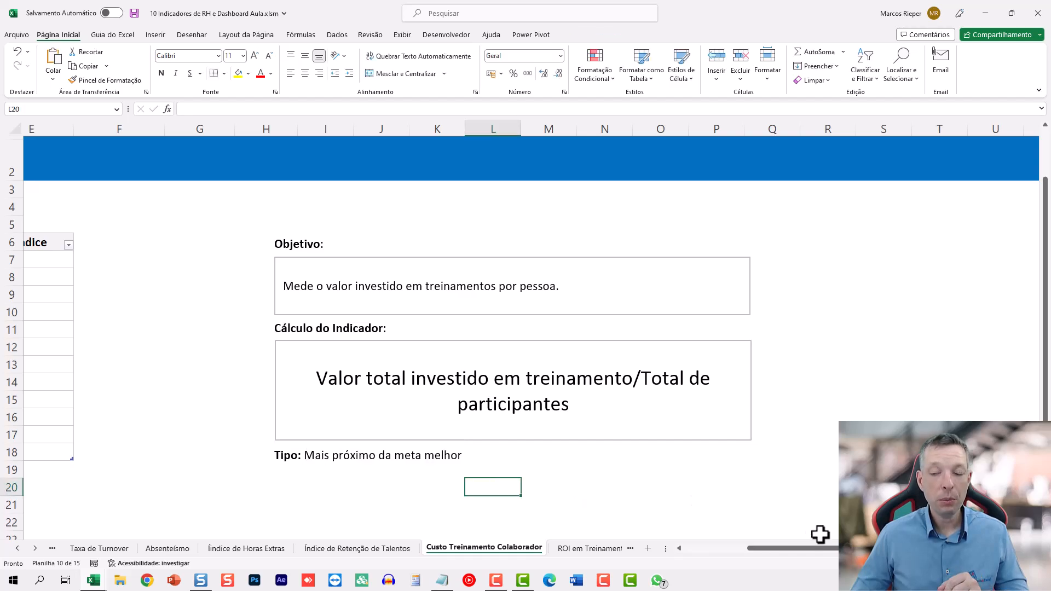
left_click_drag(808, 548, 733, 553)
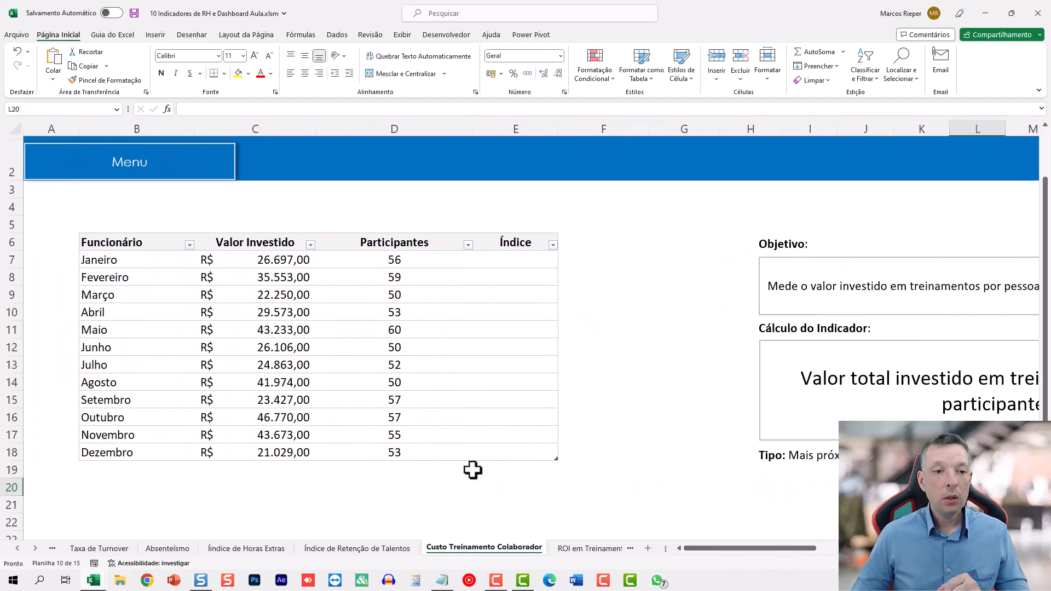
Rename the Funcionário column header in B6 of the training cost table as Meses.
left_click(113, 241)
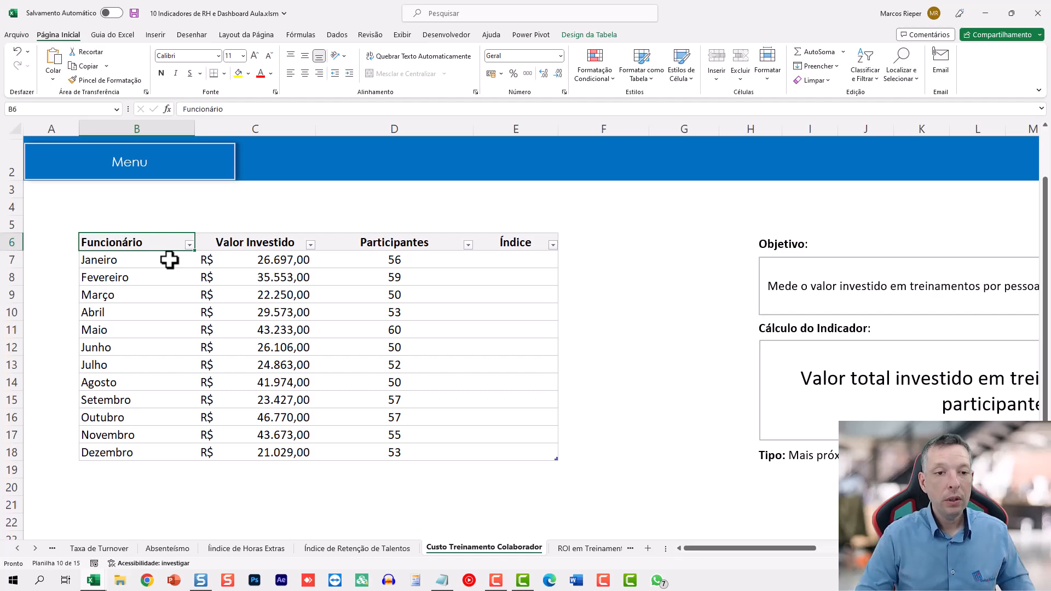
type("Meses")
key("Return")
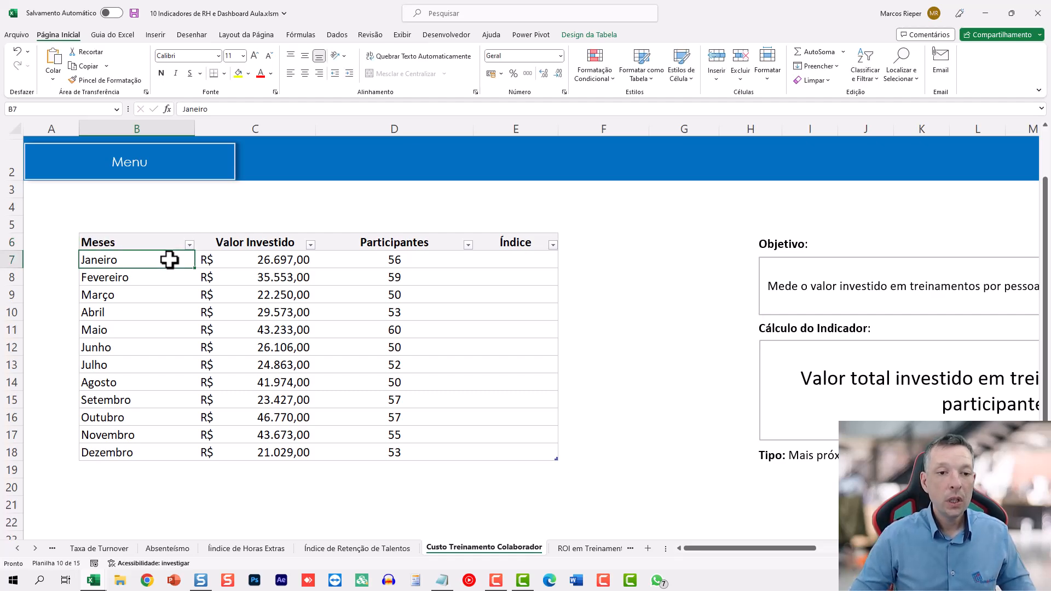
left_click(277, 263)
left_click(400, 262)
left_click(535, 267)
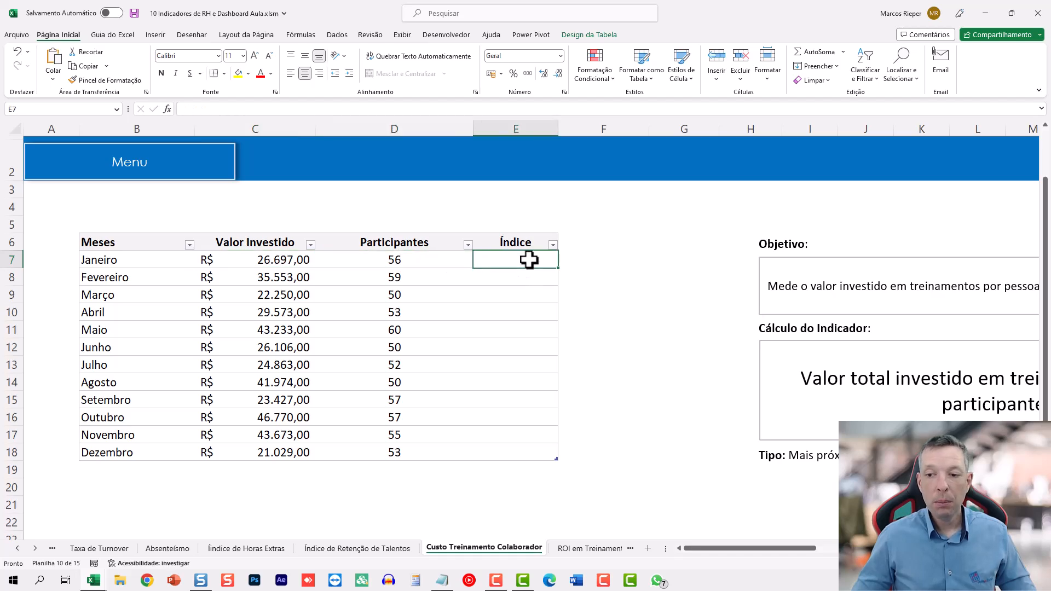
type("=")
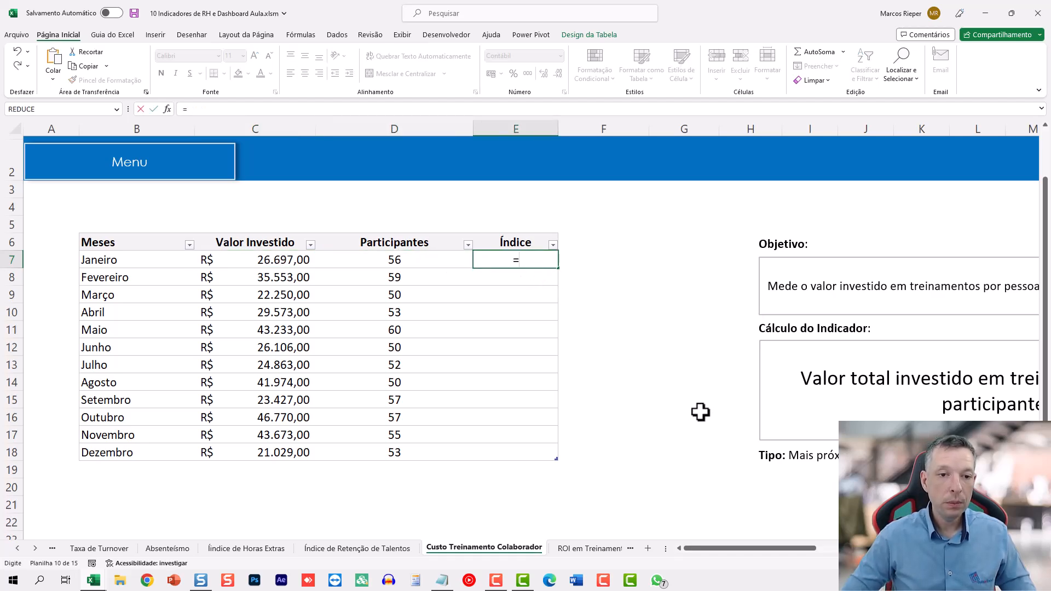
key("Left")
key("Left")
type("/")
key("Left")
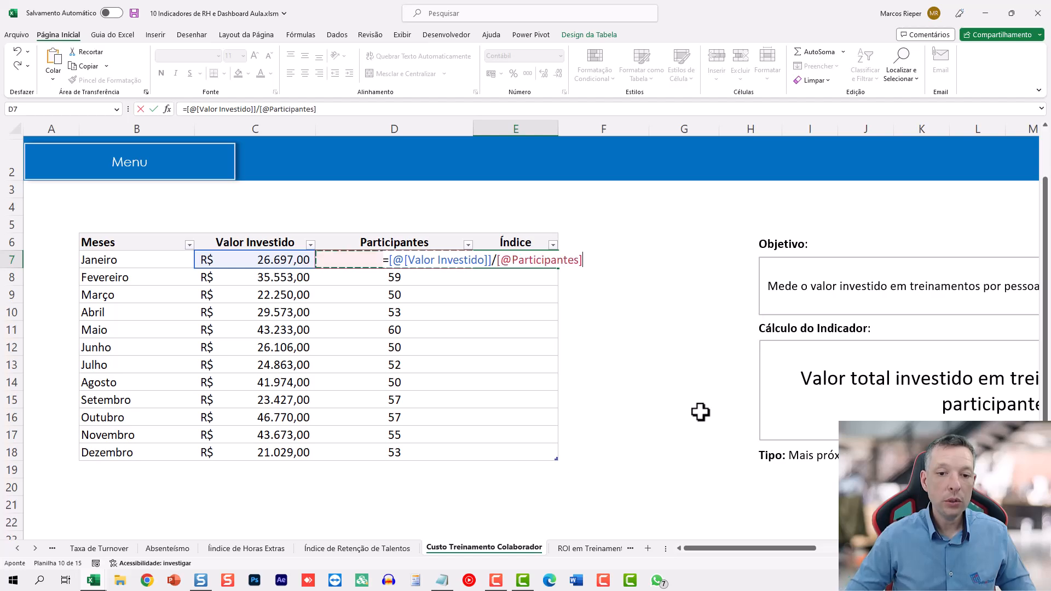
key("Return")
key("Up")
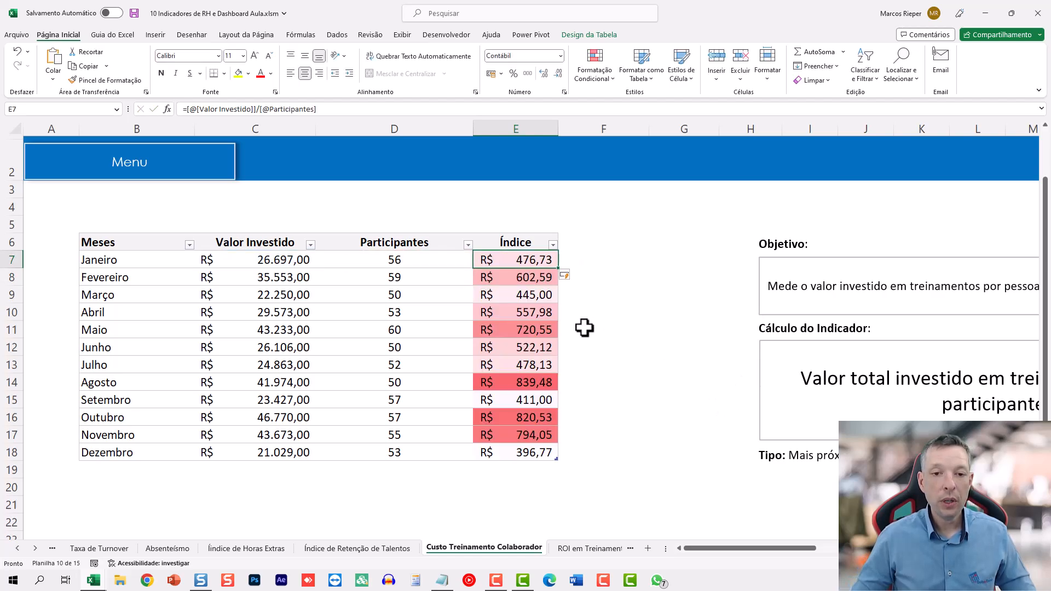
Examine the training cost Índice values against the months from Janeiro to Dezembro.
left_click_drag(520, 264, 511, 434)
left_click_drag(122, 263, 117, 451)
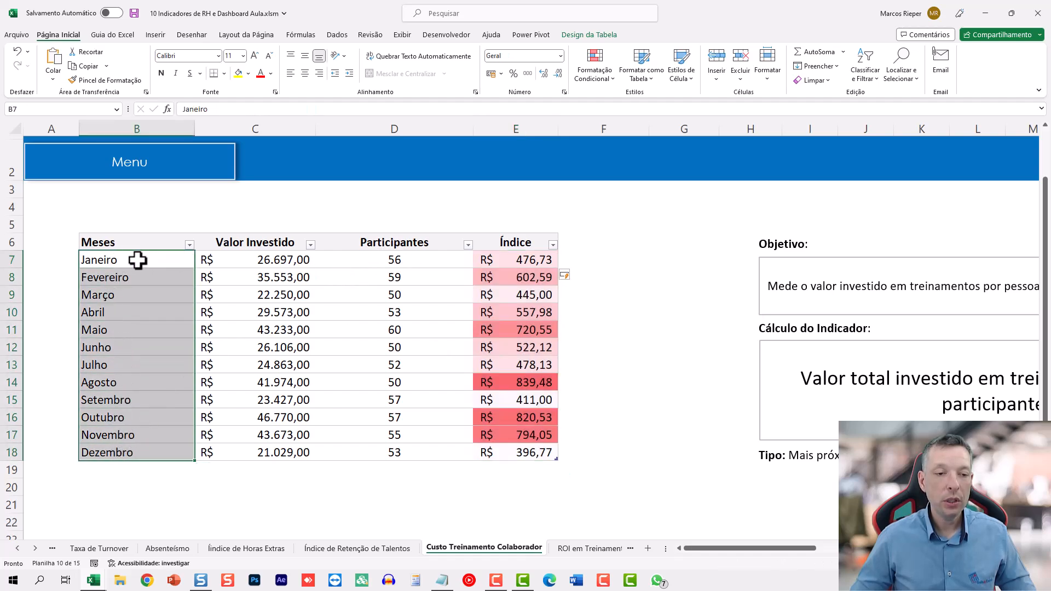
left_click_drag(141, 262, 141, 440)
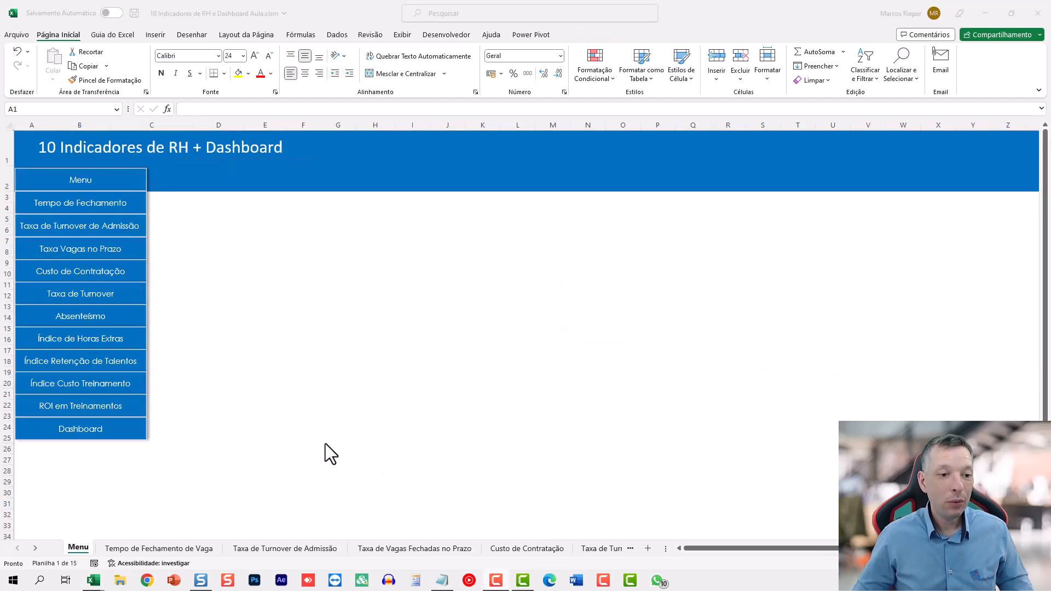
Open ROI em Treinamentos from the Menu sheet and read its objective, calculation and type.
left_click(61, 409)
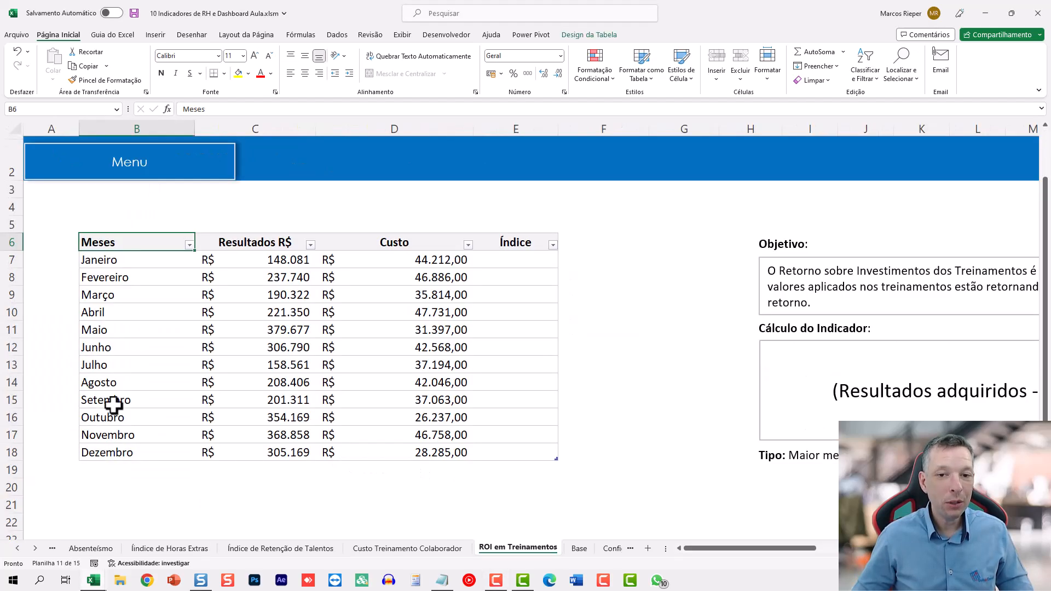
left_click_drag(711, 550, 780, 551)
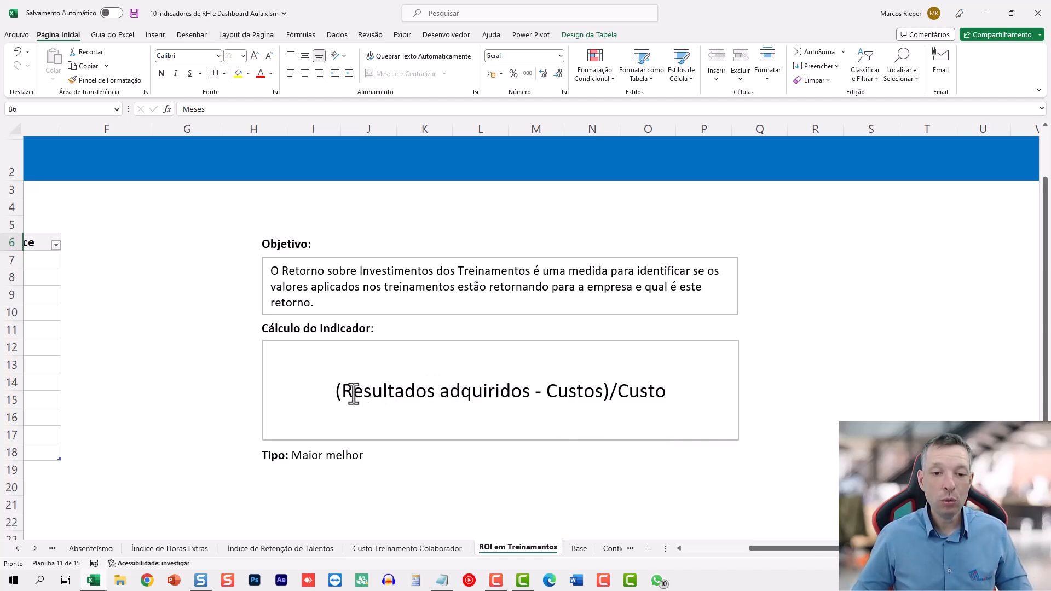
left_click_drag(342, 393, 474, 395)
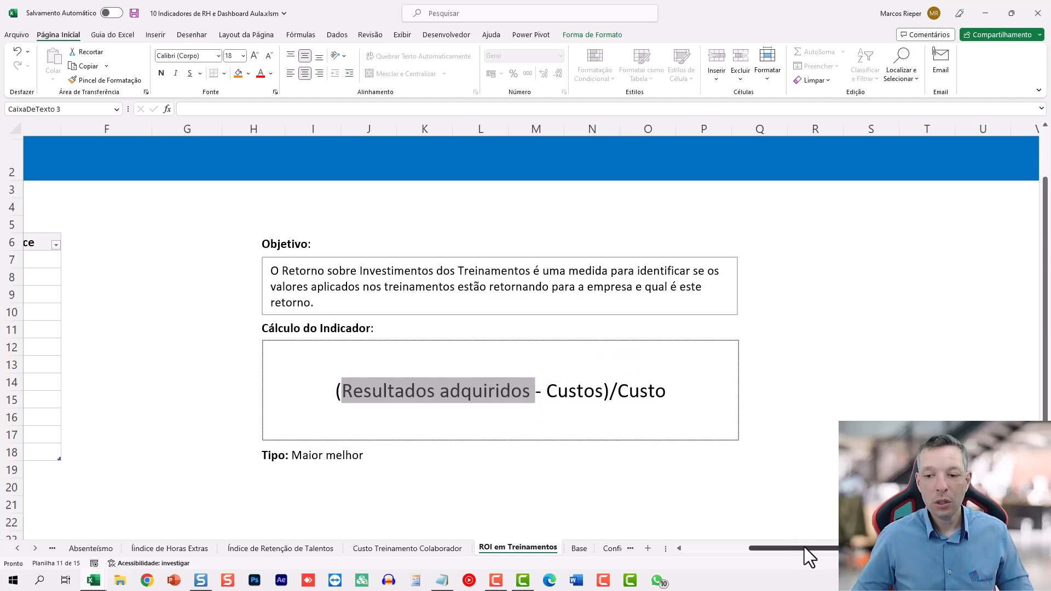
left_click(740, 508)
left_click_drag(780, 548, 696, 549)
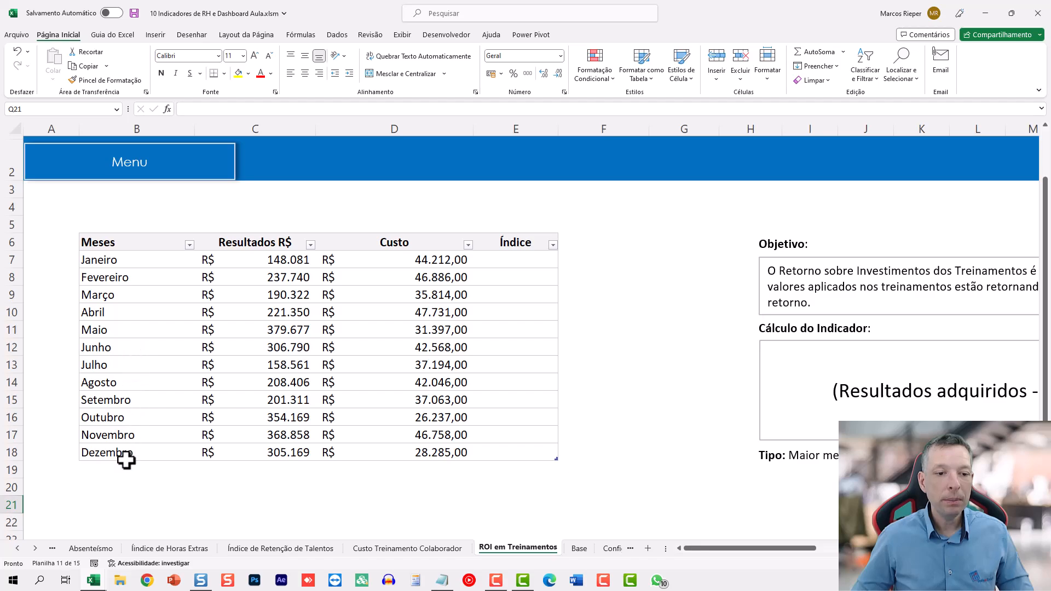
Examine the monthly Resultados R$ and Custo columns of the training ROI table.
left_click_drag(265, 256, 246, 452)
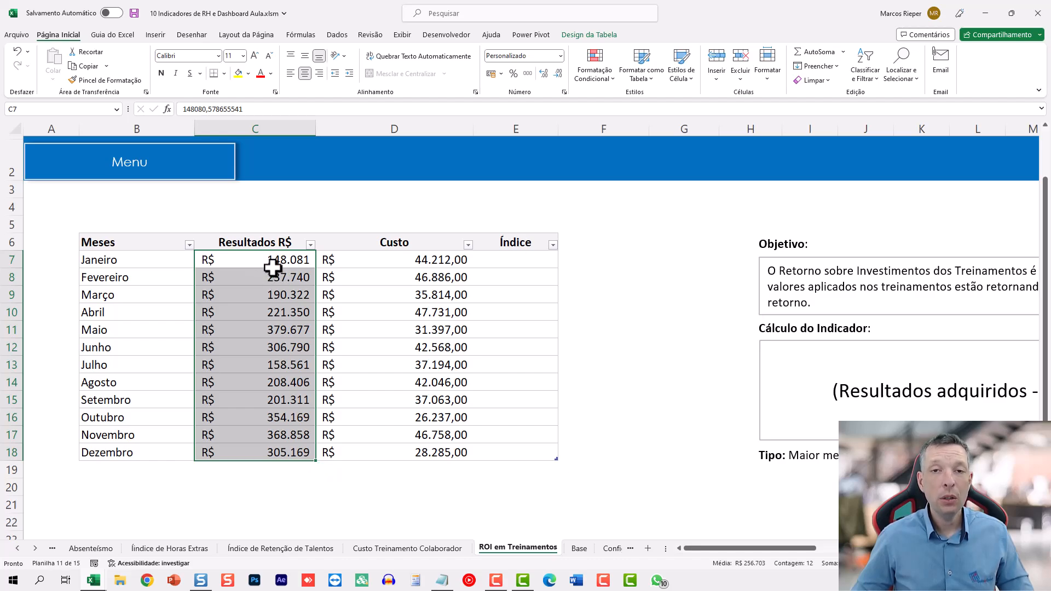
scroll(284, 296, "down", 1)
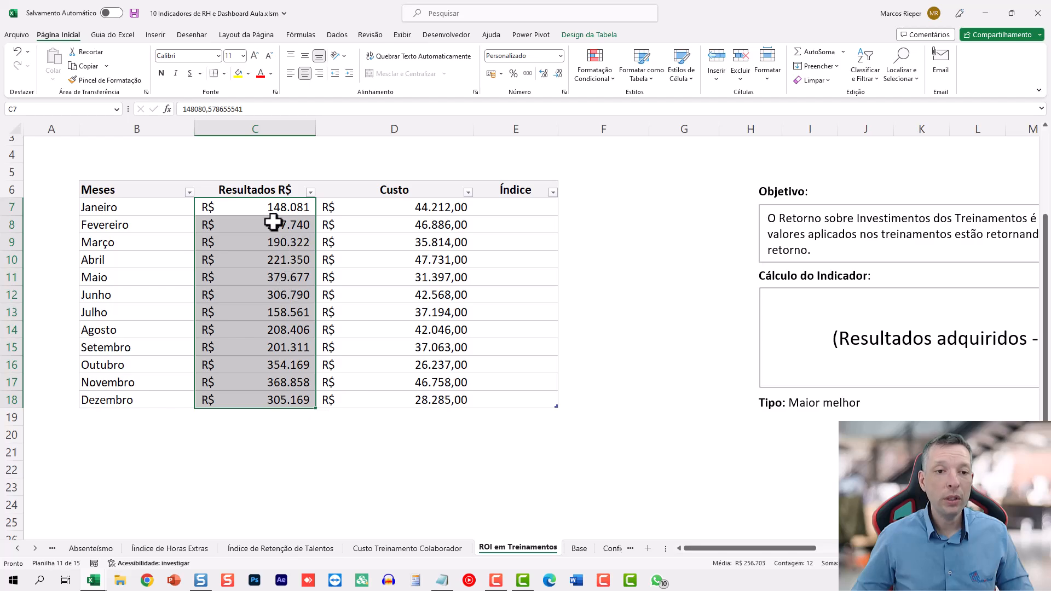
left_click(284, 312)
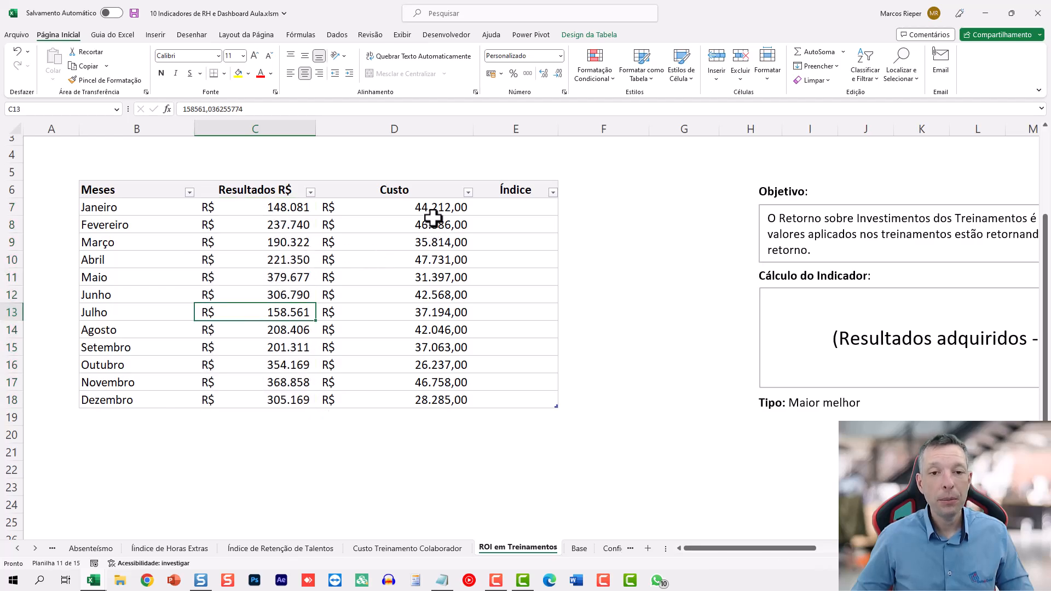
left_click_drag(429, 210, 408, 399)
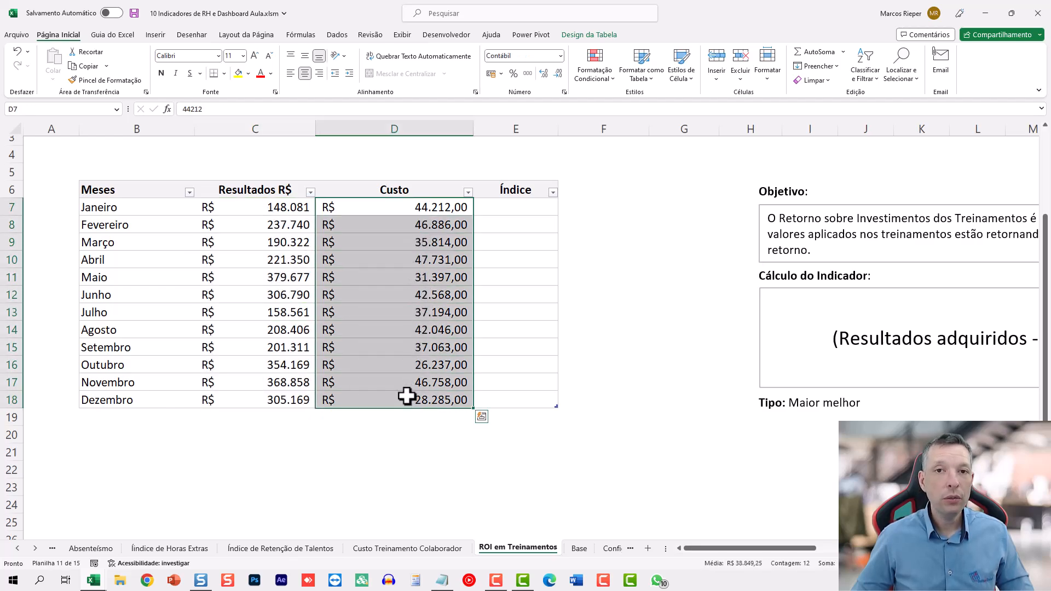
left_click(509, 214)
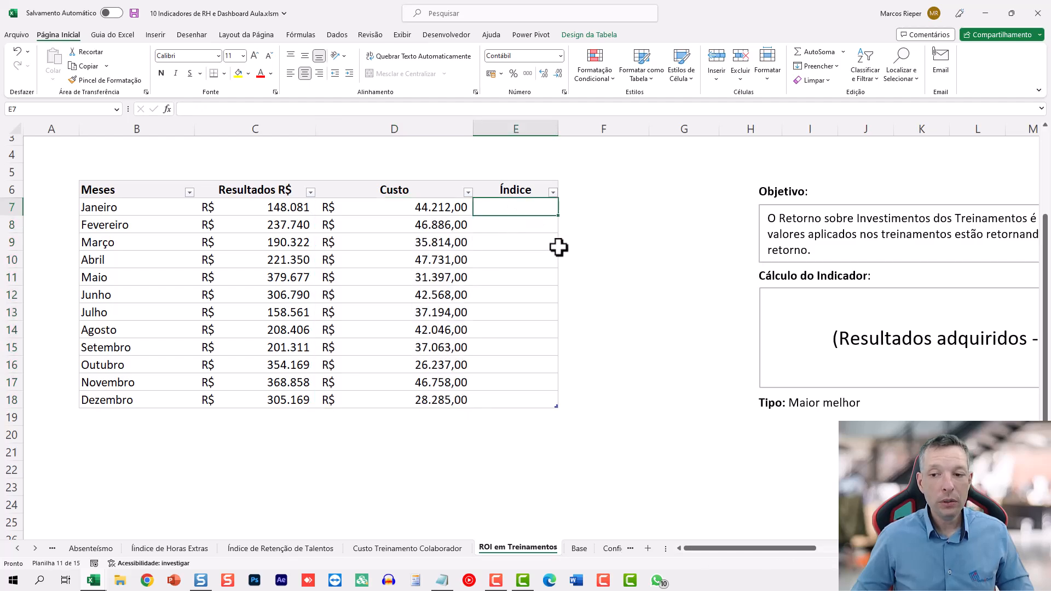
mouse_move(739, 549)
left_mouse_down()
mouse_move(765, 550)
mouse_move(724, 553)
left_mouse_up()
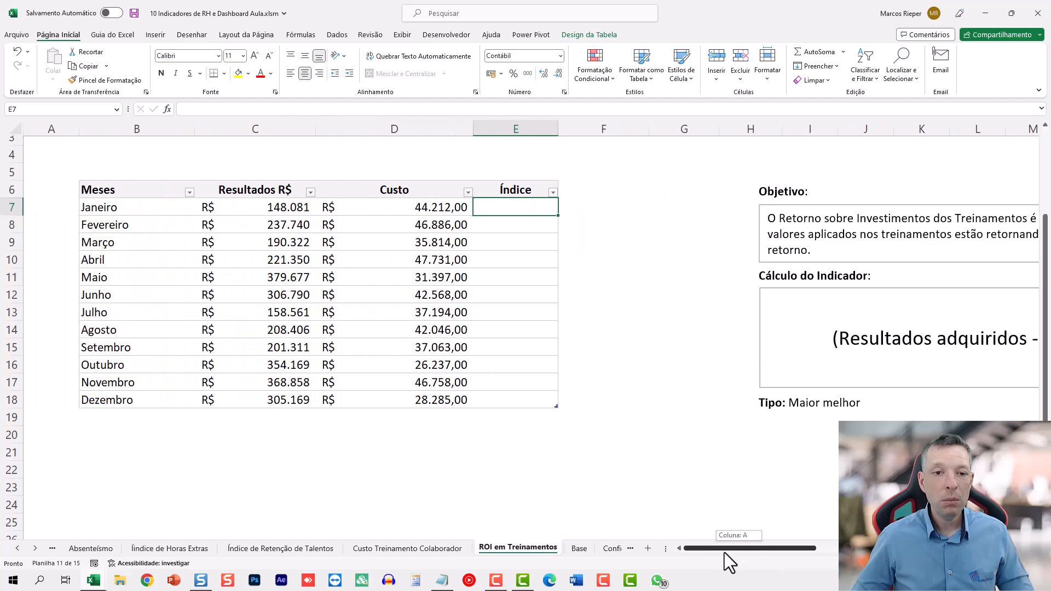
type("=(")
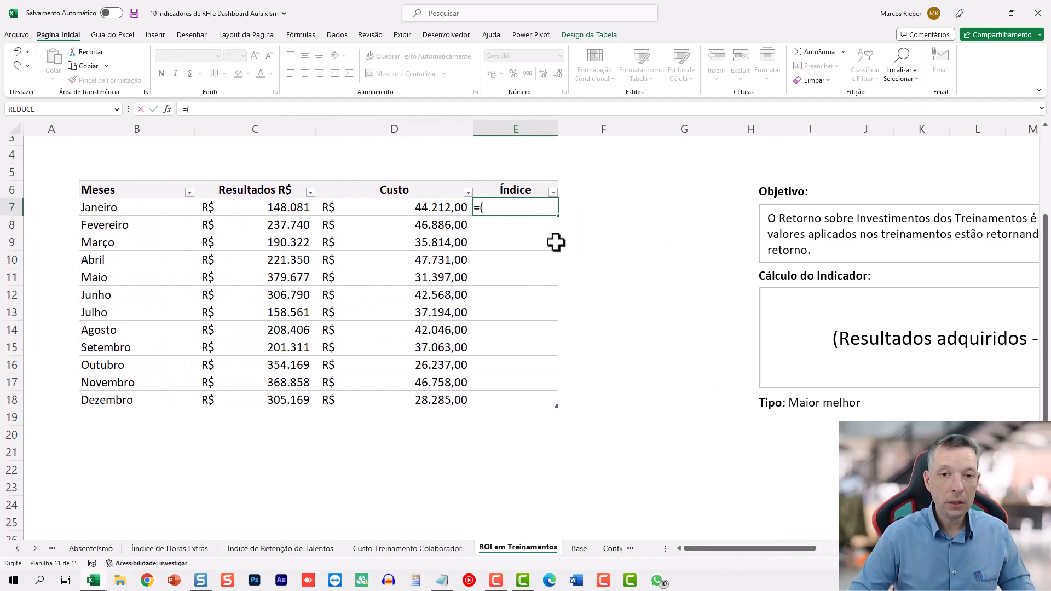
key("Left")
key("Left")
type("-")
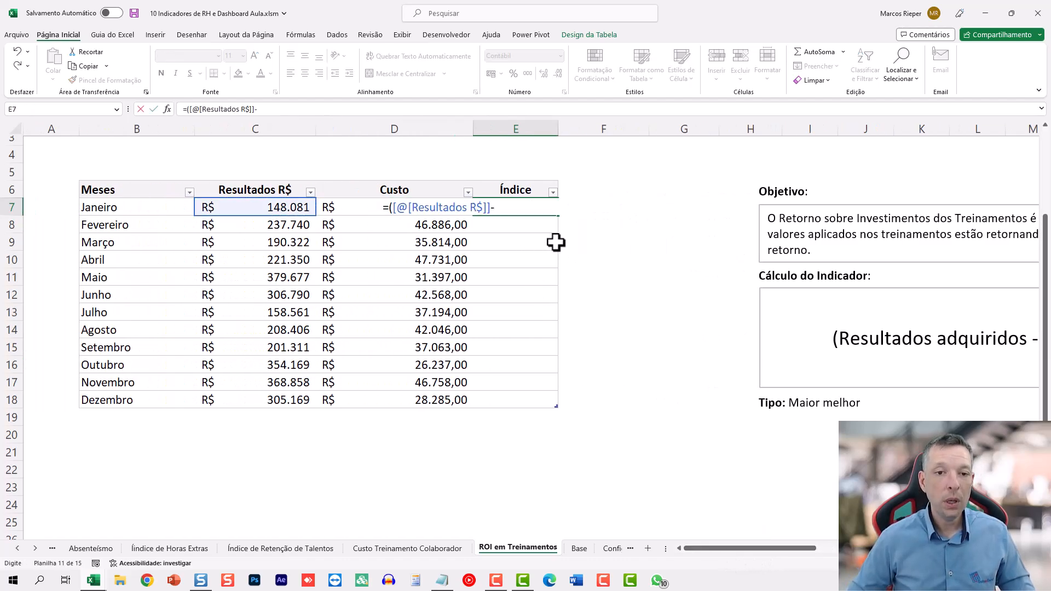
key("Left")
type(")")
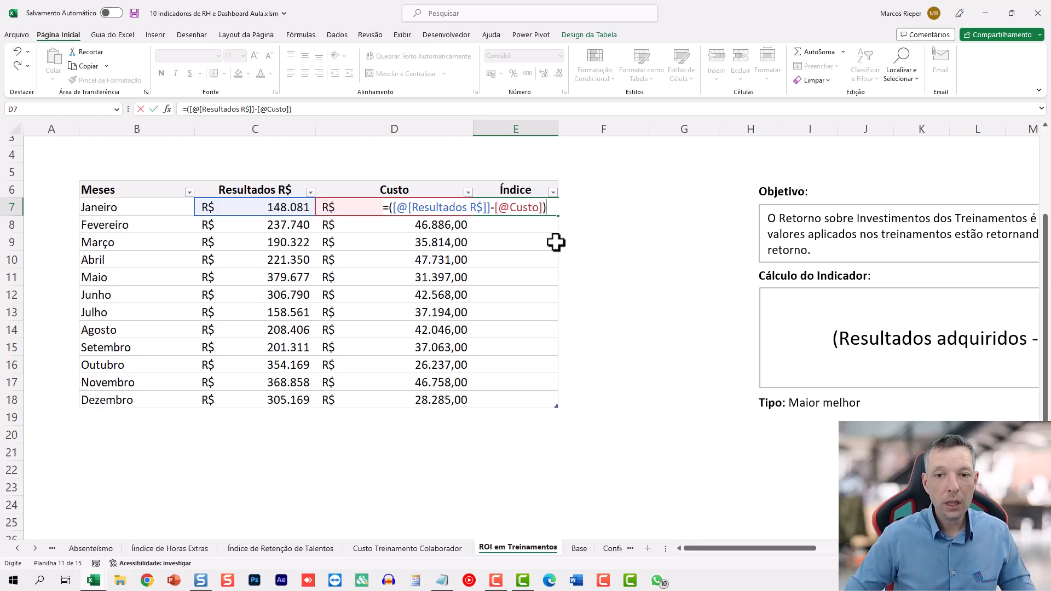
type("/")
key("Left")
key("ctrl+Return")
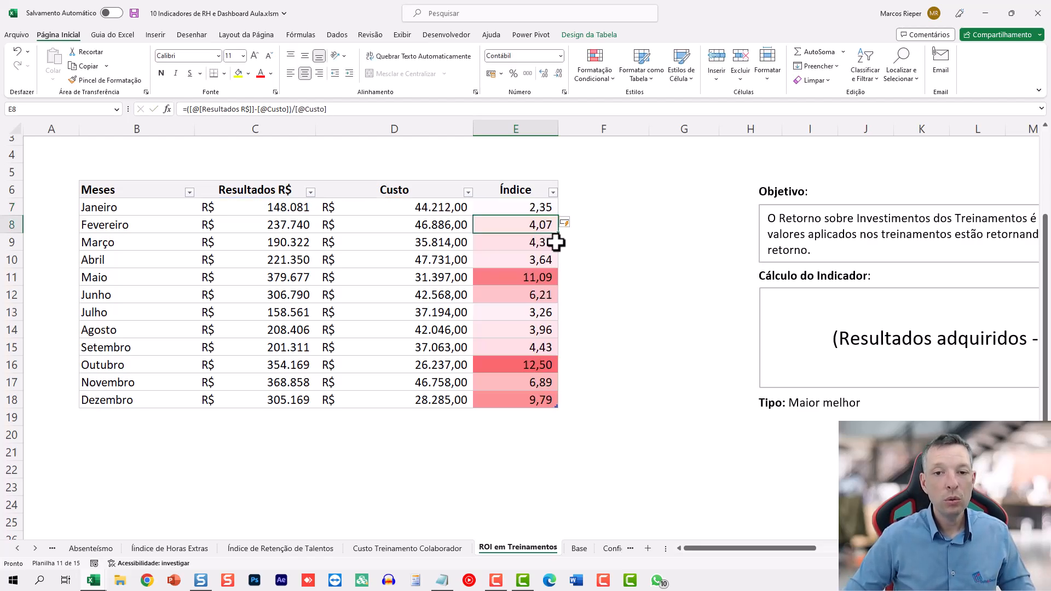
Compare the training ROI Índice for Maio and Outubro with the Resultados R$ and Custo of the same months.
left_click(527, 277)
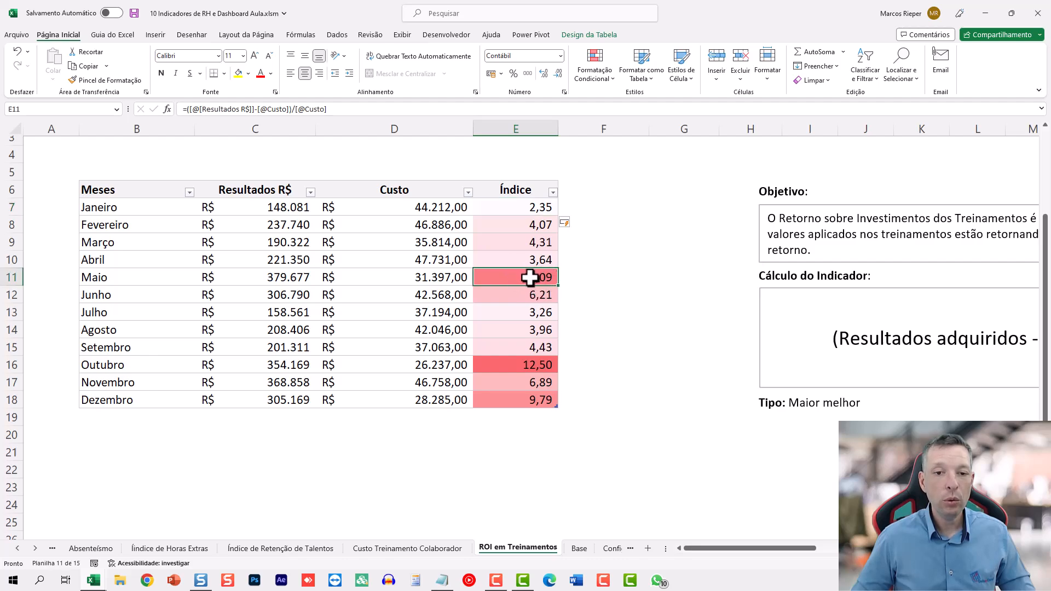
left_click(304, 278)
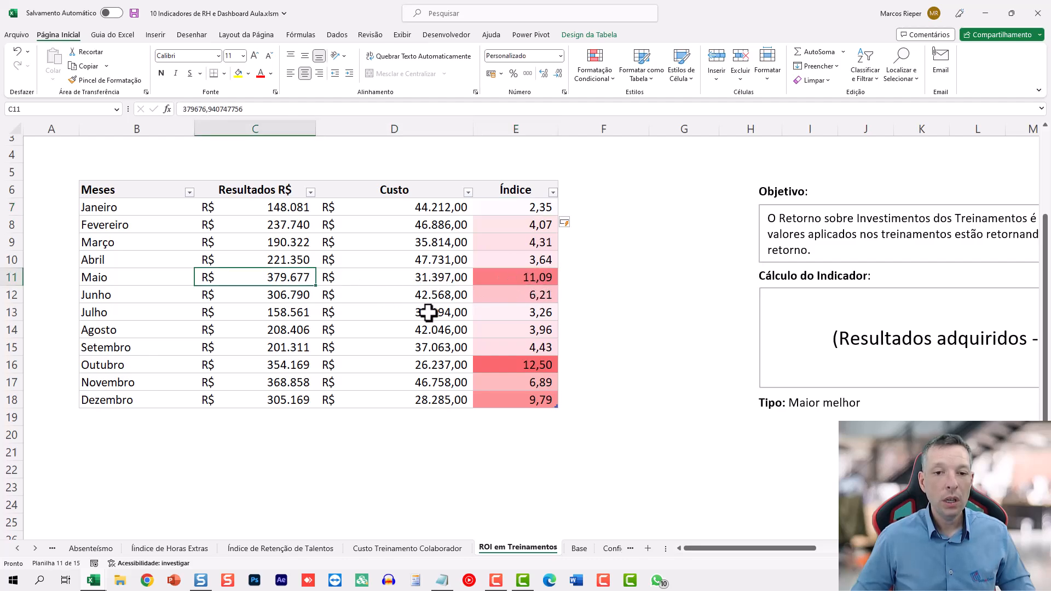
left_click(544, 366)
left_click(290, 366)
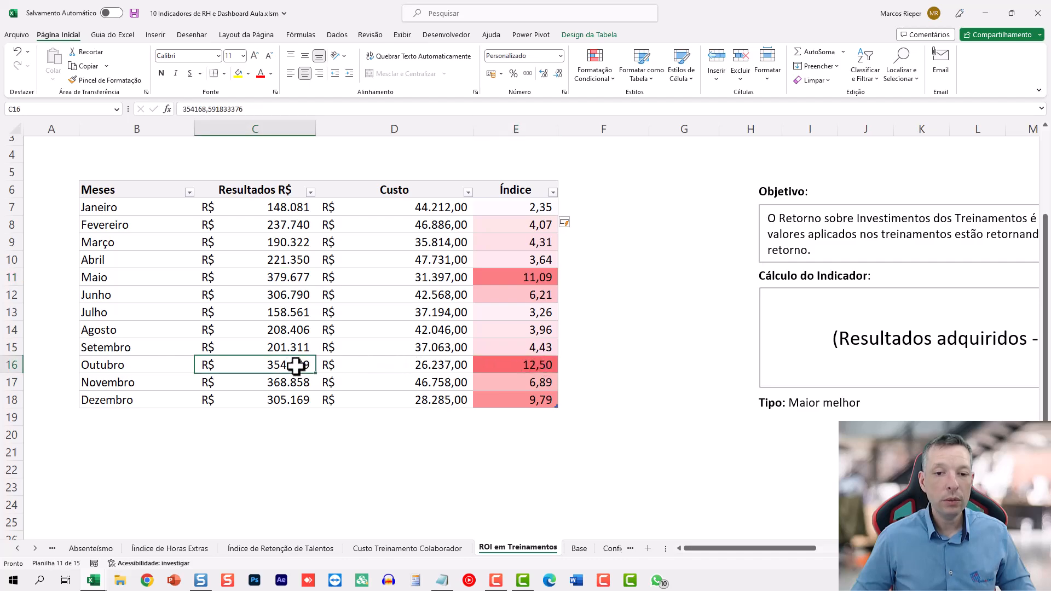
left_click(391, 368)
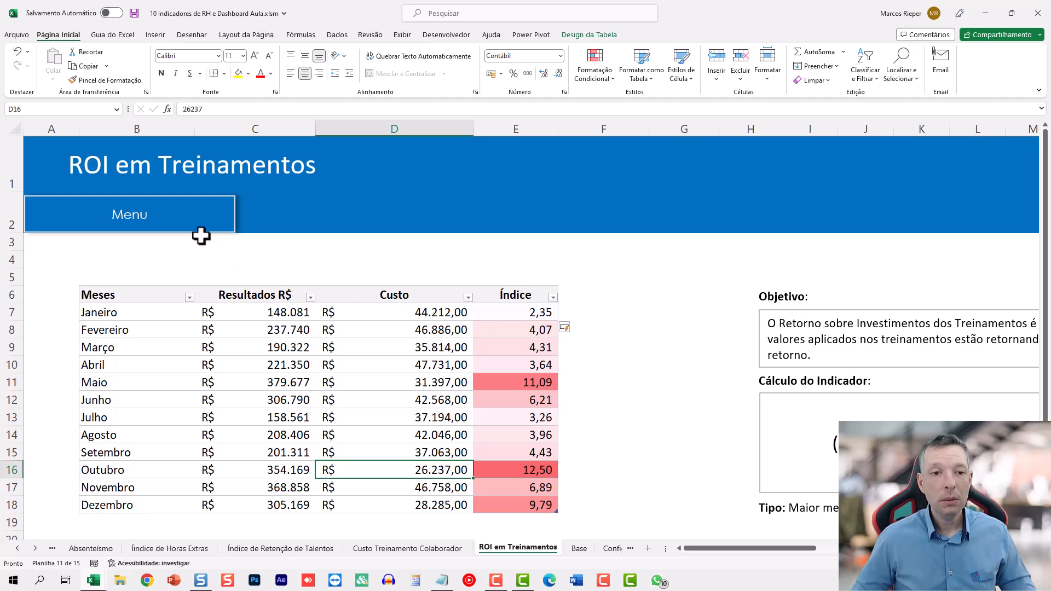
left_click(516, 328)
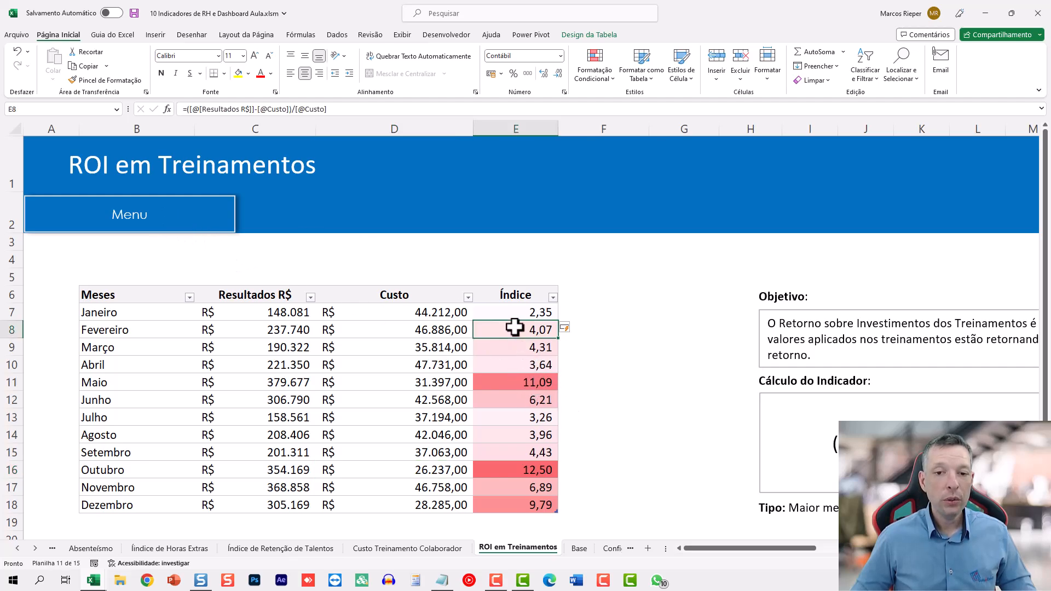
left_click(528, 384)
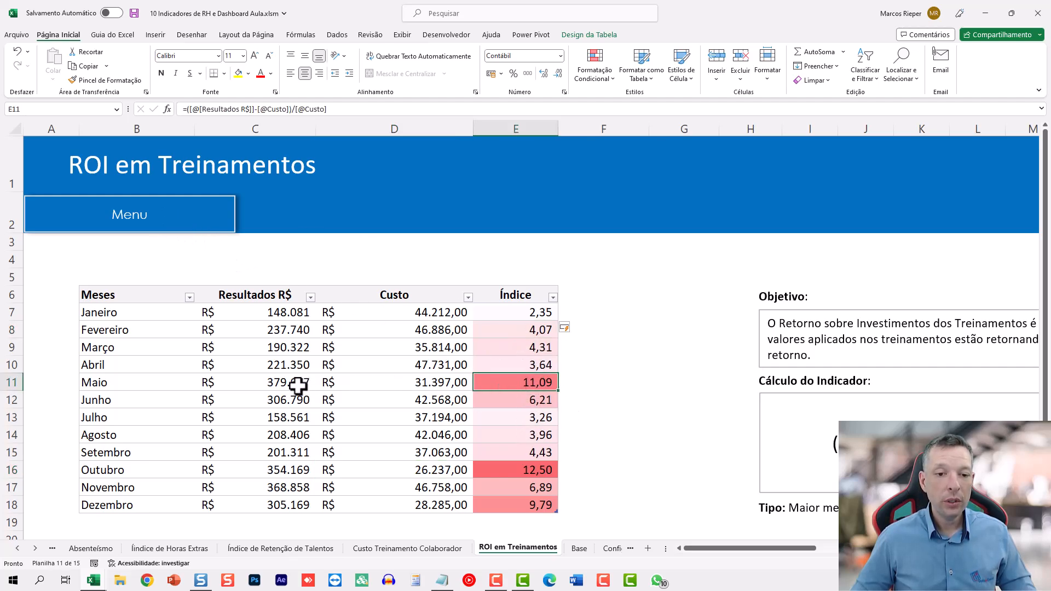
left_click_drag(274, 386, 381, 386)
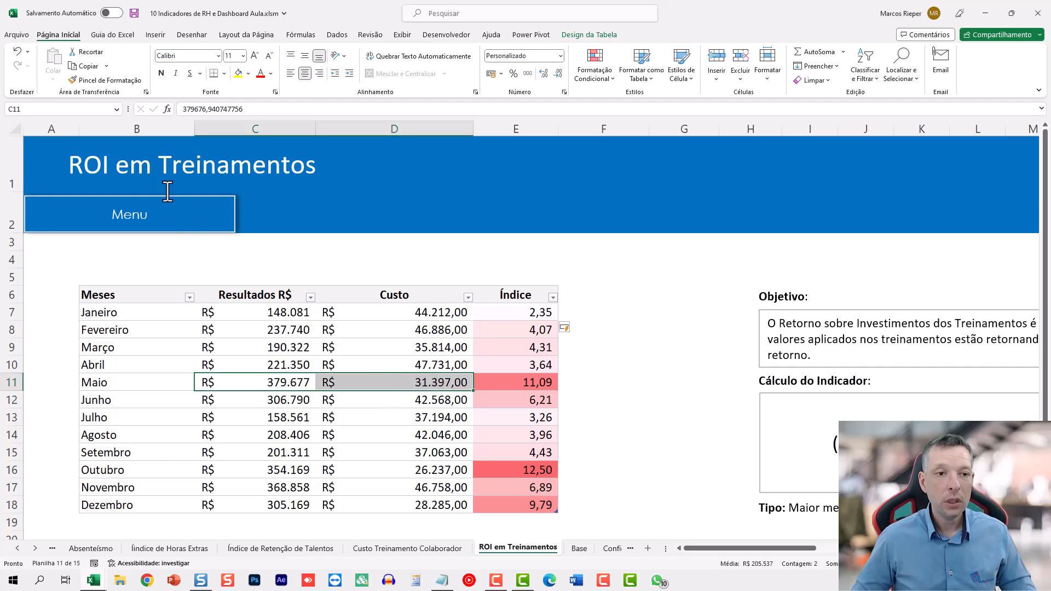
left_click(410, 255)
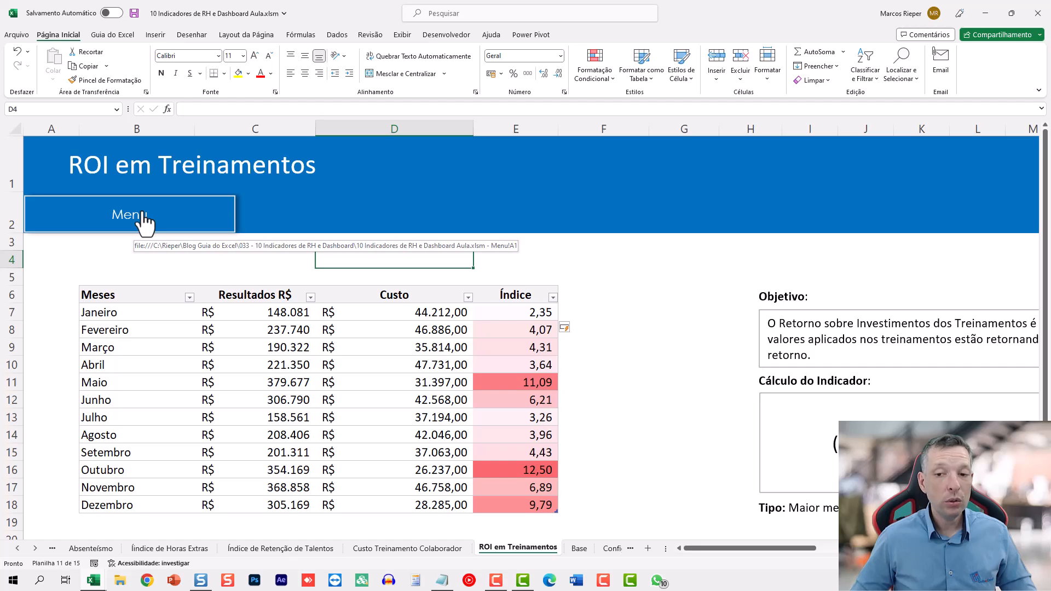
Return to the Menu sheet, open the Base sheet and go to its cell A1.
left_click(143, 216)
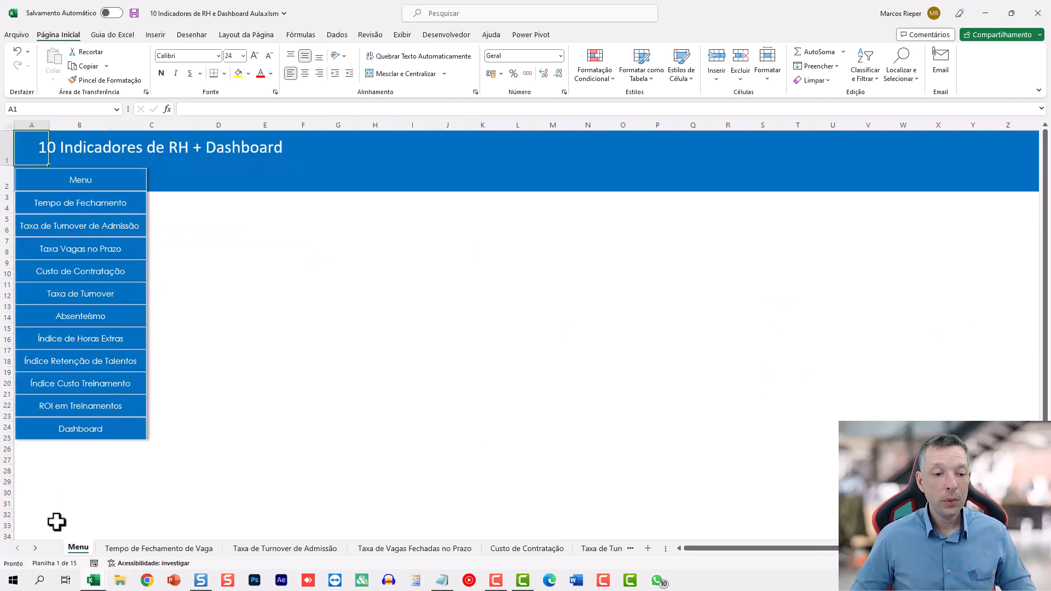
left_click(35, 547)
left_click(34, 547)
left_click(34, 547)
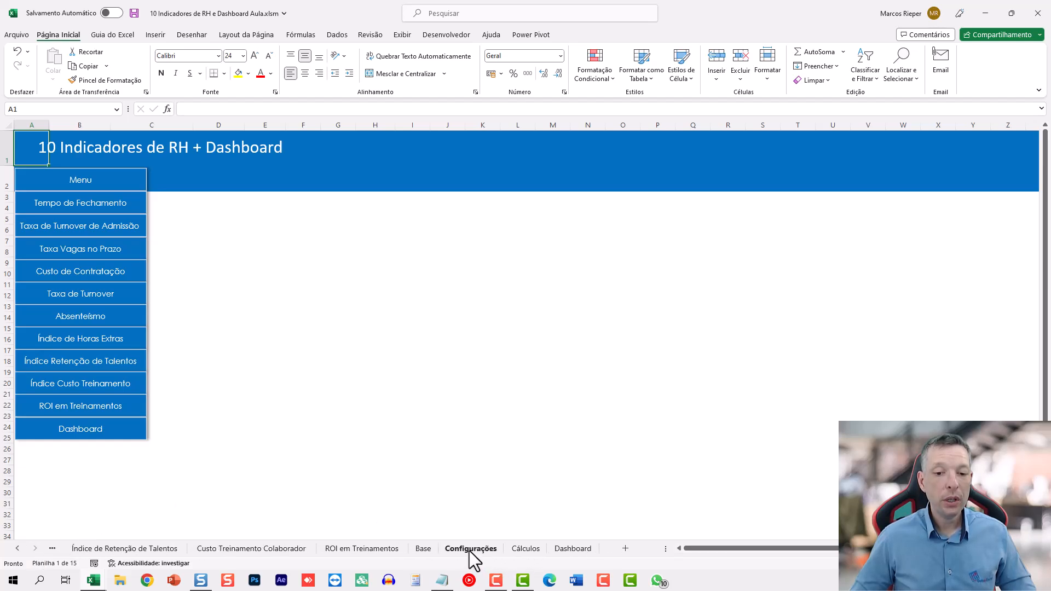
left_click(425, 549)
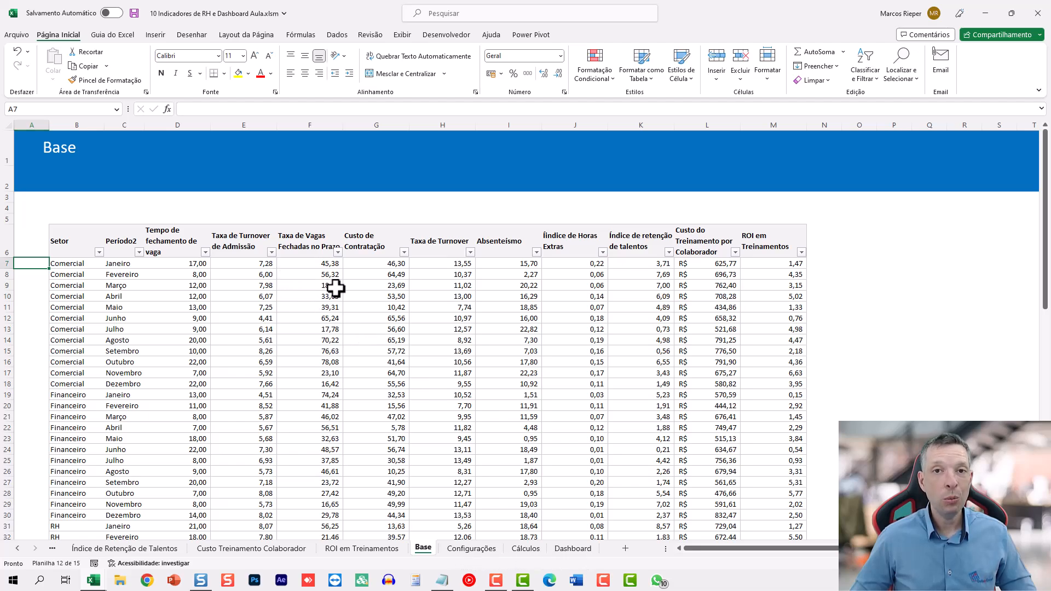
key("ctrl+Home")
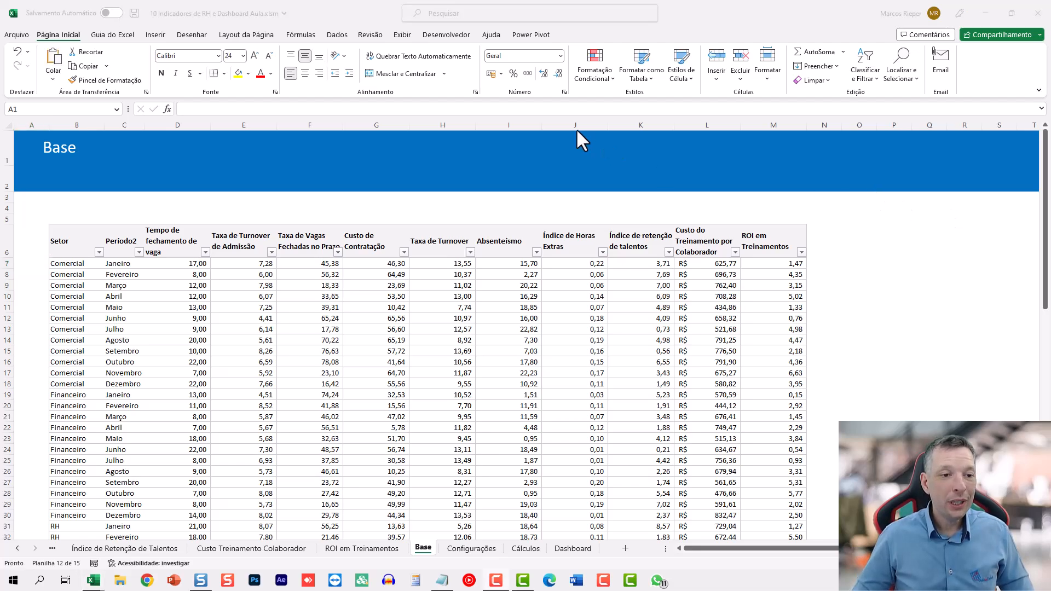
Examine the Base table's columns, from Setor and Período2 through each HR indicator to ROI em Treinamentos.
left_click(71, 243)
scroll(106, 262, "up", 3)
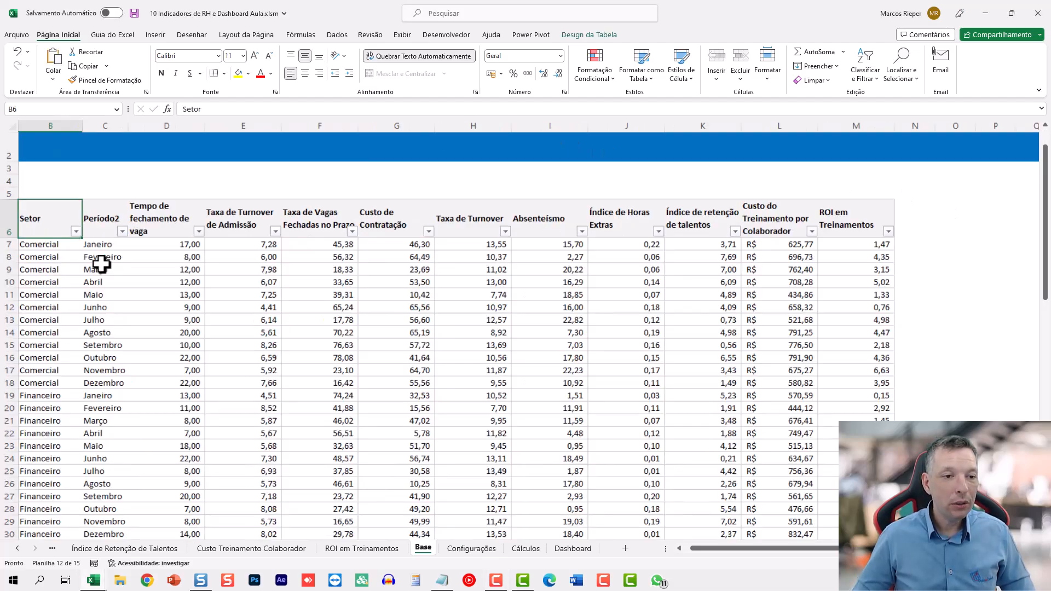
scroll(773, 556, "left", 1)
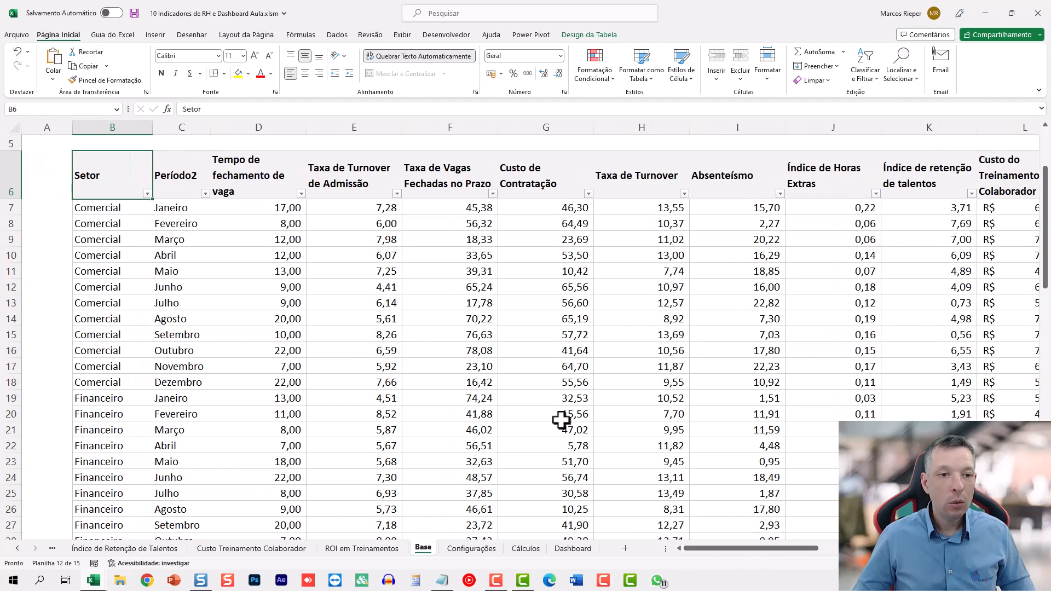
scroll(300, 295, "up", 2)
left_click(82, 269)
left_click(186, 277)
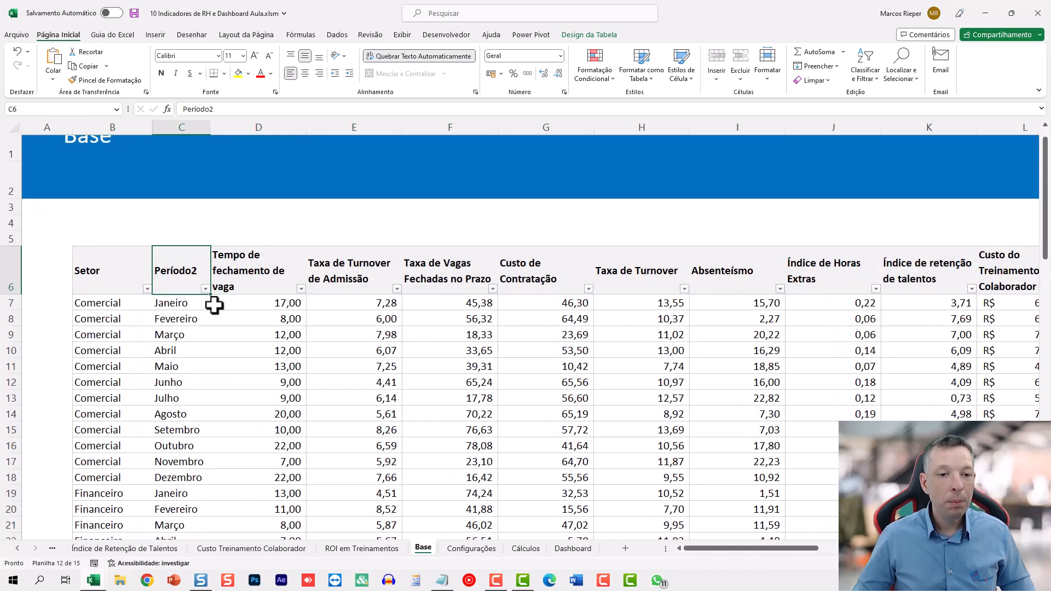
left_click(278, 274)
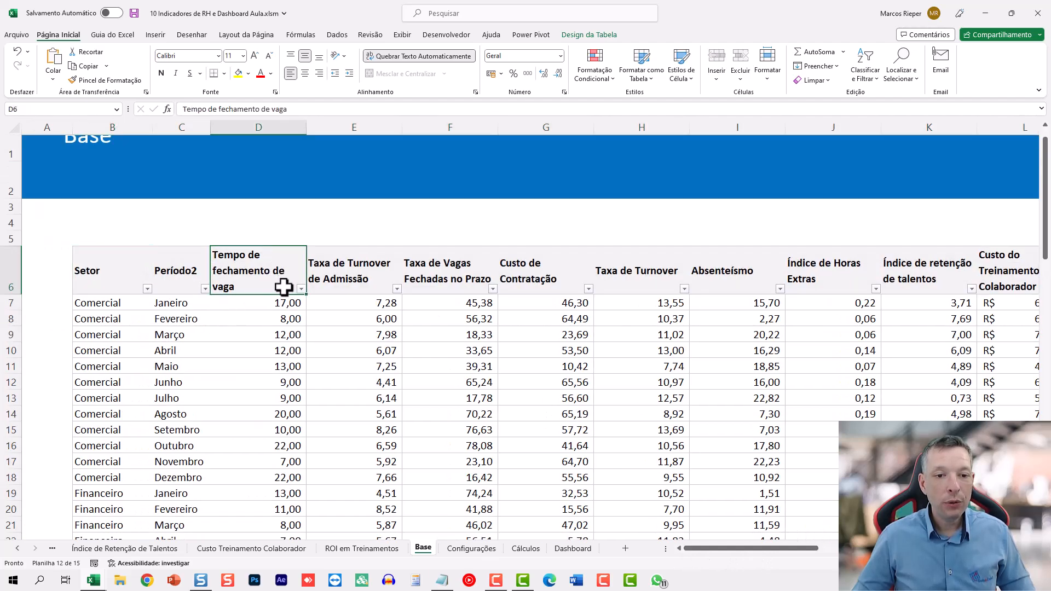
left_click_drag(274, 304, 257, 461)
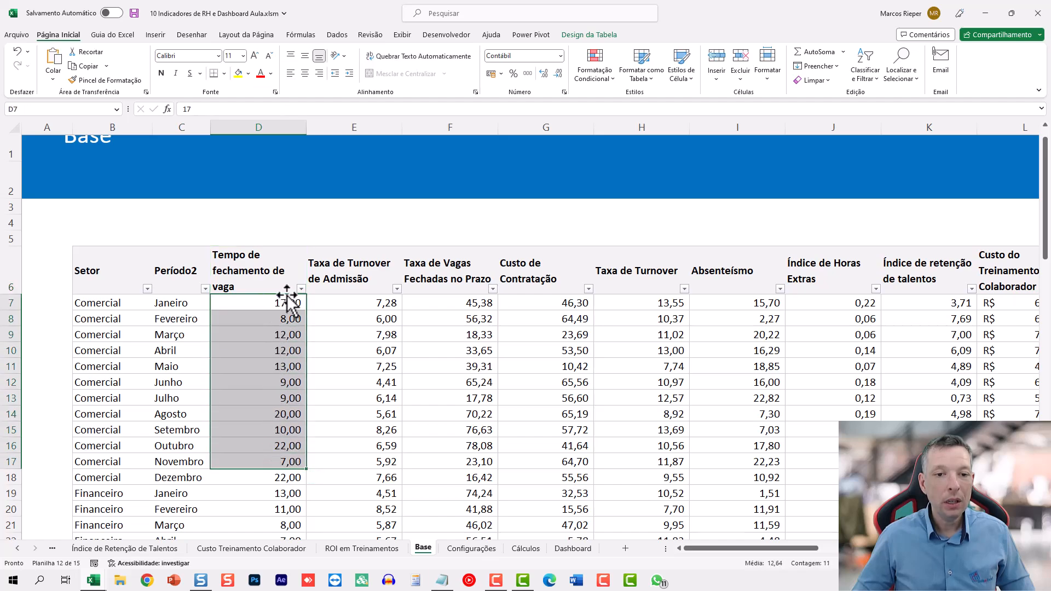
left_click(268, 268)
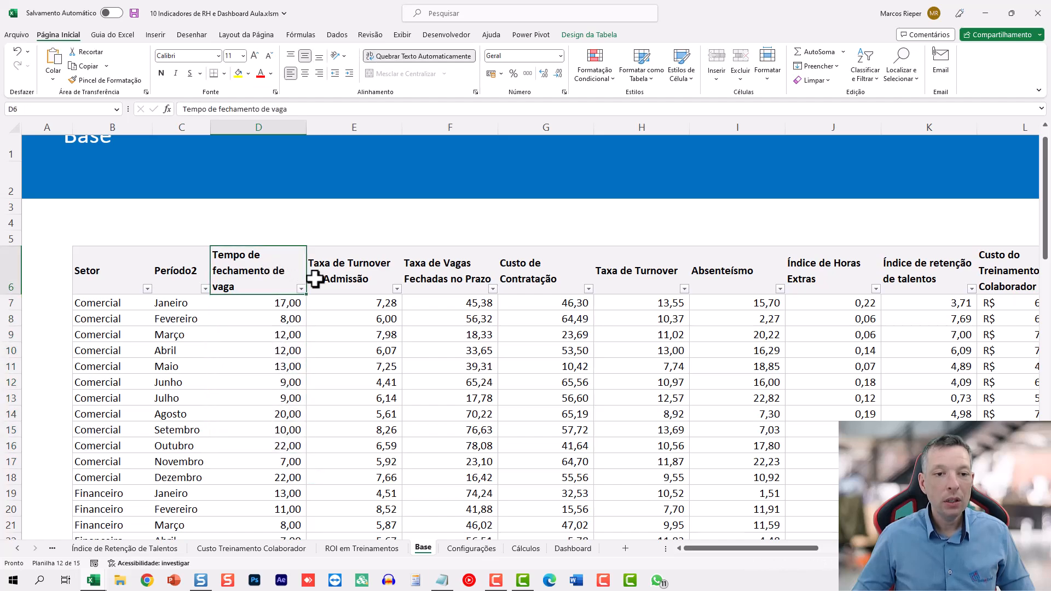
left_click(350, 276)
left_click(457, 280)
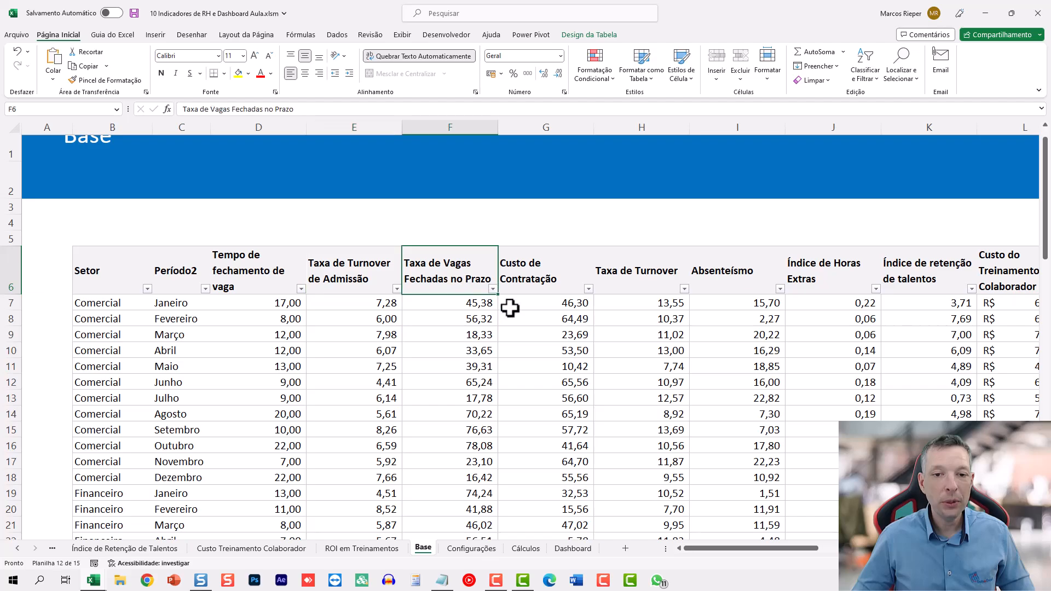
left_click_drag(725, 552, 757, 551)
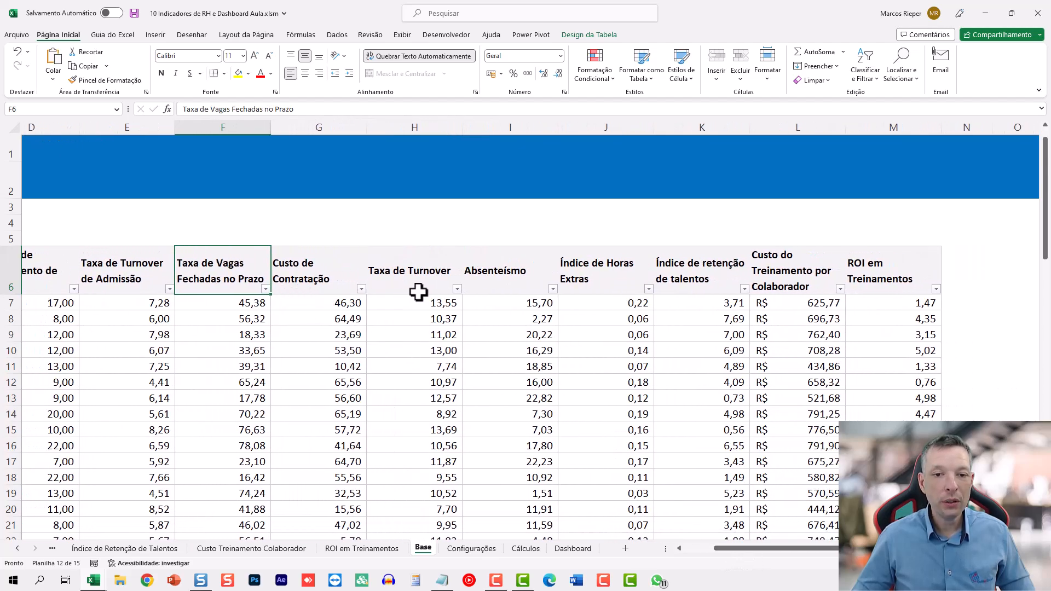
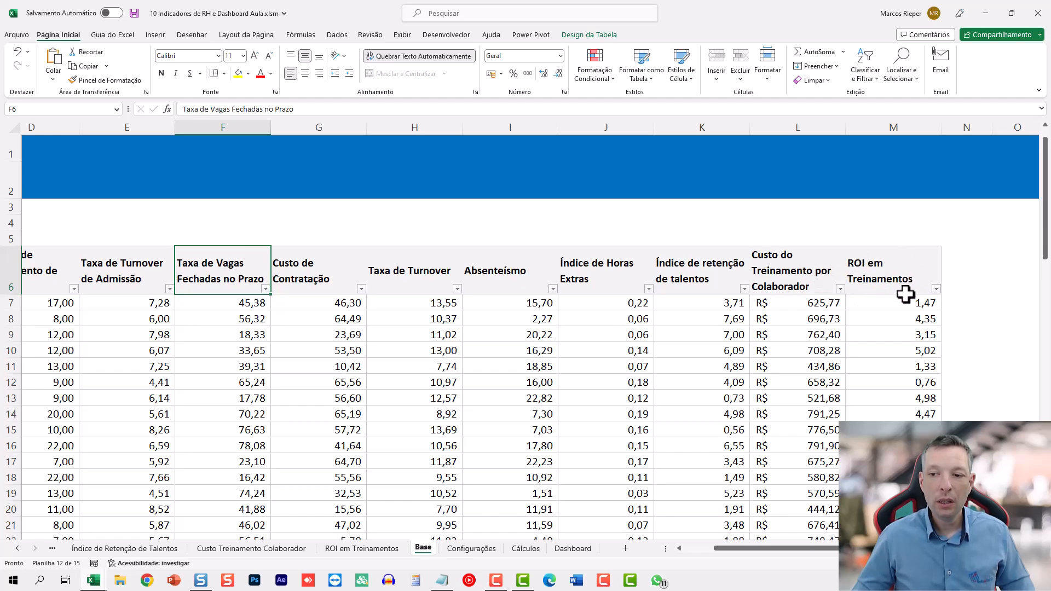
left_click_drag(813, 552, 783, 551)
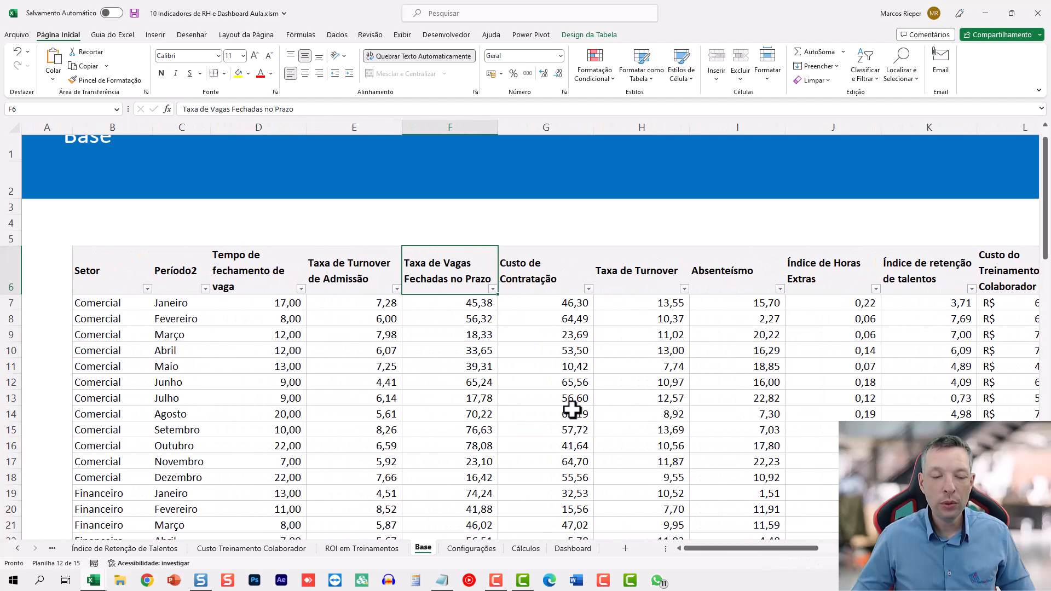
Examine how the Base table repeats the months for the sectors Comercial, Financeiro, RH and Contabilidade.
scroll(504, 348, "down", 3, "ctrl")
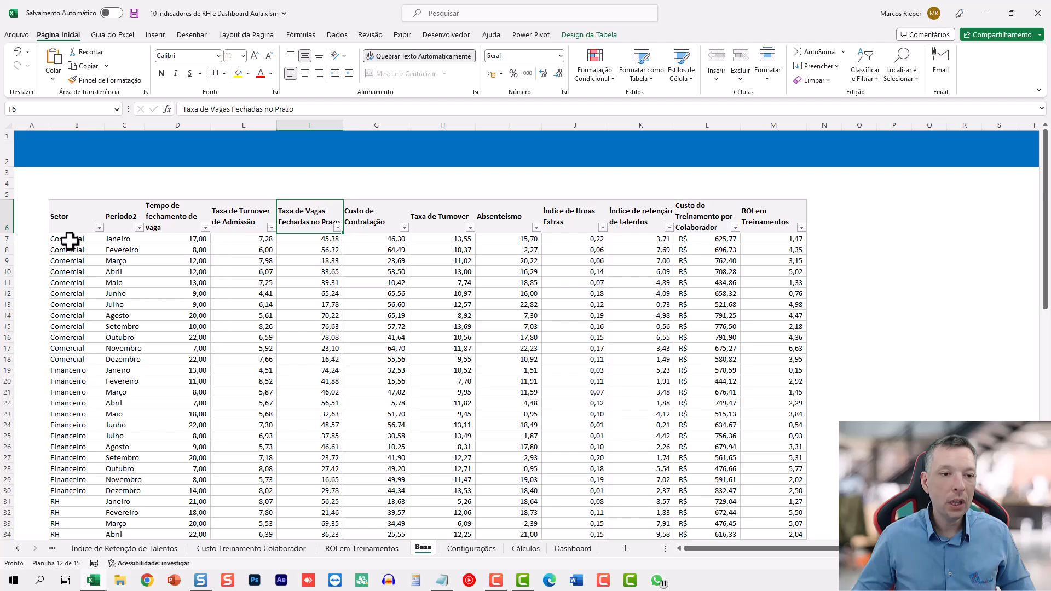
left_click_drag(69, 240, 113, 357)
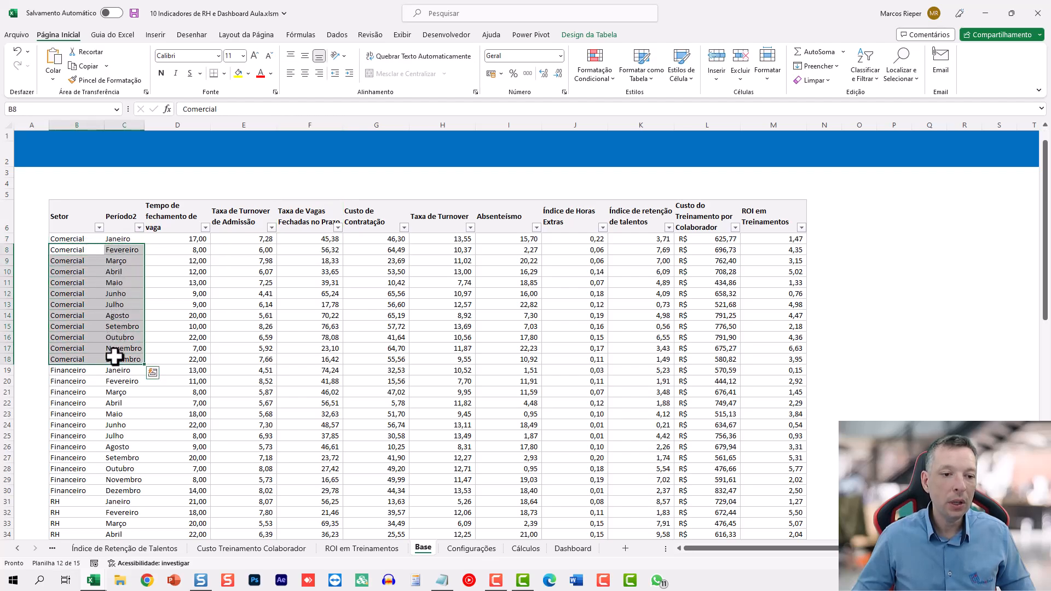
left_click(66, 370)
scroll(122, 375, "down", 2)
scroll(129, 375, "up", 1, "ctrl")
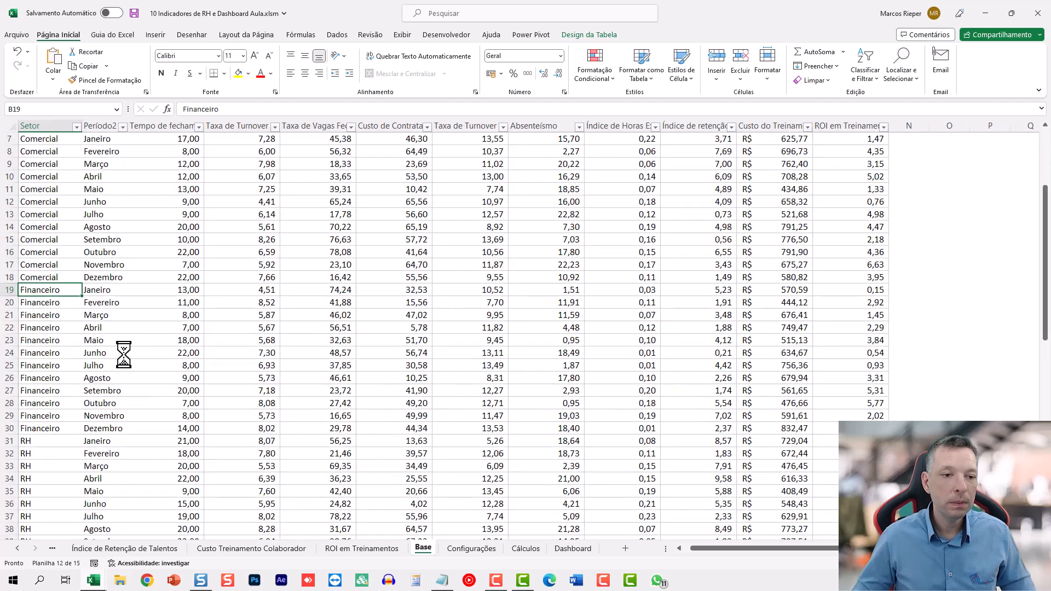
left_click_drag(760, 548, 687, 542)
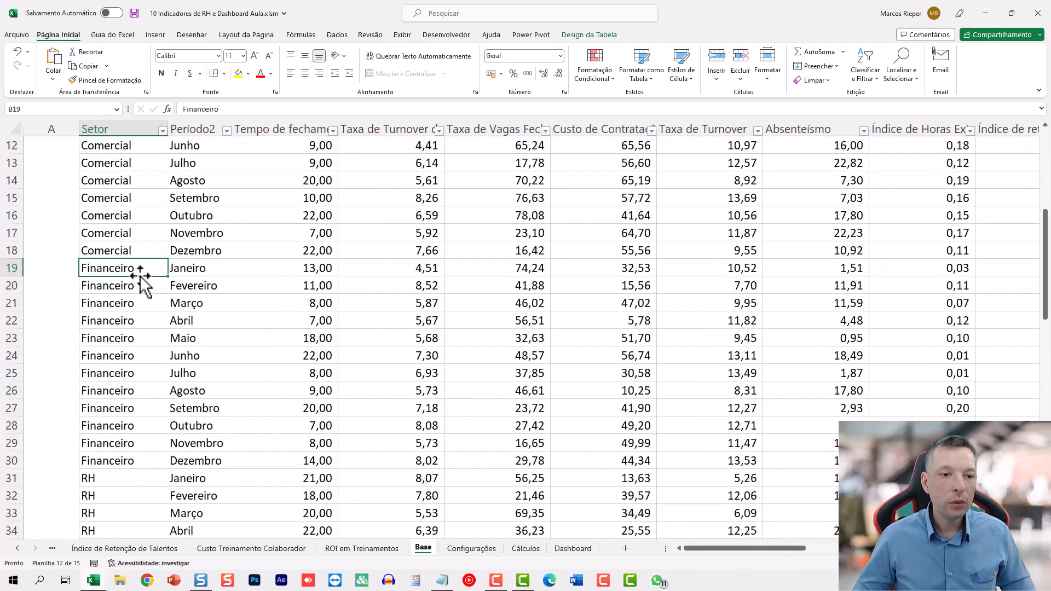
left_click_drag(122, 270, 186, 460)
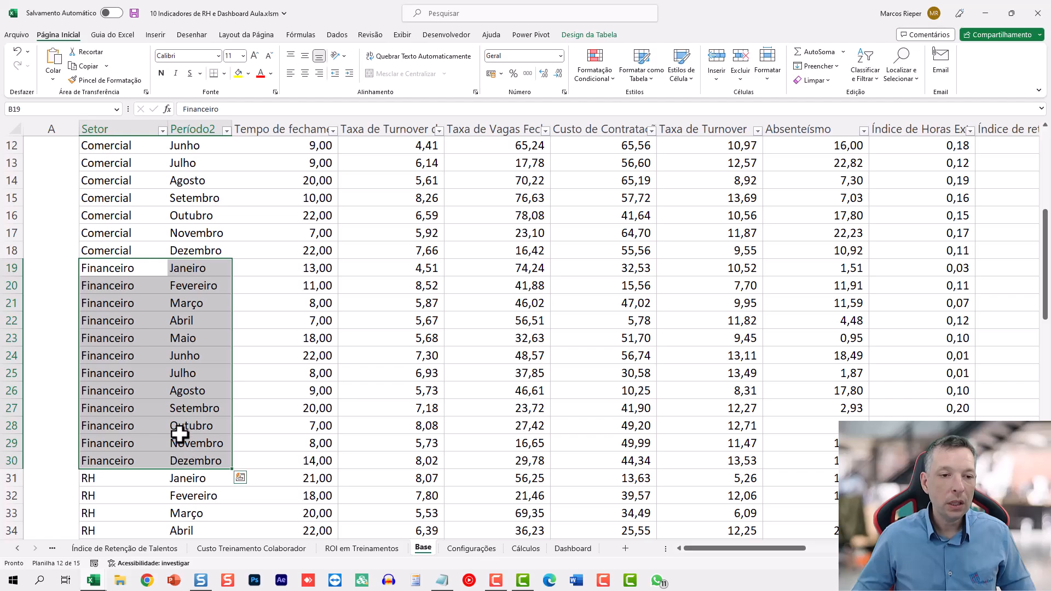
scroll(178, 429, "down", 3)
left_click_drag(105, 319, 186, 514)
scroll(203, 444, "down", 4)
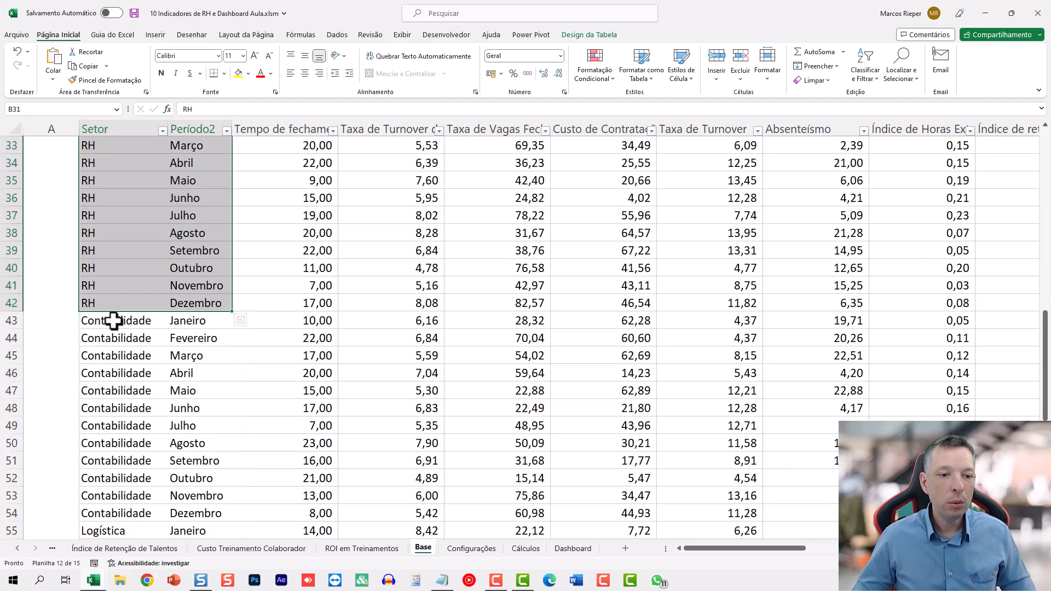
left_click_drag(112, 319, 203, 513)
scroll(237, 420, "up", 11)
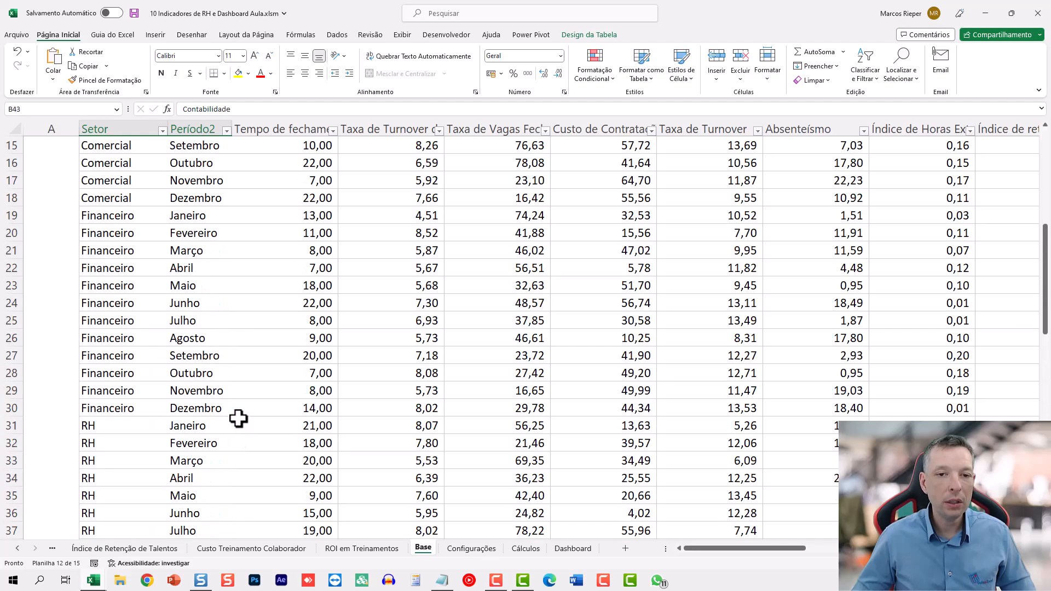
Open the Configurações sheet and select its indicator list in B7:B16, from Tempo de fechamento de vaga to ROI em Treinamentos.
scroll(278, 371, "down", 3, "ctrl")
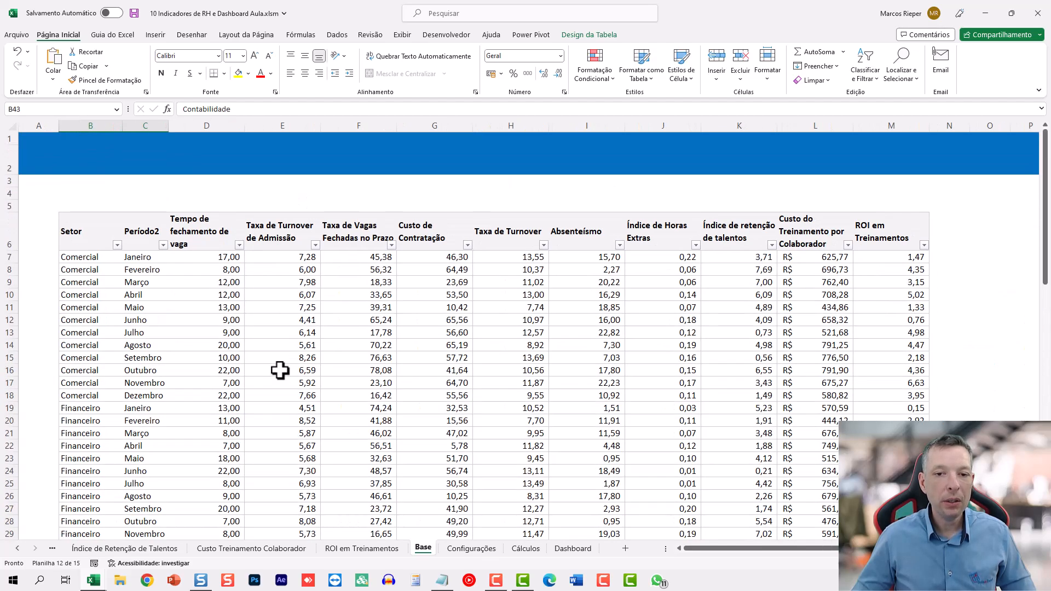
scroll(278, 371, "up", 1)
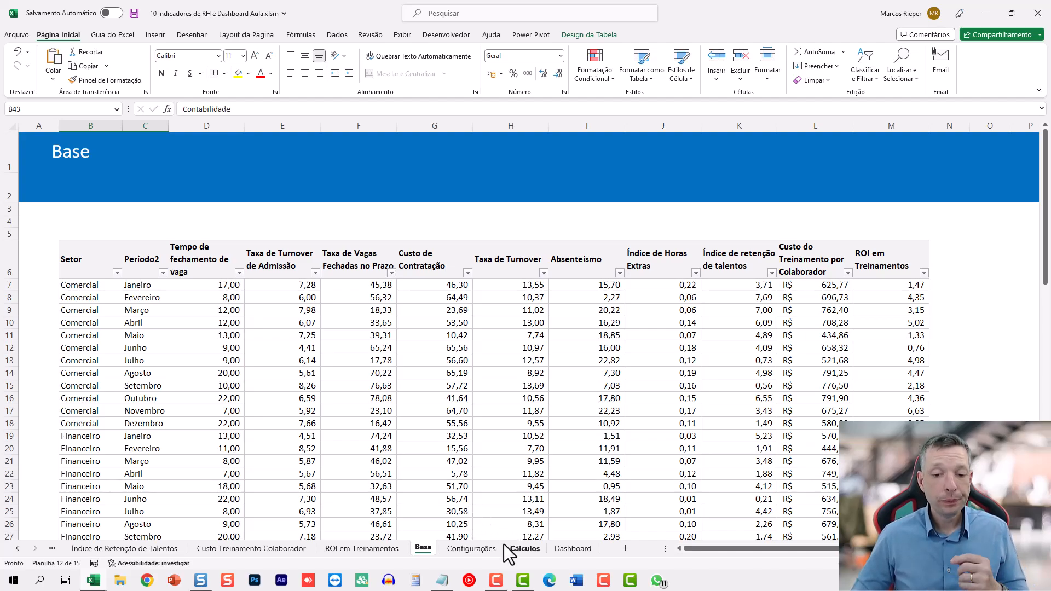
left_click(484, 550)
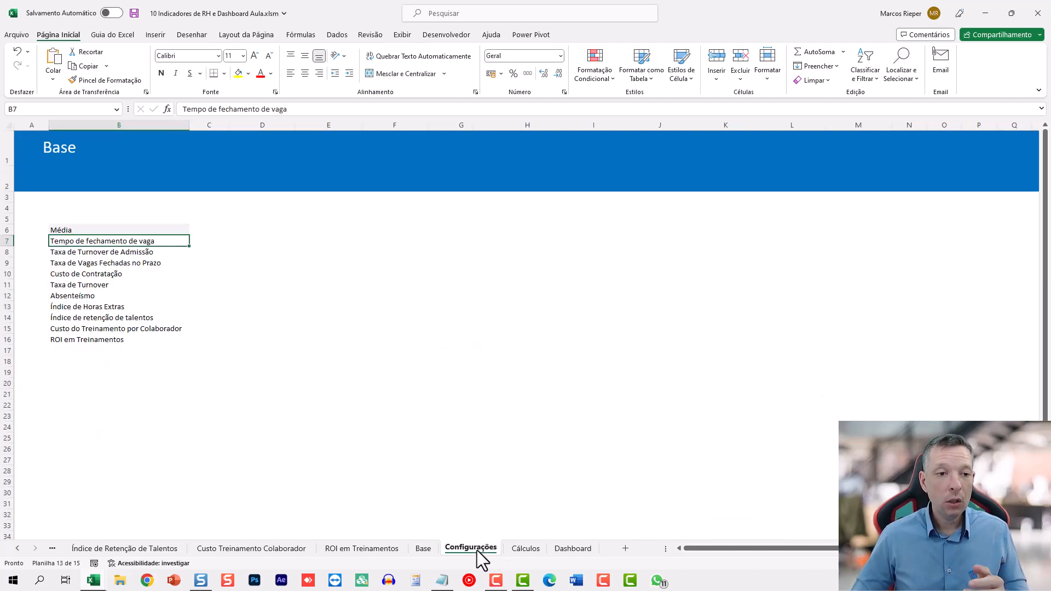
left_click(271, 292)
scroll(256, 329, "up", 4)
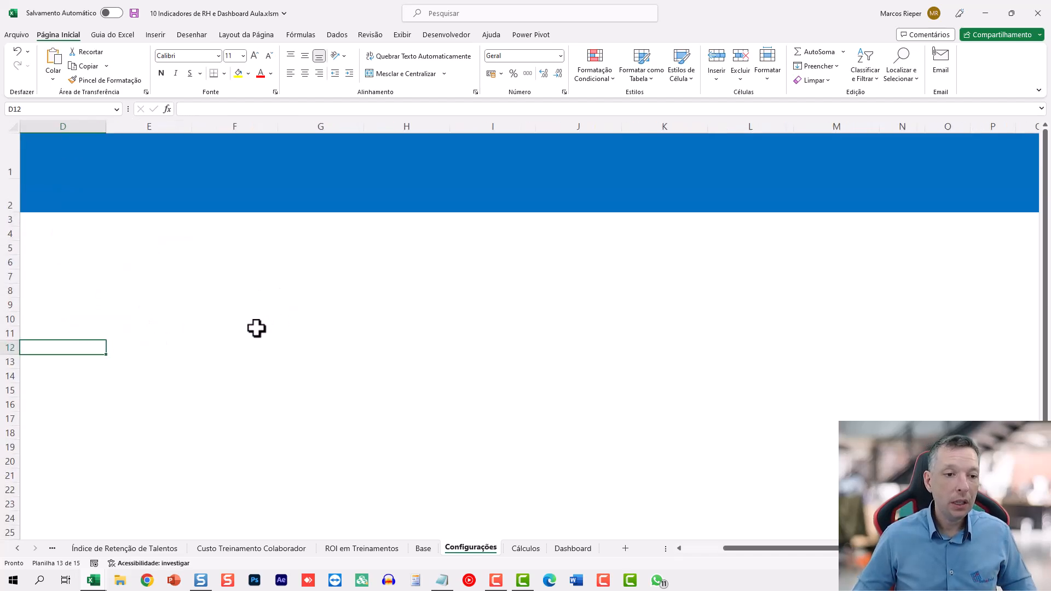
left_click_drag(713, 549, 690, 552)
scroll(441, 422, "down", 1)
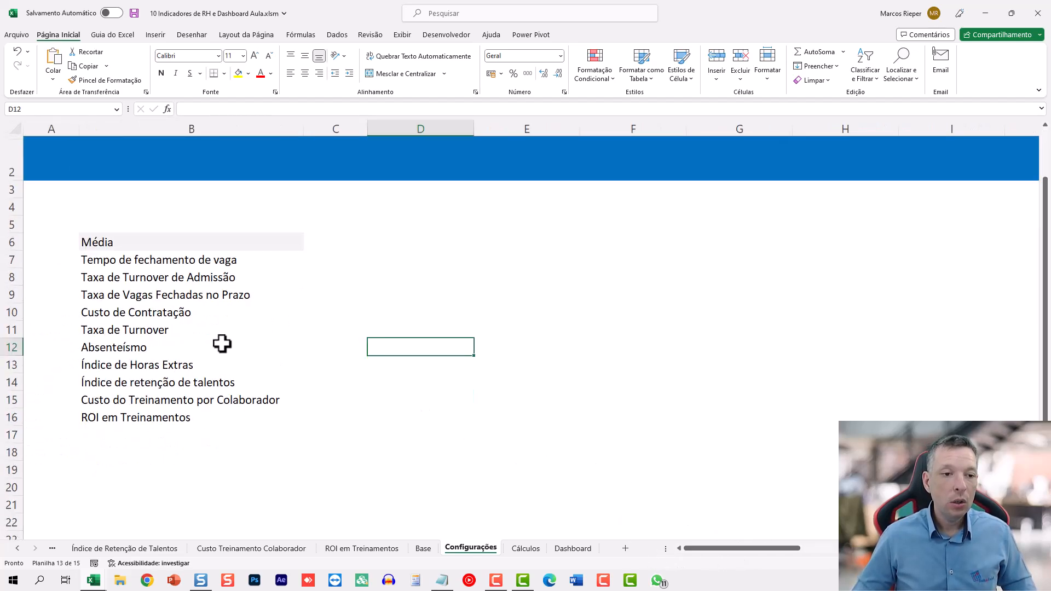
left_click_drag(125, 259, 103, 418)
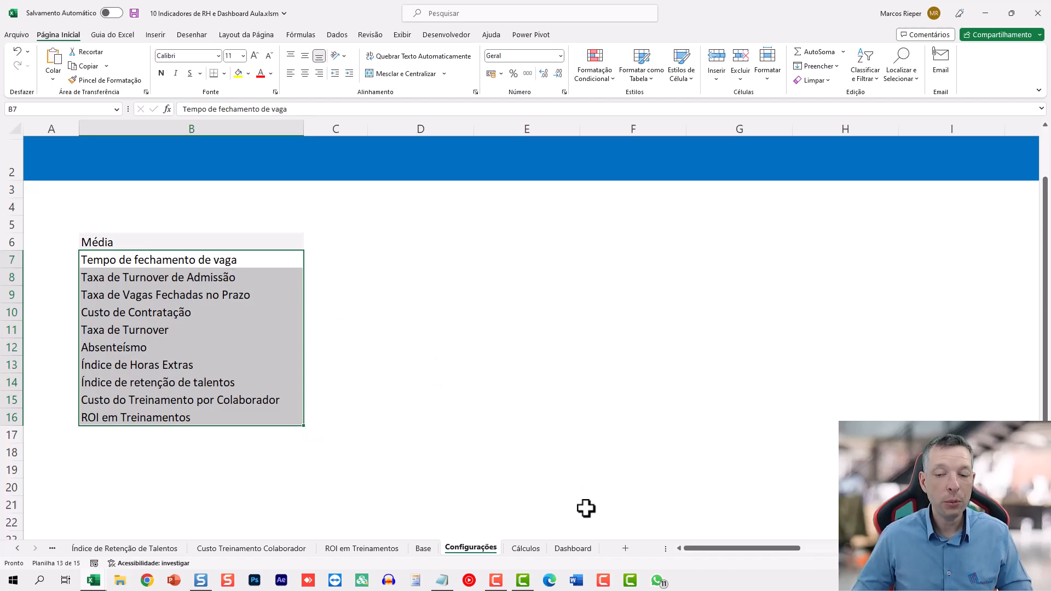
Check the Análise por mês area of the Cálculos sheet and open the Dashboard sheet.
left_click(525, 548)
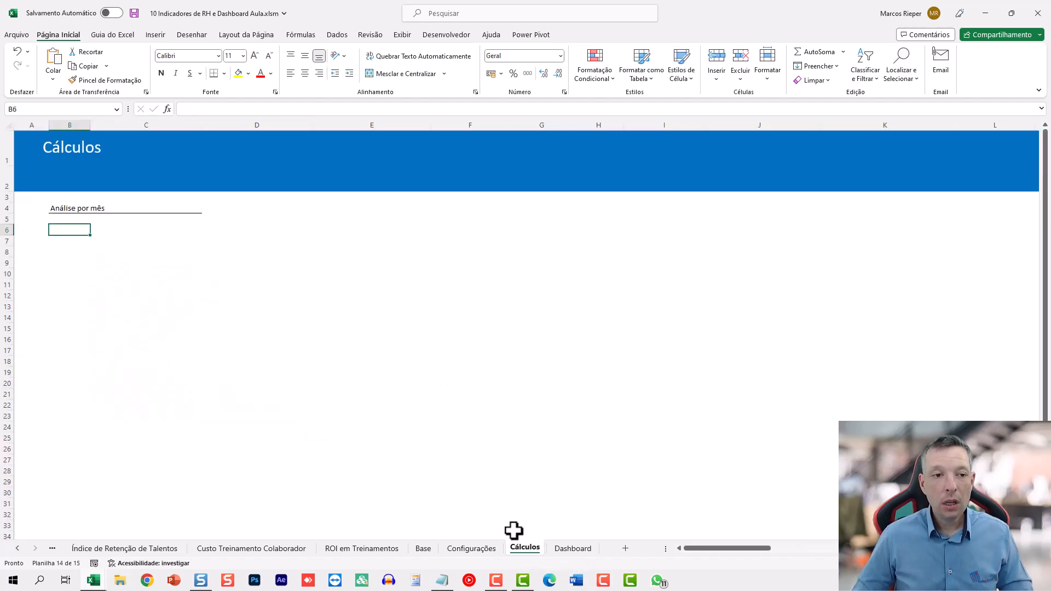
left_click_drag(707, 547, 608, 556)
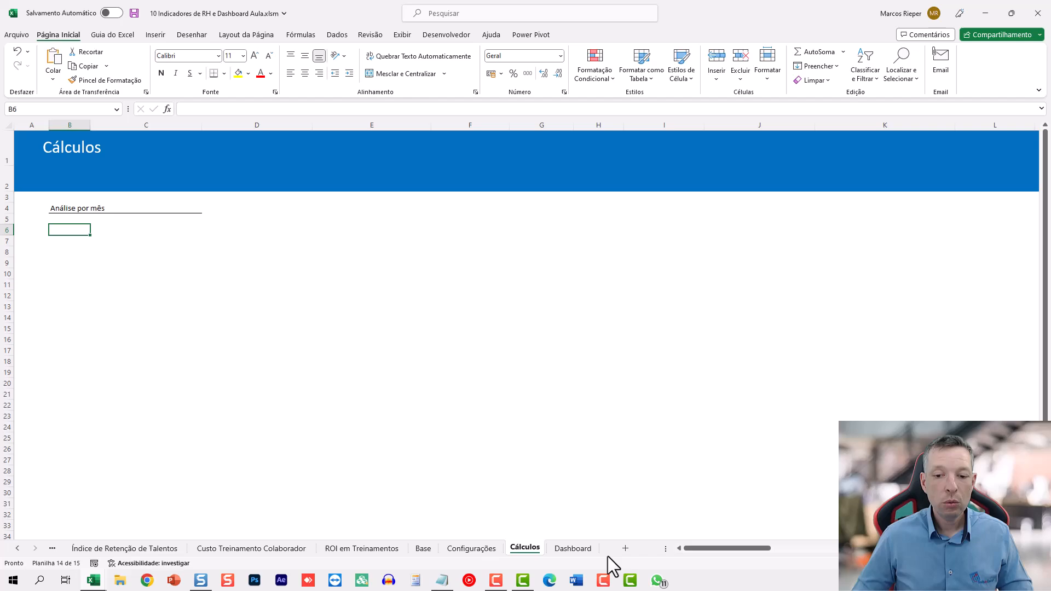
left_click(569, 548)
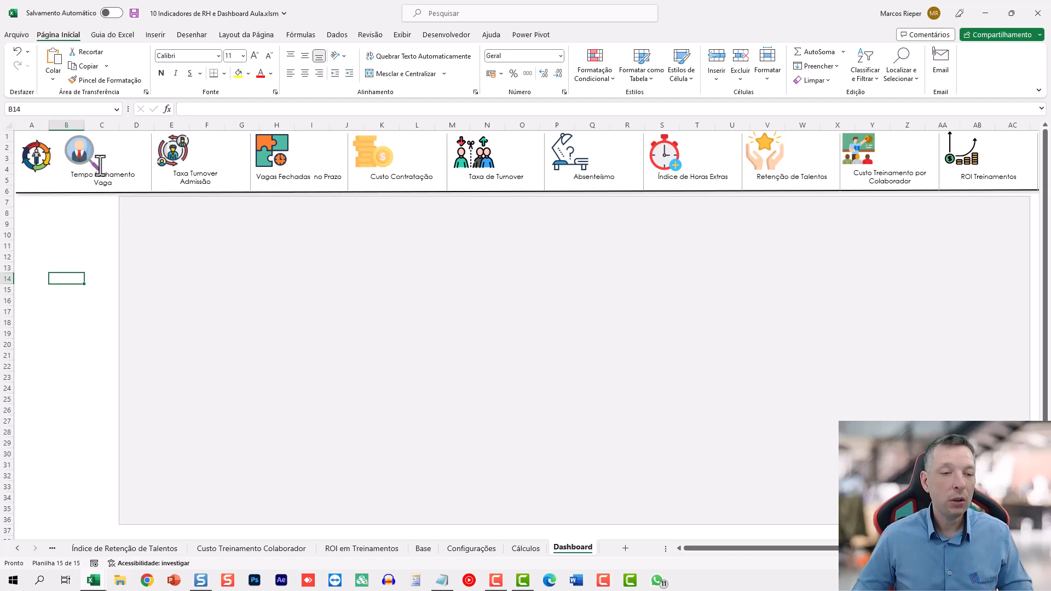
left_click(131, 215)
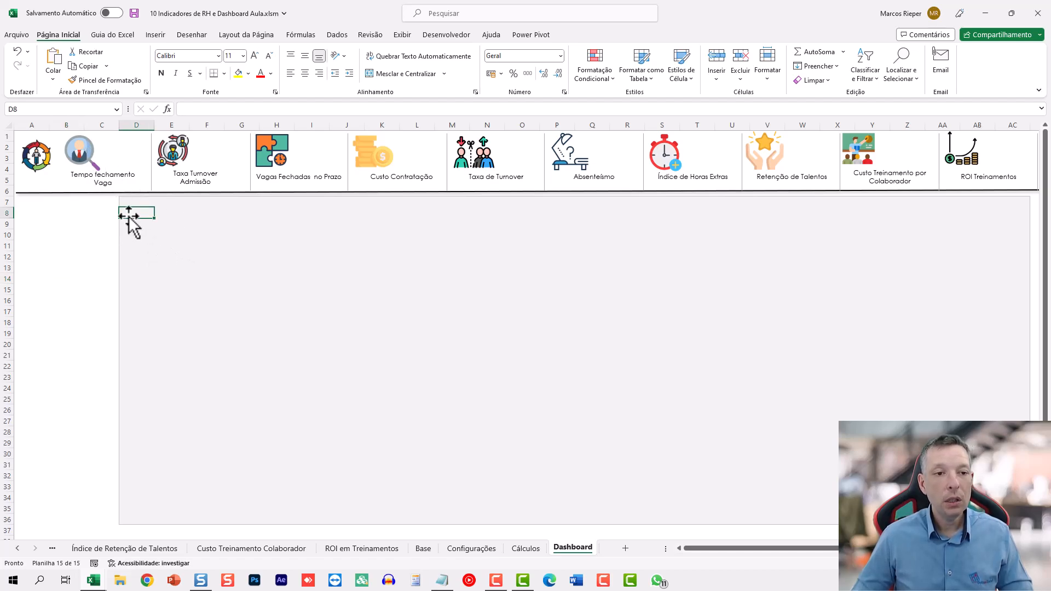
Apply an outline border to the range D7:AC36 of the Dashboard sheet, below the row of indicator icons.
left_click(126, 194)
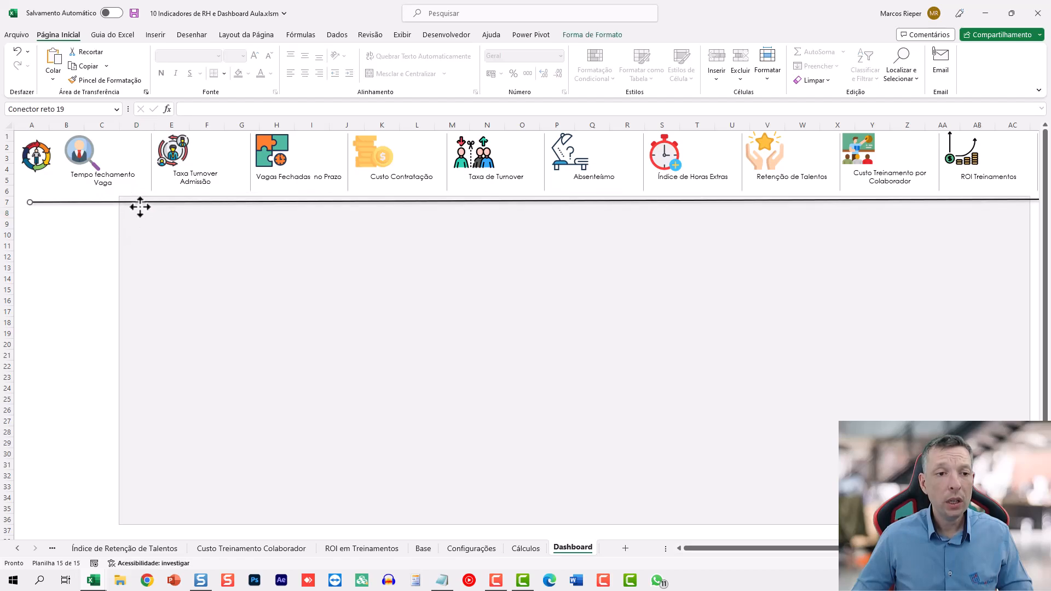
left_click_drag(124, 202, 1017, 519)
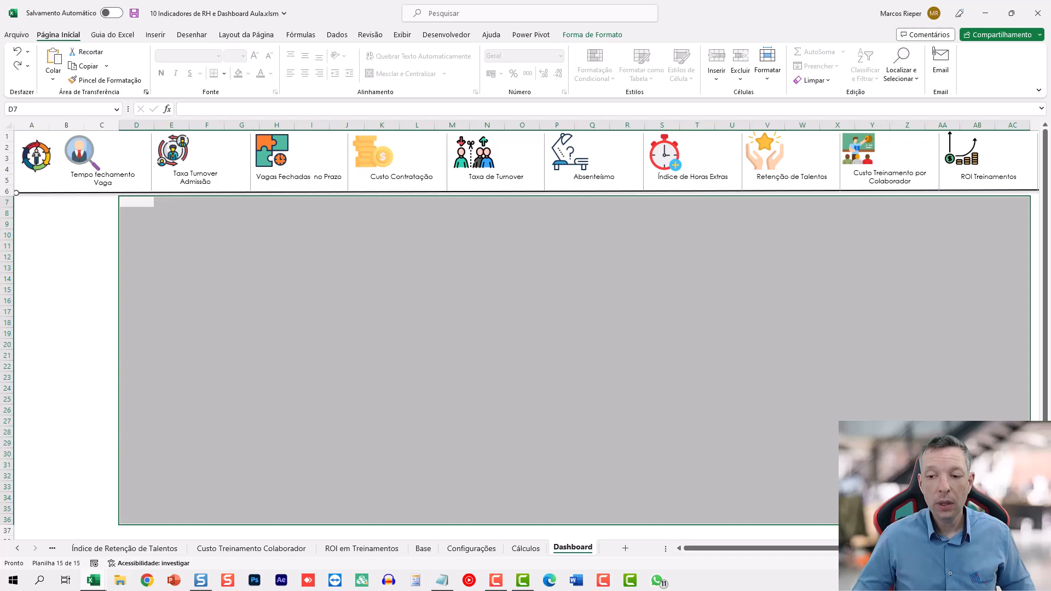
key("ctrl+1")
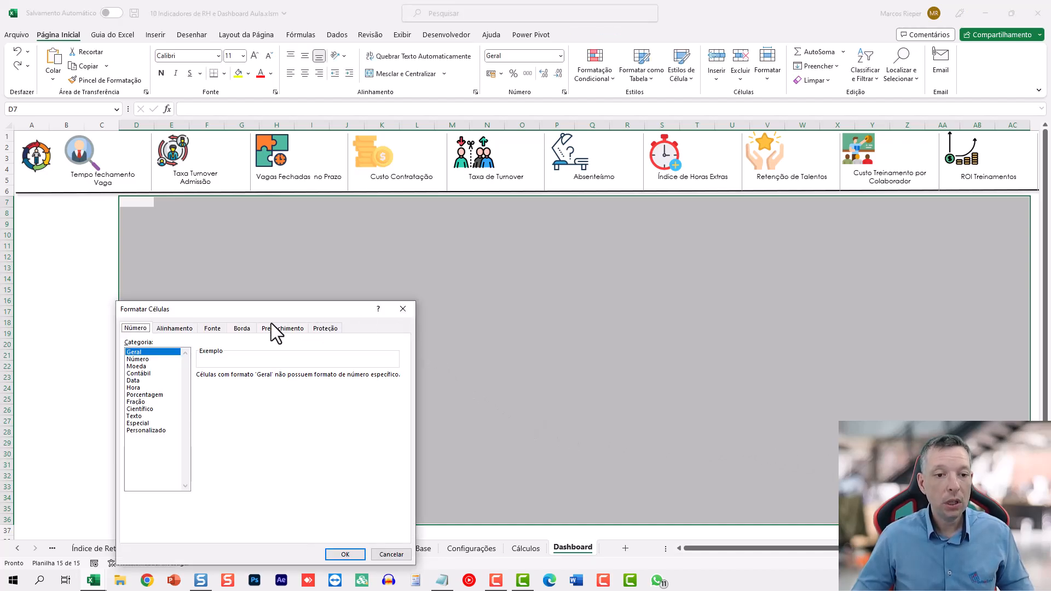
left_click_drag(265, 311, 291, 218)
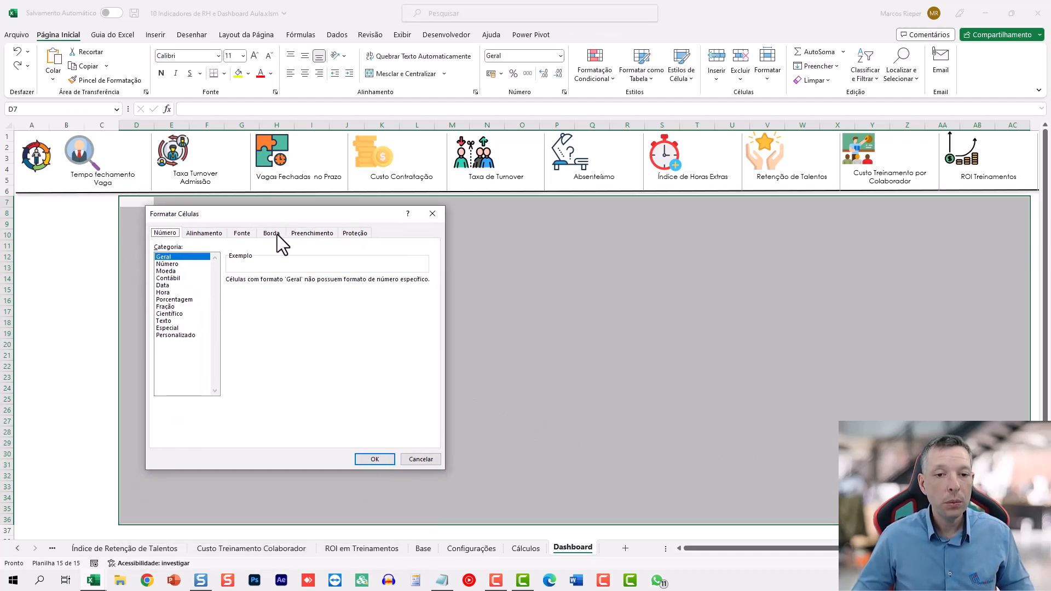
left_click(304, 232)
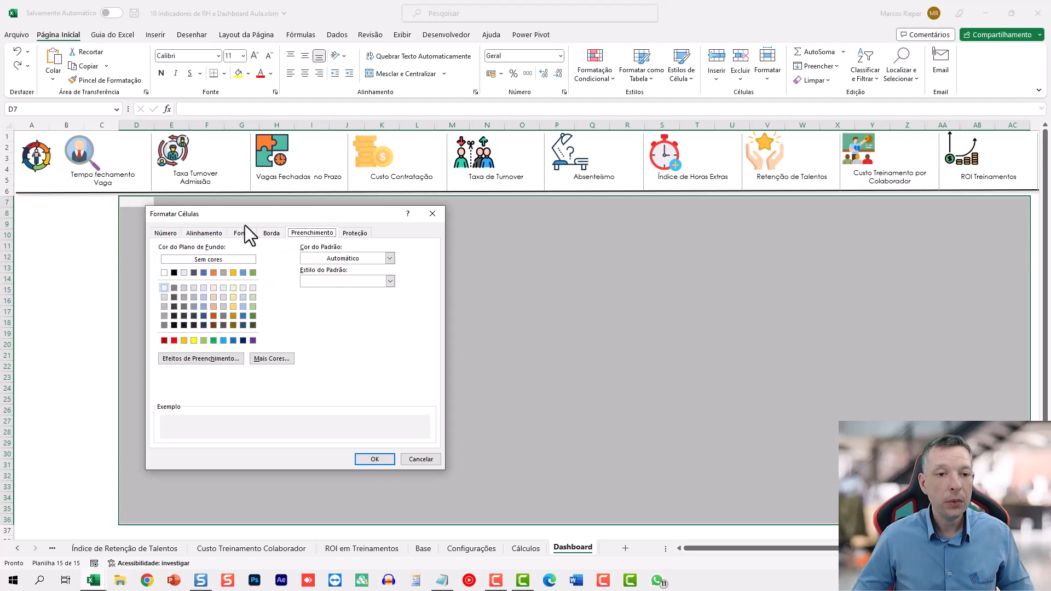
left_click(271, 233)
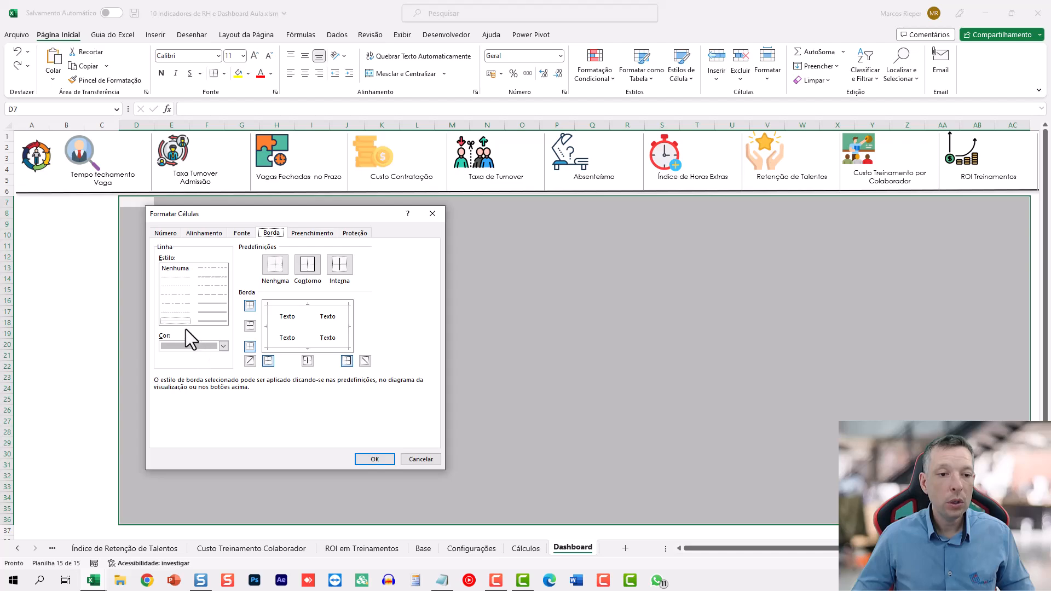
left_click(311, 270)
key("Return")
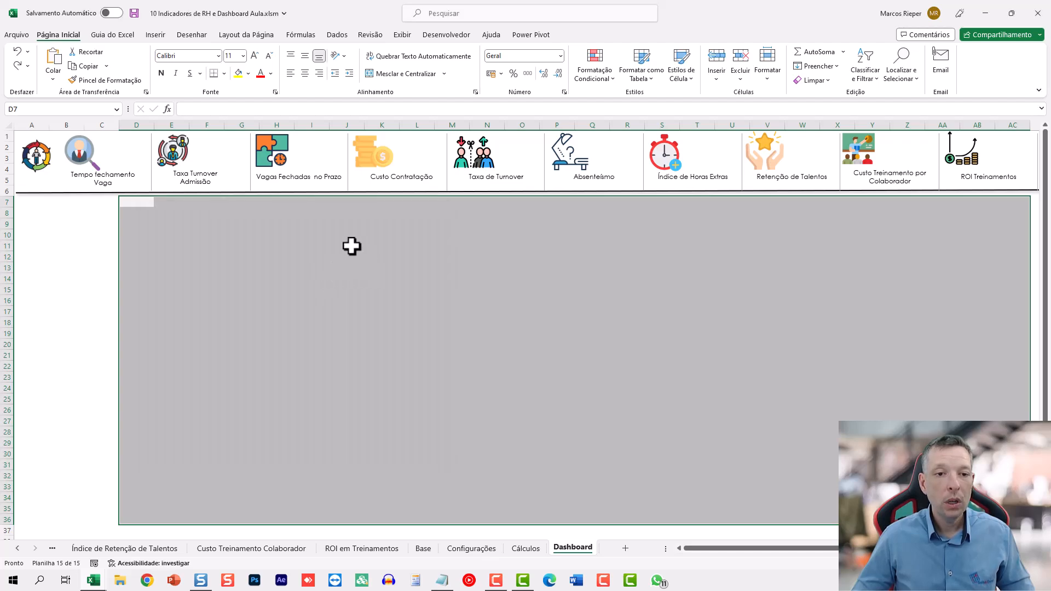
left_click(77, 258)
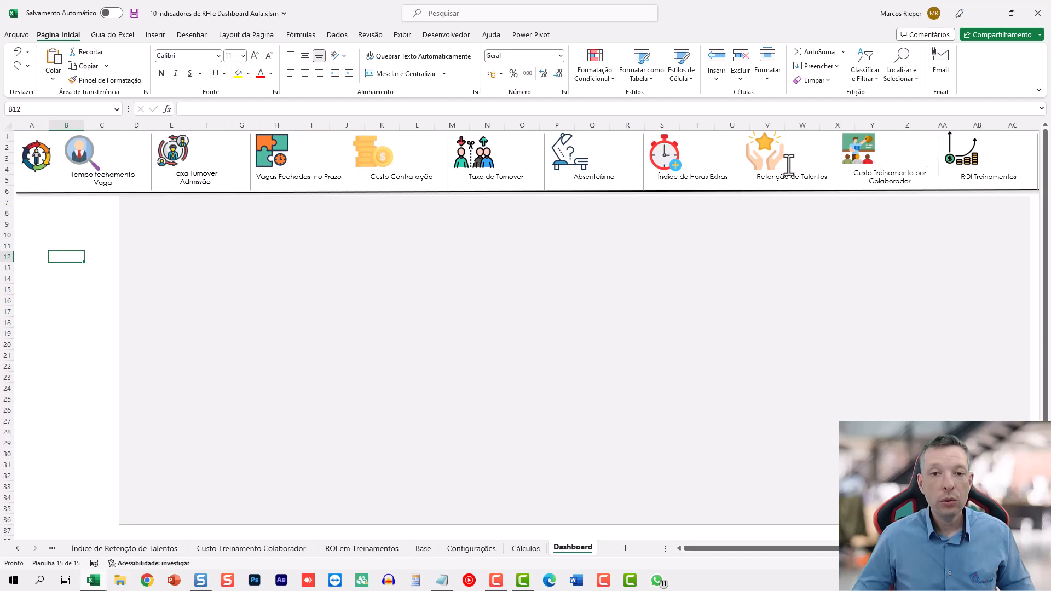
Insert a text box reading "Tempo fechamento Vaga" below the first indicator heading, around B11:D12.
left_click(96, 178)
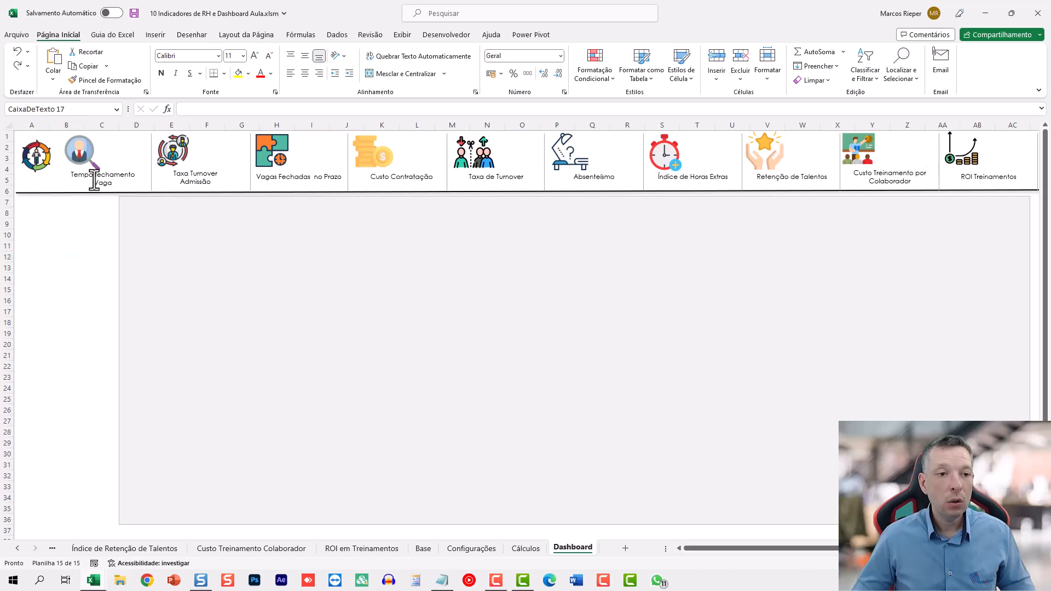
left_click(107, 234)
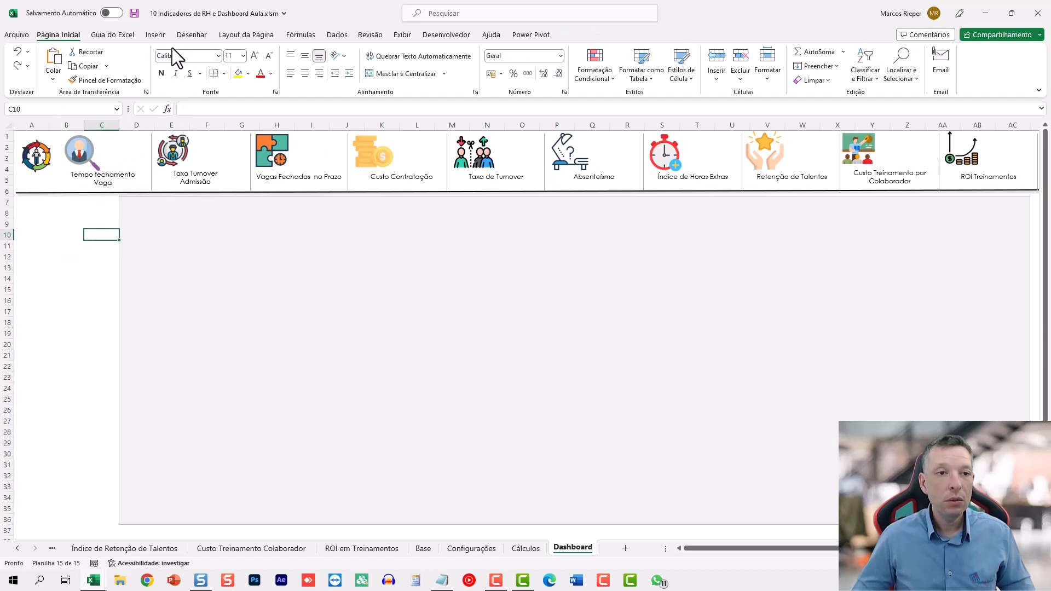
left_click(155, 35)
left_click(754, 76)
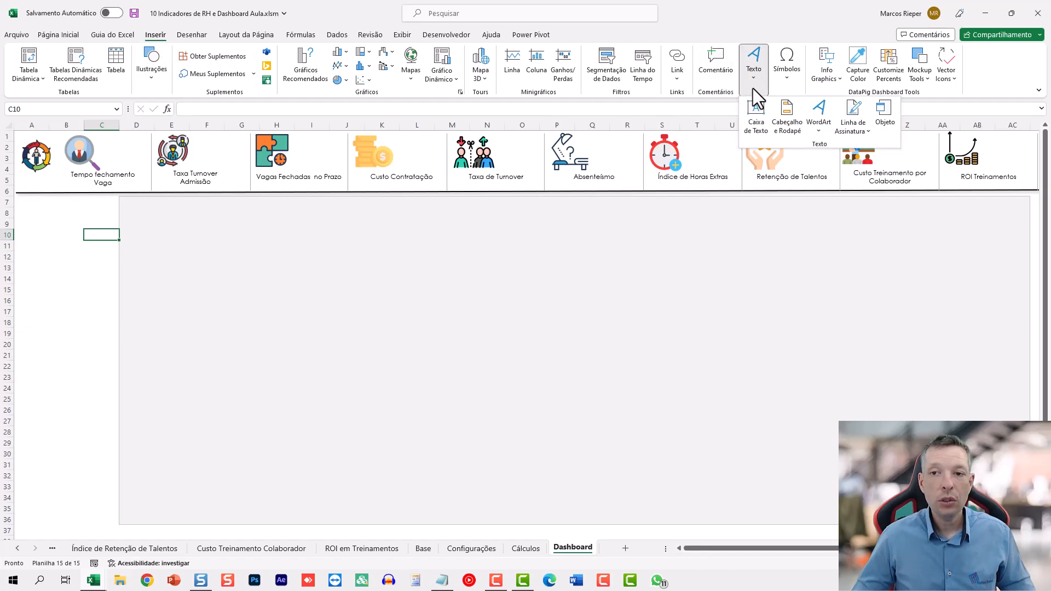
left_click(752, 124)
left_click_drag(63, 238, 138, 264)
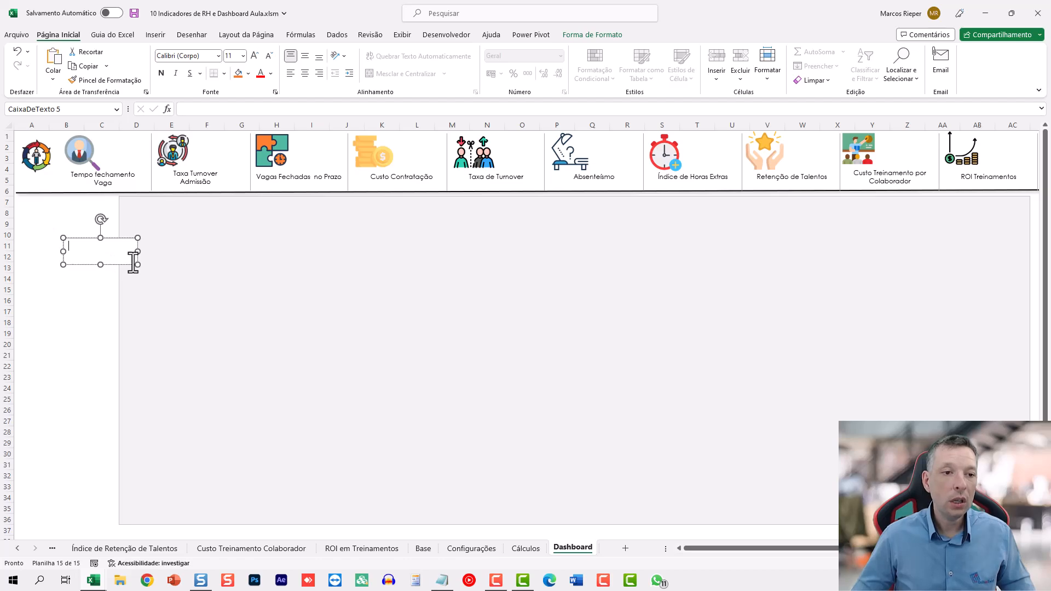
type("Tempo fechament")
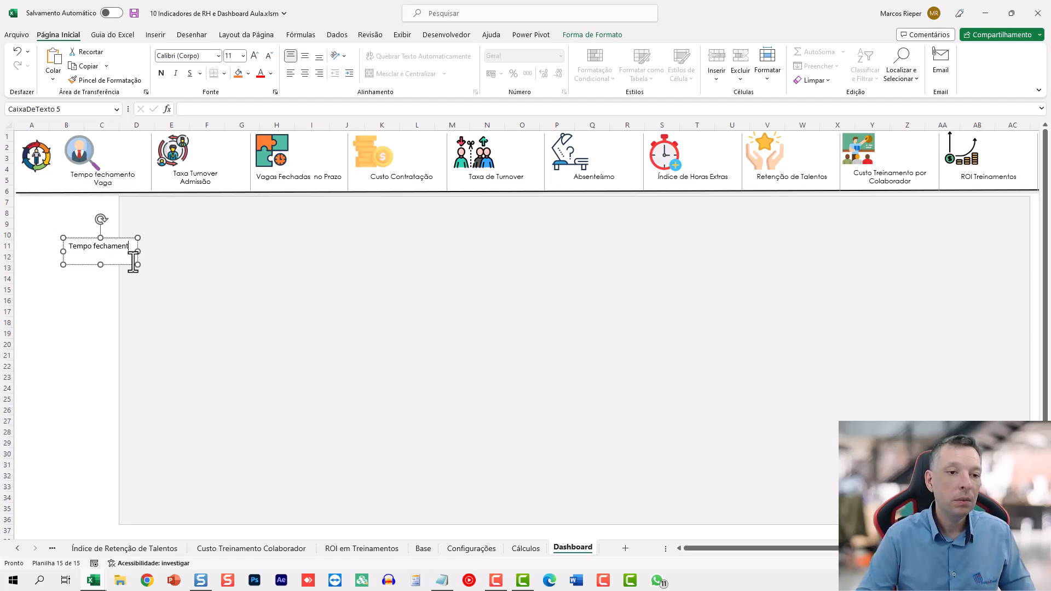
type("o Vaga")
left_click(141, 301)
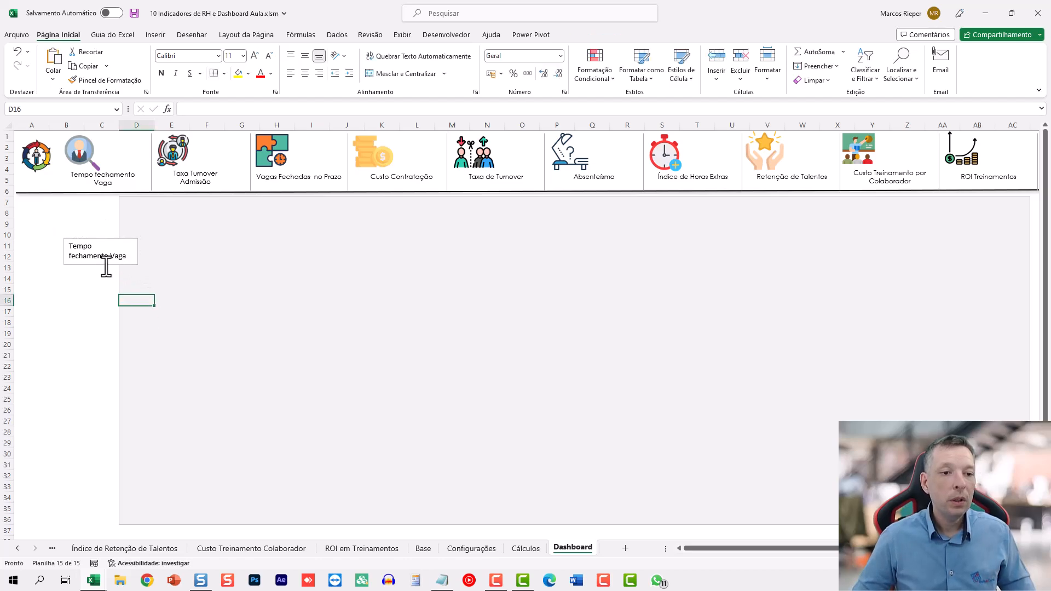
Set the new text box's font to Century Gothic and centre its text vertically and horizontally.
left_click(101, 265)
left_click(110, 265)
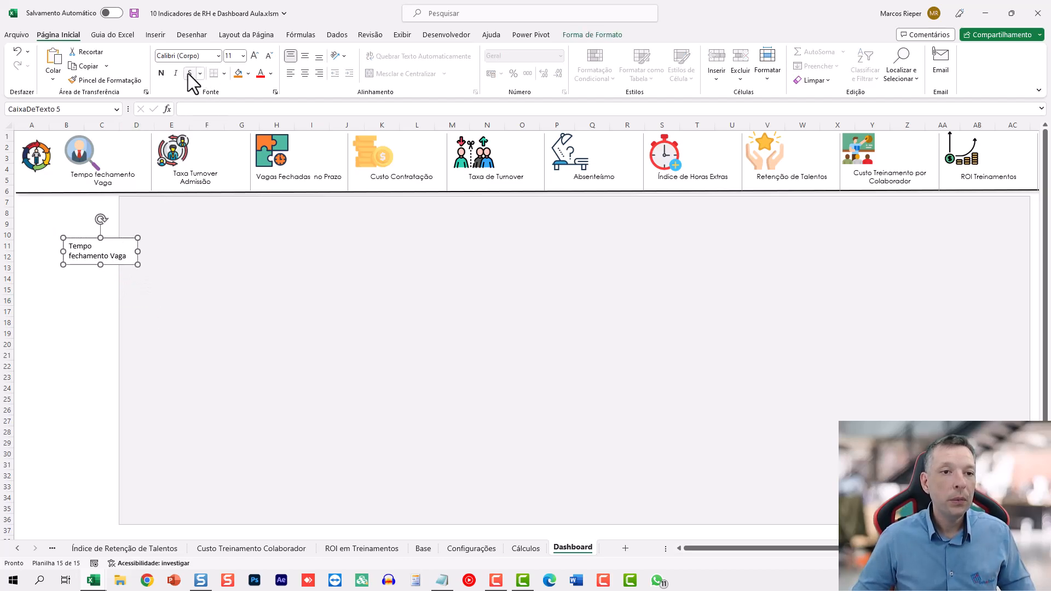
left_click(300, 54)
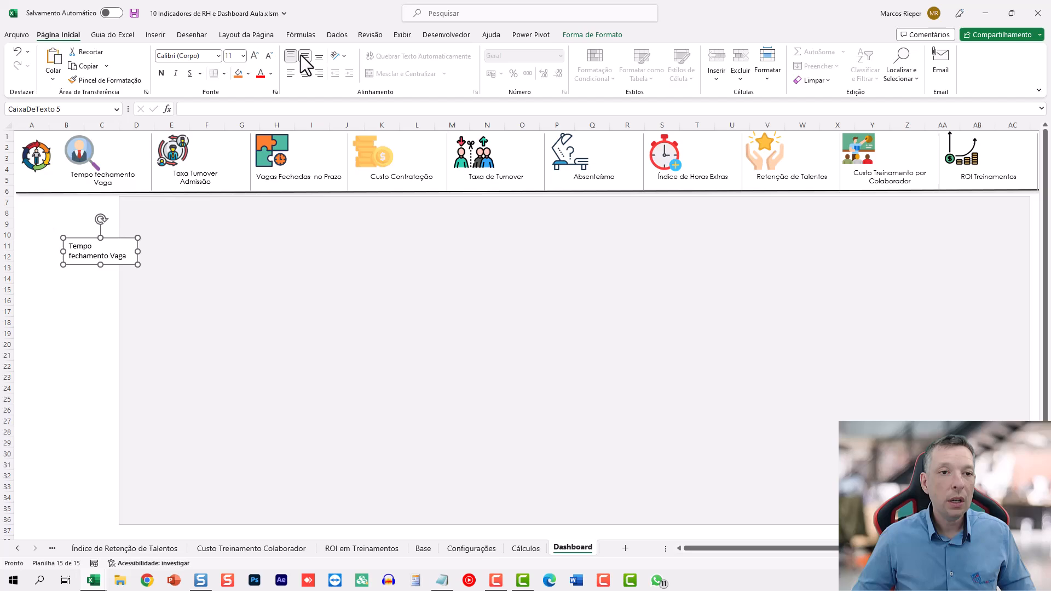
left_click(211, 52)
type("Century Gothic")
key("Return")
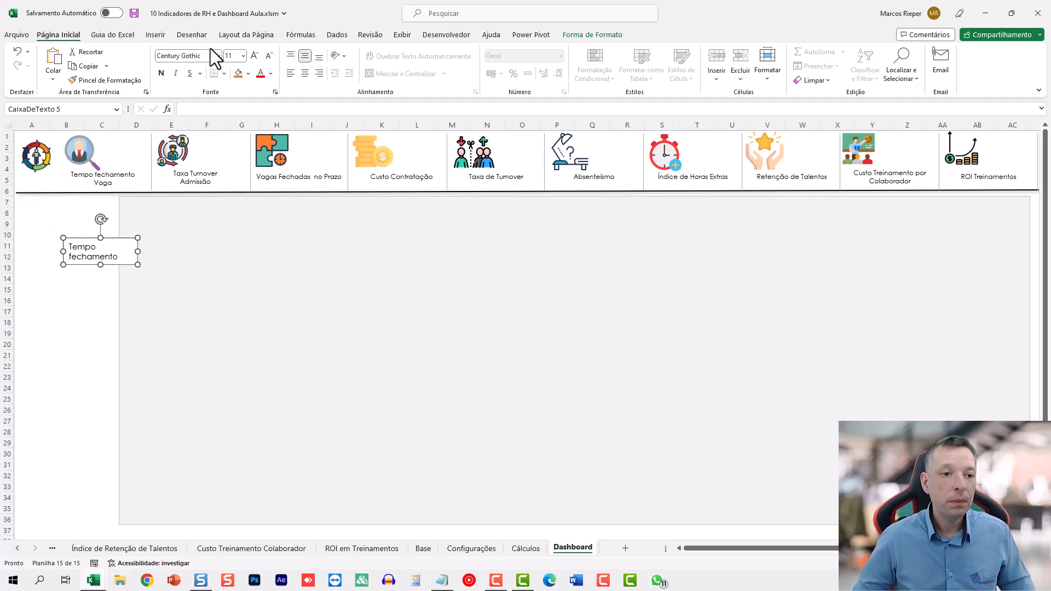
left_click(306, 74)
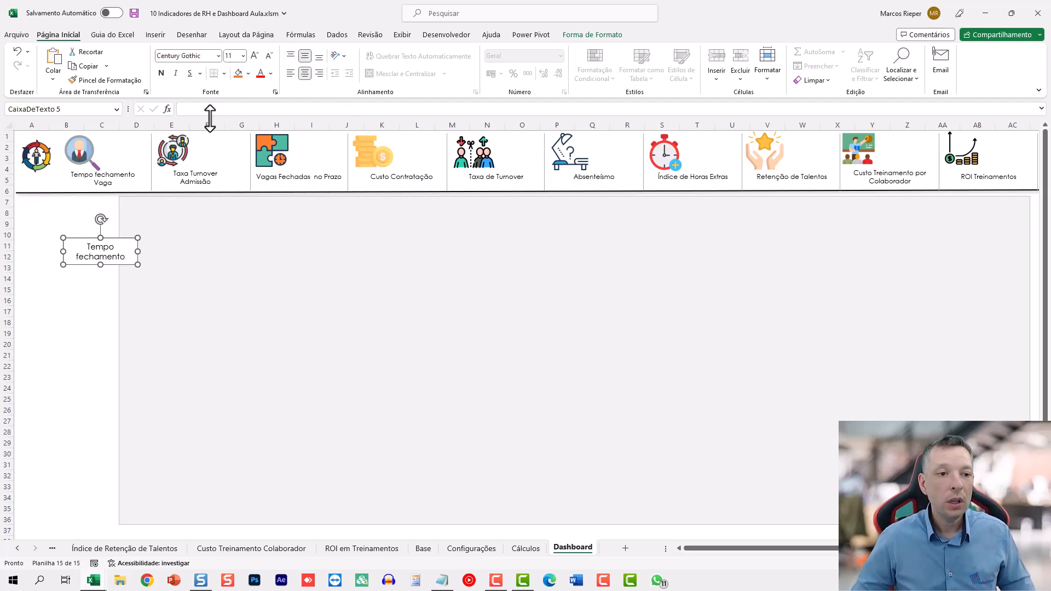
Set the new text box's font size to 9 and move the box up to rows 8 to 10, under the header line.
left_click(115, 183)
left_click(106, 246)
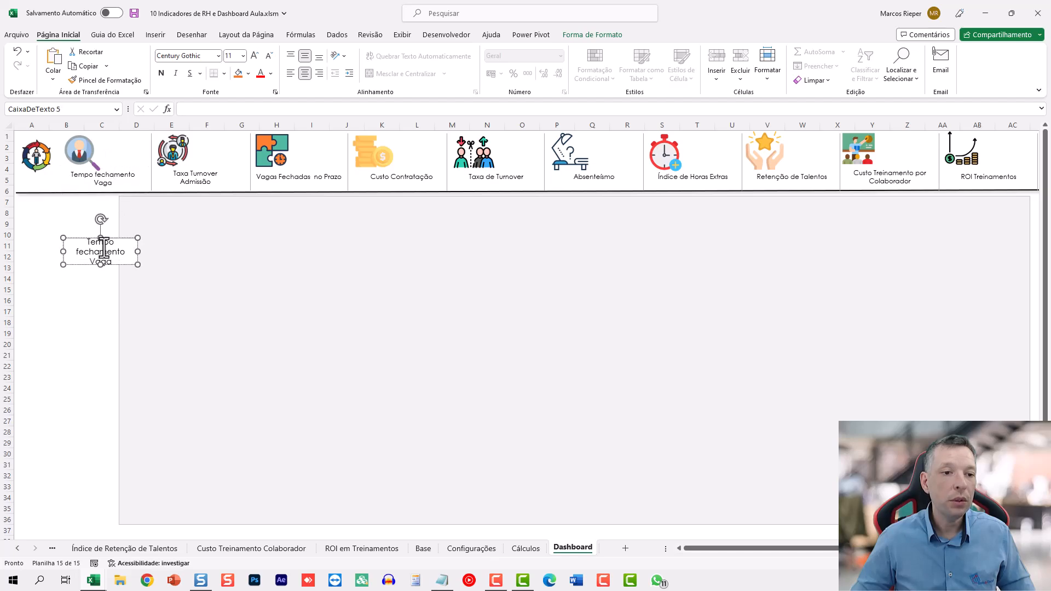
left_click(131, 238)
left_click(239, 57)
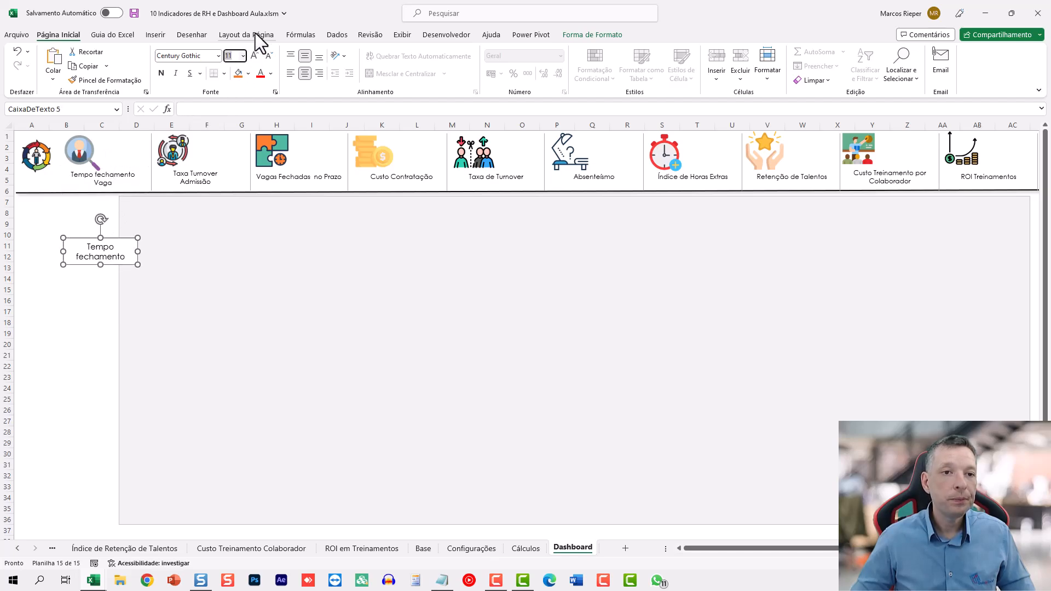
type("9")
key("Return")
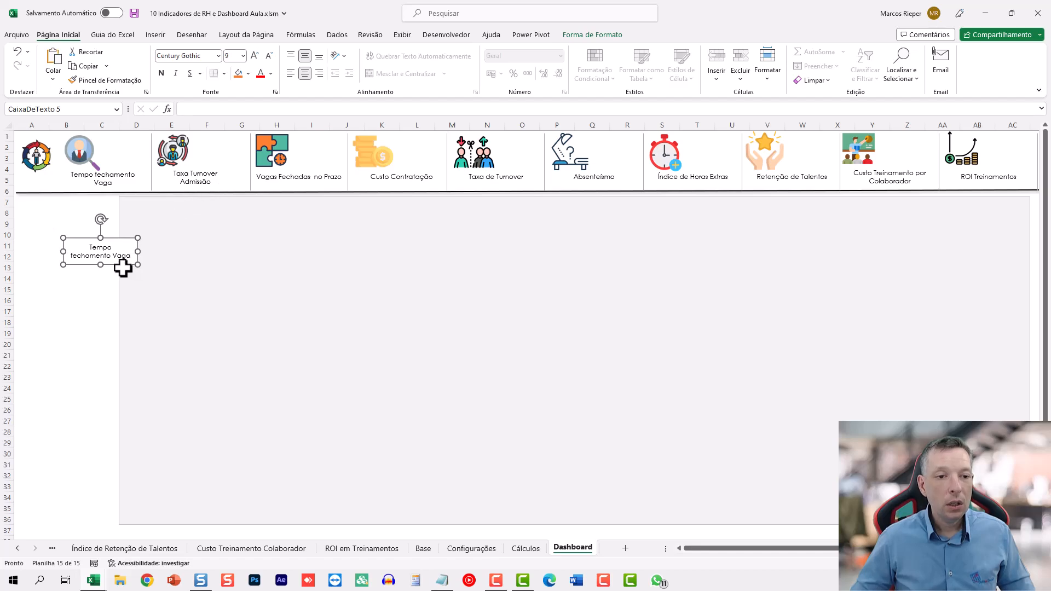
left_click_drag(120, 267, 119, 238)
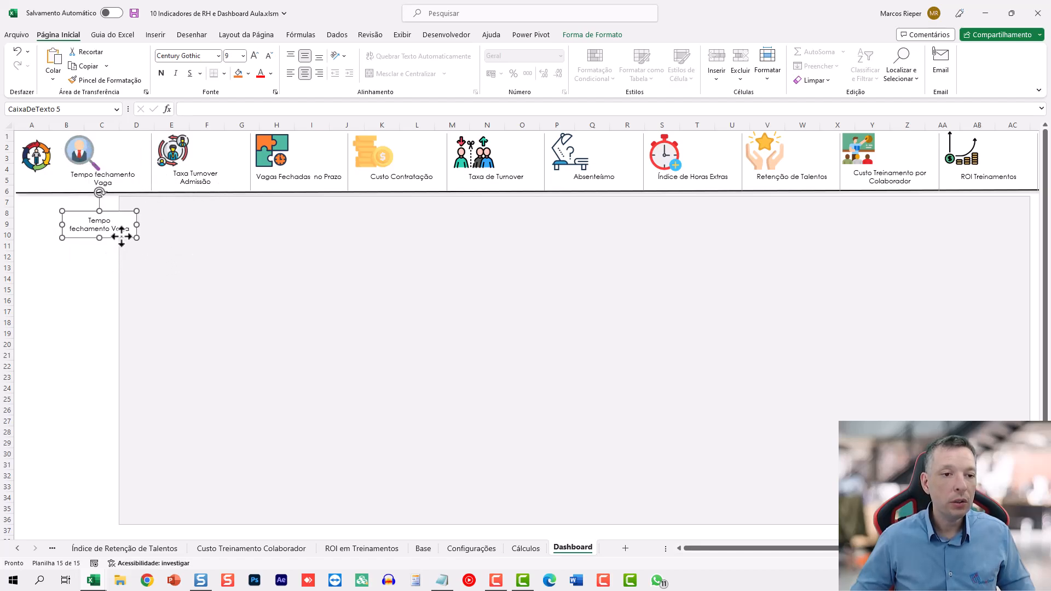
Remove the outline and fill from the new "Tempo fechamento Vaga" text box below the header line.
right_click(122, 237)
left_click(187, 524)
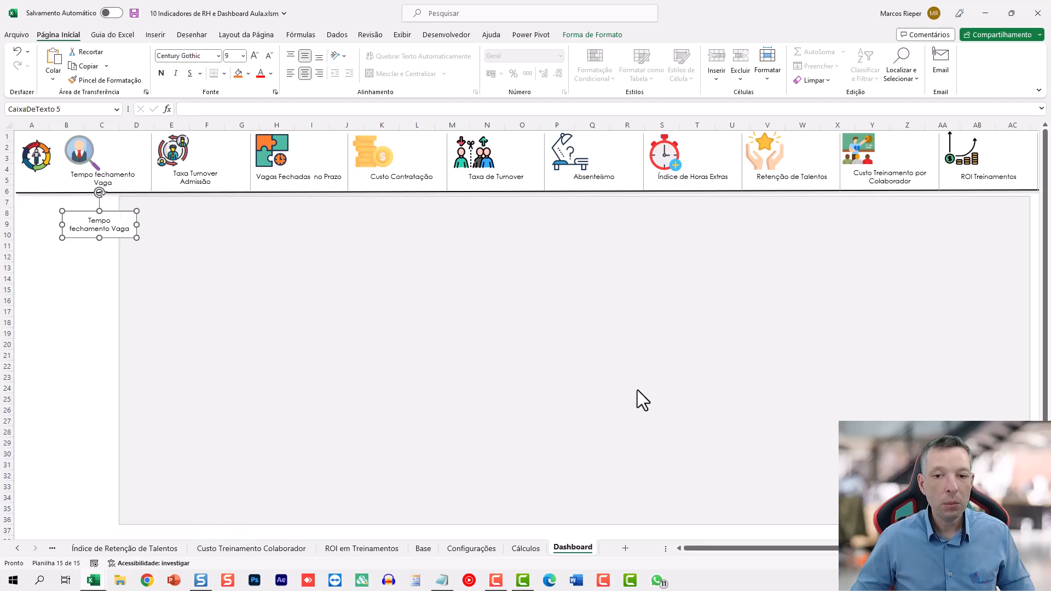
left_click(919, 228)
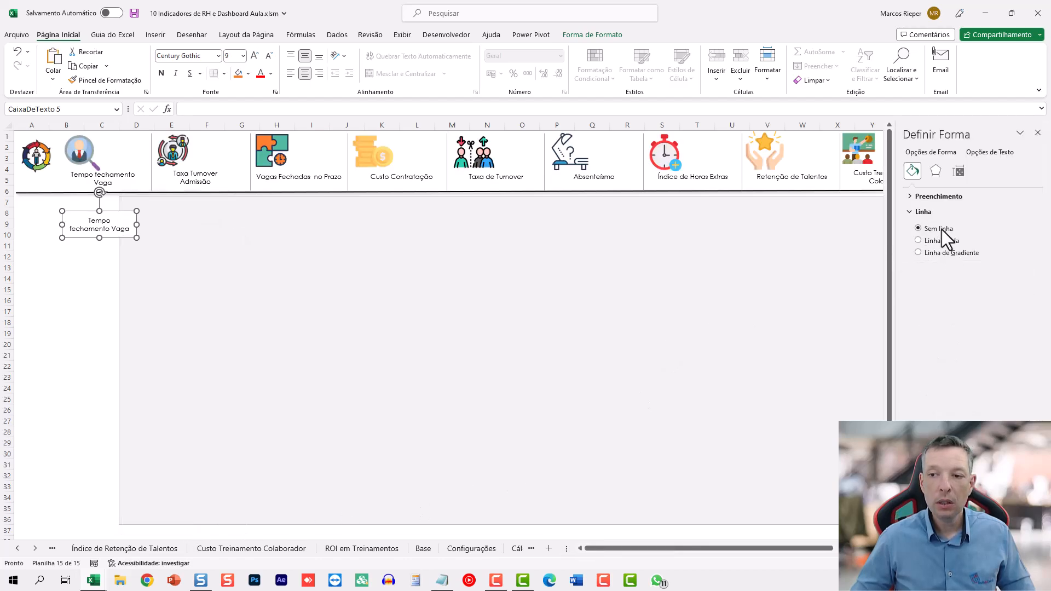
left_click(913, 198)
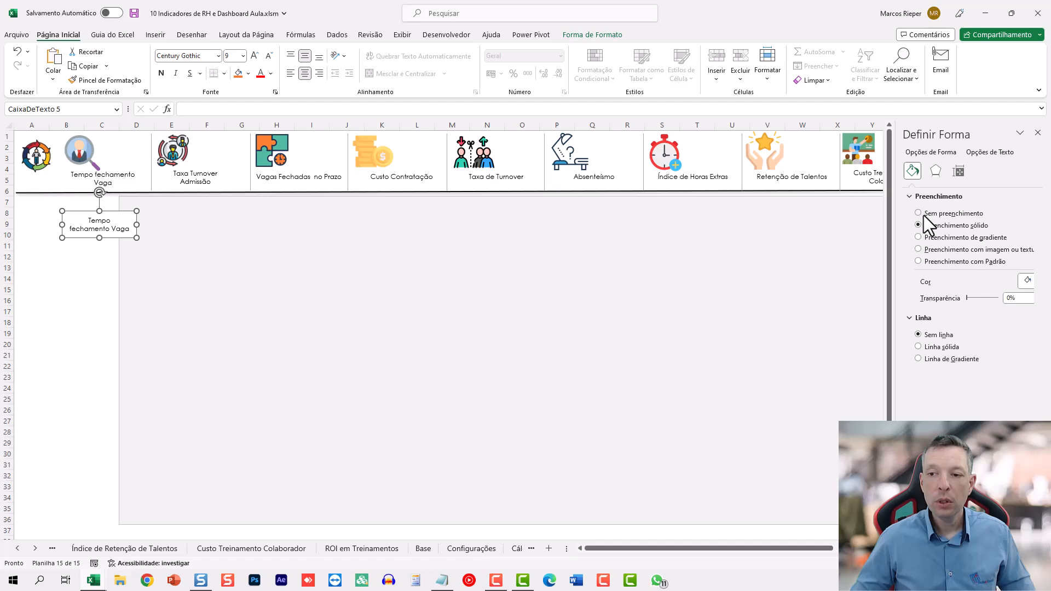
left_click(1037, 132)
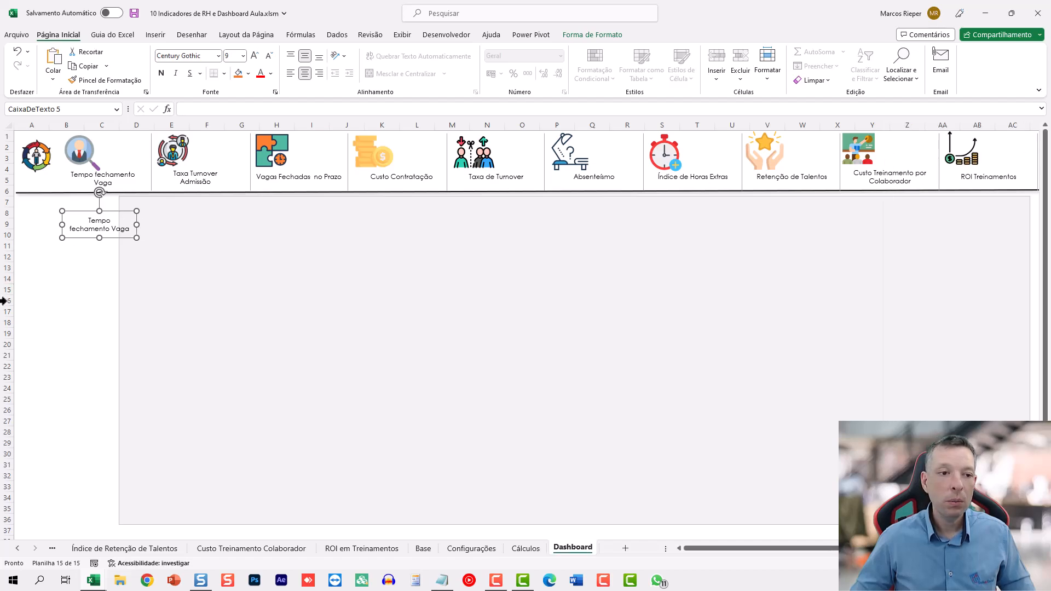
Move the new "Tempo fechamento Vaga" text box down to about rows 10 to 12, leaving space above it.
left_click(101, 278)
left_click(84, 234)
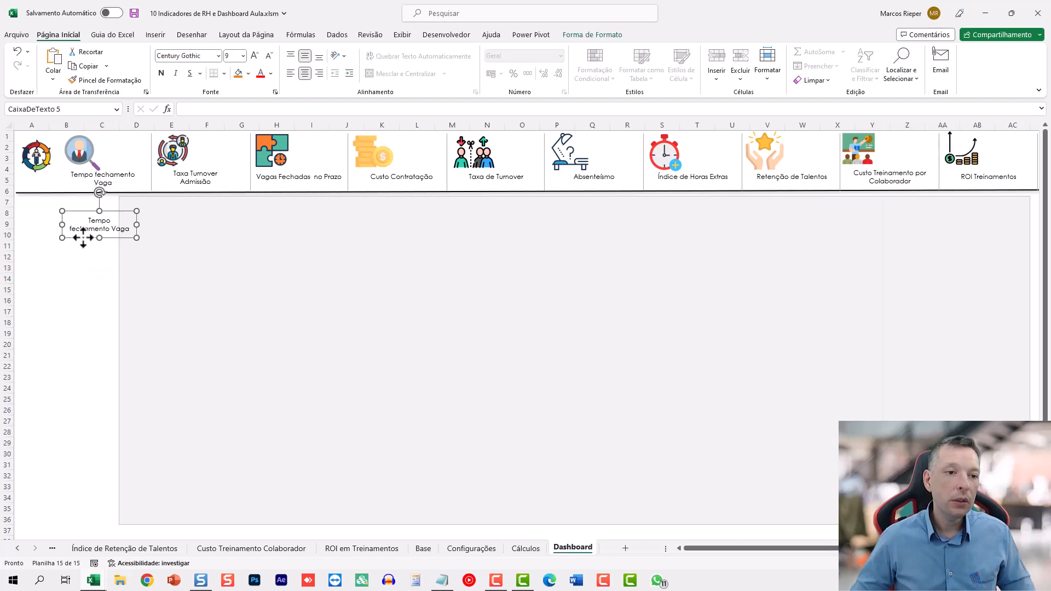
mouse_move(83, 236)
left_mouse_down()
mouse_move(85, 190)
mouse_move(86, 228)
left_mouse_up()
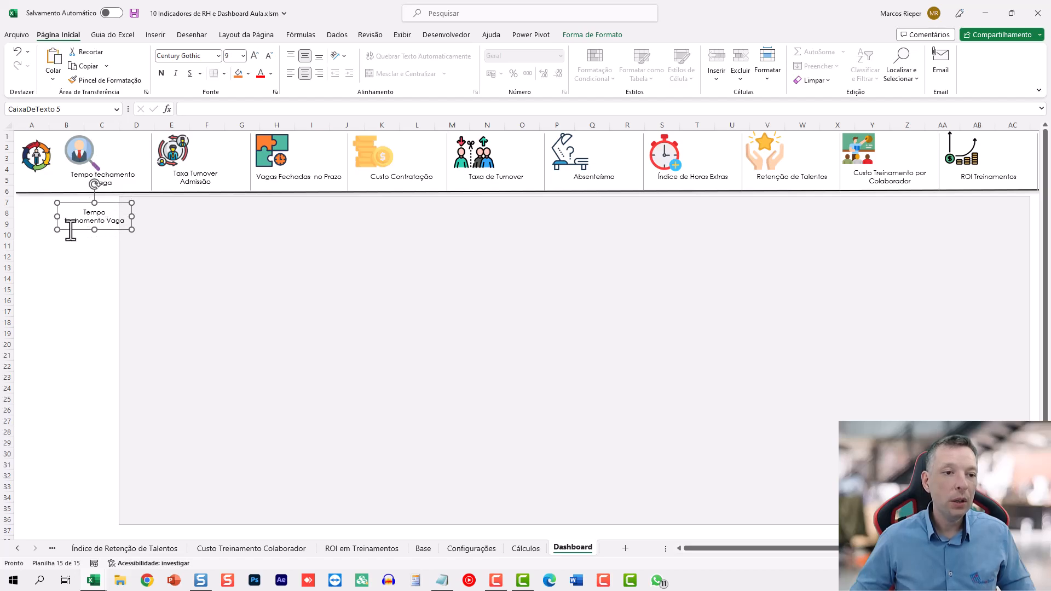
left_click_drag(73, 230, 74, 257)
Place a copy of the first indicator's magnifier icon around B7:C10 and shift the new text box slightly lower beneath it.
left_click(80, 160)
key("ctrl+c")
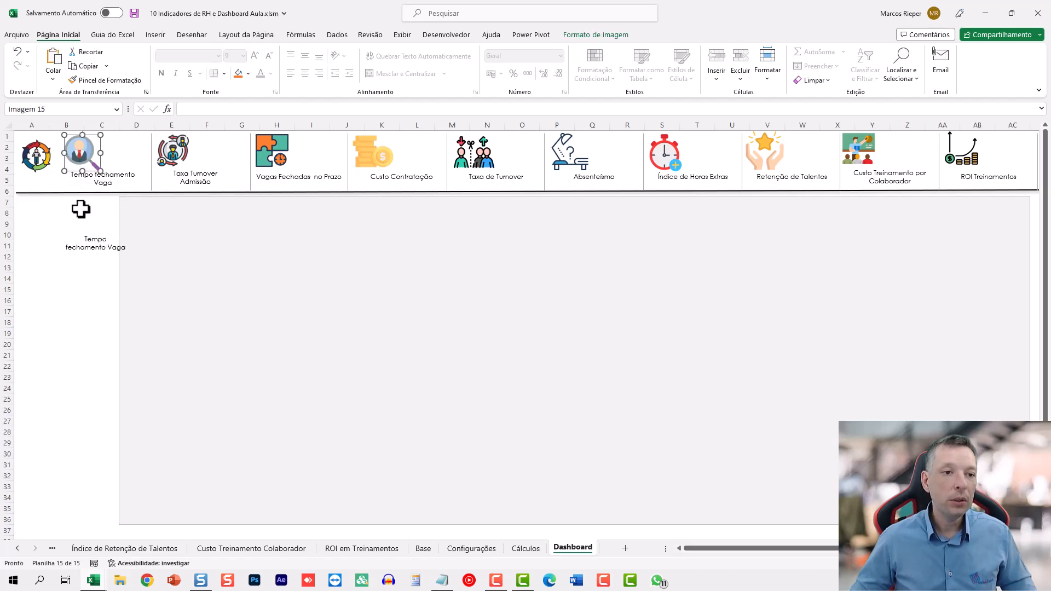
left_click(81, 210)
key("ctrl+v")
left_click_drag(90, 216, 108, 209)
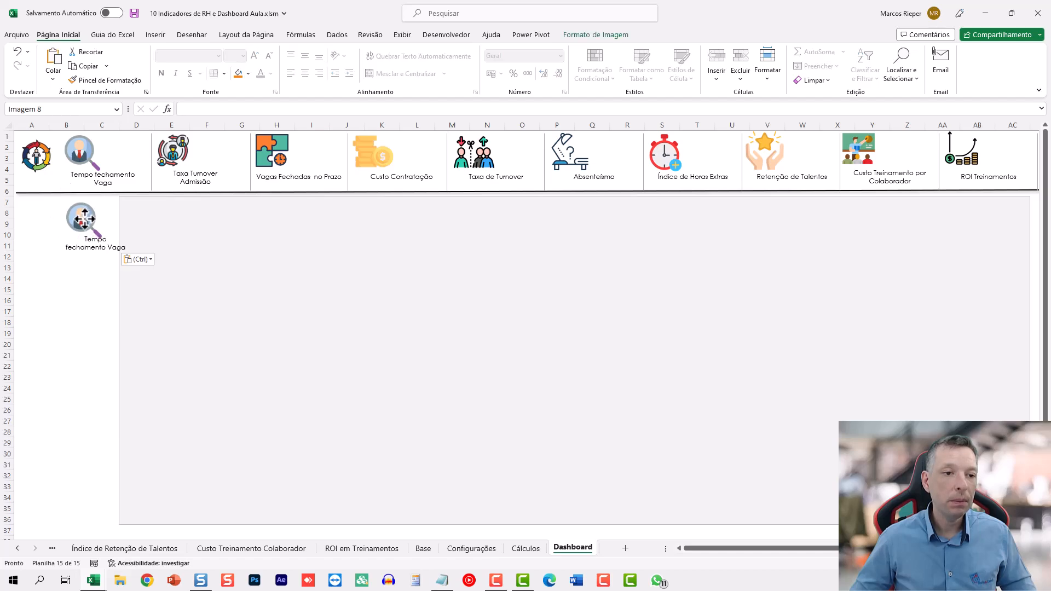
left_click(85, 251)
left_click_drag(85, 261, 86, 265)
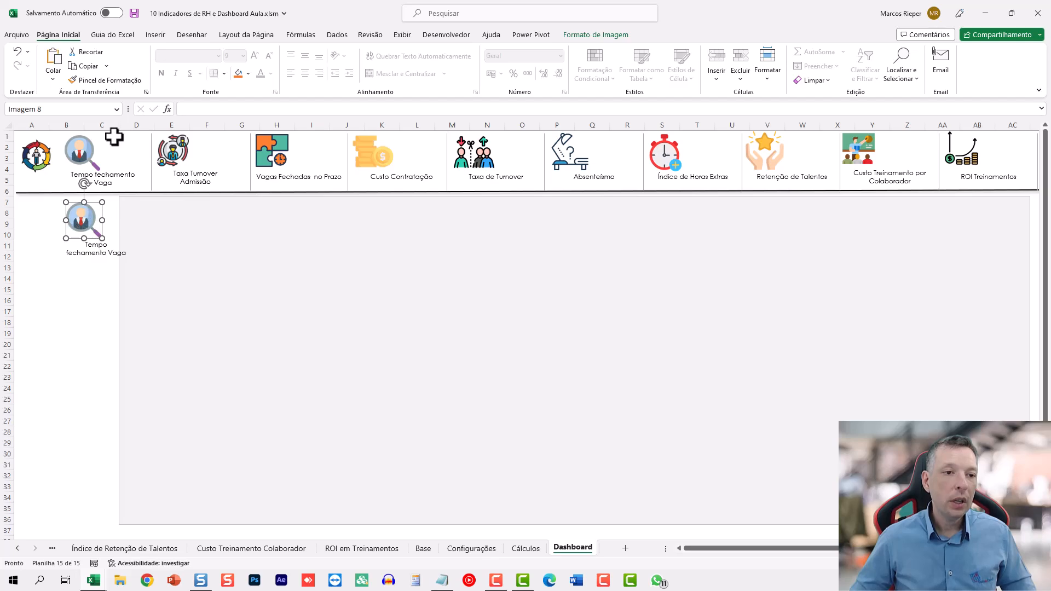
Try duplicating the new text box horizontally across the panel, then delete the two copies.
left_click(105, 262)
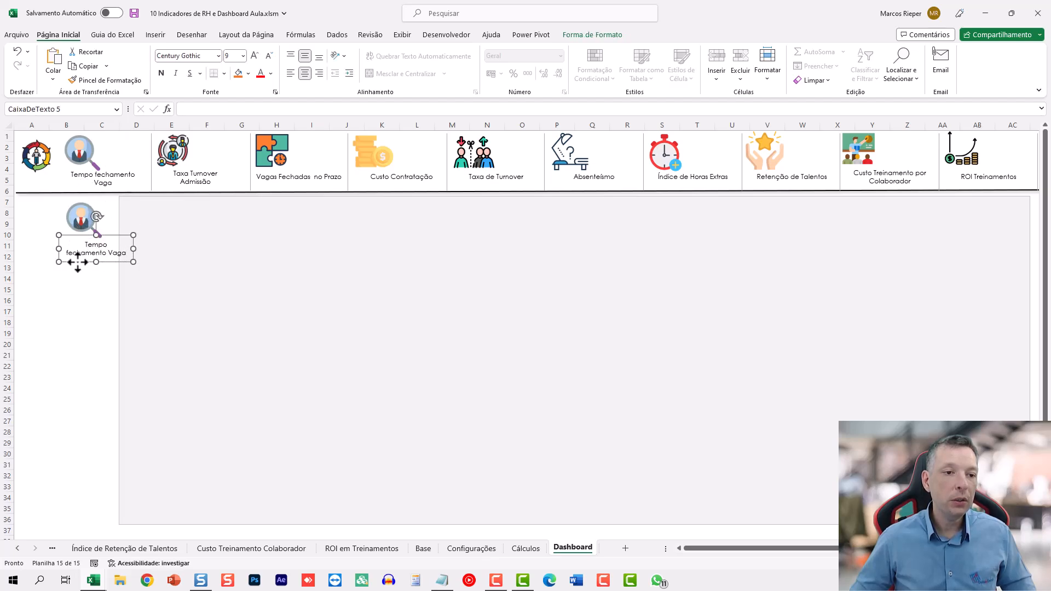
left_click_drag(80, 263, 382, 263)
key("Delete")
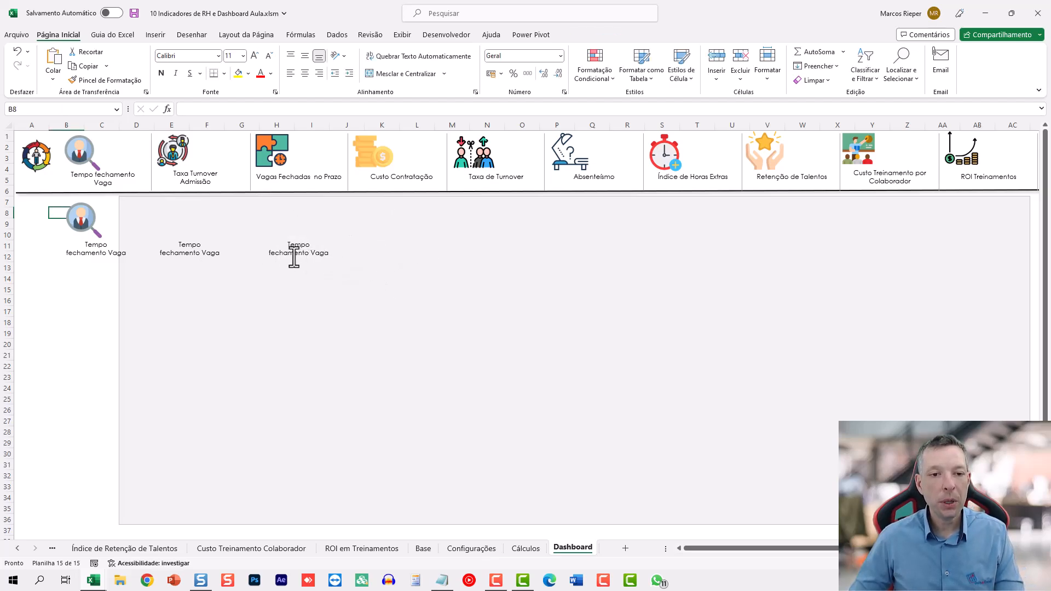
left_click(294, 257)
key("Delete")
left_click(173, 258)
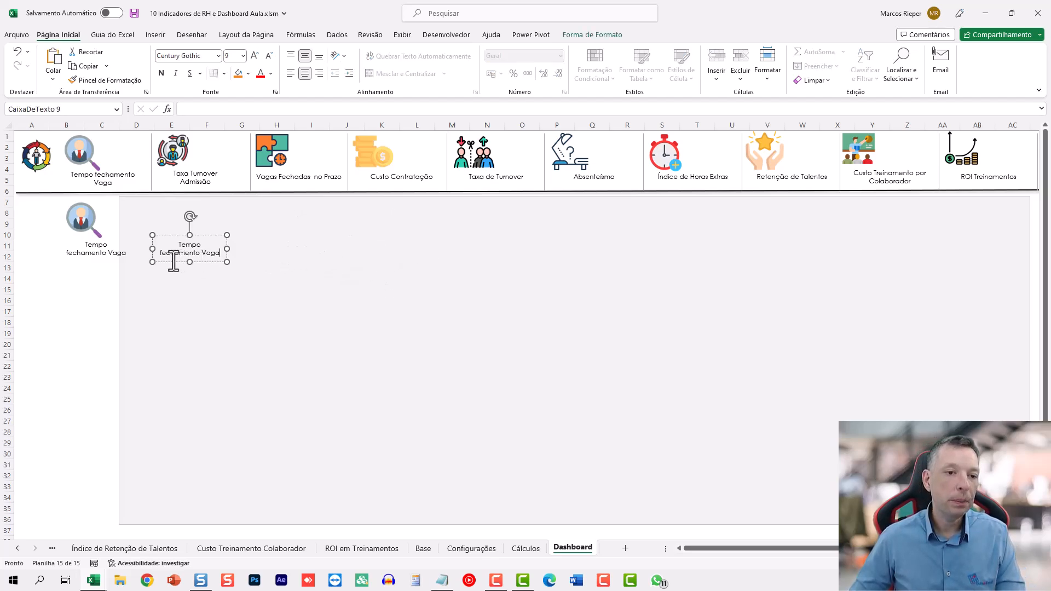
key("Delete")
Copy the first vertical separator line of the header and place it beside the new text box, around D7:D12.
left_click(151, 166)
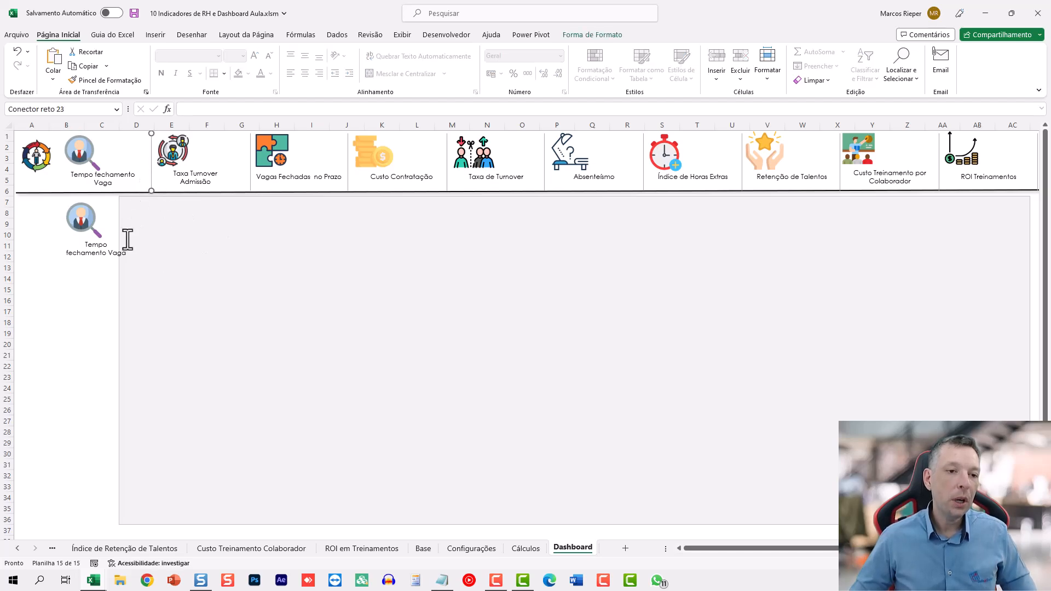
left_click(115, 217)
key("ctrl+v")
left_click_drag(85, 224, 139, 228)
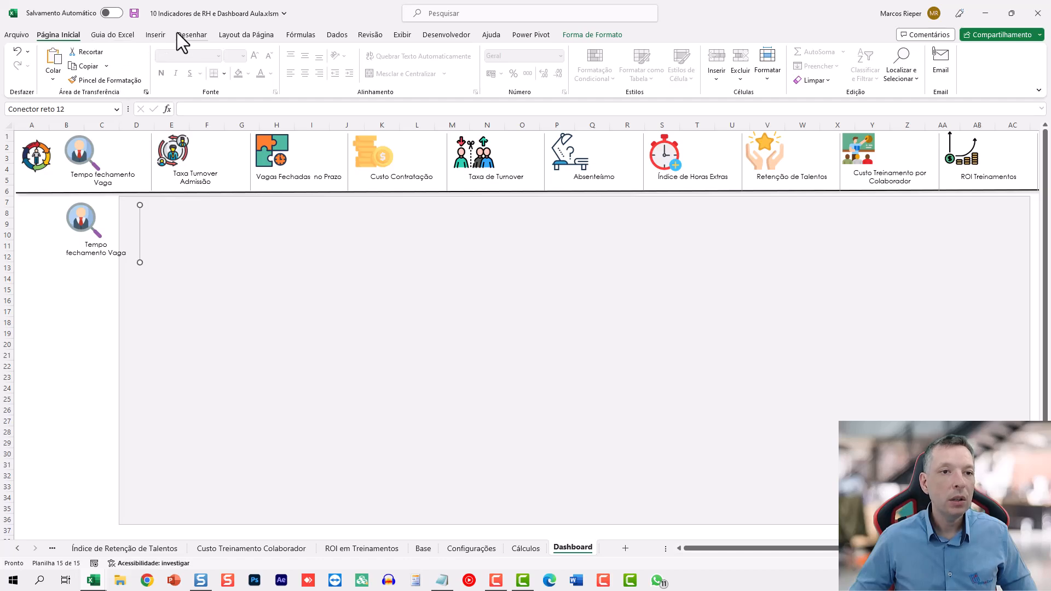
Draw a near-vertical straight line about 2.2 cm tall in C15:C19 and apply the black line style to it.
left_click(156, 35)
left_click(159, 76)
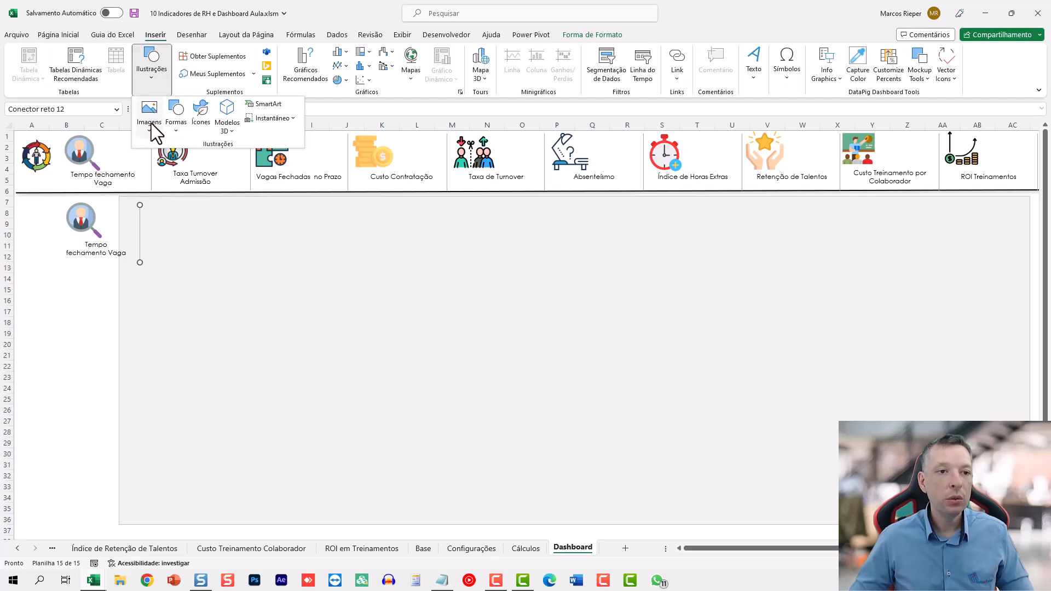
left_click(173, 116)
left_click(181, 160)
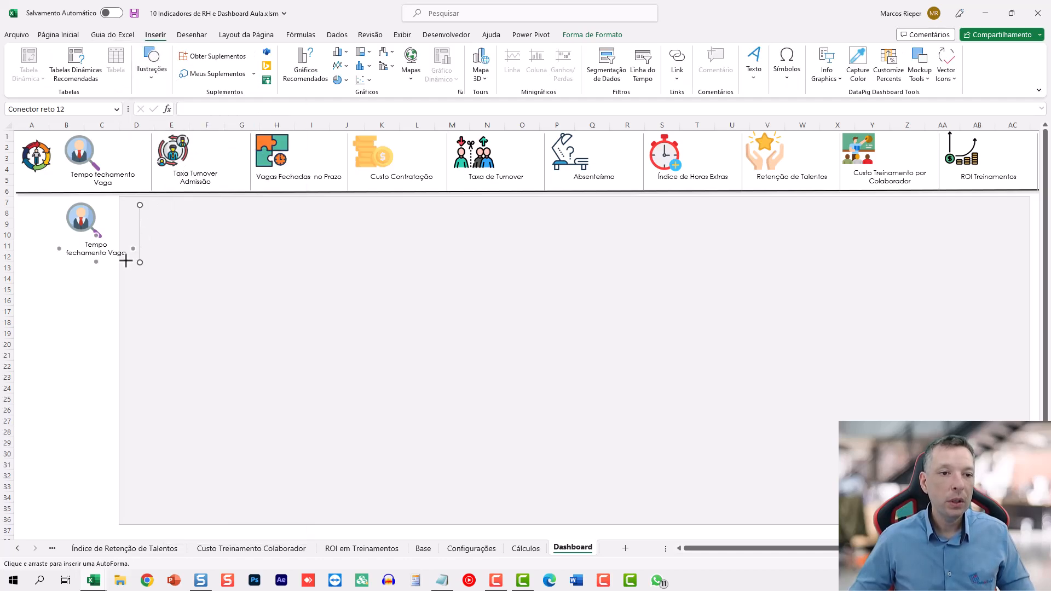
left_click_drag(101, 289, 100, 334)
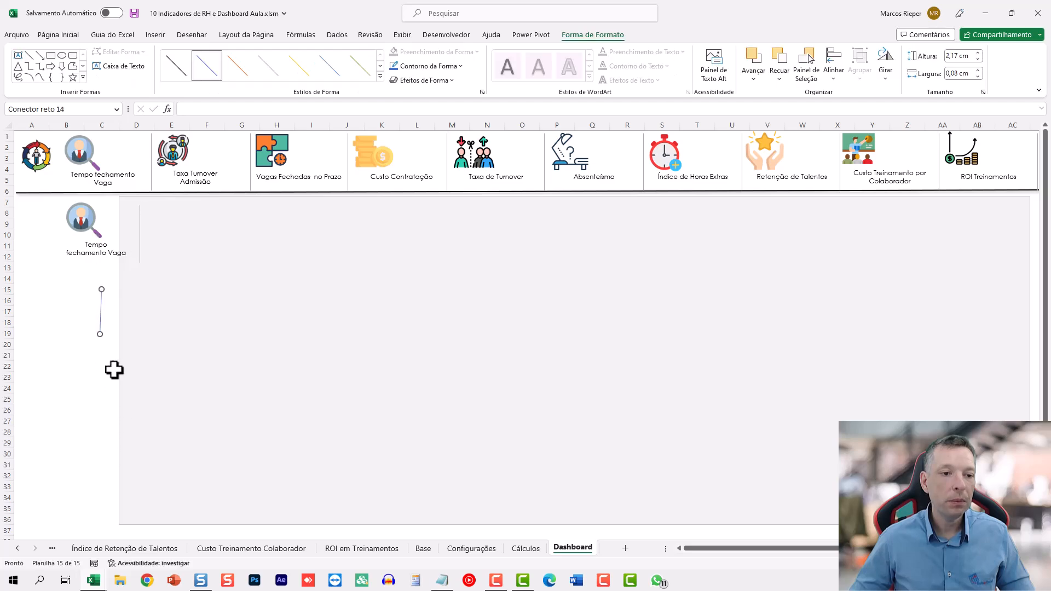
left_click(174, 67)
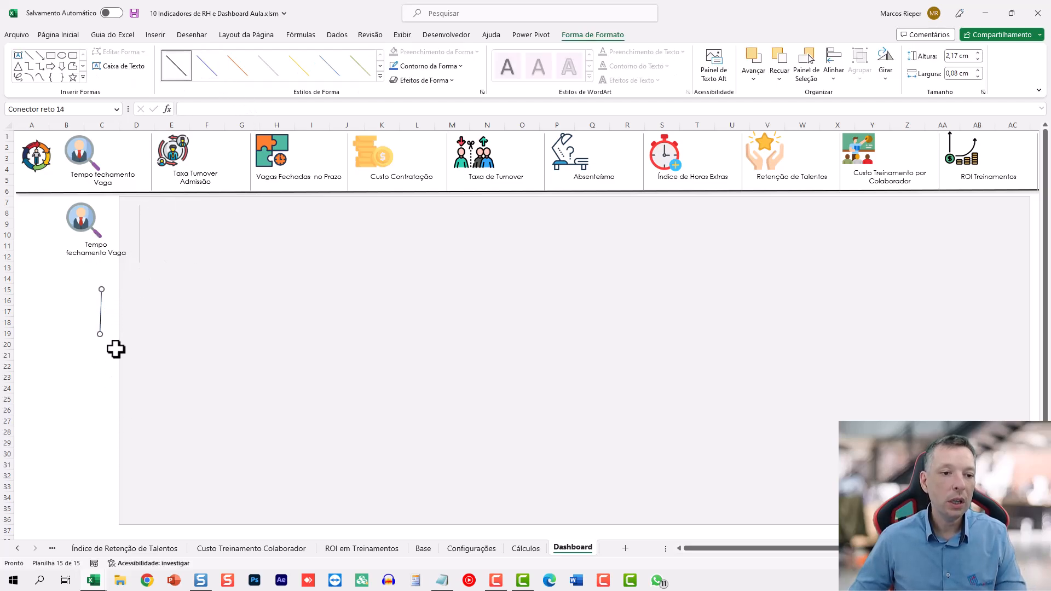
Delete the black straight line drawn in C15:C19.
left_click(103, 365)
left_click(100, 315)
key("Delete")
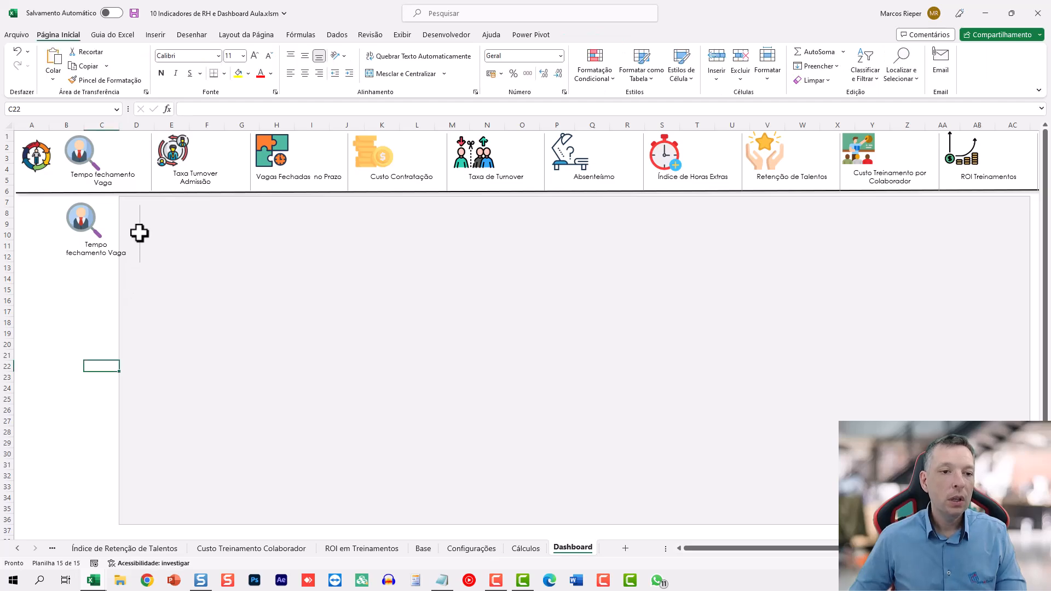
Try to duplicate the new text box and its vertical separator together, horizontally across the panel.
left_click(139, 233)
left_click(103, 246)
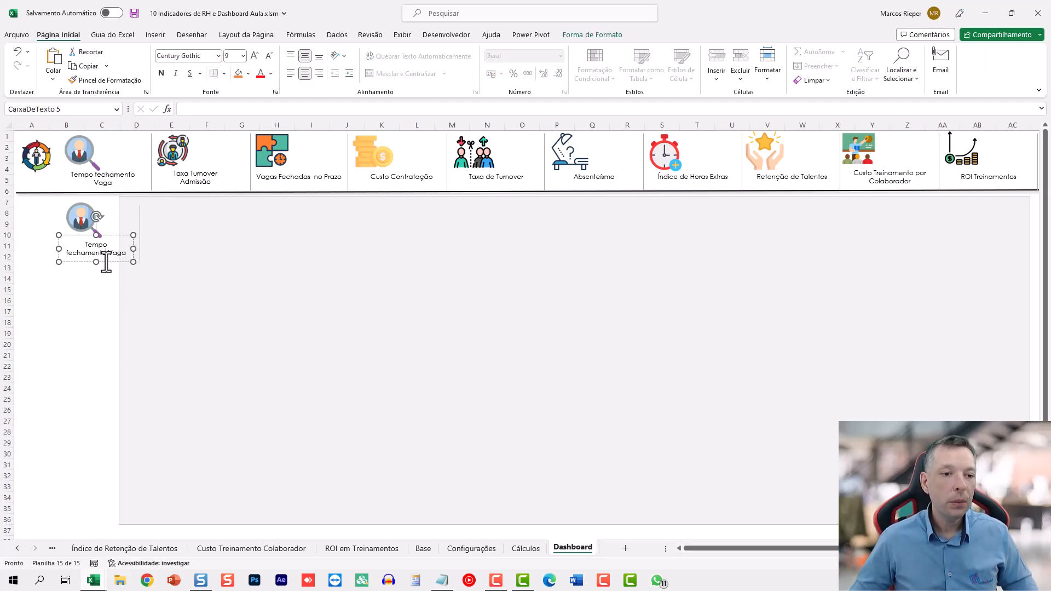
left_click(137, 248)
left_click(139, 226, "shift")
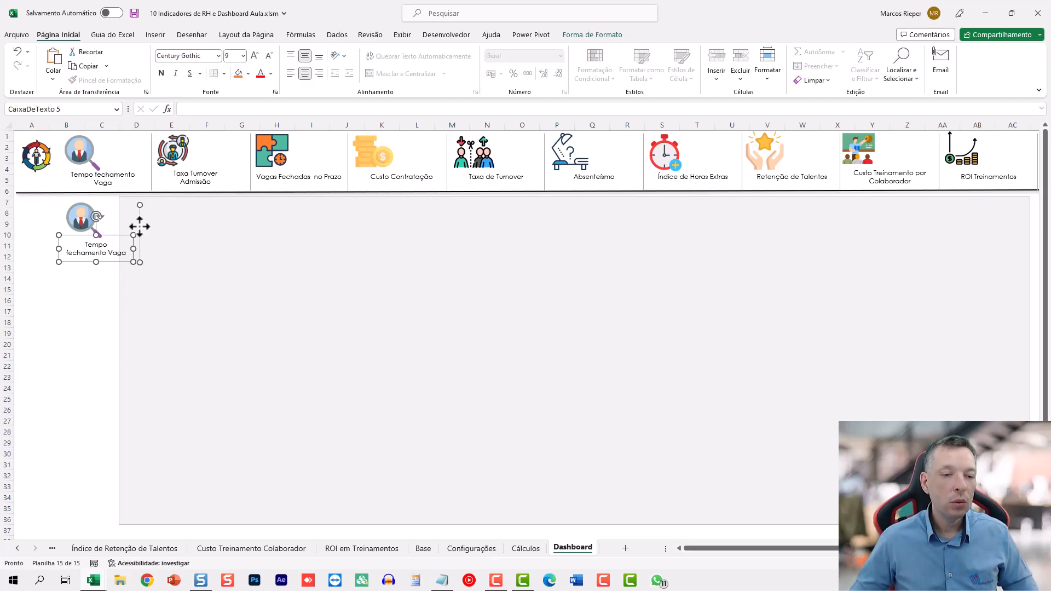
left_click_drag(139, 226, 638, 237)
Undo the duplication of the text box and separator, and the deletion of the straight line in C15:C19.
key("ctrl+z")
key("ctrl+z")
key("ctrl+z")
key("ctrl+z")
key("ctrl+z")
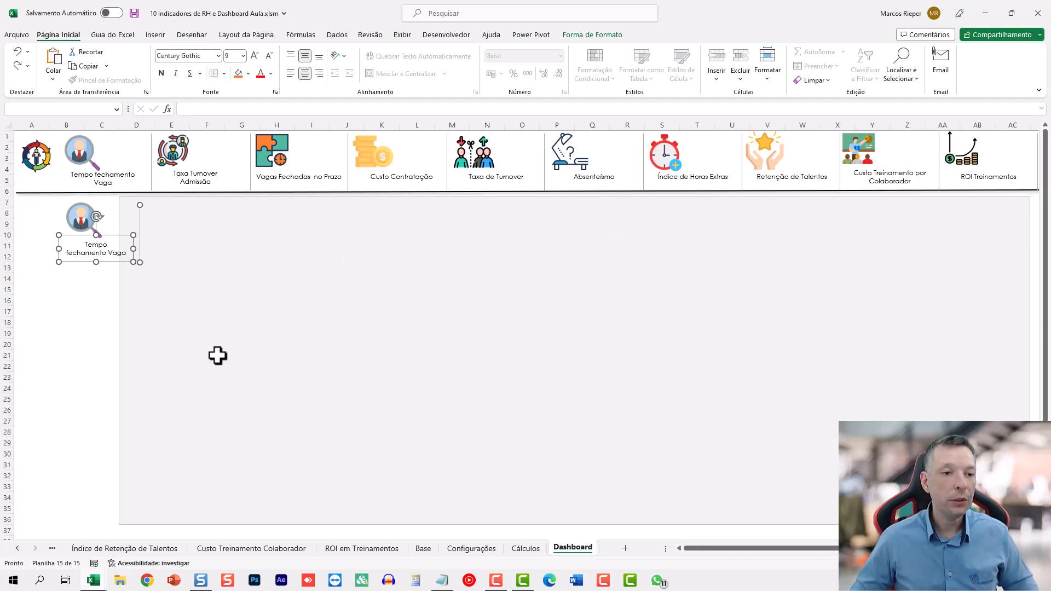
key("ctrl+z")
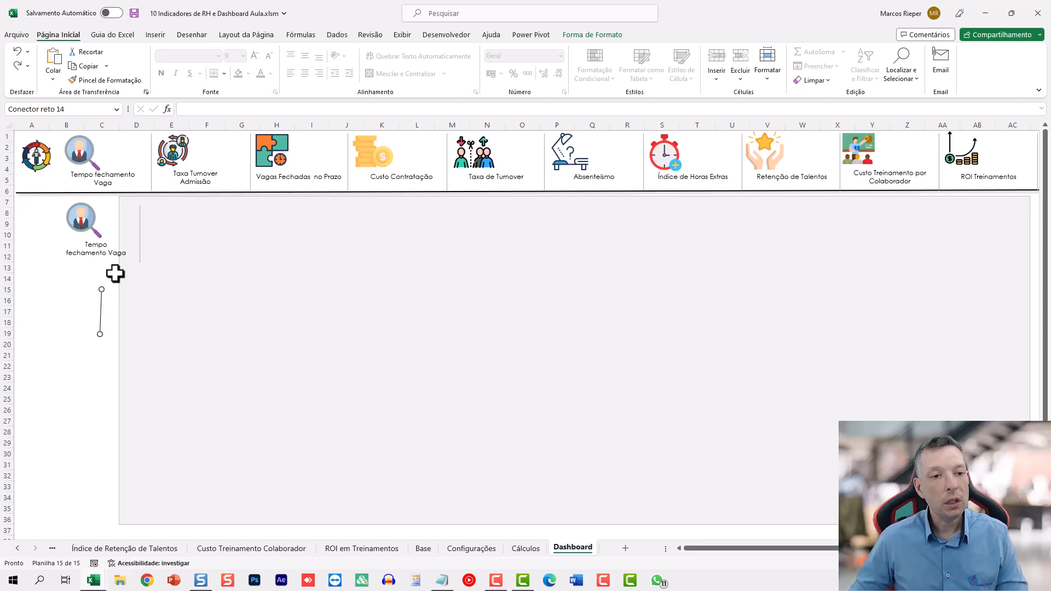
Delete the leftover connector lines, magnifier icon and "Tempo fechamento Vaga" text box below the Dashboard header.
key("Delete")
left_click(141, 226)
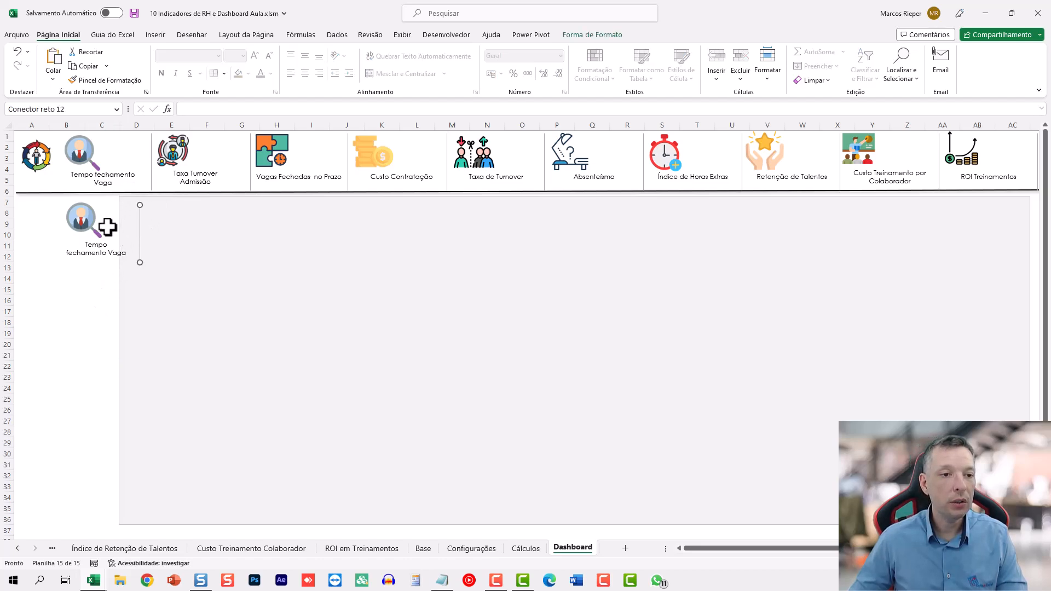
key("Delete")
left_click(85, 226)
key("Delete")
left_click(95, 257)
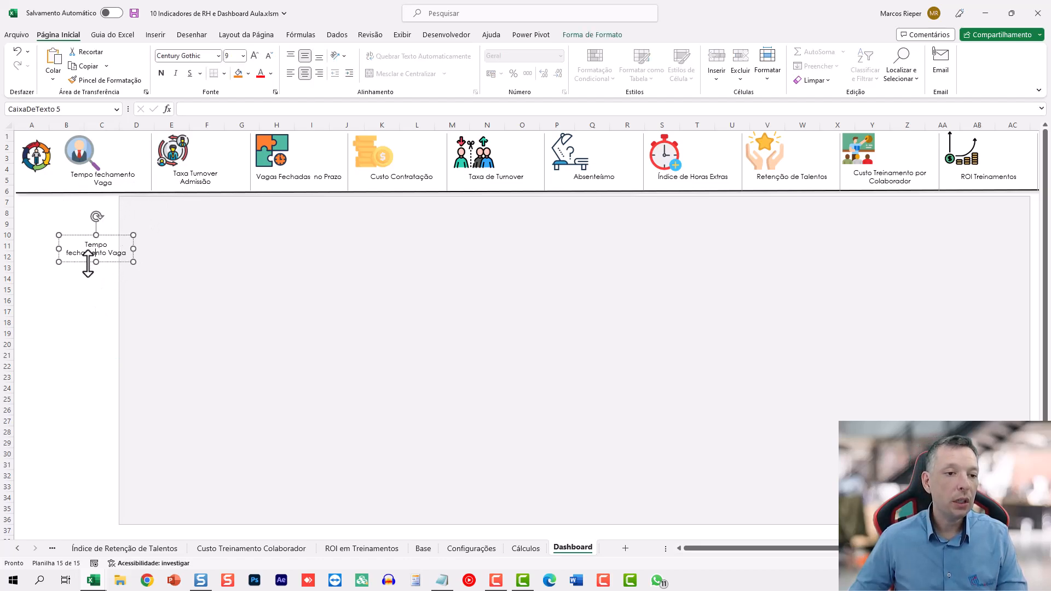
key("Delete")
Draw a straight line about 12.91 cm long below the Dashboard header, from column B to column J.
left_click(84, 193)
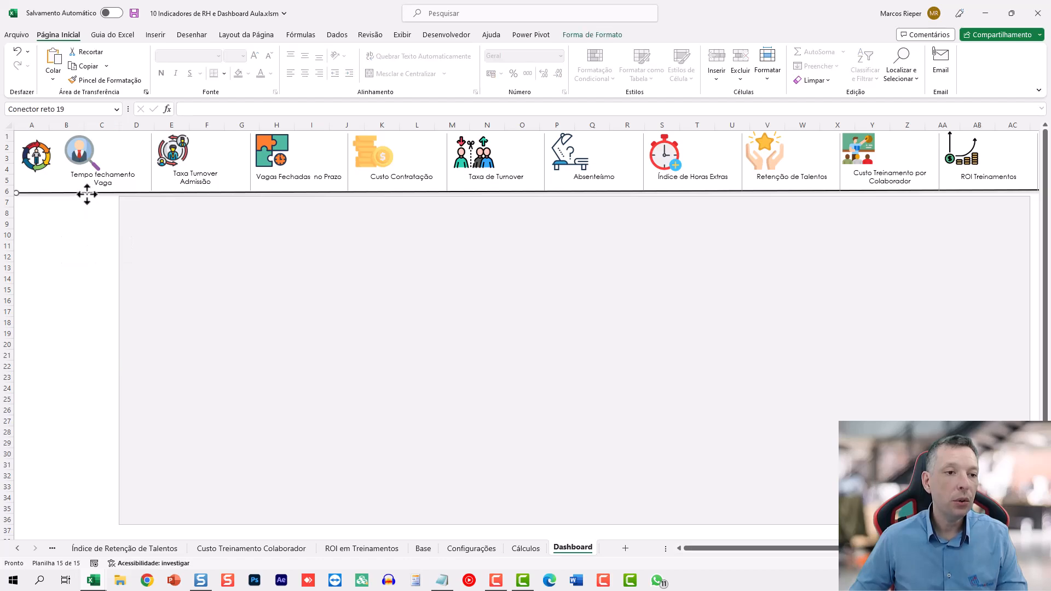
left_click(155, 34)
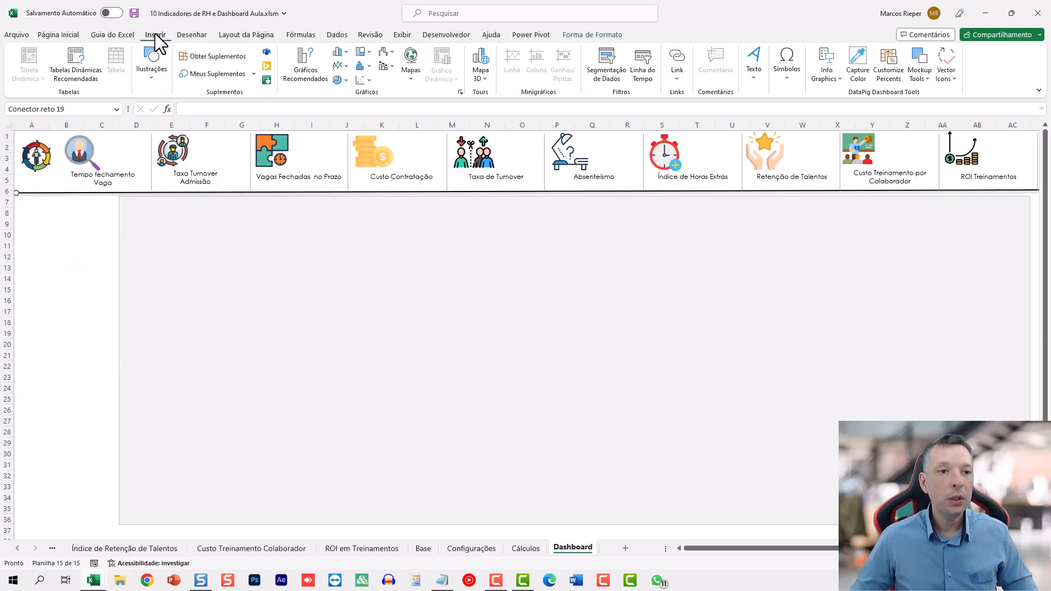
left_click(151, 70)
left_click(176, 116)
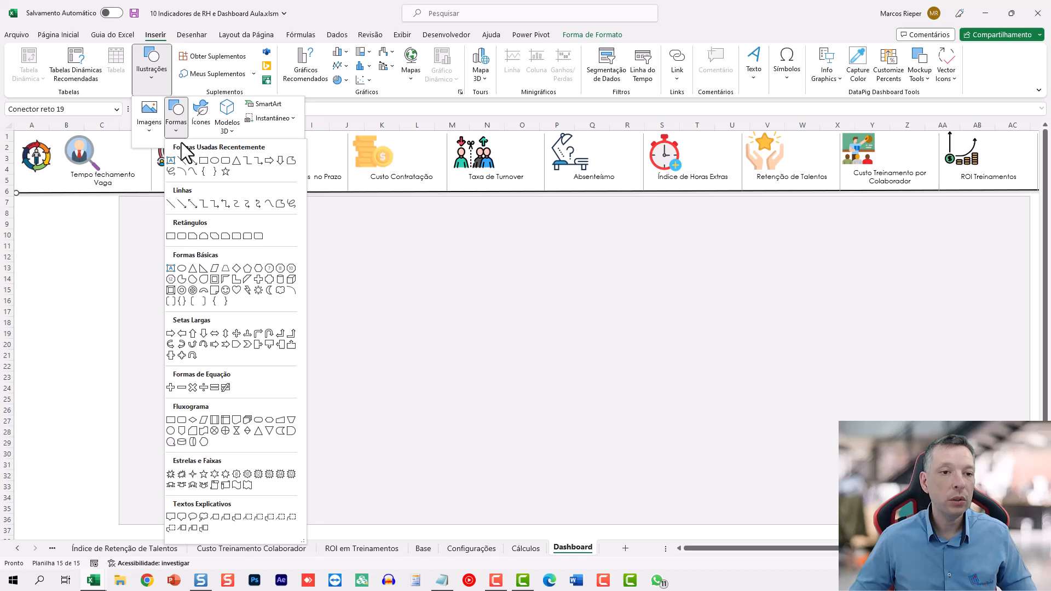
left_click(172, 203)
left_click_drag(79, 273, 345, 275)
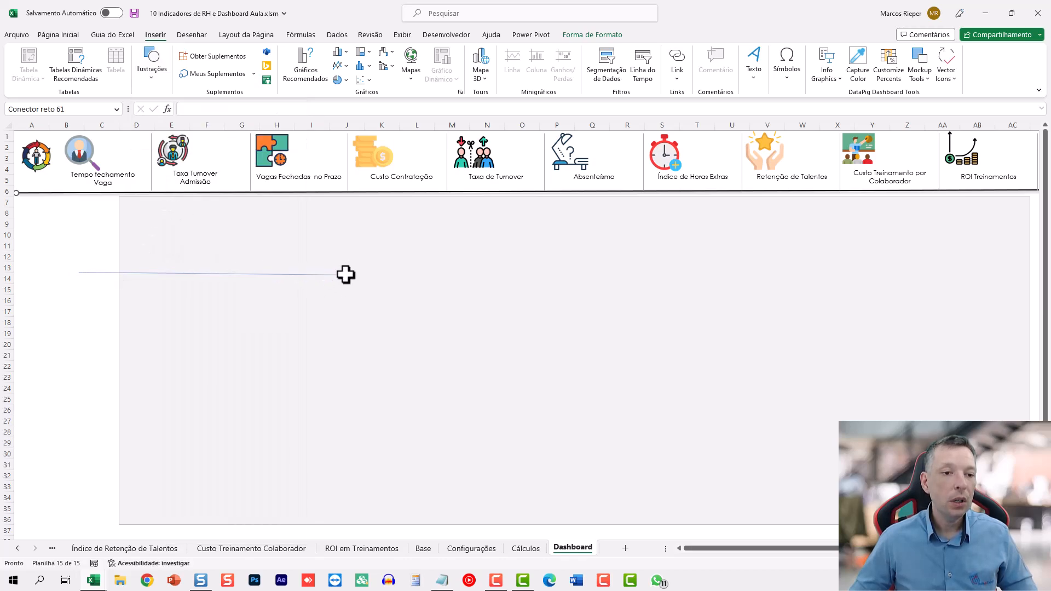
left_click(182, 71)
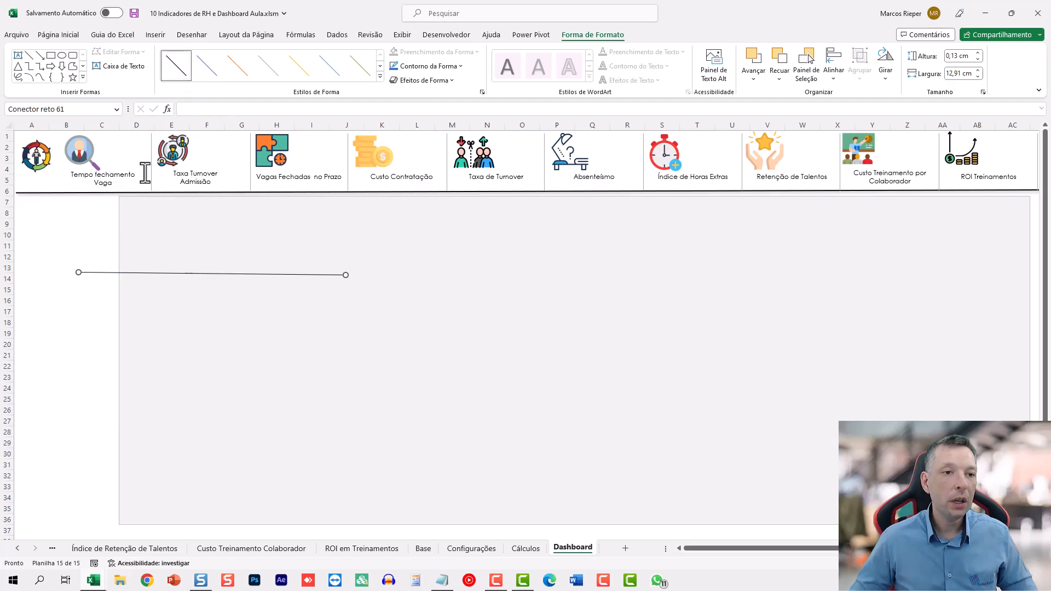
Apply a preset shadow to the drawn line with 60% transparency, 4 pt blur, 45° angle and 3 pt distance.
right_click(198, 273)
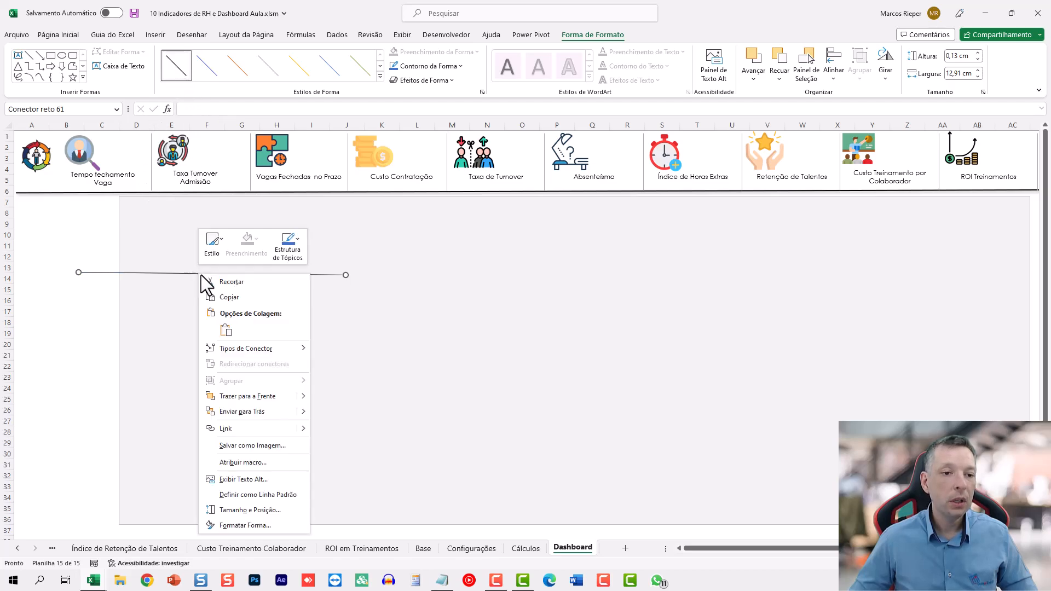
left_click(267, 525)
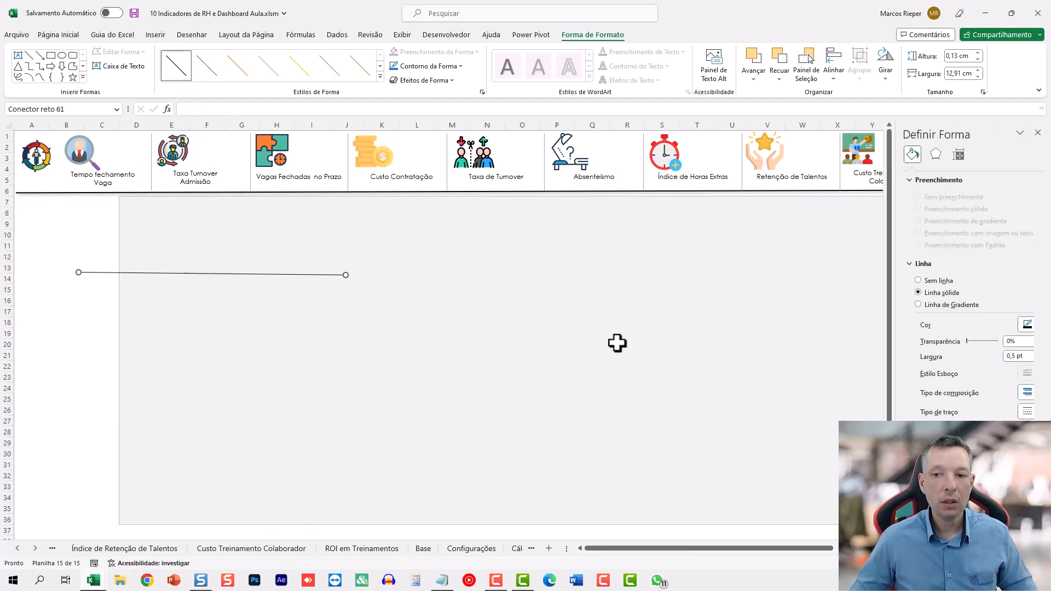
left_click(934, 155)
left_click(926, 181)
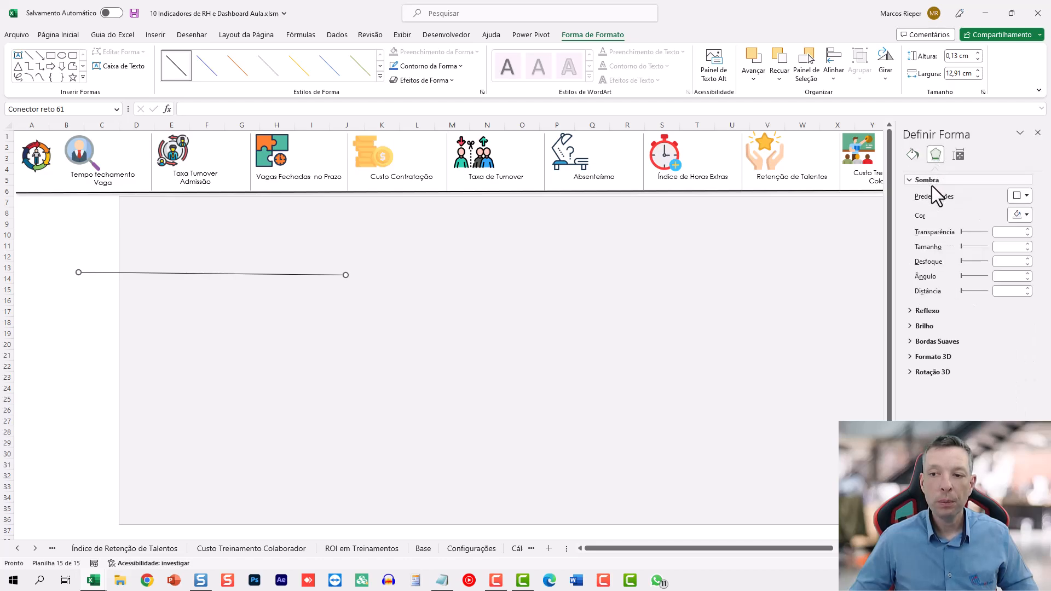
left_click(1020, 196)
left_click(969, 288)
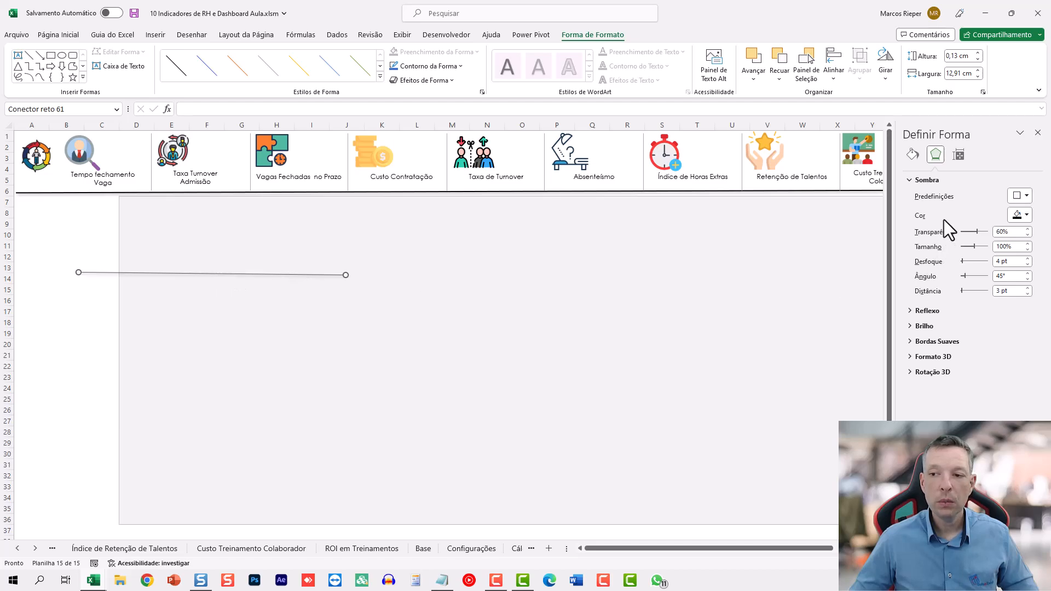
Set the drawn line's width to 1.5 pt, the same as the header separator line.
left_click(912, 155)
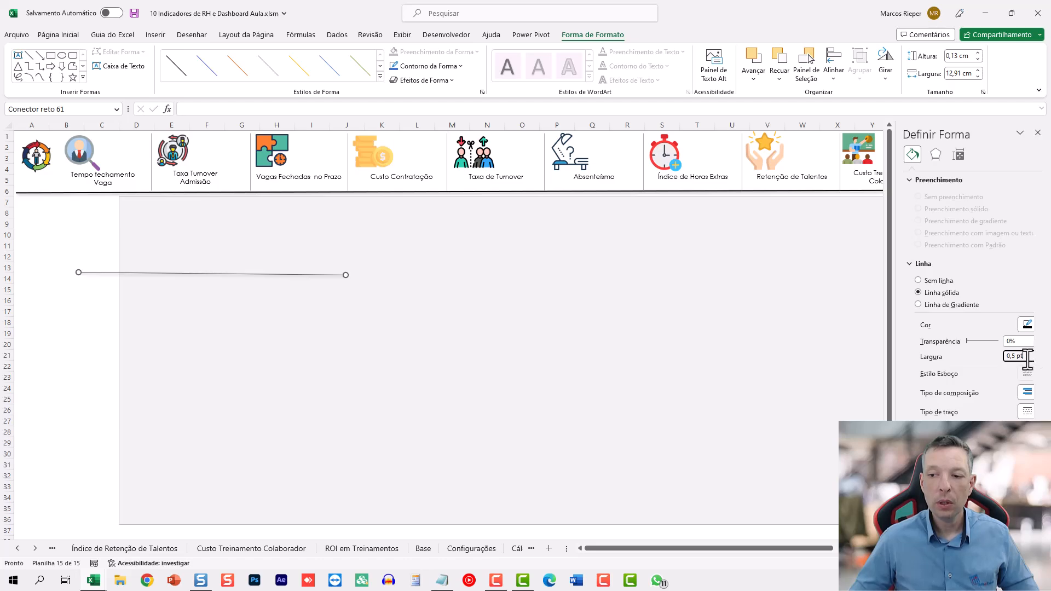
type("1")
key("Return")
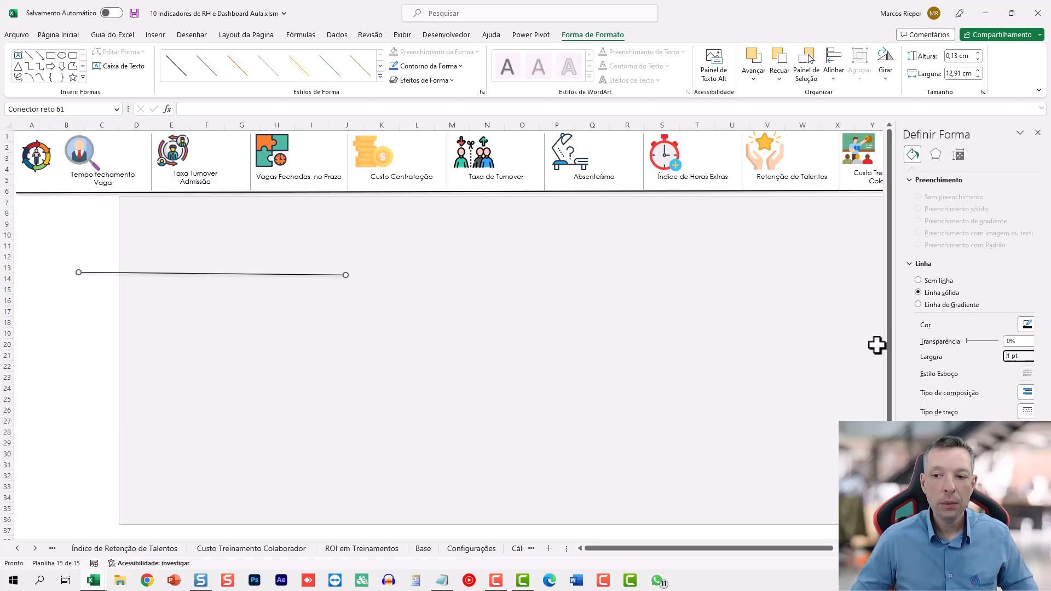
left_click(477, 191)
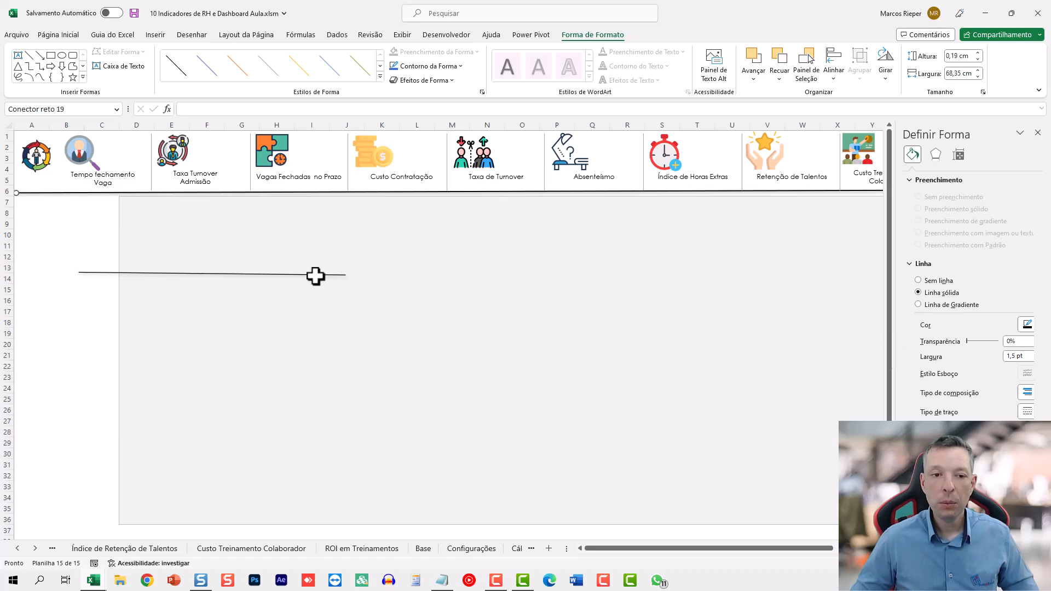
left_click(1018, 357)
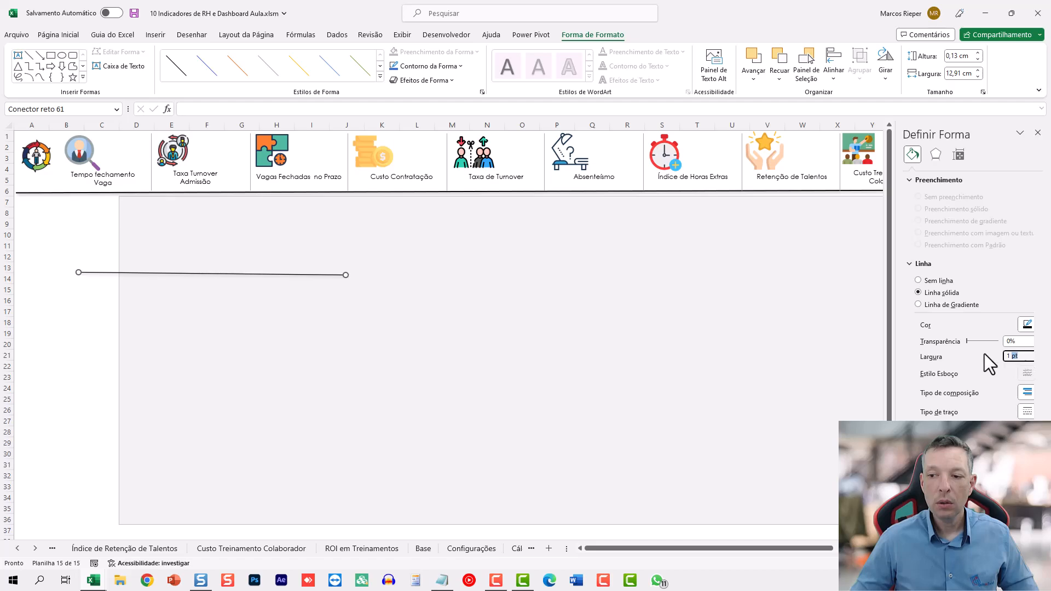
type("1,5")
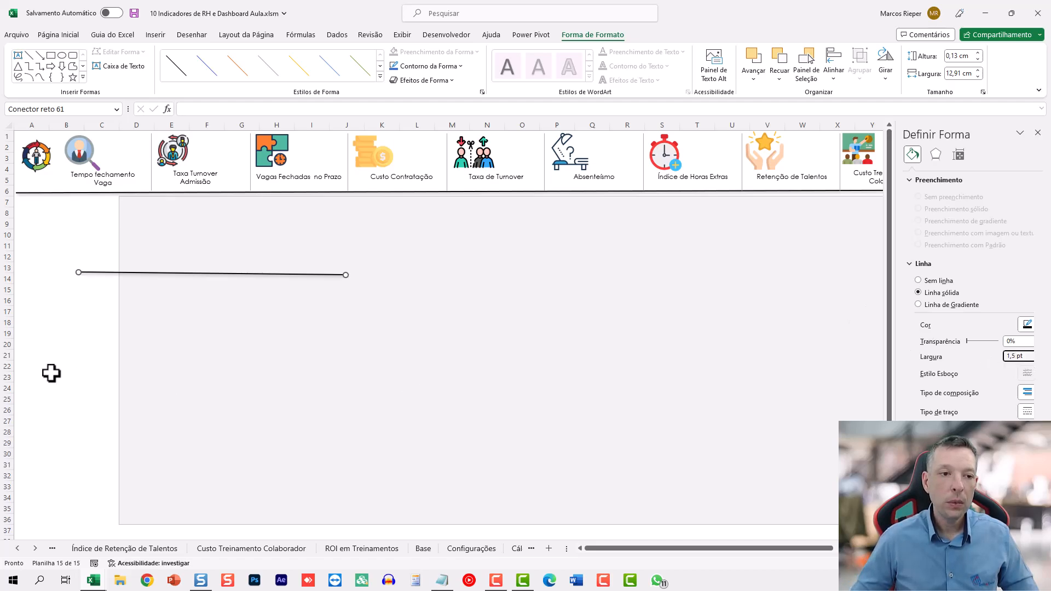
Move the line to the sheet's left edge and stretch it across the dashboard to about 43.76 cm wide.
left_click_drag(98, 271, 28, 272)
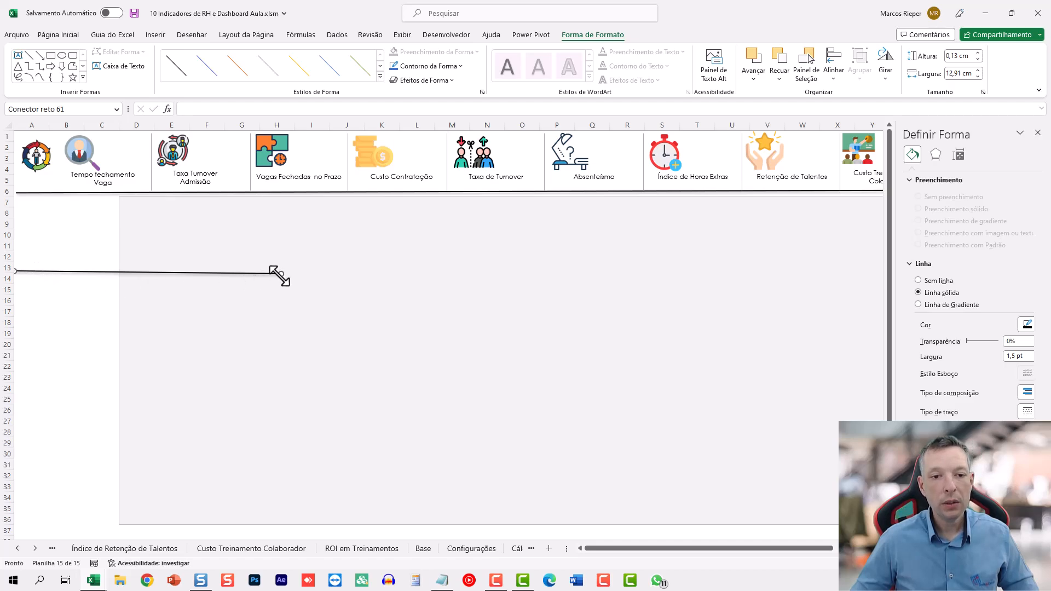
left_click_drag(279, 275, 886, 298)
scroll(738, 552, "left", 1)
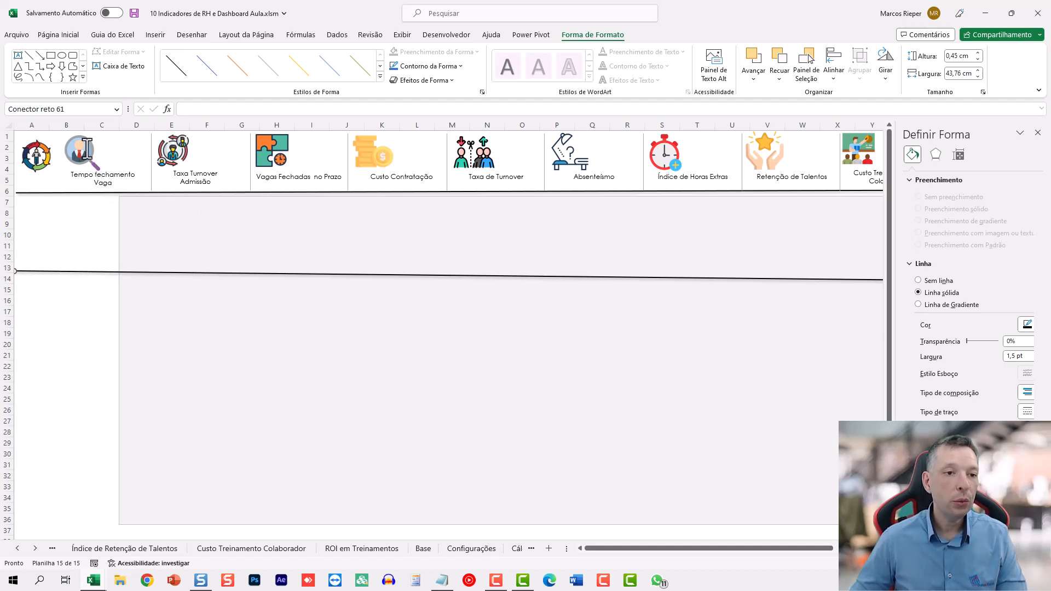
Delete the stretched line, close the shape formatting options and select cell B10.
key("Delete")
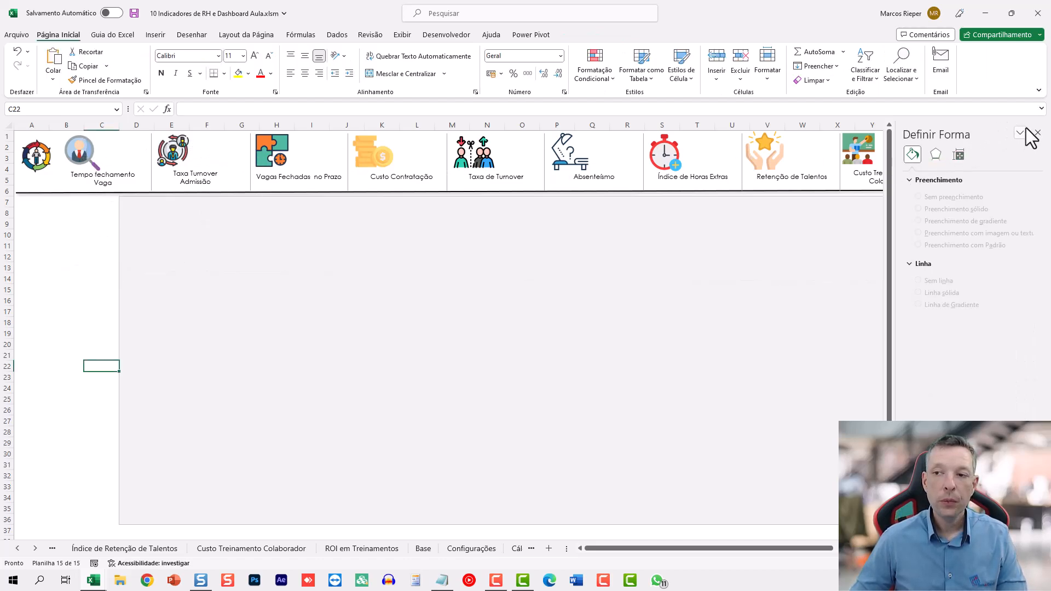
left_click(1037, 132)
left_click(63, 235)
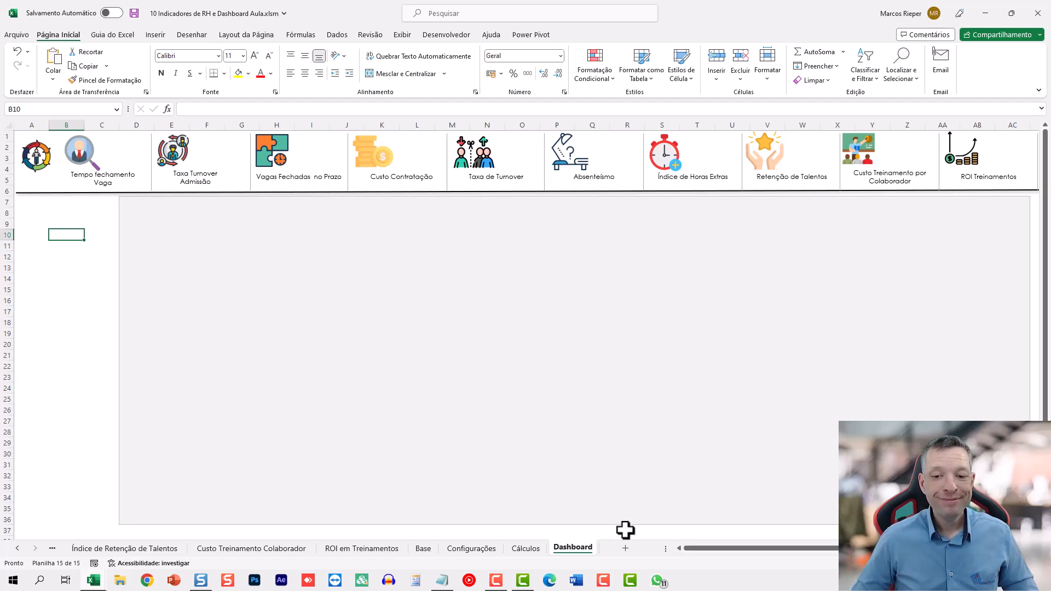
Review the Cálculos and Dashboard sheets and the data table on the Base sheet.
left_click(524, 549)
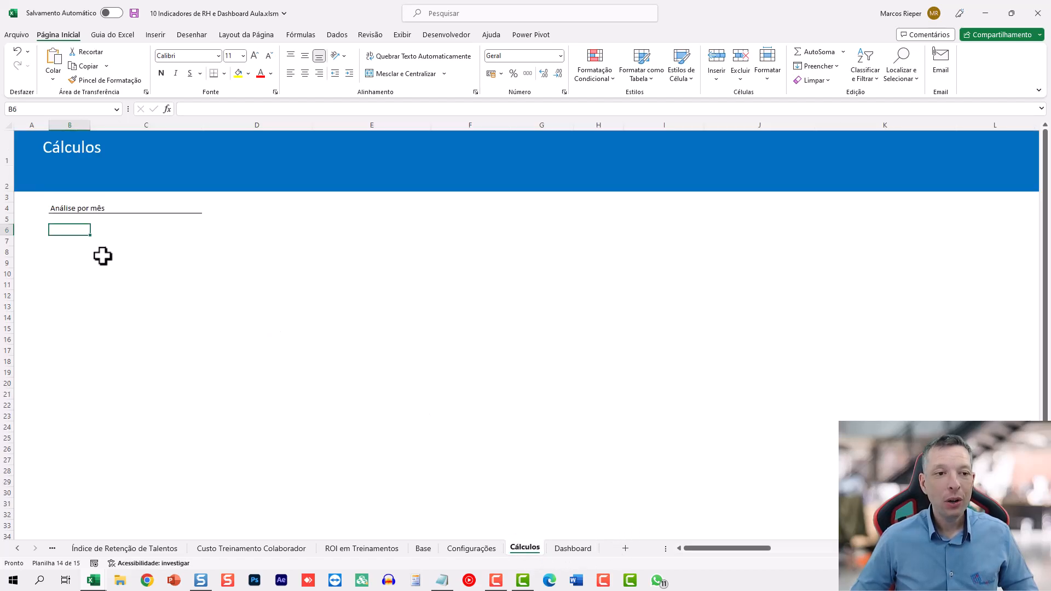
left_click(569, 549)
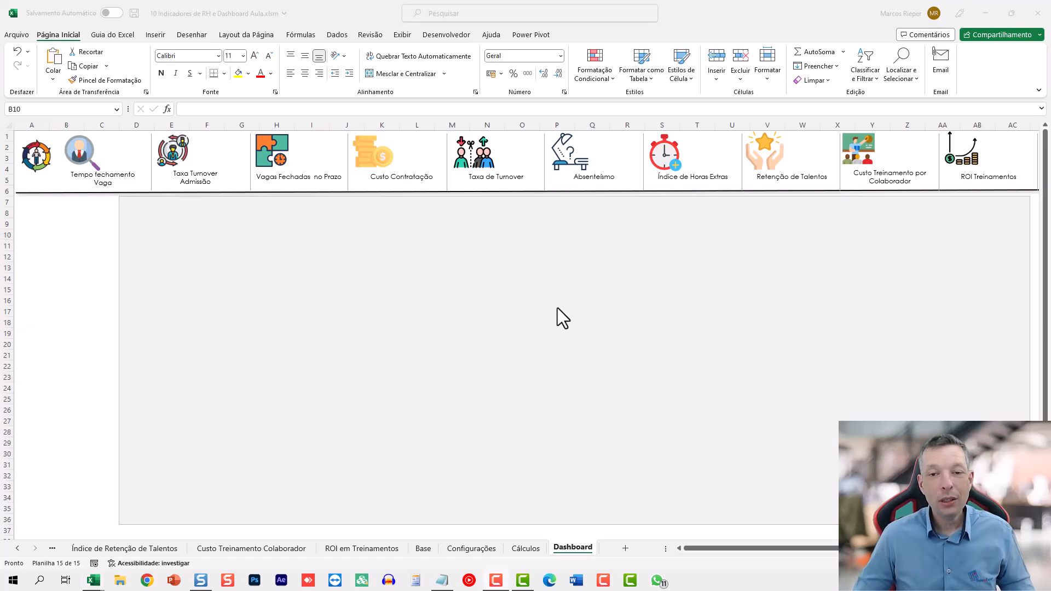
left_click(557, 308)
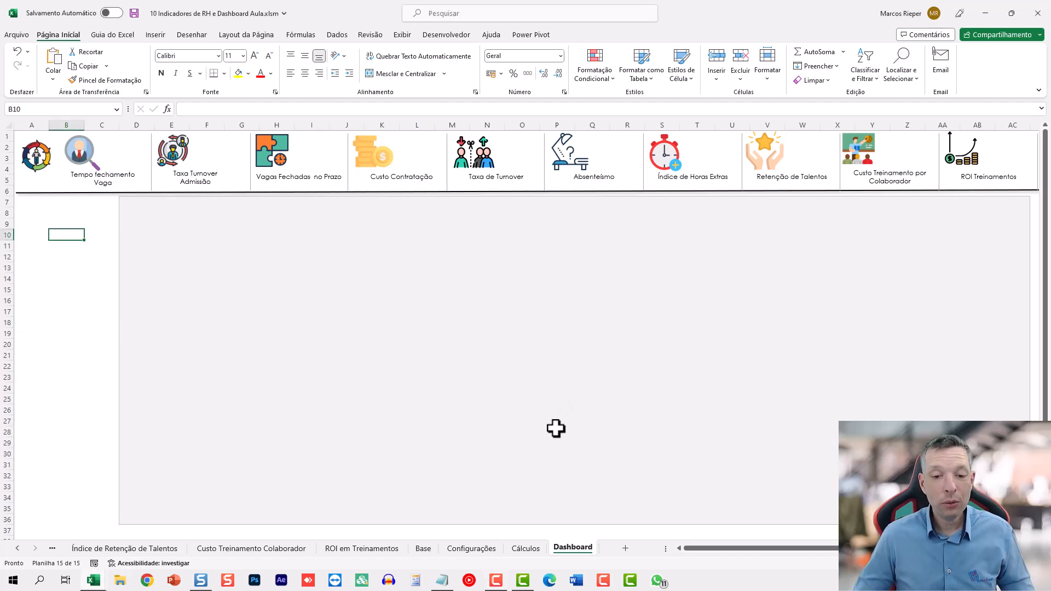
left_click(521, 548)
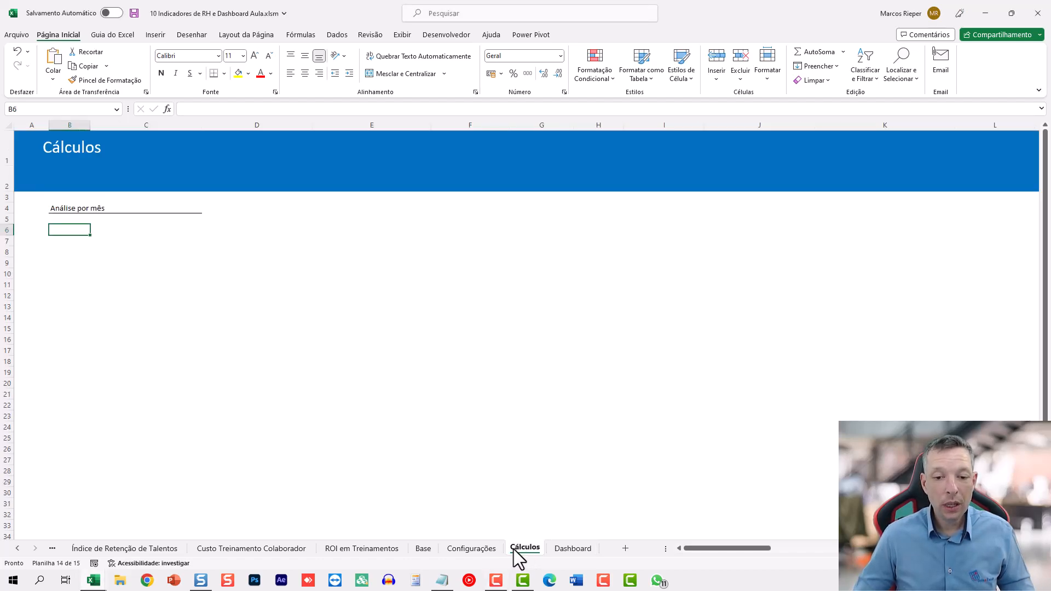
left_click(420, 548)
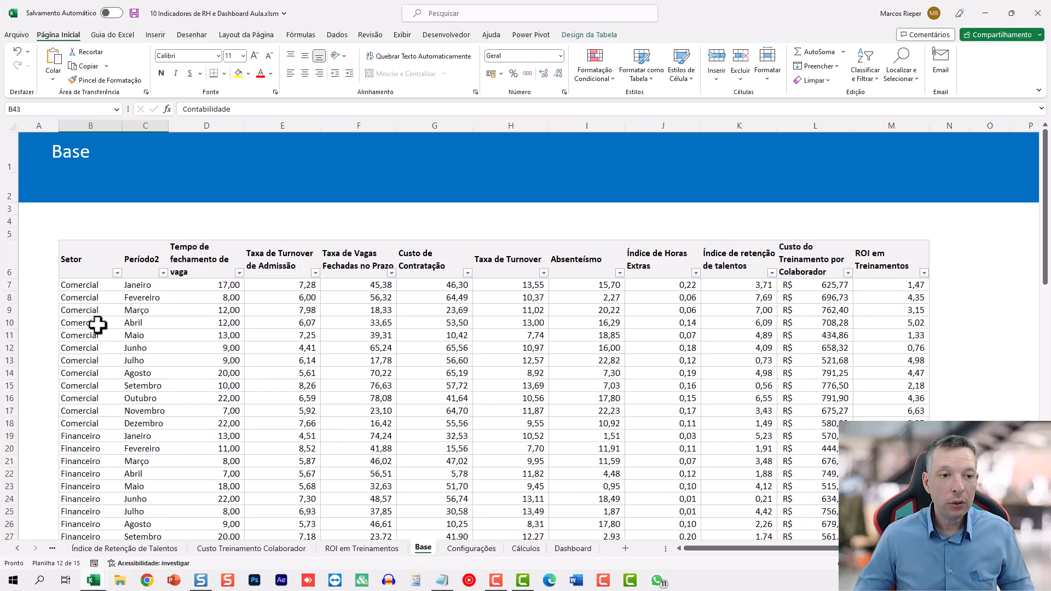
Create a PivotTable in cell B6 of the Cálculos sheet from the Base sheet's table Tabela14.
left_click(525, 548)
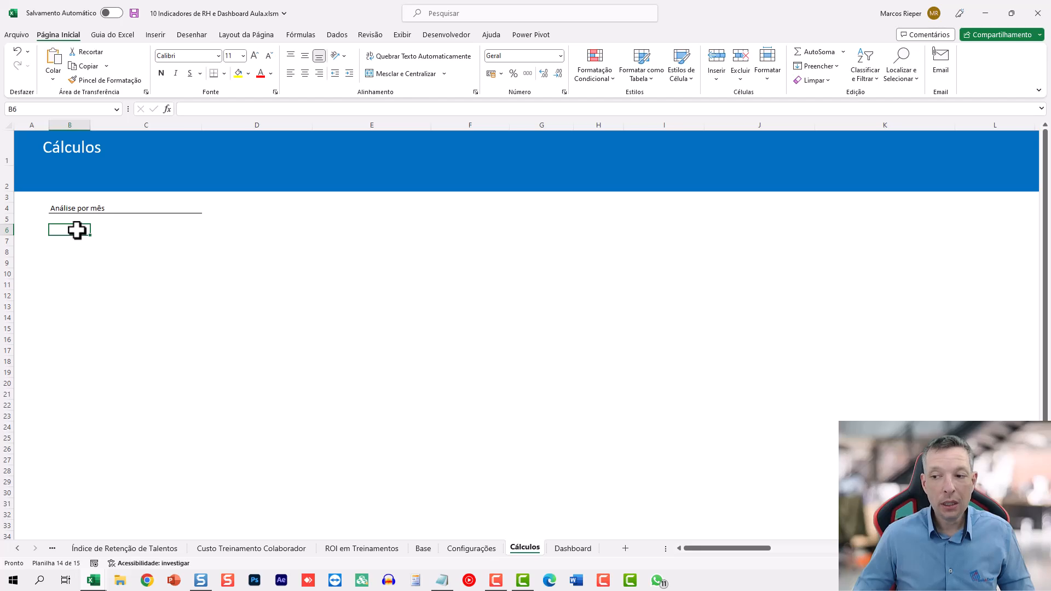
left_click(155, 35)
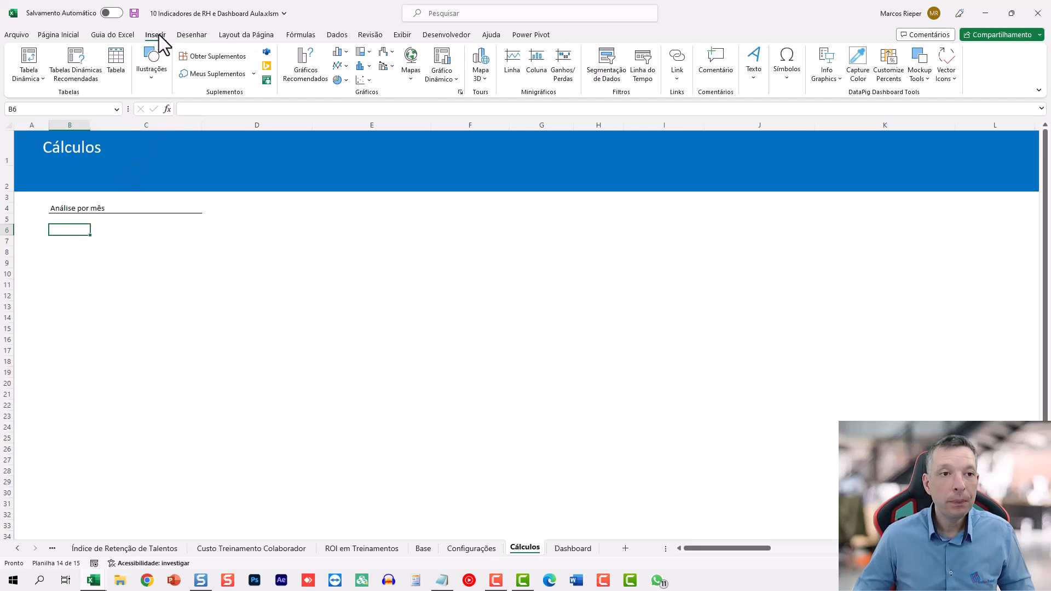
left_click(29, 61)
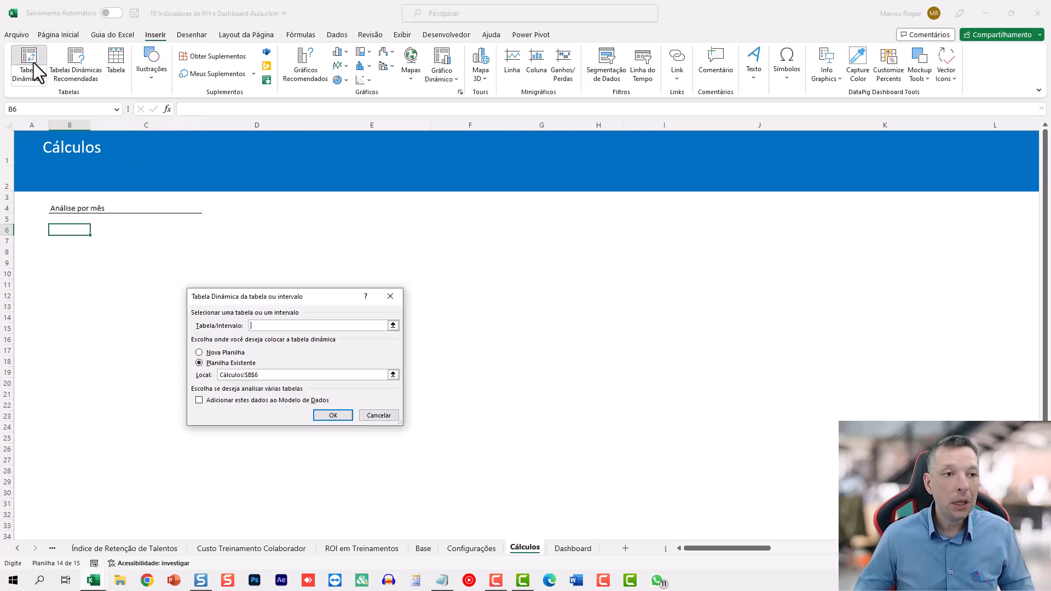
left_click(424, 548)
left_click_drag(77, 260, 861, 310)
key("ctrl+shift+Down")
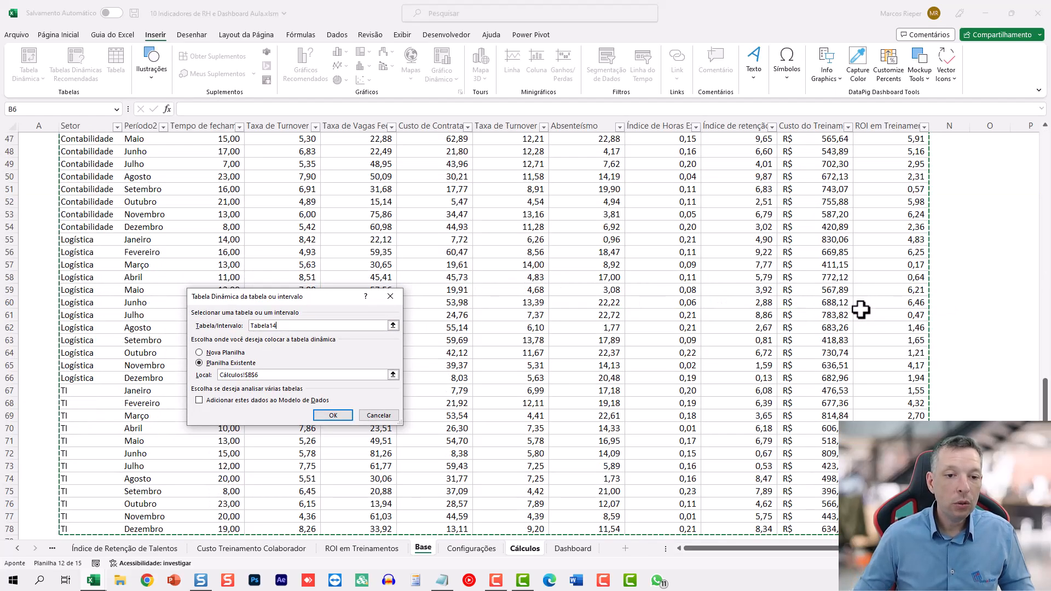
left_click(328, 415)
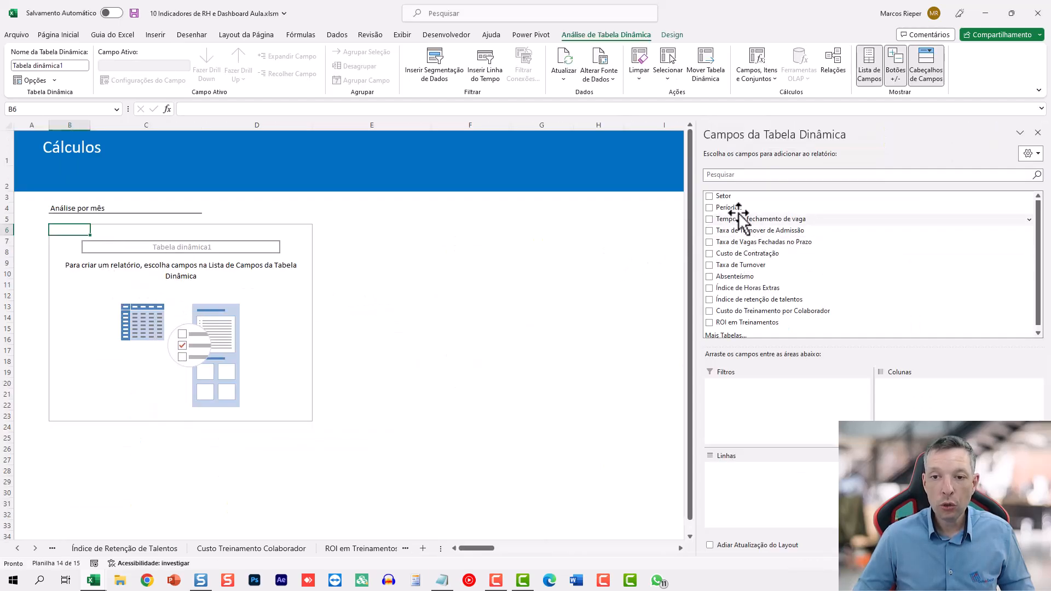
Add Período2 as the PivotTable rows and Tempo de fechamento de vaga as a value summarized by Média.
left_click_drag(736, 207, 757, 477)
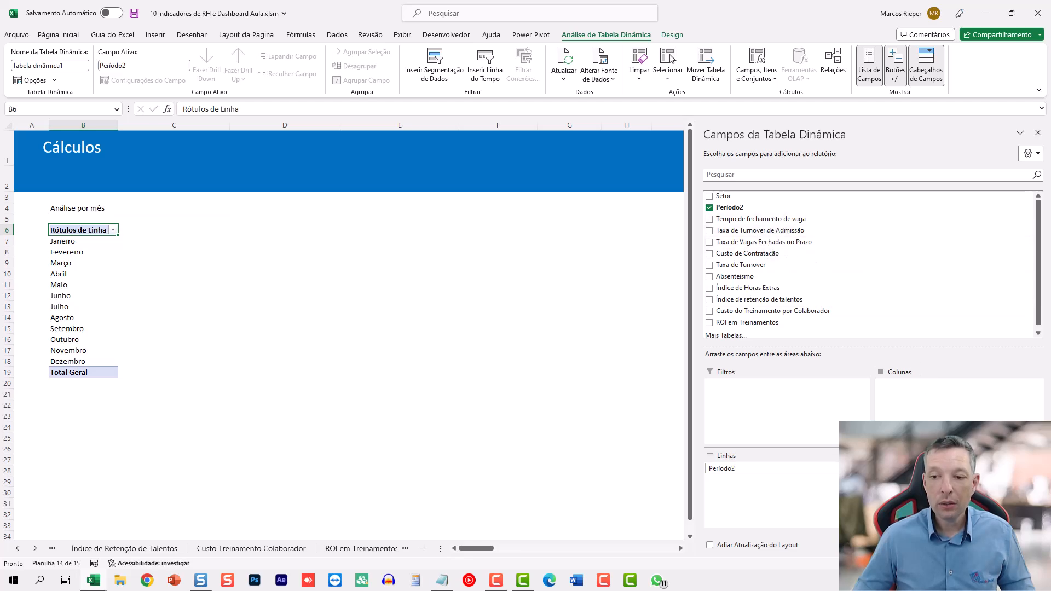
left_click_drag(736, 219, 930, 487)
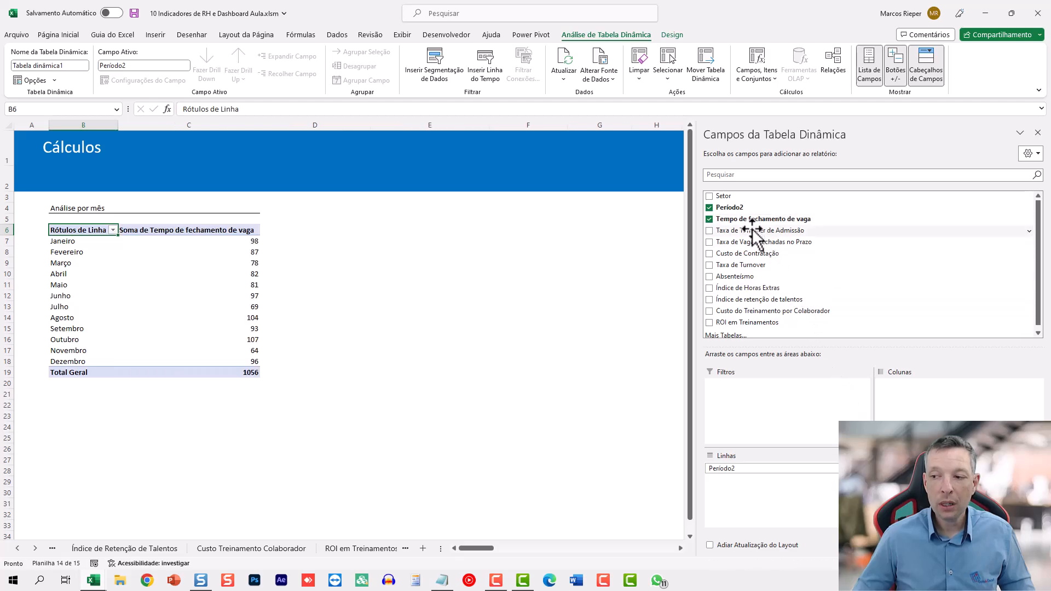
right_click(233, 247)
left_click(270, 426)
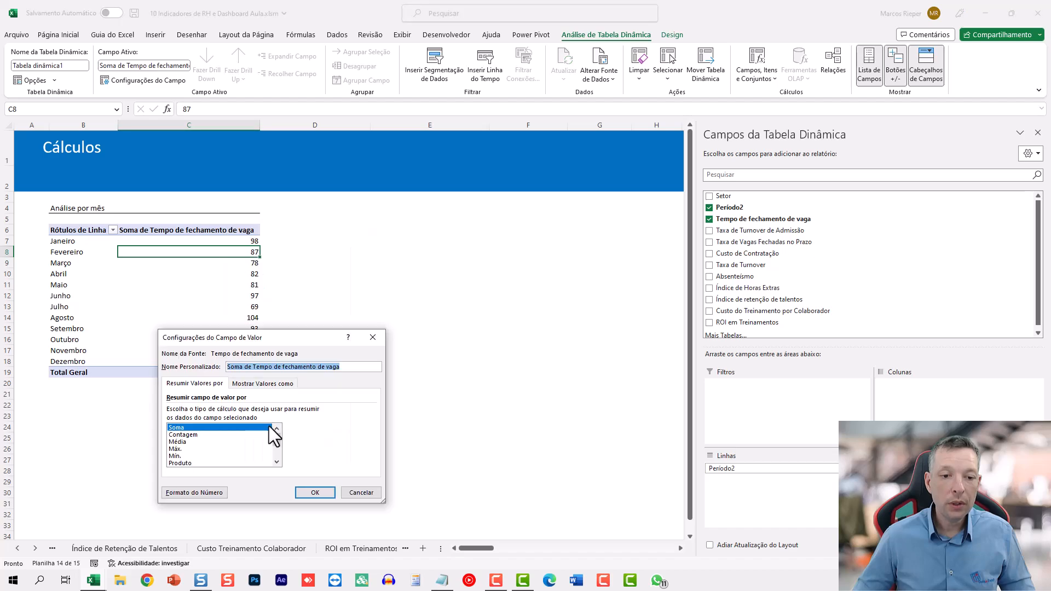
double_click(183, 441)
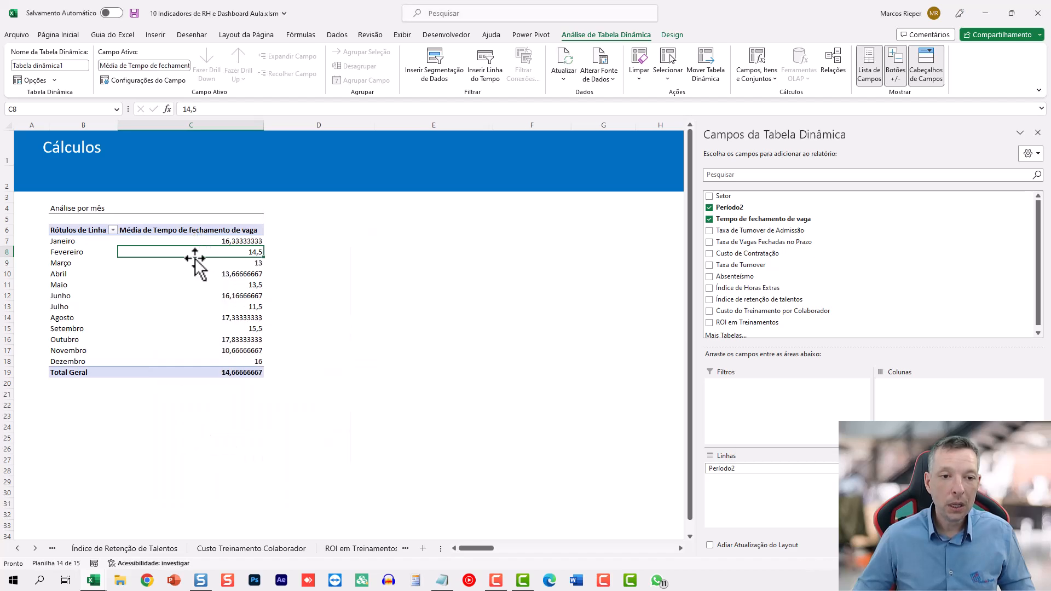
Add Taxa de Turnover de Admissão to the PivotTable values and summarize it by Média.
left_click_drag(770, 231, 941, 495)
right_click(361, 252)
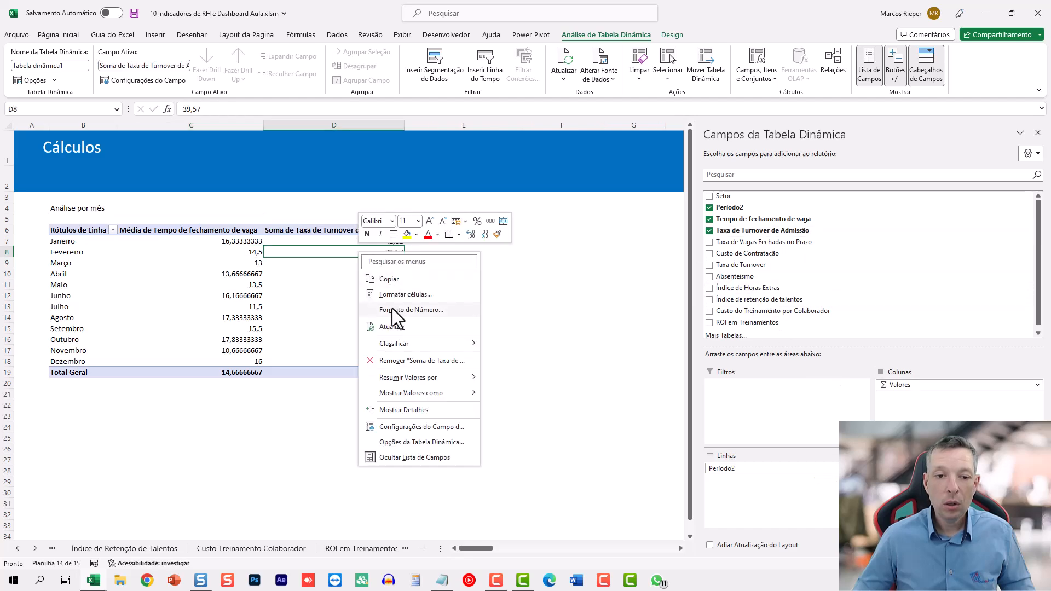
left_click(406, 428)
double_click(317, 447)
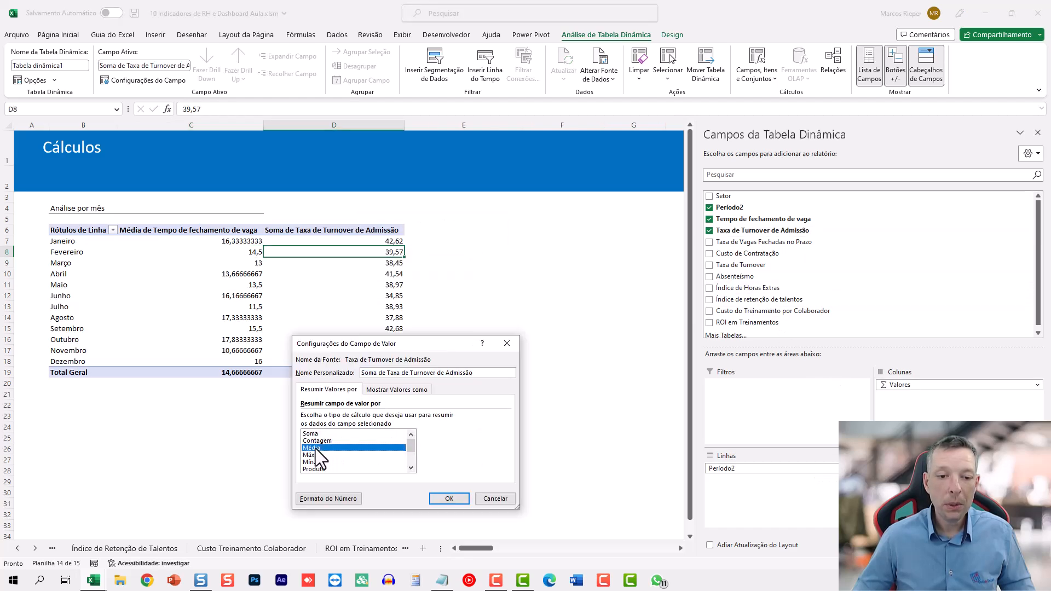
Add Taxa de Vagas Fechadas no Prazo to the PivotTable values and summarize it by Média.
left_click_drag(765, 241, 941, 495)
left_click(941, 495)
left_click(920, 414)
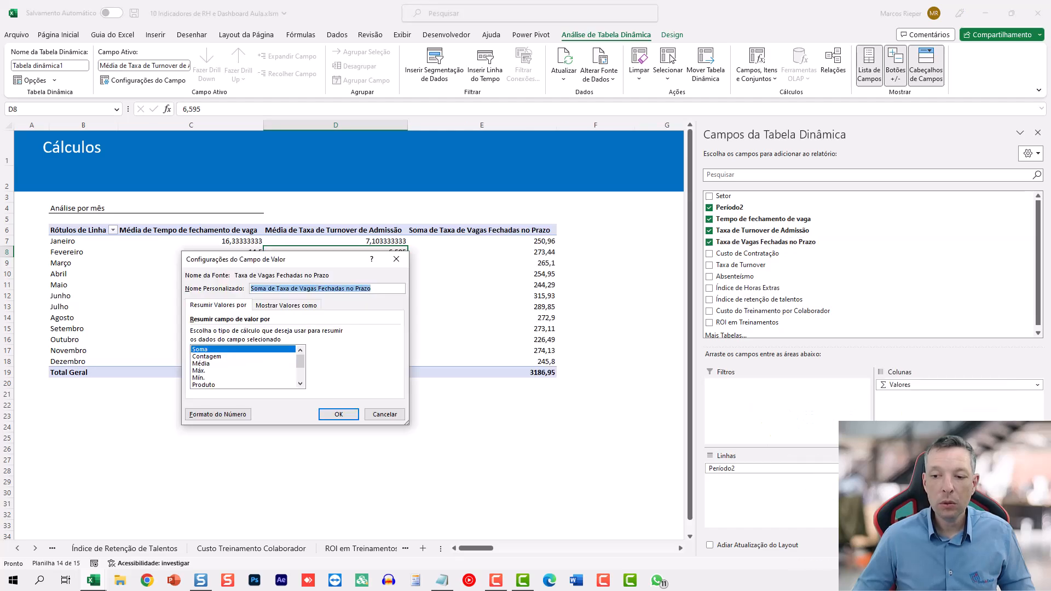
double_click(206, 364)
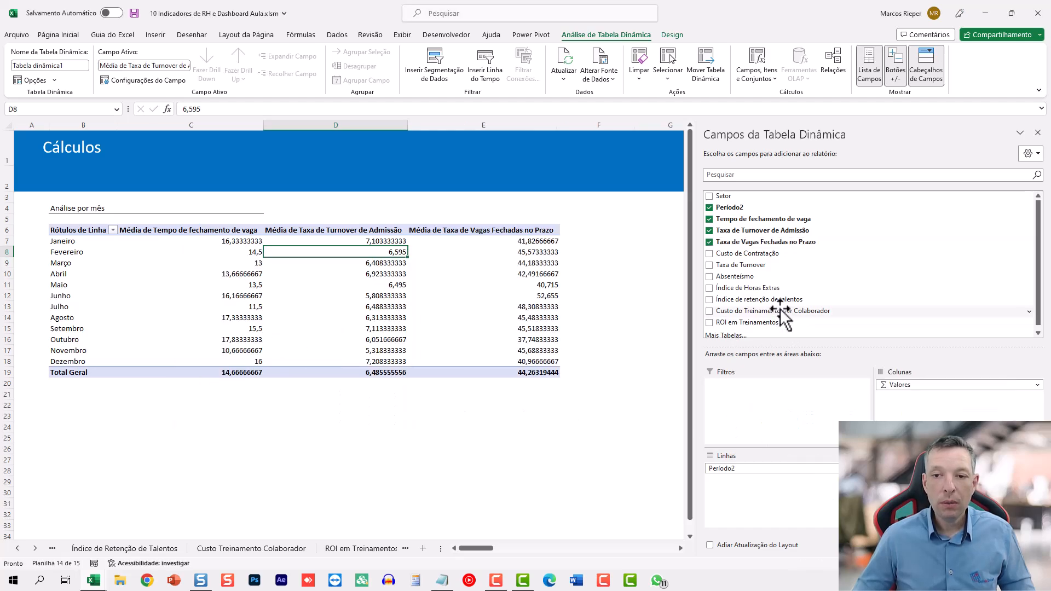
Add Custo de Contratação to the PivotTable values and summarize it by Média.
left_click_drag(742, 255, 930, 405)
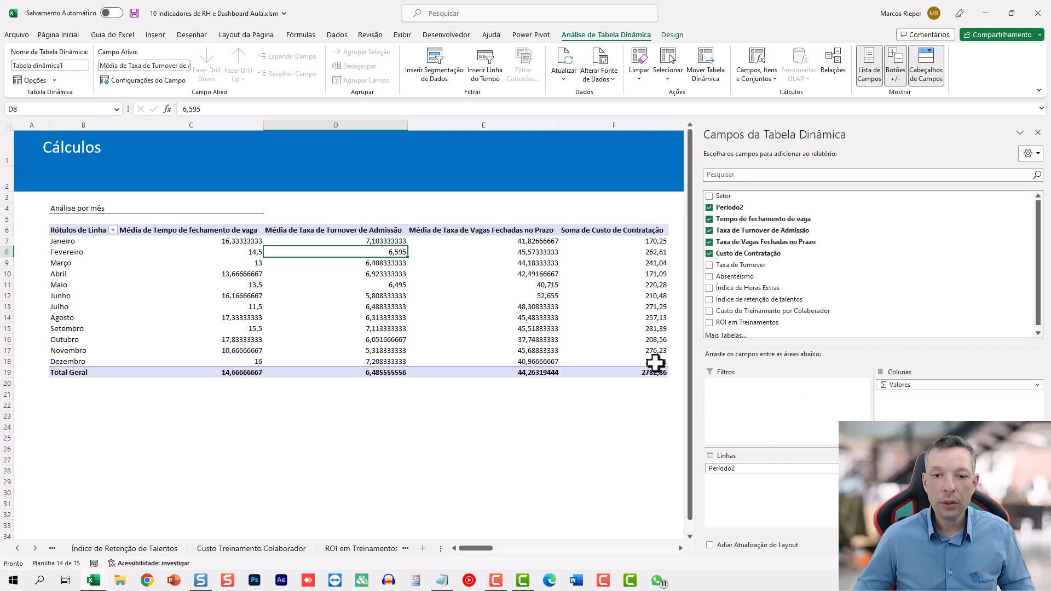
right_click(613, 252)
left_click(647, 425)
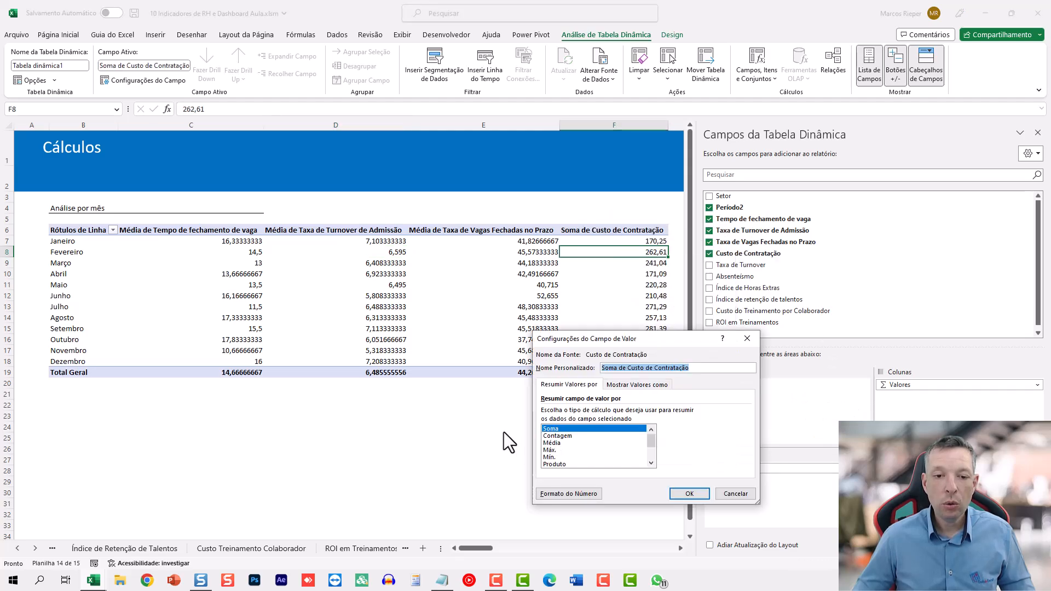
double_click(551, 443)
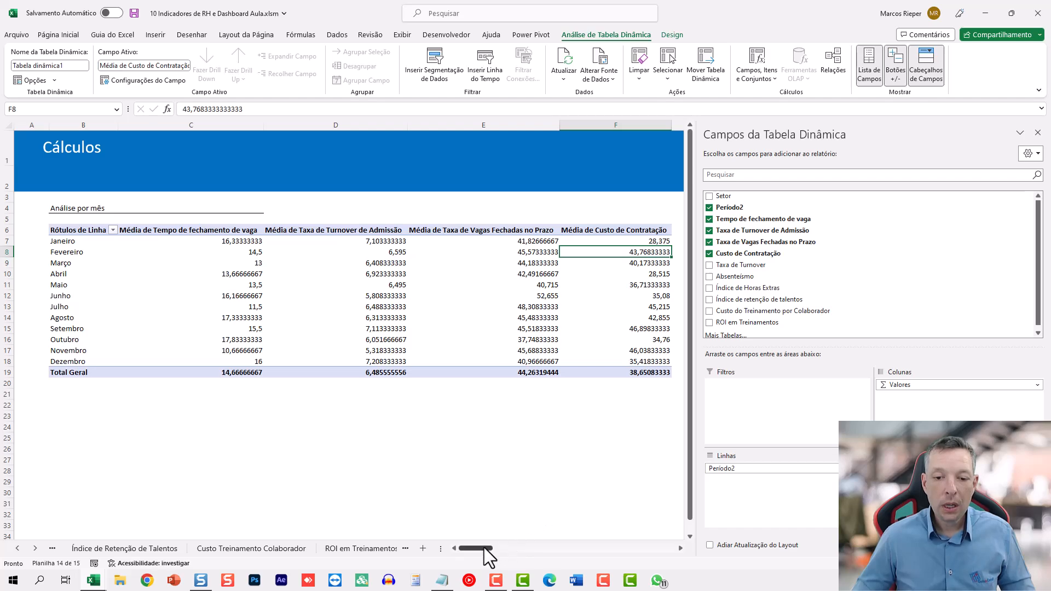
Add Taxa de Turnover to the PivotTable values and summarize it by Média.
left_click_drag(484, 547, 503, 548)
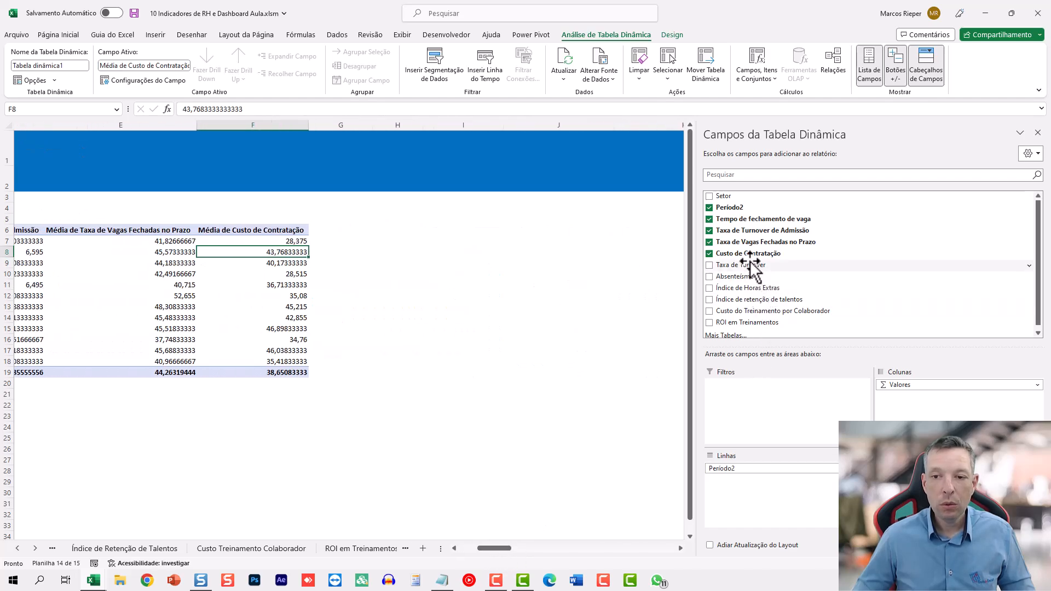
left_click_drag(750, 263, 931, 492)
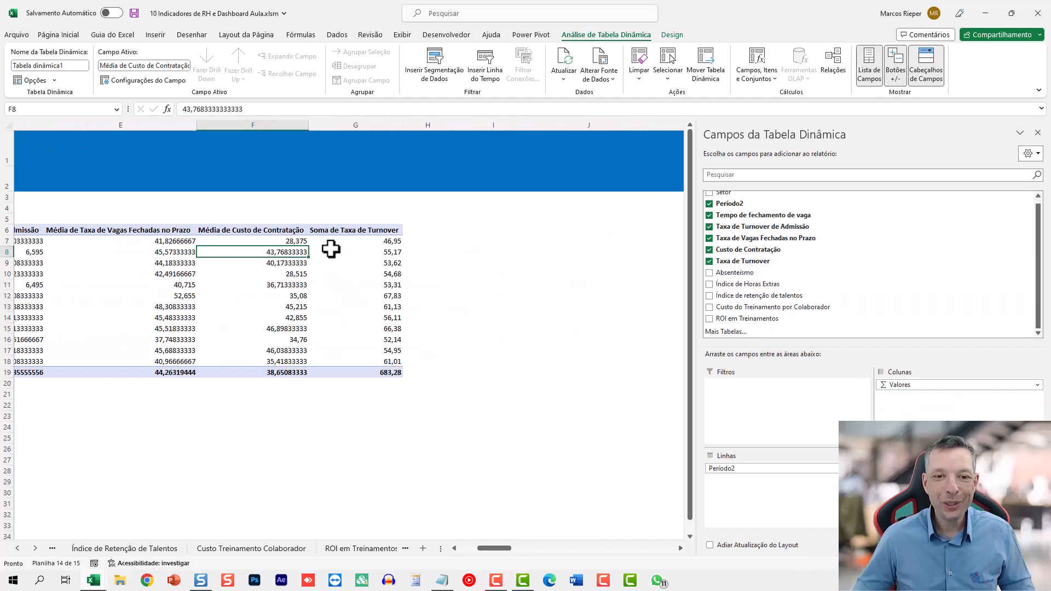
right_click(331, 249)
left_click(411, 424)
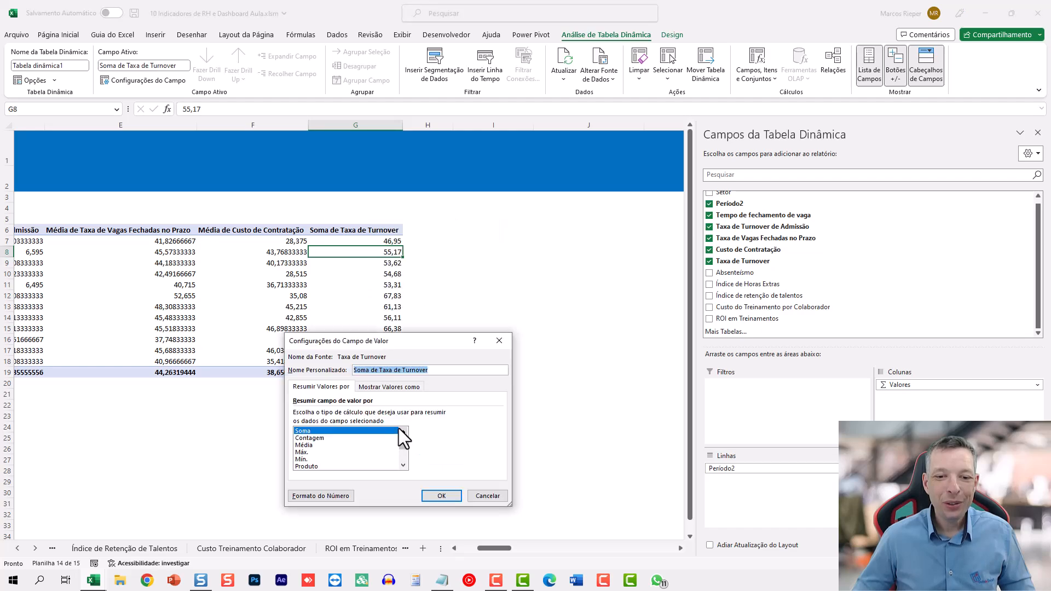
double_click(304, 445)
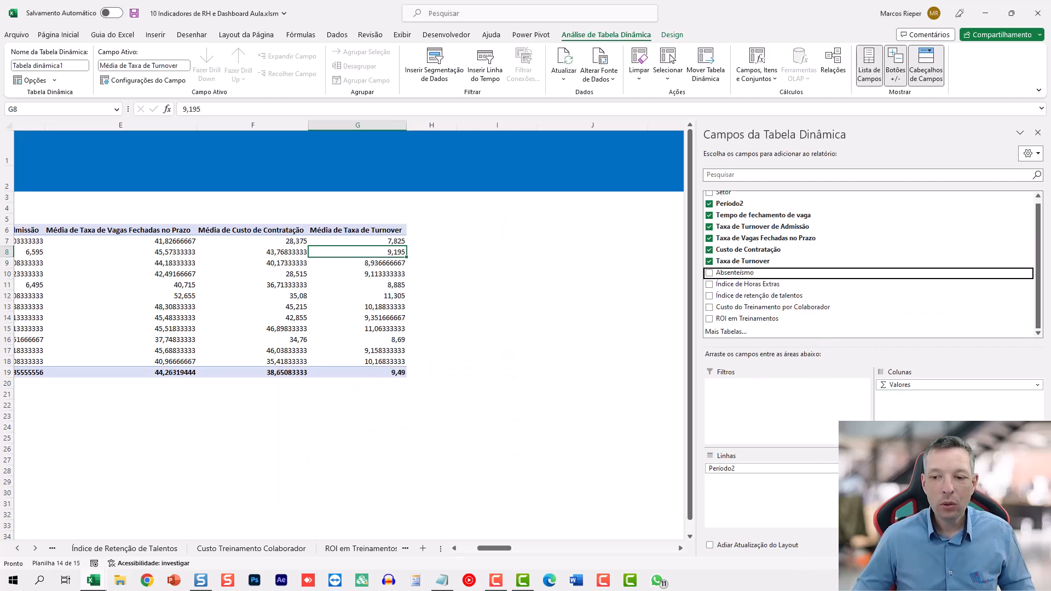
Add Absenteísmo to the PivotTable values and summarize it by Média.
left_click_drag(735, 273, 930, 492)
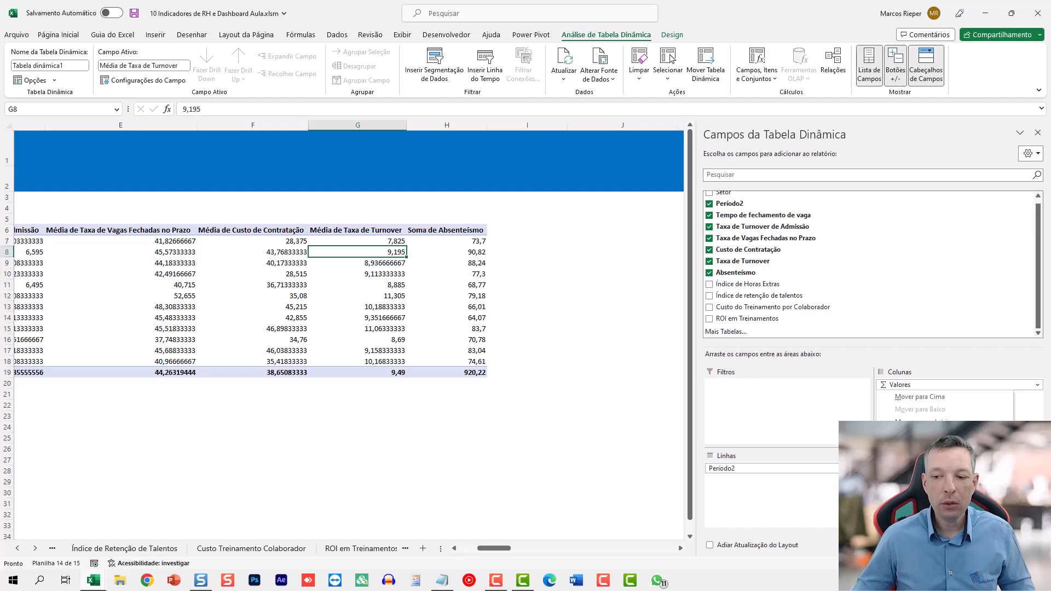
left_click(930, 517)
double_click(208, 363)
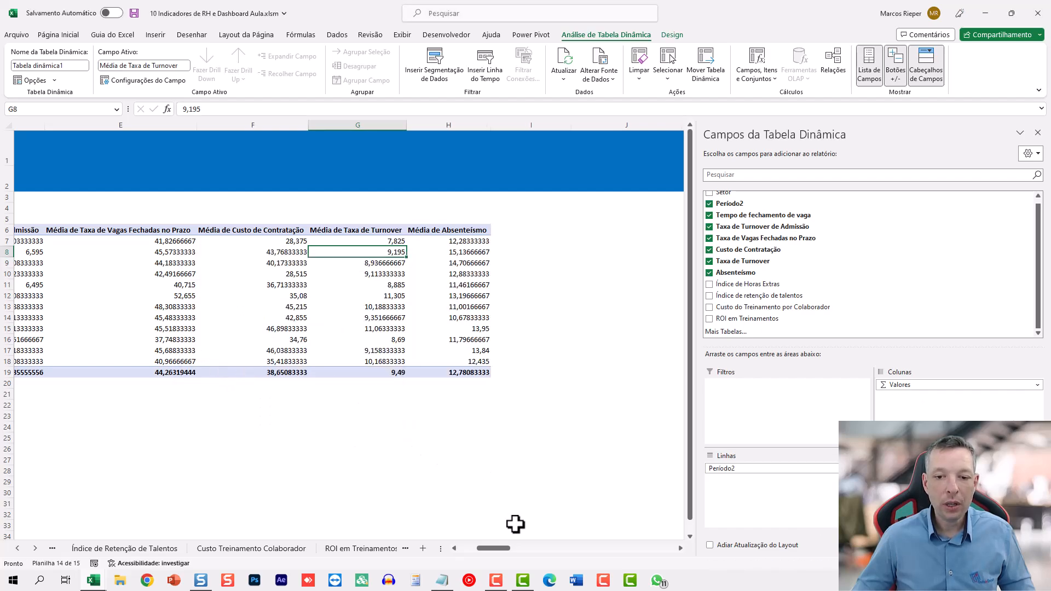
Add Índice de Horas Extras to the PivotTable values and summarize it by Média.
scroll(511, 553, "right", 2)
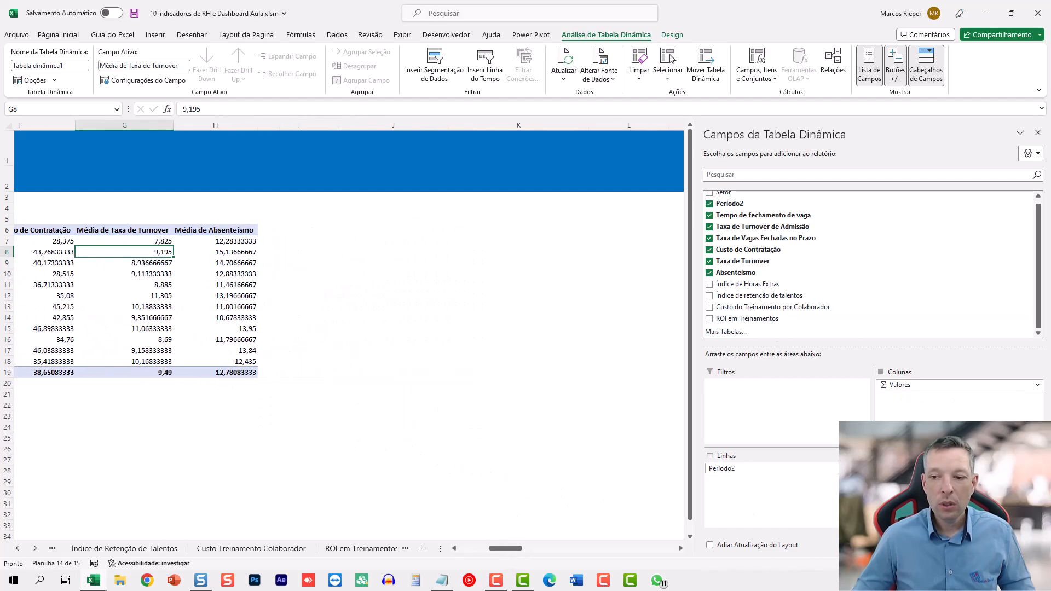
left_click(747, 284)
key("space")
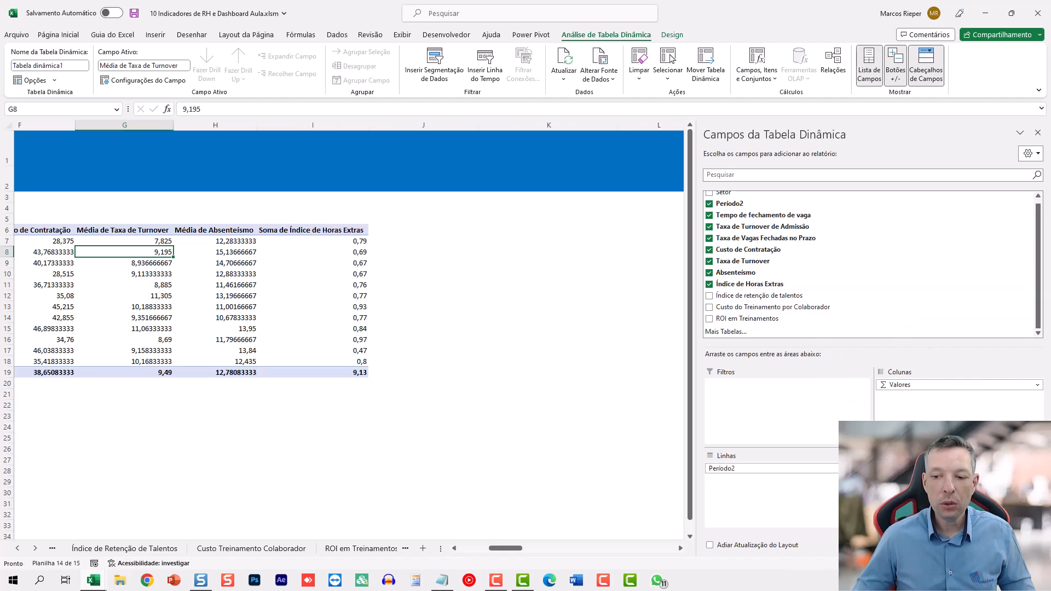
left_click(955, 523)
left_click(949, 512)
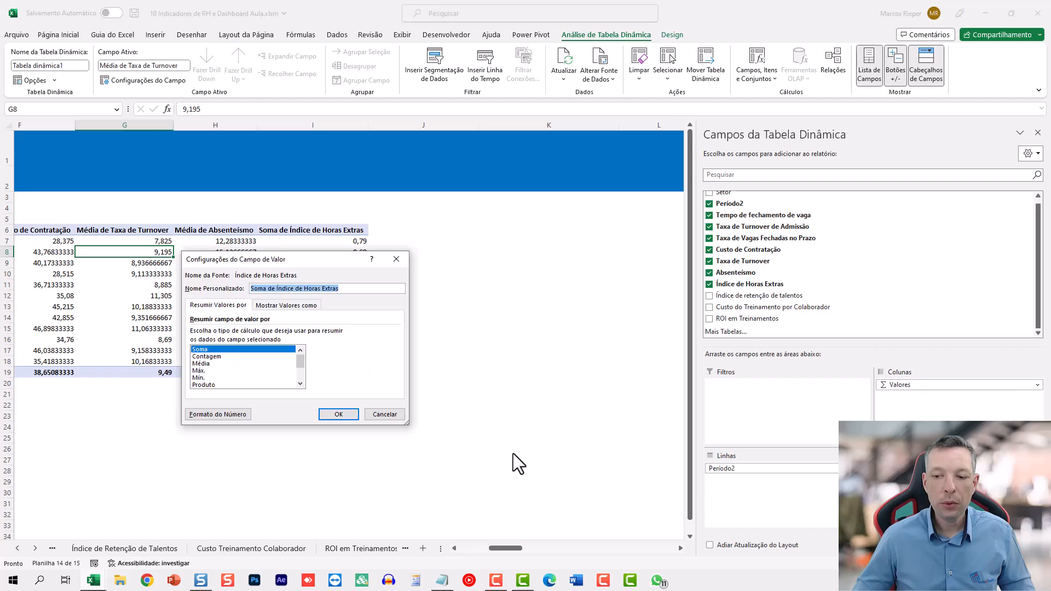
double_click(201, 363)
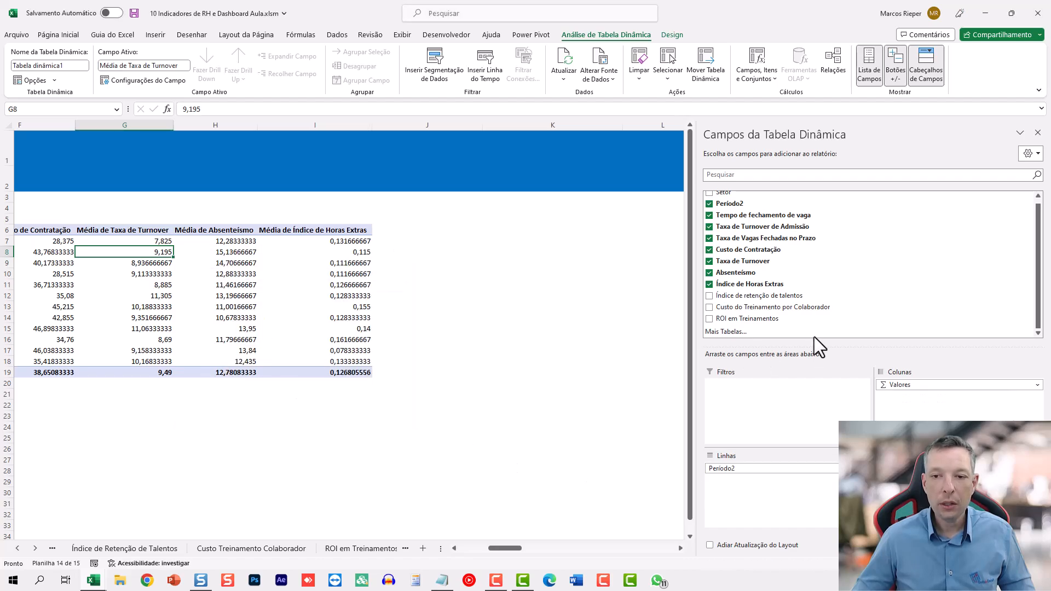
Add Índice de retenção de talentos to the PivotTable values and summarize it by Média.
left_click_drag(766, 296, 764, 304)
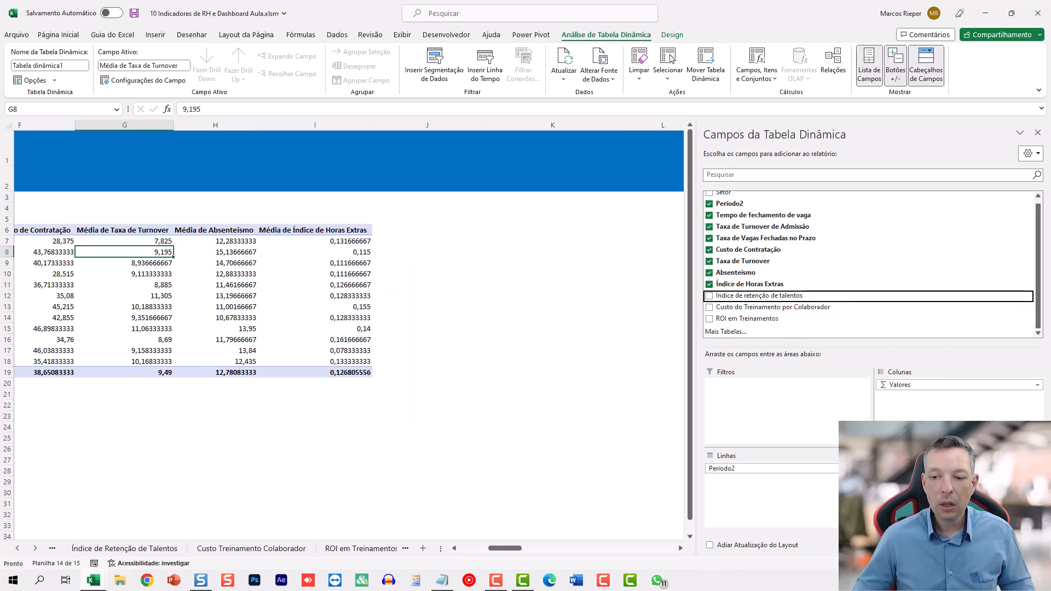
key("space")
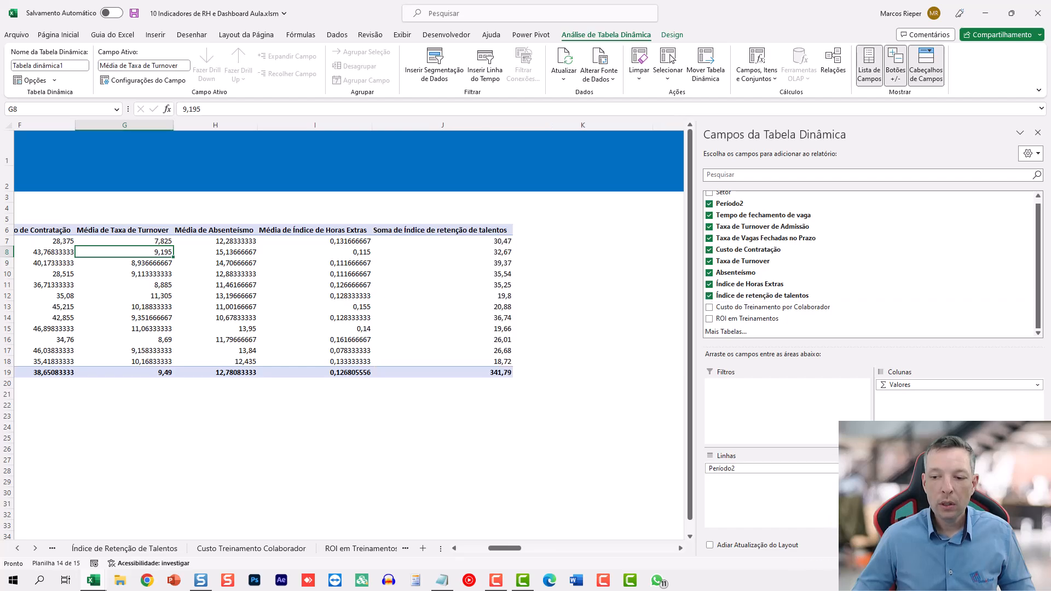
left_click(955, 523)
left_click(950, 511)
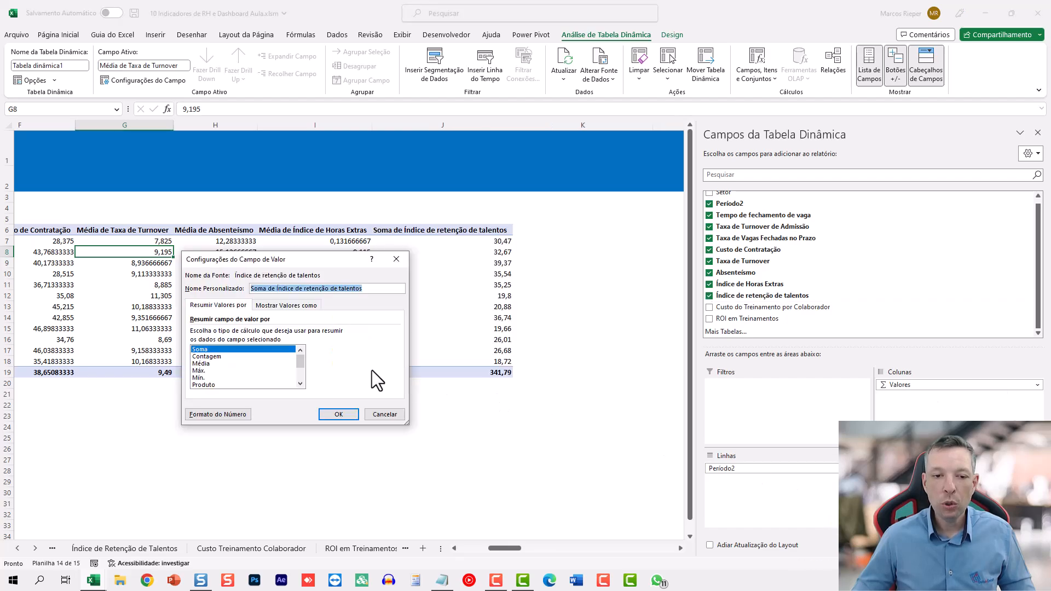
double_click(206, 364)
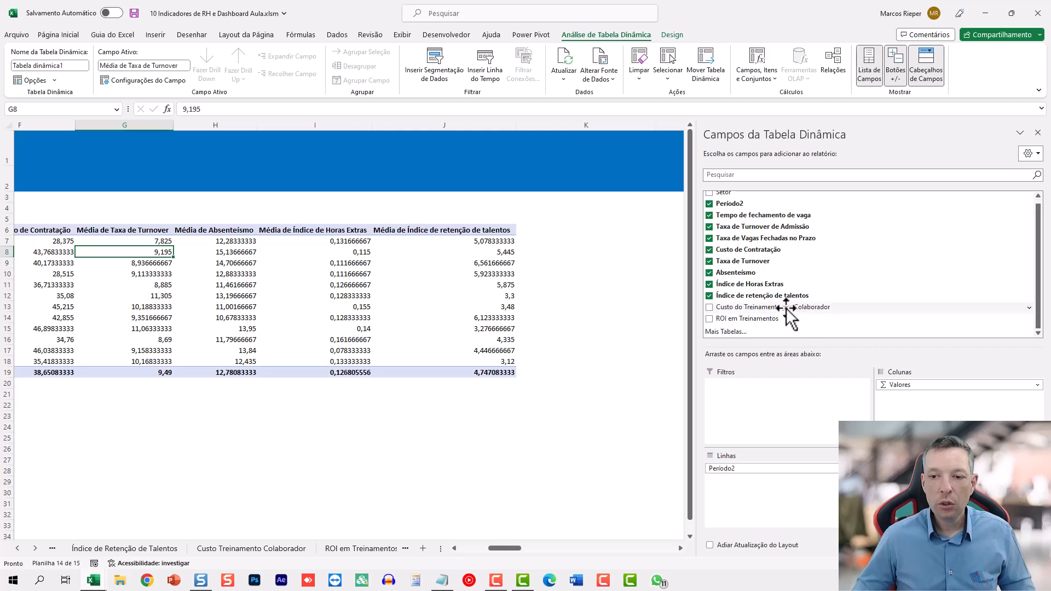
Add Custo do Treinamento por Colaborador to the PivotTable values and summarize it by Média.
left_click_drag(788, 313, 898, 506)
left_click(930, 517)
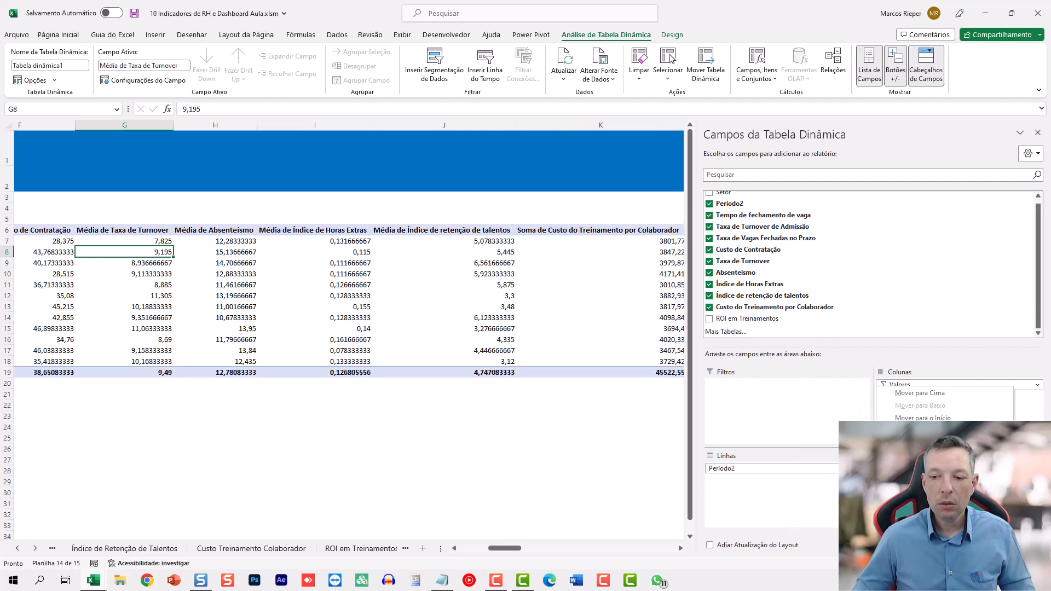
left_click(931, 505)
double_click(213, 365)
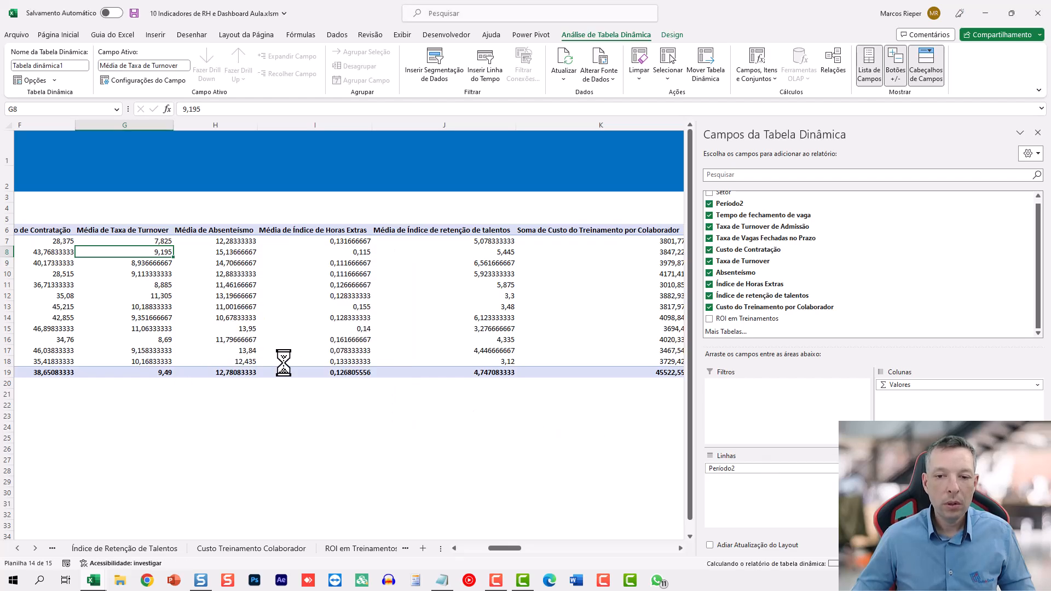
Add ROI em Treinamentos to the PivotTable values summarized by Média, and close the field list.
left_click_drag(757, 319, 895, 470)
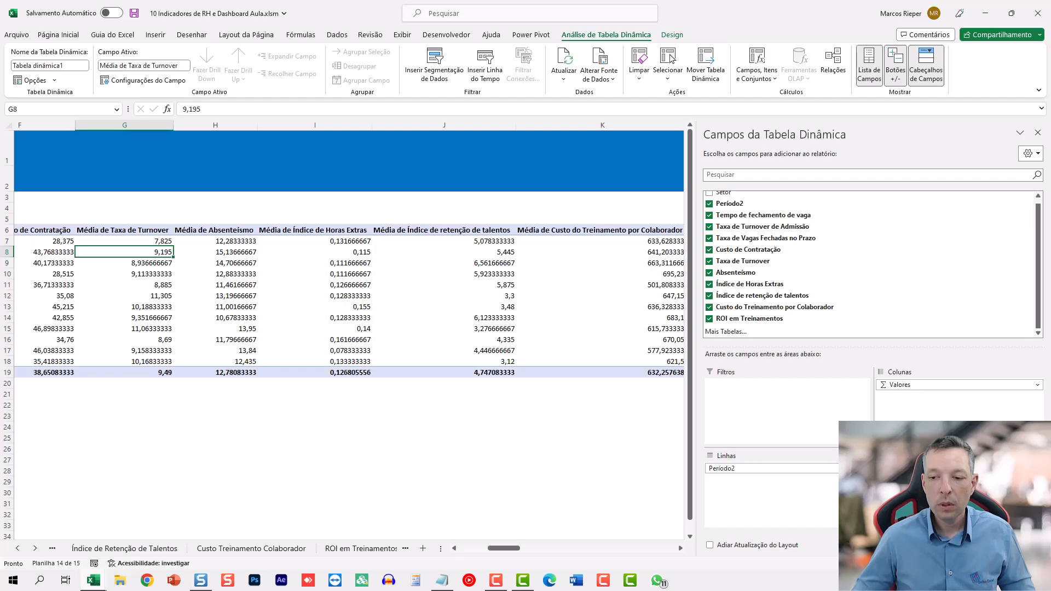
left_click(930, 521)
left_click(931, 509)
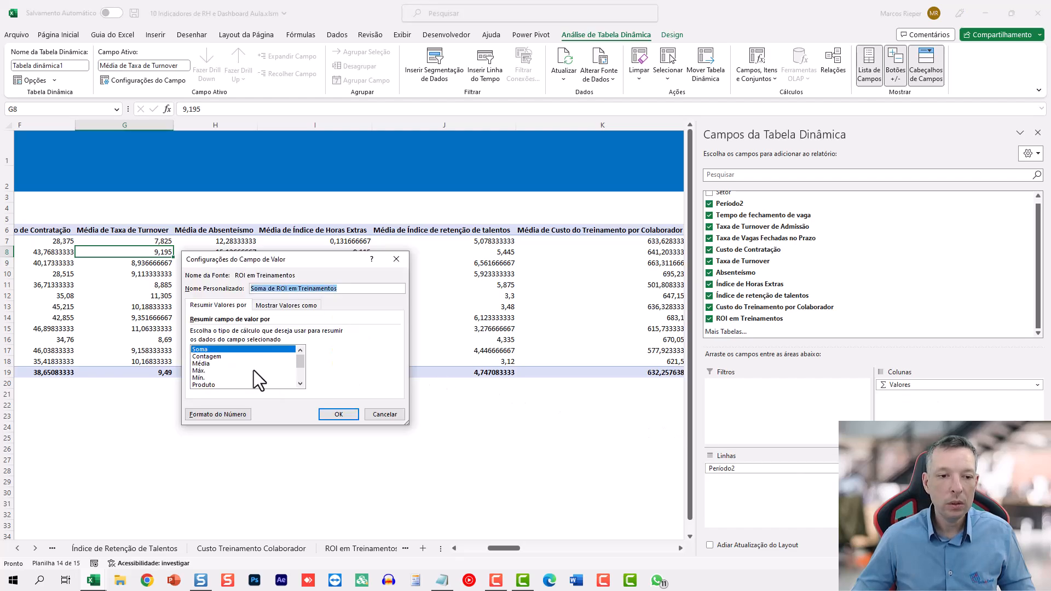
double_click(215, 363)
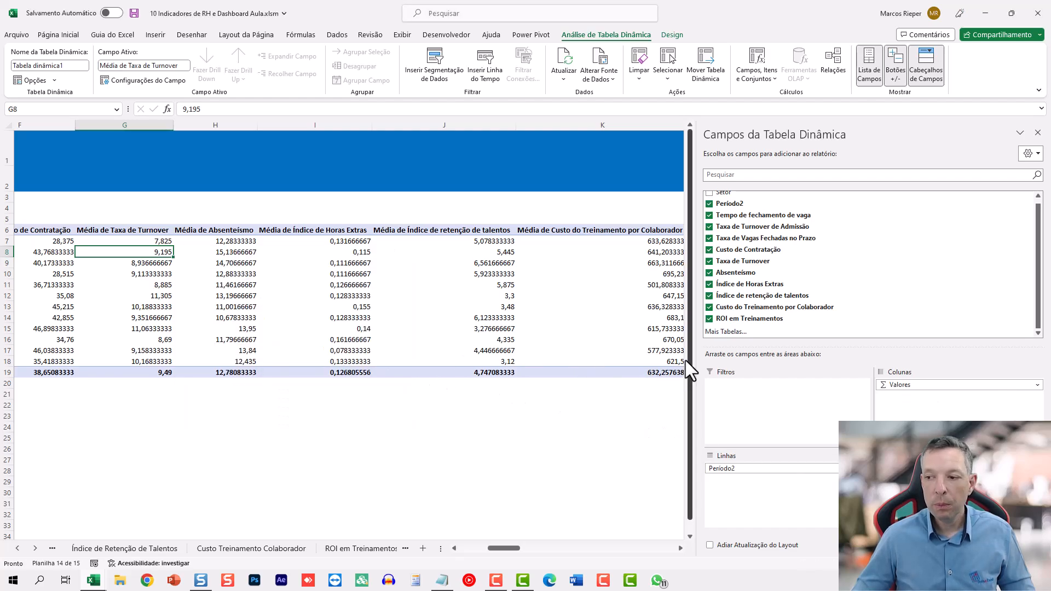
left_click(1037, 133)
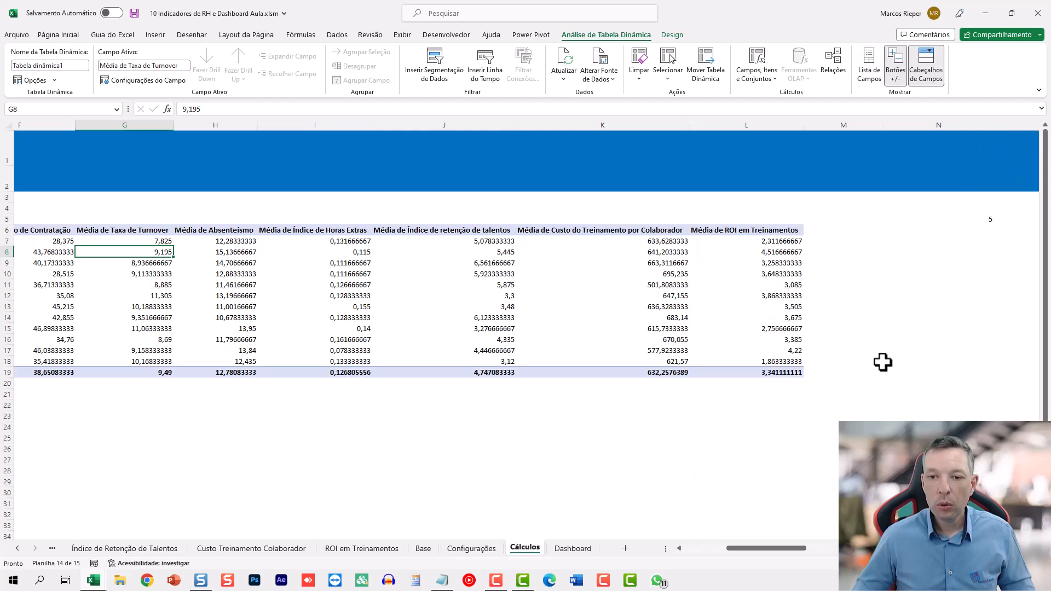
Format all the PivotTable's values, including the Total Geral row, as accounting numbers with one decimal place.
left_click_drag(774, 371, 248, 237)
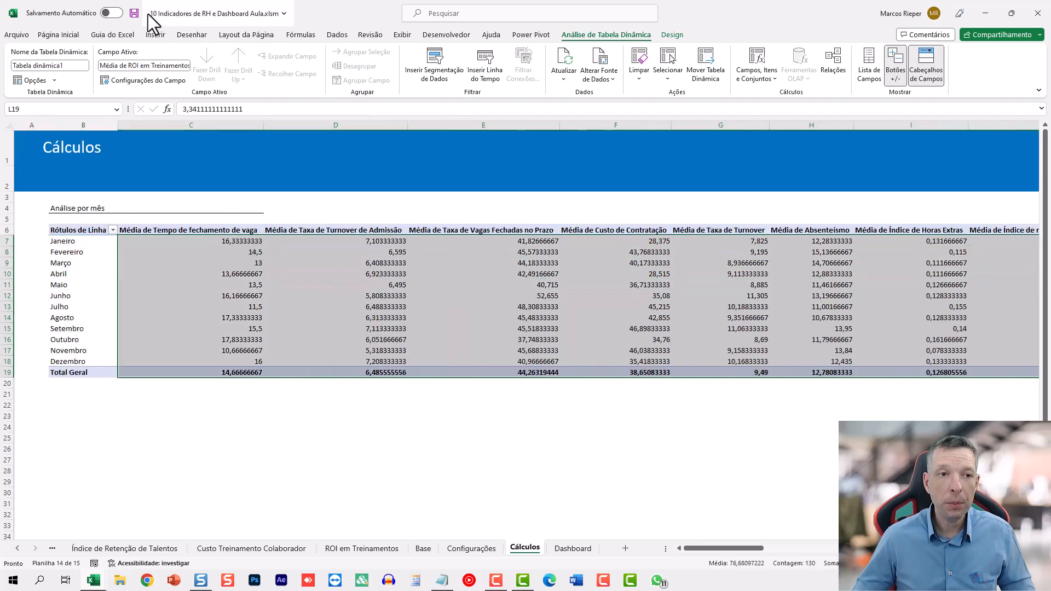
left_click(58, 34)
left_click(558, 73)
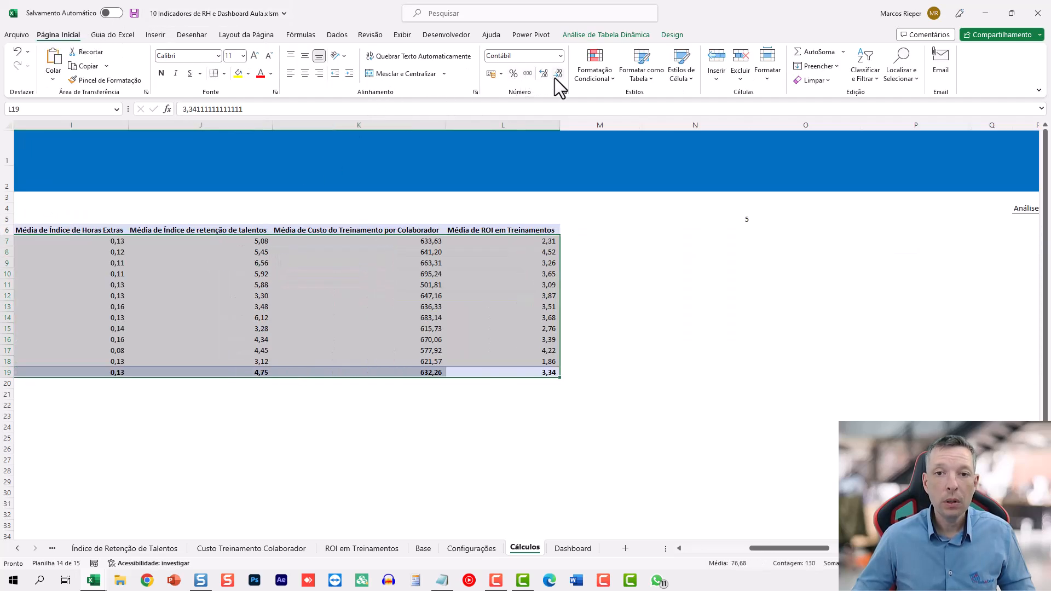
left_click(502, 277)
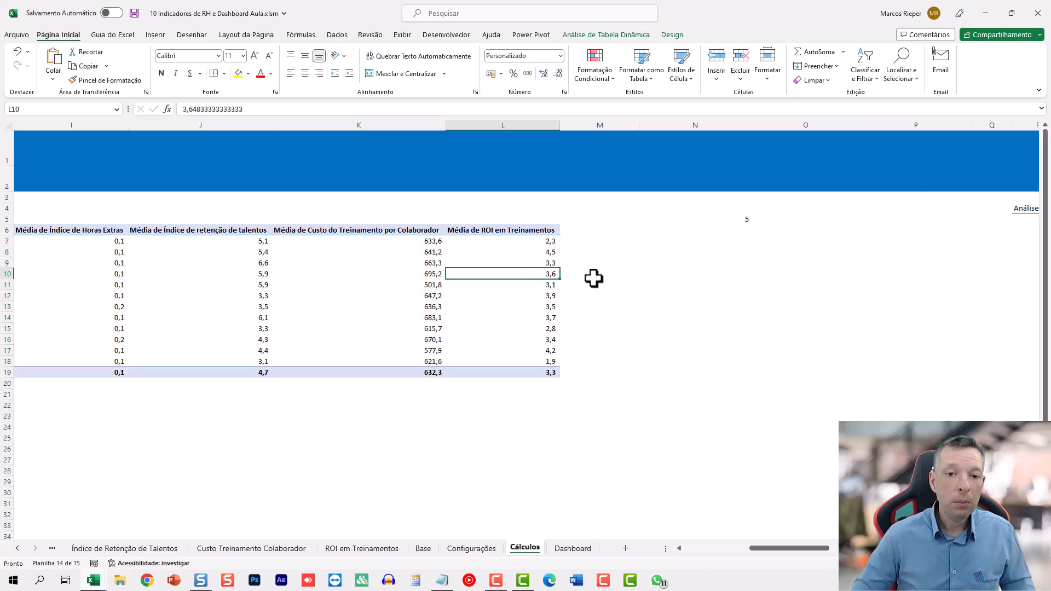
Remove the "Média de" prefix from the header in C6, leaving "Tempo de fechamento de vaga", and go to the header in D6.
key("Home")
left_click(172, 230)
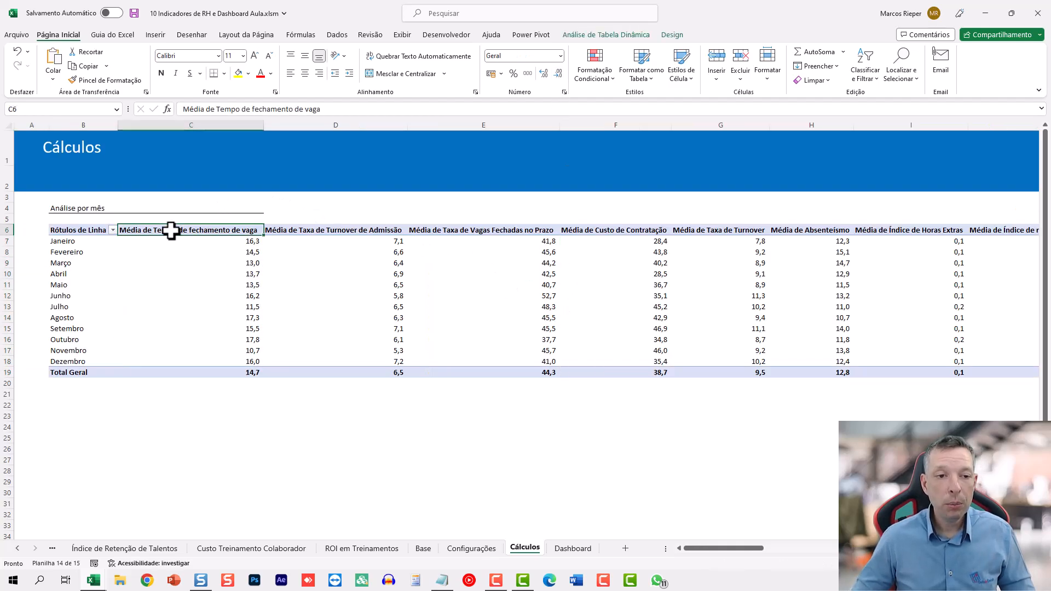
double_click(166, 231)
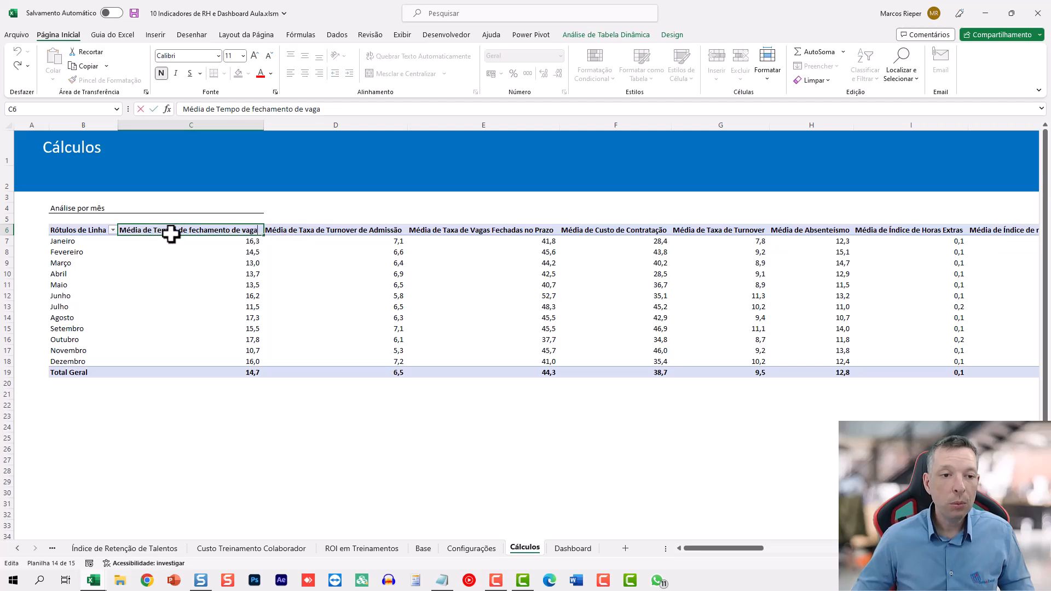
key("Home")
key("ctrl+shift+Right")
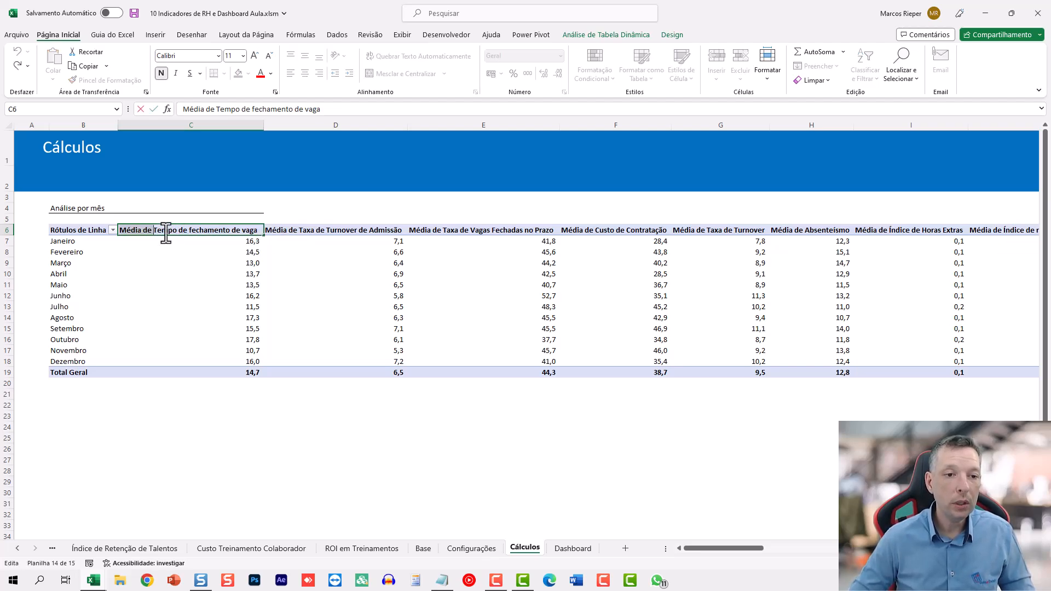
key("ctrl+shift+Right")
key("Delete")
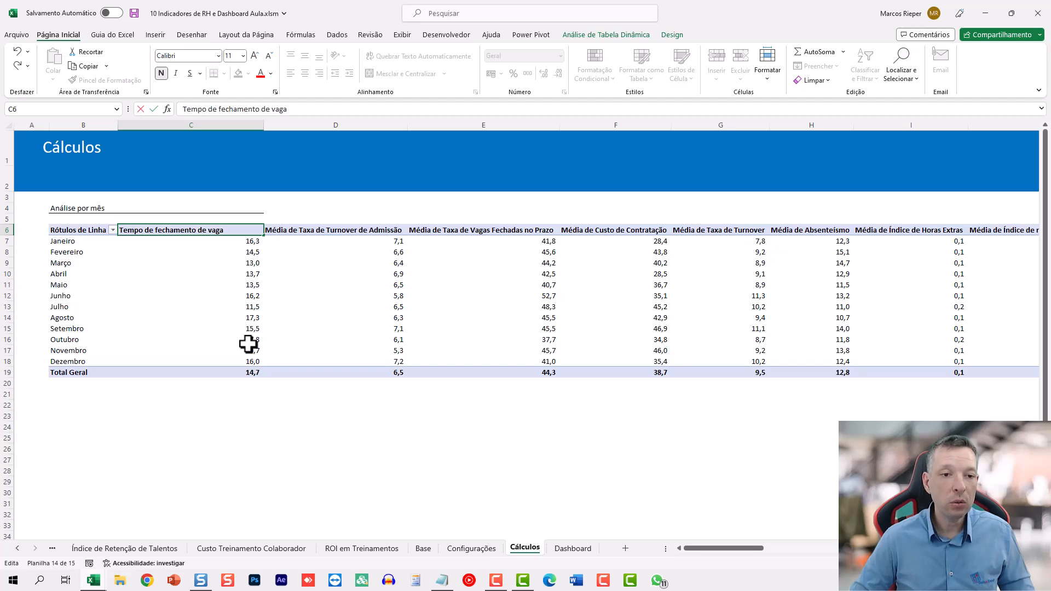
key("Return")
key("Right")
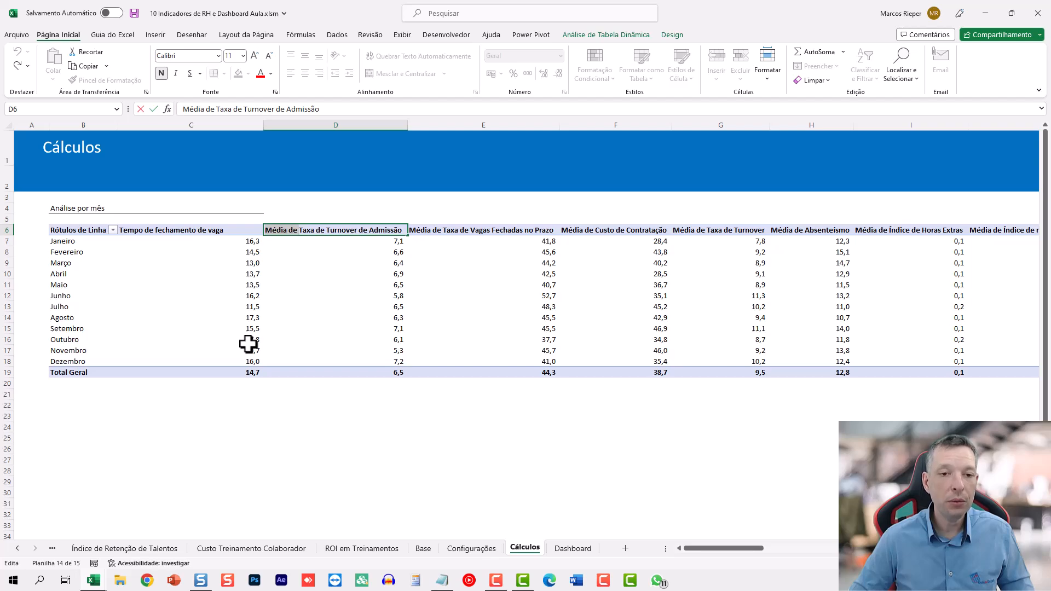
Remove the "Média de" prefix from the PivotTable header in D6, leaving "Taxa de Turnover de Admissão".
key("Return")
key("Up")
key("F2")
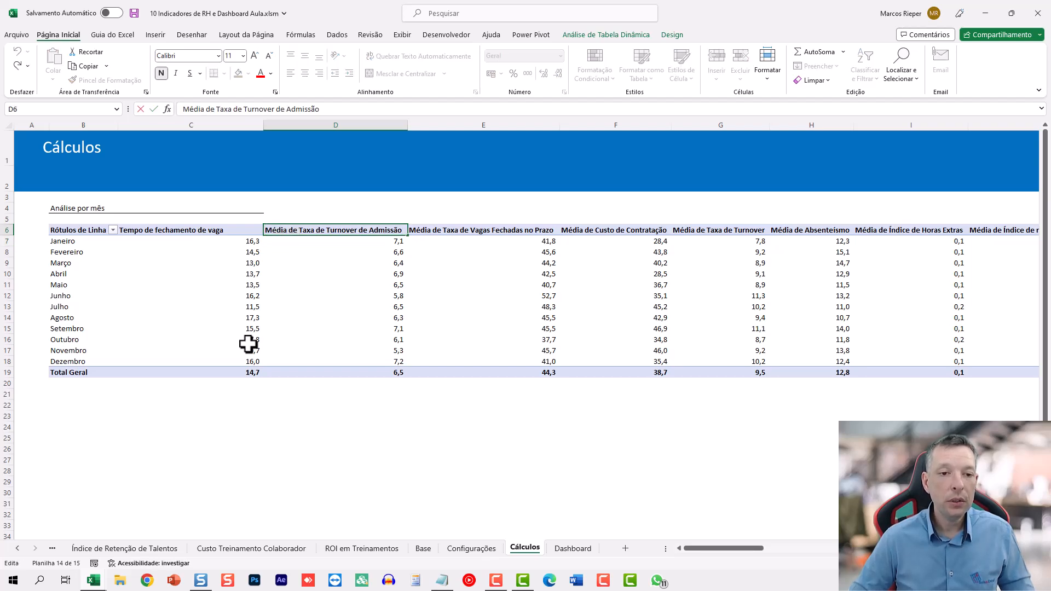
key("BackSpace")
key("Return")
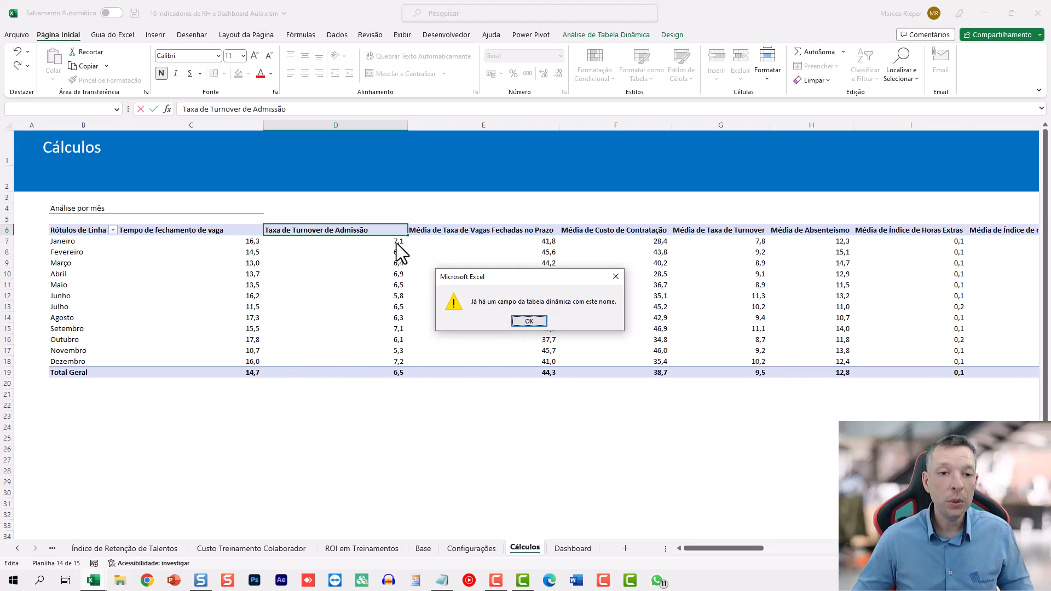
key("Return")
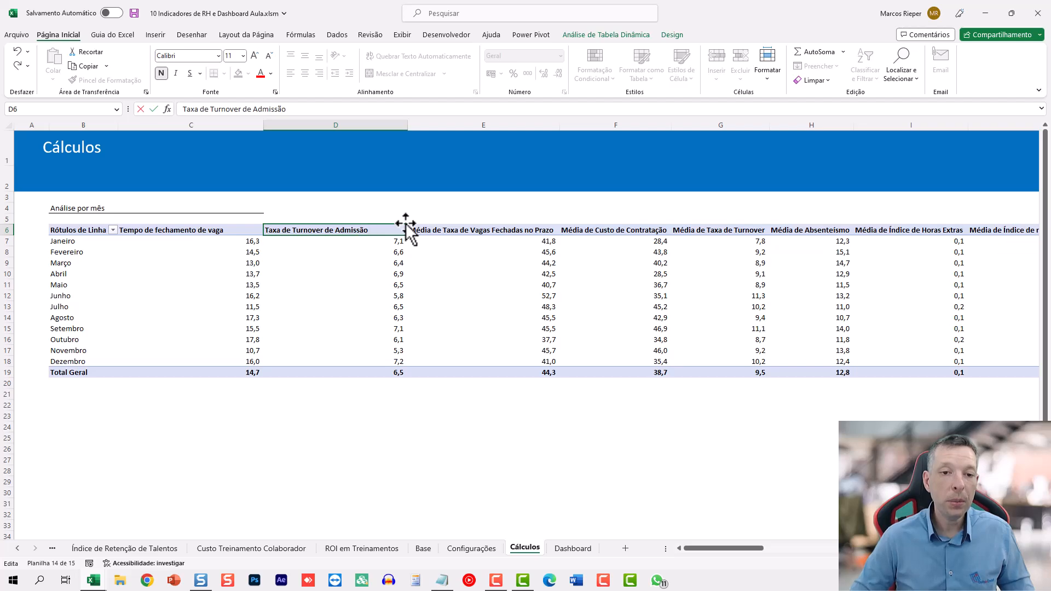
key("Tab")
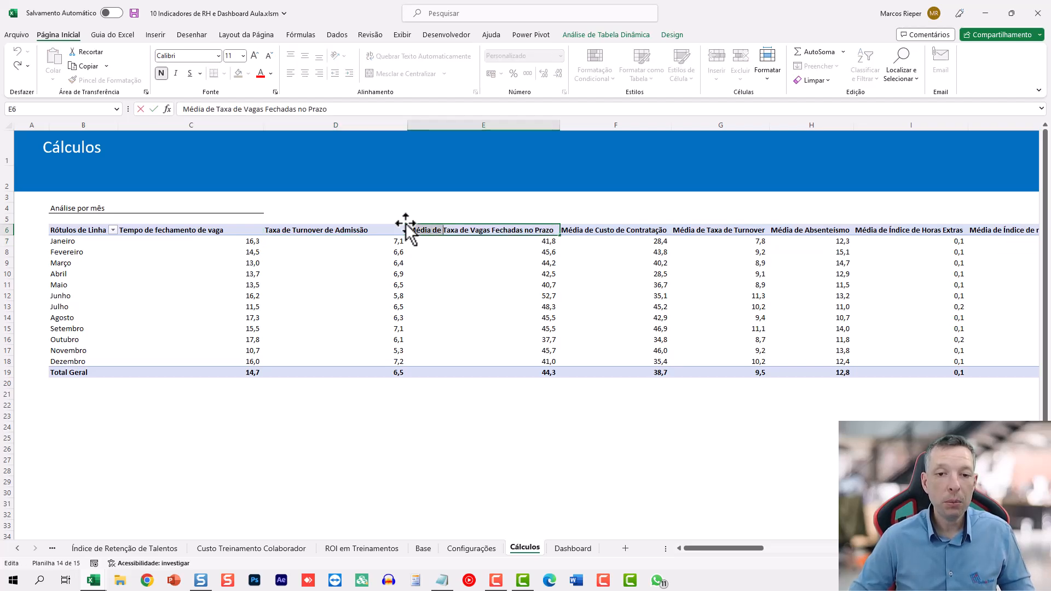
Shorten the headers in E6 and F6 to "Taxa de Vagas Fechadas no Prazo" and "Custo de Contratação".
key("BackSpace")
key("Return")
key("Up")
key("Right")
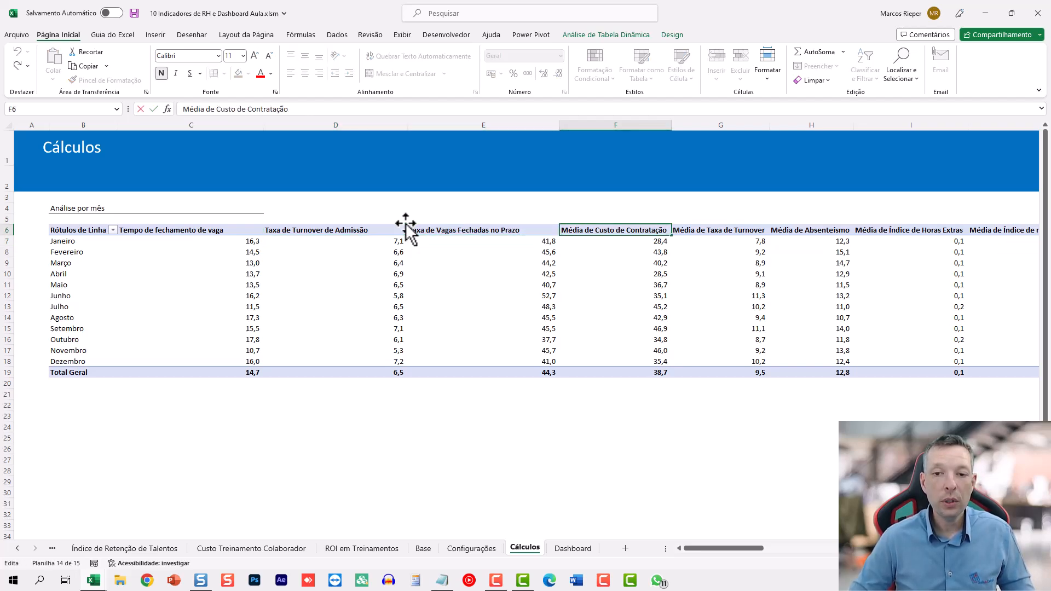
key("Home")
key("ctrl+shift+Right")
key("ctrl+shift+Right")
key("BackSpace")
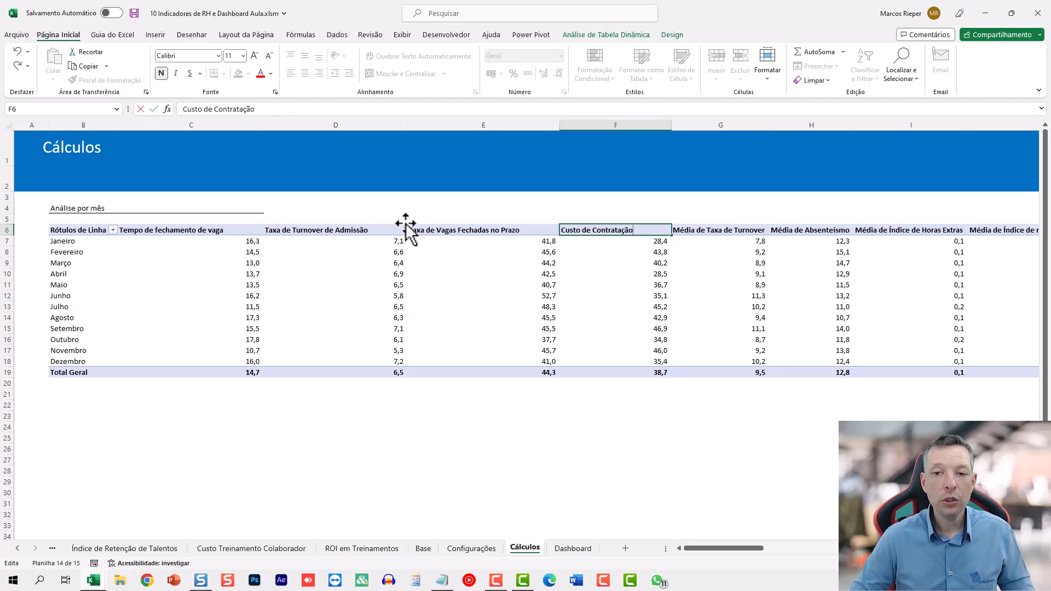
key("Return")
key("Up")
Strip the "Média de" prefix from G6 and H6, leaving "Taxa de Turnover" and "Absenteísmo".
key("Right")
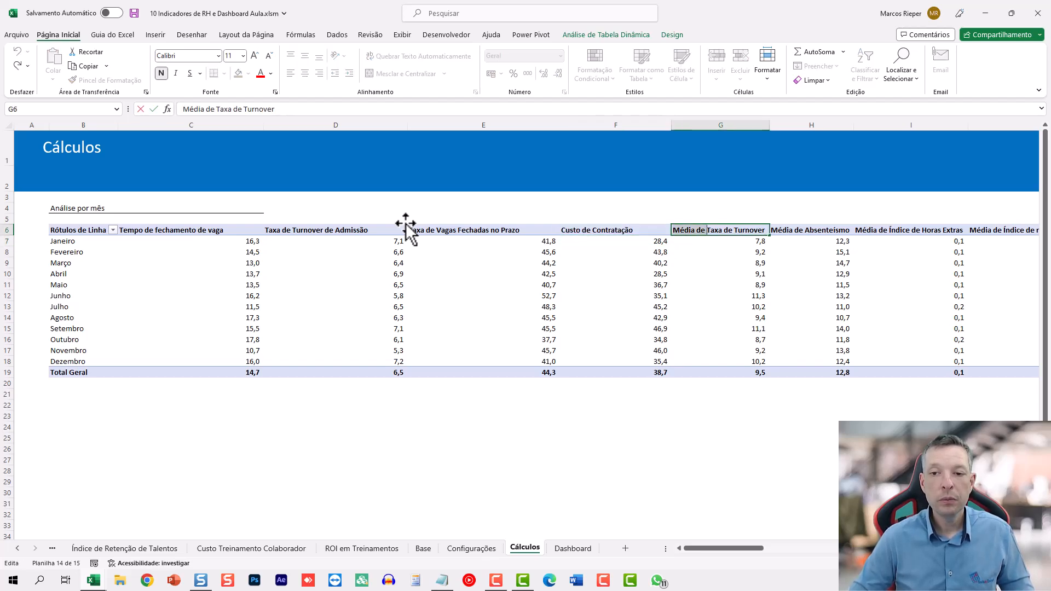
key("BackSpace")
key("Return")
key("Up")
key("Right")
key("F2")
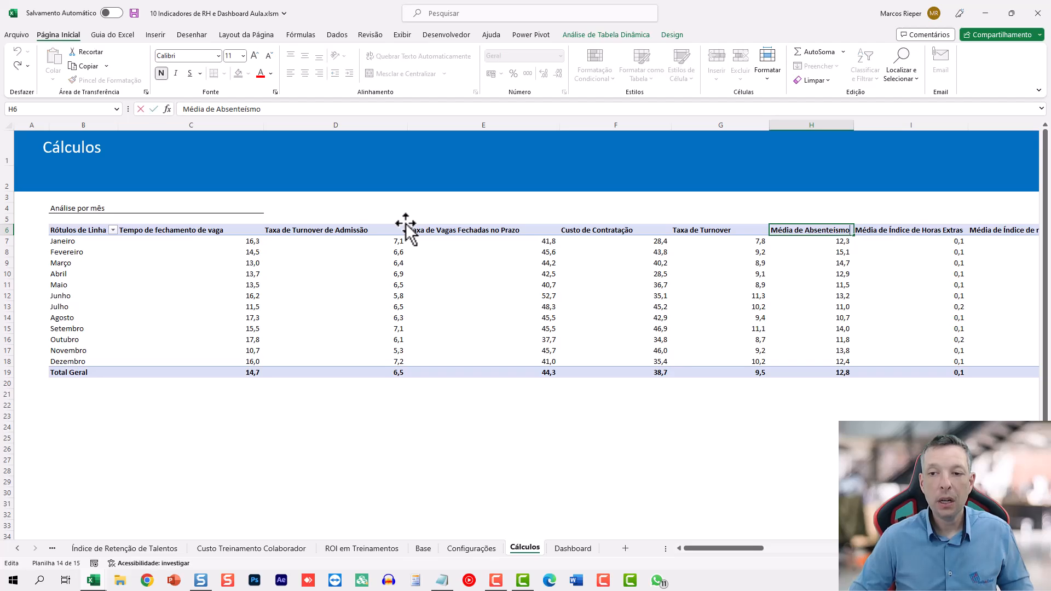
key("ctrl+shift+Right")
key("BackSpace")
key("Return")
key("Up")
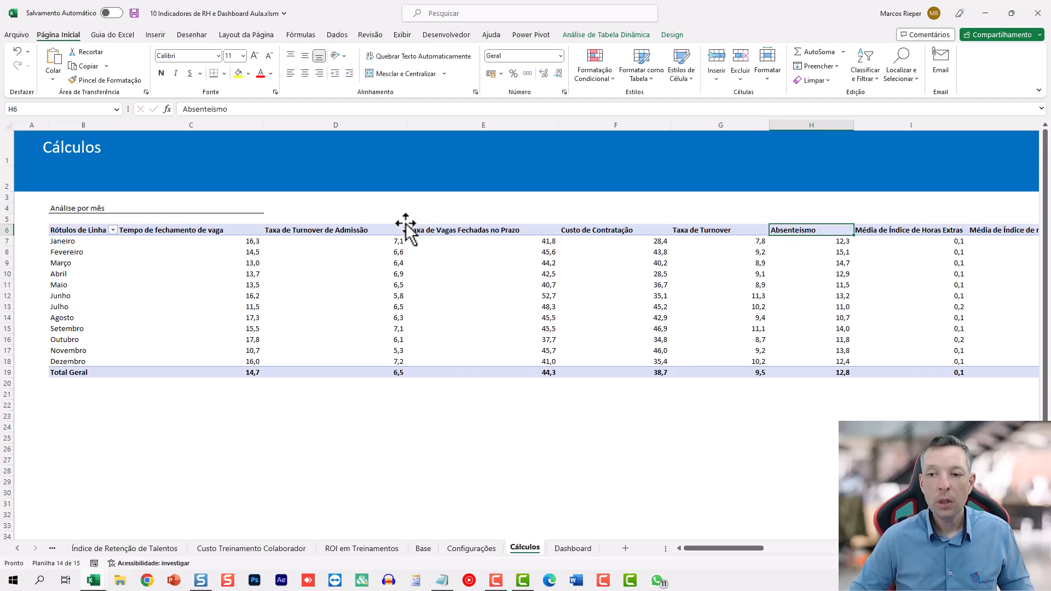
Remove the "Média de" prefix from the header in I6, leaving "Índice de Horas Extras".
key("Right")
key("Right")
key("Right")
key("Right")
key("Right")
key("Right")
key("Left")
key("Left")
key("Left")
key("Left")
key("Left")
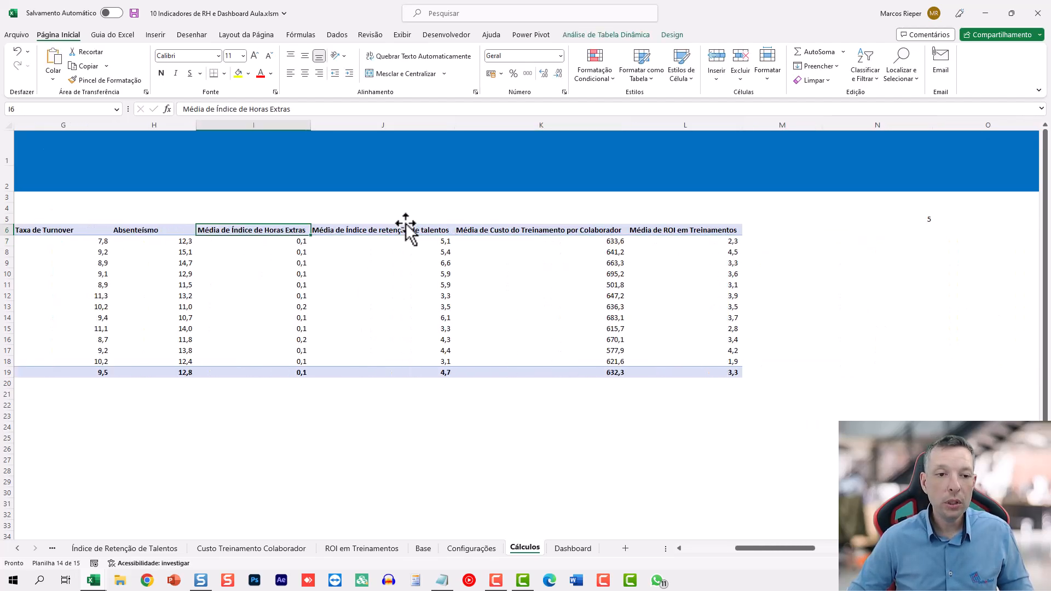
key("F2")
key("Home")
key("Delete")
key("Delete")
key("Delete")
key("Delete")
key("Delete")
key("Delete")
key("Delete")
key("Delete")
key("Delete")
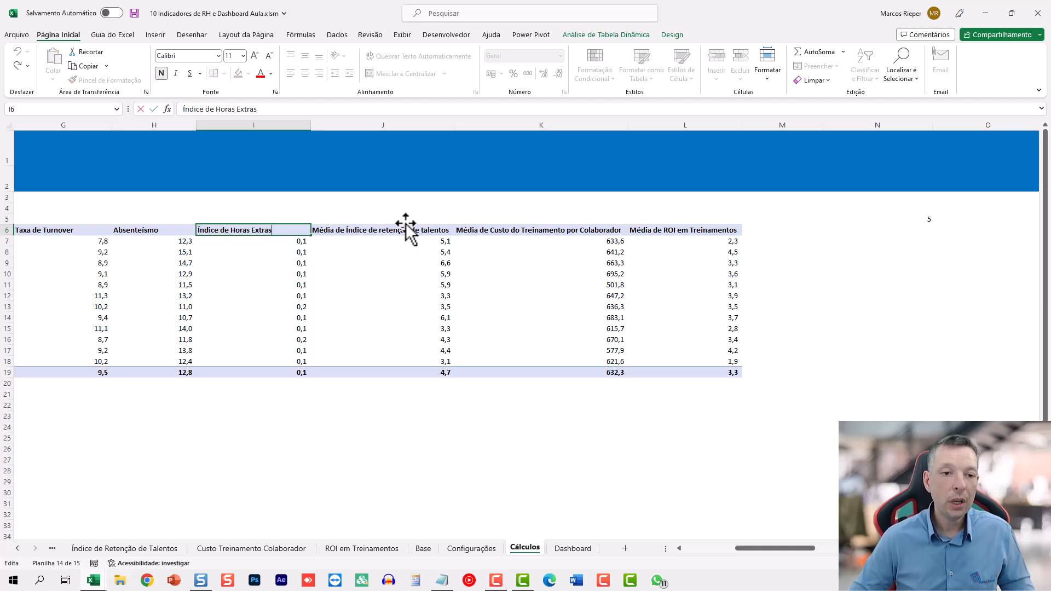
key("Return")
key("Up")
Remove the "Média de" prefix from the header in J6, leaving "Índice de retenção de talentos".
key("Right")
key("F2")
key("Home")
key("Delete")
key("Delete")
key("Delete")
key("Delete")
key("Delete")
key("Delete")
key("Delete")
key("Delete")
key("Delete")
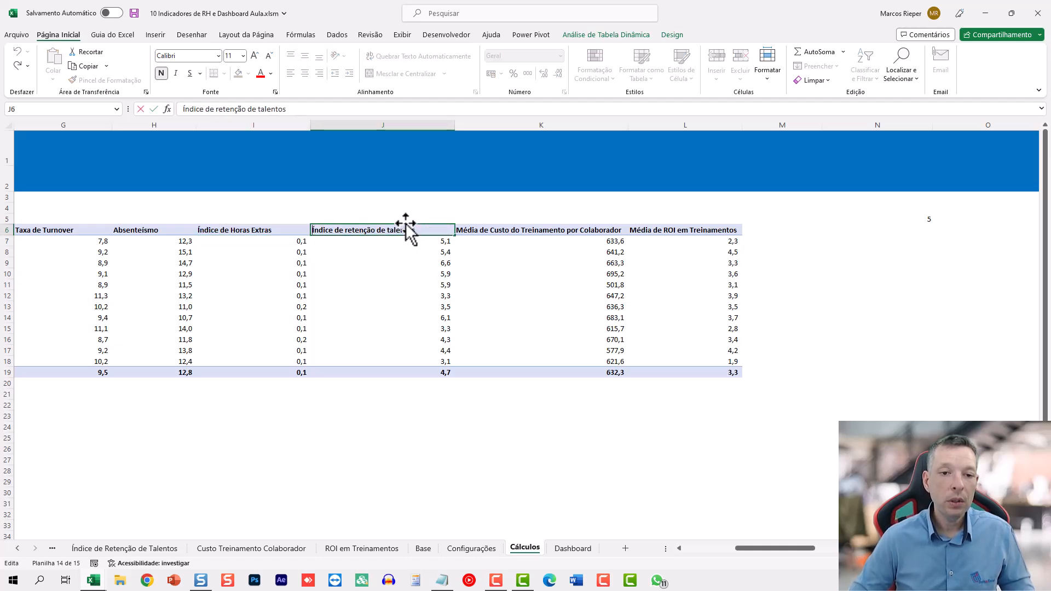
key("Return")
key("Up")
Remove the "Média de" prefix from the header in K6, leaving "Custo do Treinamento por Colaborador".
key("Right")
key("F2")
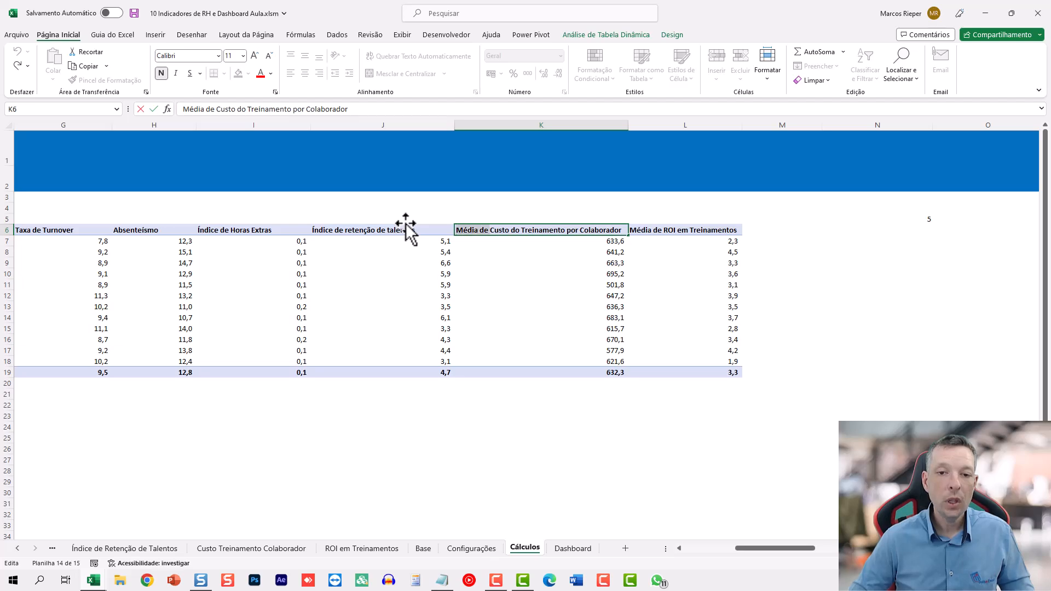
key("Home")
key("Delete")
key("Delete")
key("Delete")
key("Delete")
key("Delete")
key("Delete")
key("Delete")
key("Delete")
key("Delete")
key("Return")
key("Up")
Remove the "Média de" prefix from the header in L6, leaving "ROI em Treinamentos".
key("Right")
key("F2")
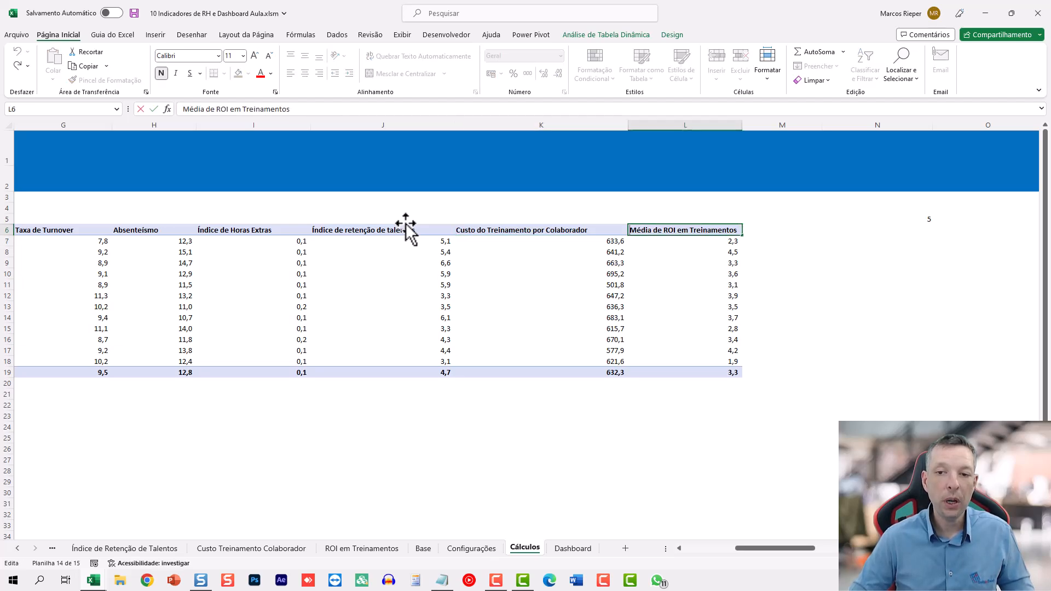
key("Home")
key("Delete")
key("Delete")
key("Delete")
key("Delete")
key("Delete")
key("Delete")
key("Delete")
key("Delete")
key("Delete")
key("Return")
key("Up")
key("Right")
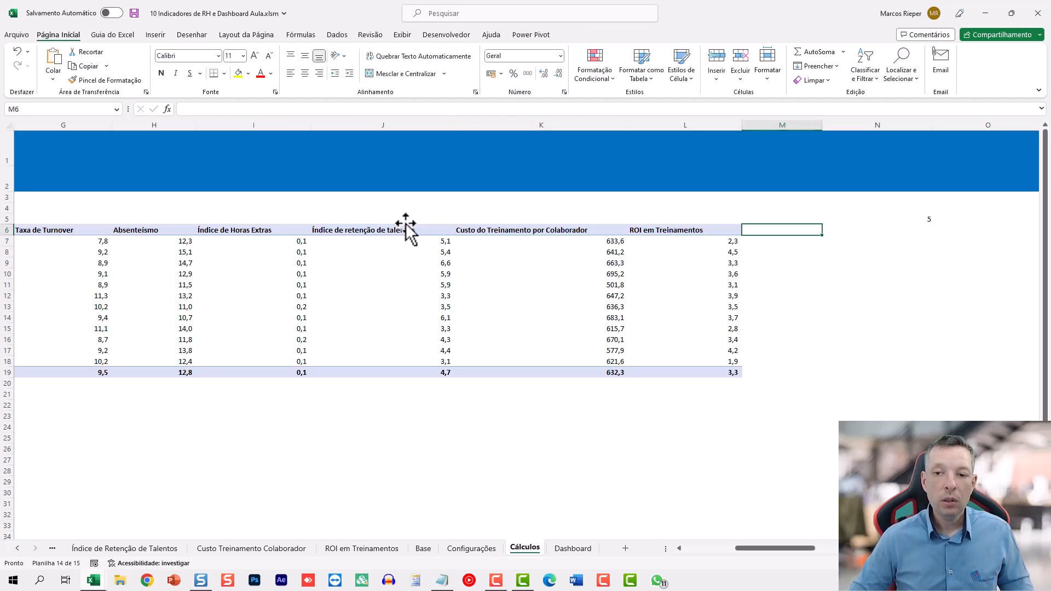
Autofit the widths of columns D through L on the Cálculos sheet to their shortened headers.
key("Home")
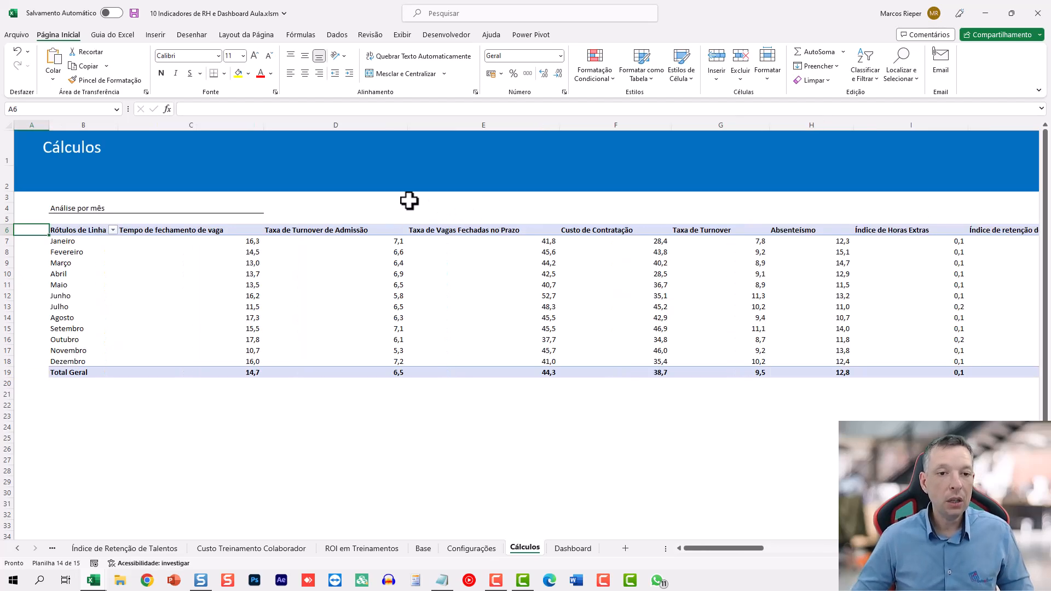
left_click_drag(288, 125, 943, 154)
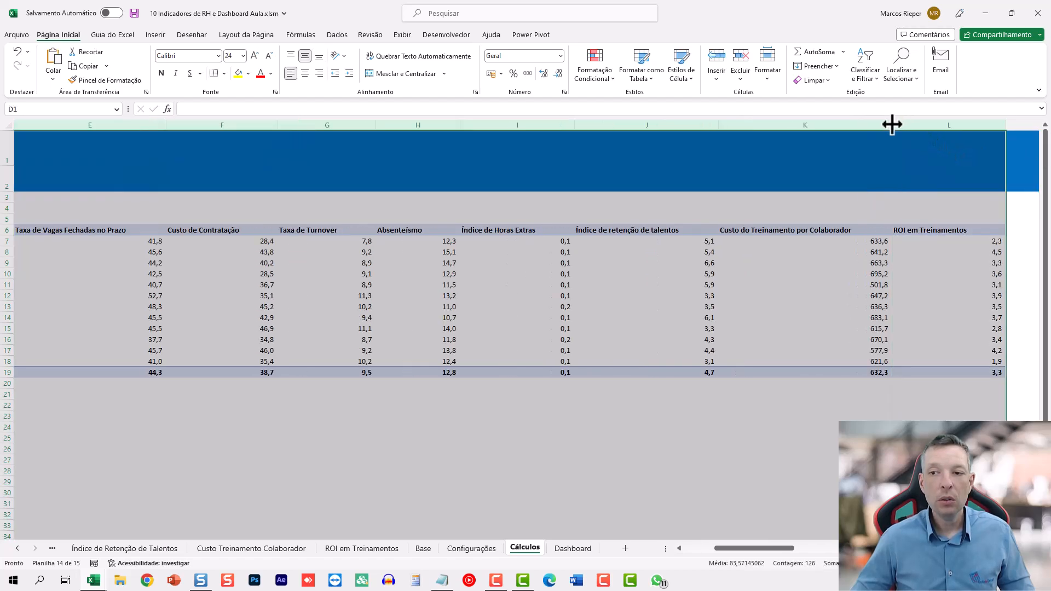
double_click(892, 125)
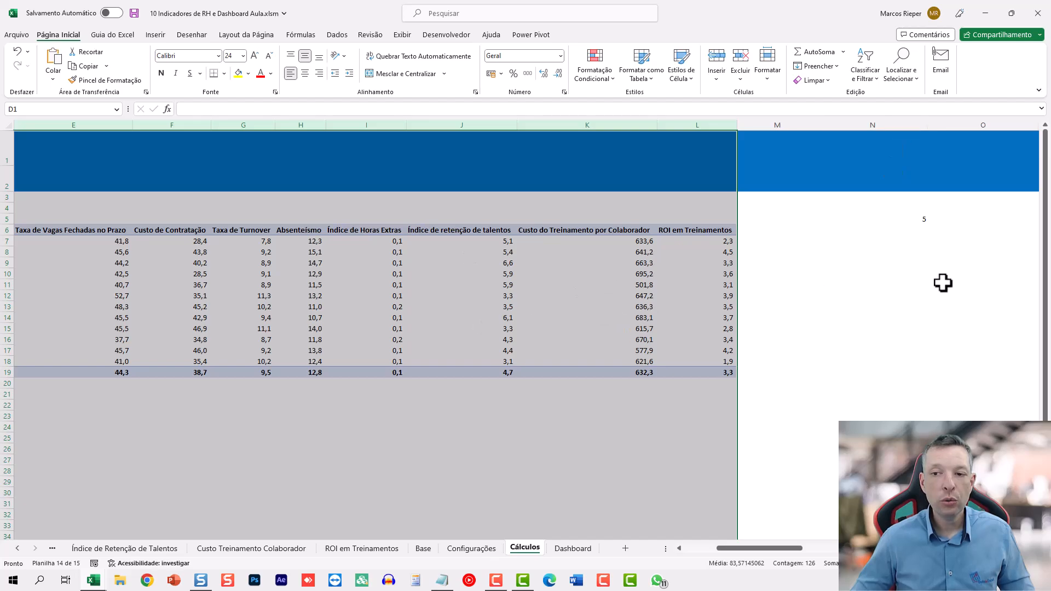
left_click(914, 221)
key("Home")
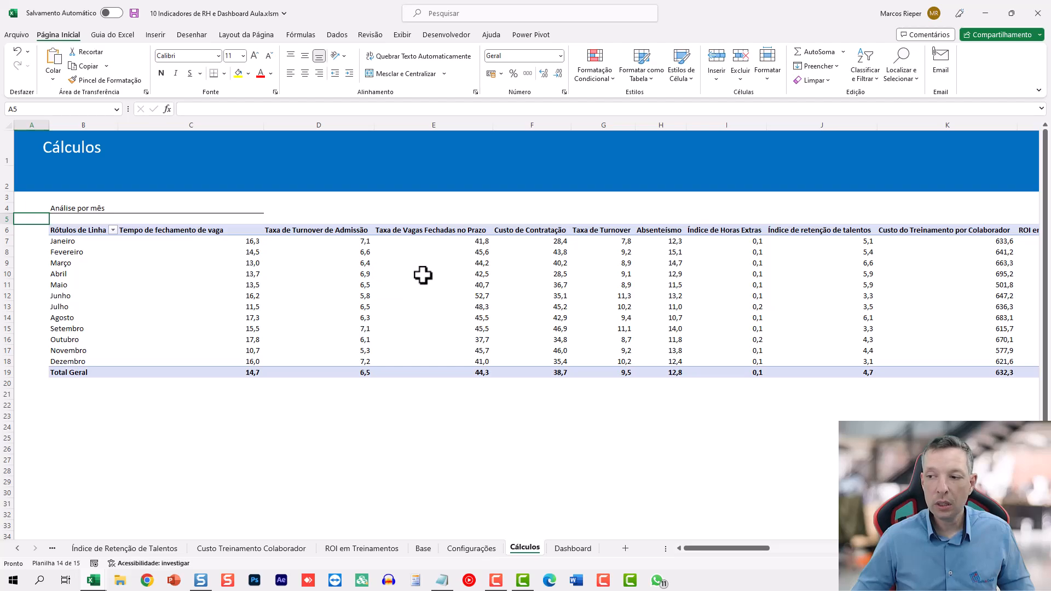
left_click_drag(750, 549, 810, 563)
left_click(569, 229)
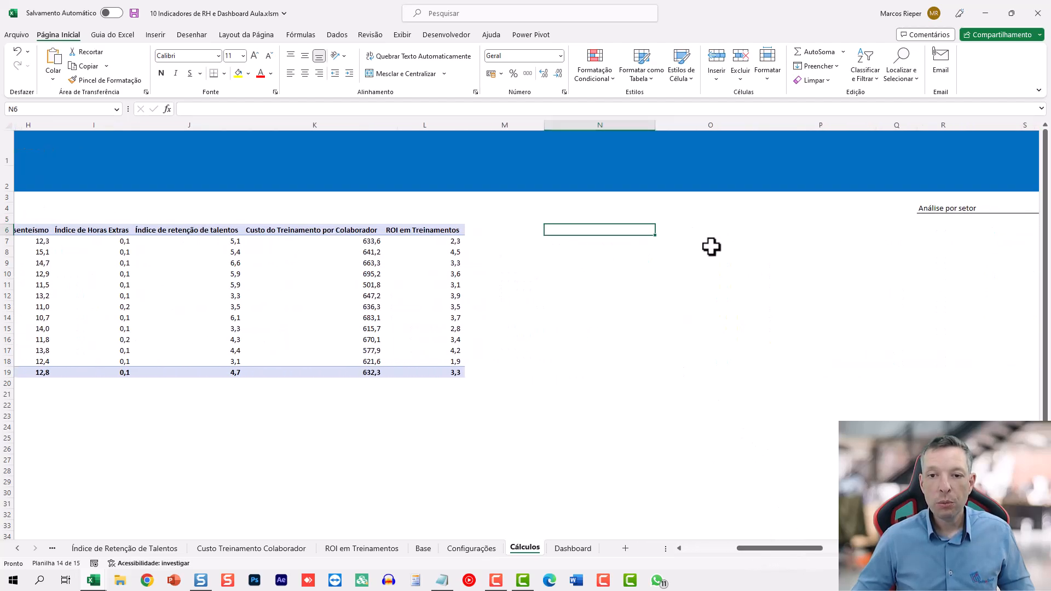
key("alt+Tab")
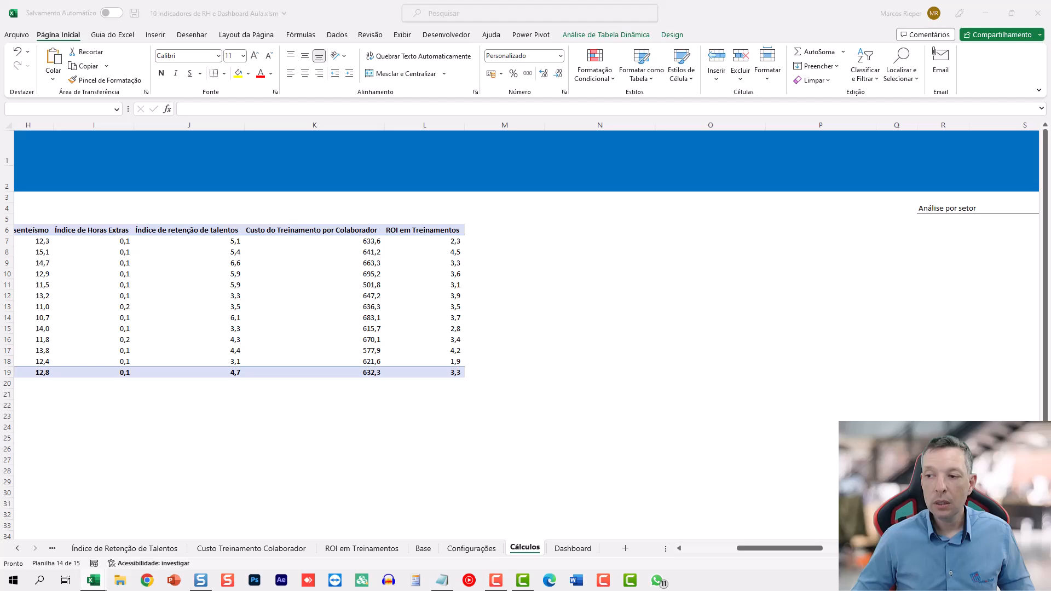
left_click(584, 229)
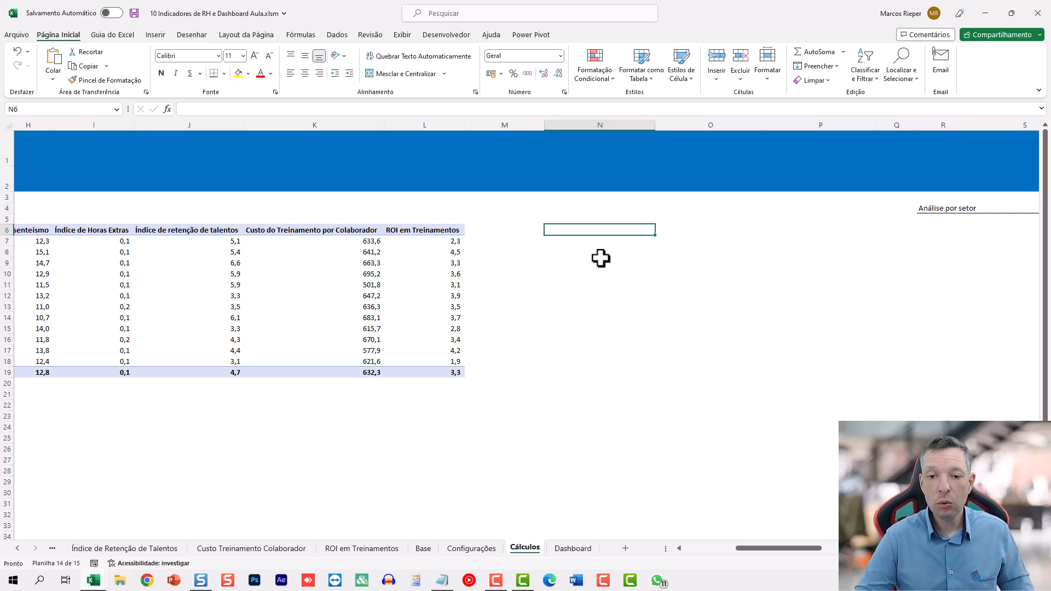
Go to the Dashboard sheet and make sure Desenvolvedor is enabled in the ribbon customization options.
left_click(562, 549)
left_click(139, 212)
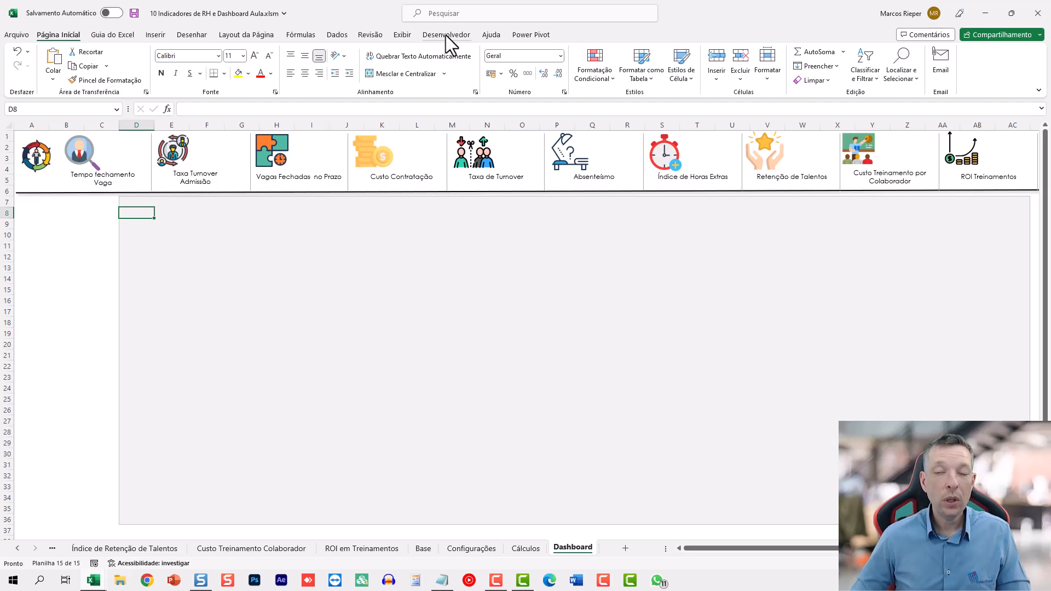
right_click(995, 64)
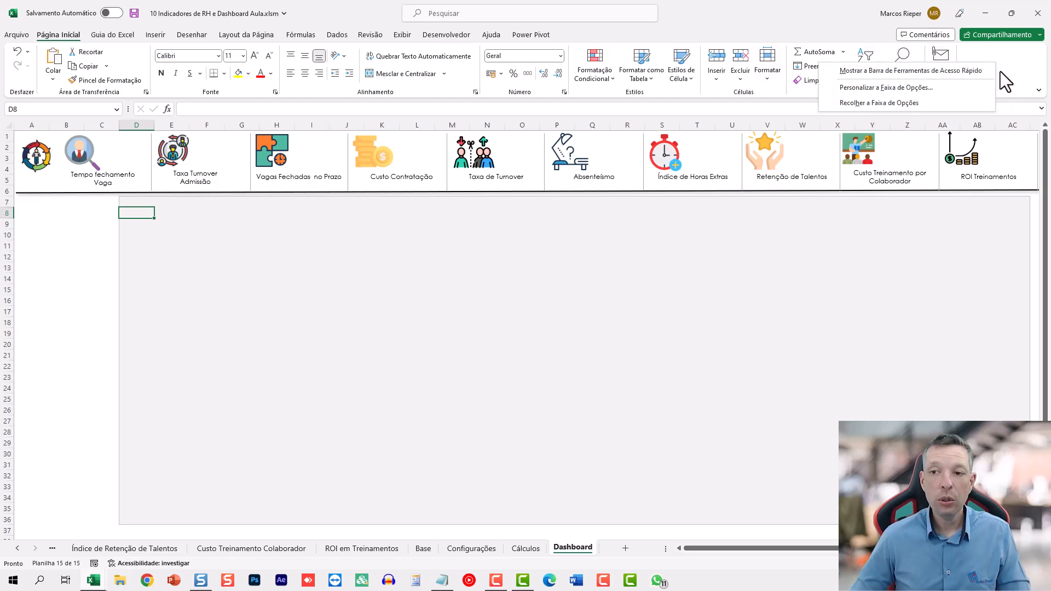
left_click(912, 89)
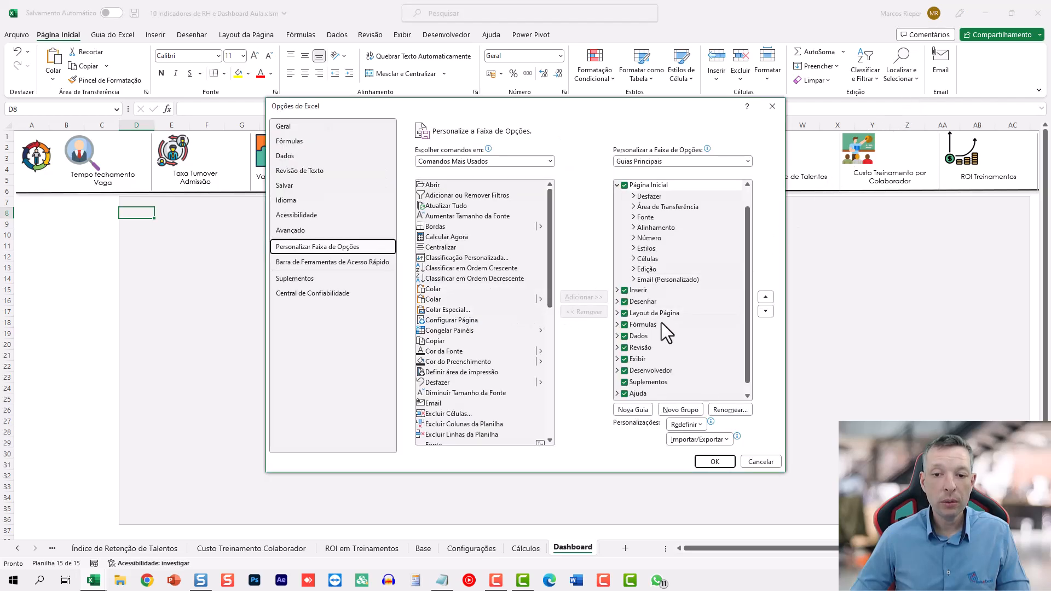
left_click(652, 375)
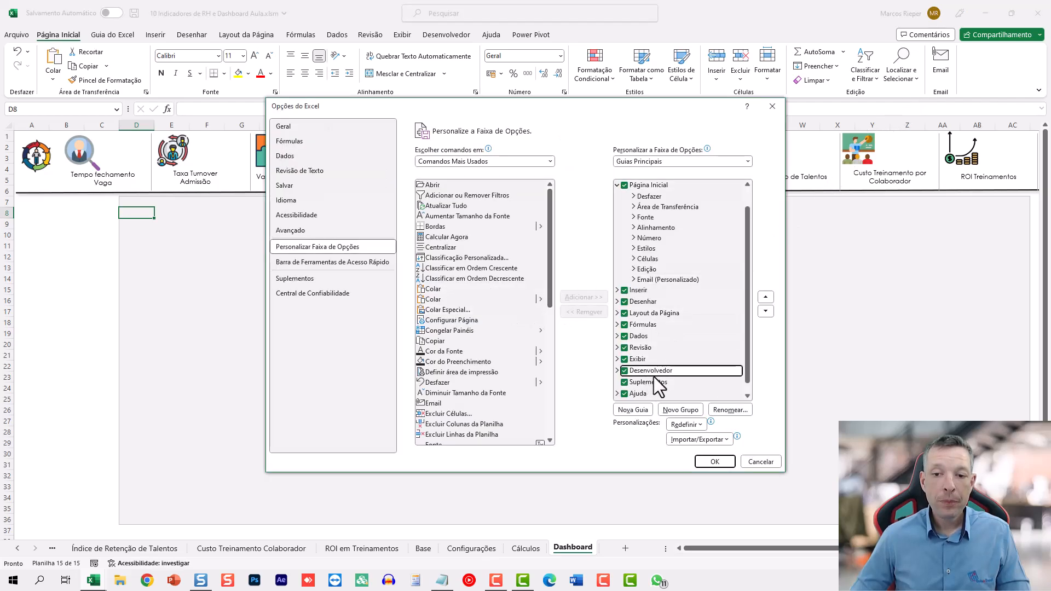
left_click(712, 463)
Draw a combo box form control on the Dashboard sheet spanning about D7 to G8, inside the grey panel.
left_click(448, 35)
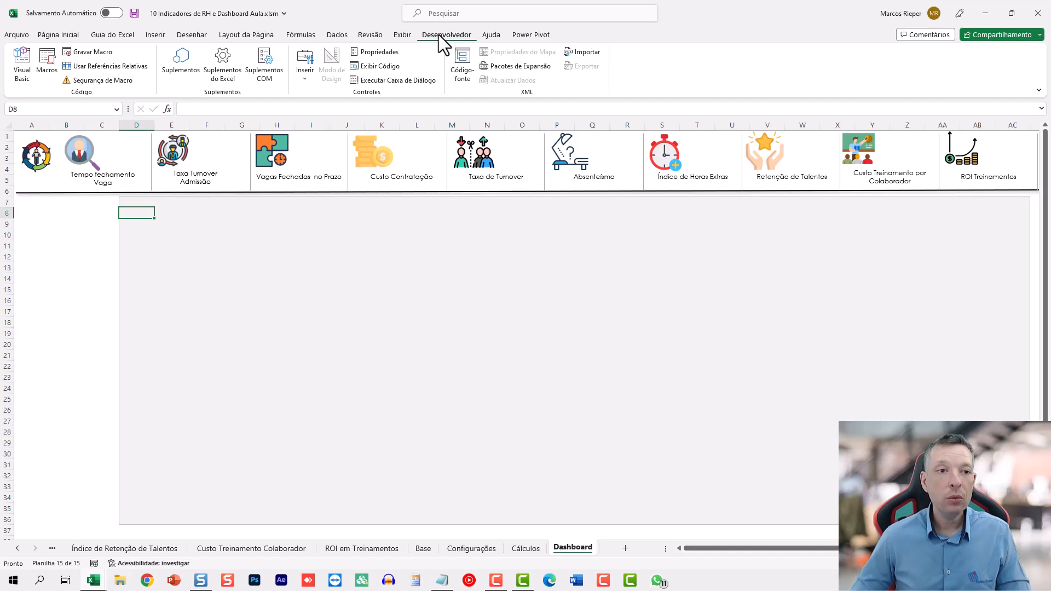
left_click(308, 70)
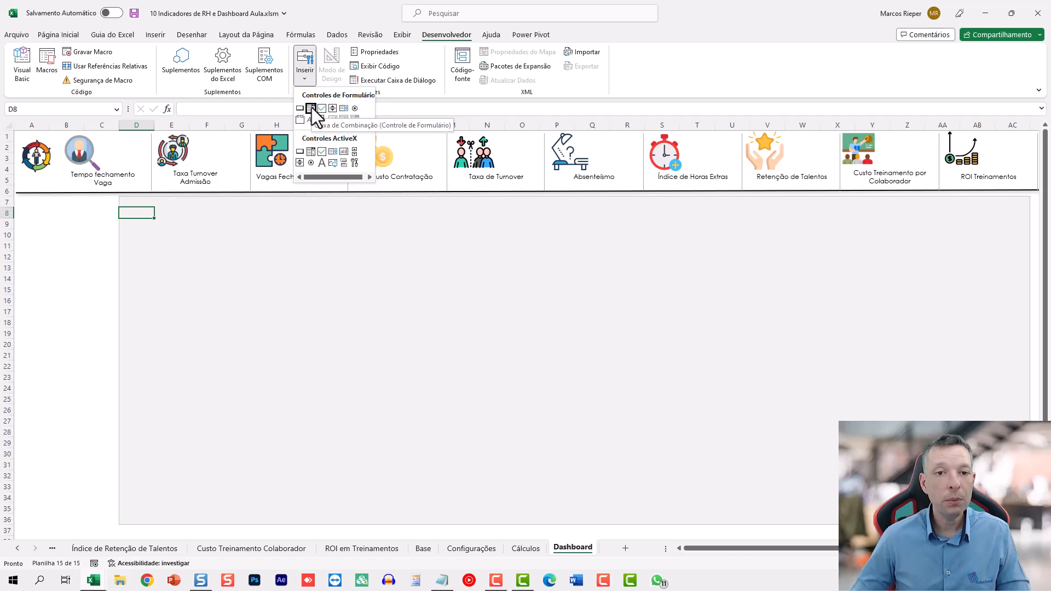
left_click(311, 107)
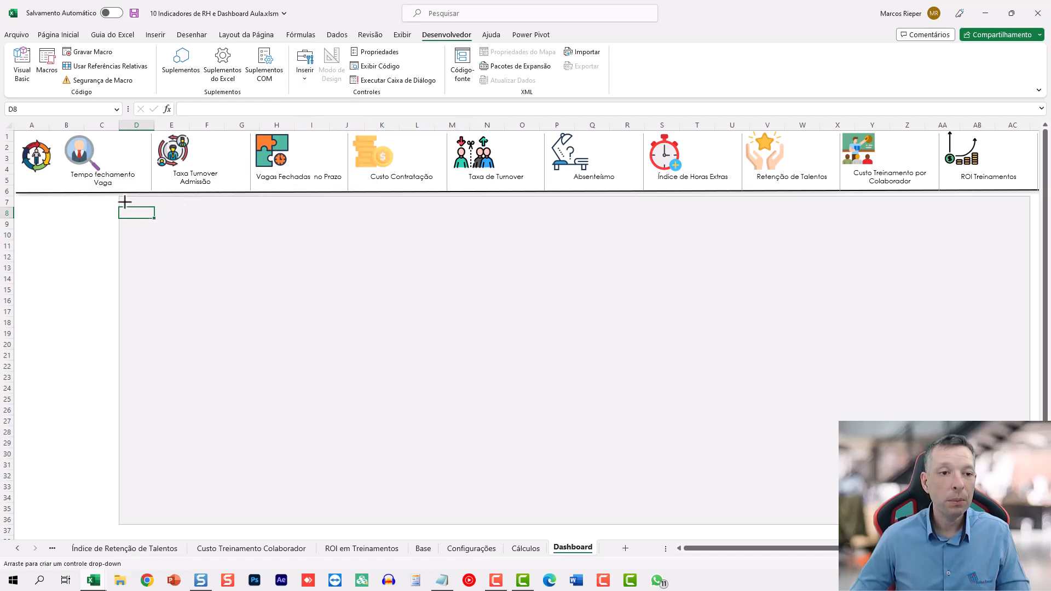
left_click_drag(125, 202, 262, 216)
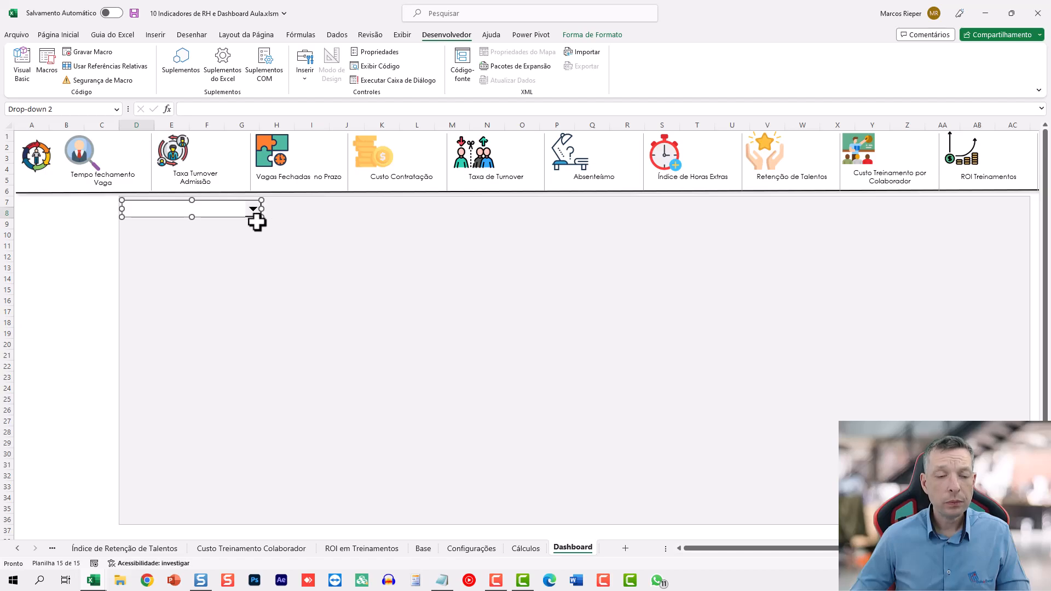
Set the combo box's input range to the indicator list in Configurações!$B$7:$B$16.
right_click(223, 208)
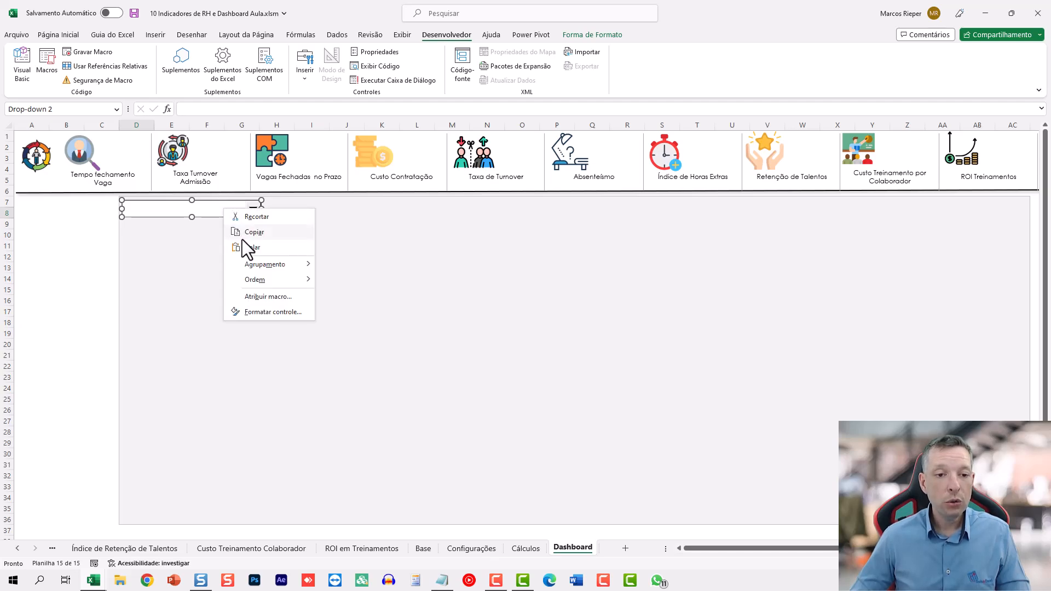
left_click(271, 314)
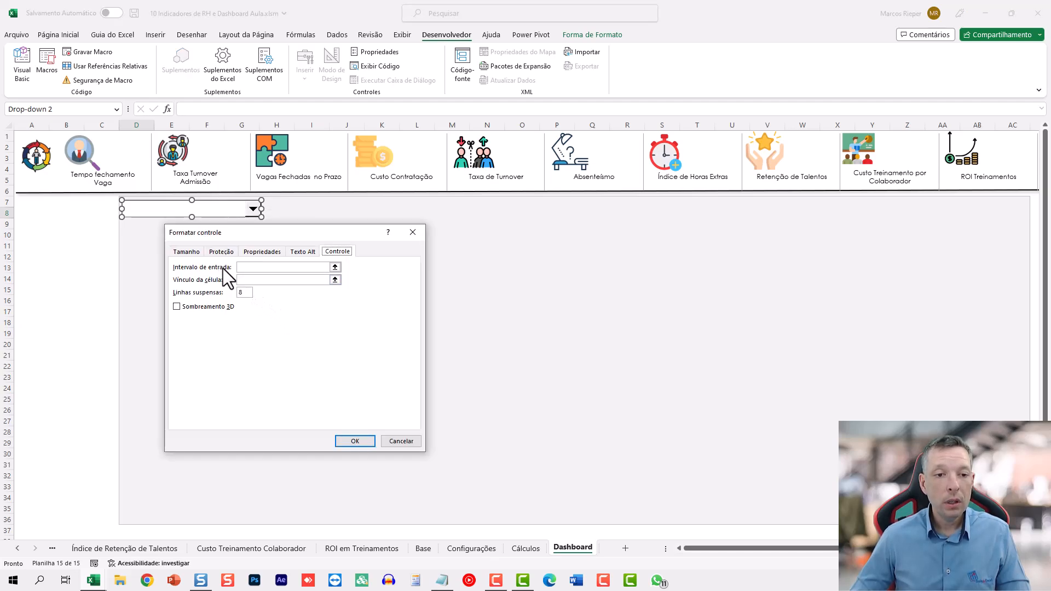
left_click(248, 267)
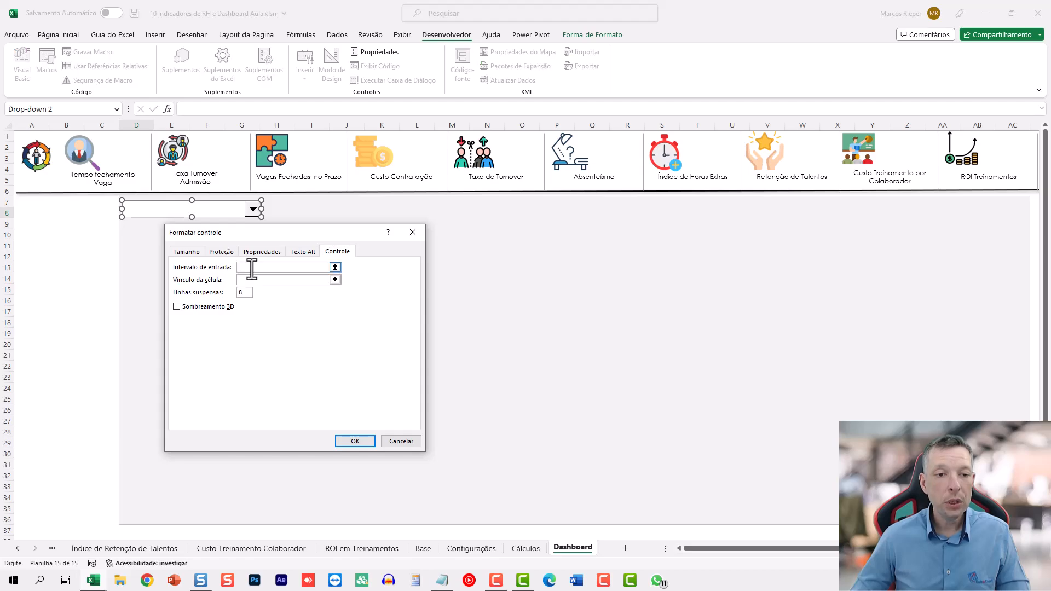
left_click(486, 548)
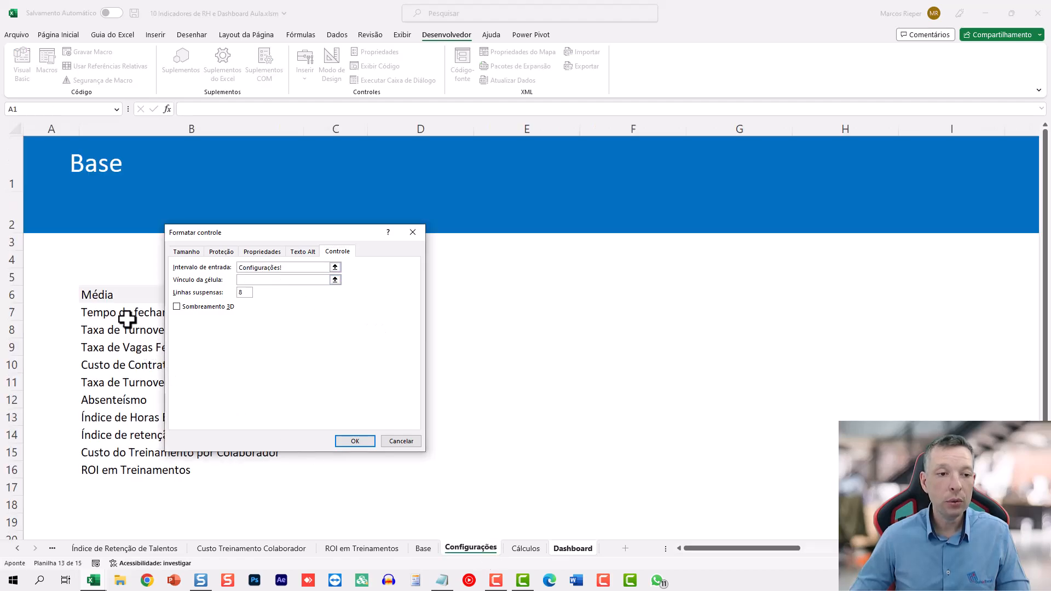
left_click_drag(236, 233, 408, 260)
left_click_drag(167, 312, 155, 469)
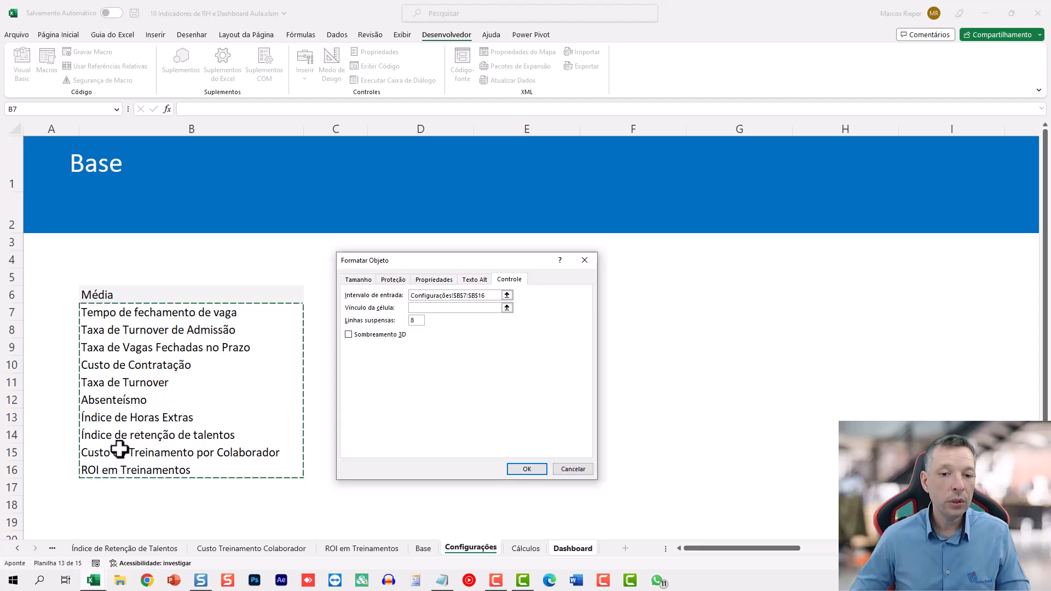
Link the combo box to cell Cálculos!$N$5, apply the control settings and deselect the control on the Dashboard sheet.
left_click(432, 308)
left_click(525, 548)
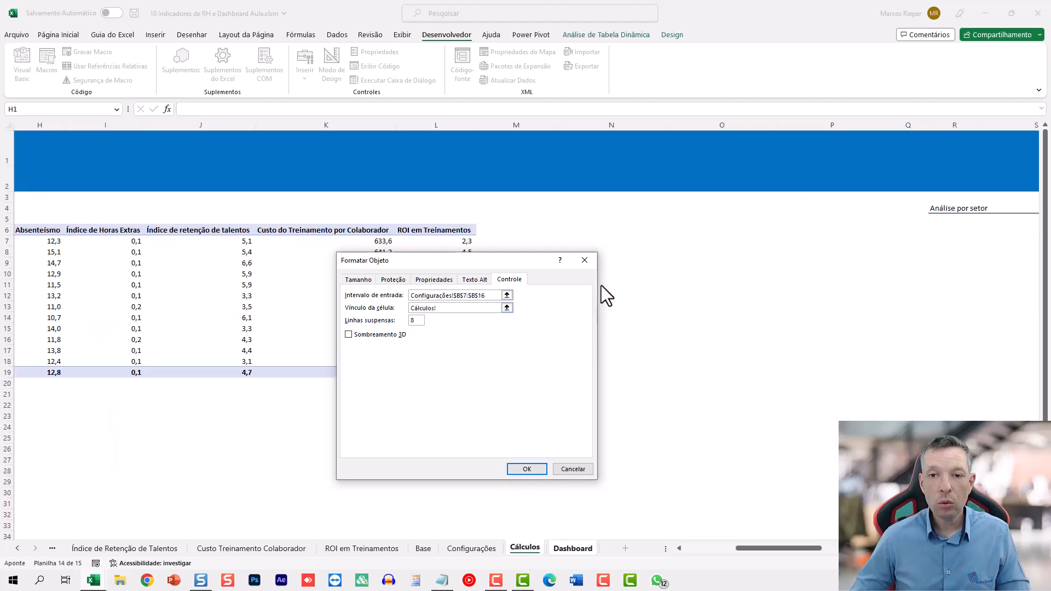
left_click(593, 227)
left_click(595, 209)
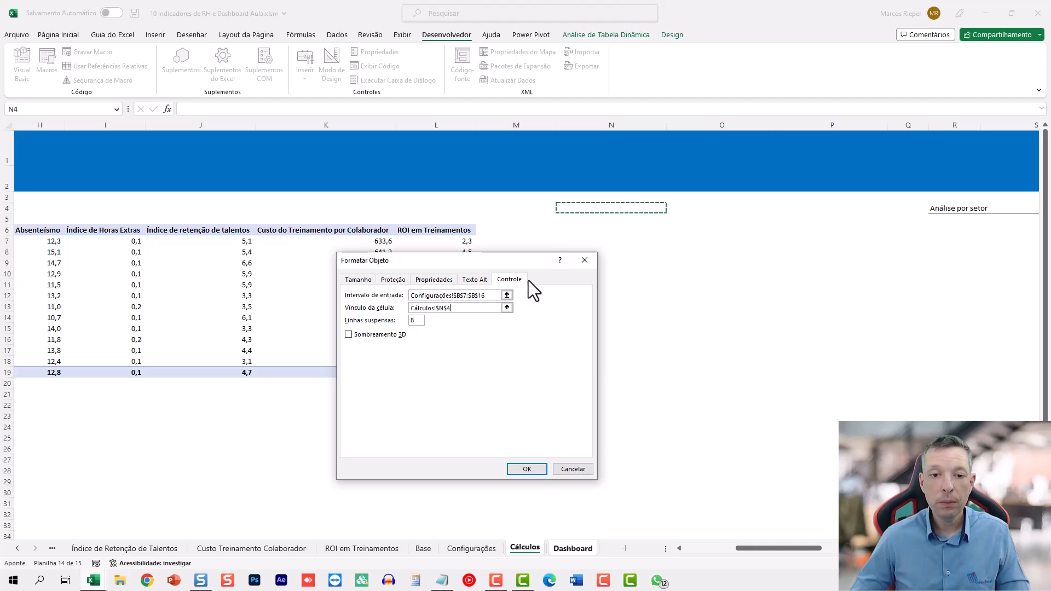
left_click(574, 219)
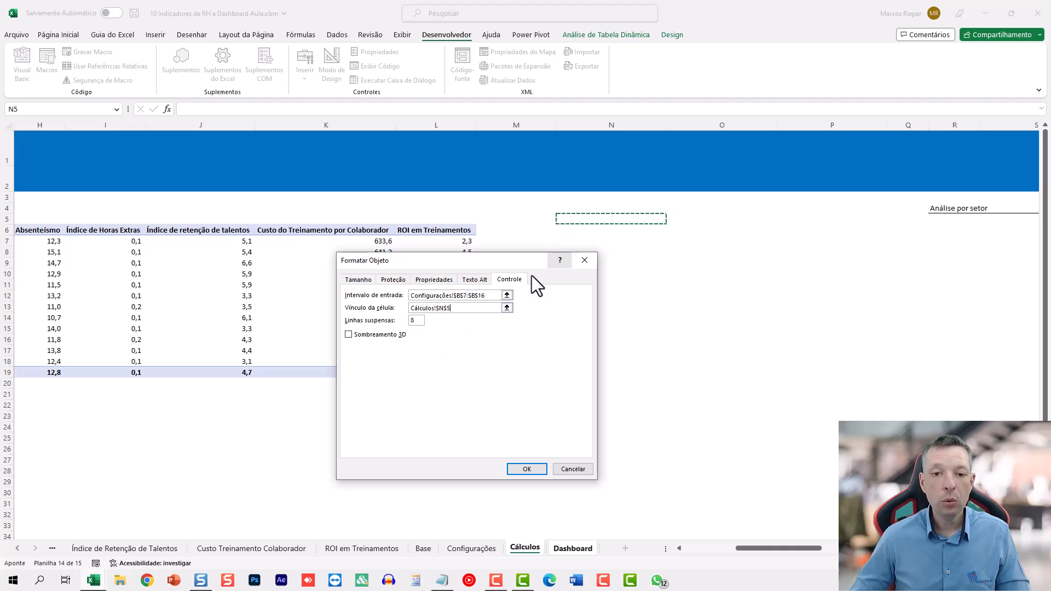
left_click(525, 469)
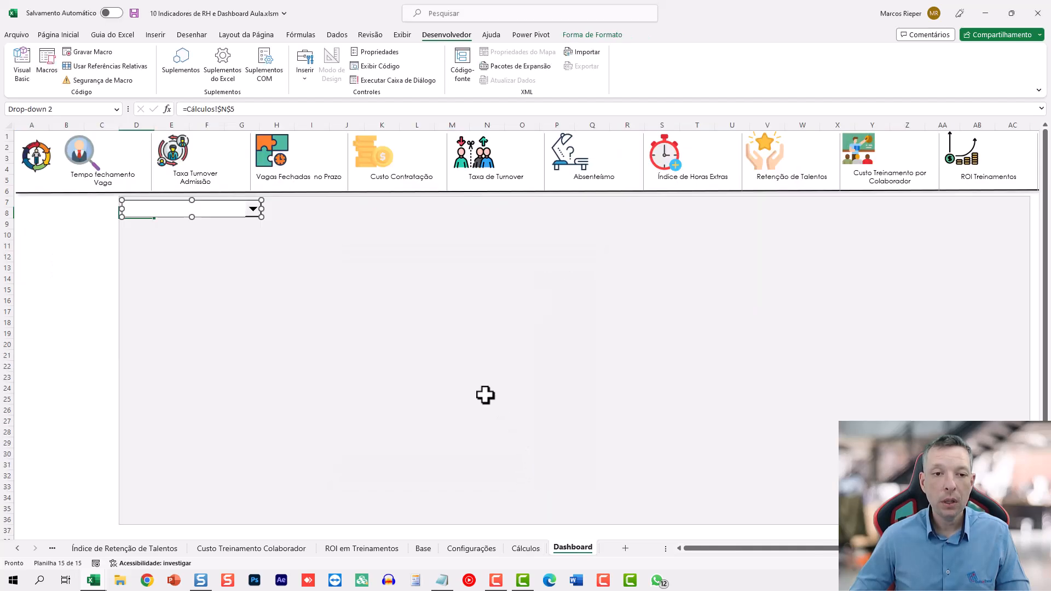
left_click(298, 224)
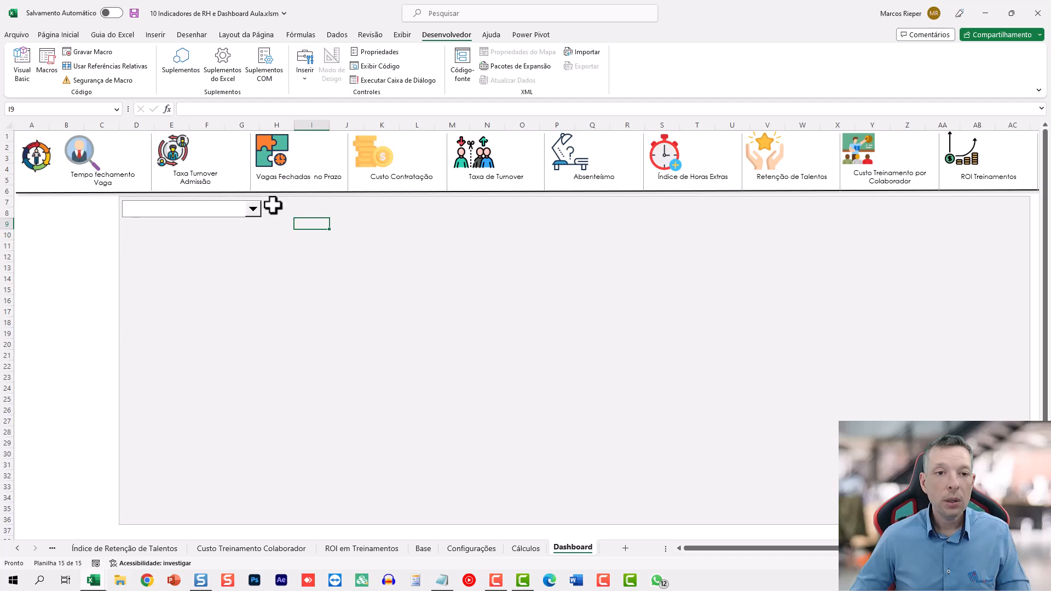
Choose Taxa de Turnover de Admissão in the Dashboard combo box and check the linked cell N5 on Cálculos.
left_click(253, 208)
left_click(255, 257)
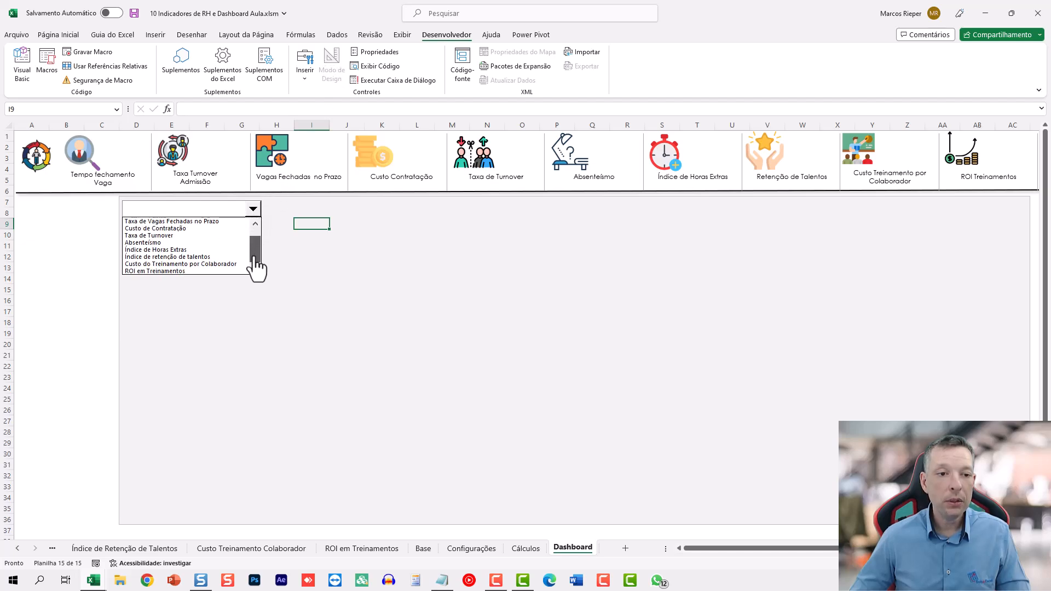
left_click_drag(253, 262, 254, 235)
left_click(208, 228)
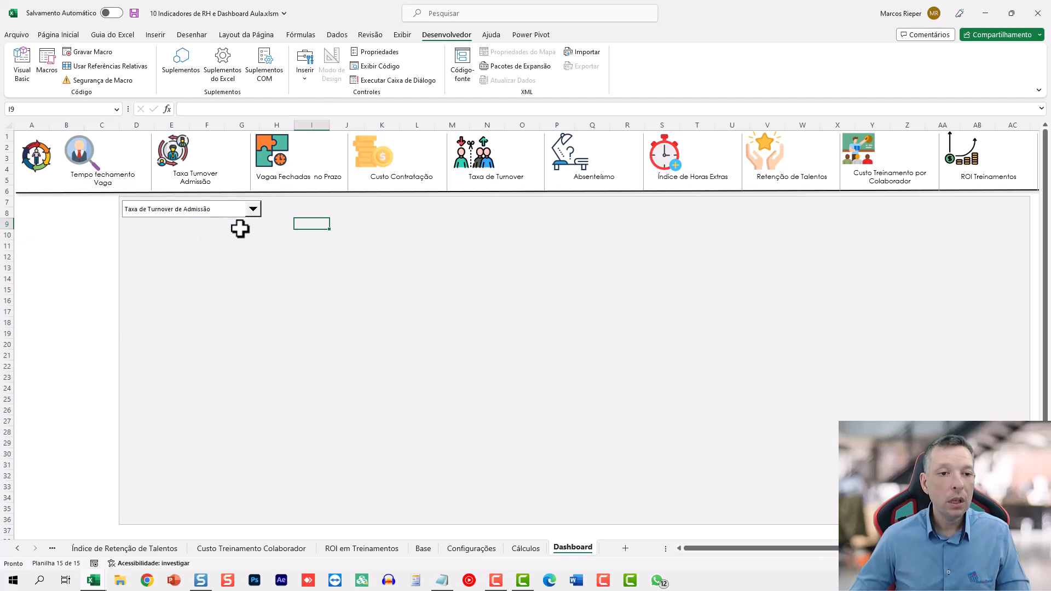
left_click(528, 549)
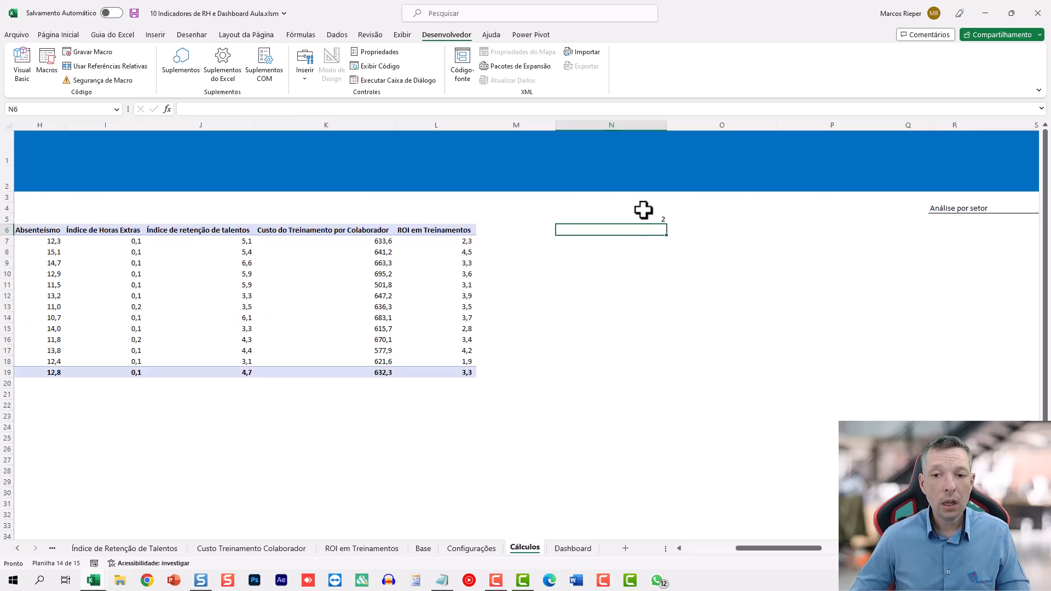
Change the Dashboard combo box selection to Taxa de Turnover and check the linked cell N5 on Cálculos again.
left_click(571, 547)
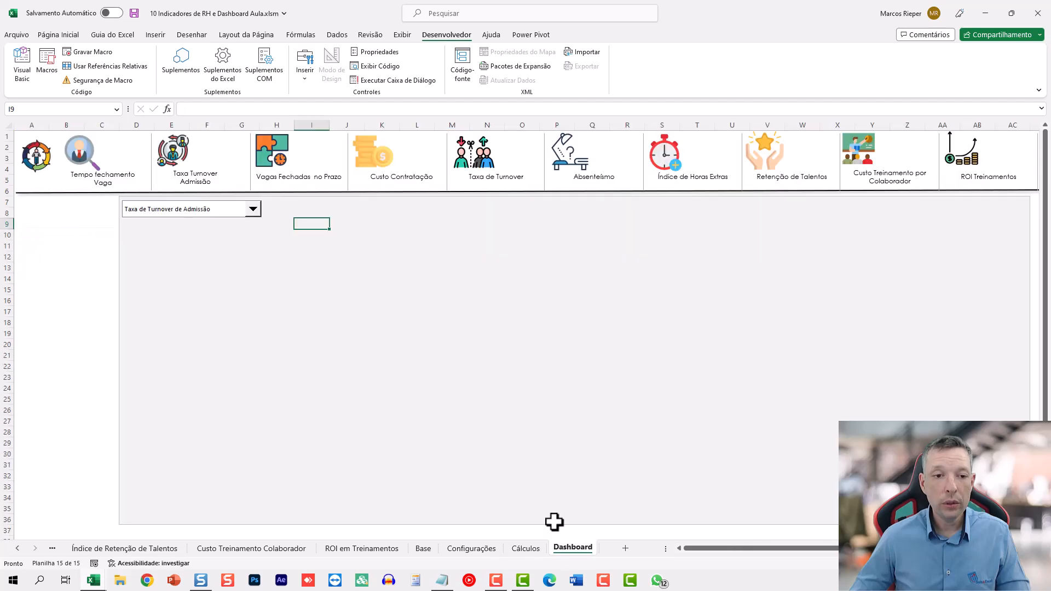
left_click(252, 209)
left_click(222, 240)
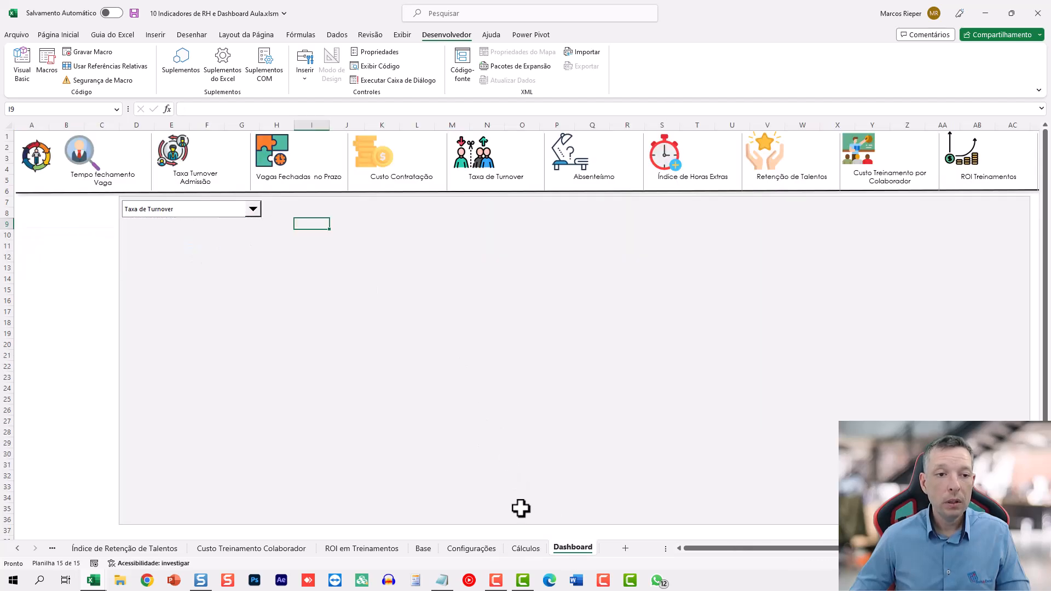
left_click(539, 549)
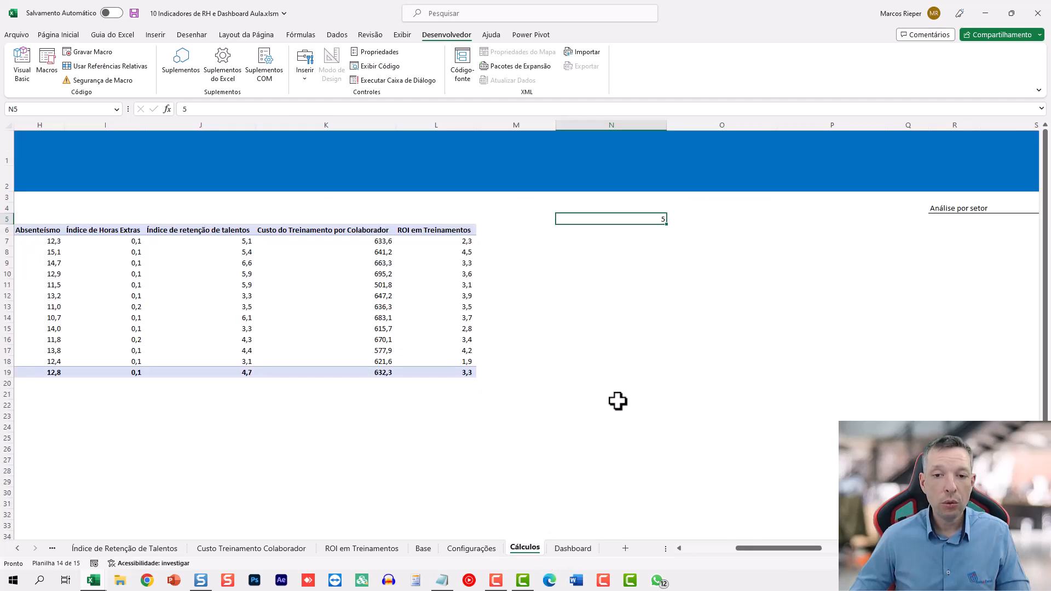
left_click(572, 549)
left_click(526, 548)
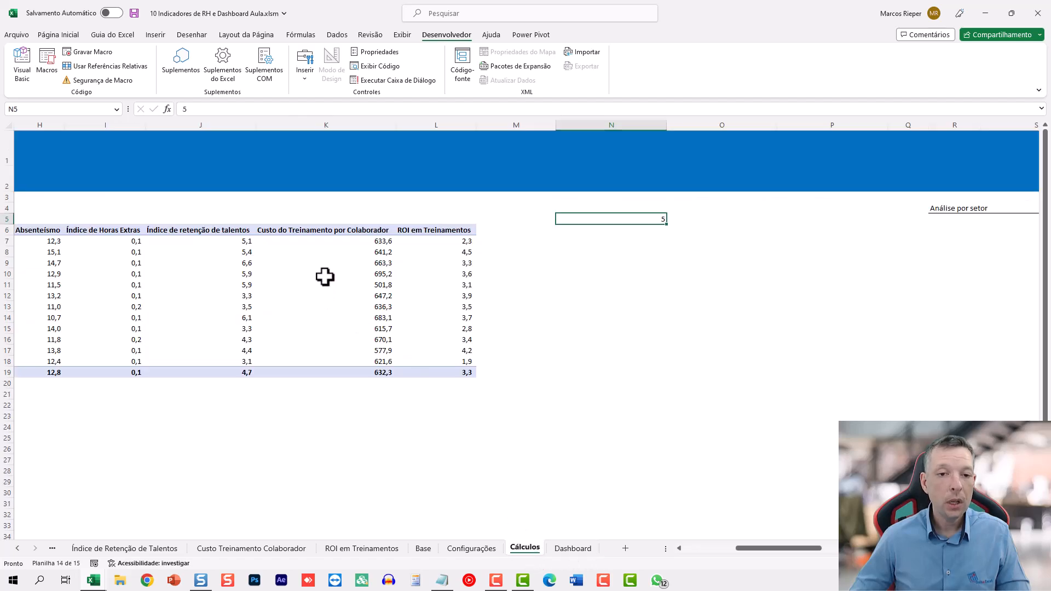
Compare the indicator list on Configurações with the PivotTable on Cálculos, and copy the PivotTable's indicator headers C6:L6.
left_click_drag(415, 227, 432, 372)
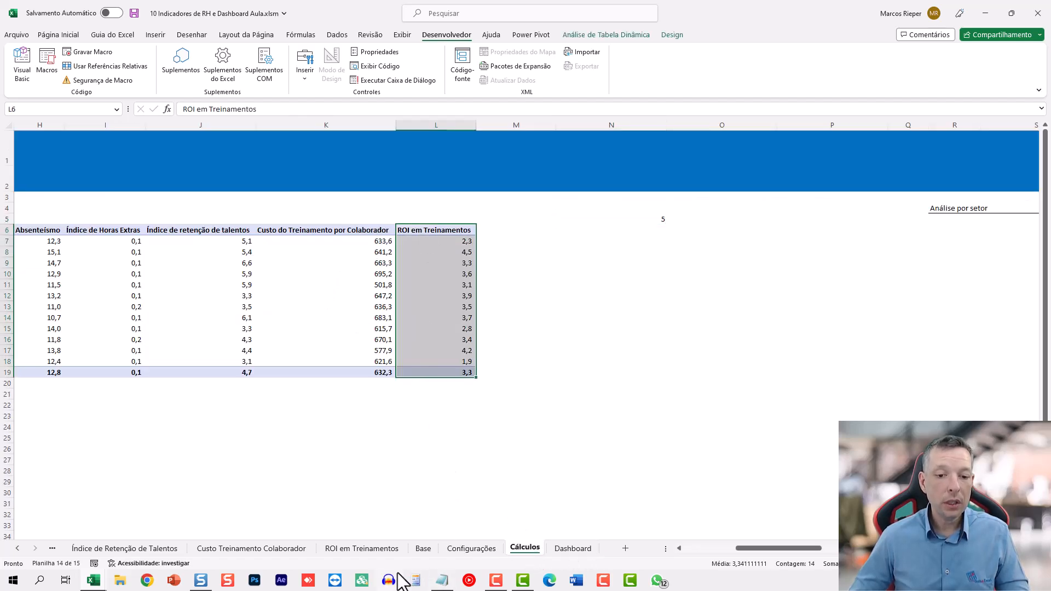
left_click(423, 549)
left_click(469, 548)
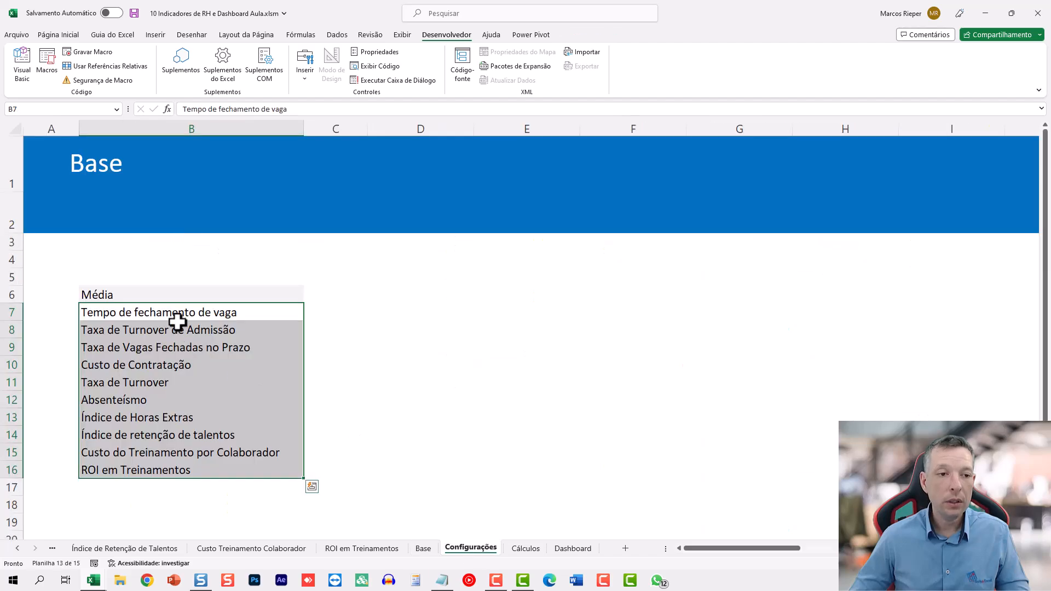
left_click(526, 548)
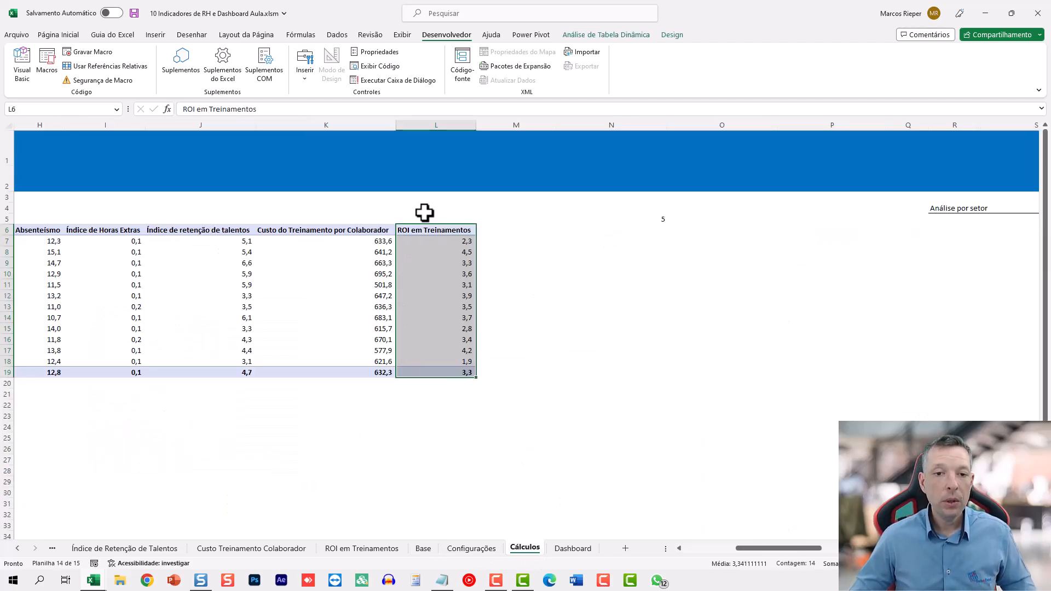
left_click(422, 233)
key("ctrl+Left")
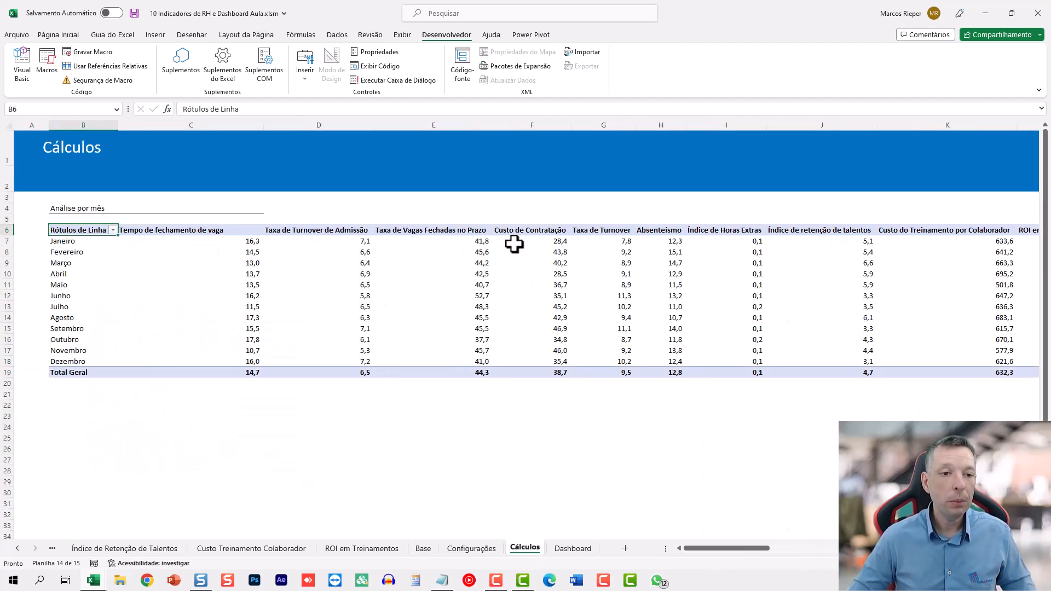
key("Right")
key("ctrl+shift+Right")
key("ctrl+c")
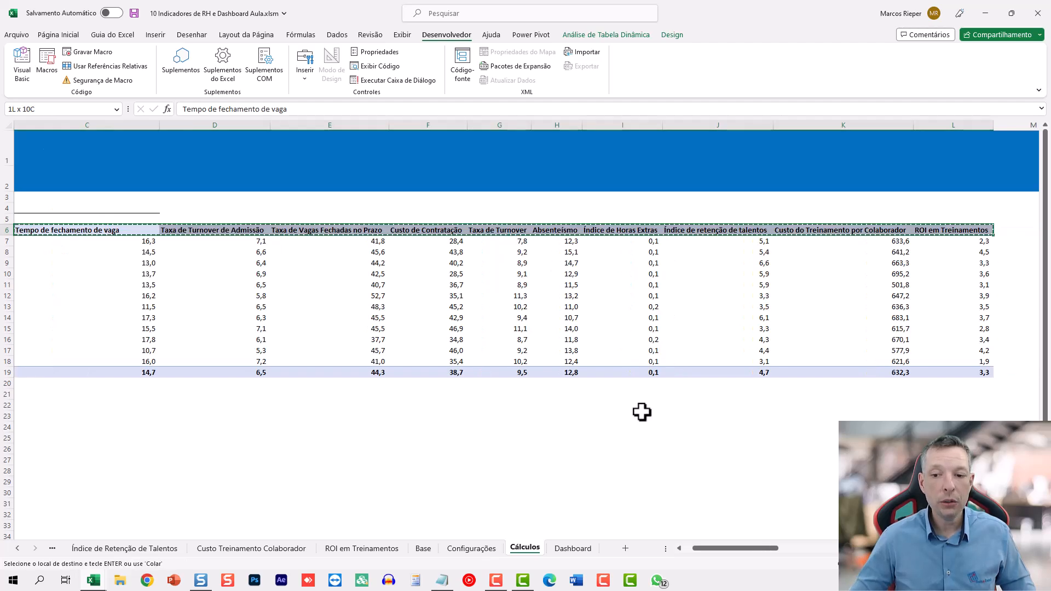
mouse_move(736, 552)
left_mouse_down()
mouse_move(701, 551)
mouse_move(749, 550)
mouse_move(723, 549)
left_mouse_up()
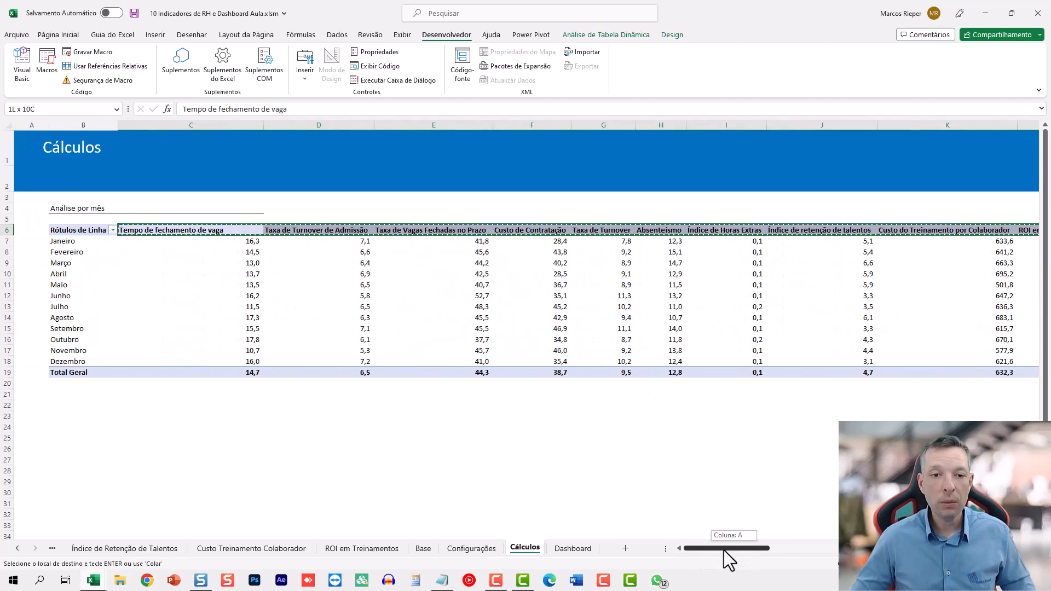
Paste the copied headers over the indicator list from Configurações B7 as transposed values, and end copy mode back on Cálculos.
left_click(470, 550)
left_click(206, 312)
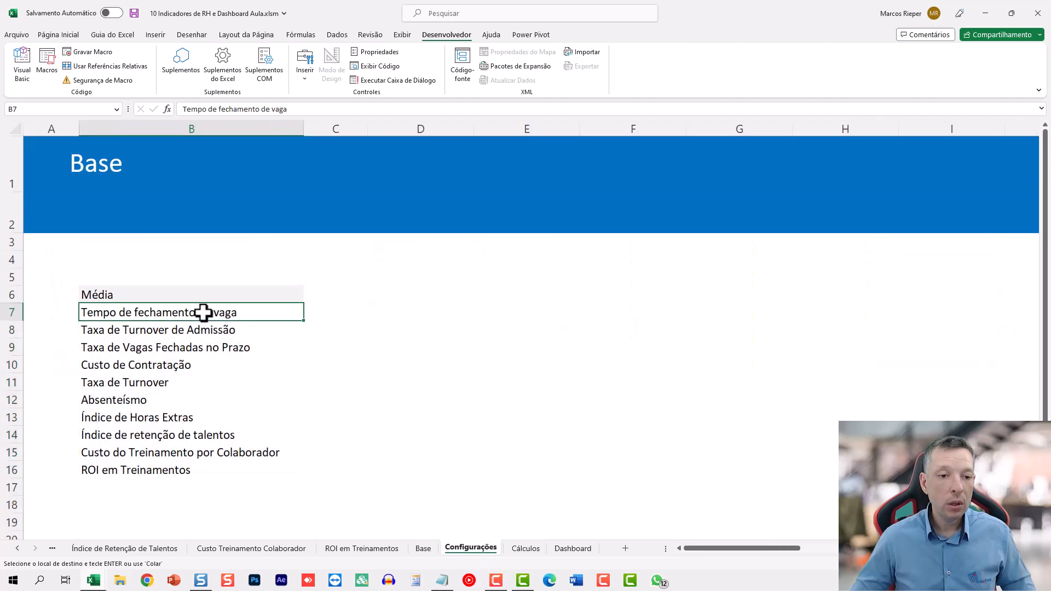
right_click(211, 313)
left_click(263, 316)
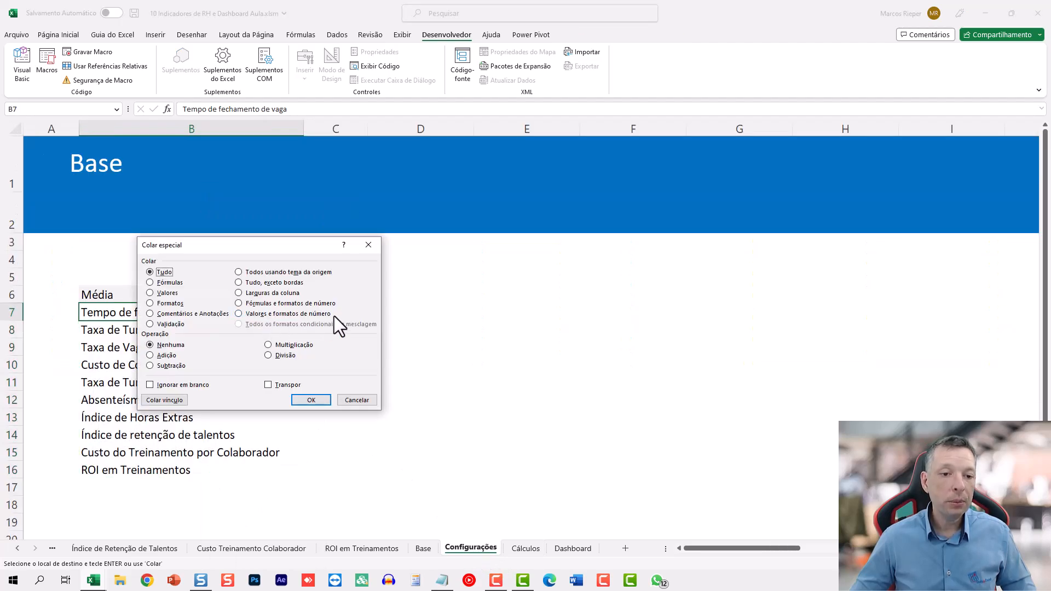
left_click(167, 293)
left_click(275, 385)
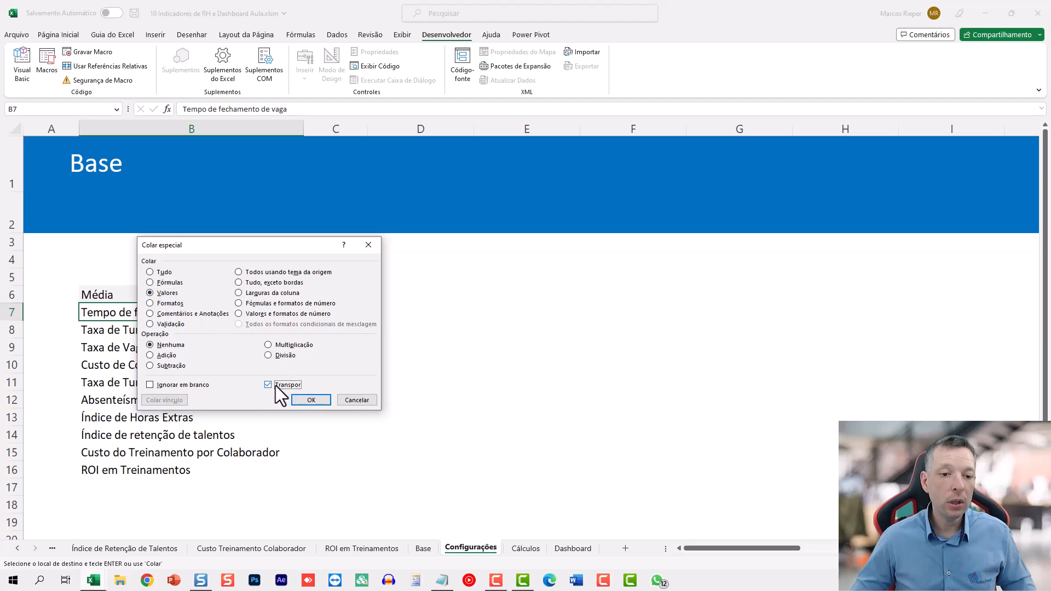
left_click_drag(271, 257, 522, 272)
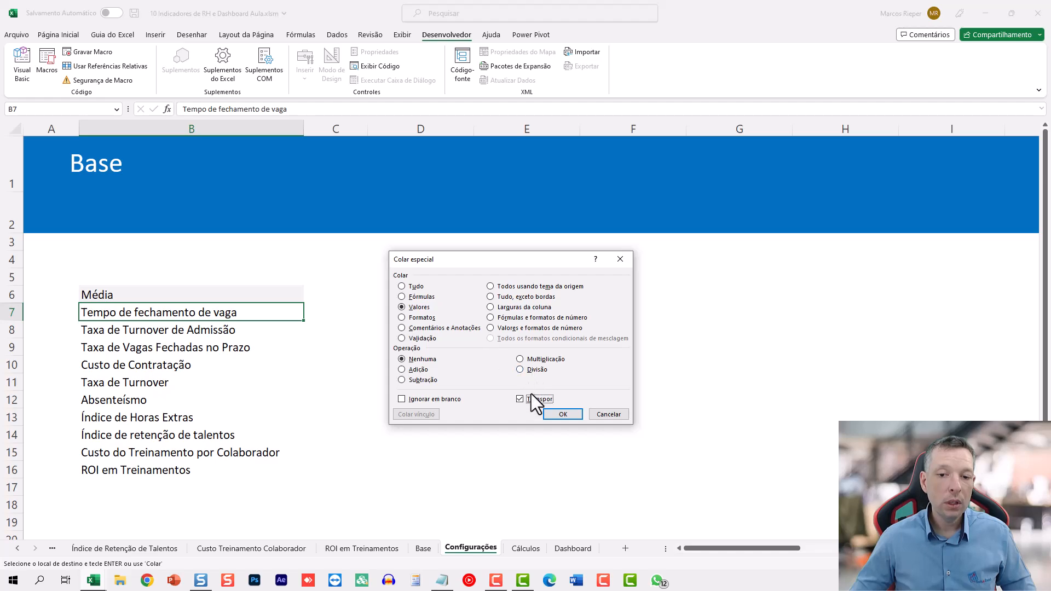
left_click(564, 414)
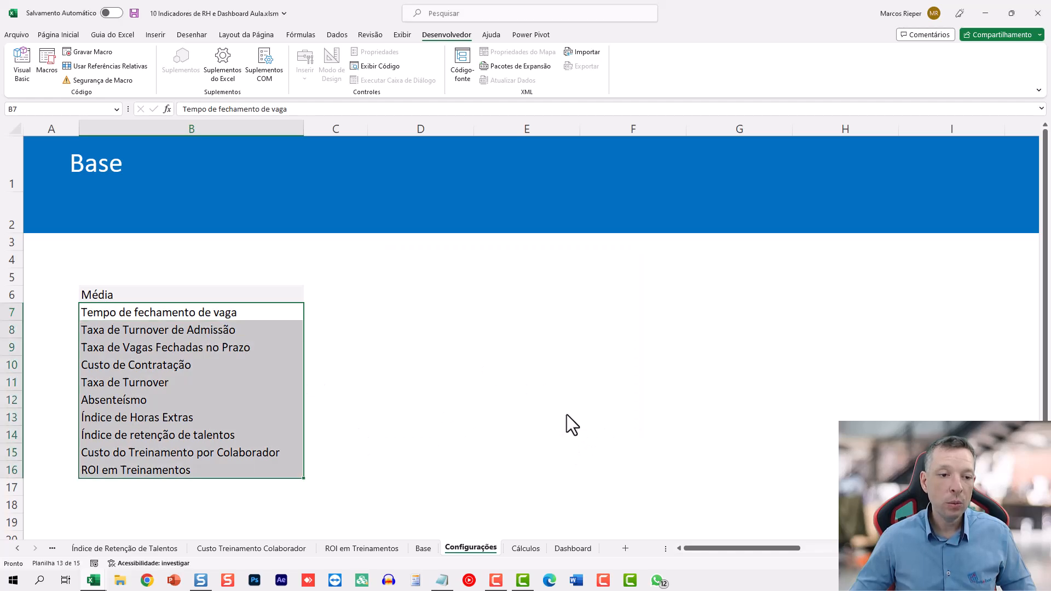
left_click(167, 366)
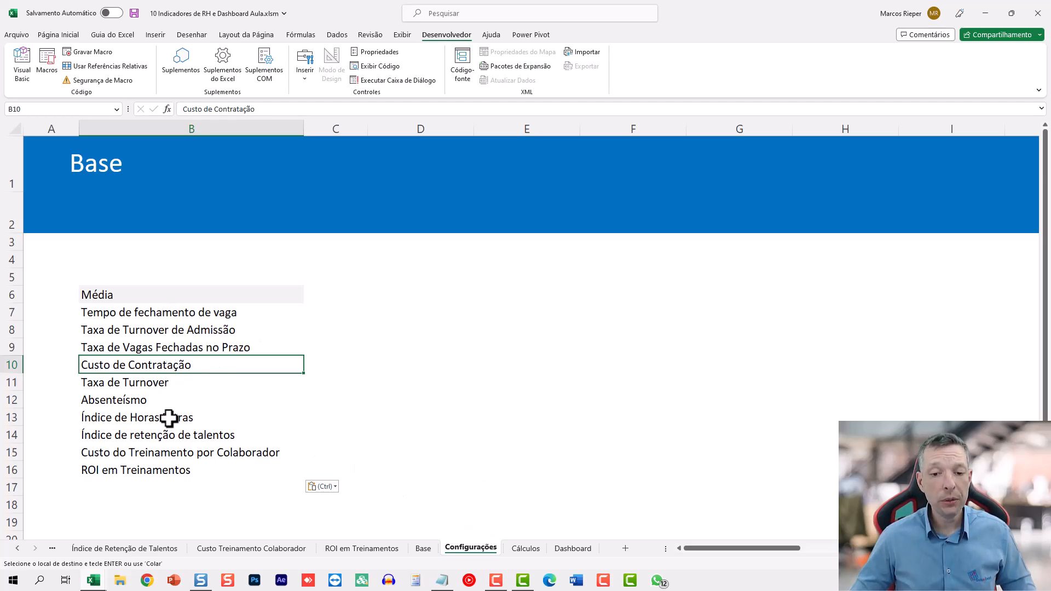
left_click(526, 548)
left_click(702, 265)
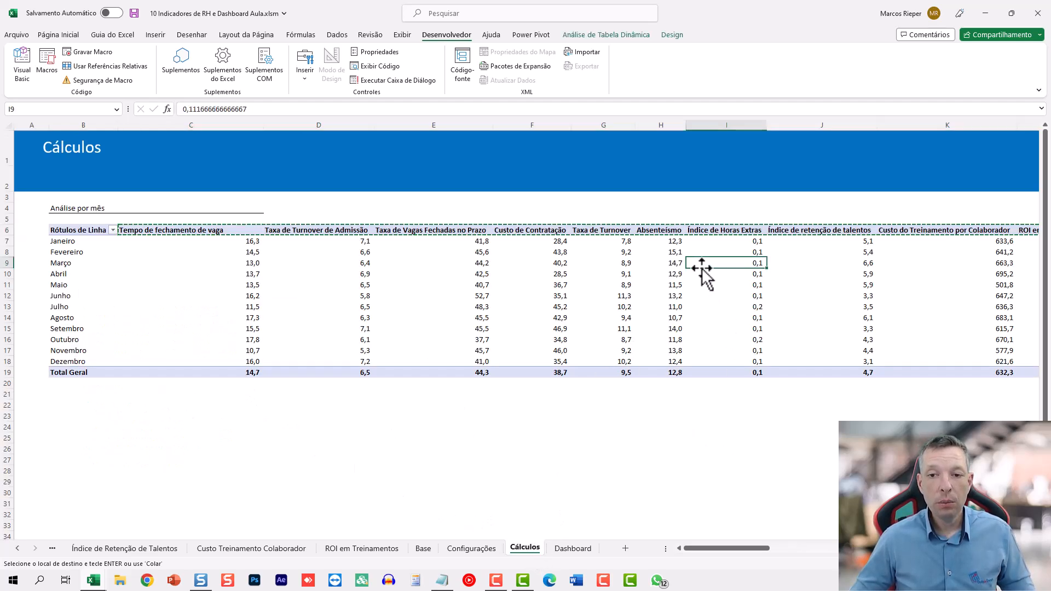
key("Escape")
Begin a title formula in Cálculos N6 joining the text "Análise " with an ÍNDICE lookup over the PivotTable headers C6:L6.
left_click_drag(194, 234, 250, 263)
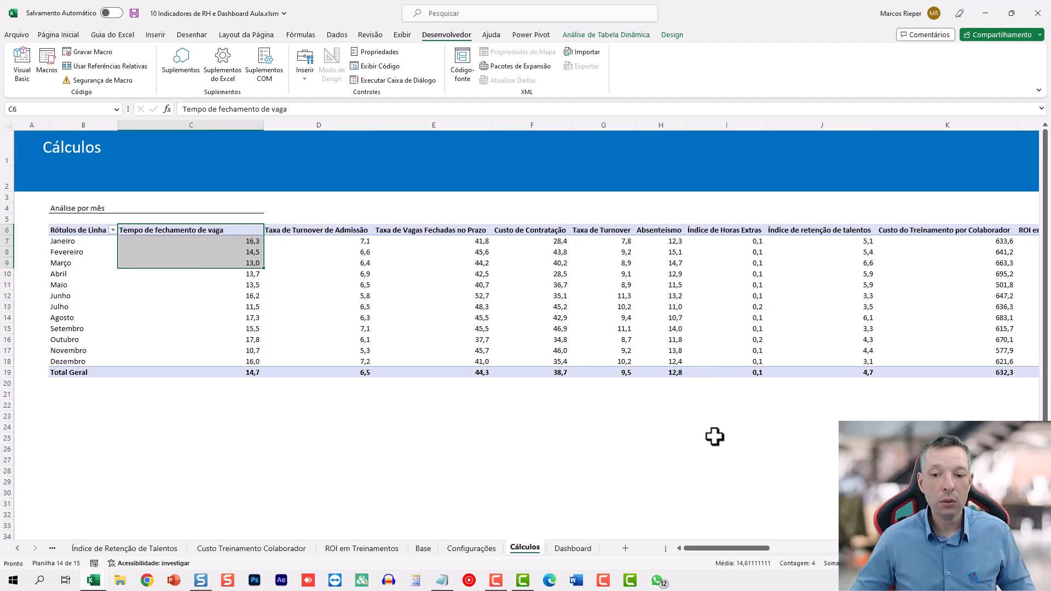
left_click_drag(730, 549, 798, 556)
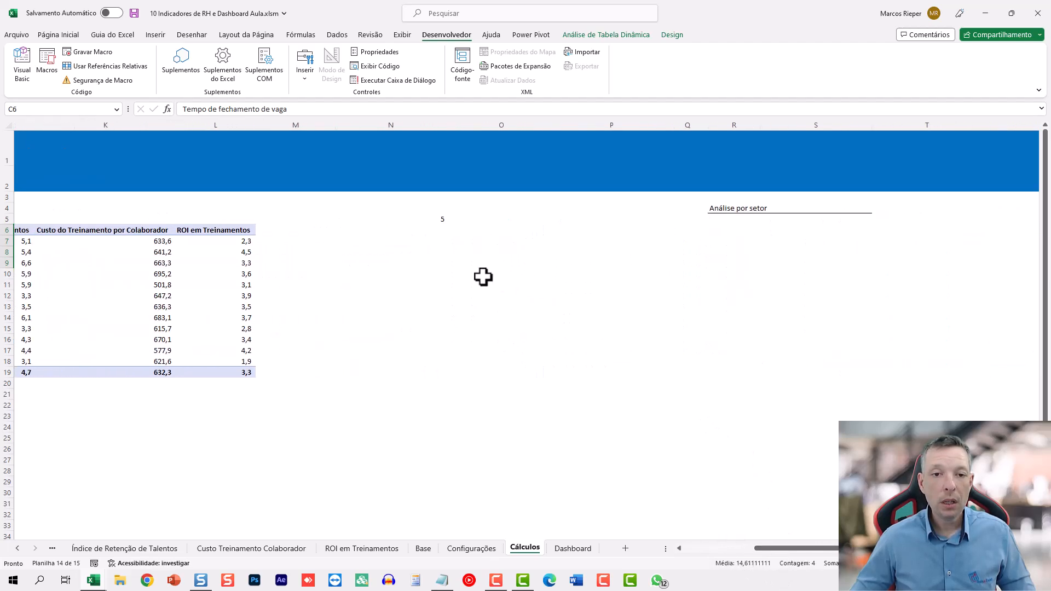
left_click(412, 240)
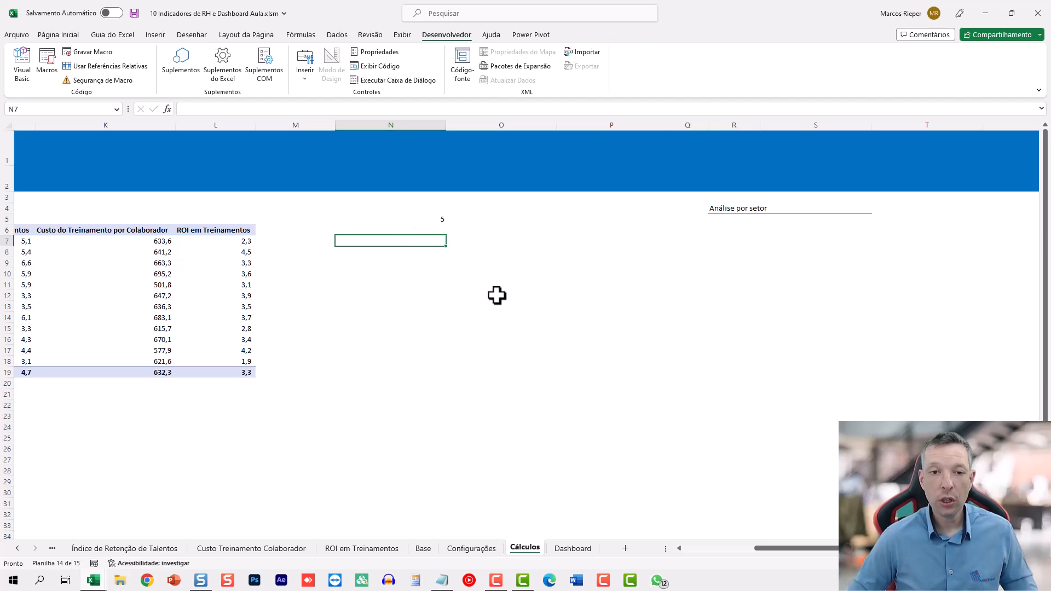
key("Up")
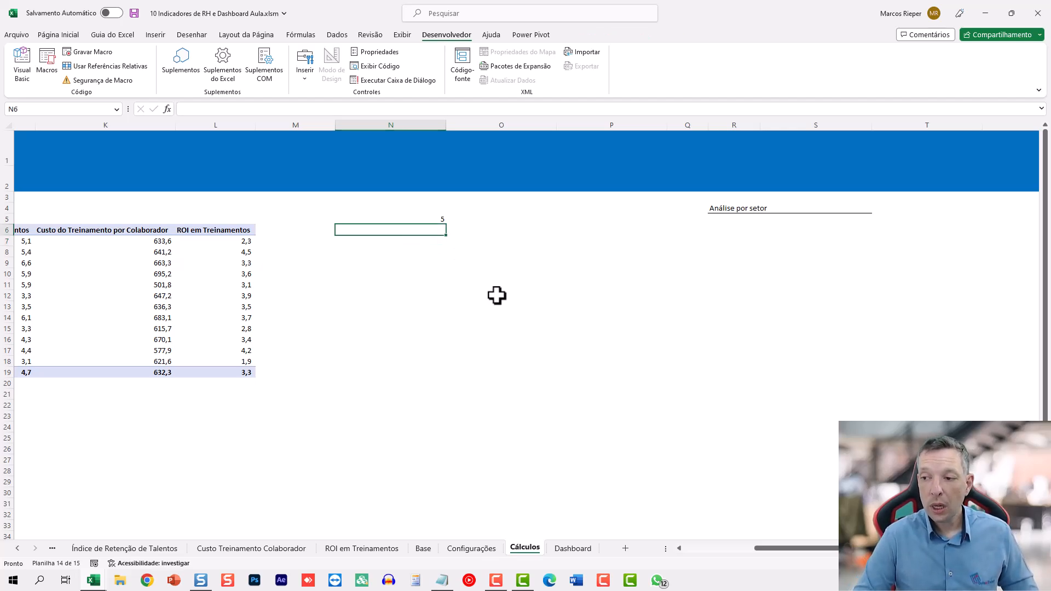
type("=\"Análise \"&")
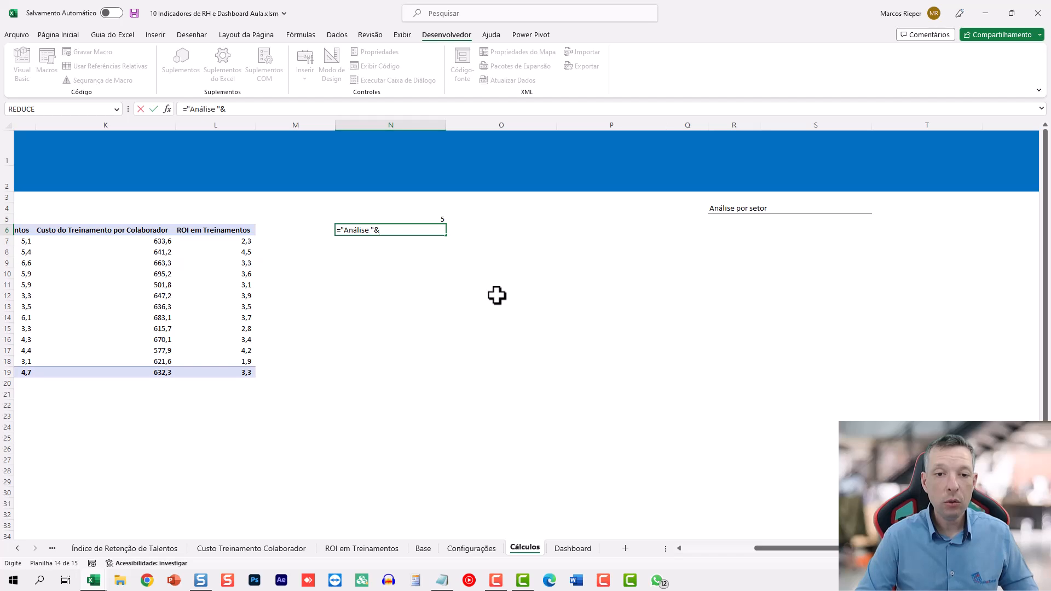
type("i")
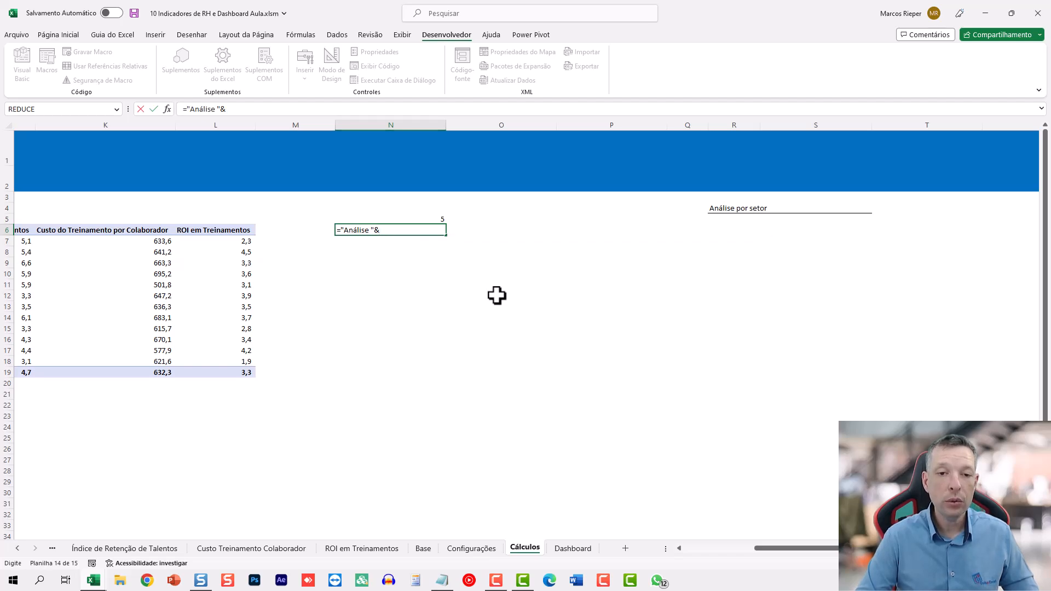
type("ÍNDICE")
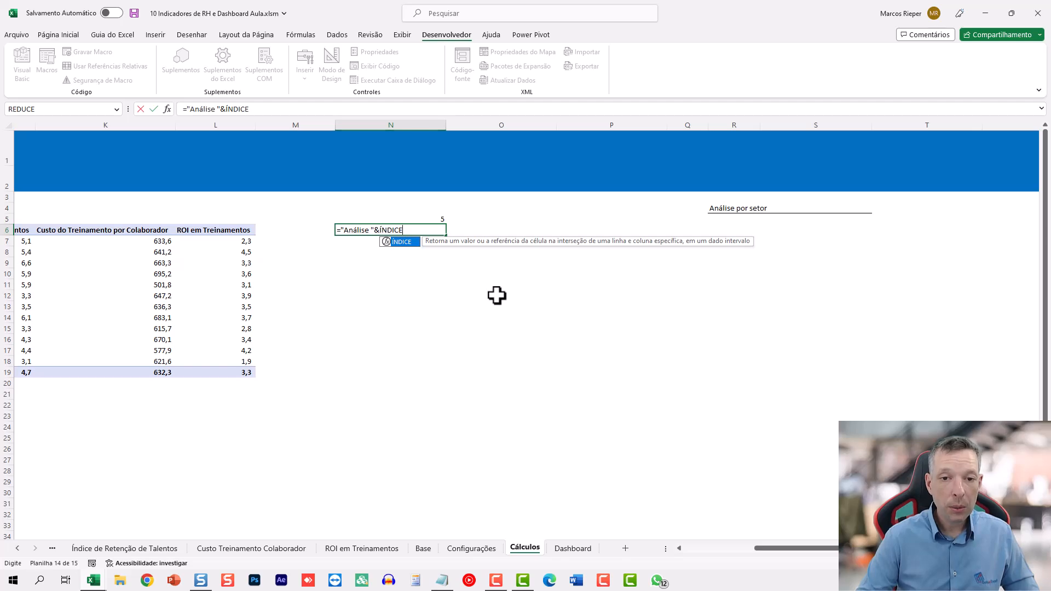
type("(")
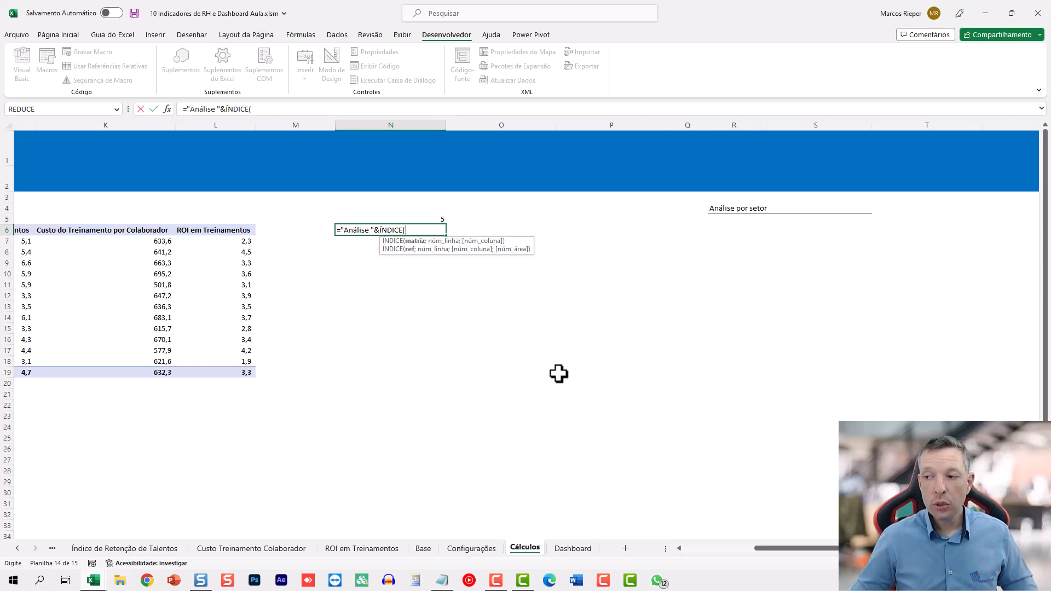
left_click_drag(788, 550, 708, 546)
left_click_drag(183, 230, 811, 228)
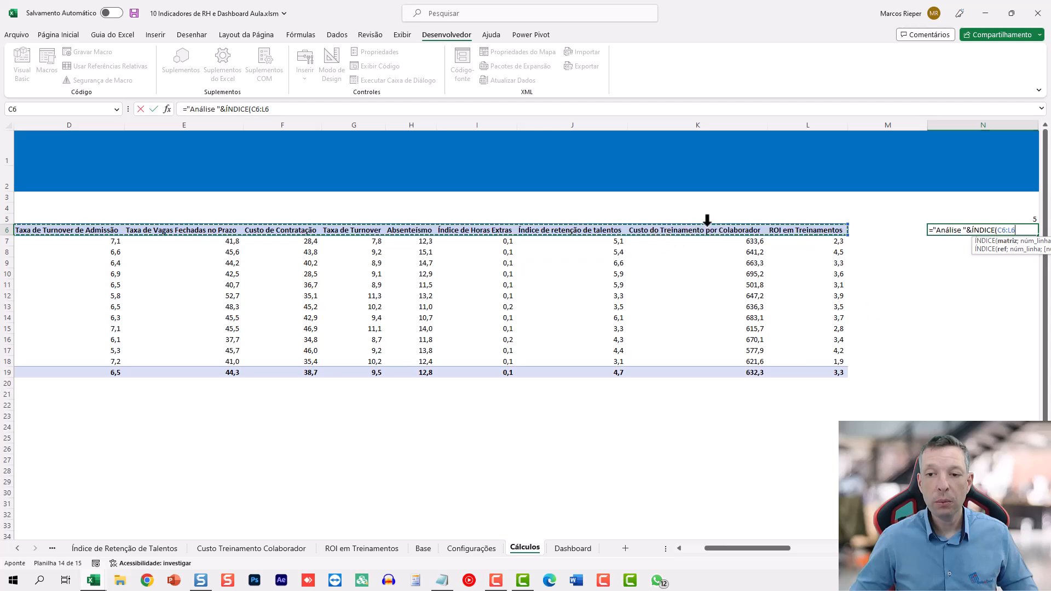
Leave the ÍNDICE row argument empty, use N5 as the column argument, close the function and make the reference absolute as $N$5.
left_click_drag(744, 546, 780, 554)
type(";")
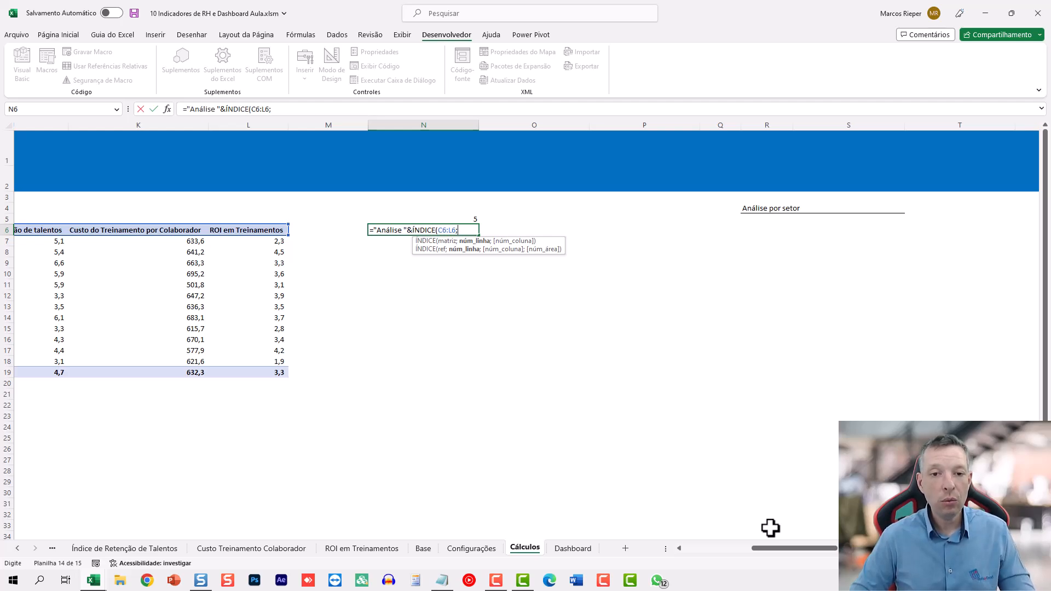
type(";")
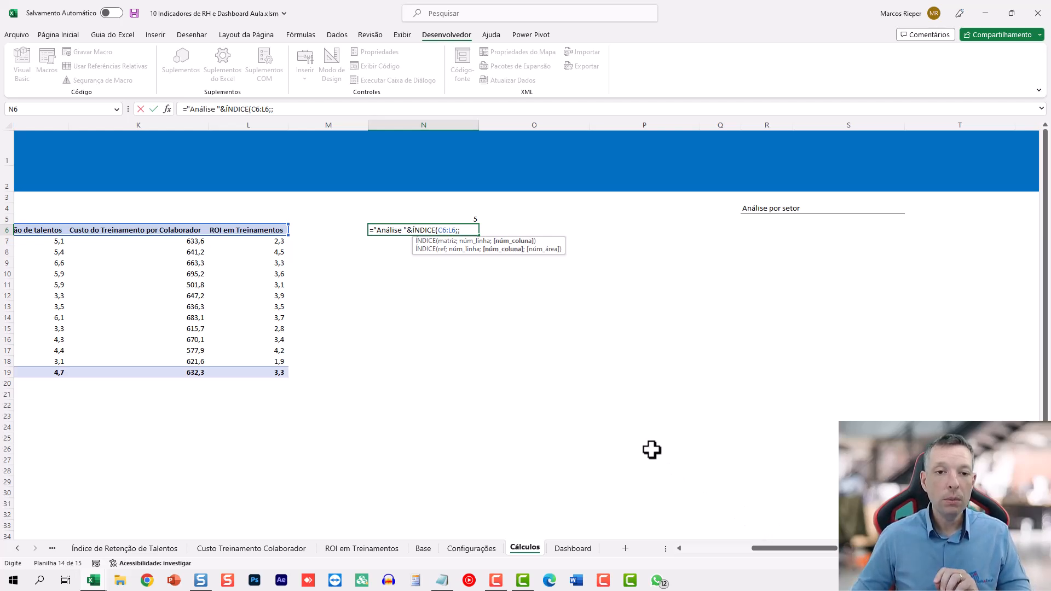
left_click(469, 218)
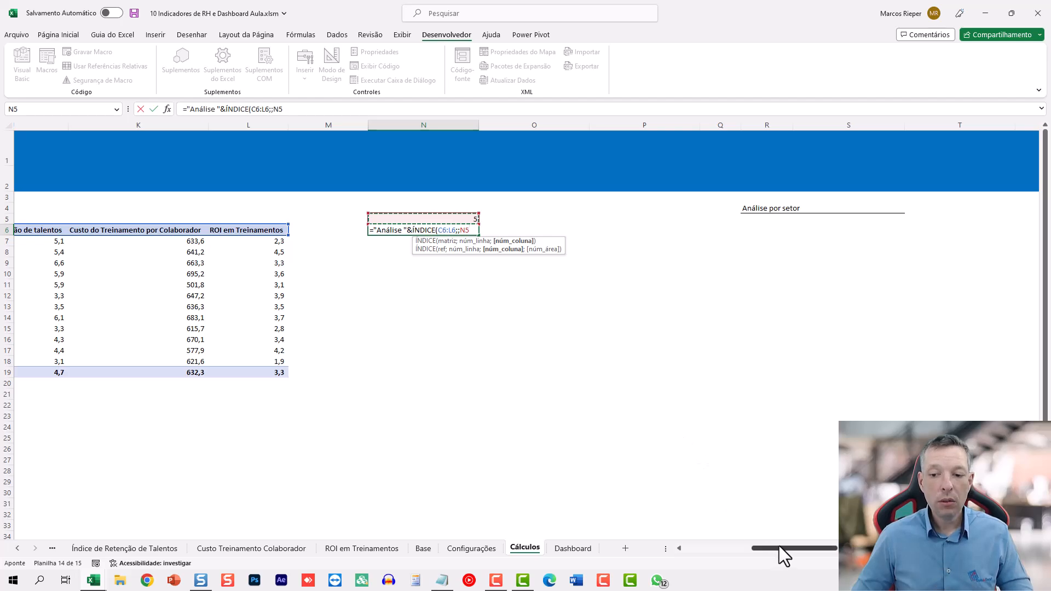
left_click_drag(781, 548, 704, 547)
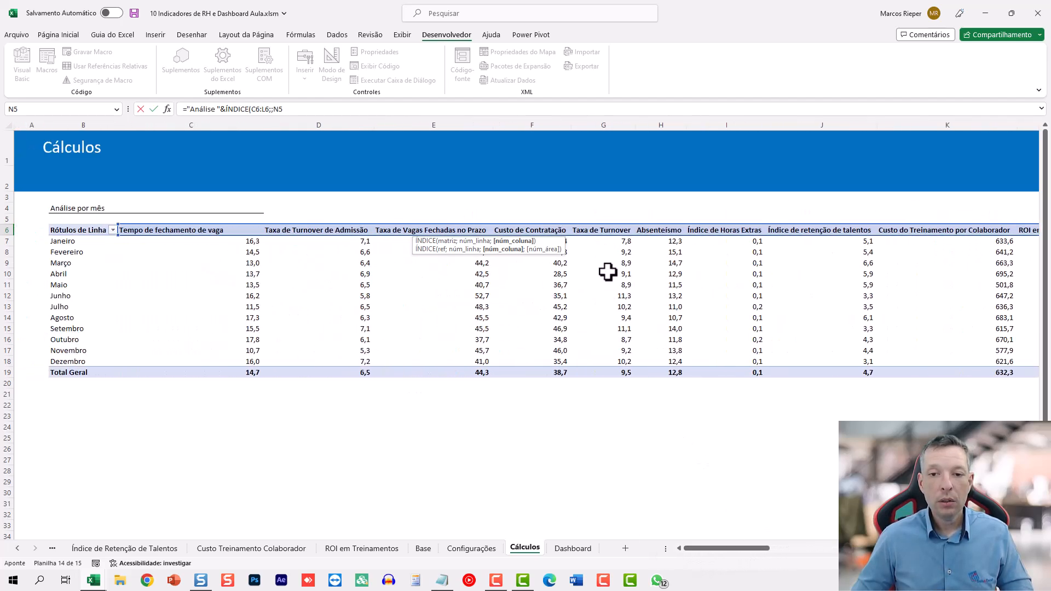
left_click_drag(750, 548, 813, 558)
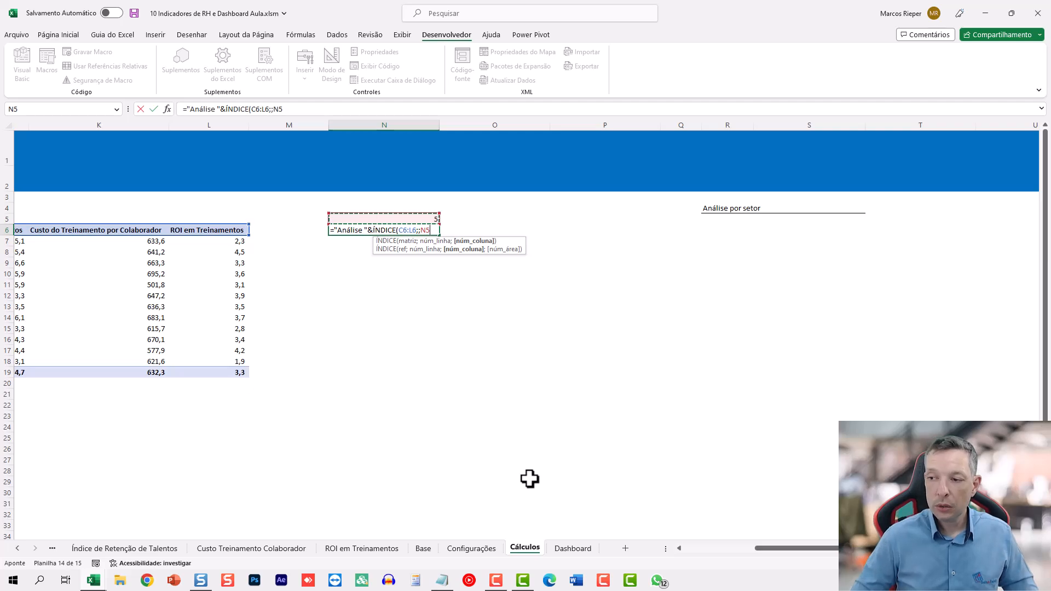
type(")")
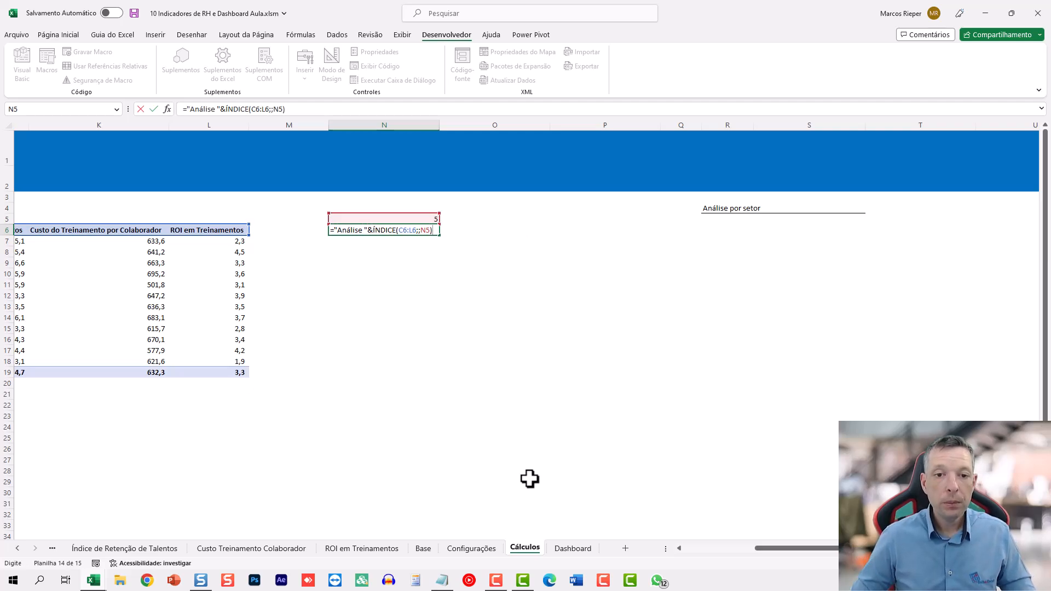
left_click(428, 233)
key("F4")
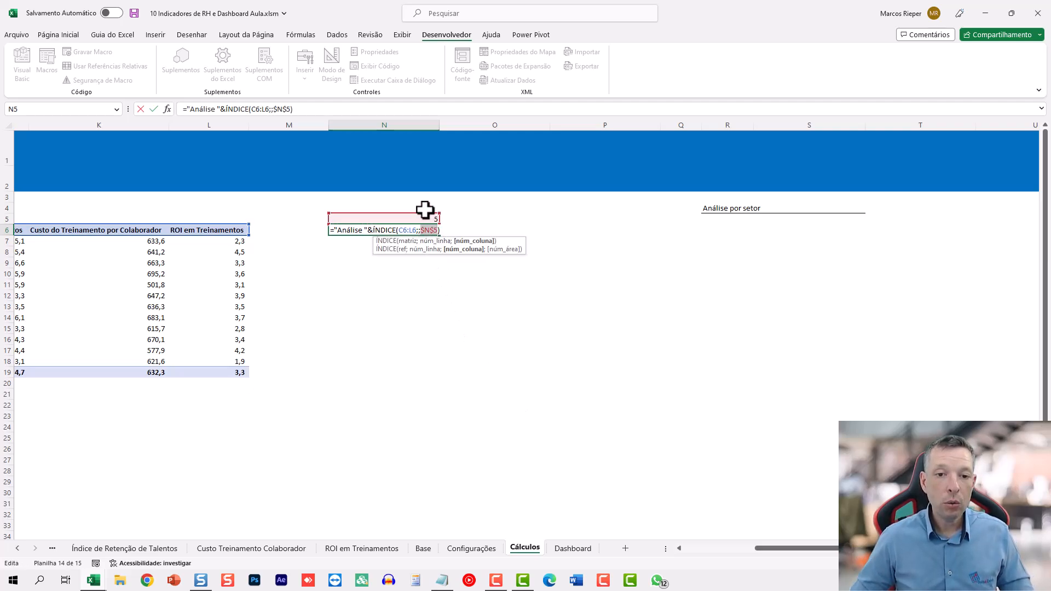
Append the text " Mensal" to the N6 formula, confirm it, and widen column N slightly to fit the title.
left_click(413, 231)
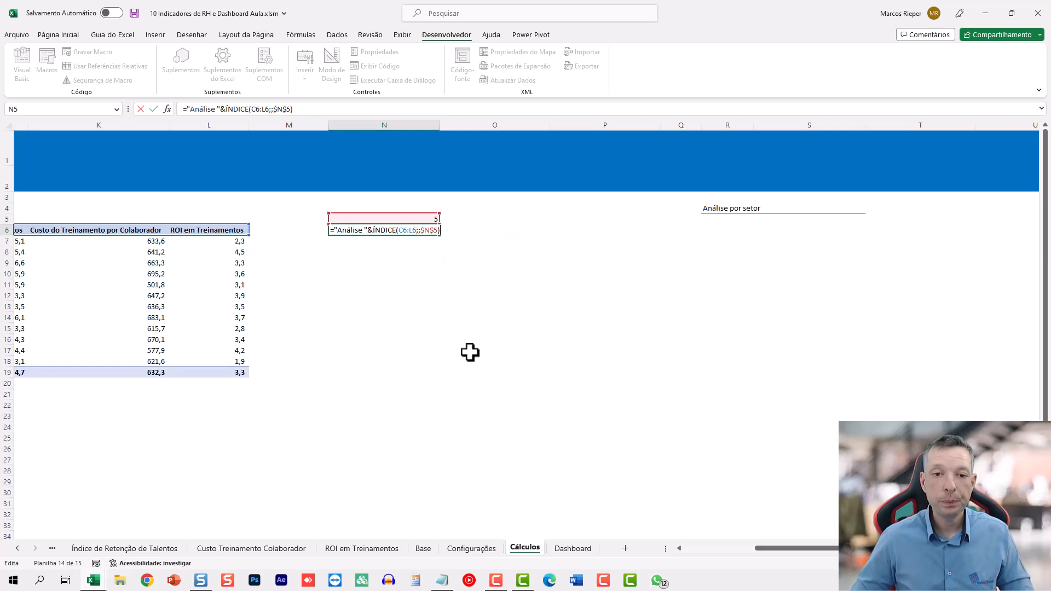
type("&\"")
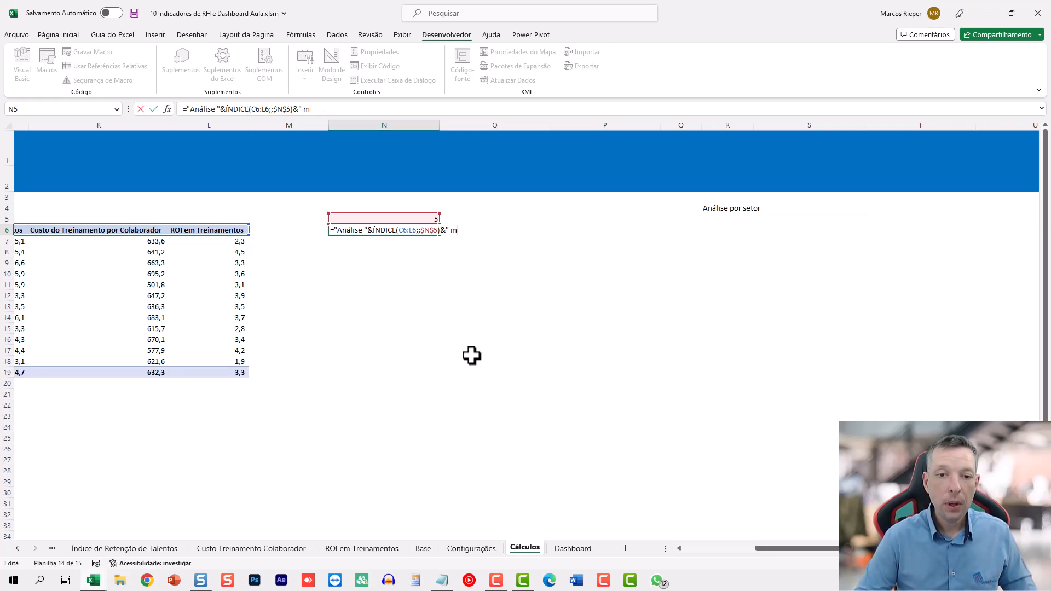
type("Mes")
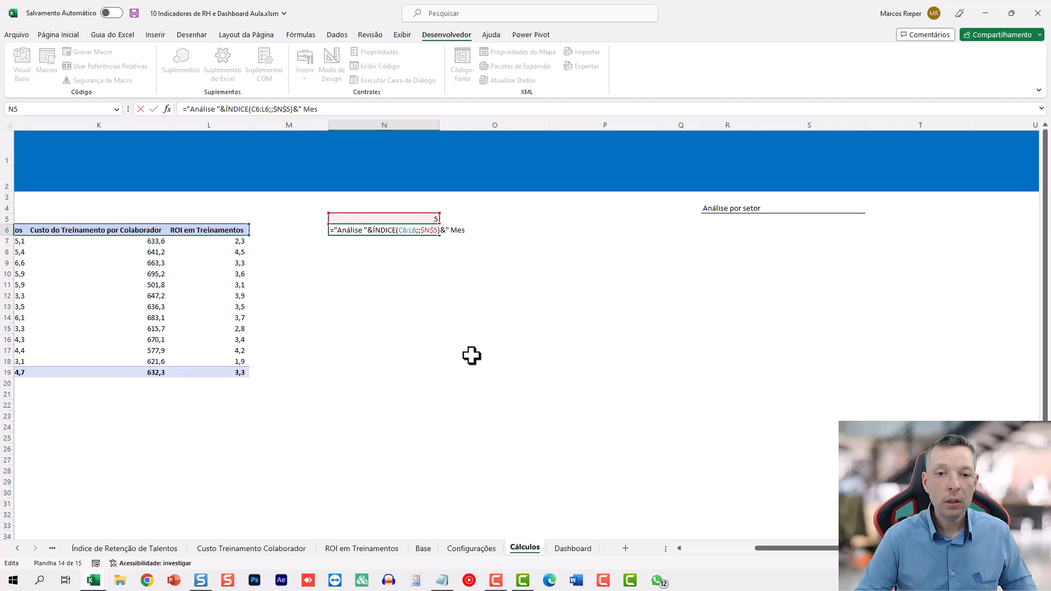
key("BackSpace")
type("nsal\"")
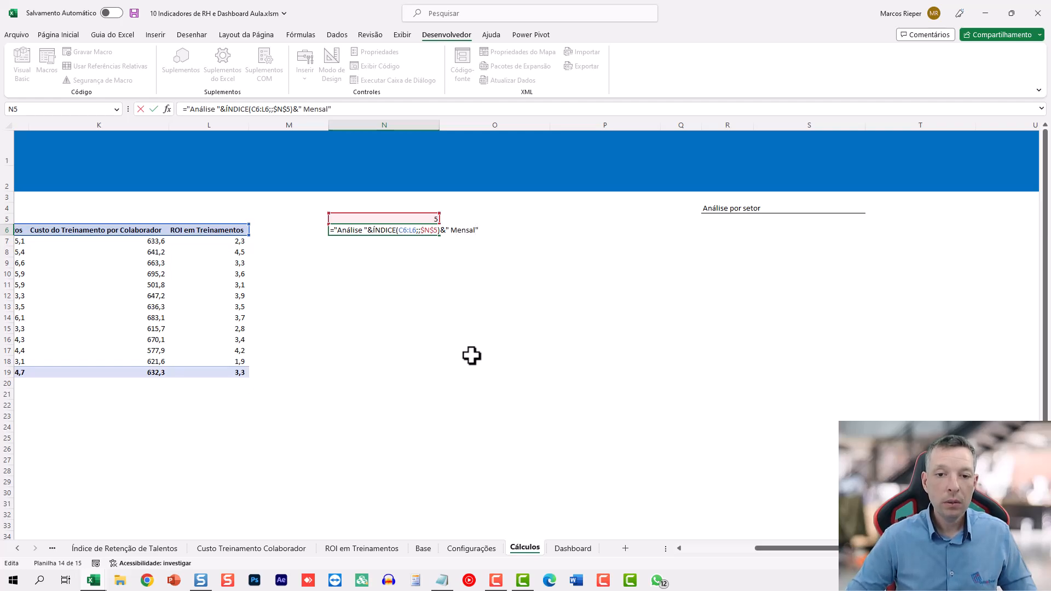
key("ctrl+Return")
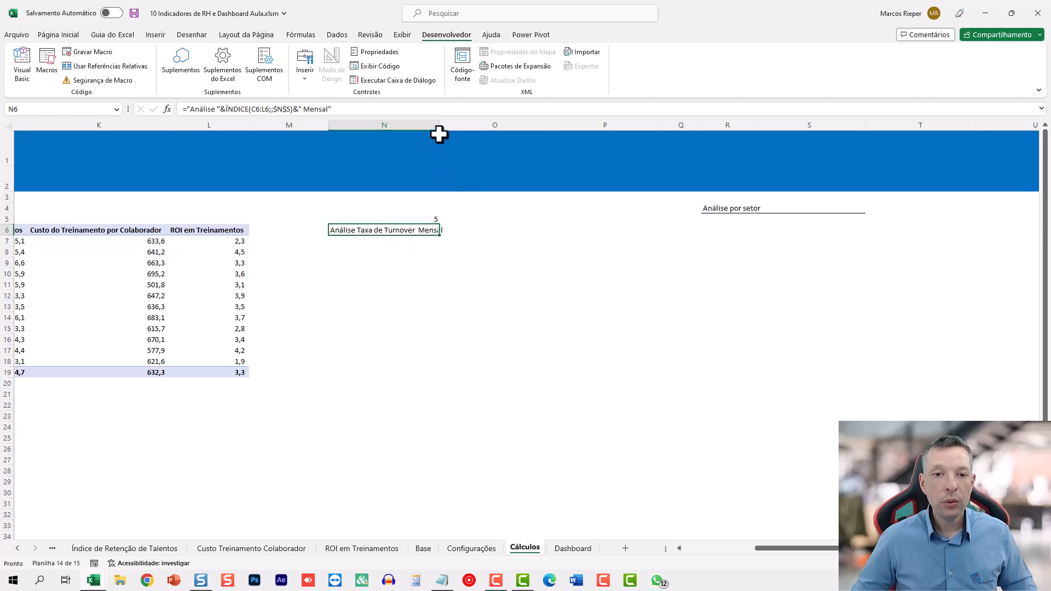
left_click_drag(438, 127, 449, 129)
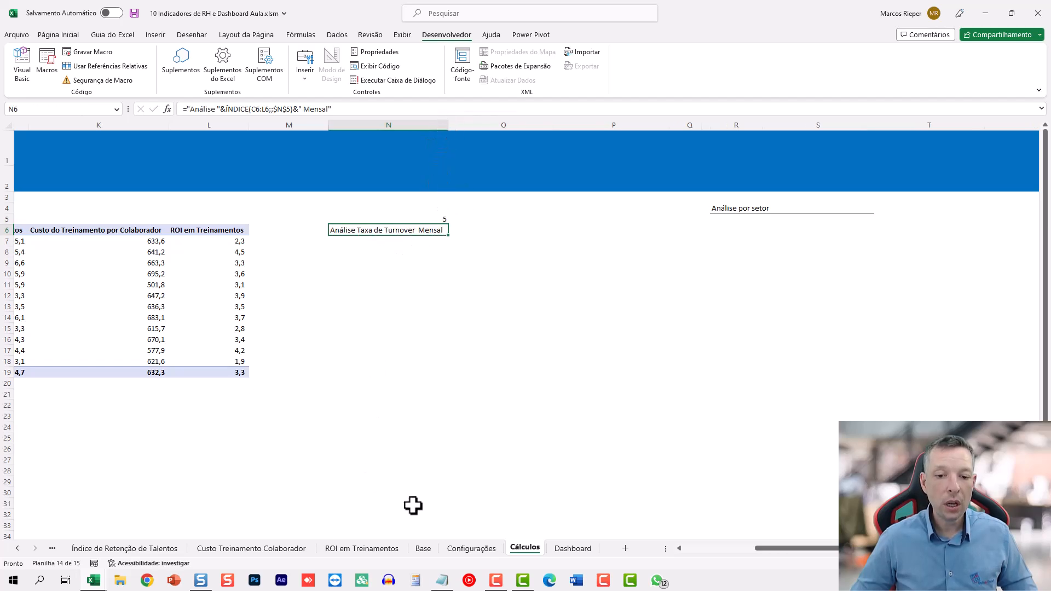
Choose Índice de retenção de talentos in the Dashboard combo box and check the title in N6 on Cálculos.
left_click(572, 548)
left_click(253, 209)
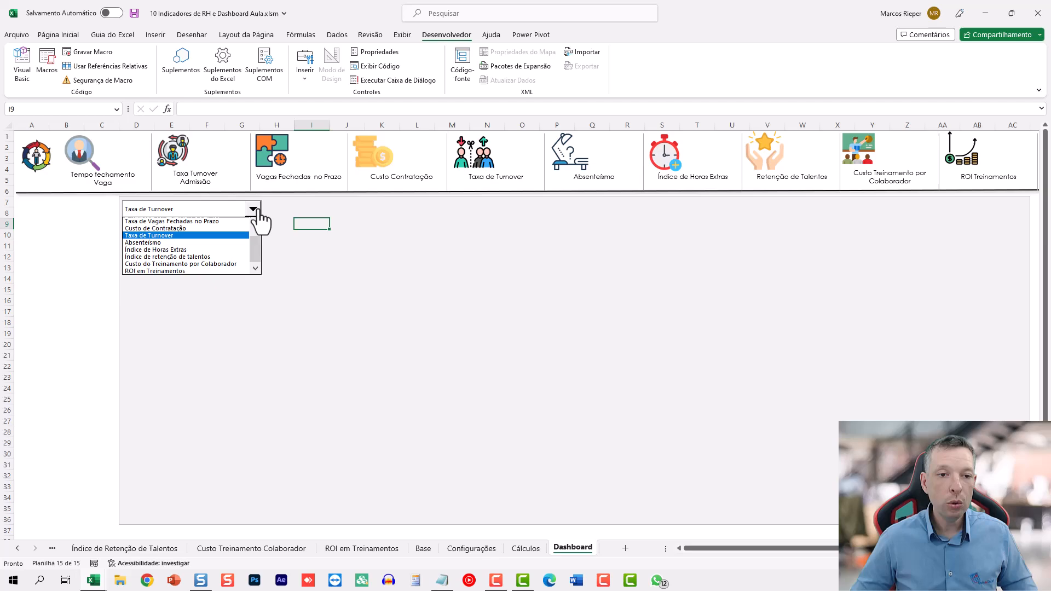
left_click(191, 259)
left_click(524, 548)
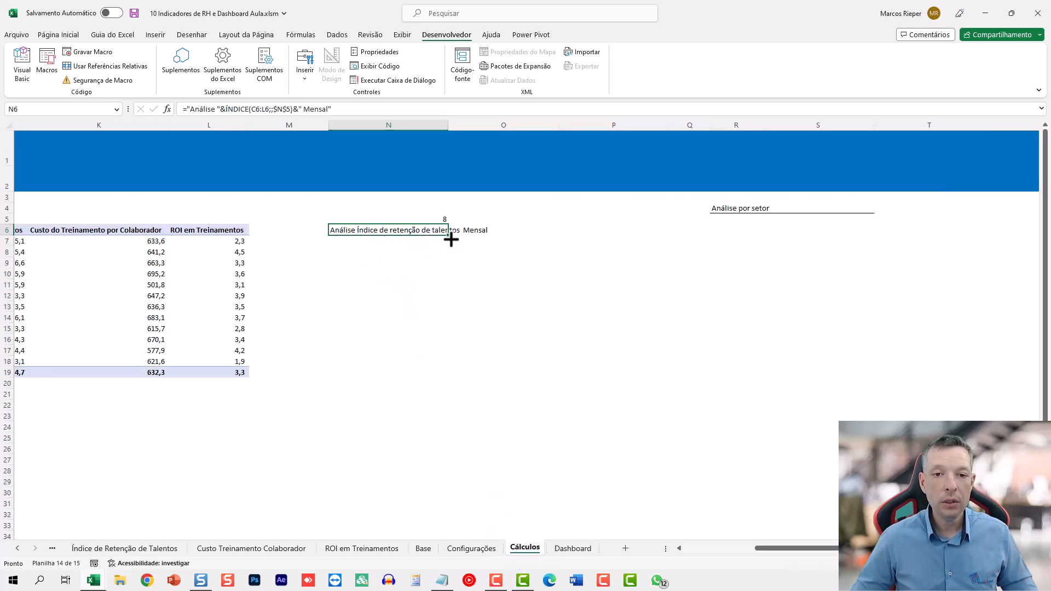
left_click(481, 305)
Copy the ÍNDICE part of the N6 formula and enter it in N7 as =ÍNDICE(C6:L6;;$N$5).
left_click(384, 240)
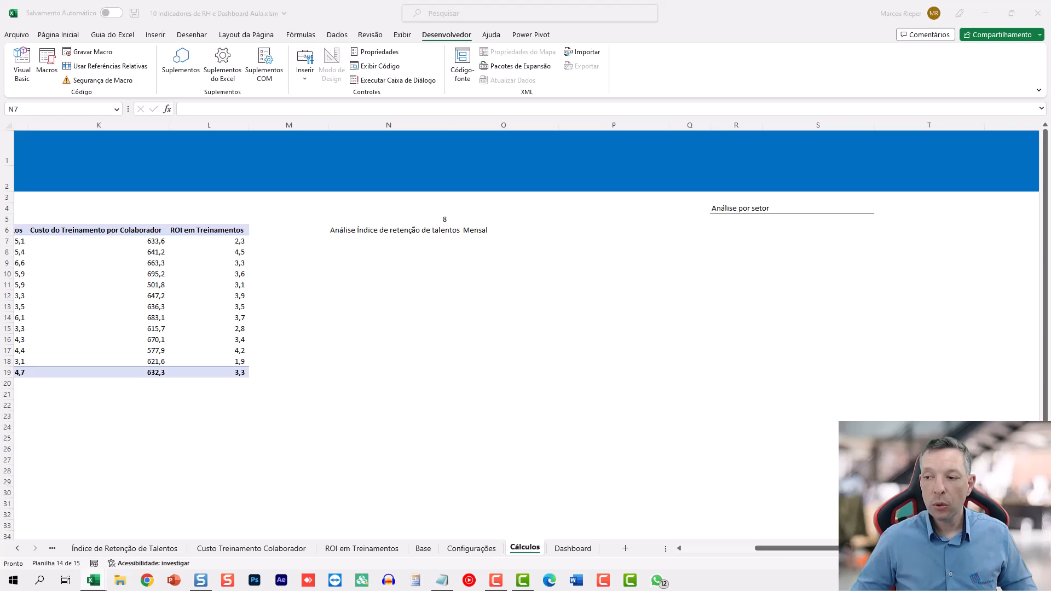
double_click(363, 230)
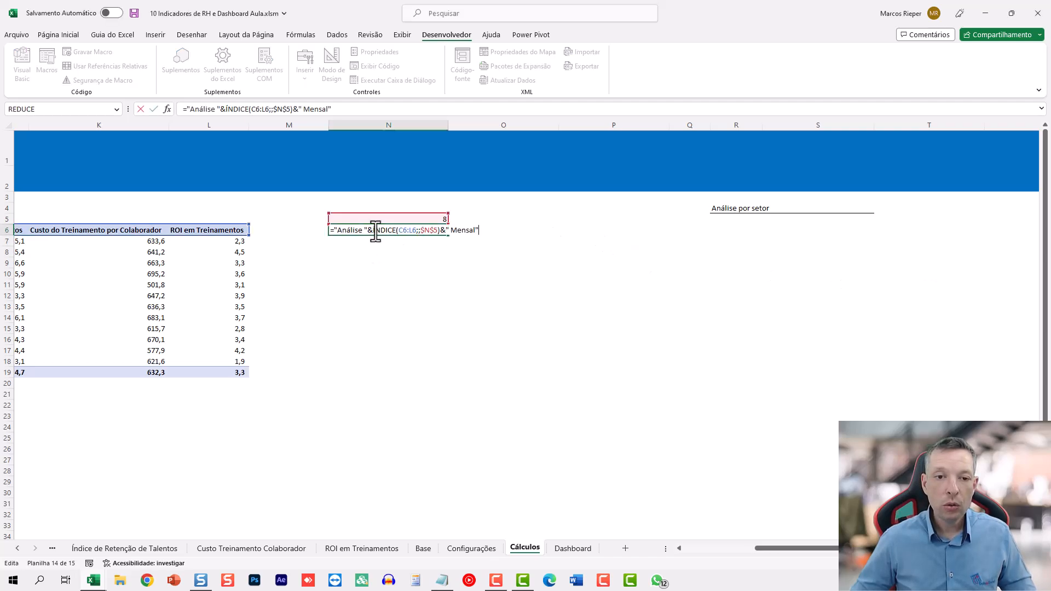
left_click_drag(372, 232, 444, 238)
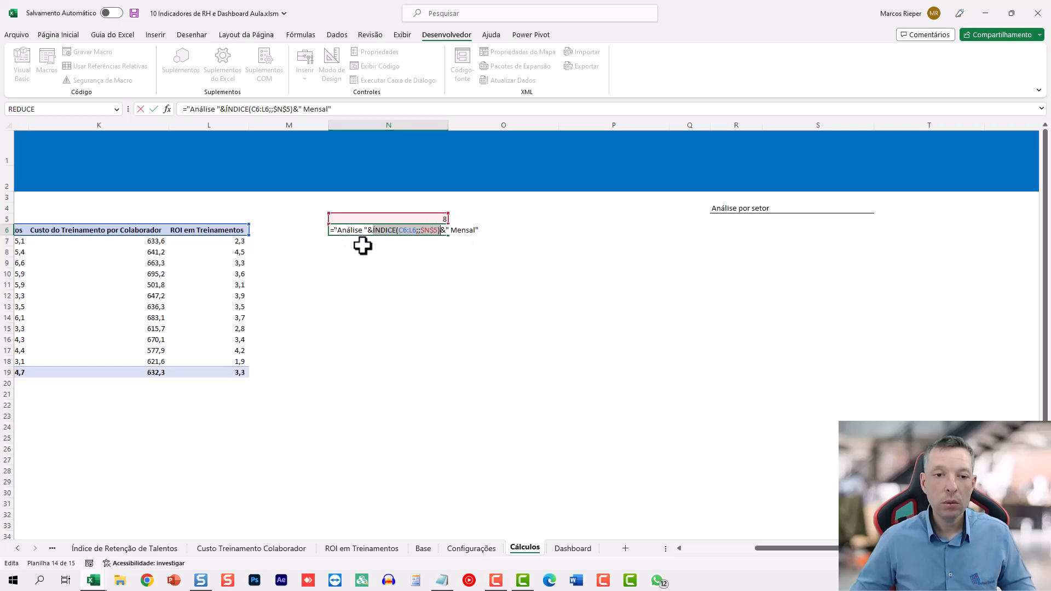
key("ctrl+c")
key("Return")
key("F2")
key("ctrl+v")
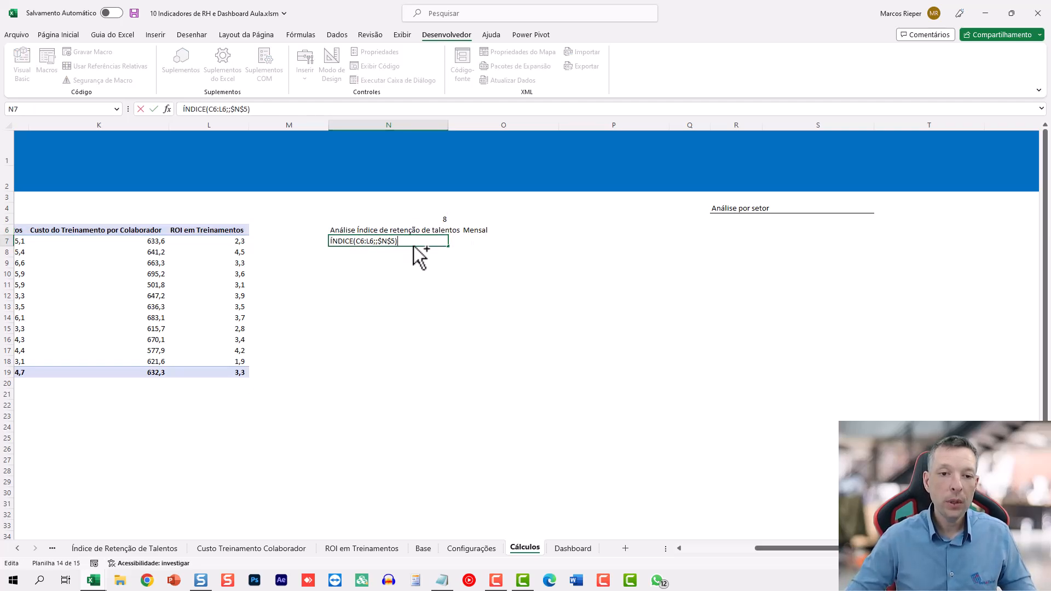
key("Escape")
type("=")
key("ctrl+v")
key("Return")
key("Up")
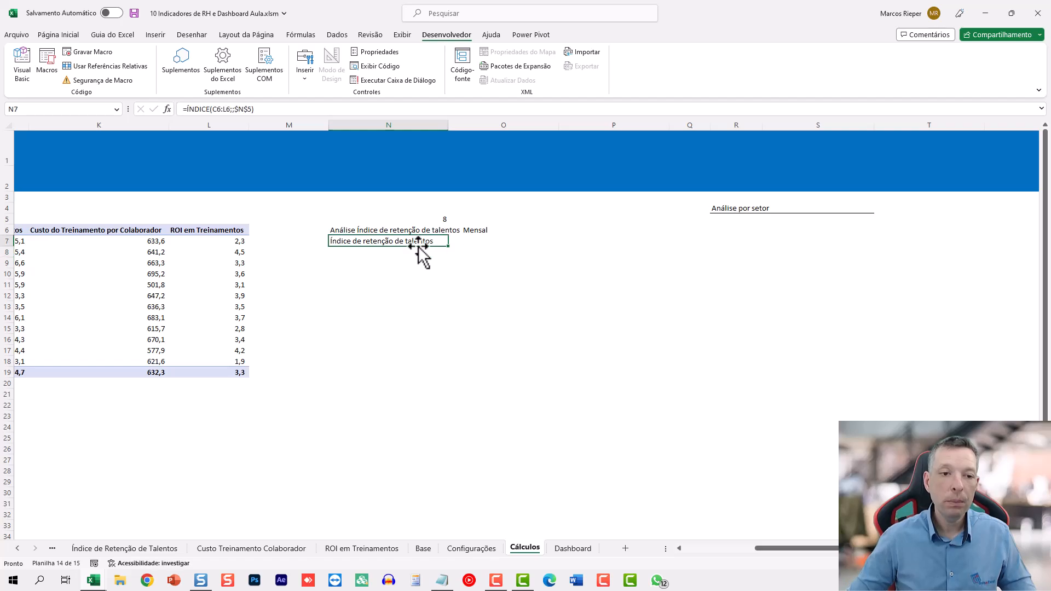
Change the lookup range in the N7 formula to C7:L7 and confirm it as =ÍNDICE(C7:L7;;$N$5).
key("F2")
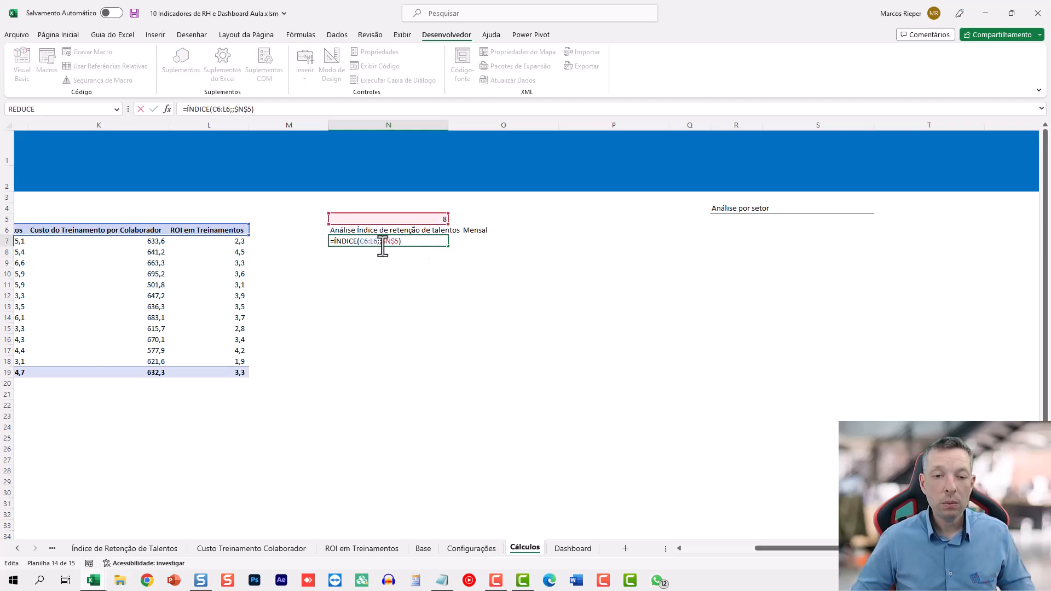
key("Escape")
key("F2")
left_click(365, 242)
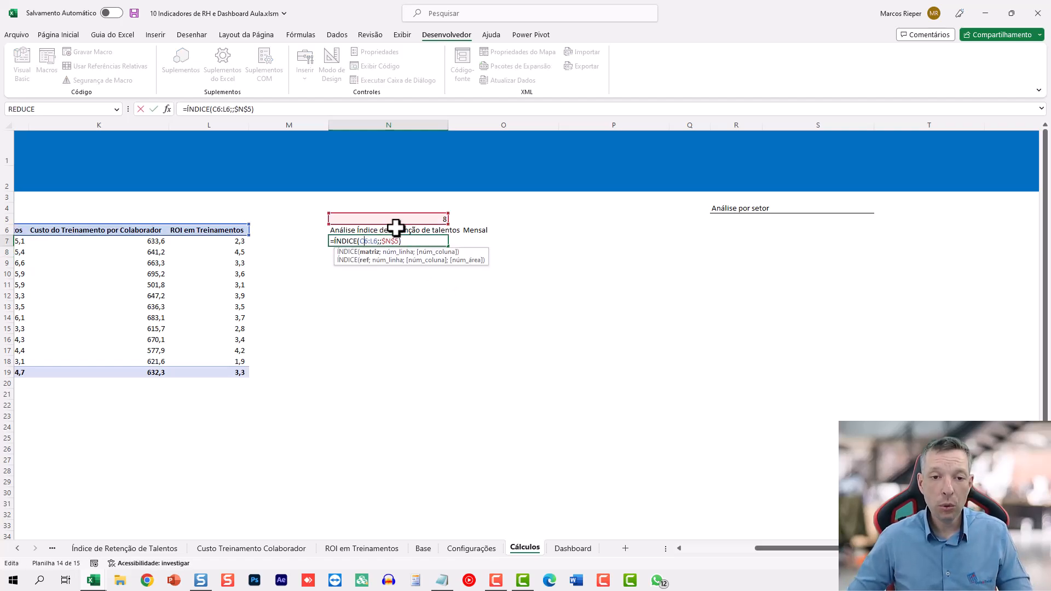
key("BackSpace")
type("7")
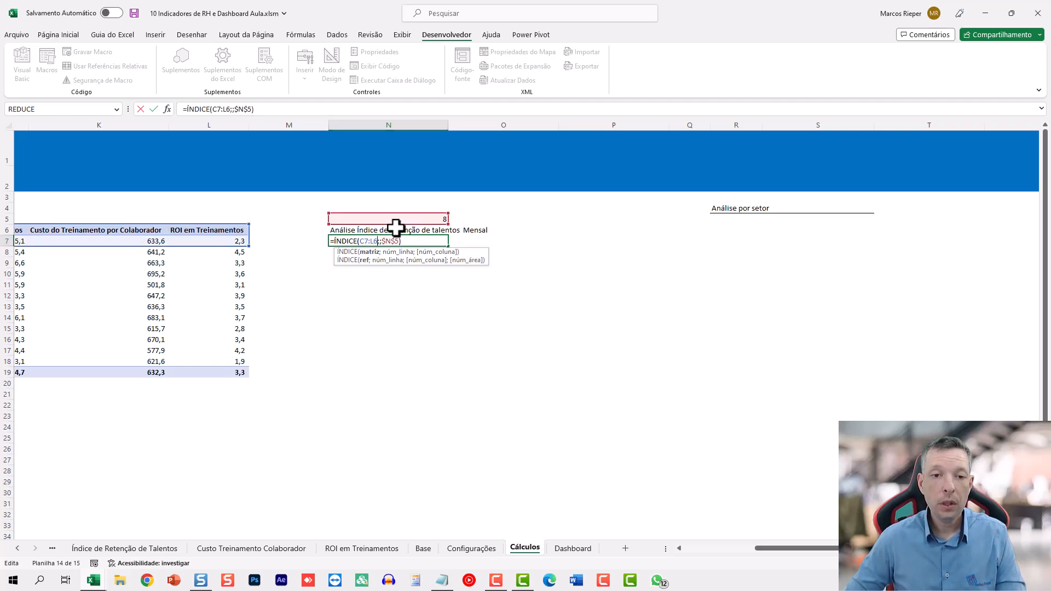
key("BackSpace")
type("7")
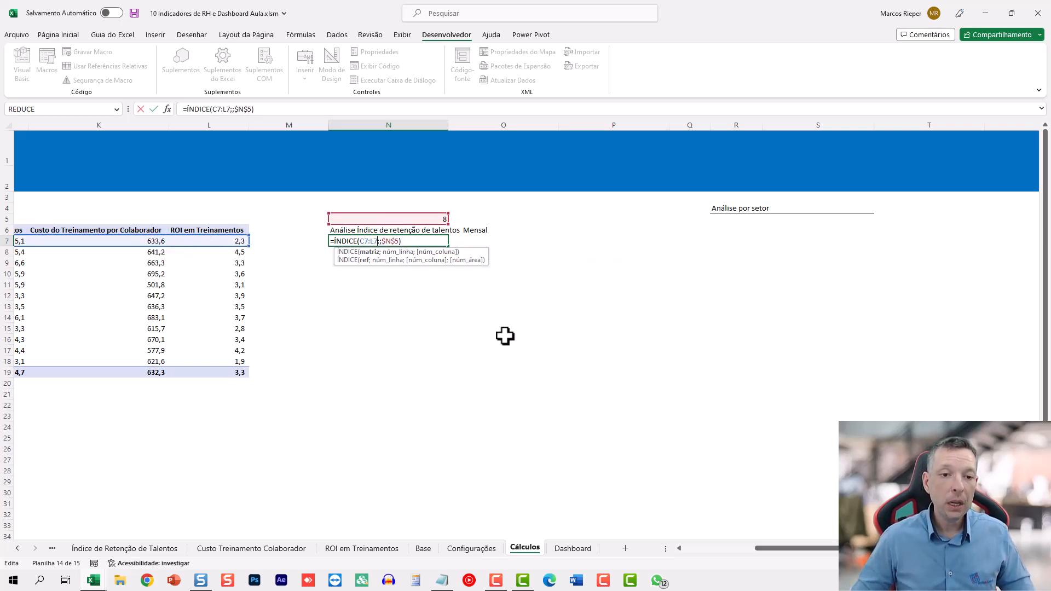
mouse_move(783, 548)
left_mouse_down()
mouse_move(688, 558)
mouse_move(767, 562)
left_mouse_up()
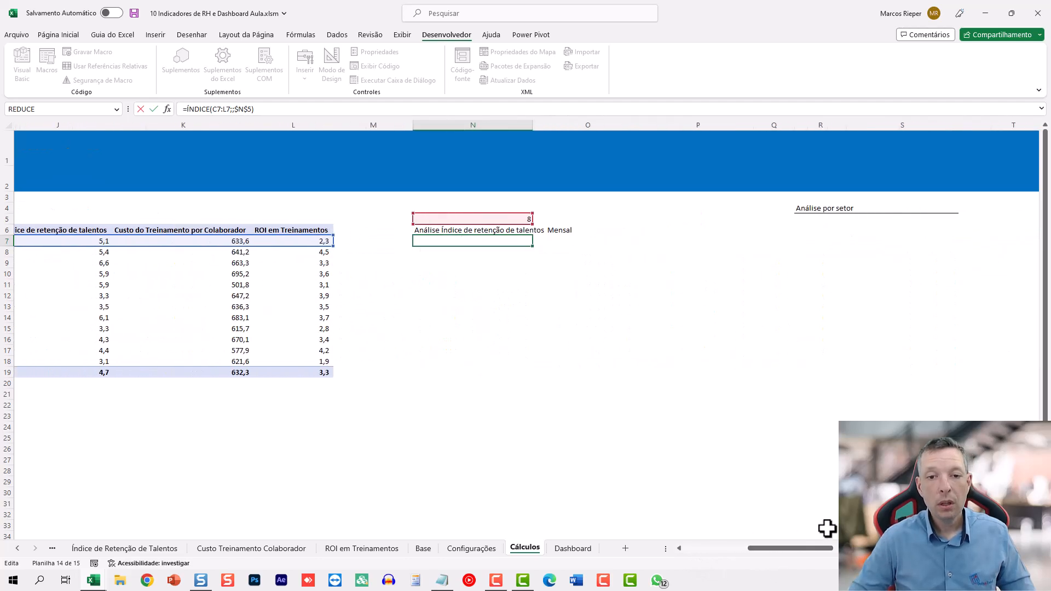
key("ctrl+Return")
Copy the ÍNDICE formula from N7 down through N18 so every month returns the selected indicator's value.
key("ctrl+c")
key("shift+Down")
key("shift+Down")
key("shift+Down")
key("shift+Down")
key("shift+Down")
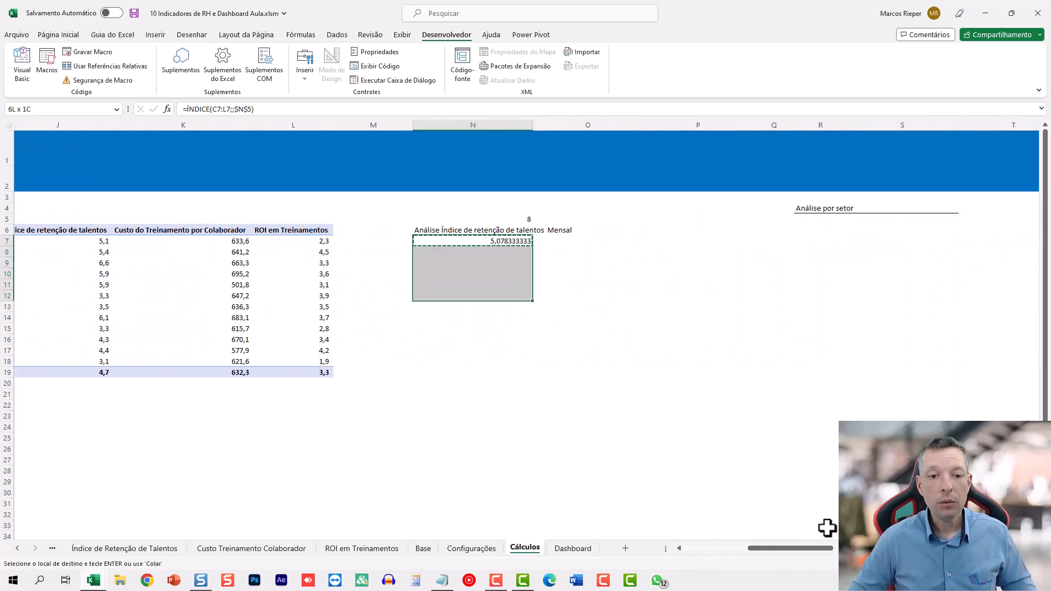
key("shift+Down")
key("shift+Down")
key("shift+Down")
key("shift+Down")
key("shift+Down")
key("shift+Down")
key("shift+Down")
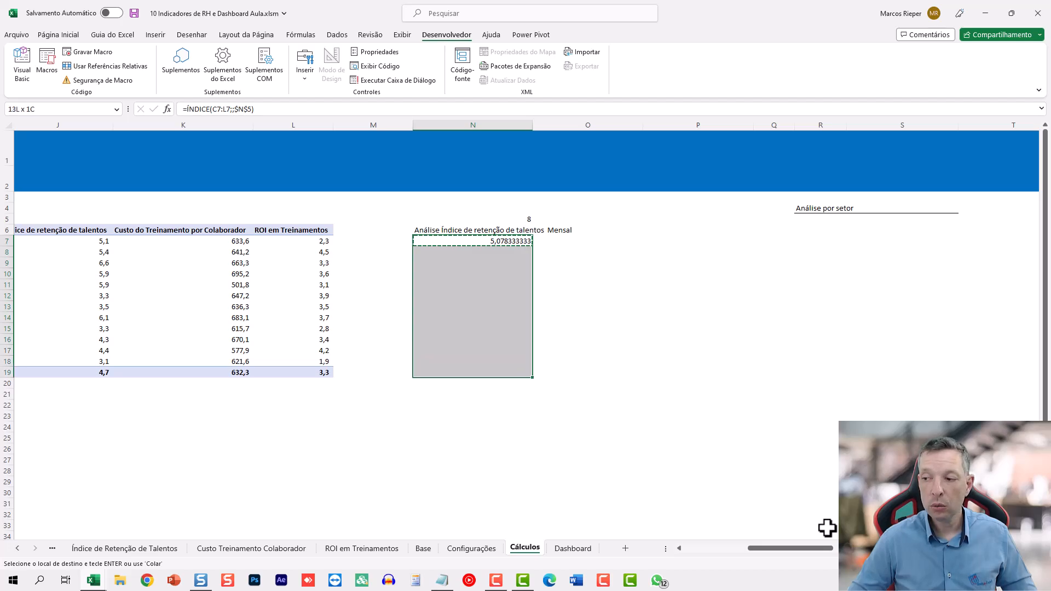
key("shift+Up")
key("ctrl+v")
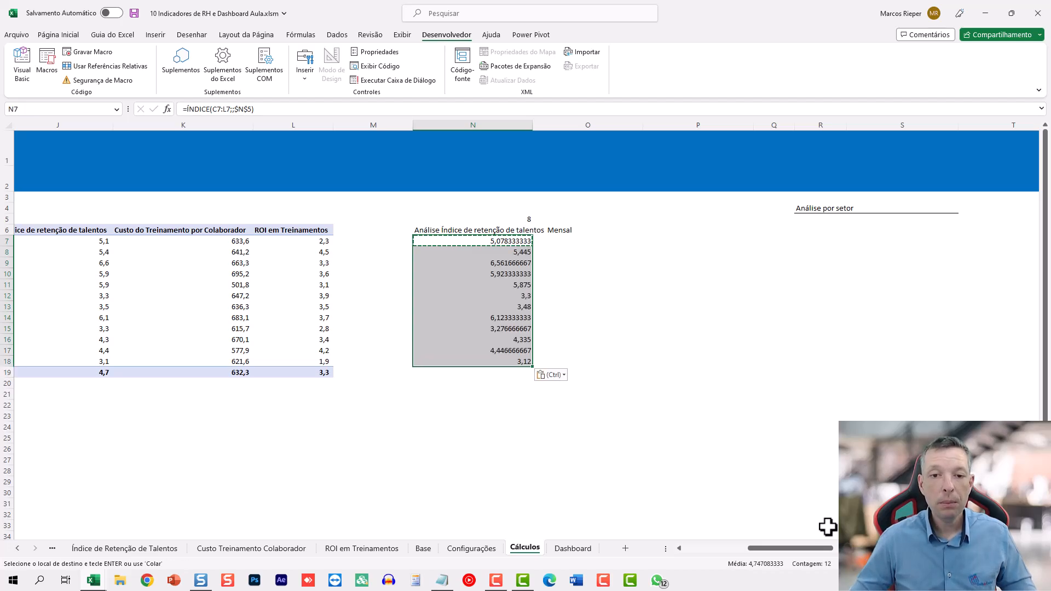
key("Escape")
Format the monthly values in N7:N18 with one decimal place.
left_click(61, 35)
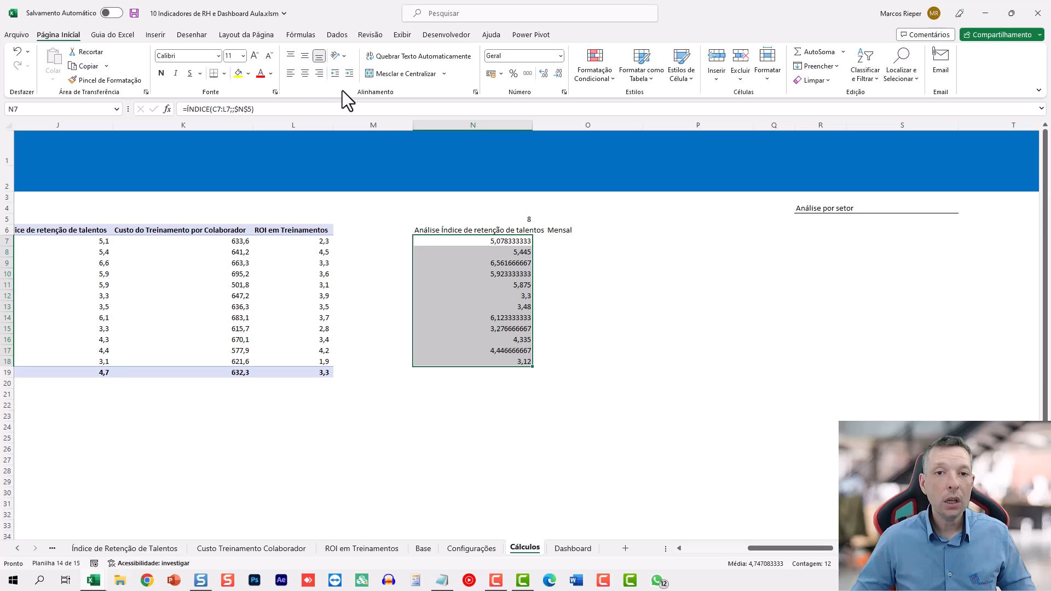
left_click(543, 73)
left_click(557, 73)
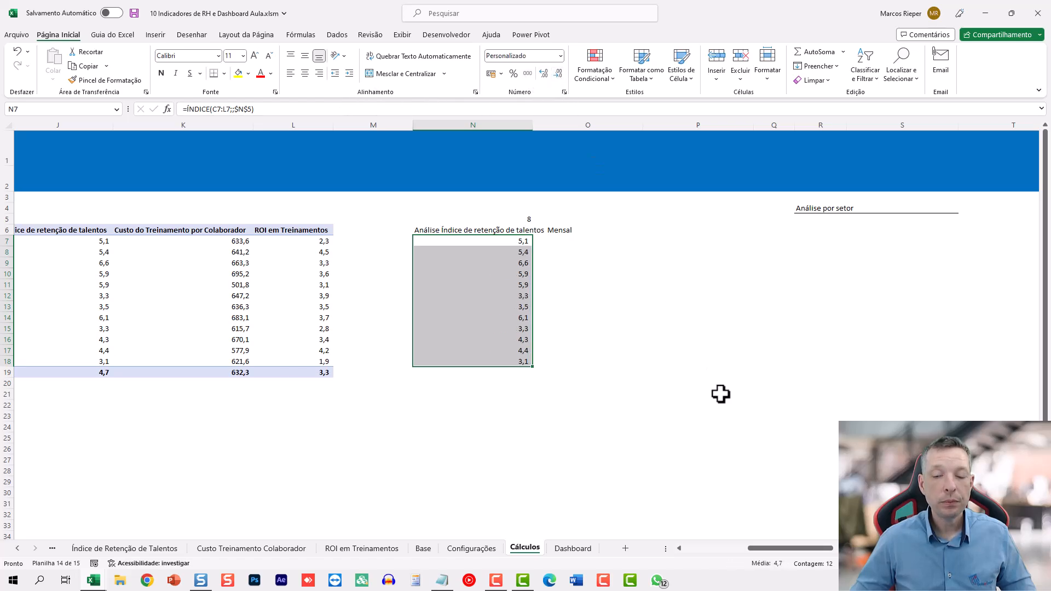
left_click(604, 306)
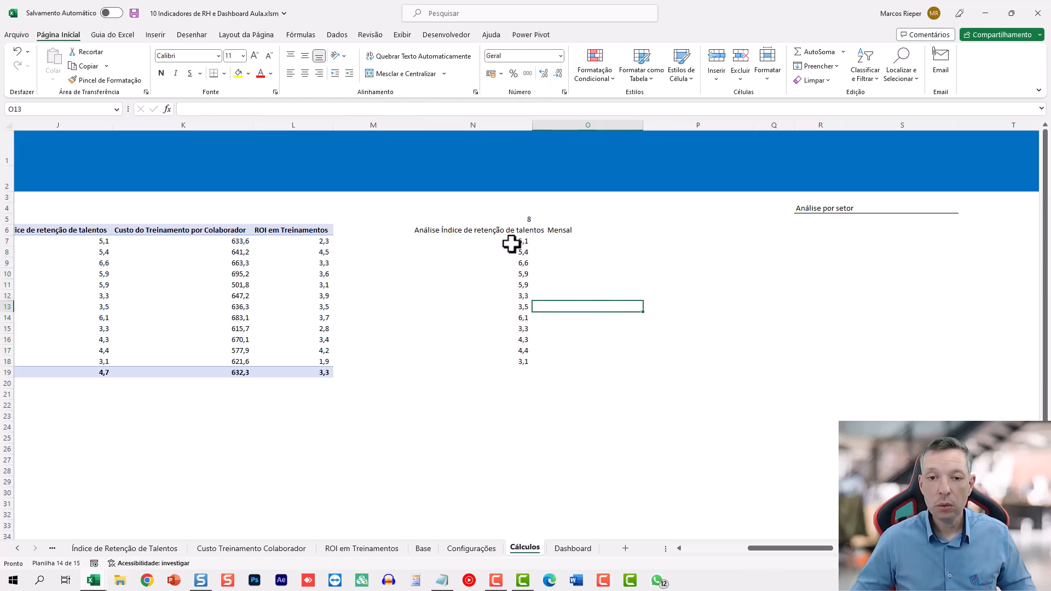
Show the N7:N18 values in Contábil number format with two decimal places.
left_click_drag(511, 242, 488, 358)
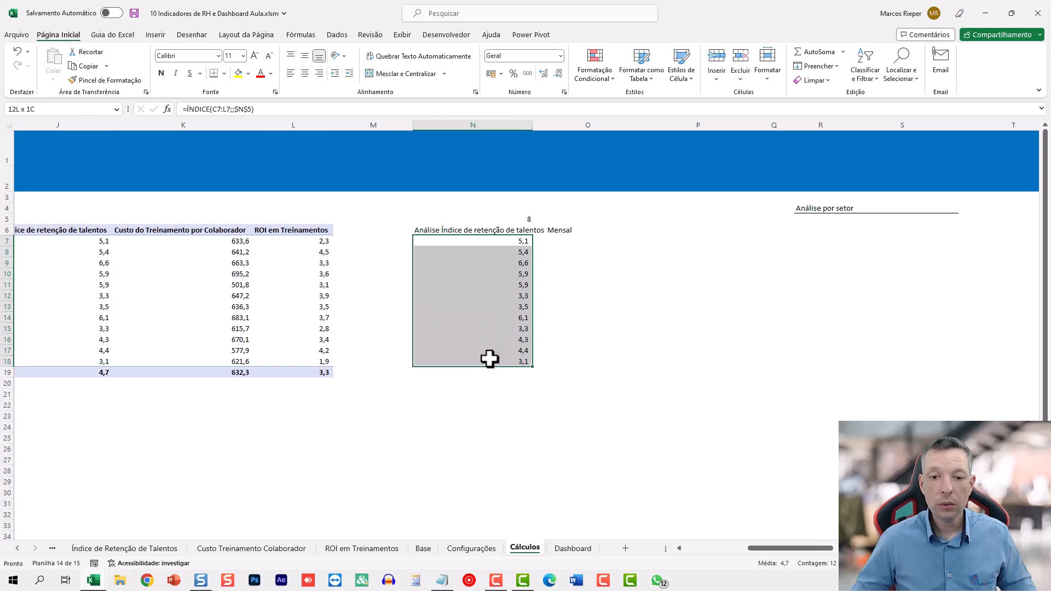
left_click(545, 75)
left_click(579, 248)
left_click(505, 238)
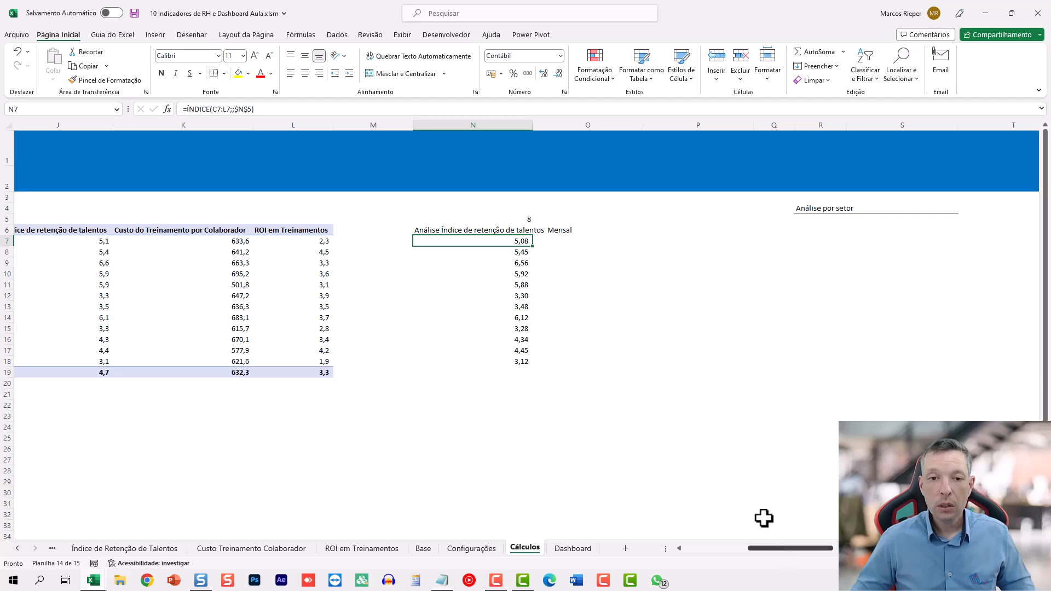
Compare N7:N18 with the talent retention values in J7:J18, and reduce N7:N18 to one decimal place.
mouse_move(780, 548)
left_mouse_down()
mouse_move(718, 553)
mouse_move(767, 552)
left_mouse_up()
left_click_drag(270, 241, 263, 363)
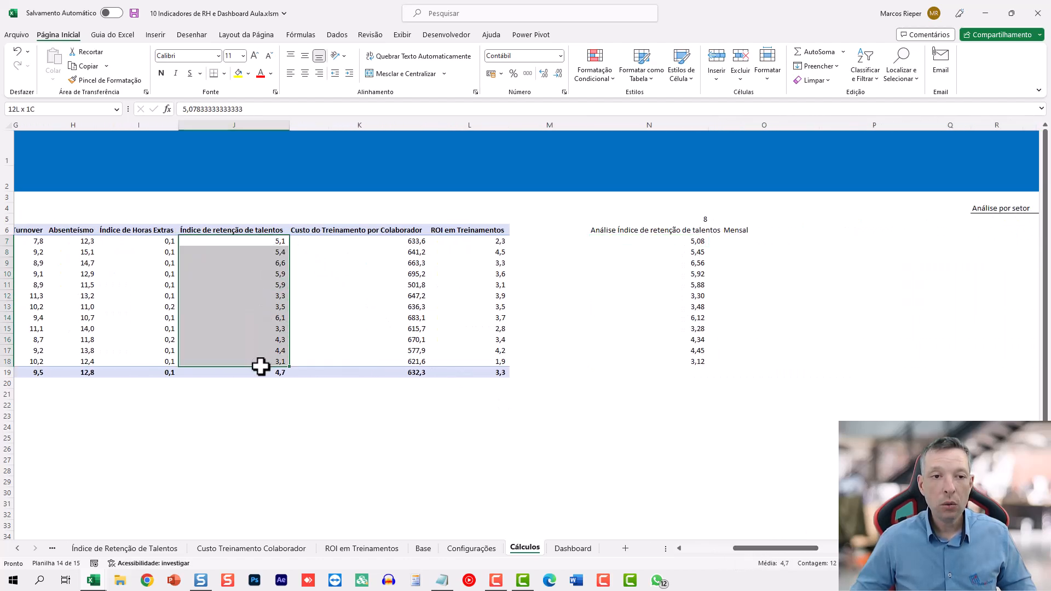
left_click(698, 242)
left_click_drag(699, 363, 685, 241)
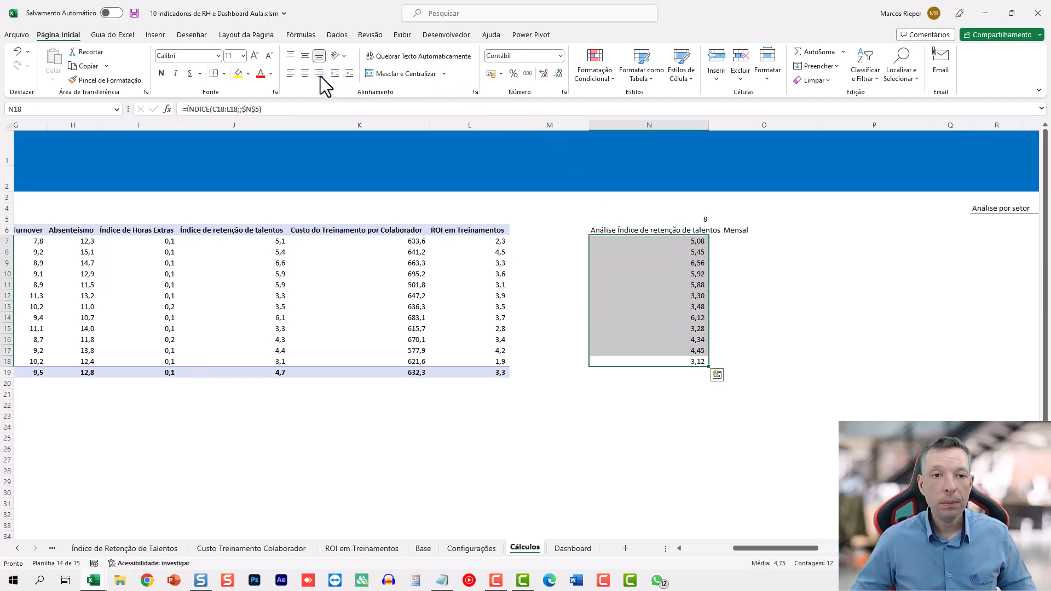
left_click(560, 73)
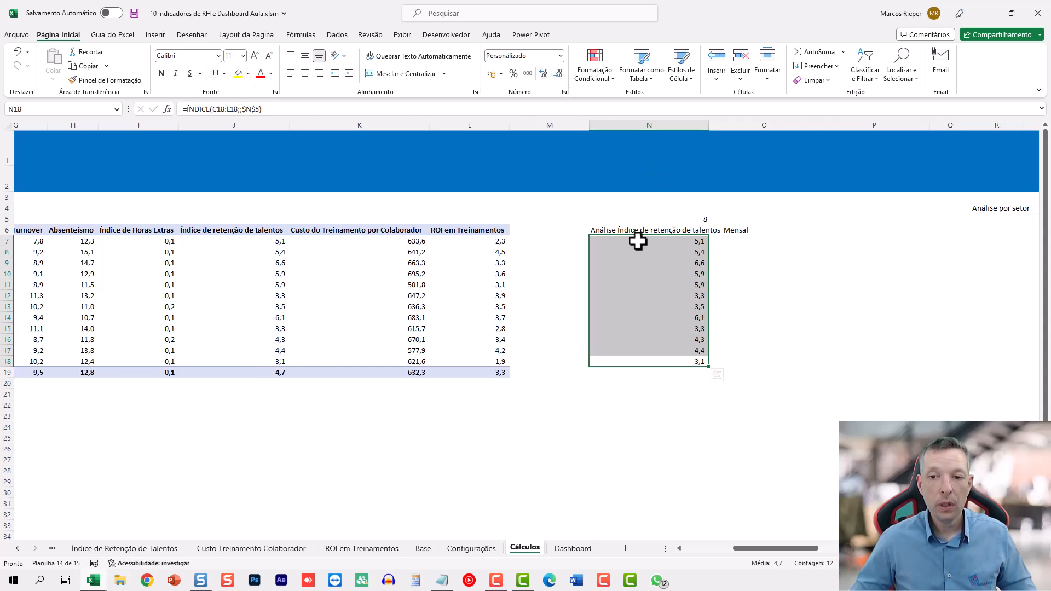
Reapply the Contábil number format with two decimal places to N7:N18.
left_click(684, 216)
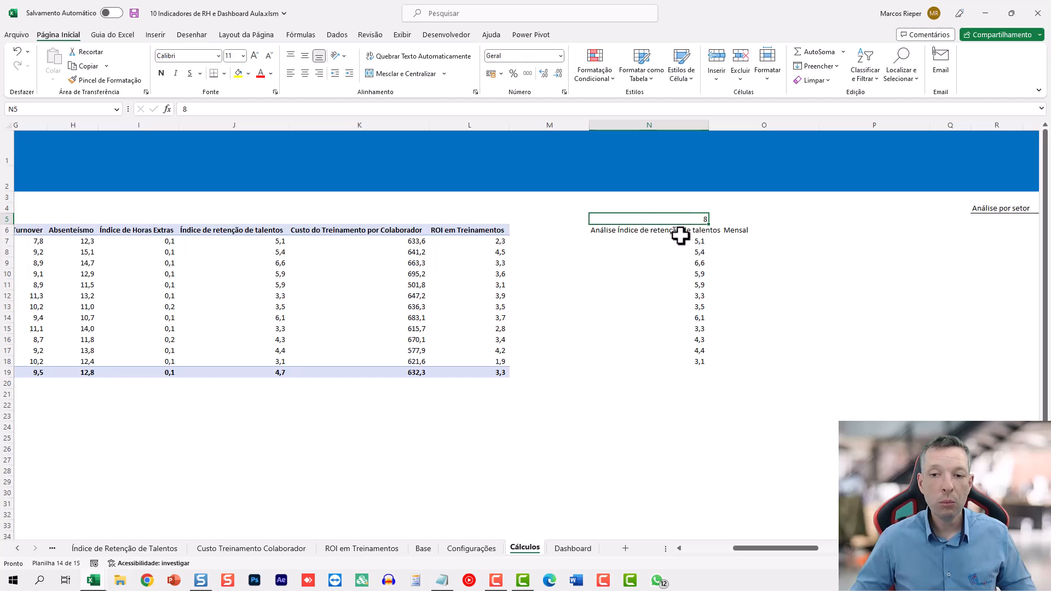
left_click(678, 241)
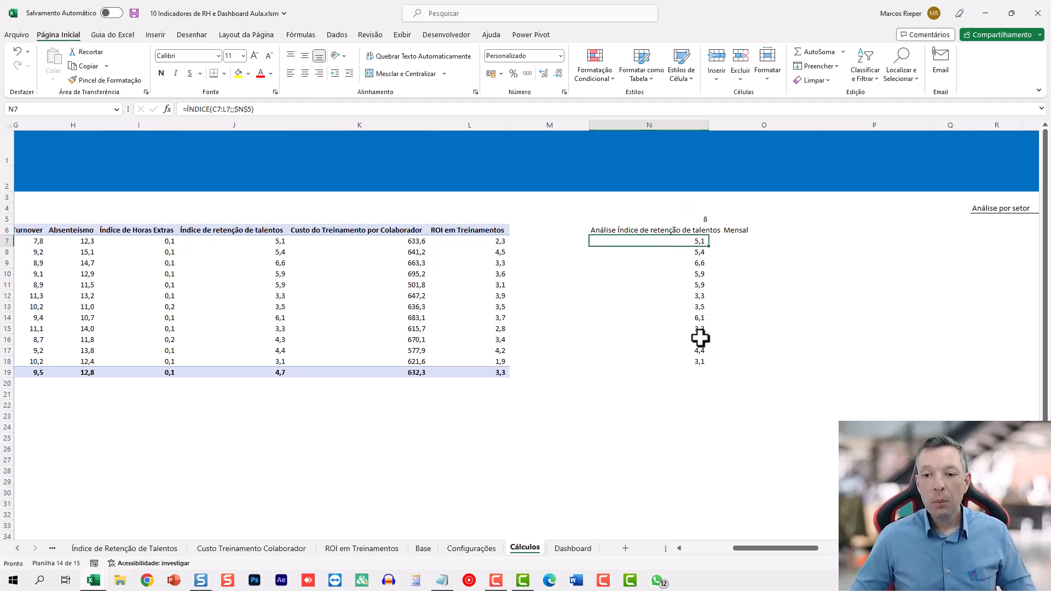
left_click(678, 359, "shift")
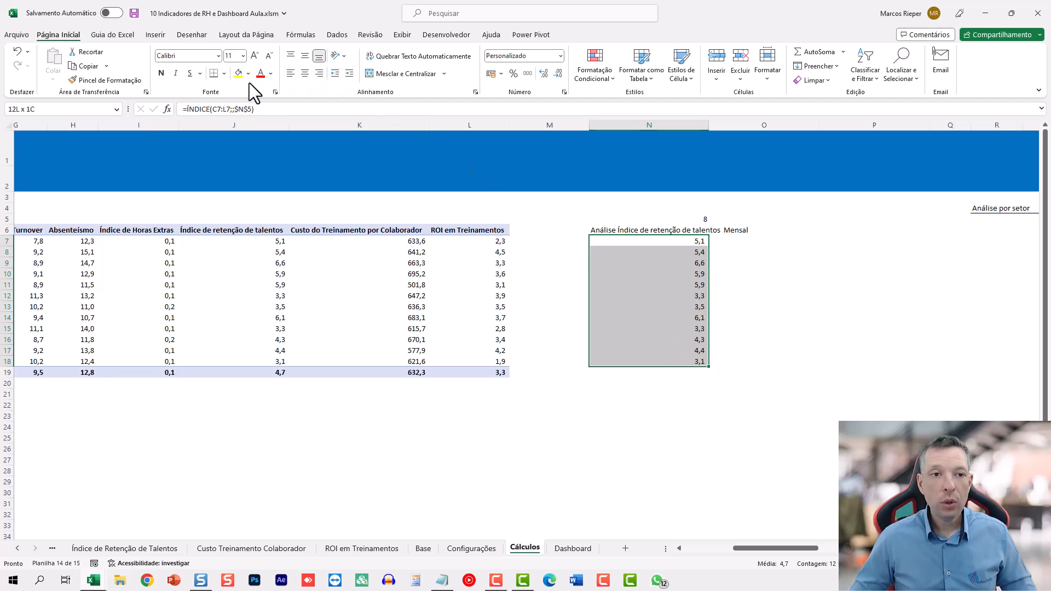
left_click(528, 73)
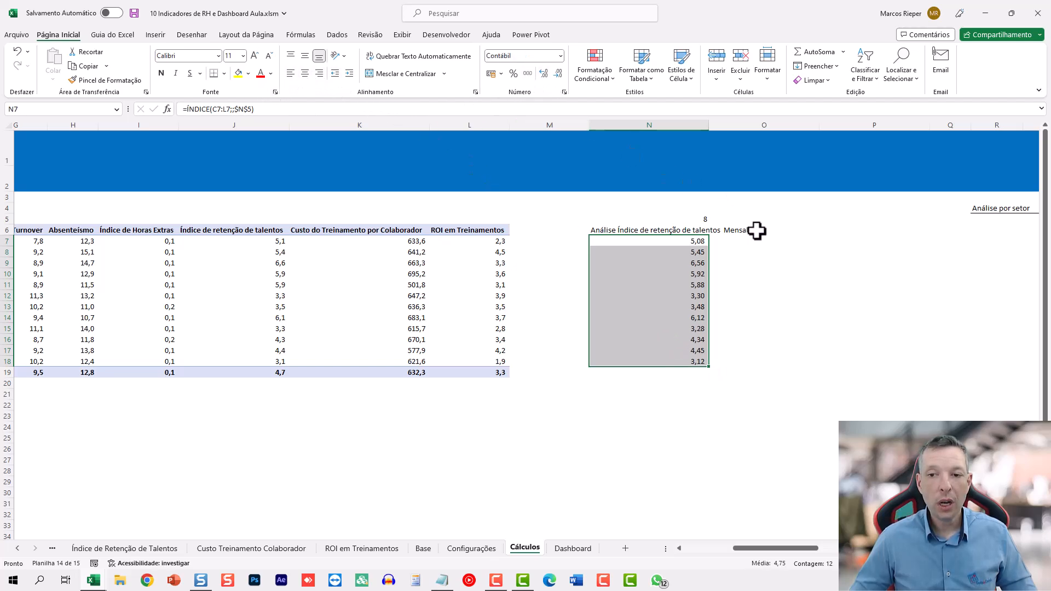
Enter the header Maior in O6, beside the monthly analysis title.
left_click(730, 232)
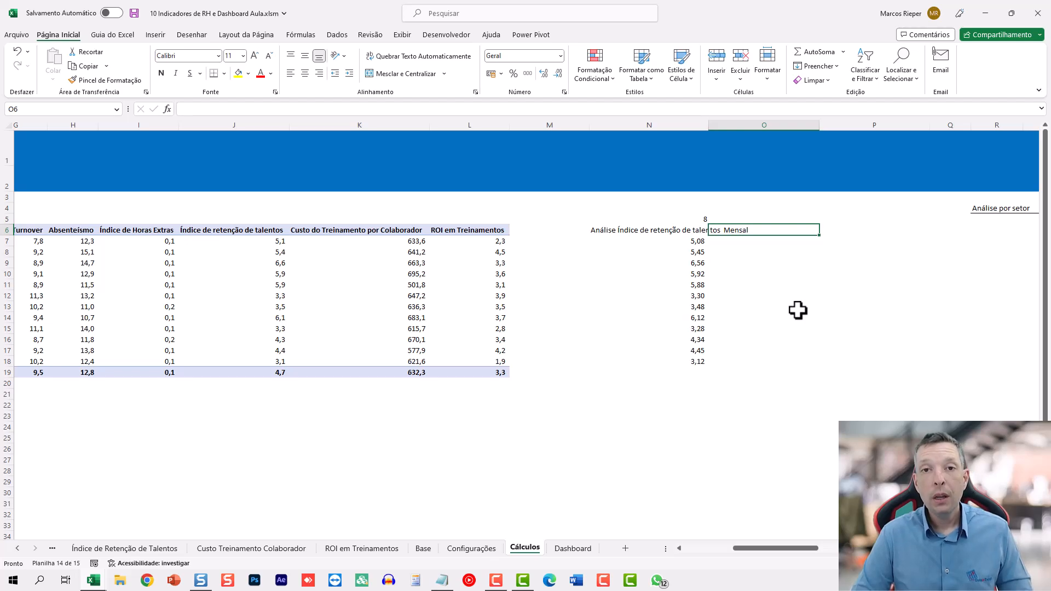
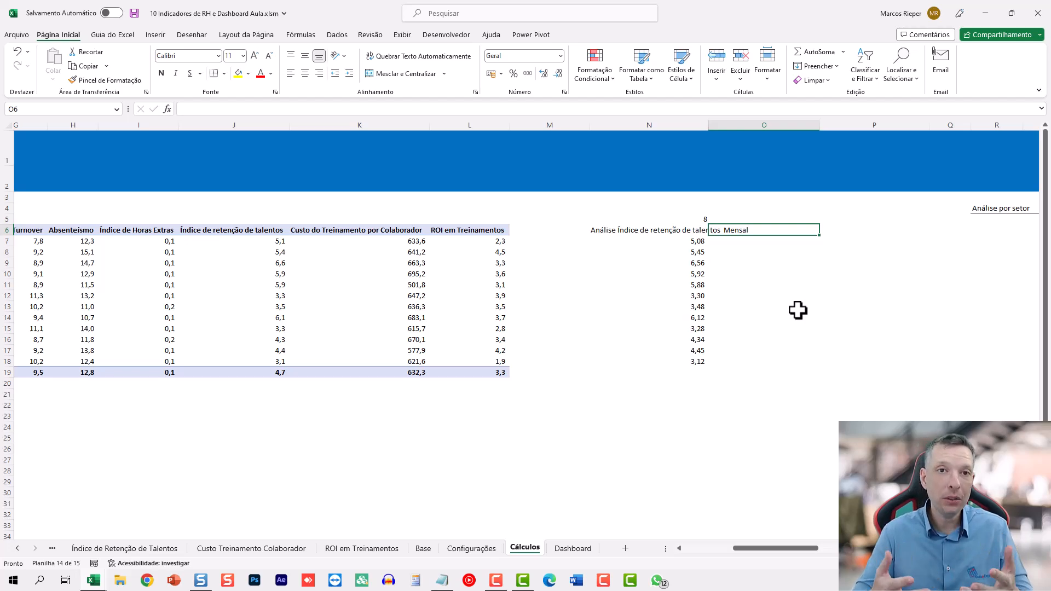
scroll(797, 310, "right", 4)
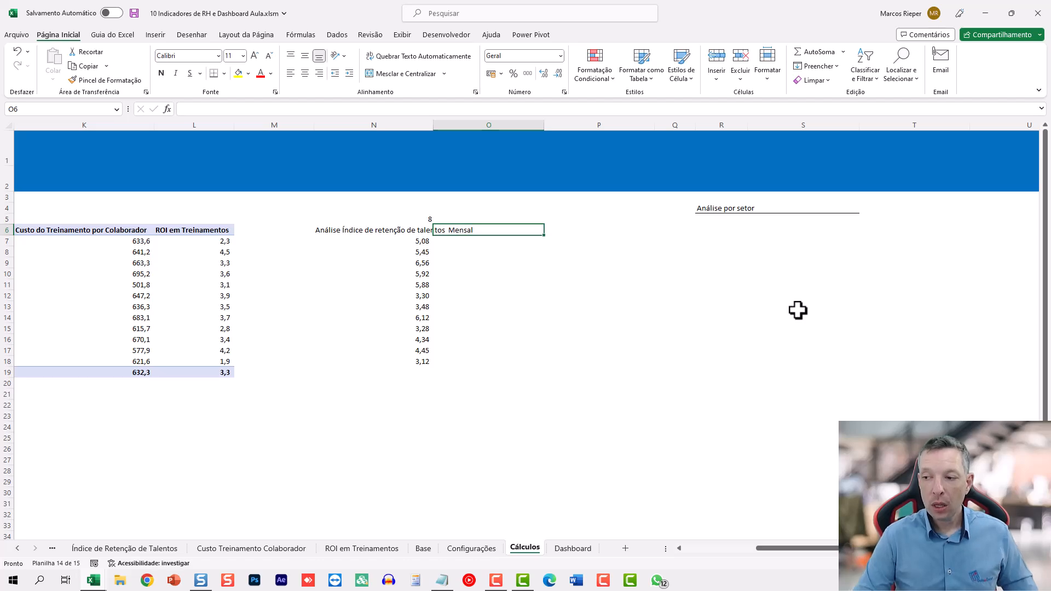
type("Maior")
key("Return")
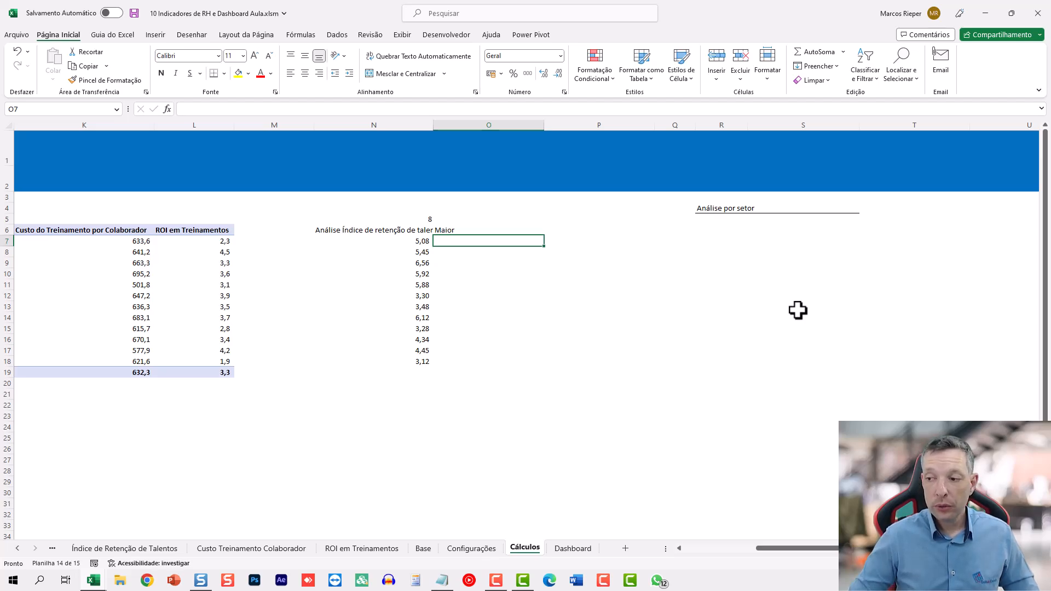
key("alt+Tab")
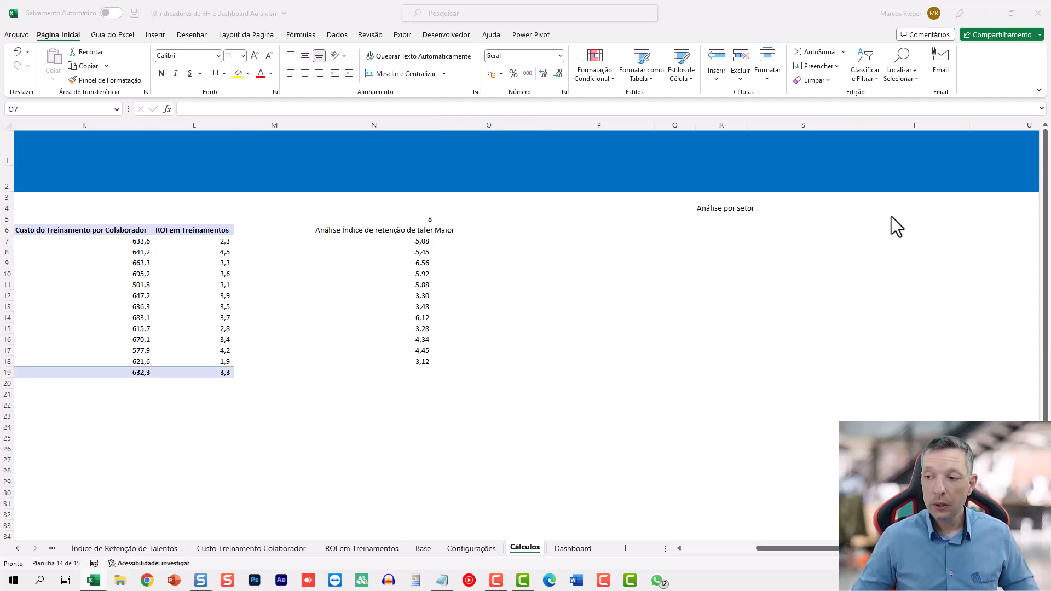
Start an SE formula in O7 with the logical test N7=MÁXIMO($N$7:$N$18), keeping the range absolute.
left_click(471, 243)
type("=")
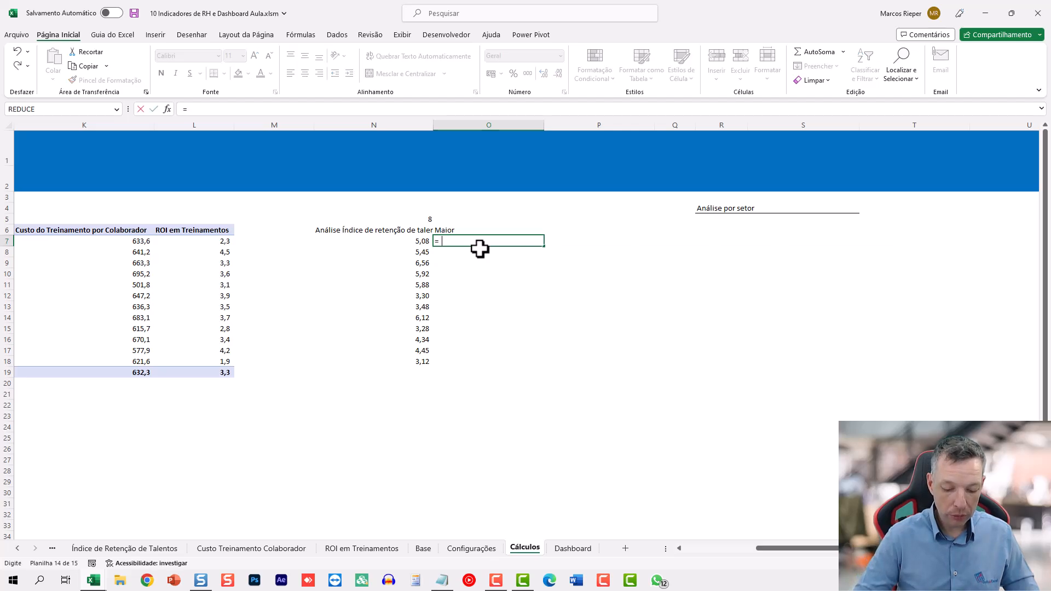
type("se(")
key("Left")
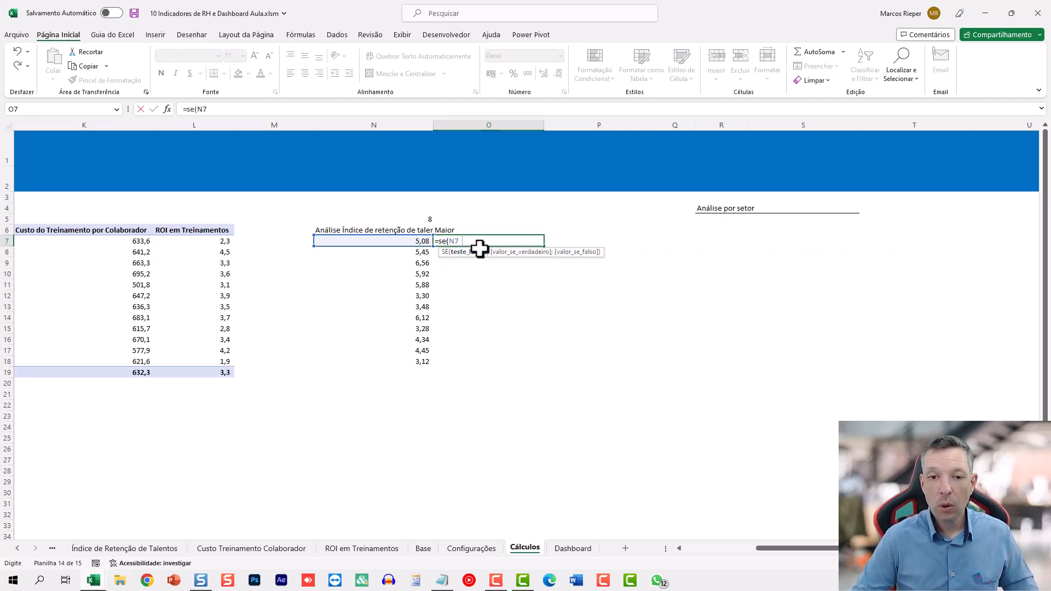
type("máximo")
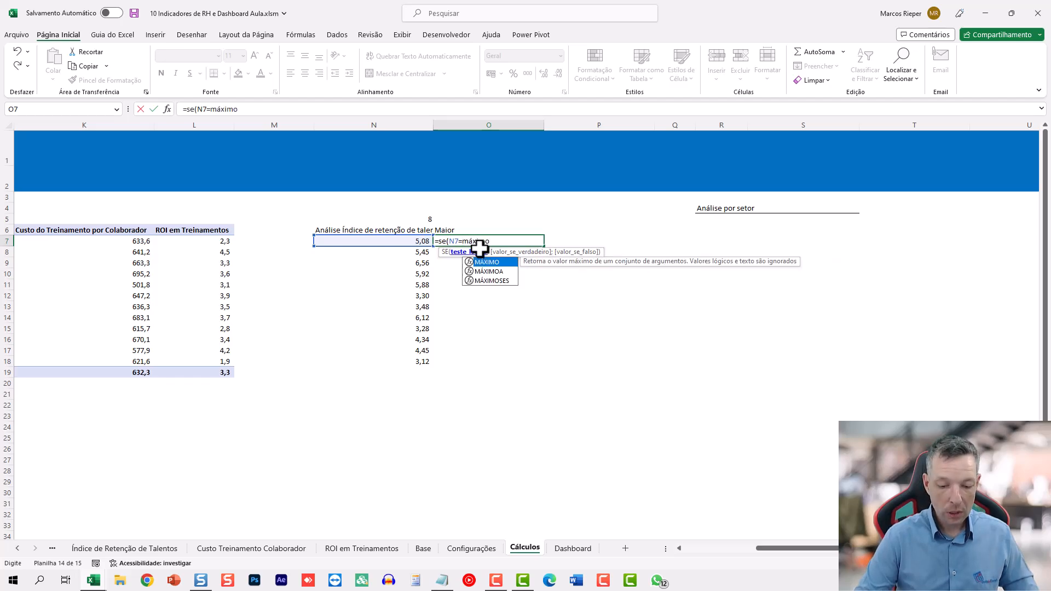
type("(")
key("Left")
key("ctrl+shift+Down")
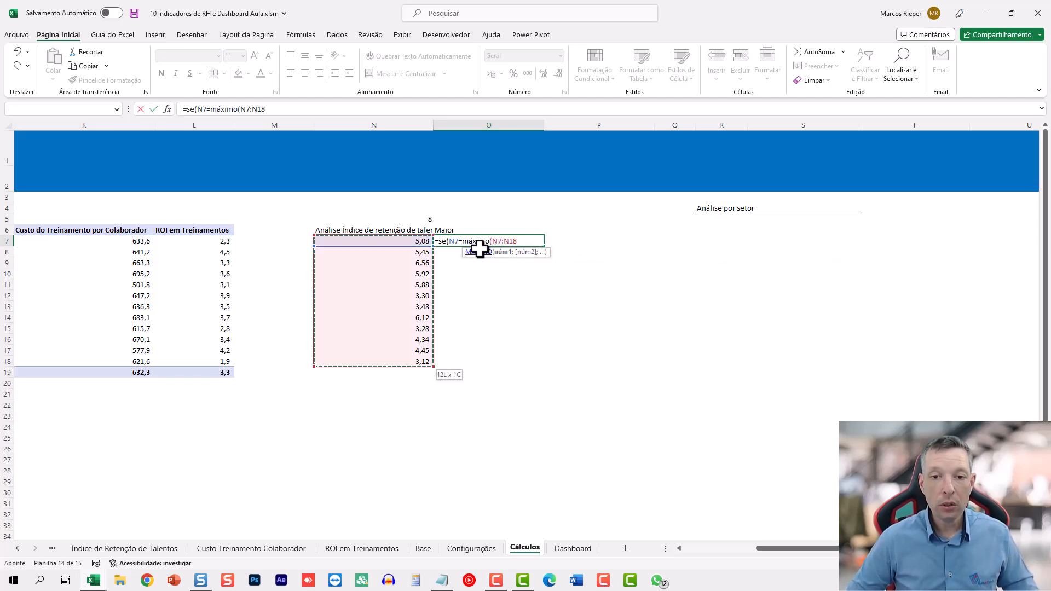
key("F4")
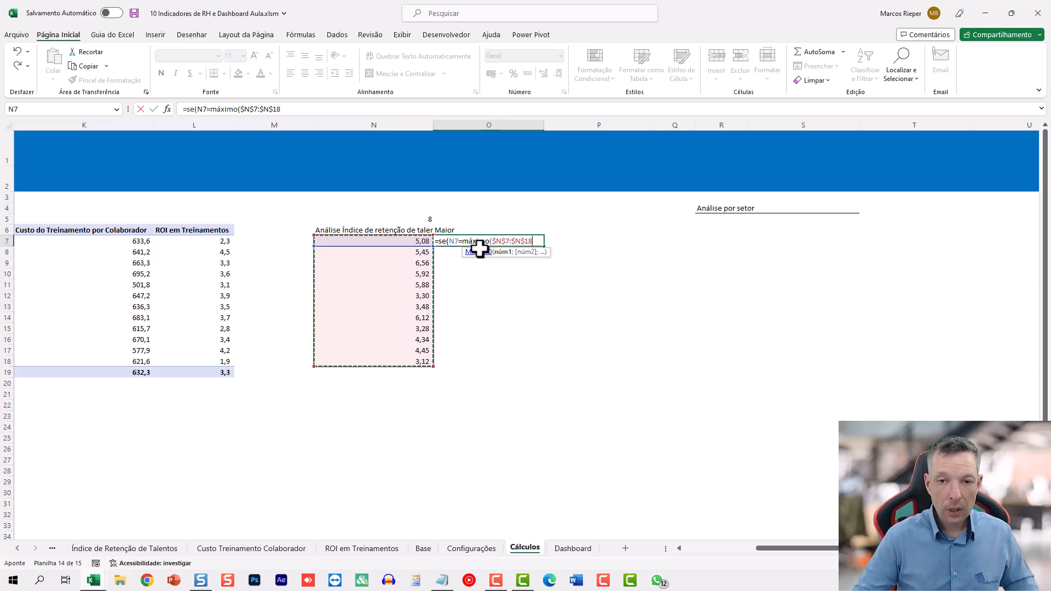
type(");")
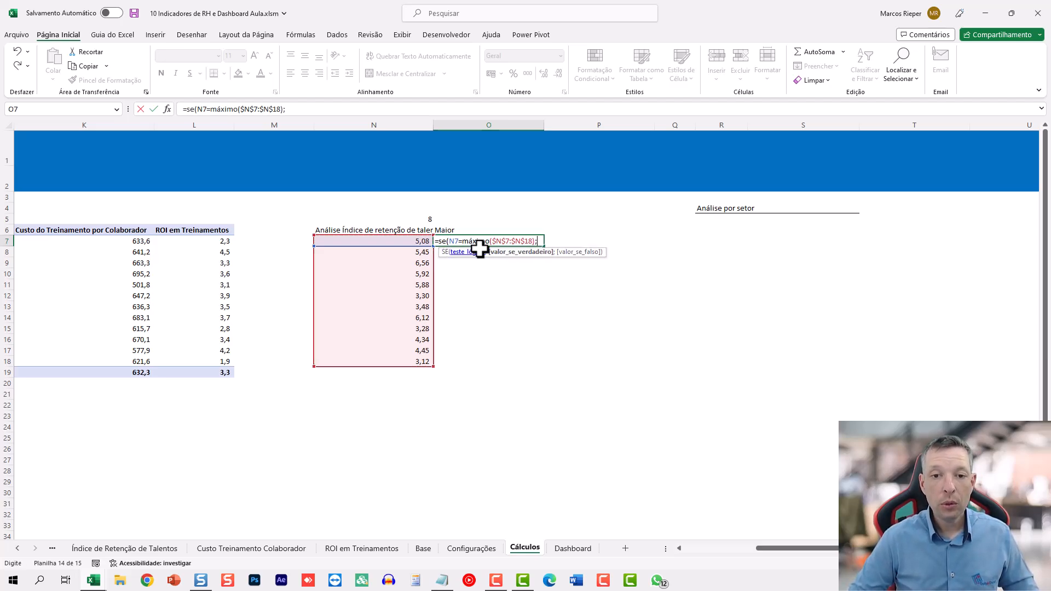
Complete the O7 formula with N7 as the true value and NÃO.DISP() as the false value, and confirm it.
left_click(408, 241)
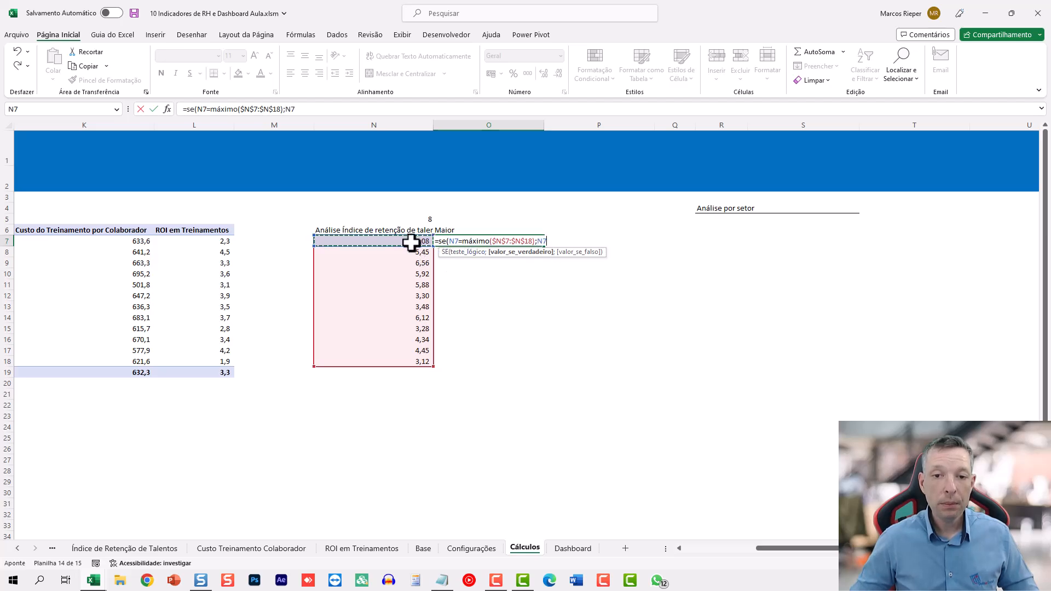
type(";")
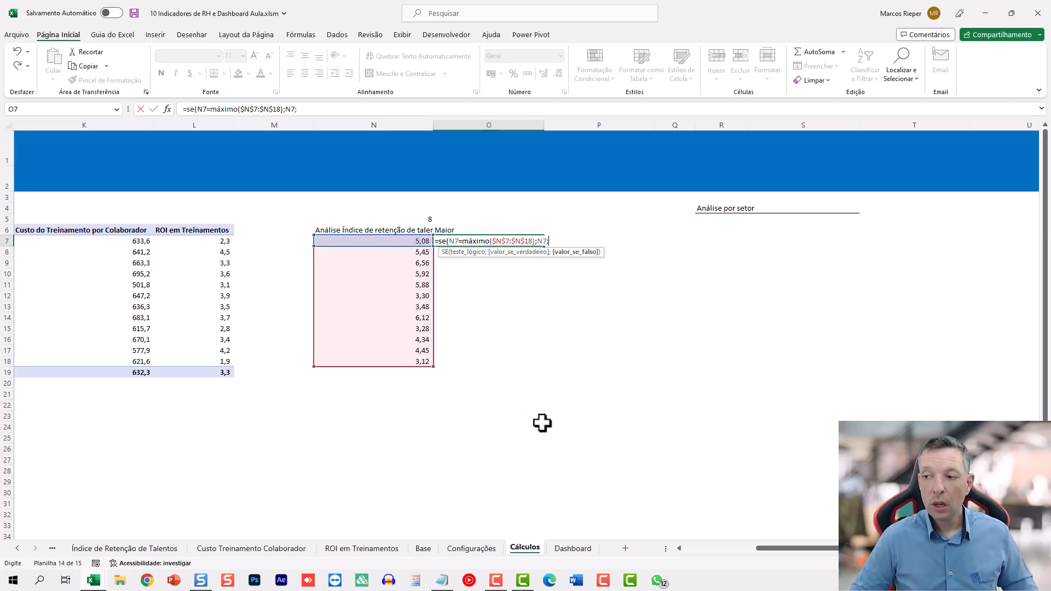
type("não.disp")
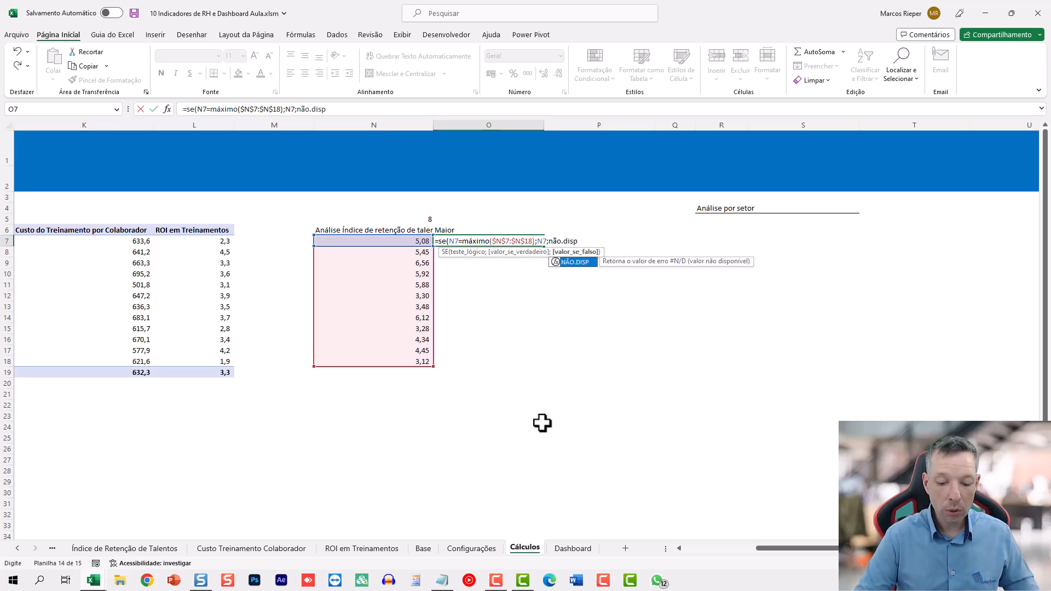
type("())")
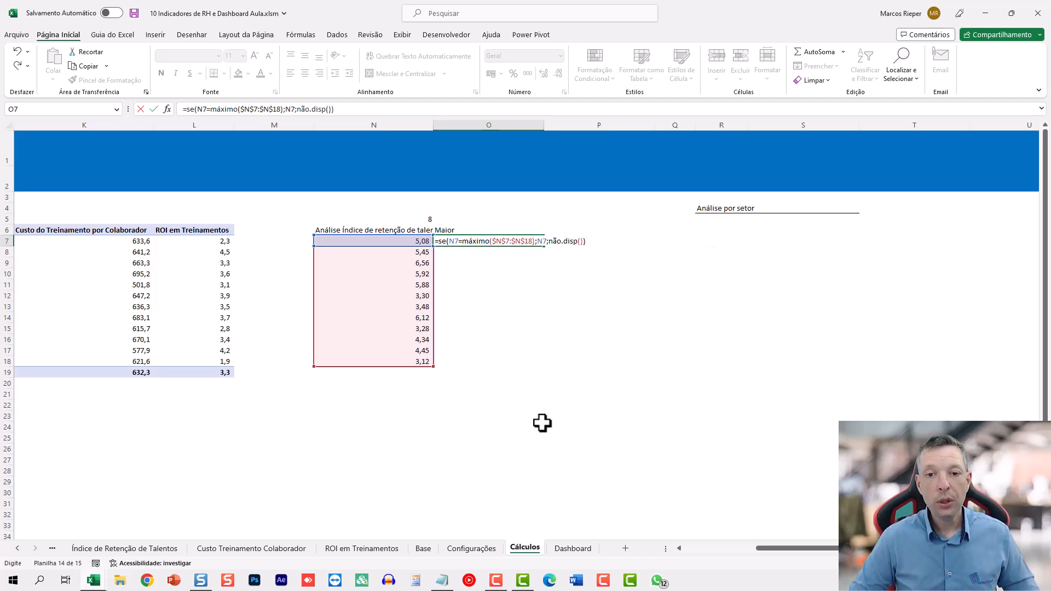
key("ctrl+Return")
Copy the Maior formula from O7 down through O18, alongside the monthly values.
key("ctrl+c")
key("Left")
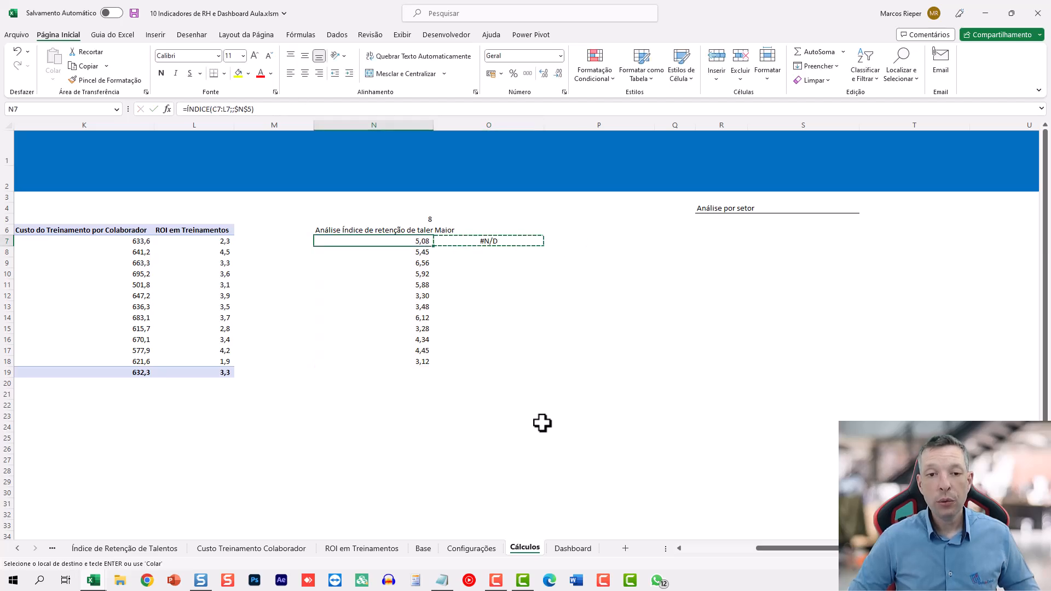
key("ctrl+Down")
key("Right")
key("ctrl+shift+Up")
key("ctrl+v")
key("Escape")
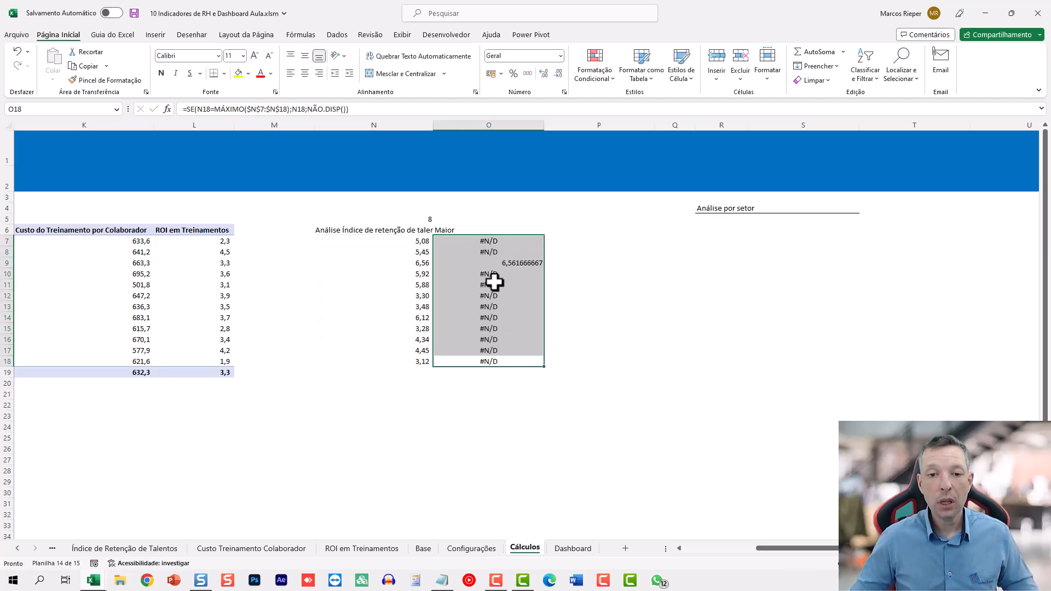
Check the Maior formula in O9 and compare the results in O7:O18 with the monthly values in N7:N18.
left_click(488, 263)
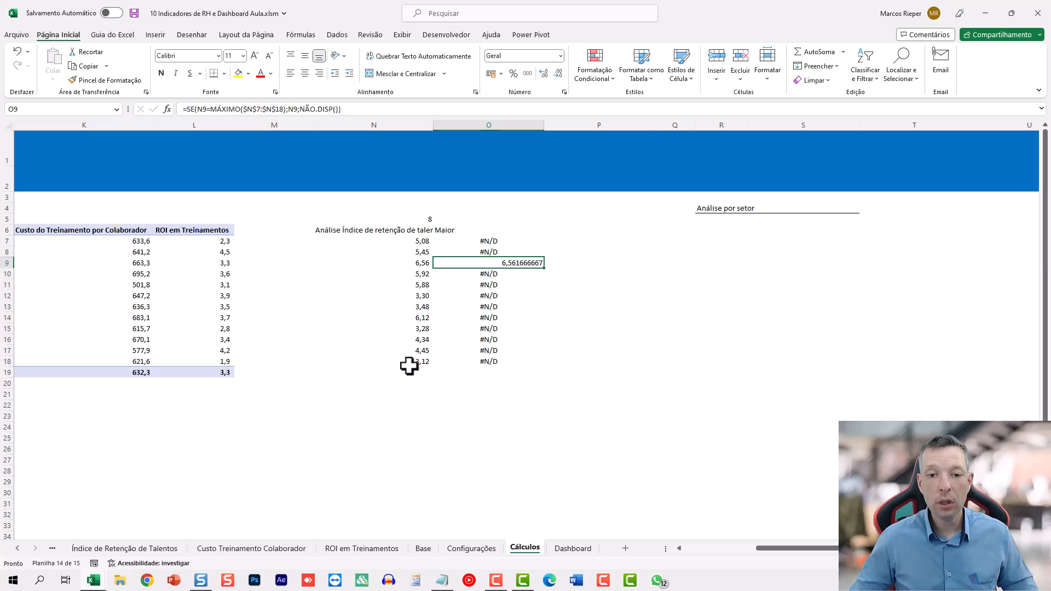
left_click_drag(491, 241, 482, 363)
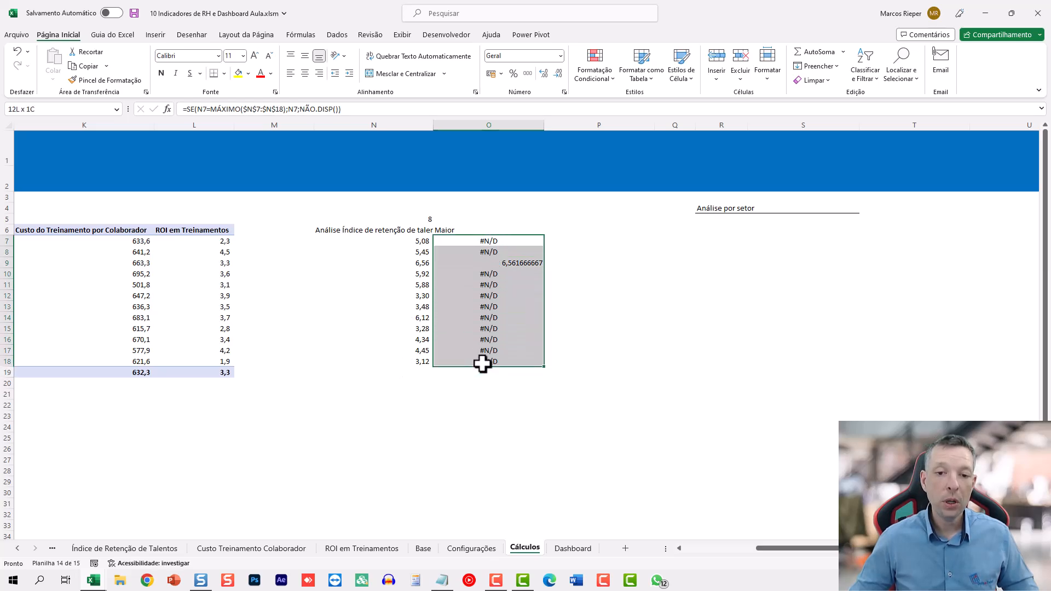
left_click_drag(406, 241, 403, 359)
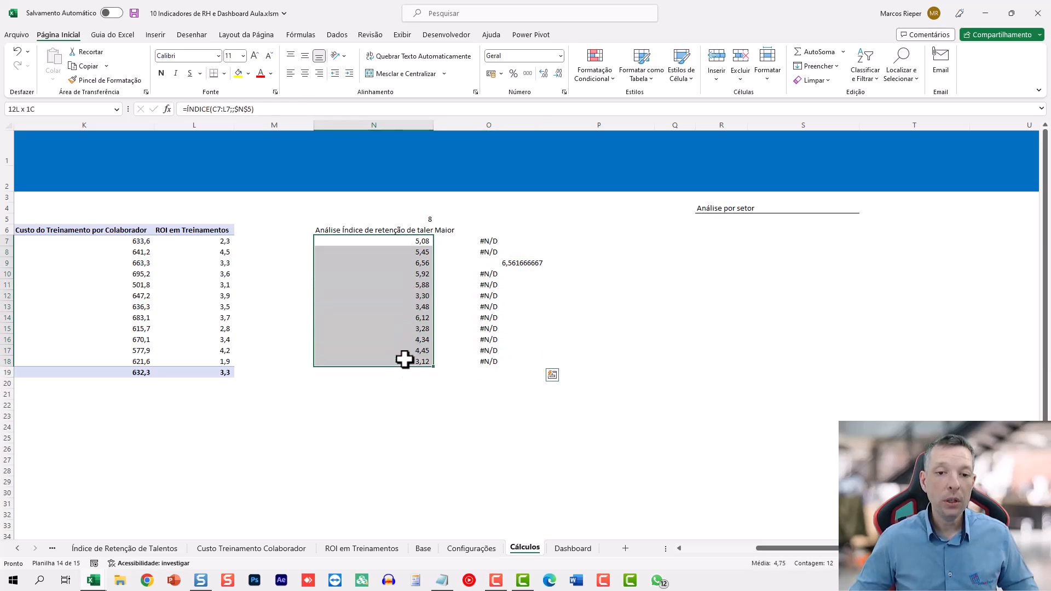
Copy the number format of the monthly values in N7:N18 onto the Maior values in O7:O18.
left_click(104, 80)
left_click(443, 238)
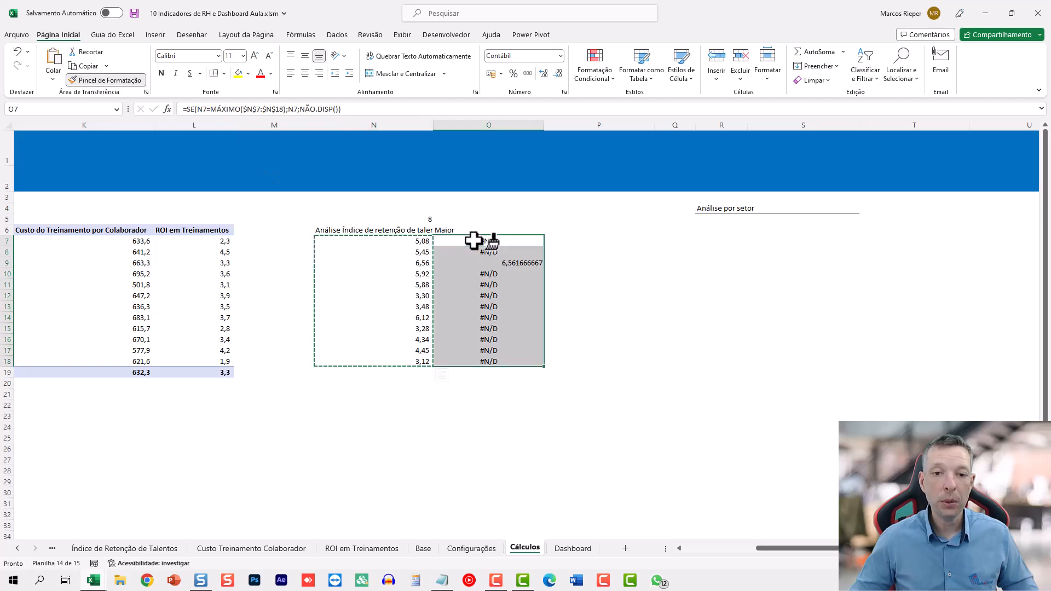
left_click(476, 242)
Format the header cells N6:P6 with a light gray fill and borders on all sides.
left_click_drag(418, 229, 553, 234)
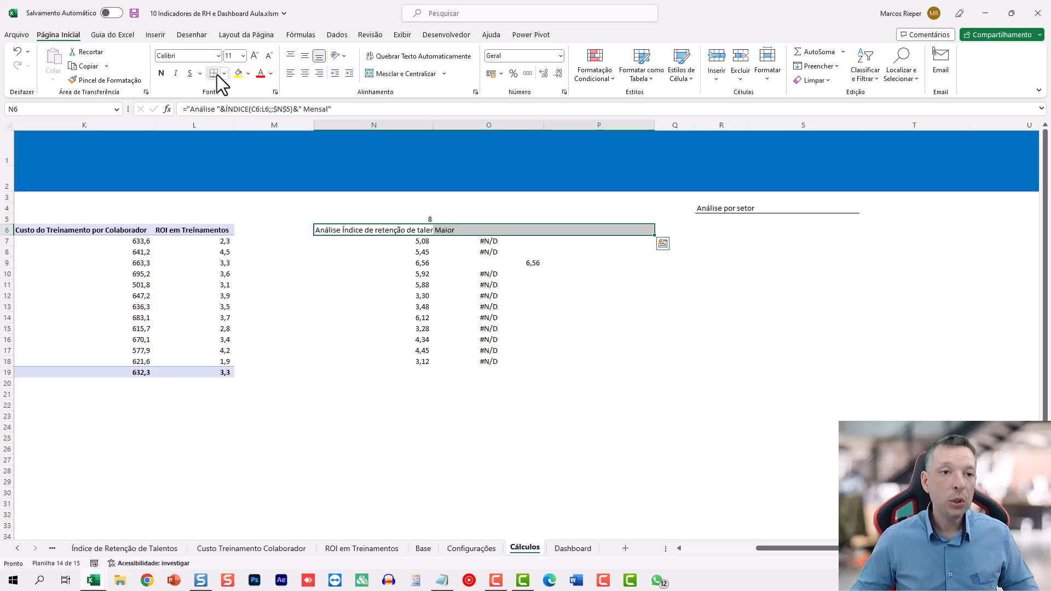
left_click(248, 73)
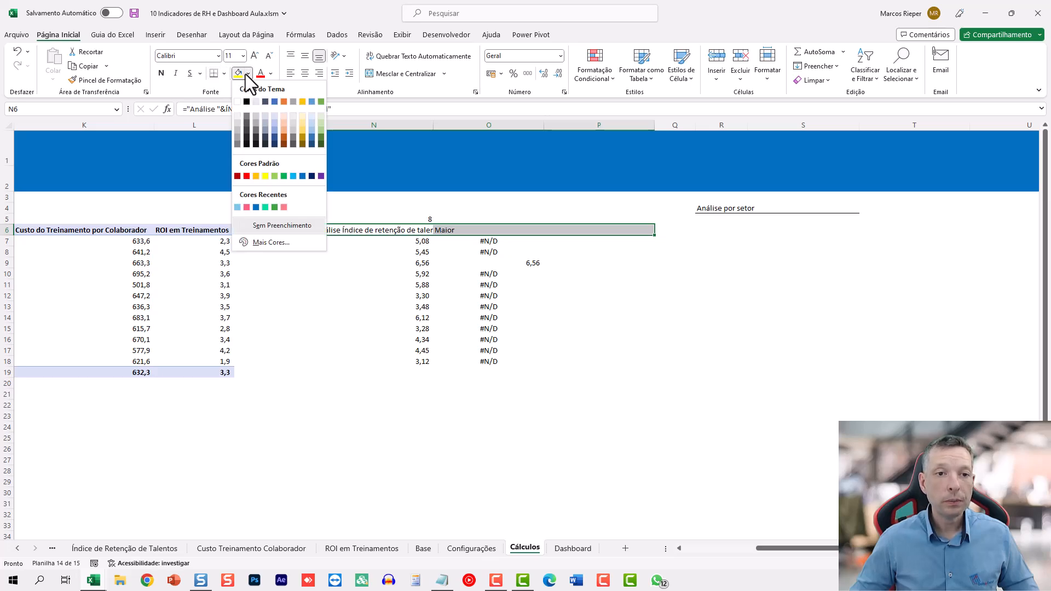
left_click(237, 122)
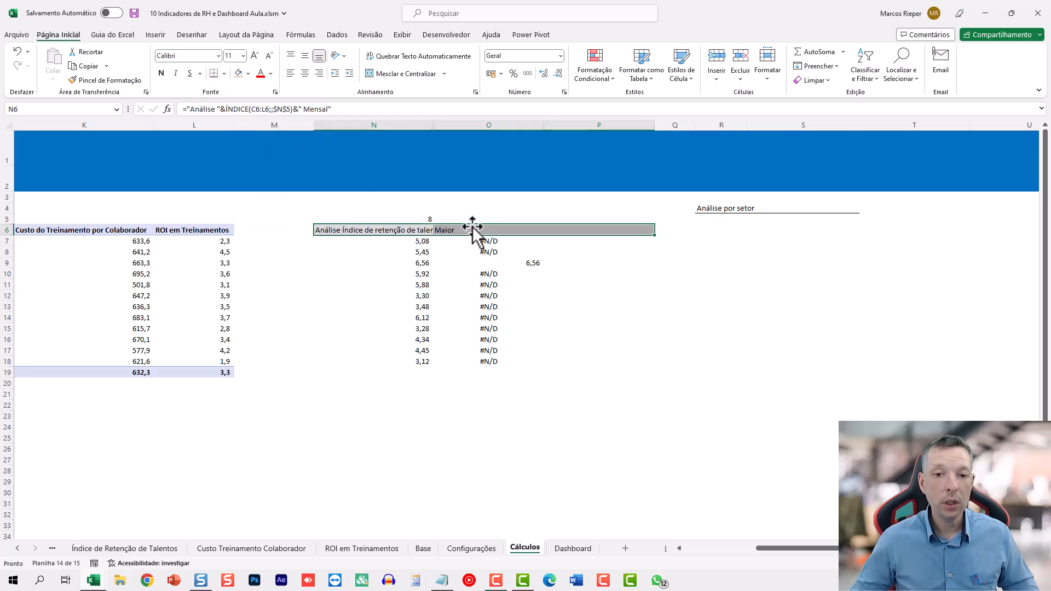
left_click(223, 73)
left_click(236, 183)
left_click(529, 284)
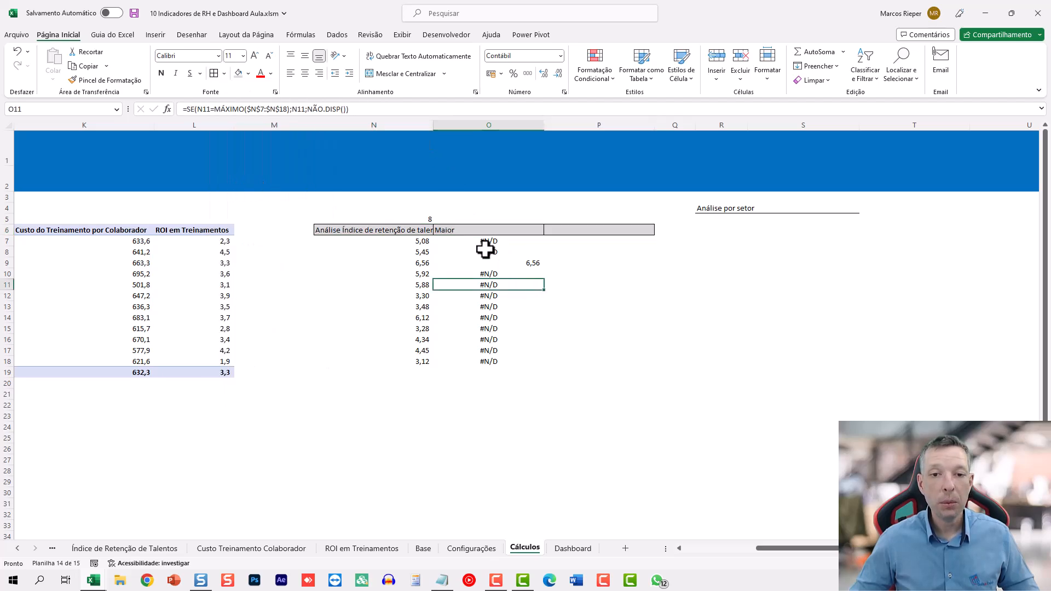
Autofit column N to its header text and enter the heading Valor in P6.
left_click(455, 229)
double_click(432, 124)
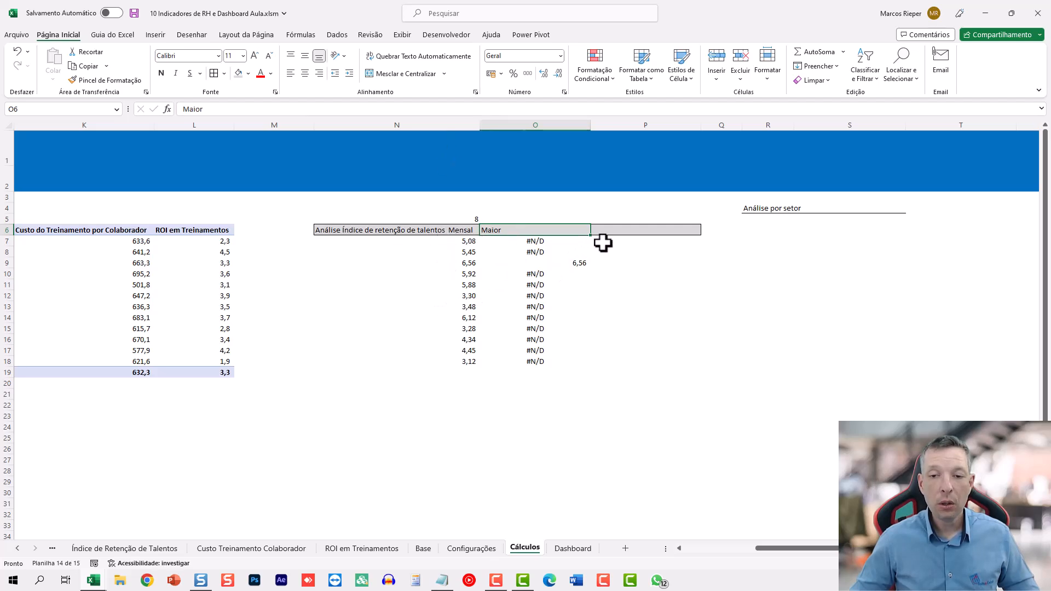
left_click(621, 231)
type("Valor")
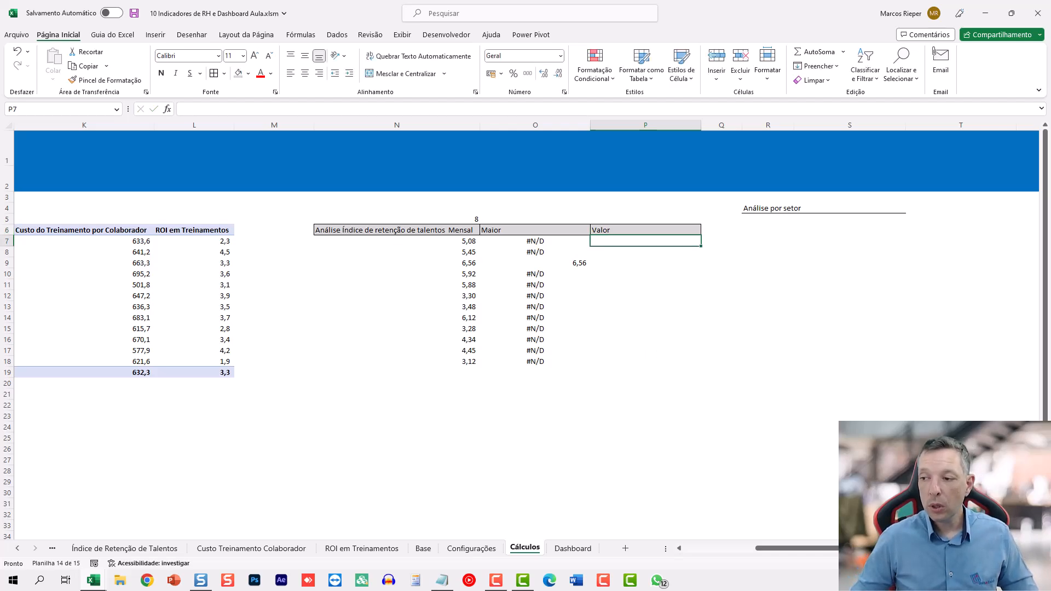
key("Return")
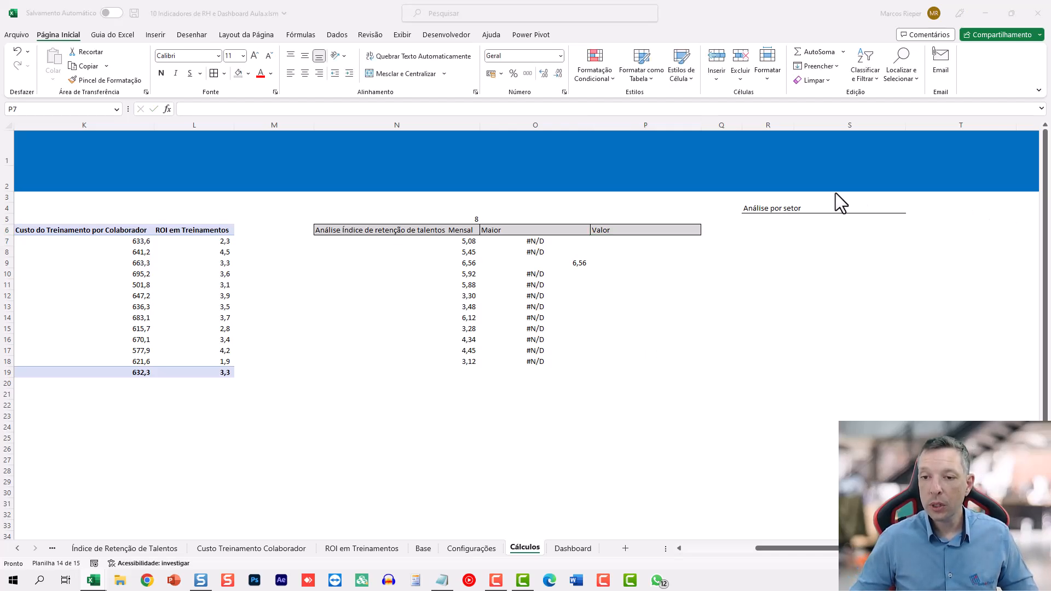
left_click(625, 243)
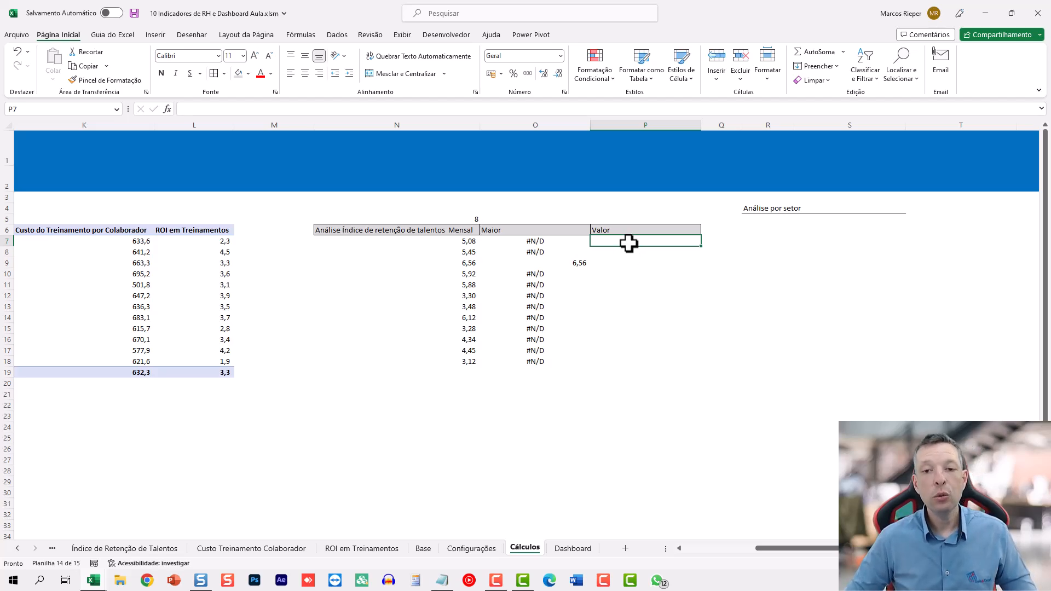
key("Down")
key("Down")
key("Left")
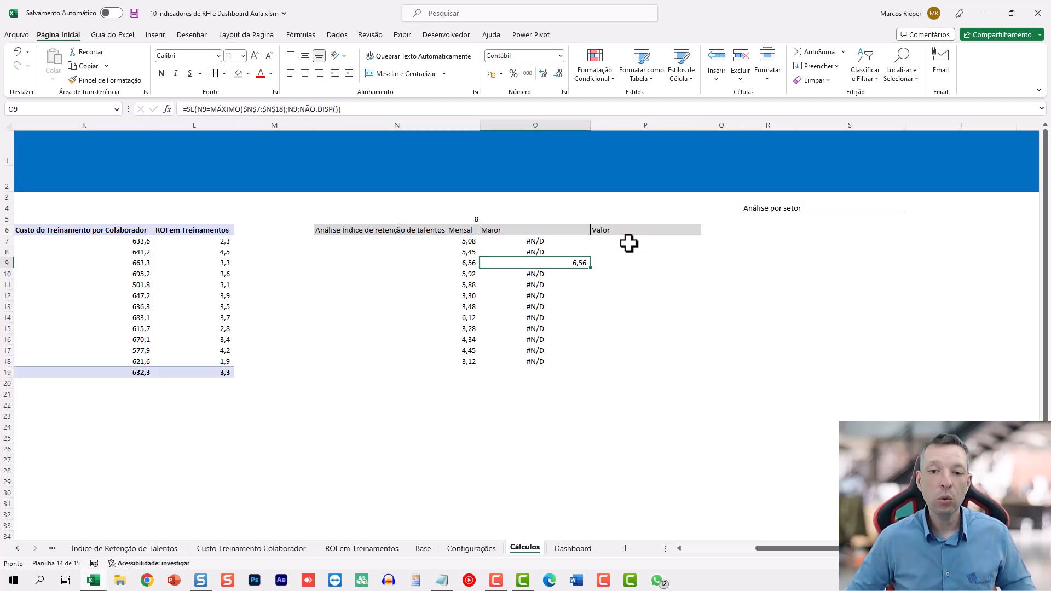
Start an SE formula in P7 with the logical test N7<>MÁXIMO($N$7:$N$18), keeping the range absolute.
left_click(628, 244)
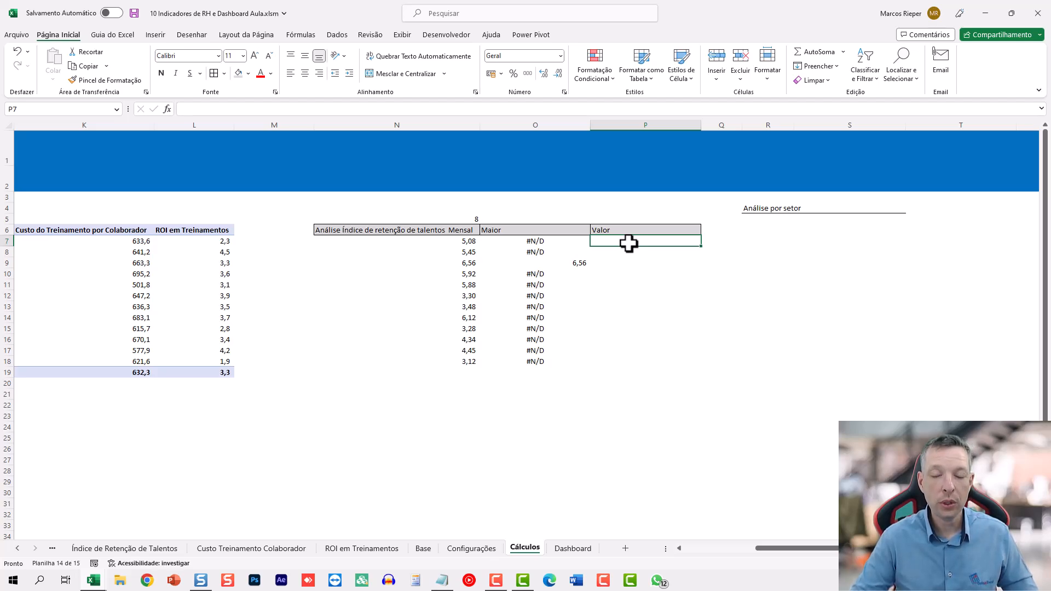
type("=")
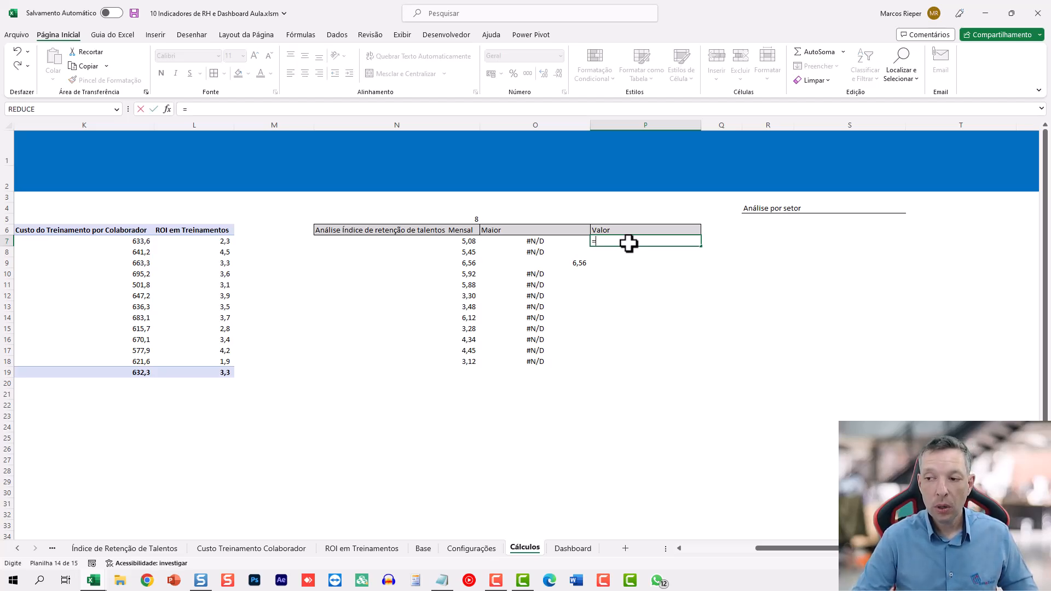
type("se(")
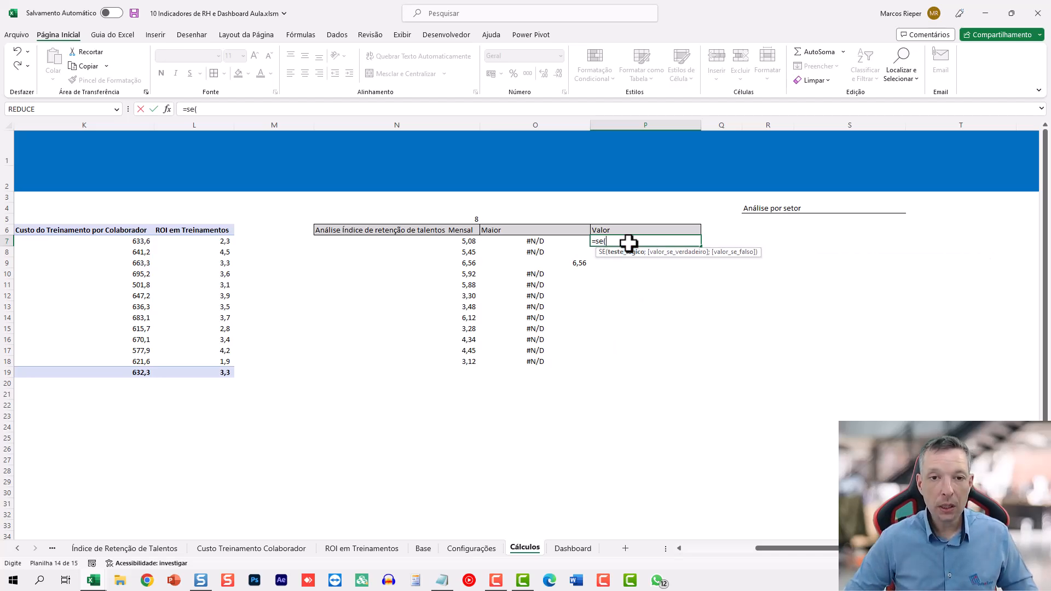
key("Left")
key("Left")
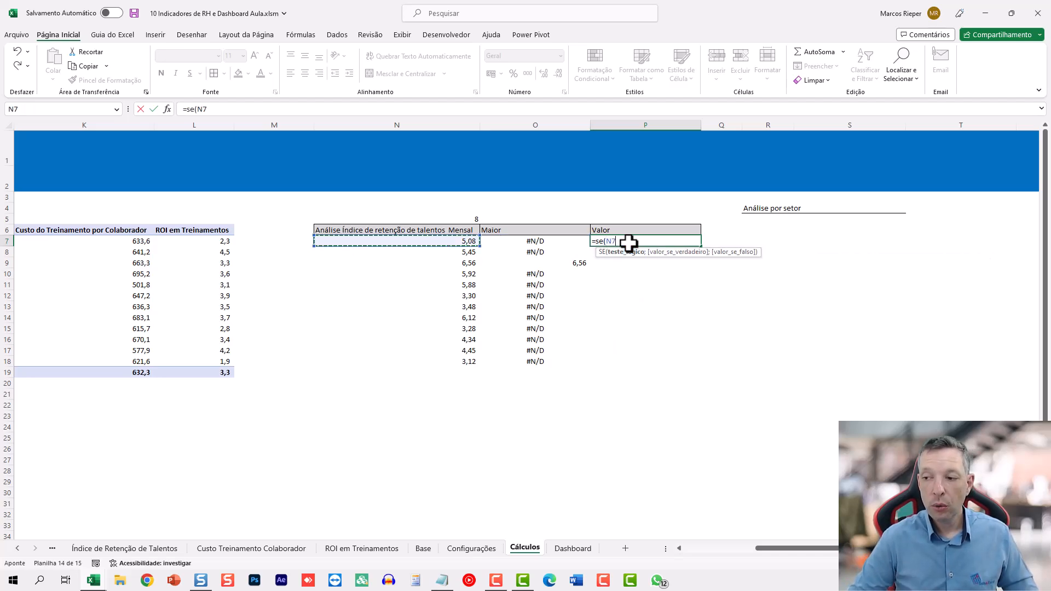
type("<>má")
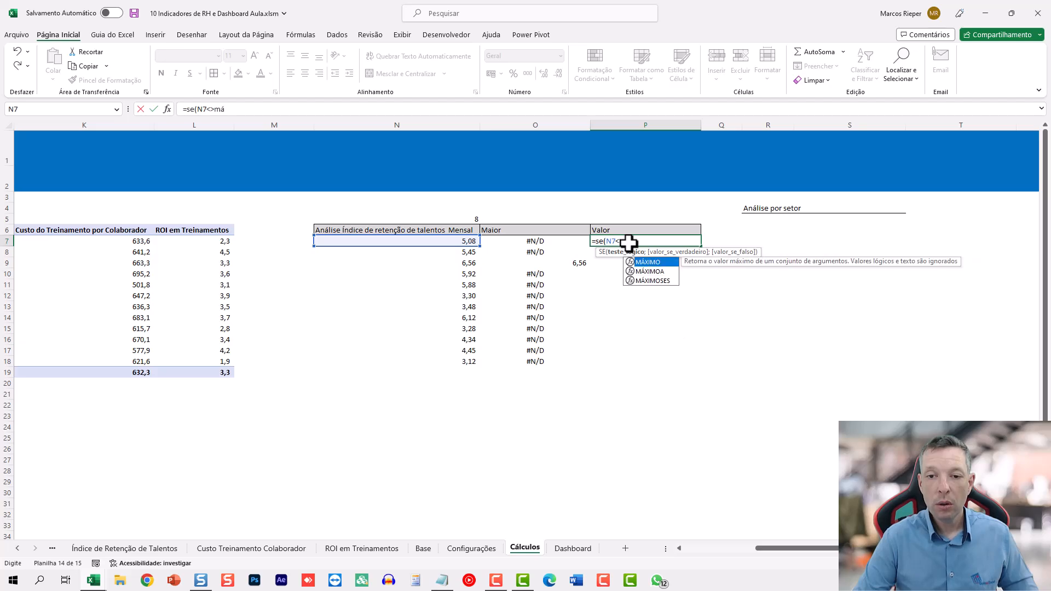
type("ximo(")
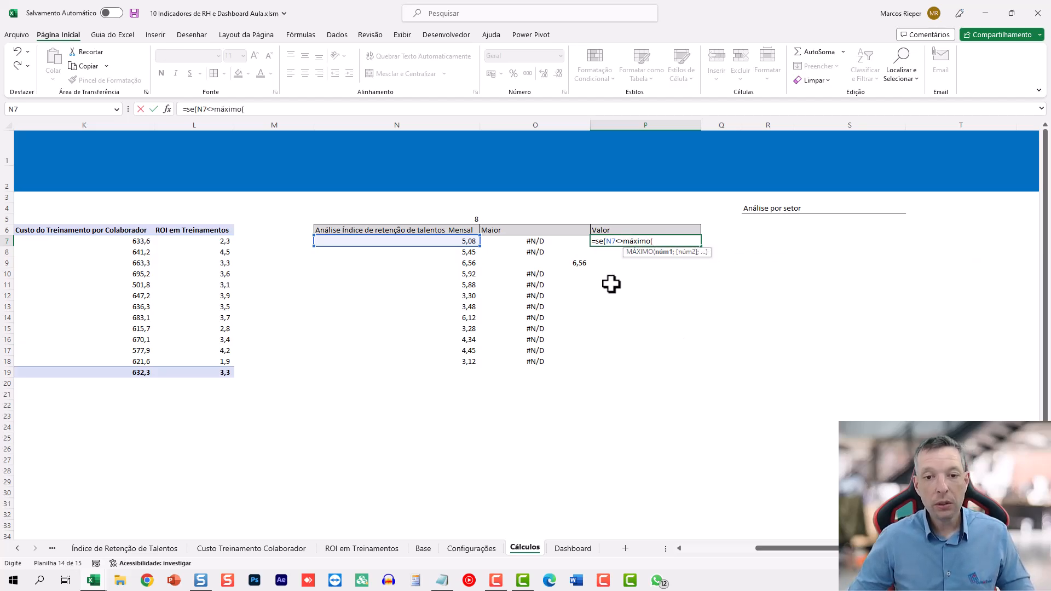
left_click_drag(450, 363, 450, 240)
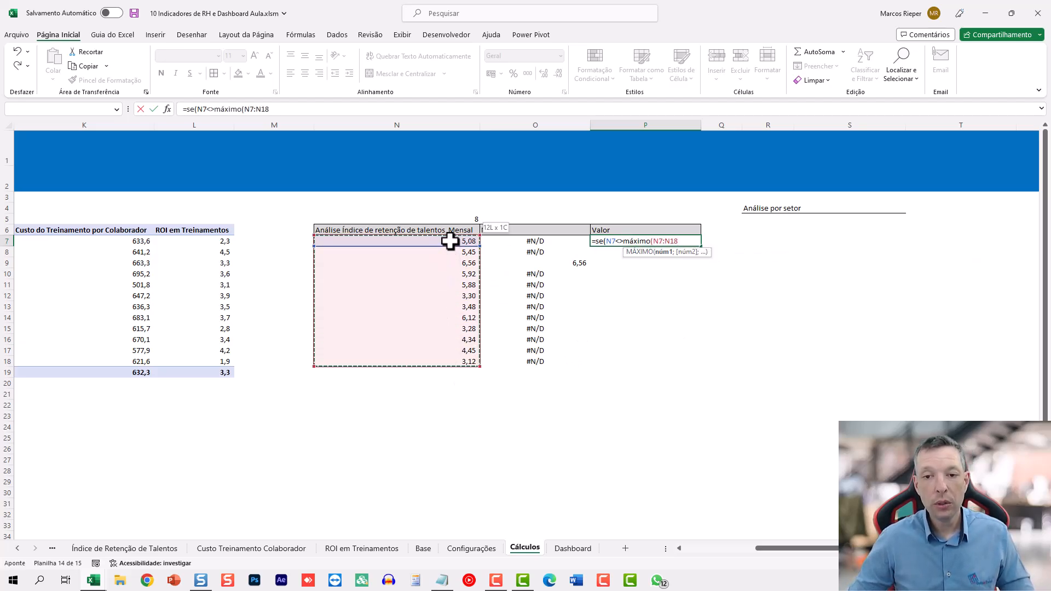
key("F4")
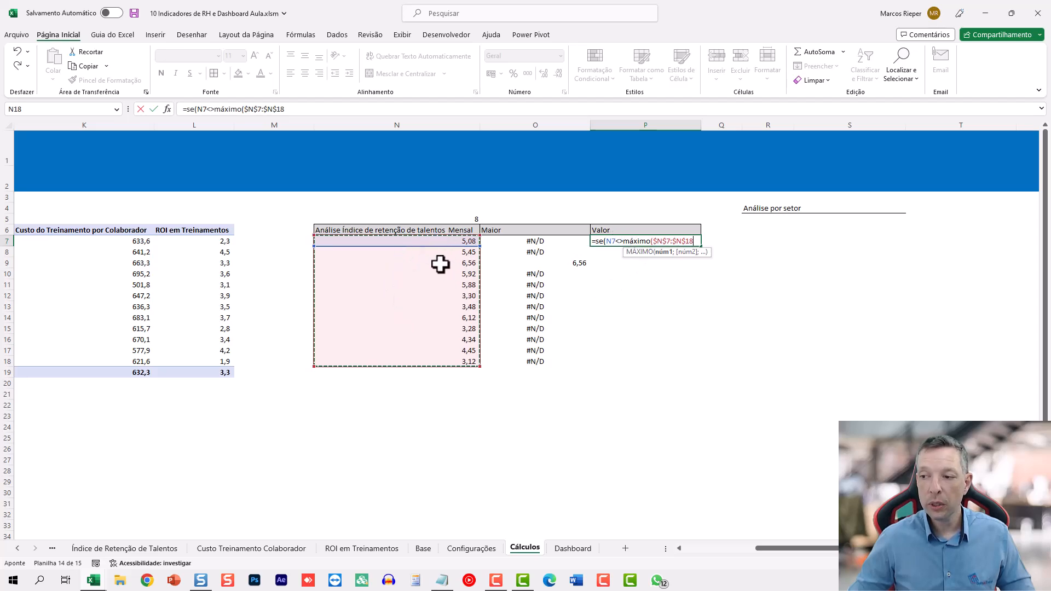
type(")")
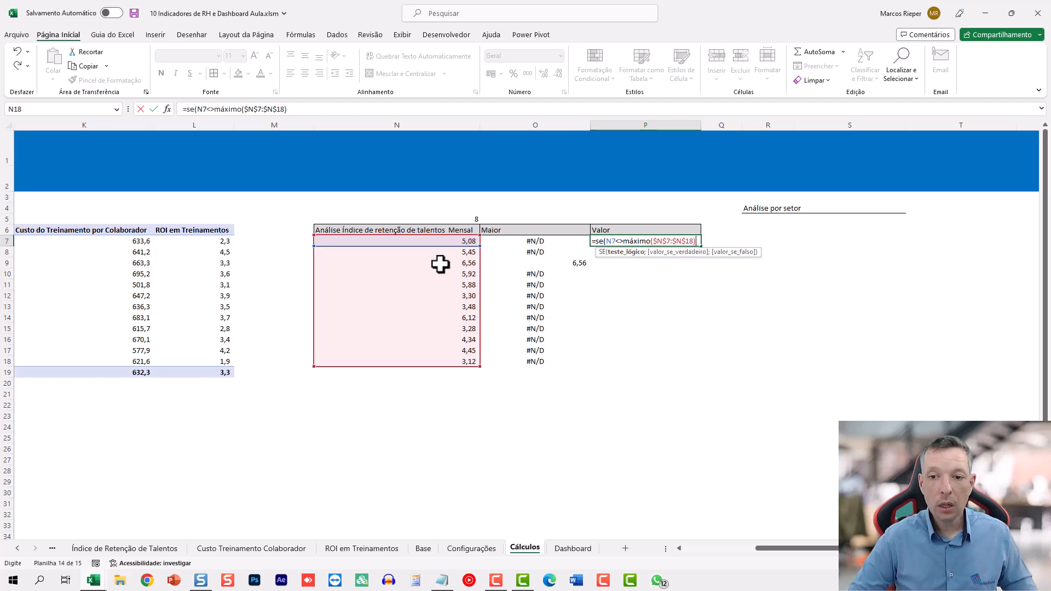
Finish the P7 formula with N7 as the true value and NÃO.DISP() as the false value.
type(";")
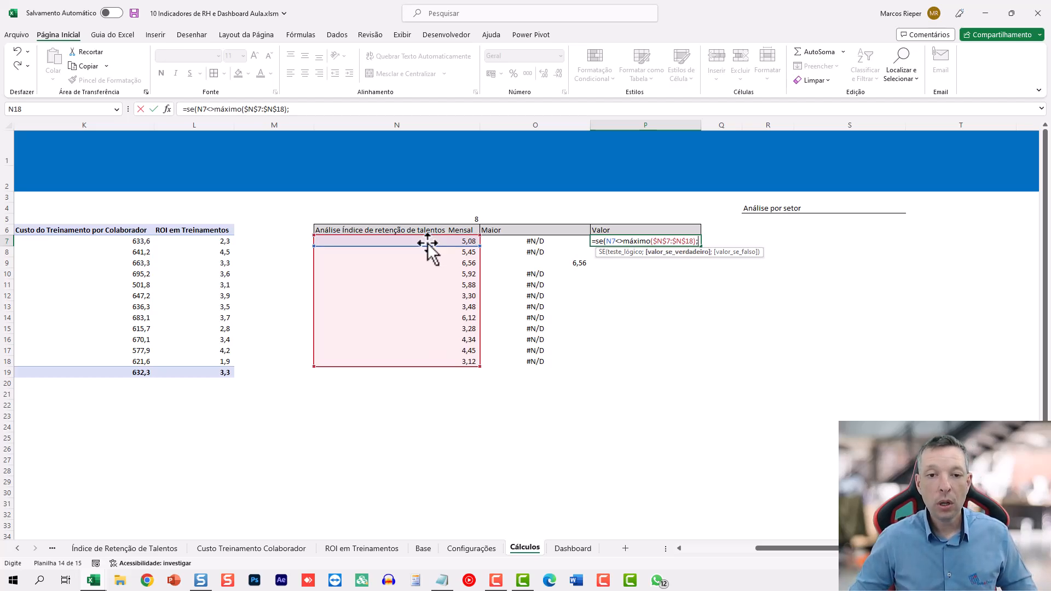
left_click(425, 241)
type(";não.d")
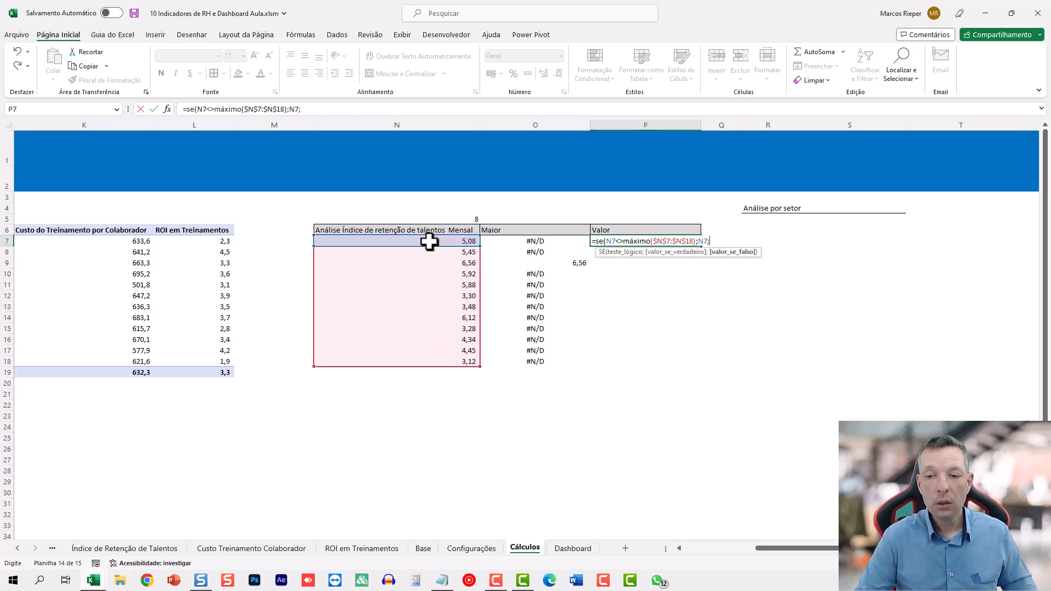
type("isp())")
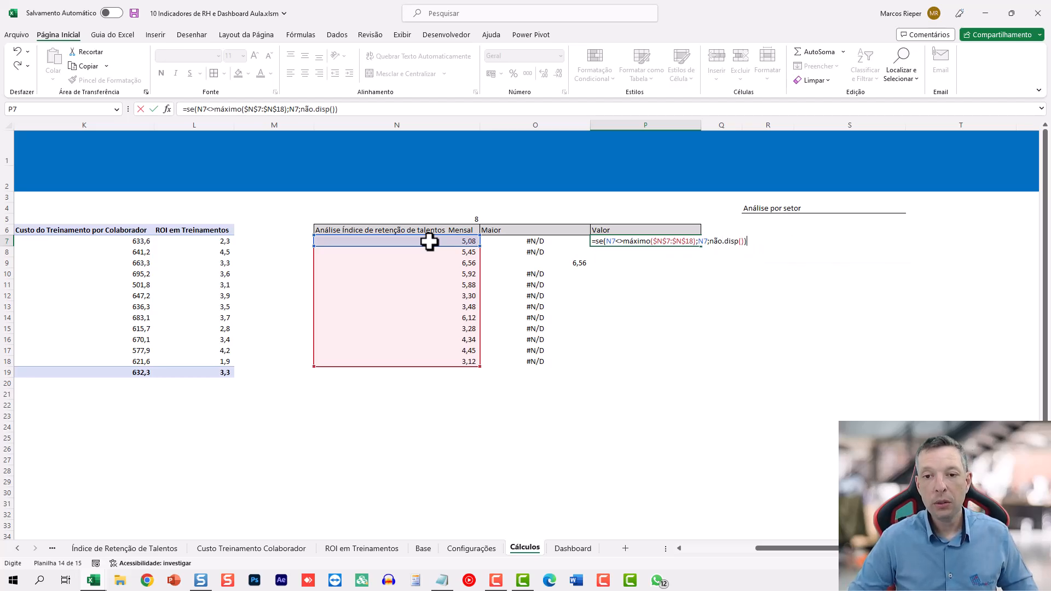
key("Return")
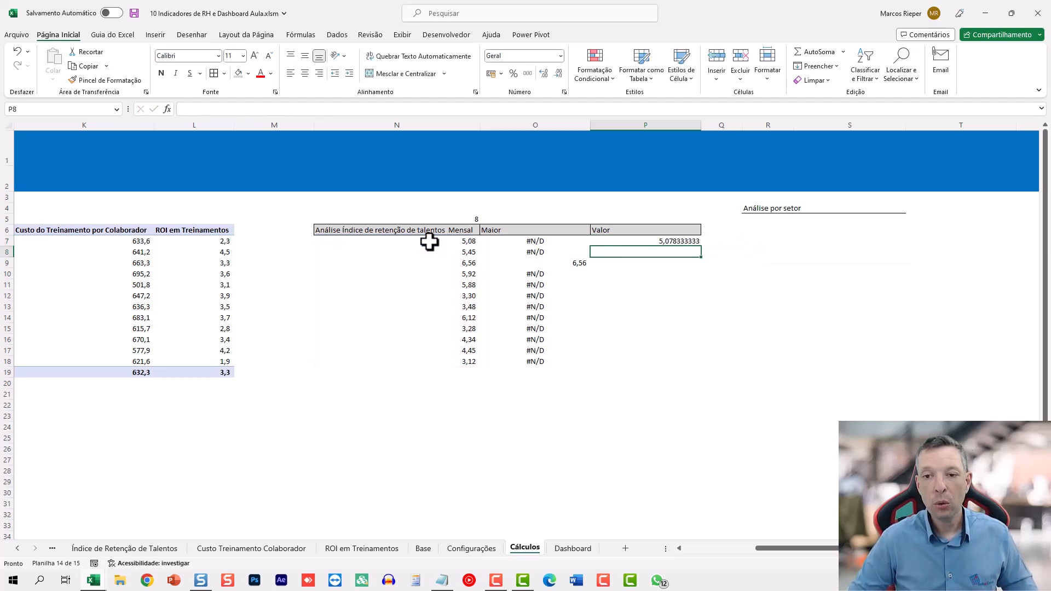
Copy the Valor formula from P7 down through P18 and compare the results in P9 and O9.
key("Up")
key("ctrl+c")
left_click(647, 362, "shift")
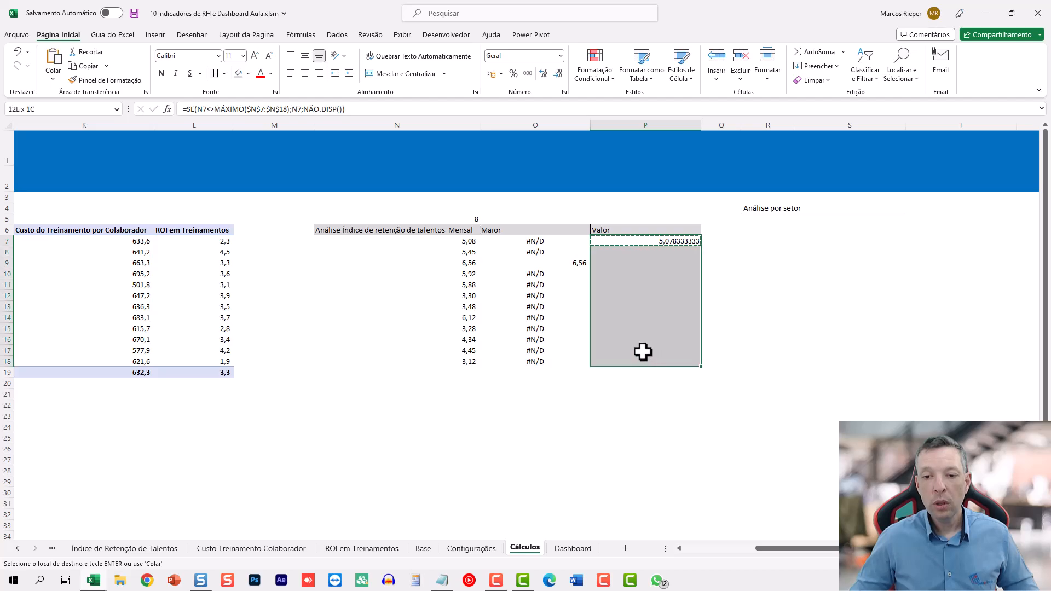
key("ctrl+v")
left_click(622, 282)
key("Escape")
left_click(613, 264)
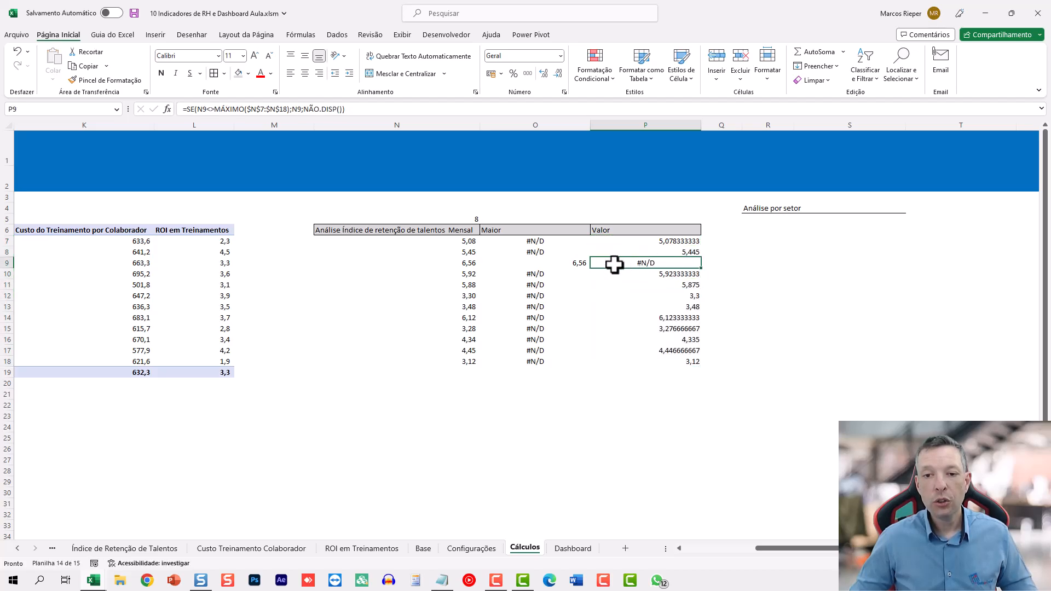
left_click(563, 263)
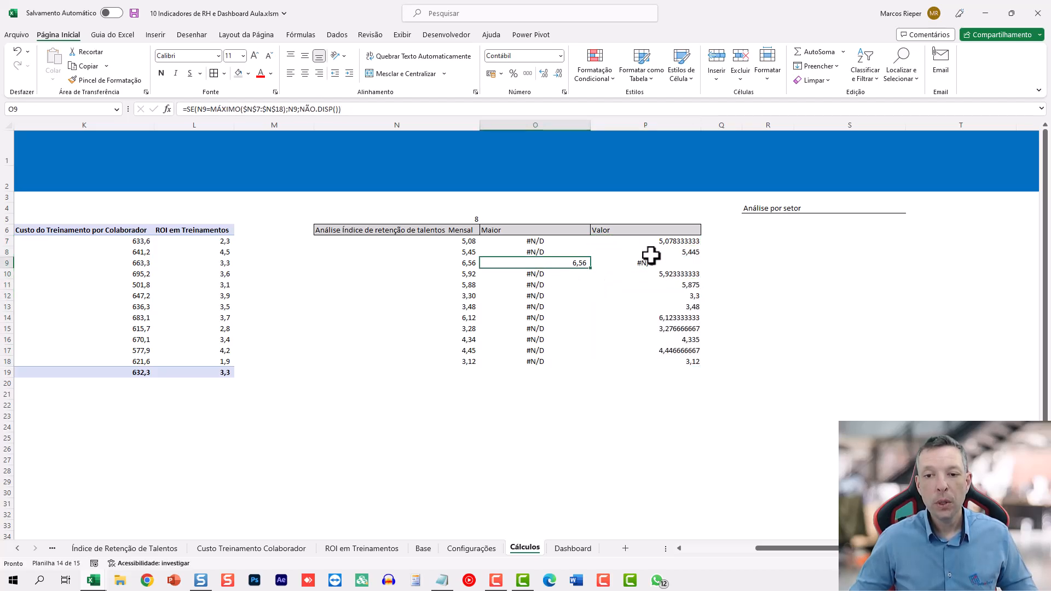
left_click(605, 263)
Apply the number format of N7:N18 to the Valor results in P7:P18.
left_click_drag(474, 240, 453, 363)
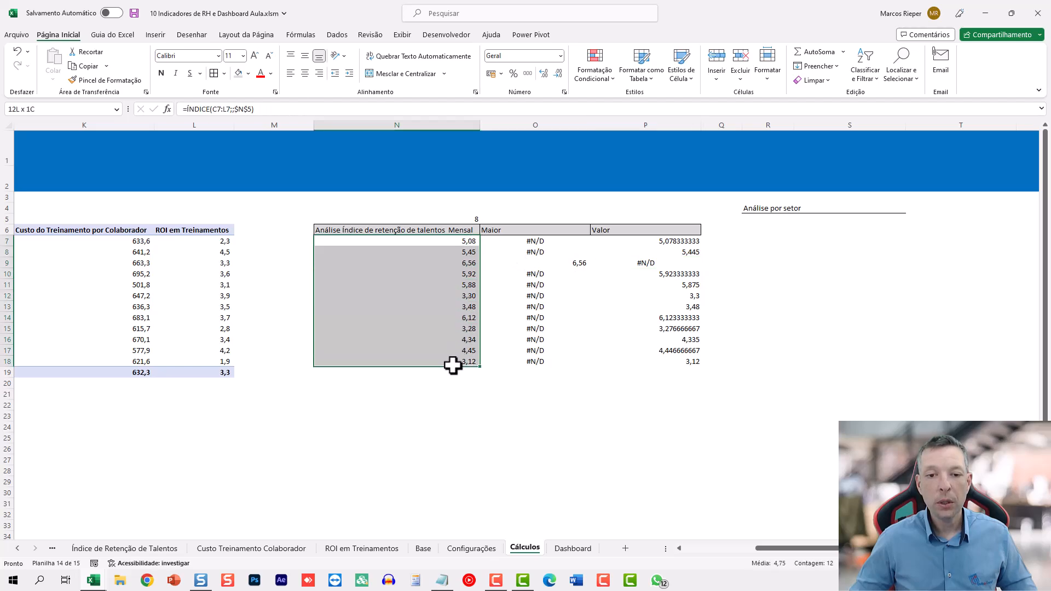
left_click(105, 80)
left_click_drag(657, 241, 658, 363)
left_click(654, 316)
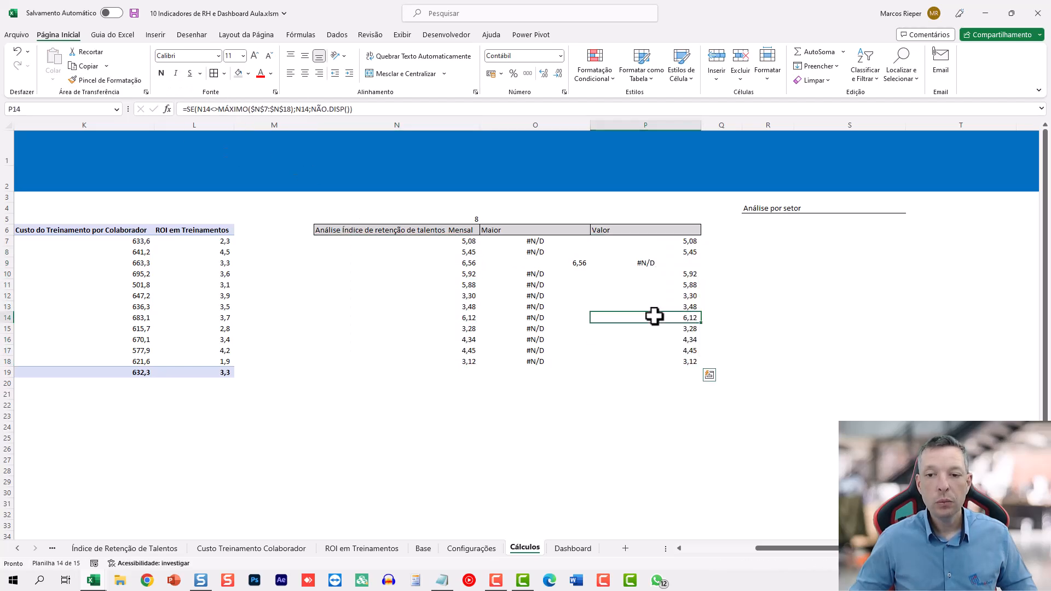
Autofit the widths of the Valor and Maior columns, P and O.
double_click(701, 125)
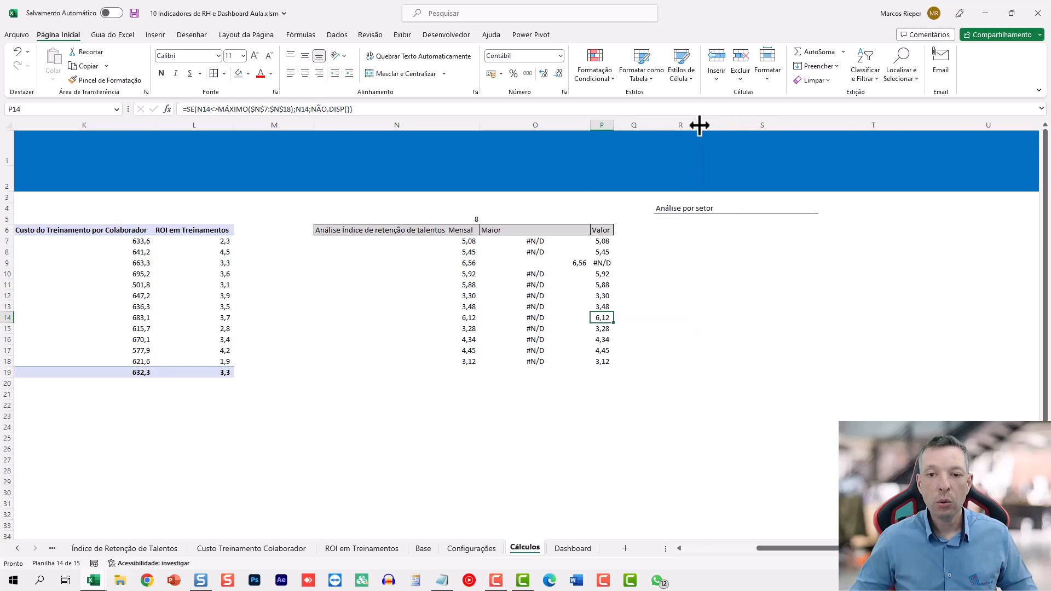
double_click(588, 124)
left_click(491, 243)
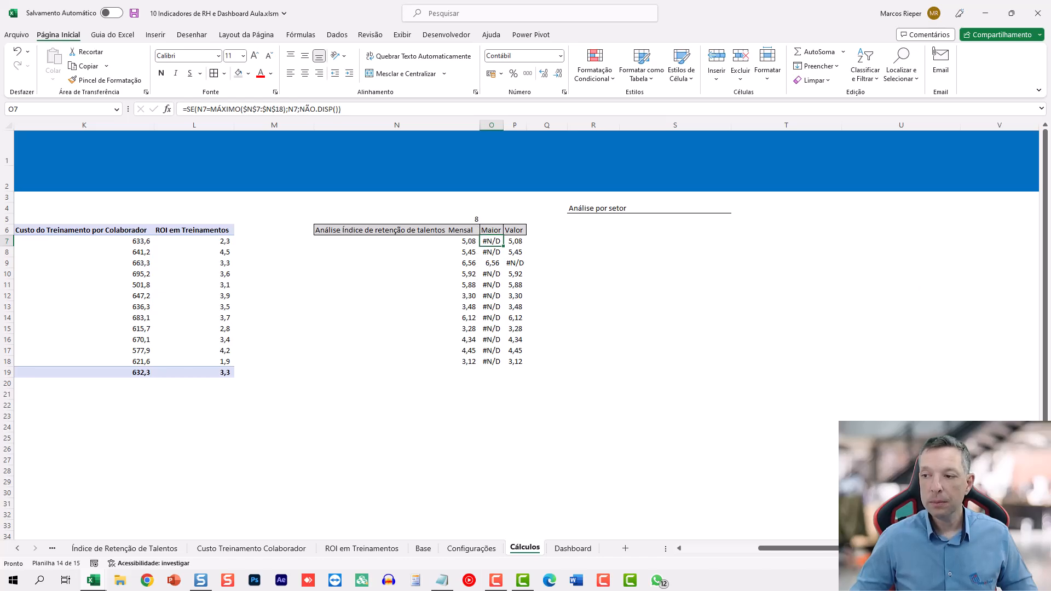
Copy the whole Análise por mês pivot table, from B6 to its Total Geral row, and paste it at R6 under Análise por setor.
left_click(587, 225)
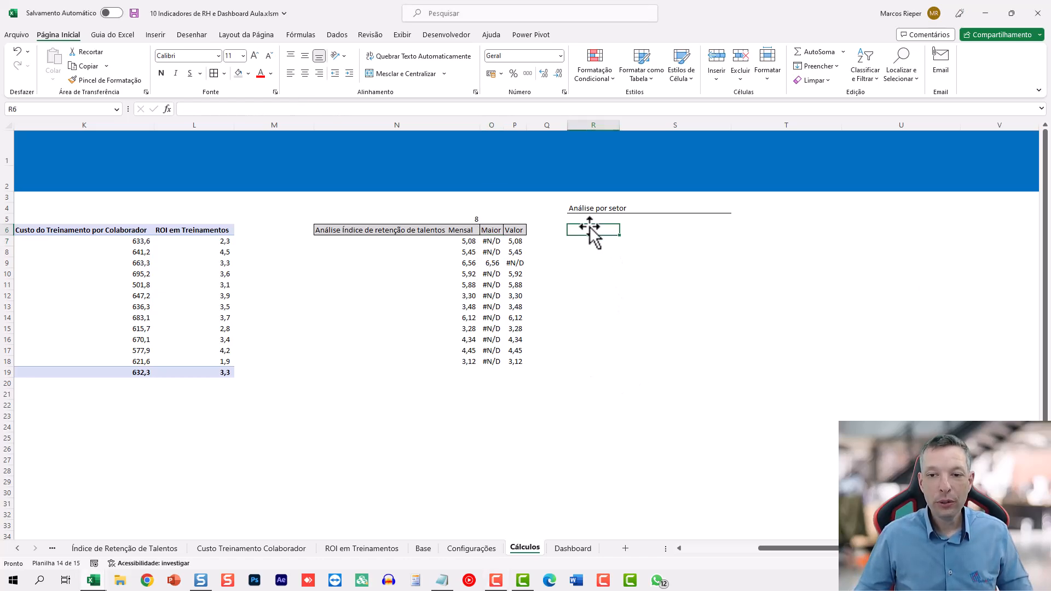
left_click_drag(802, 550, 701, 549)
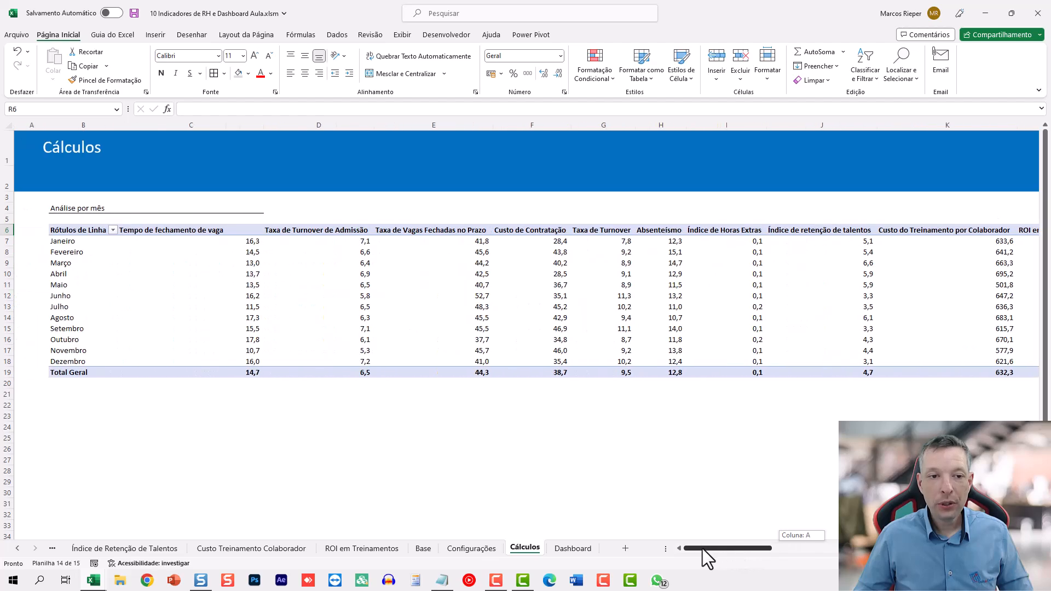
left_click_drag(94, 232, 828, 372)
key("ctrl+c")
left_click_drag(781, 549, 854, 549)
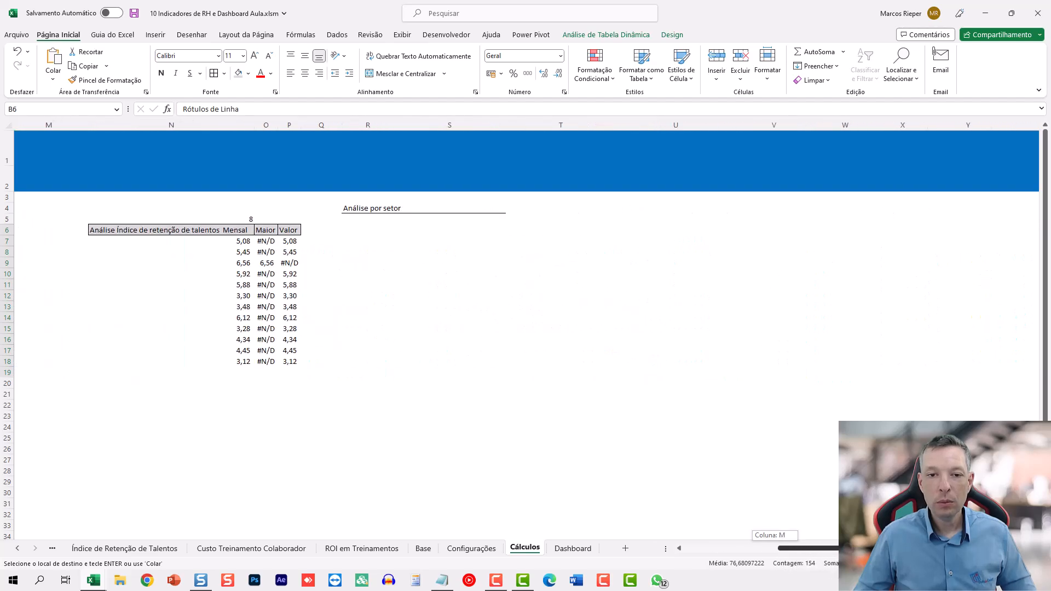
left_click(365, 229)
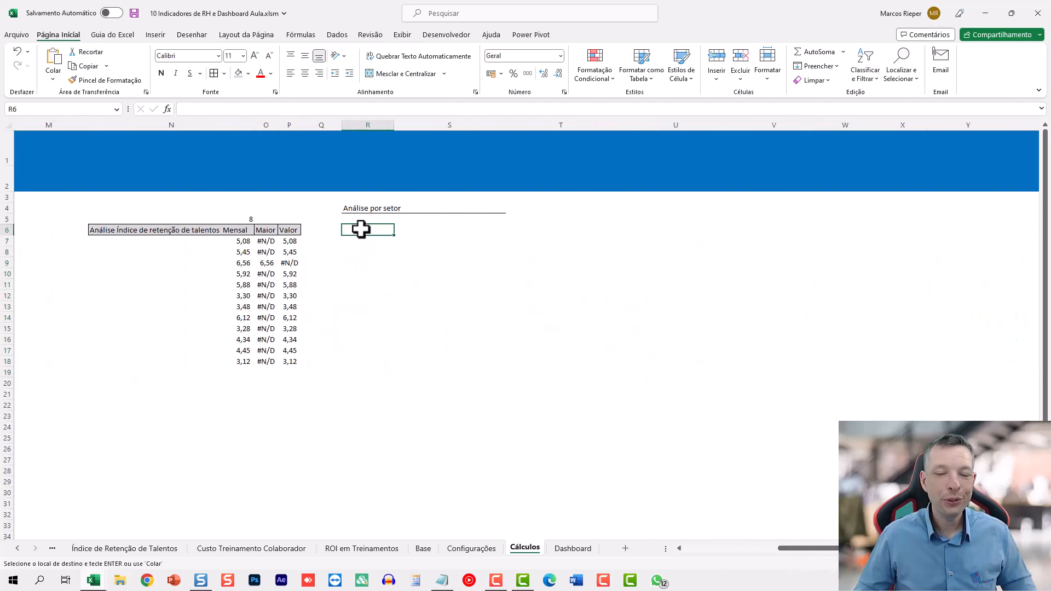
key("ctrl+v")
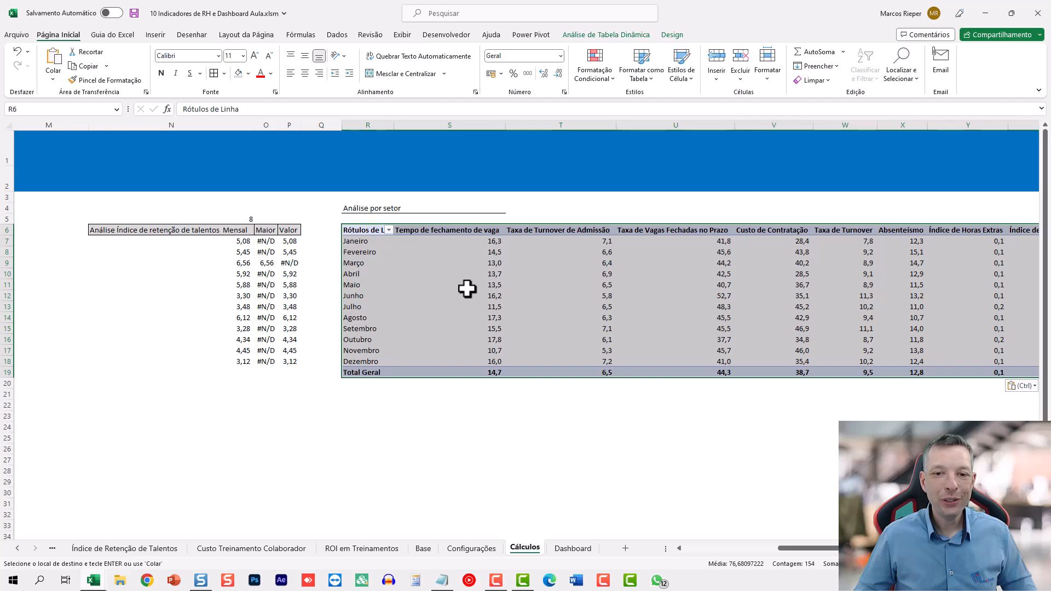
Replace Período2 with Setor as the row field of the pivot table under Análise por setor.
right_click(457, 247)
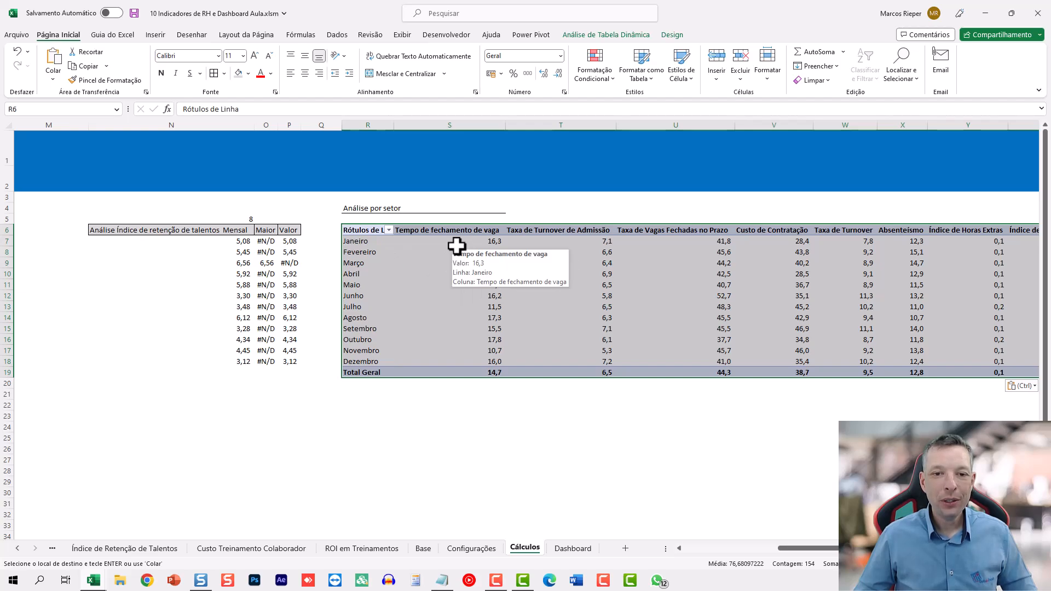
key("Escape")
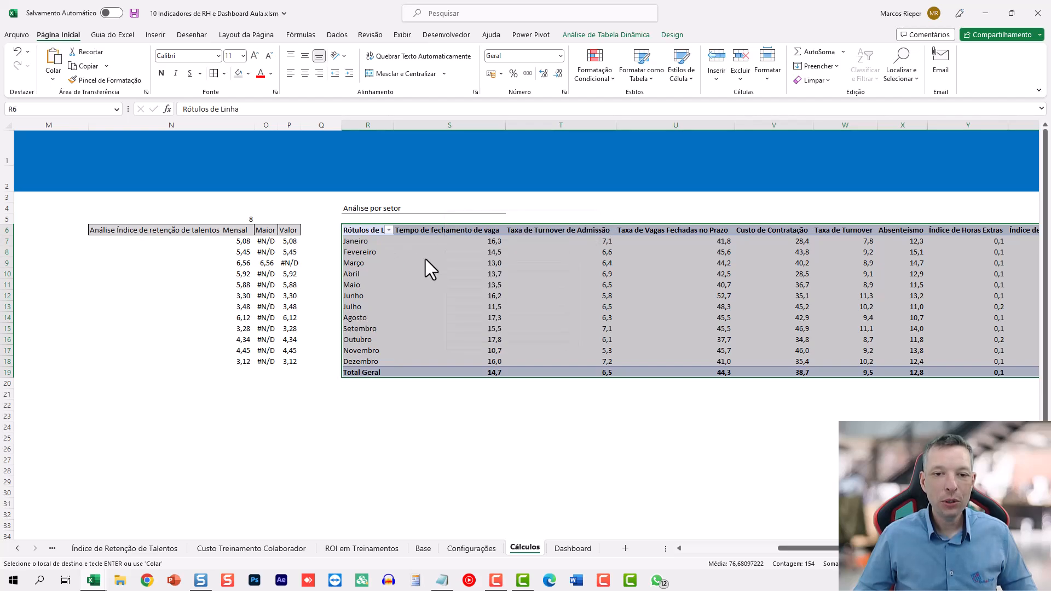
left_click(436, 250)
right_click(436, 250)
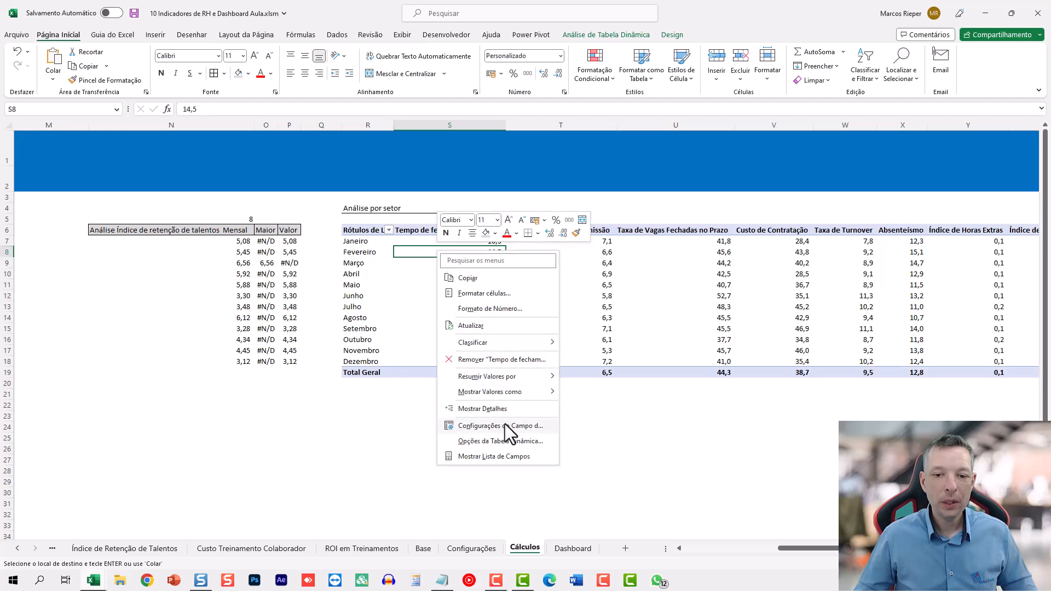
left_click(496, 456)
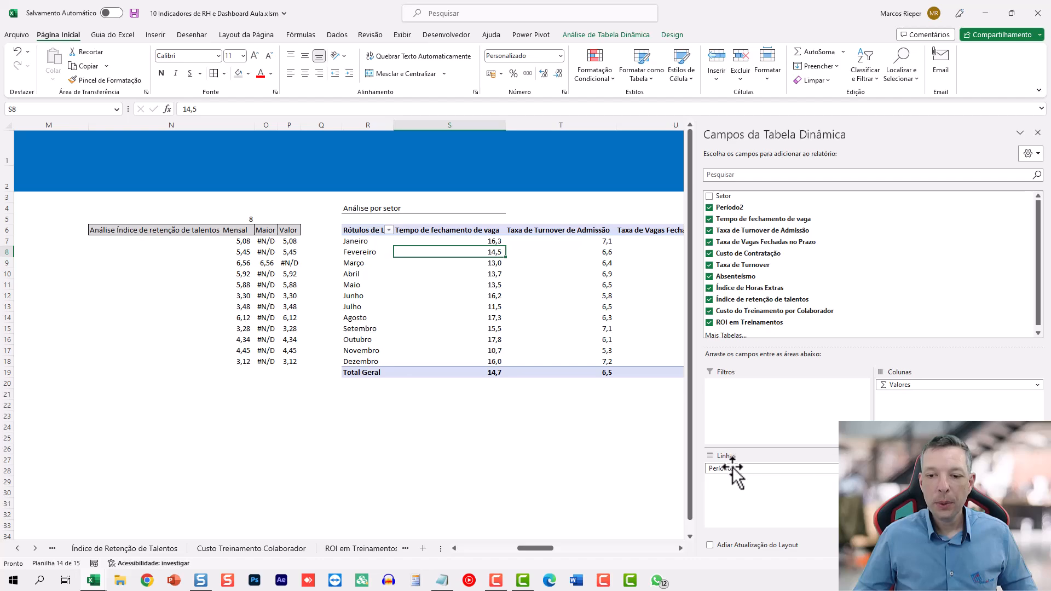
left_click_drag(732, 469, 815, 282)
left_click_drag(725, 196, 772, 477)
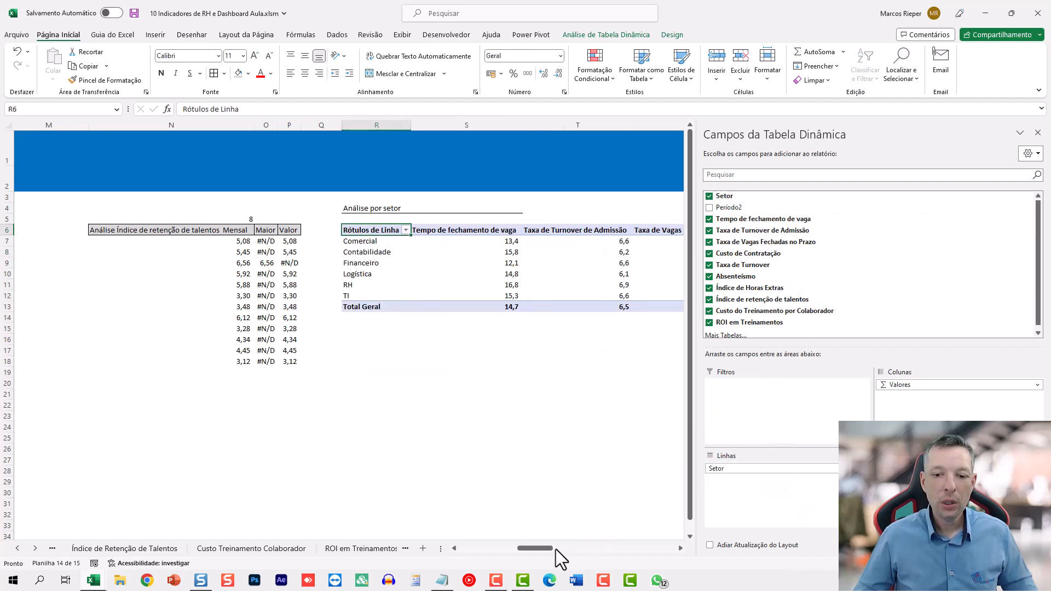
Rename the sector pivot table's row label header in R6 to Setor and close the field list.
left_click_drag(550, 549, 552, 554)
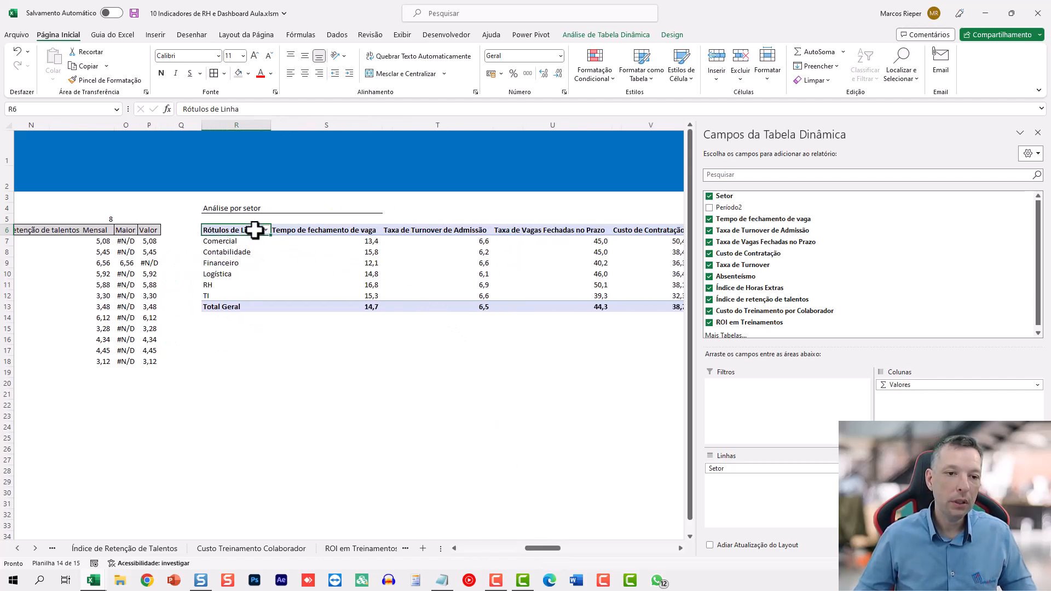
type("Setor")
key("Return")
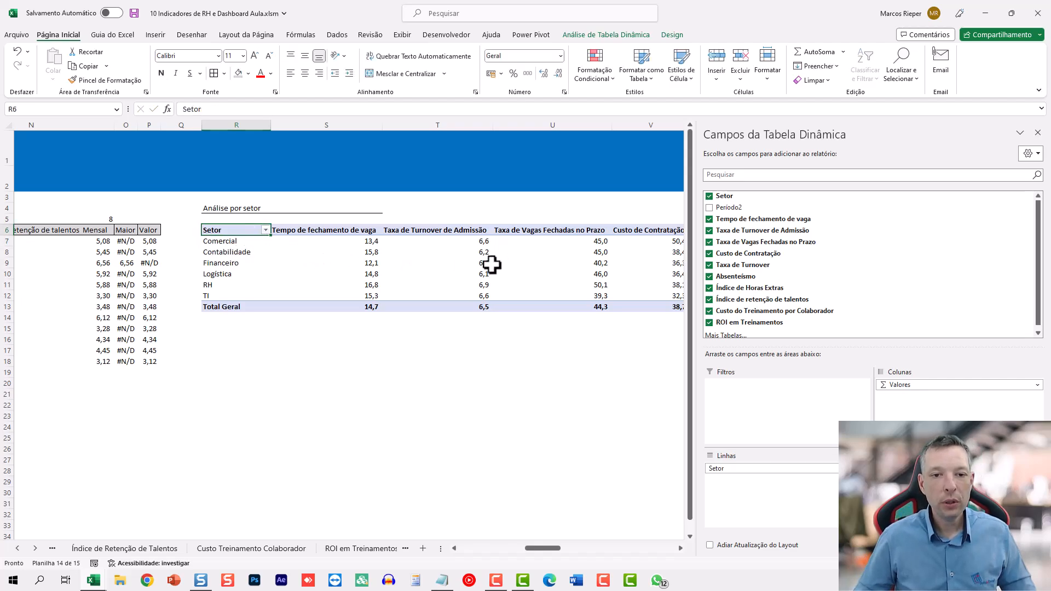
left_click(1037, 133)
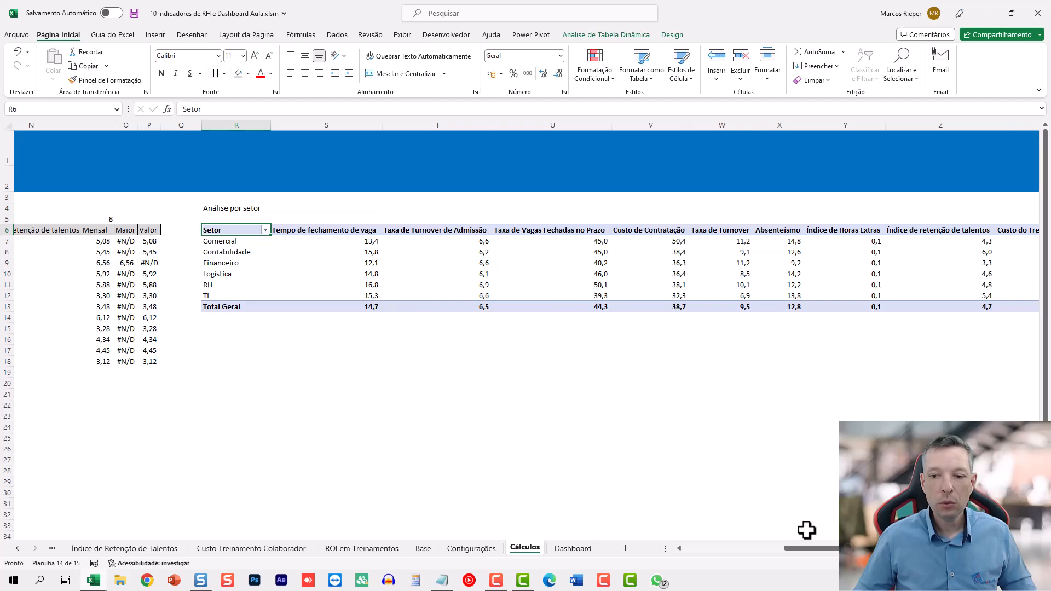
Copy the monthly analysis block N6:P18 with its Maior and Valor columns and paste it at AD6 beside the sector pivot.
mouse_move(797, 548)
left_mouse_down()
mouse_move(840, 548)
mouse_move(797, 561)
left_mouse_up()
left_click_drag(816, 563, 854, 561)
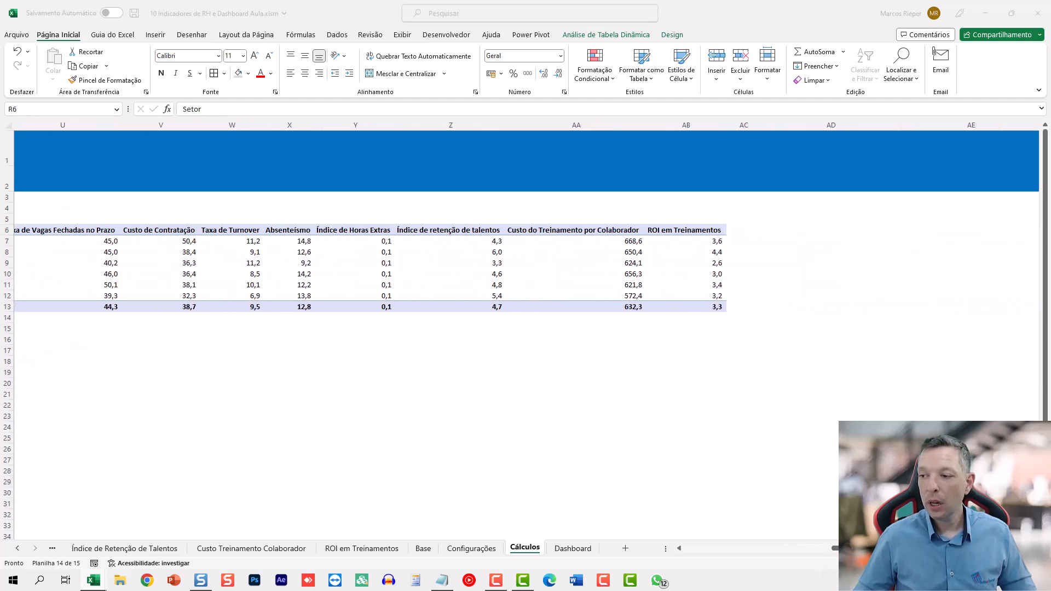
left_click(823, 229)
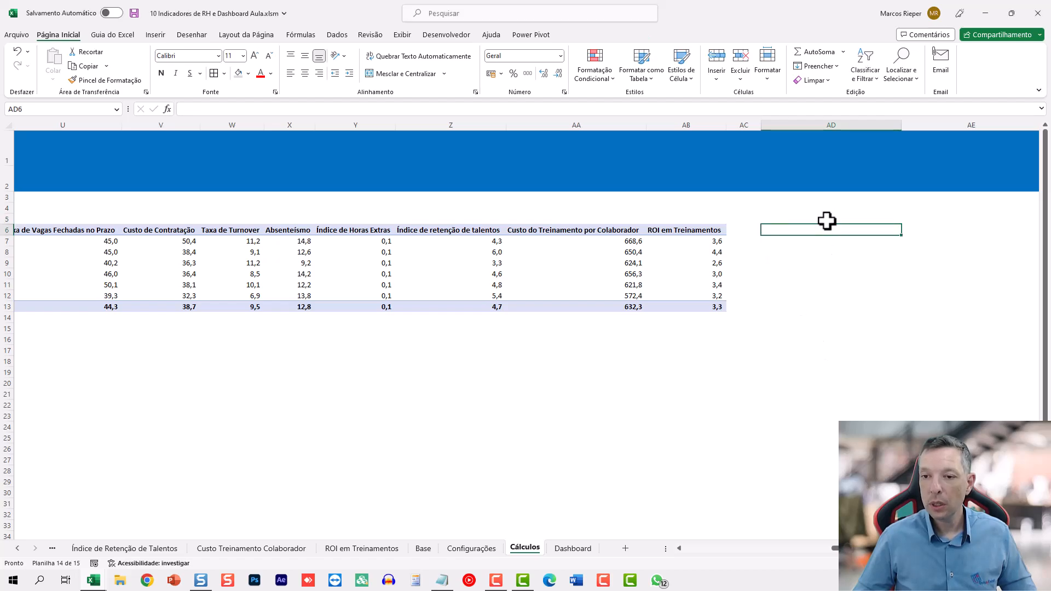
left_click_drag(875, 548, 798, 553)
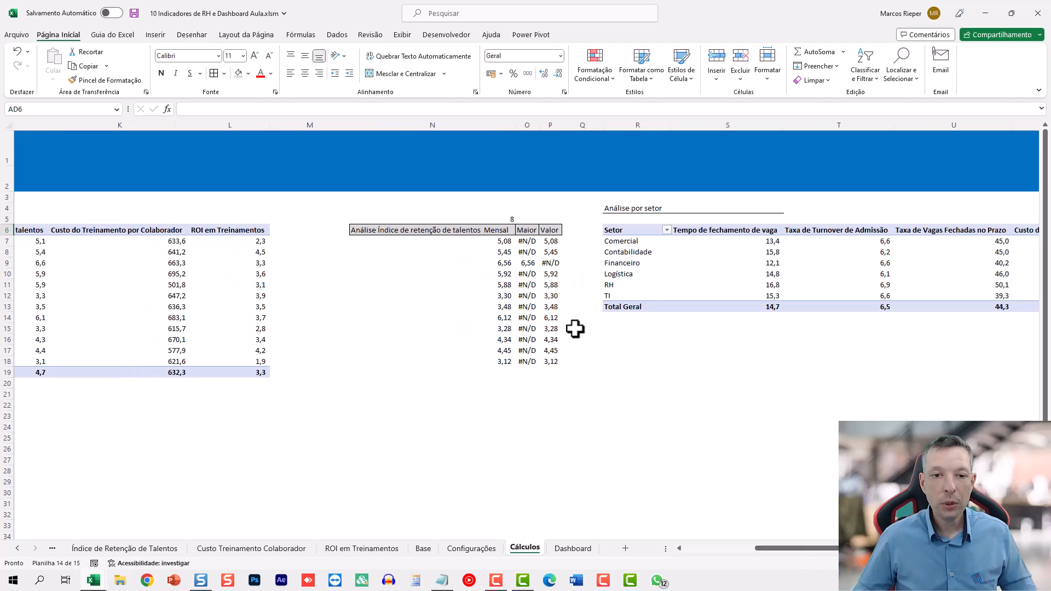
left_click_drag(445, 235, 556, 361)
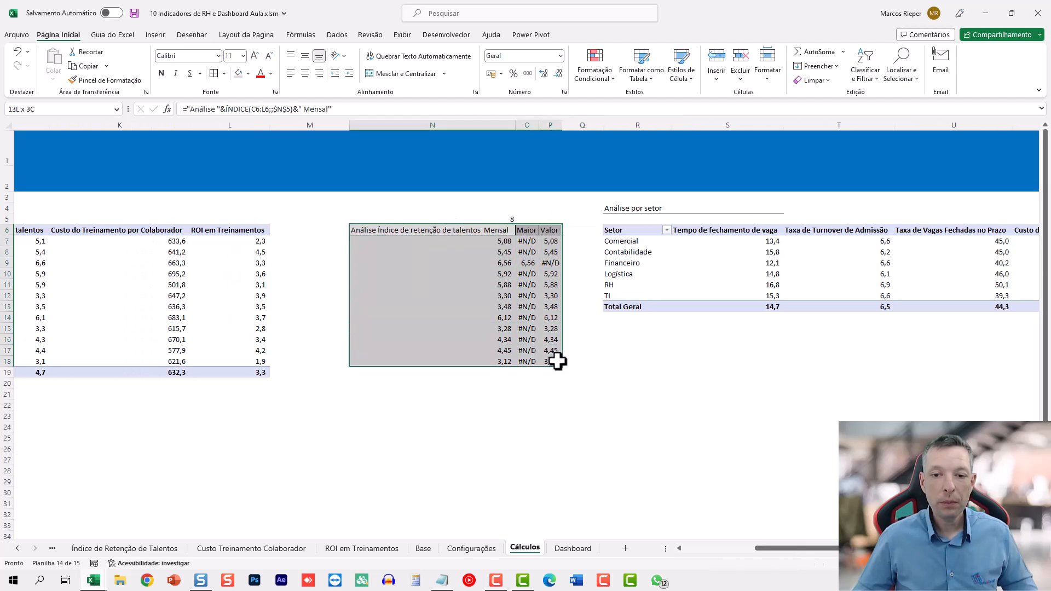
key("ctrl+c")
mouse_move(818, 551)
left_mouse_down()
mouse_move(870, 551)
mouse_move(829, 555)
left_mouse_up()
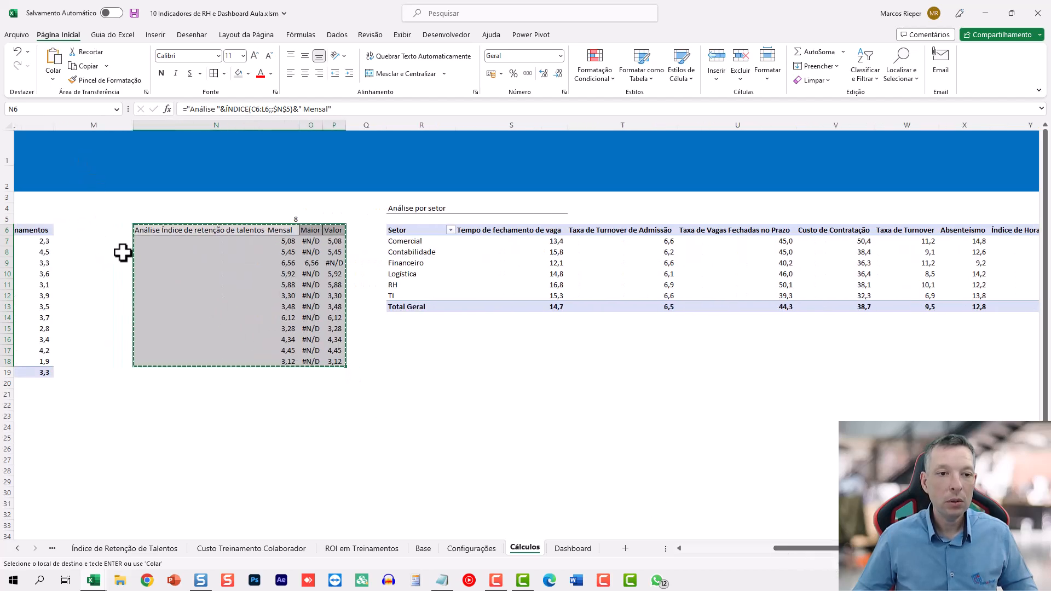
left_click_drag(799, 548, 912, 548)
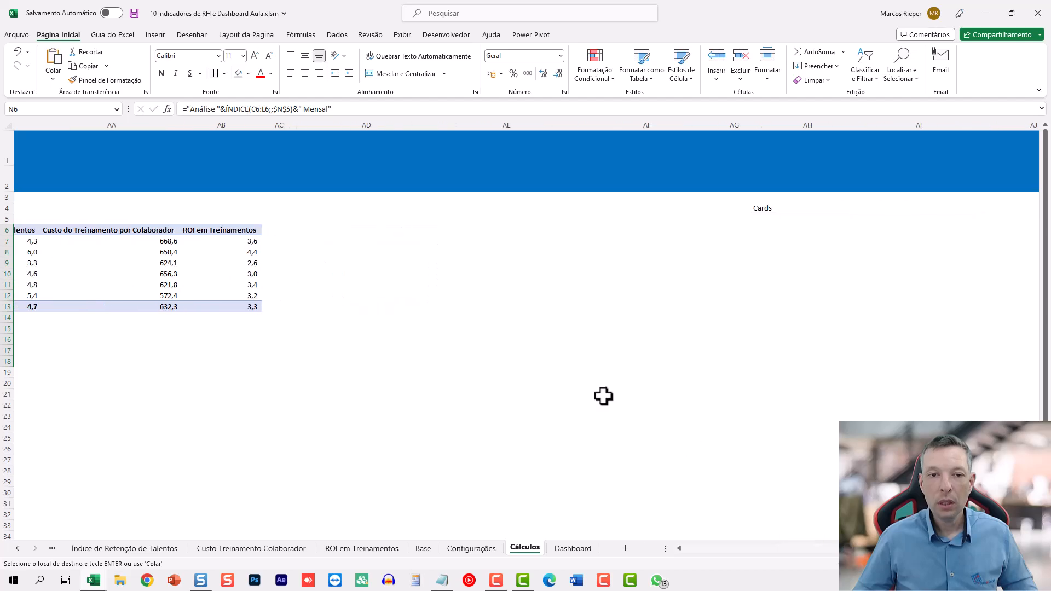
left_click(278, 231)
left_click(353, 231)
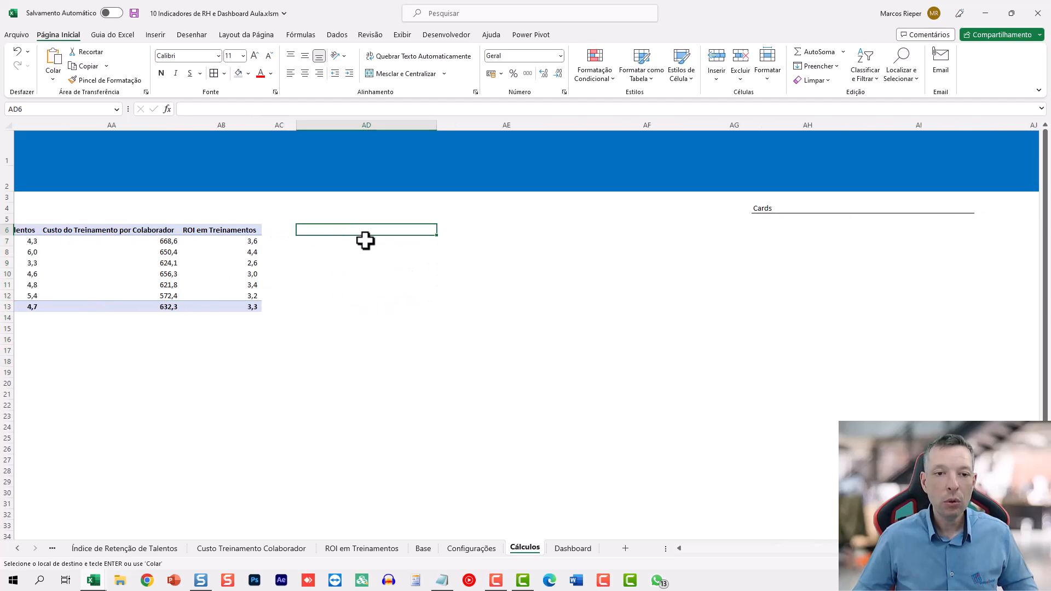
key("ctrl+v")
Clear the surplus pasted formulas below the sector rows in AD14:AF19.
left_click(422, 253)
left_click(414, 240)
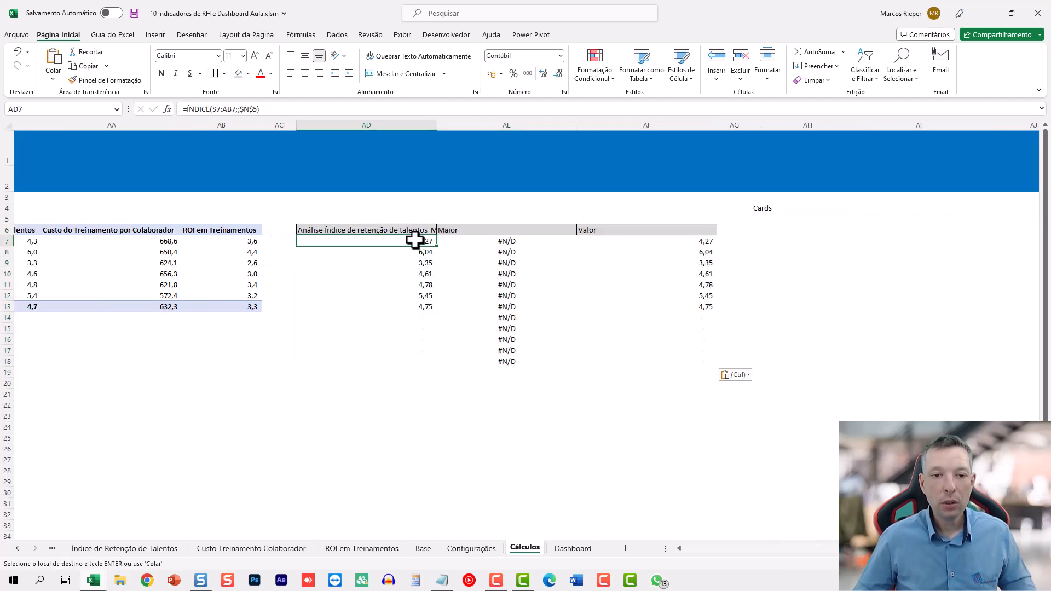
left_click_drag(412, 319, 703, 371)
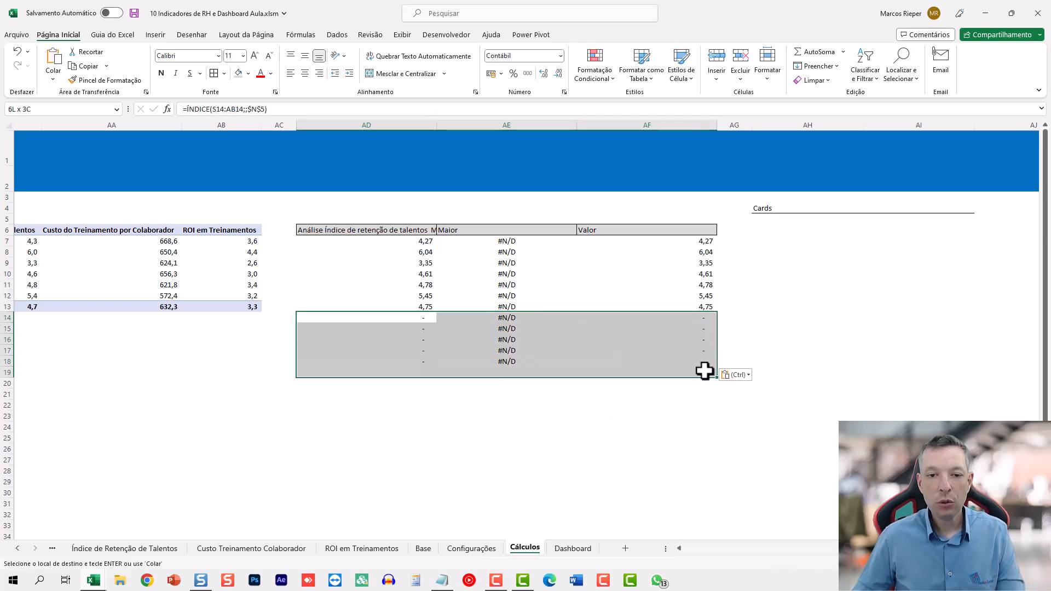
key("Delete")
Autofit the widths of columns AD to AF holding the pasted sector analysis.
left_click(476, 250)
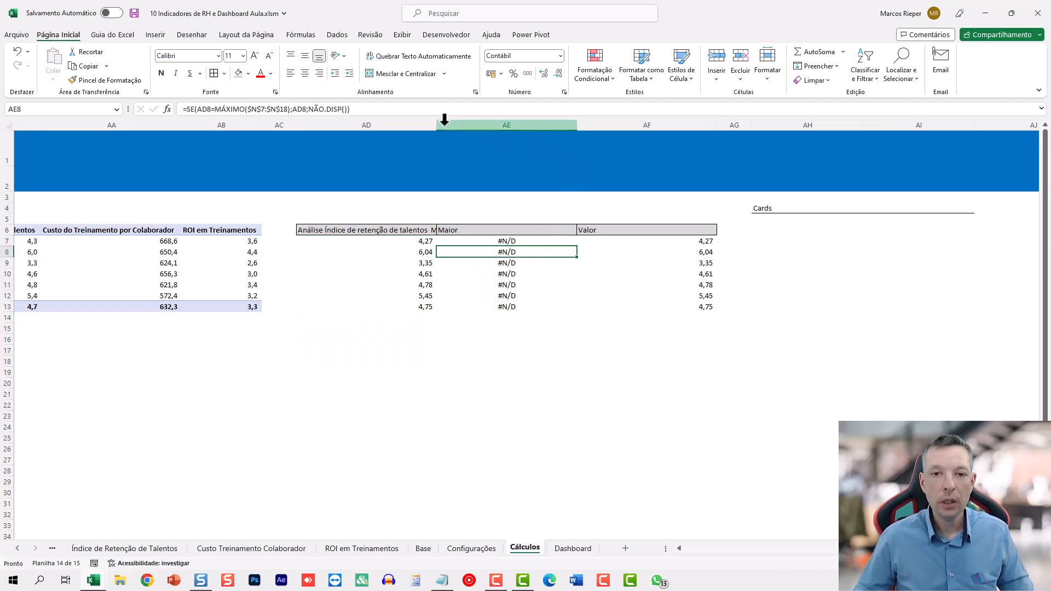
left_click_drag(435, 124, 608, 138)
double_click(577, 126)
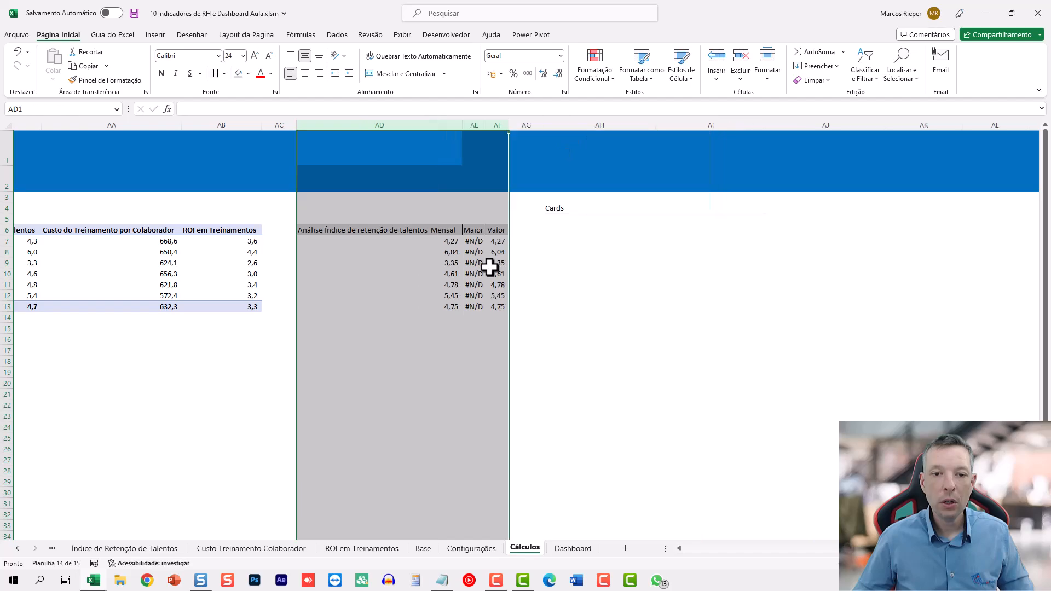
left_click(473, 251)
Inspect which pivot range the ÍNDICE formula in AD7 refers to, leaving the formula as it is.
left_click(427, 241)
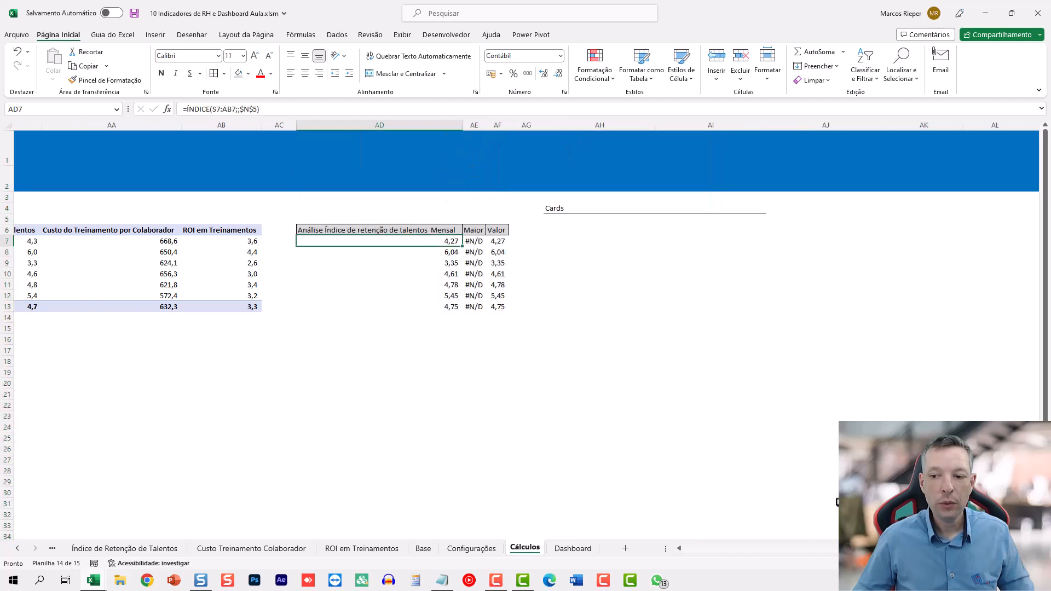
key("F2")
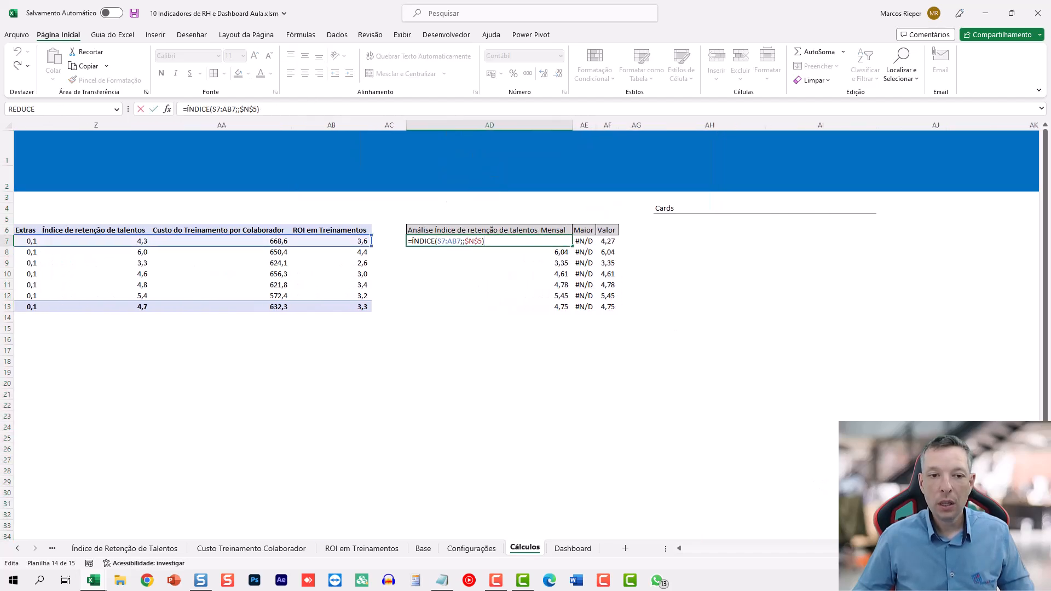
scroll(526, 329, "left", 2)
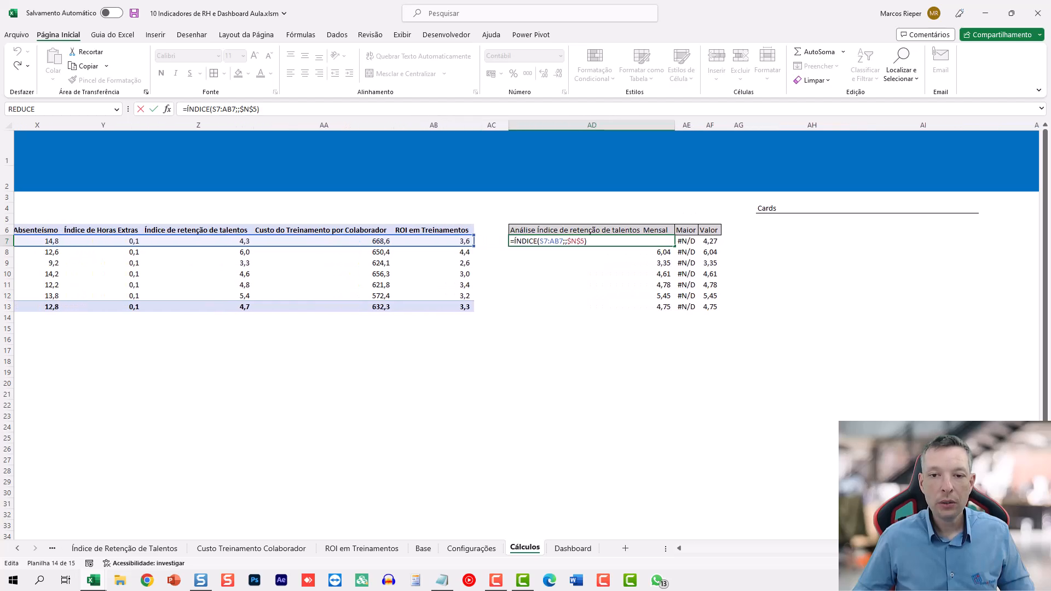
scroll(526, 329, "left", 10)
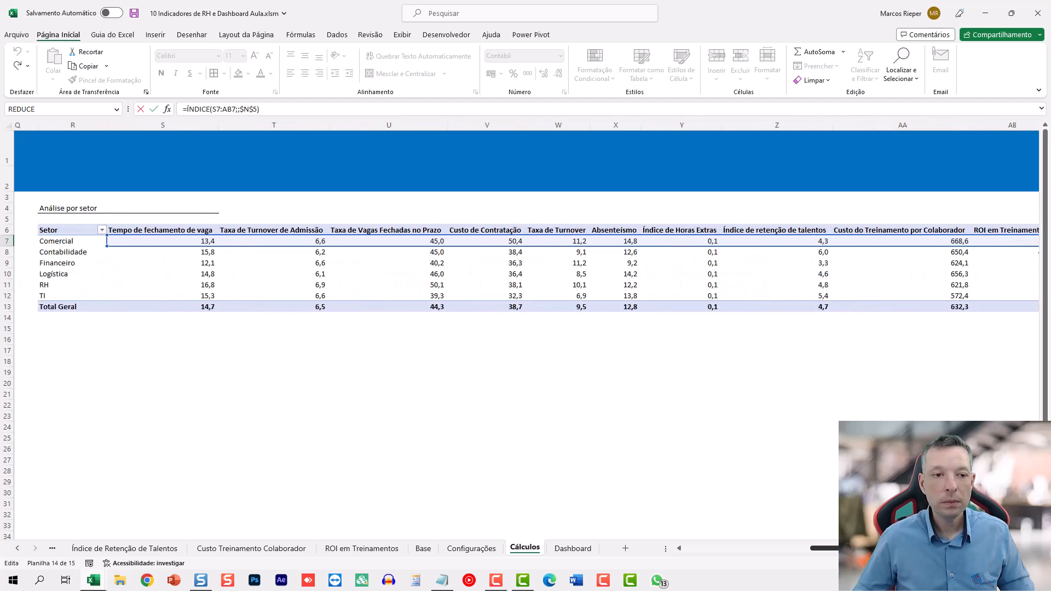
left_click_drag(853, 548, 854, 548)
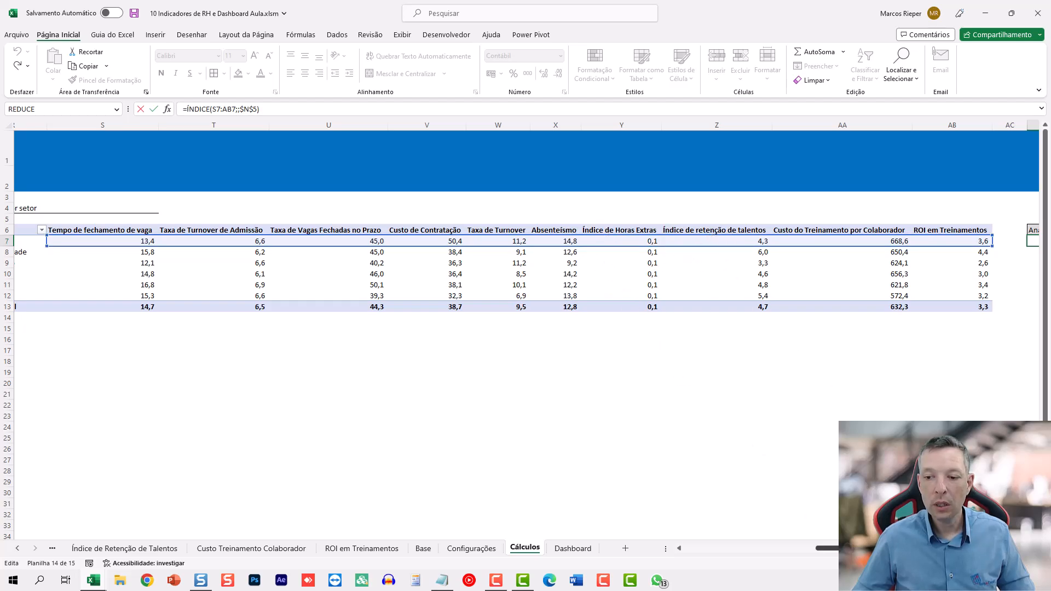
key("ctrl+Return")
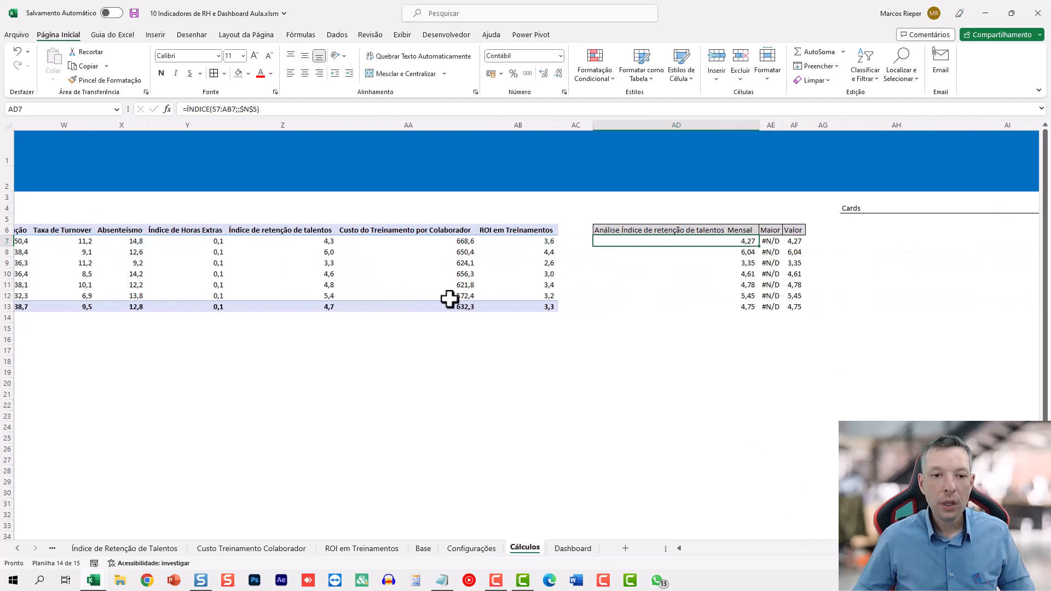
Reduce the indicator values in AD7:AD13 to one decimal place.
left_click(731, 251)
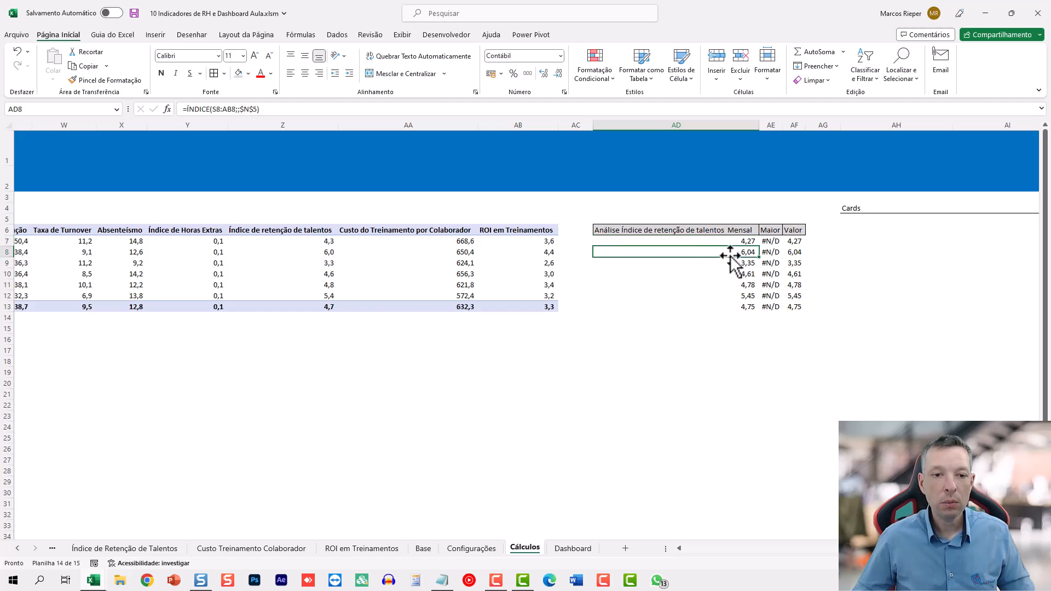
left_click_drag(733, 241, 738, 307)
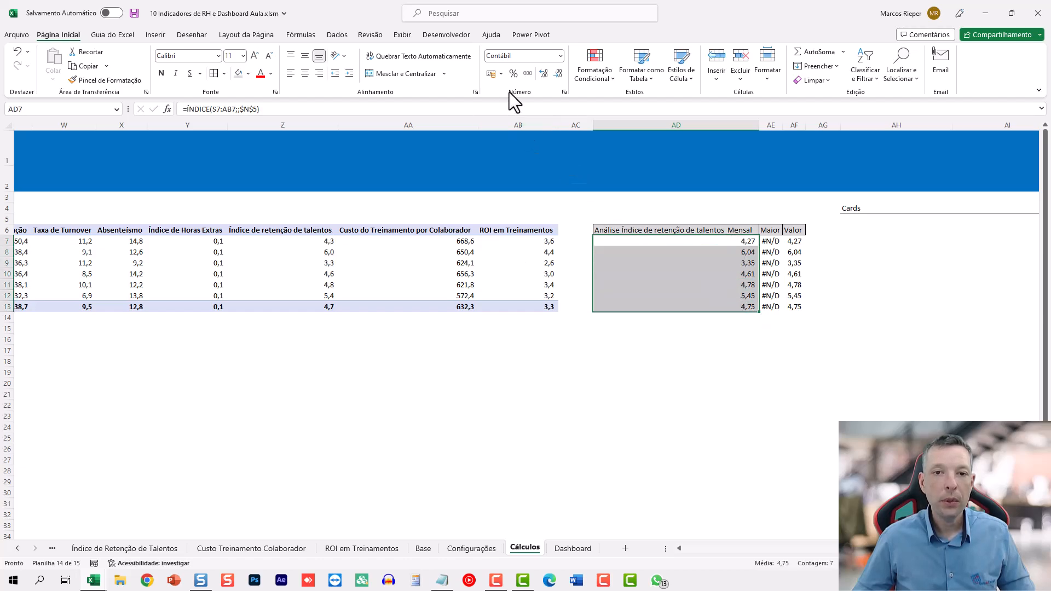
left_click(559, 74)
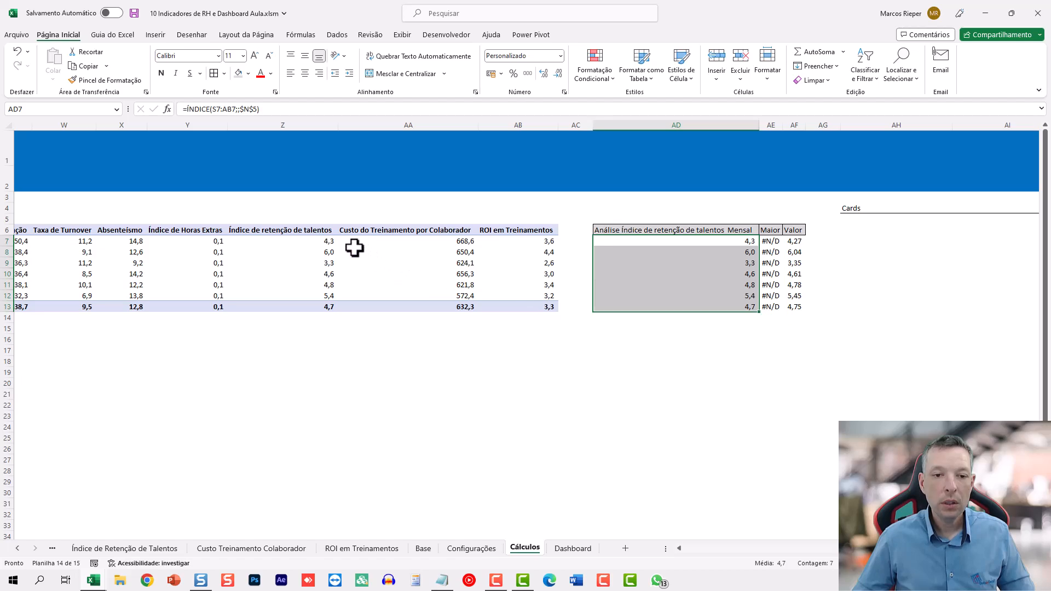
Change the ending of the header formula in AD6 from Mensal to "por Setor".
left_click_drag(909, 549, 824, 555)
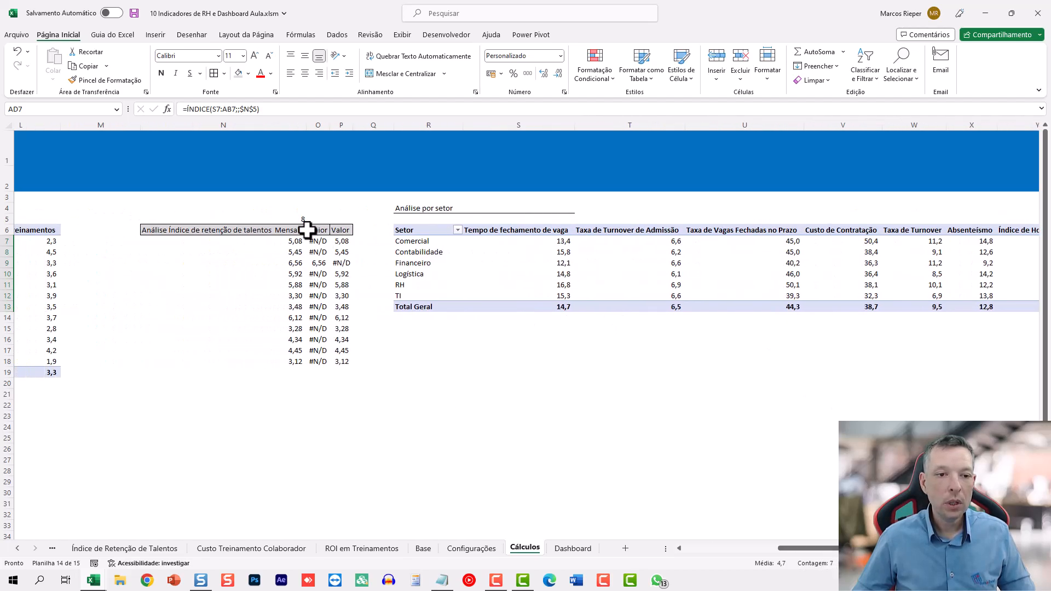
left_click_drag(822, 548, 922, 549)
double_click(560, 231)
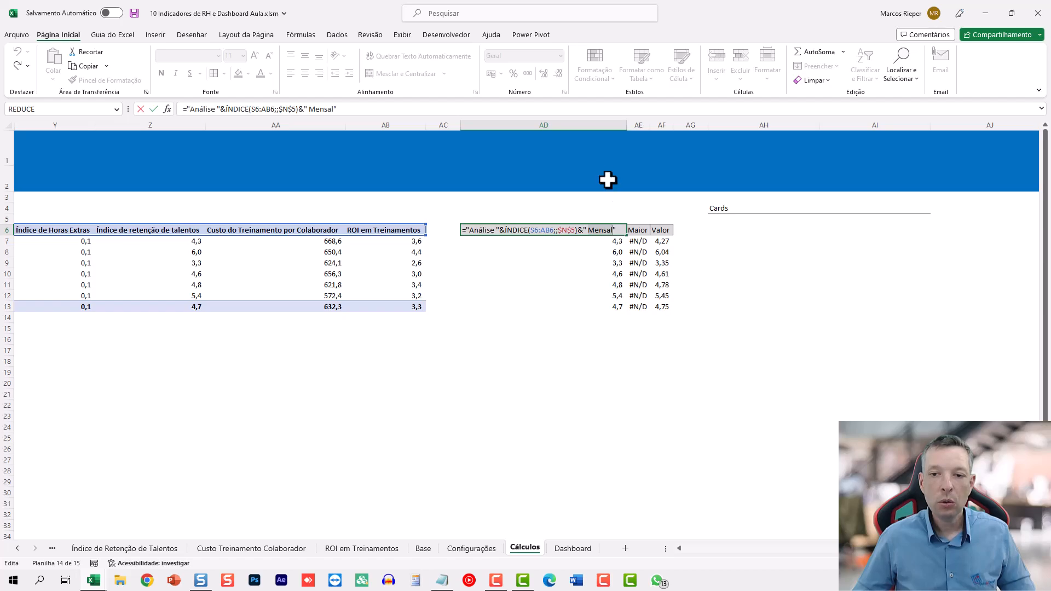
key("BackSpace")
key("BackSpace")
key("BackSpace")
key("BackSpace")
key("BackSpace")
key("BackSpace")
key("BackSpace")
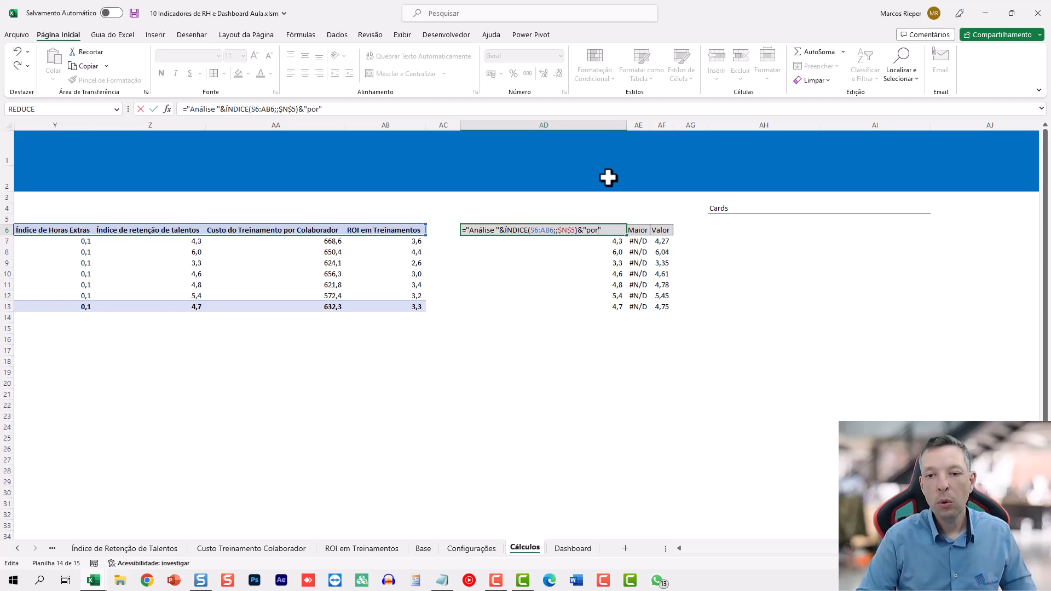
type("por Seto")
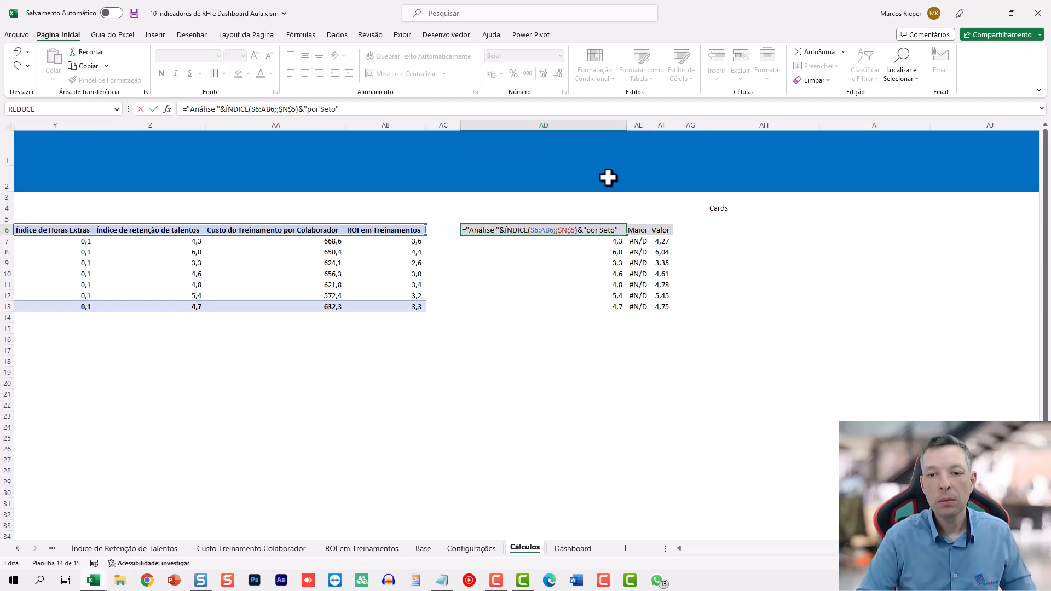
type("r")
key("Return")
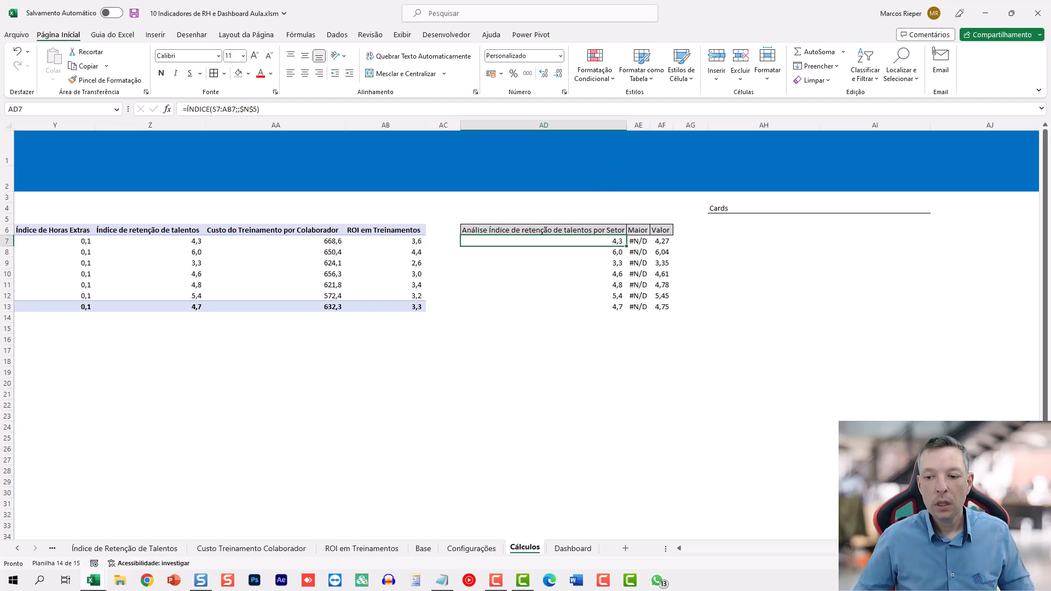
Inspect the monthly analysis header formula in N6, leaving it as it is.
scroll(368, 270, "left", 5)
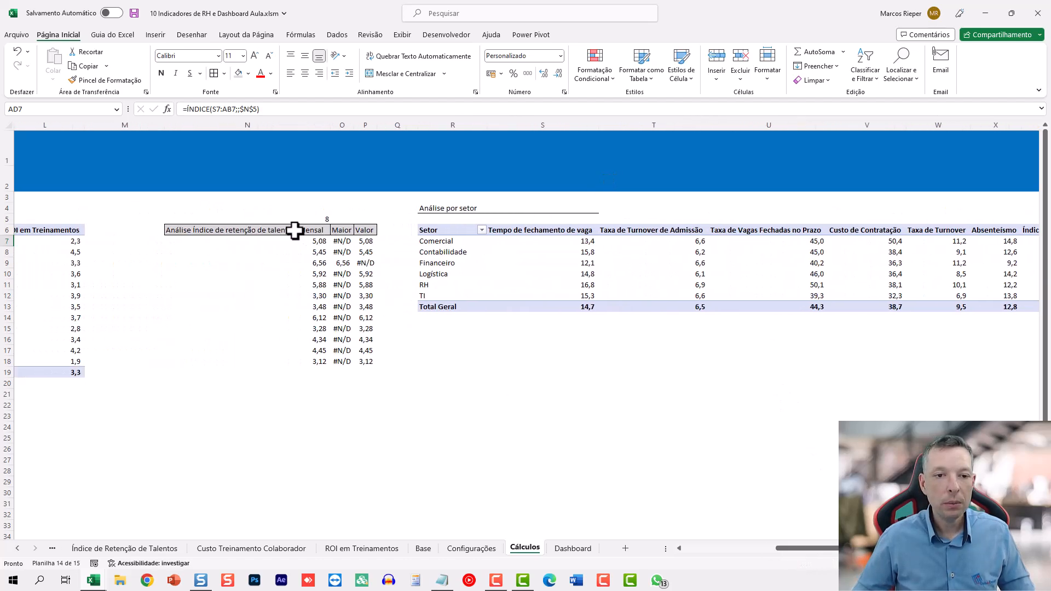
double_click(294, 230)
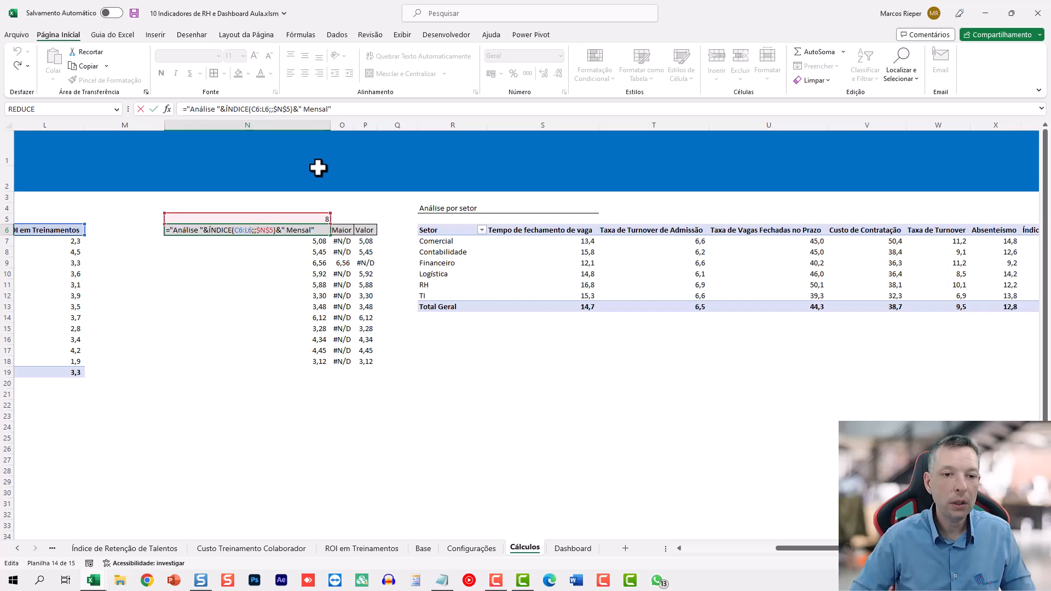
key("Return")
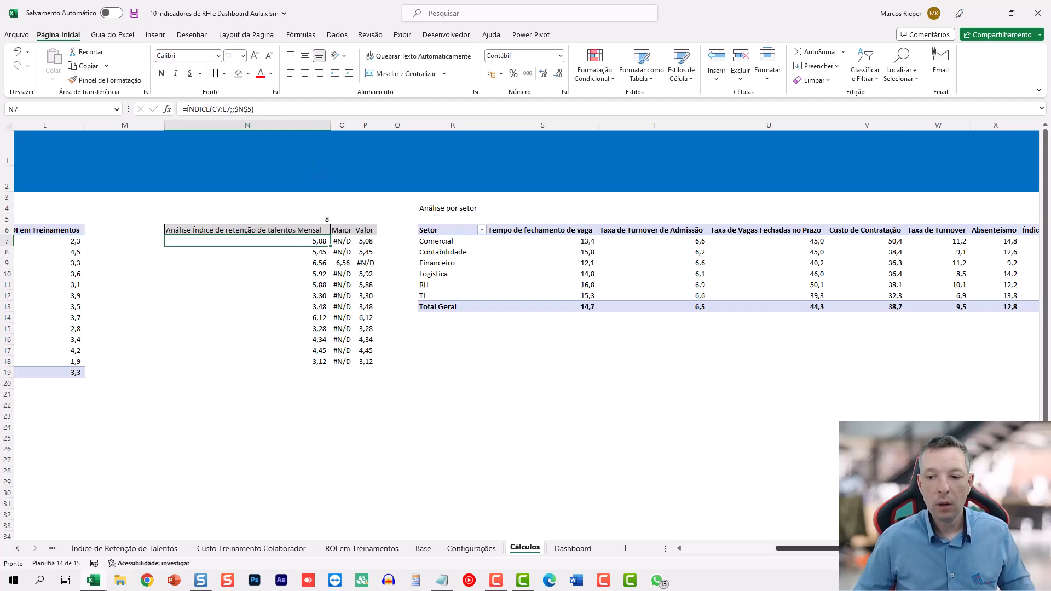
Change the MÁXIMO range in the Maior formula in AE7 to the absolute sector range $AD$7:$AD$13.
scroll(525, 274, "right", 6)
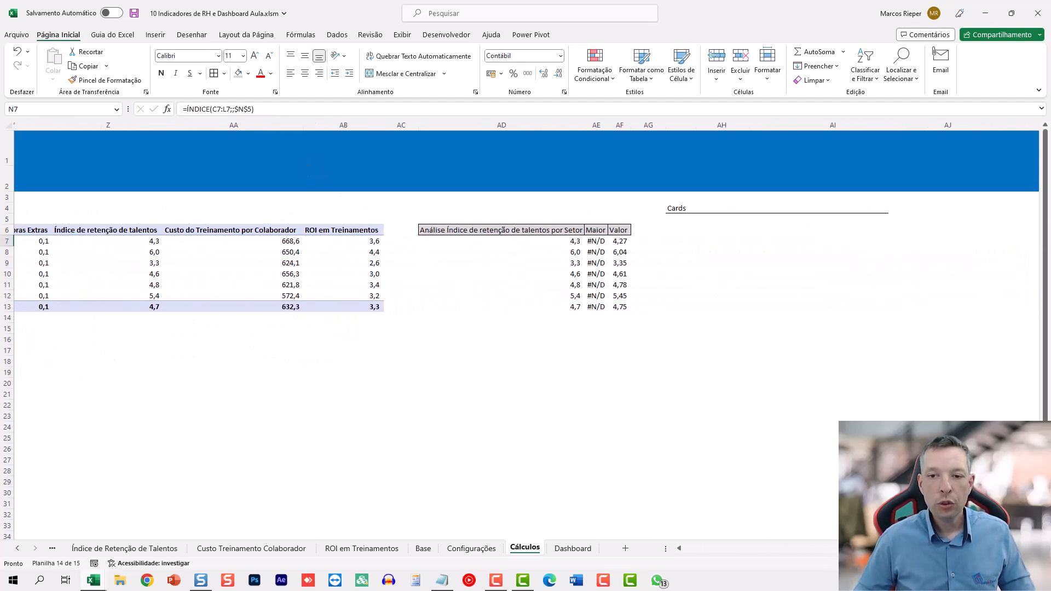
double_click(597, 240)
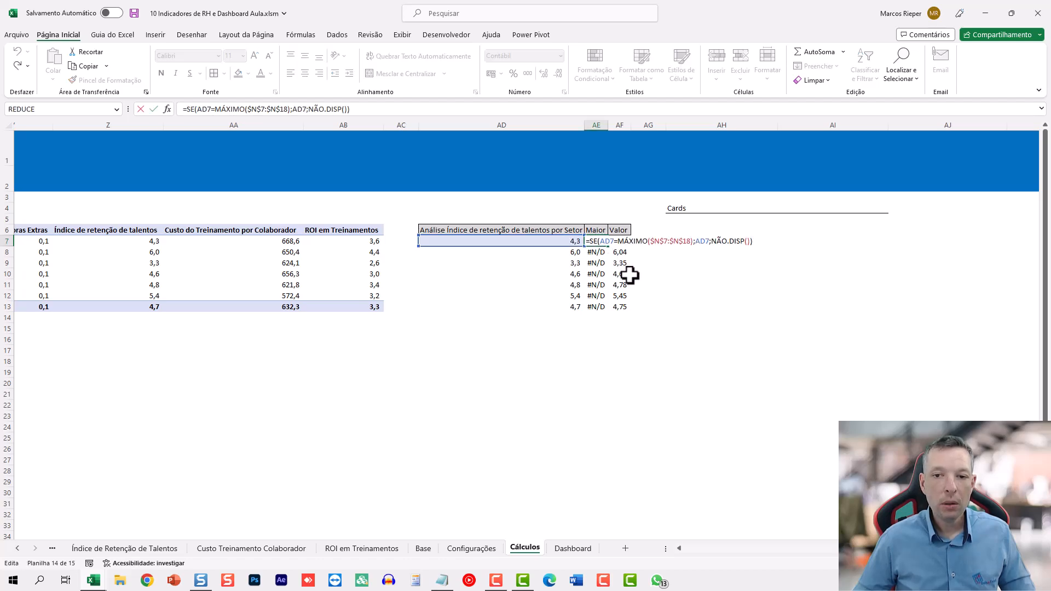
double_click(663, 241)
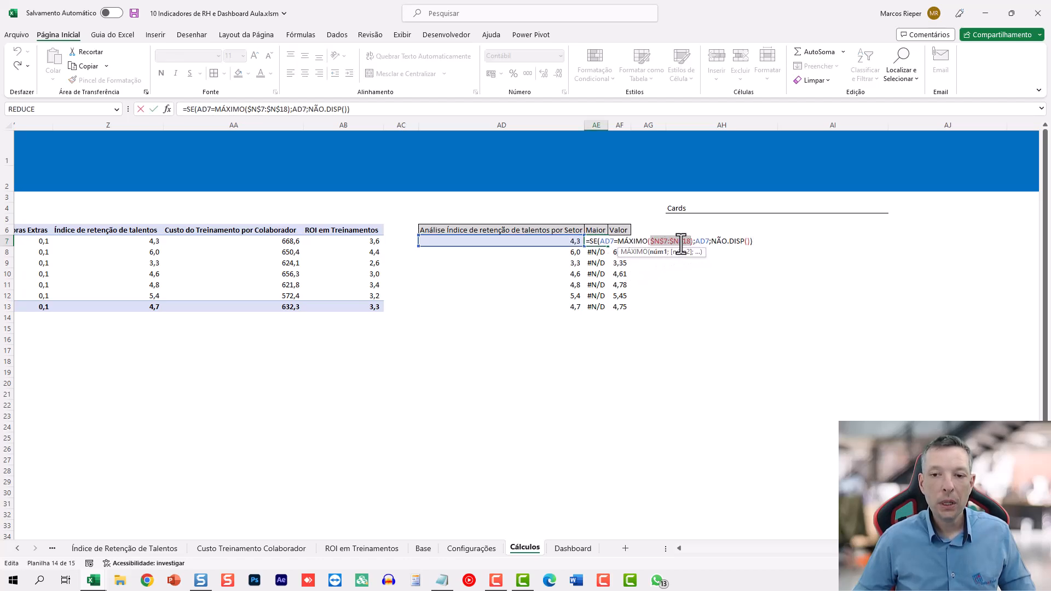
mouse_move(876, 551)
left_mouse_down()
mouse_move(810, 554)
mouse_move(875, 552)
left_mouse_up()
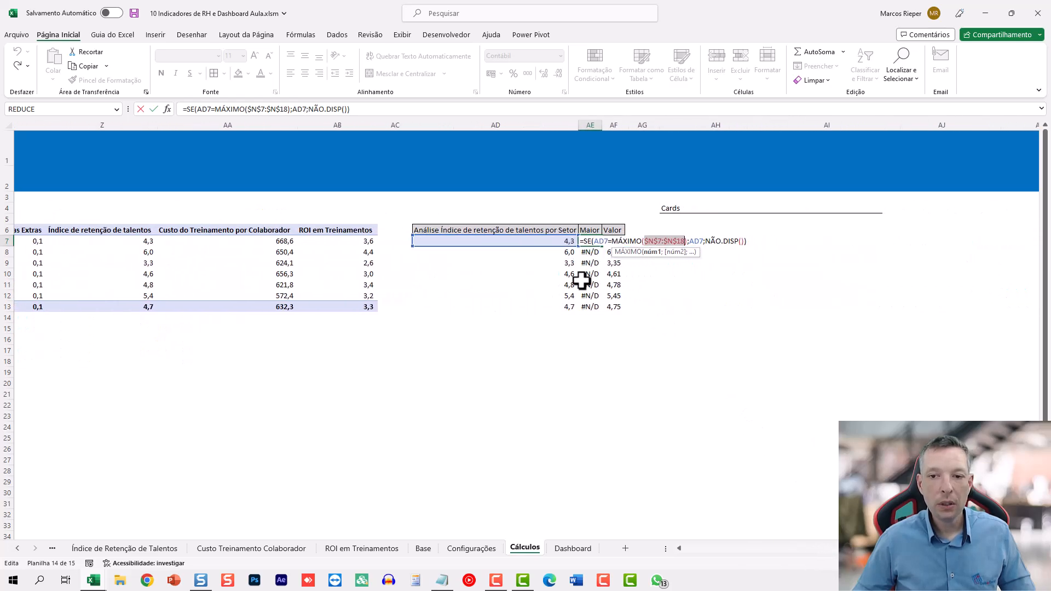
left_click_drag(524, 243, 523, 307)
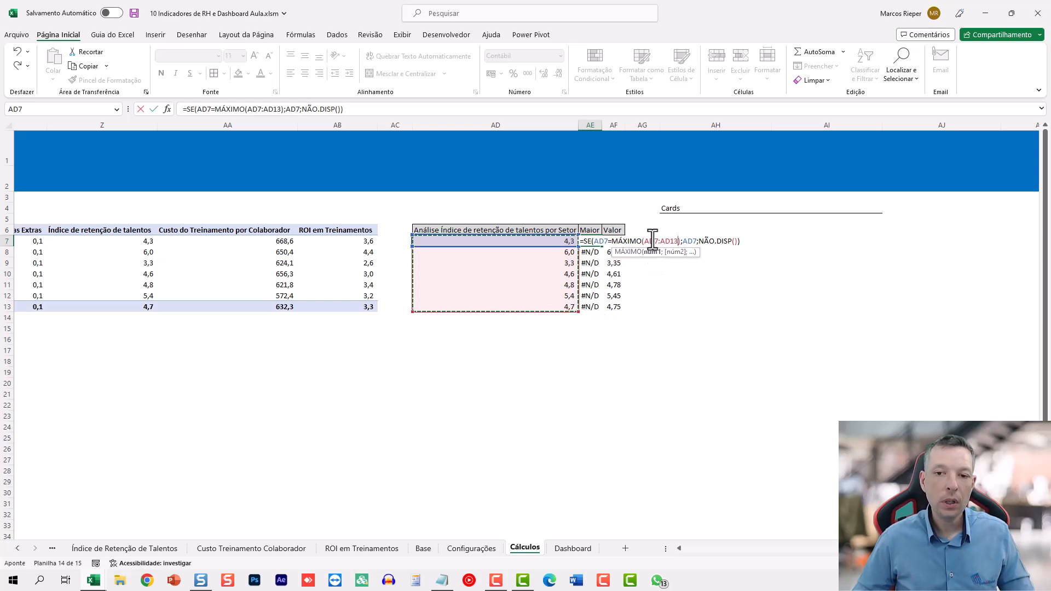
left_click(652, 241)
key("F4")
double_click(675, 241)
key("F4")
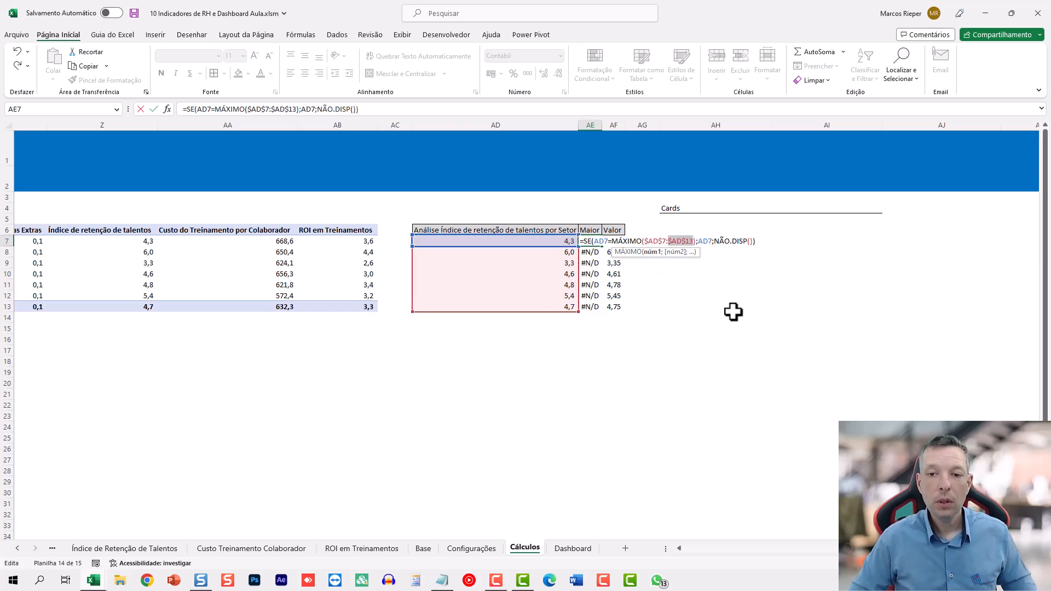
Copy the corrected Maior formula from AE7 down through AE13.
key("Return")
key("Up")
key("ctrl+c")
key("ctrl+shift+Down")
key("ctrl+v")
key("Escape")
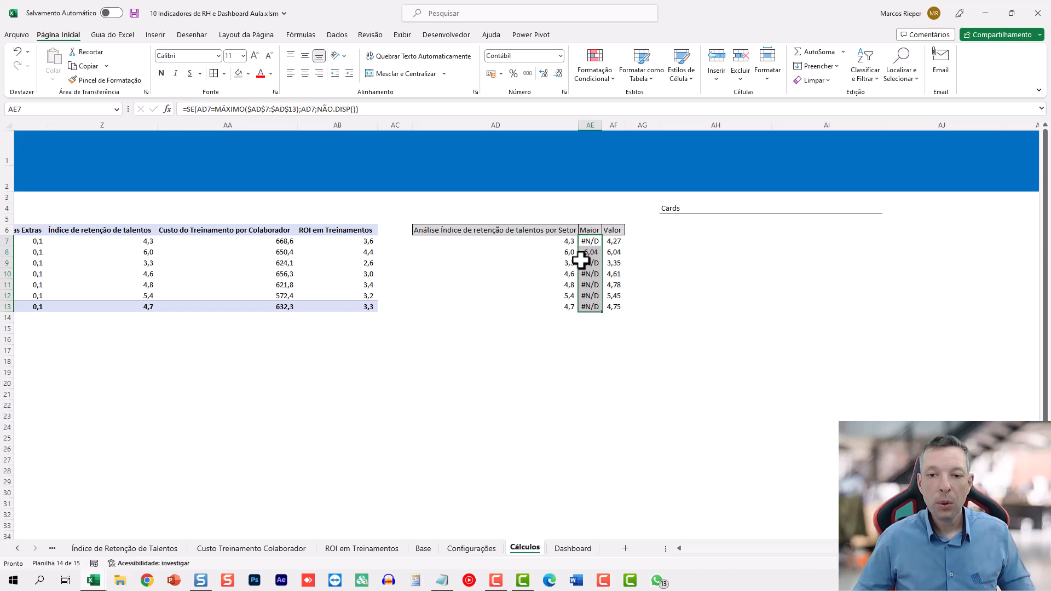
left_click(585, 252)
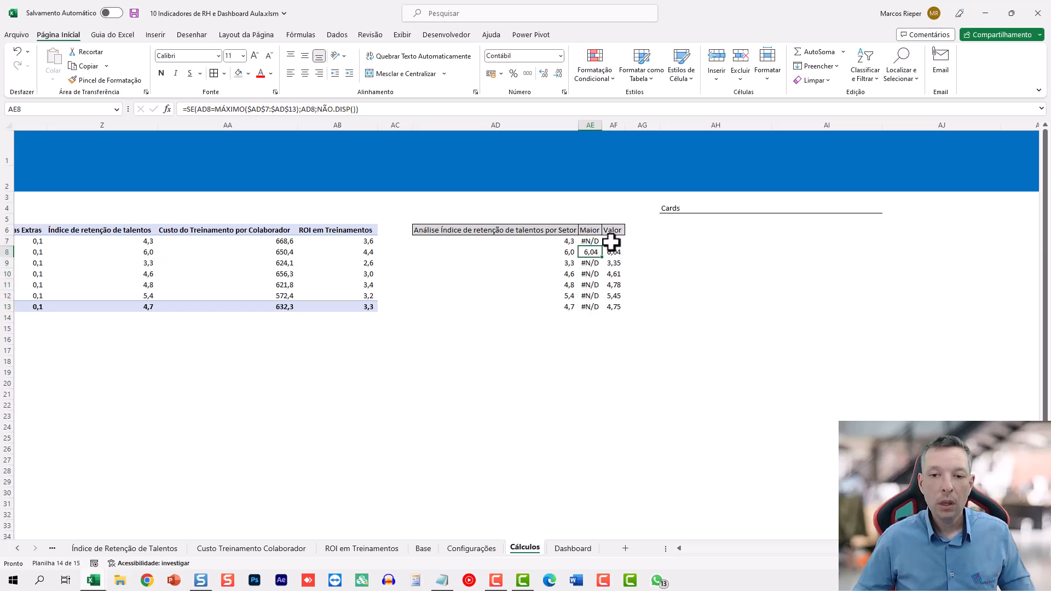
Change the MÁXIMO range in the Valor formula in AF7 to the absolute range $AD$7:$AD$13.
double_click(611, 242)
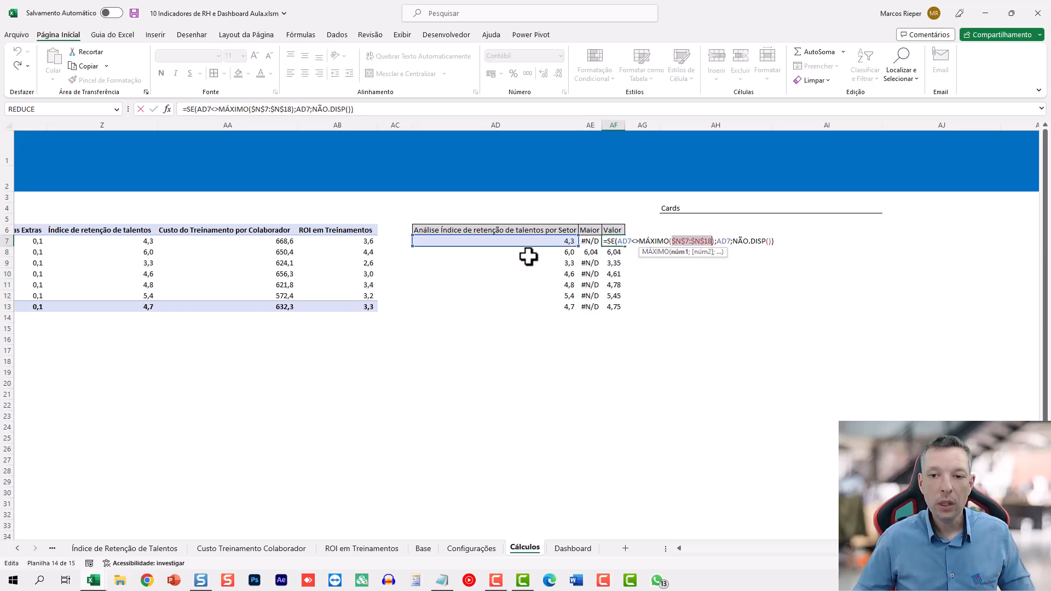
left_click_drag(500, 243, 495, 307)
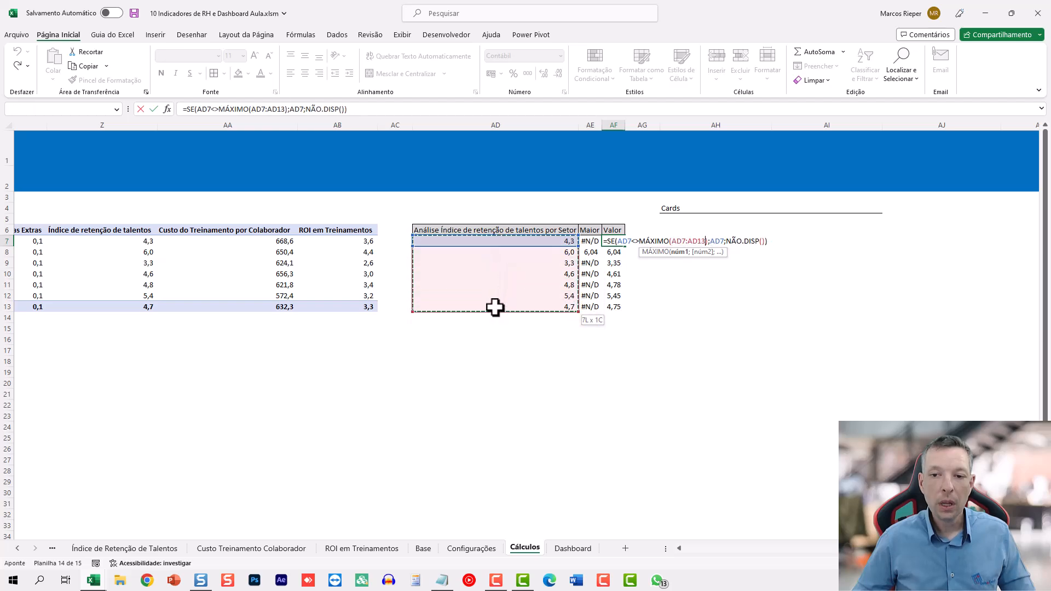
key("F4")
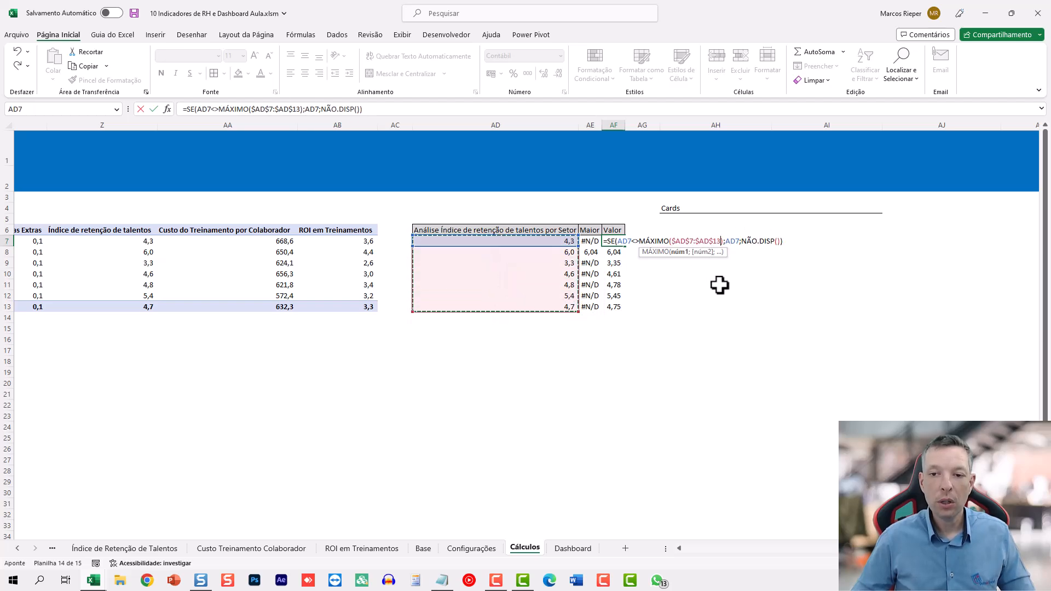
key("Return")
Copy the corrected Valor formula from AF7 down through AF13.
key("Up")
key("ctrl+c")
key("ctrl+shift+Down")
key("ctrl+q")
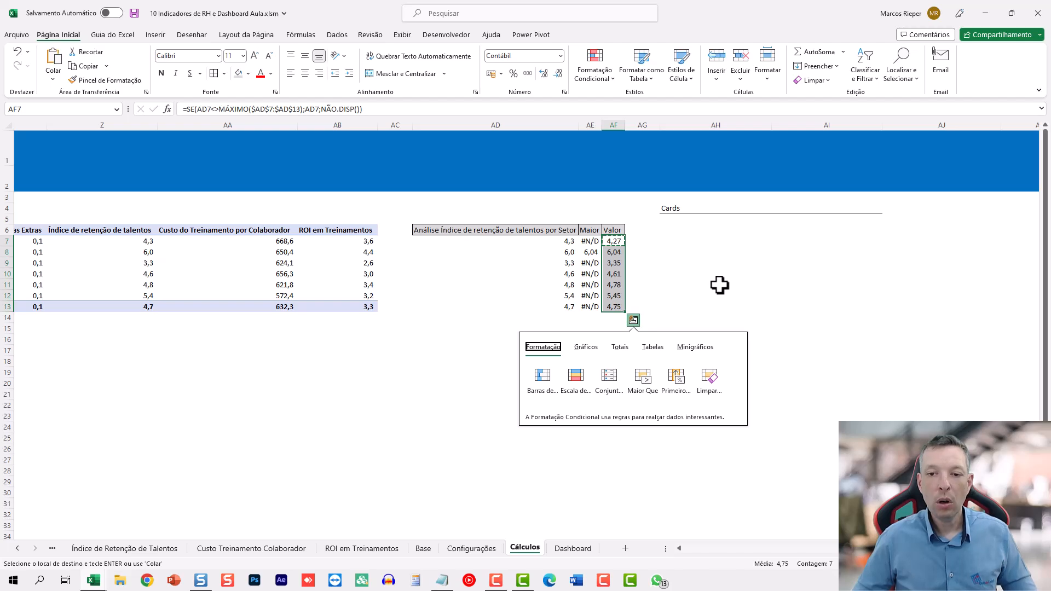
key("Escape")
key("ctrl+v")
left_click(620, 253)
key("Escape")
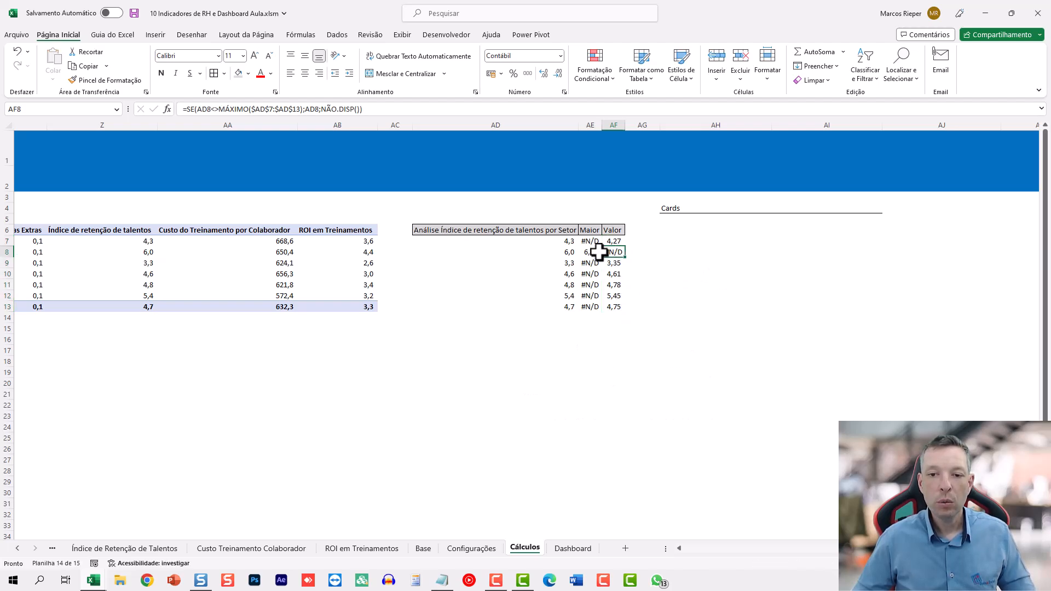
Review the Maior and Valor formulas in AE8 and AF8 without altering them.
left_click(591, 252)
key("F2")
key("Escape")
left_click(615, 253)
key("F2")
key("Escape")
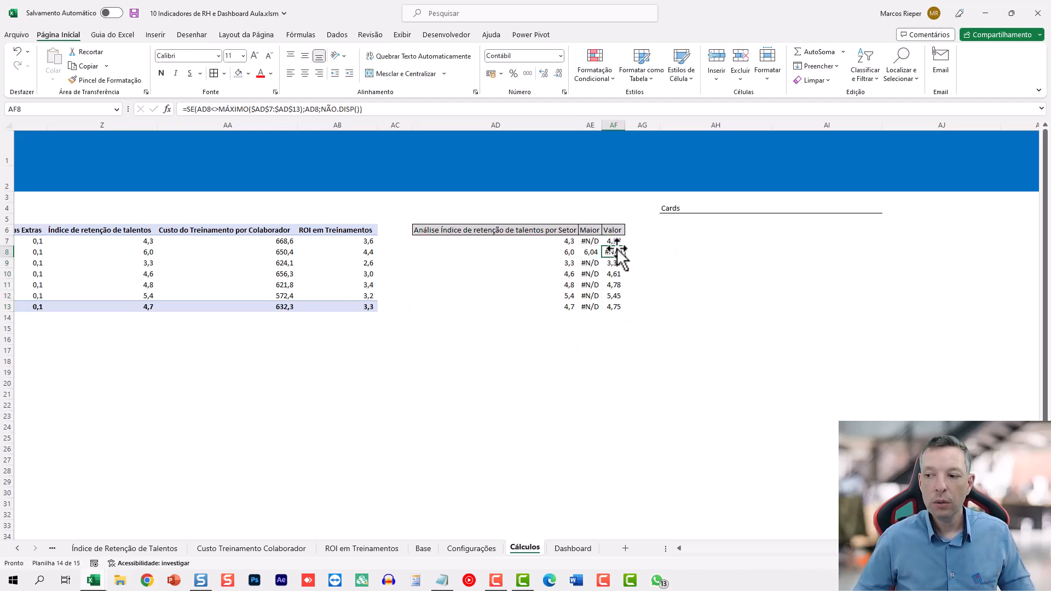
left_click(580, 241)
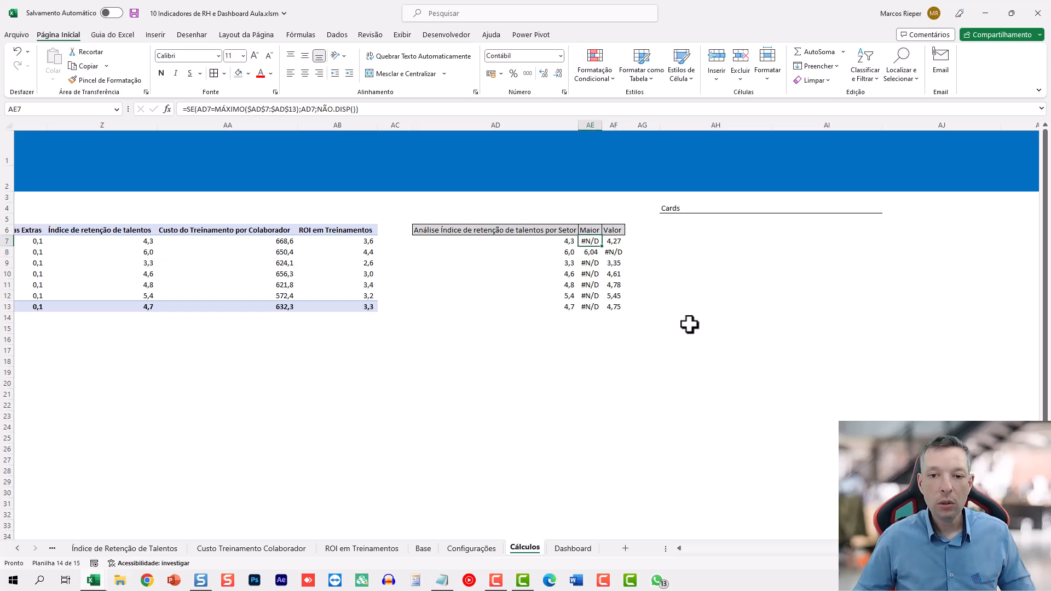
Copy the whole "Análise por setor" pivot table, starting at R6, to AH6 under the Cards heading.
scroll(567, 348, "right", 5)
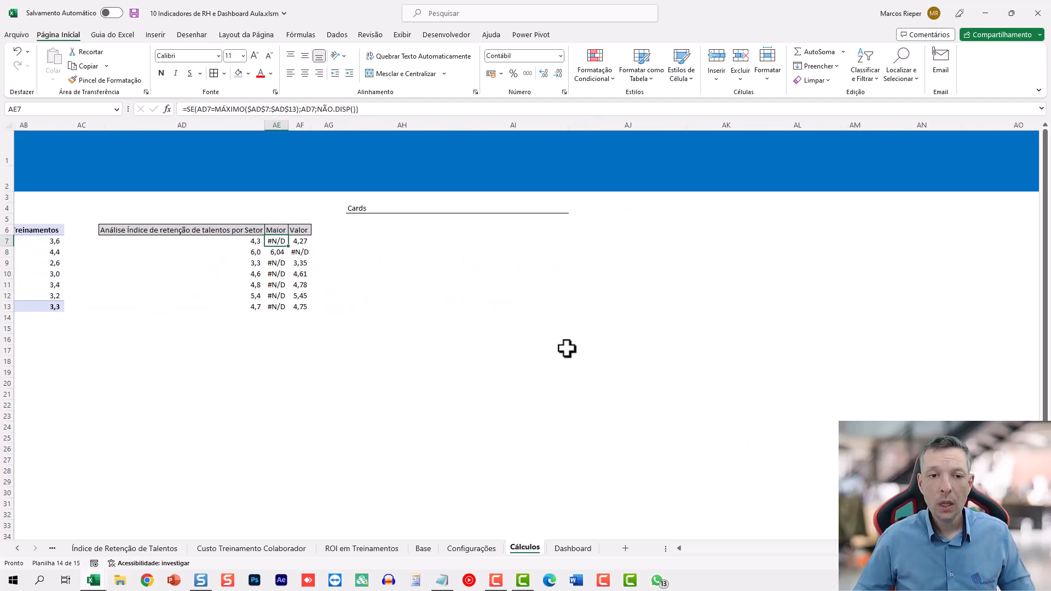
left_click(374, 230)
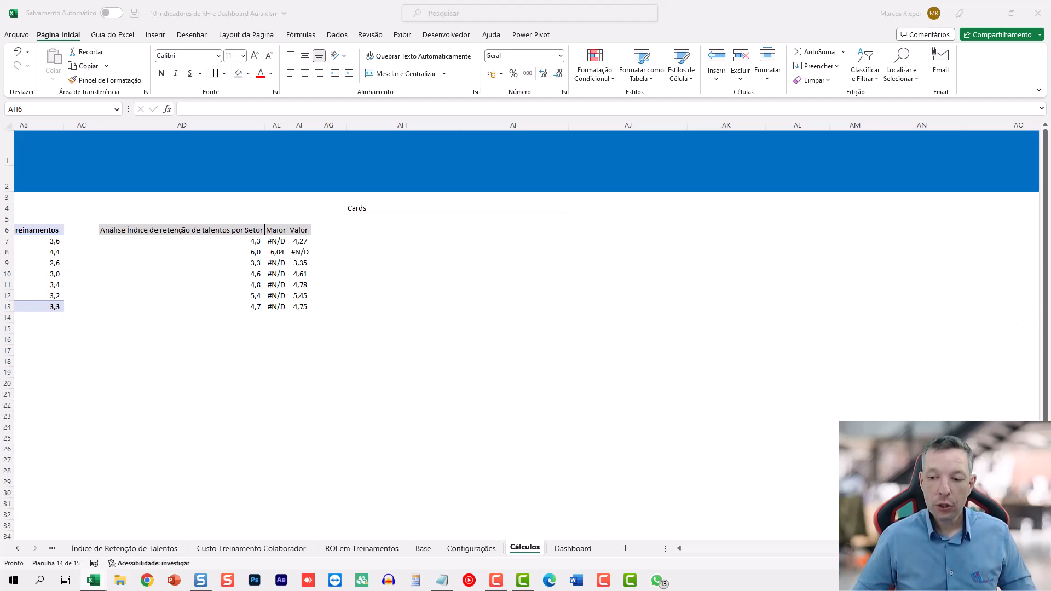
left_click_drag(941, 549, 816, 555)
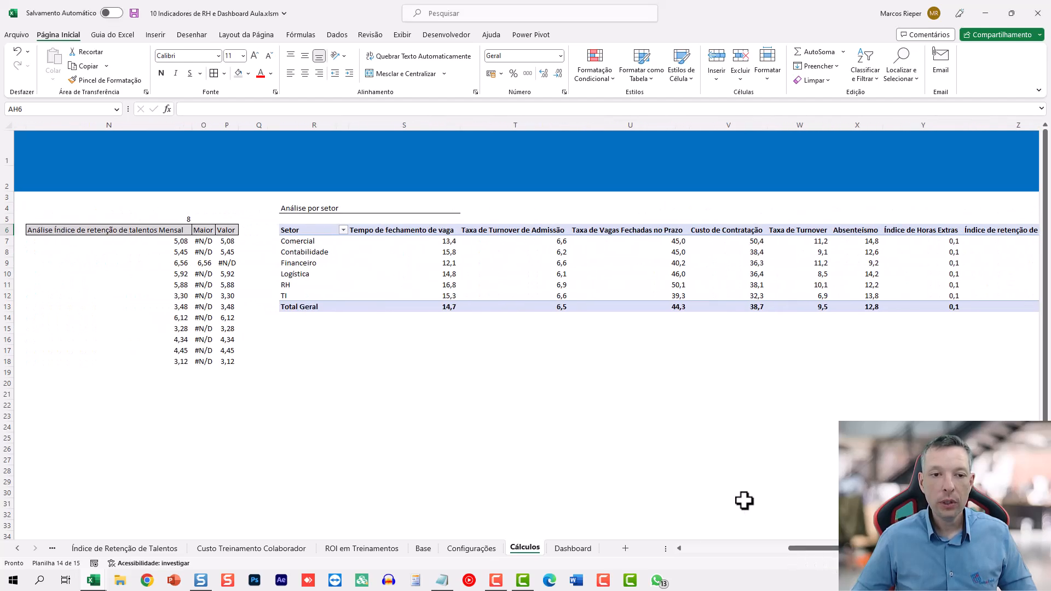
left_click(310, 233)
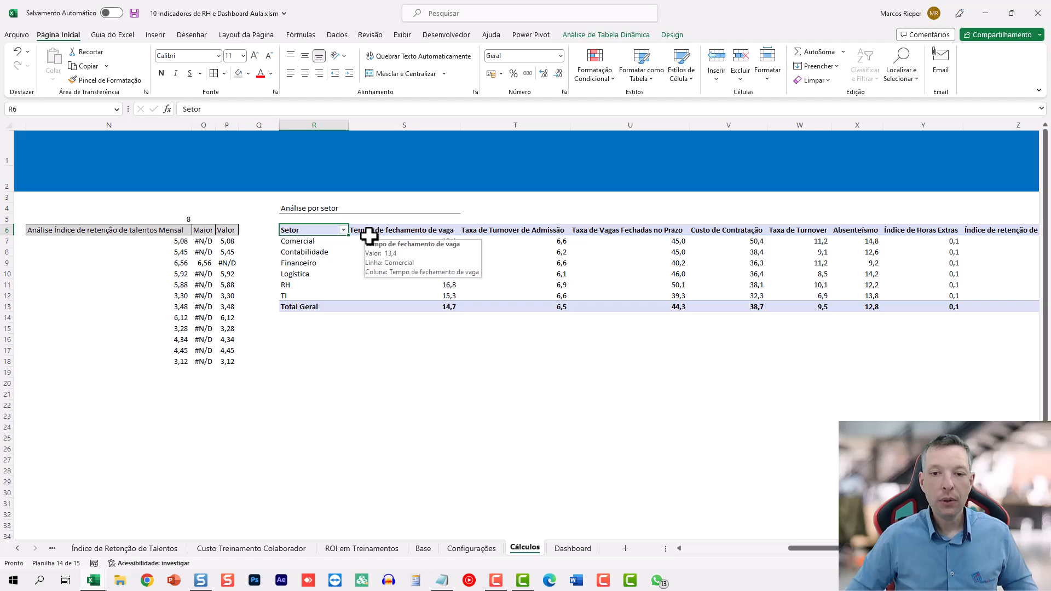
key("ctrl+shift+Right")
key("ctrl+shift+Down")
key("ctrl+c")
scroll(467, 245, "right", 5)
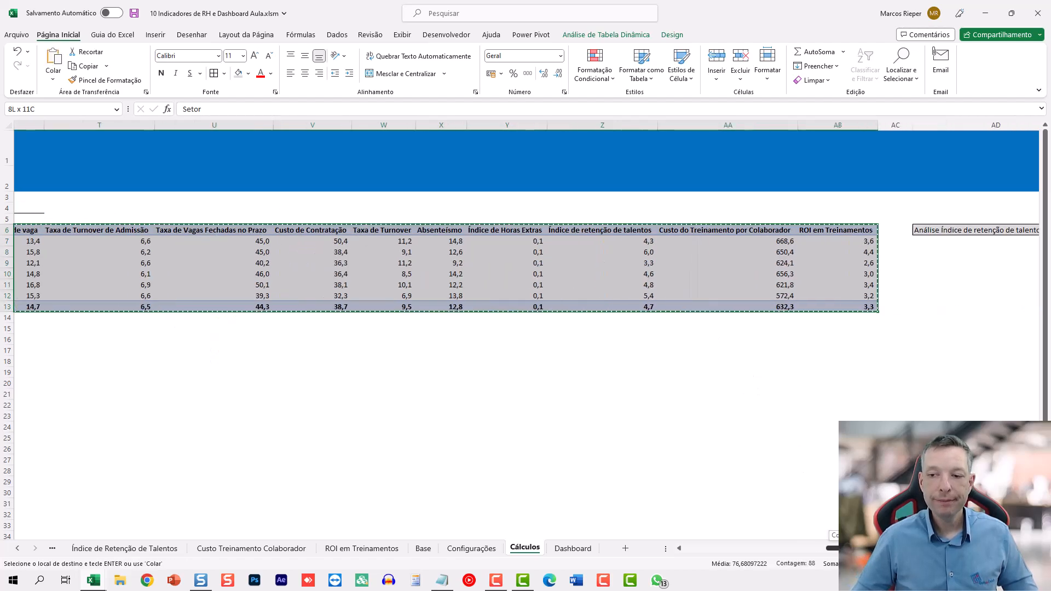
left_click(450, 231)
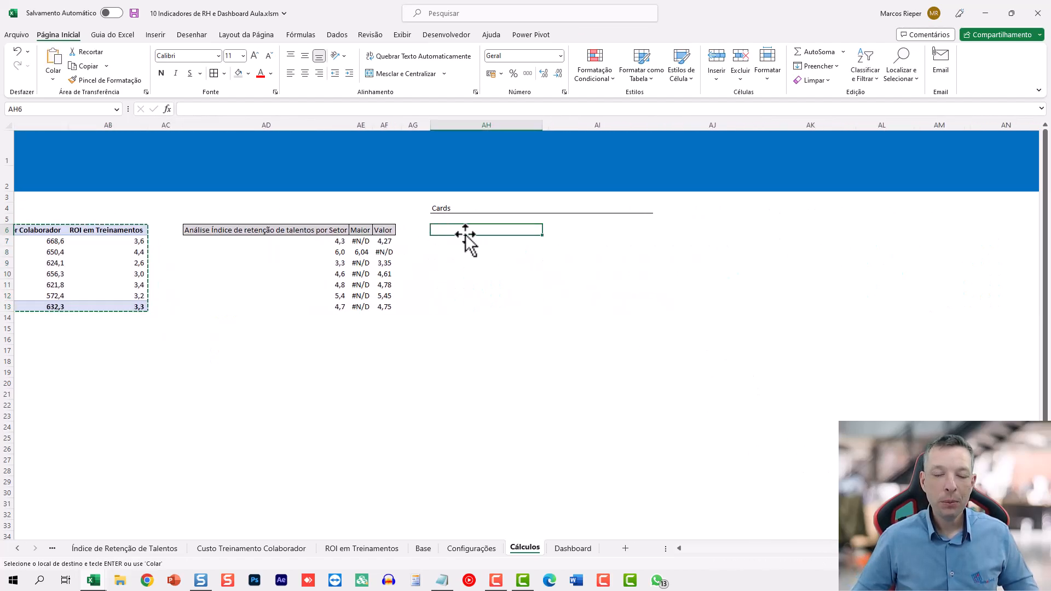
key("ctrl+v")
Remove the Setor field from the rows of the Cards pivot table, using its field list, and hide the list again.
scroll(455, 335, "right", 3)
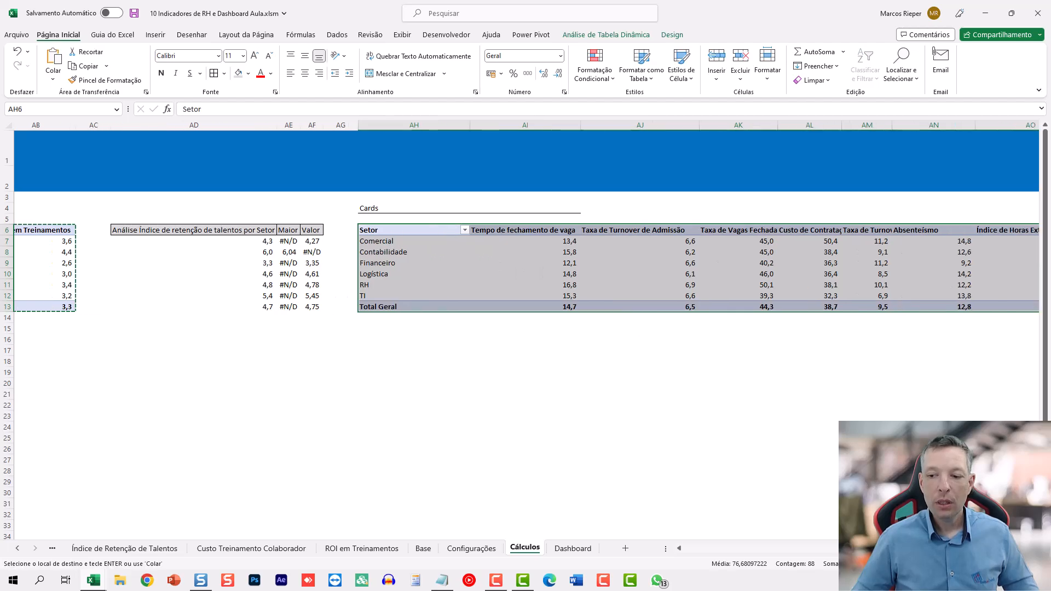
right_click(329, 246)
left_click(348, 243)
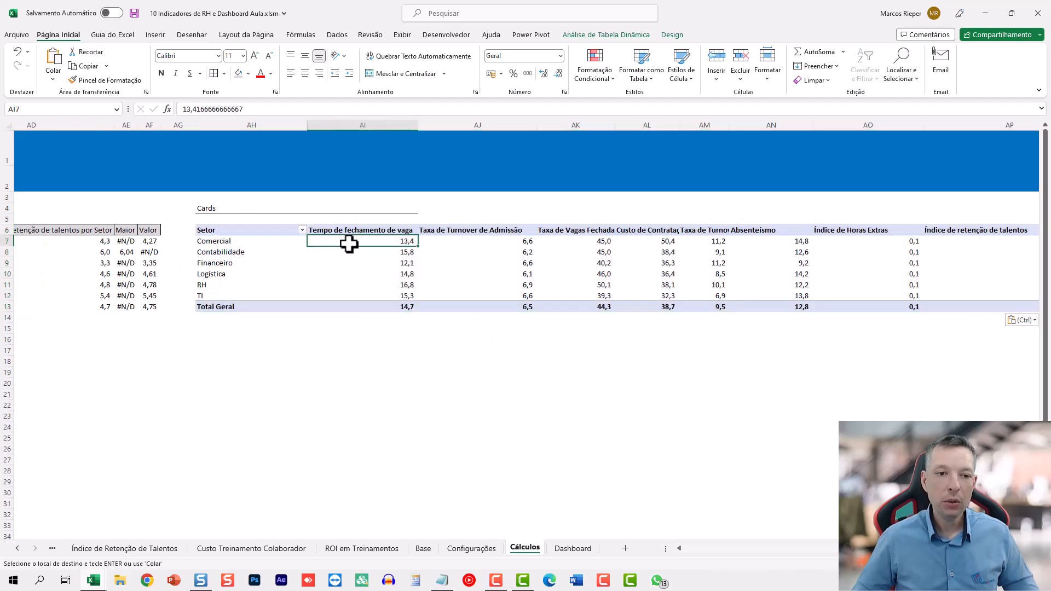
right_click(347, 239)
left_click(407, 442)
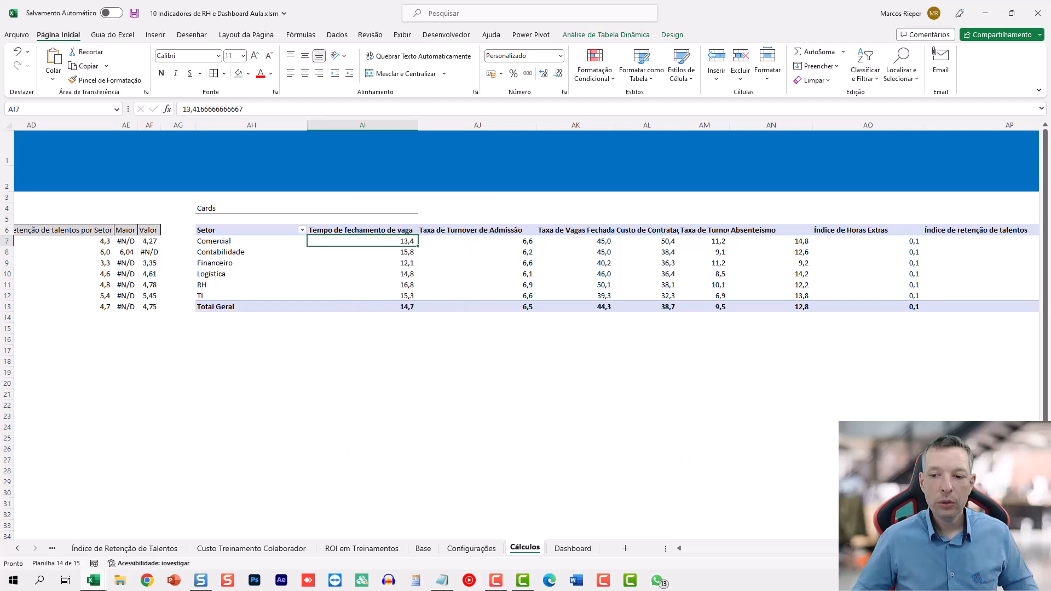
left_click_drag(725, 468, 733, 298)
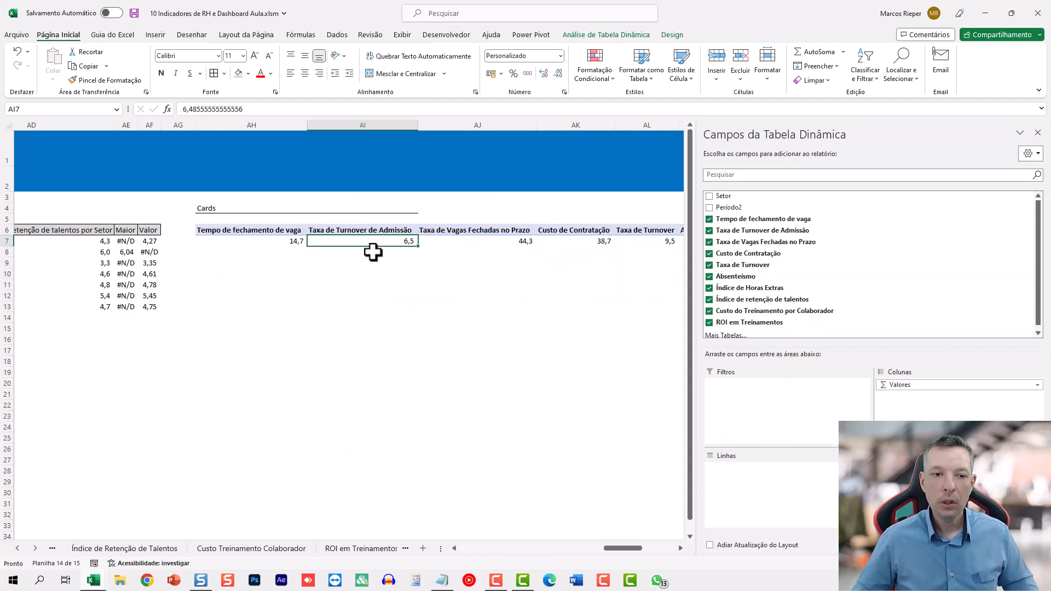
left_click(1037, 133)
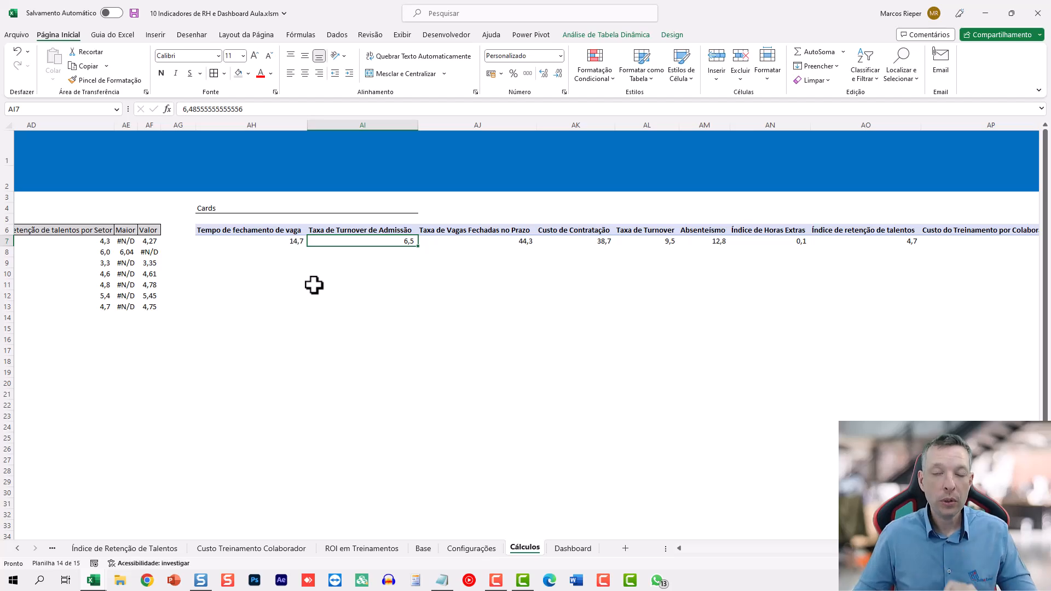
Look over the indicator columns of the Cards pivot table and the Dashboard sheet's indicator header, and return to the Cálculos sheet.
scroll(525, 334, "right", 3)
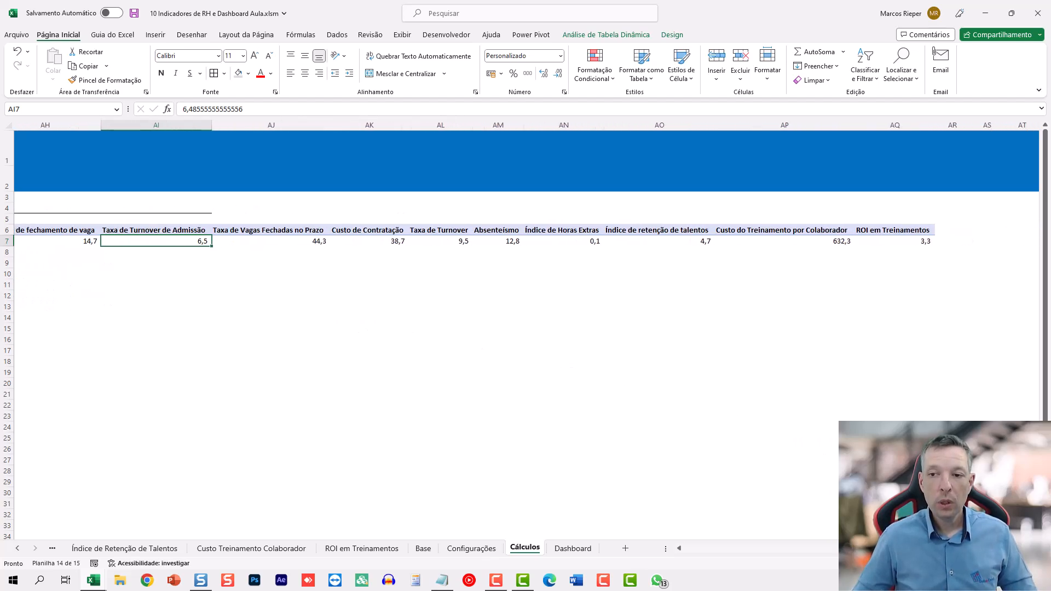
scroll(525, 334, "left", 6)
mouse_move(931, 550)
left_mouse_down()
mouse_move(798, 549)
mouse_move(950, 549)
left_mouse_up()
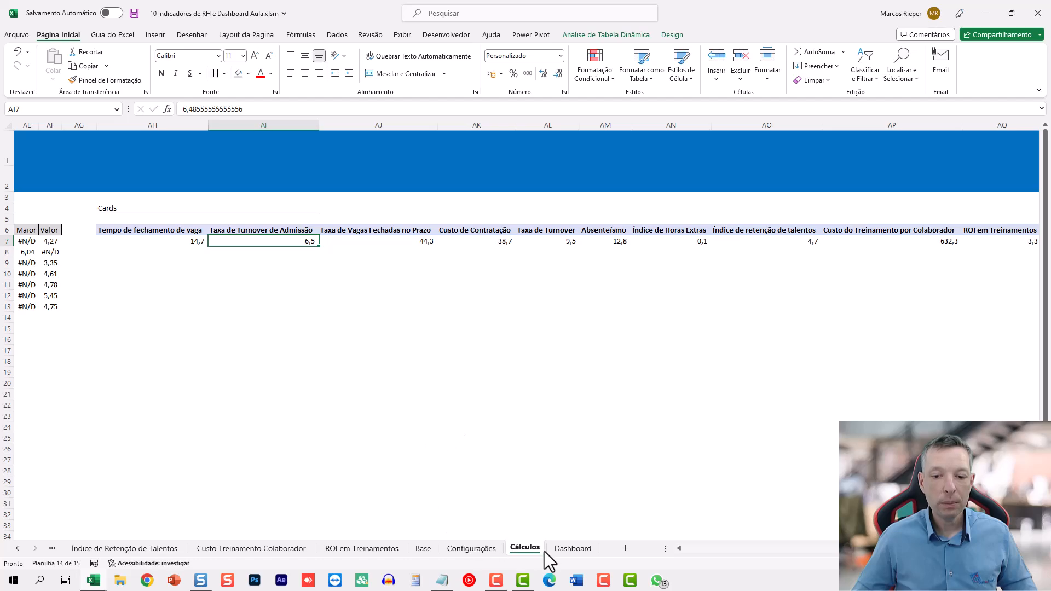
left_click(563, 549)
left_click(183, 257)
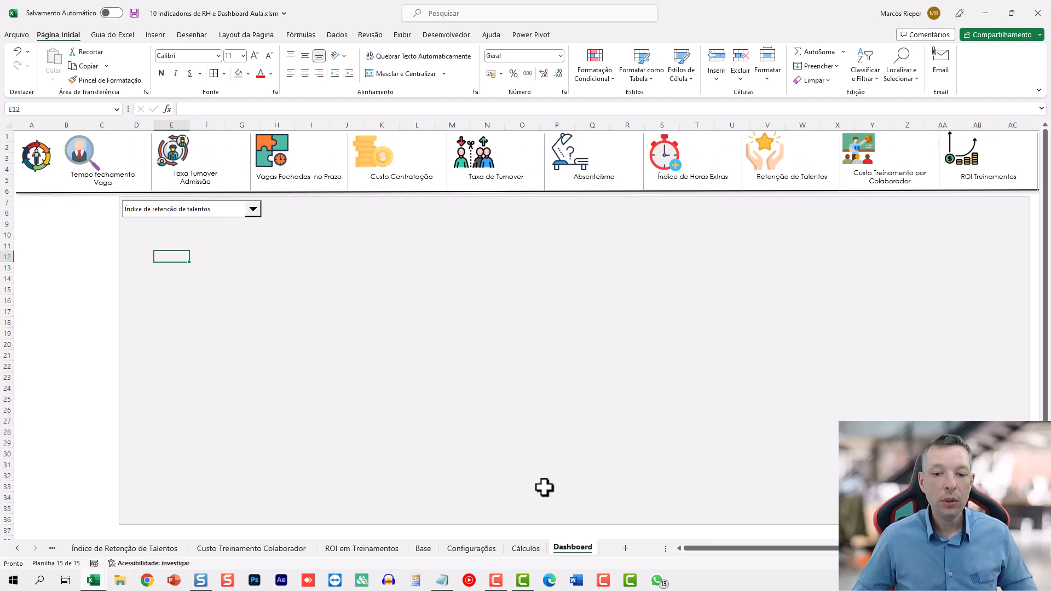
left_click(524, 549)
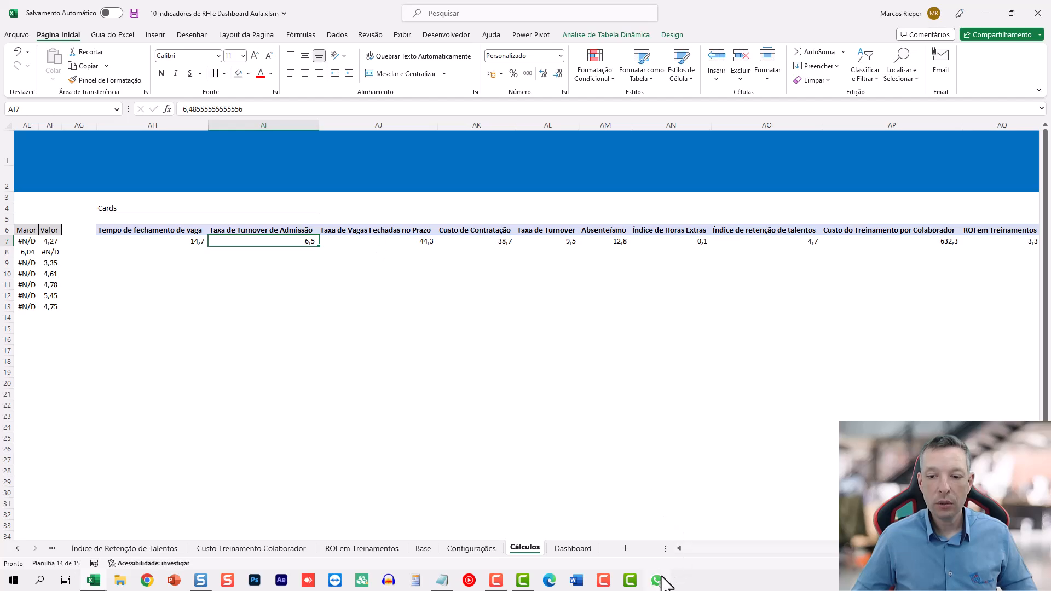
Insert an empty text box on the Dashboard sheet, below the indicator drop-down list, and enlarge it.
left_click(572, 549)
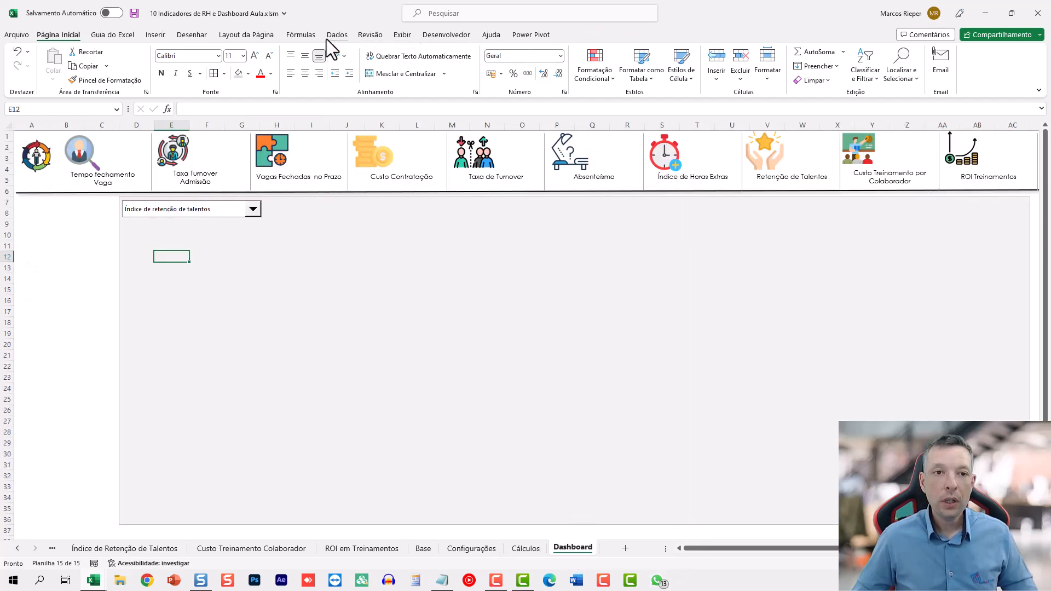
left_click(155, 35)
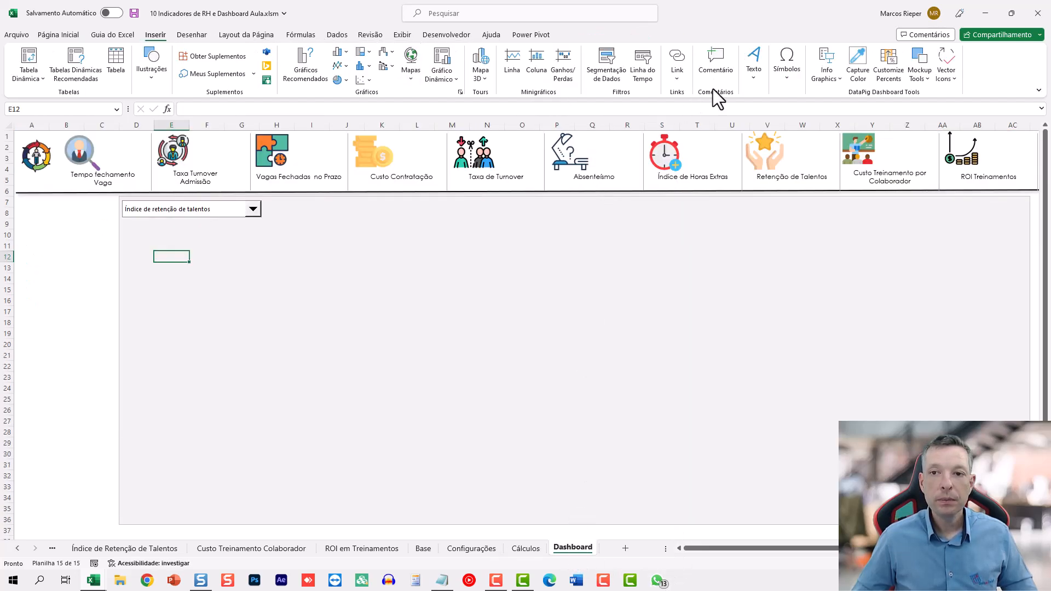
left_click(754, 76)
left_click(753, 112)
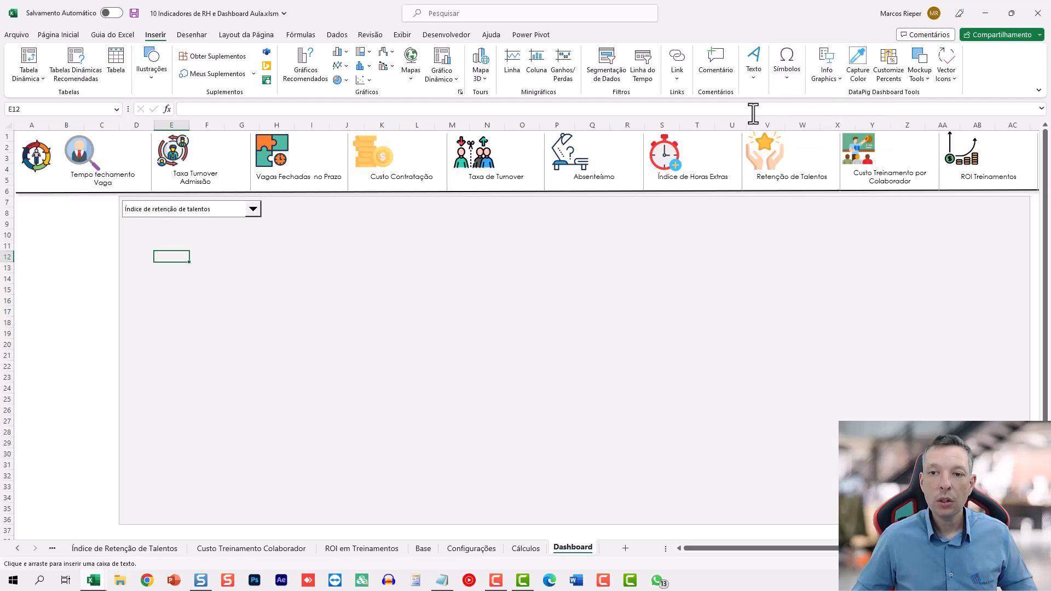
left_click(215, 256)
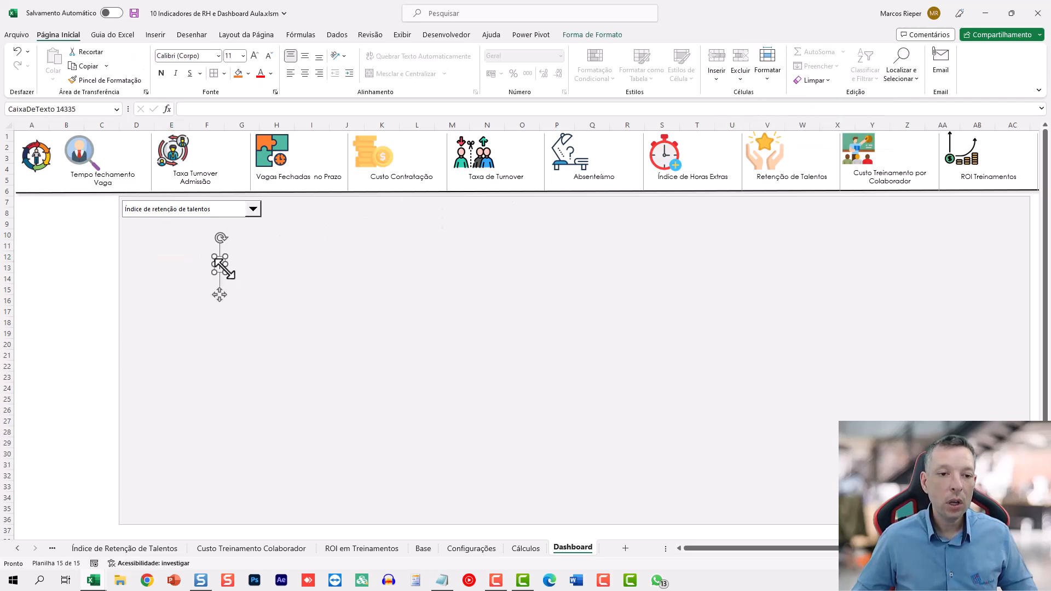
left_click_drag(225, 271, 136, 316)
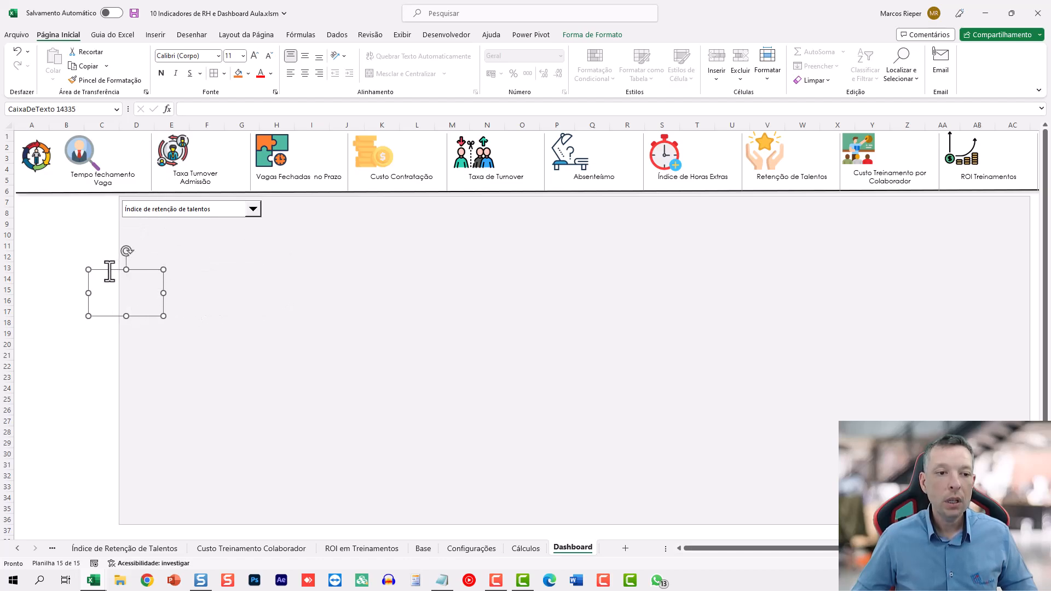
Link the new text box to the Tempo de fechamento de vaga value with the formula =Cálculos!AH7.
left_click(188, 110)
type("=")
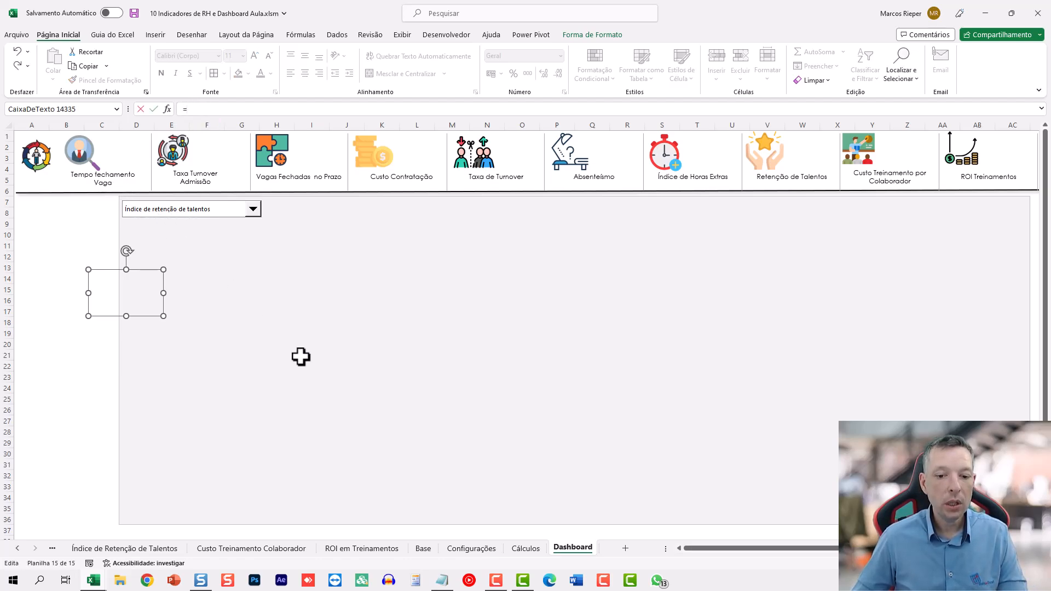
left_click(525, 548)
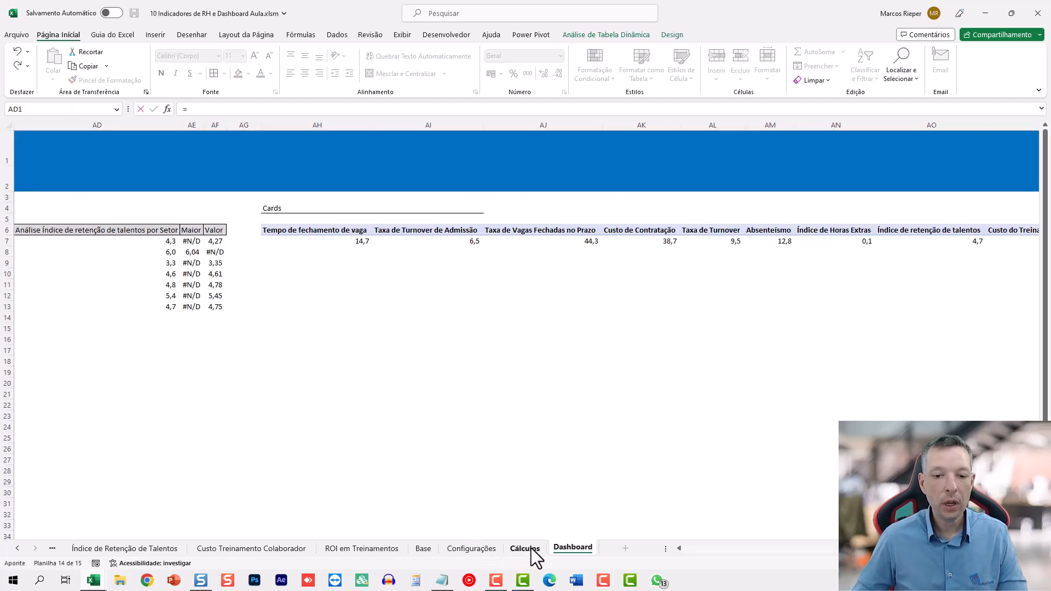
left_click(306, 241)
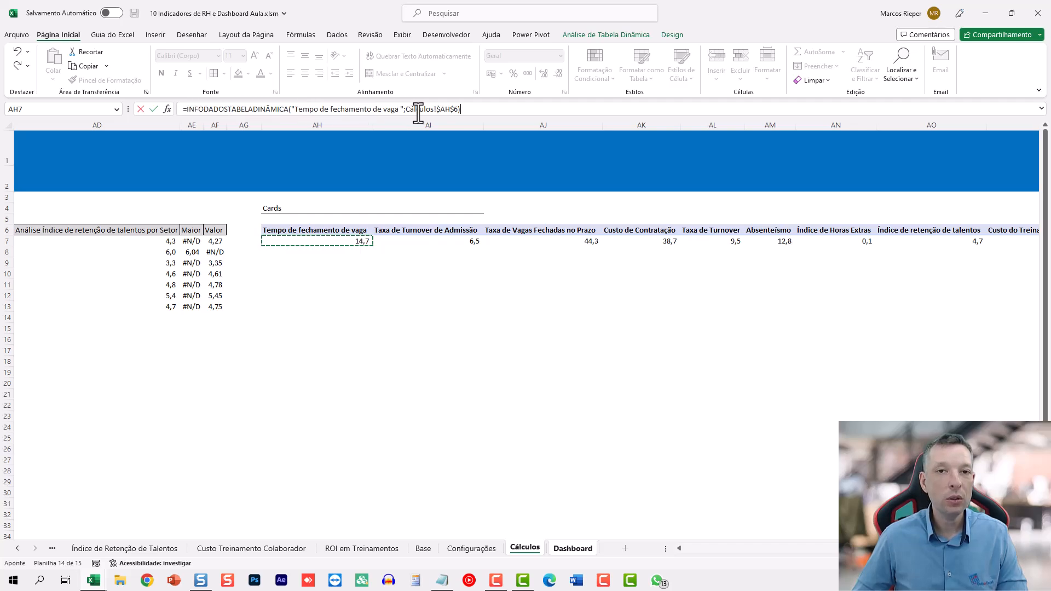
left_click(332, 252)
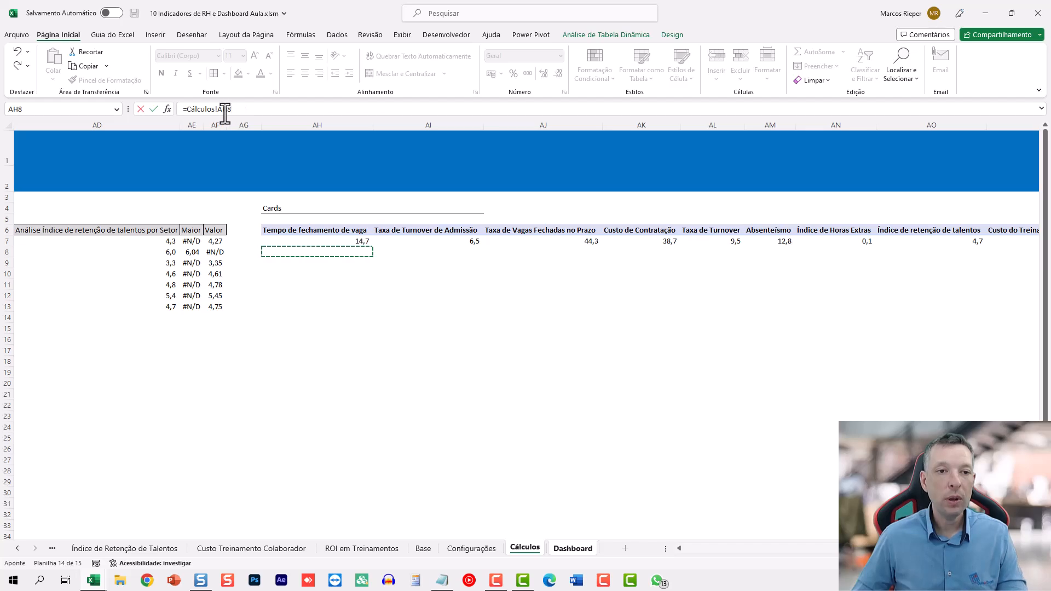
left_click(241, 110)
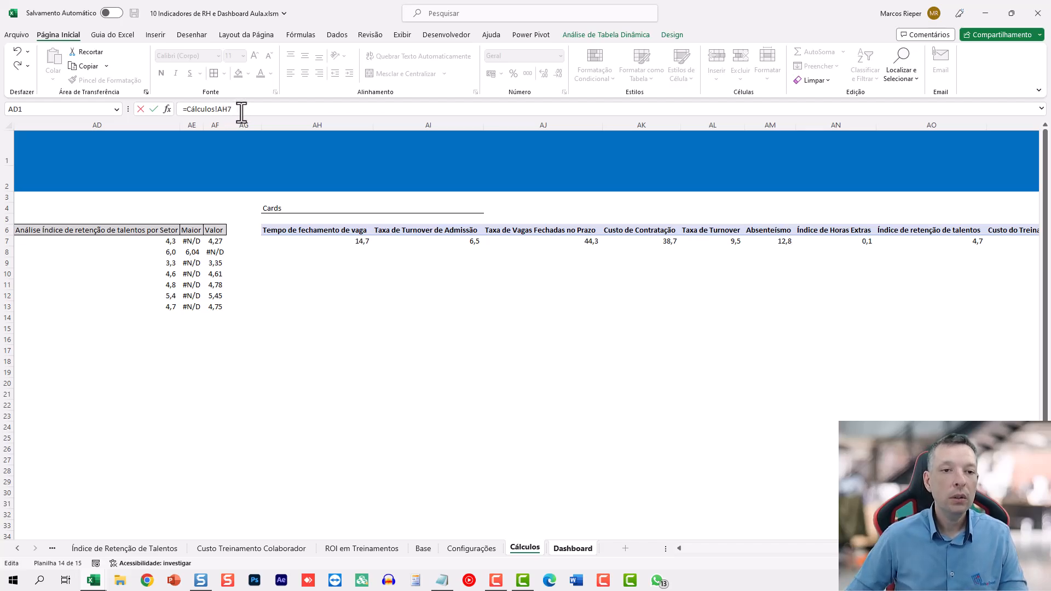
key("Return")
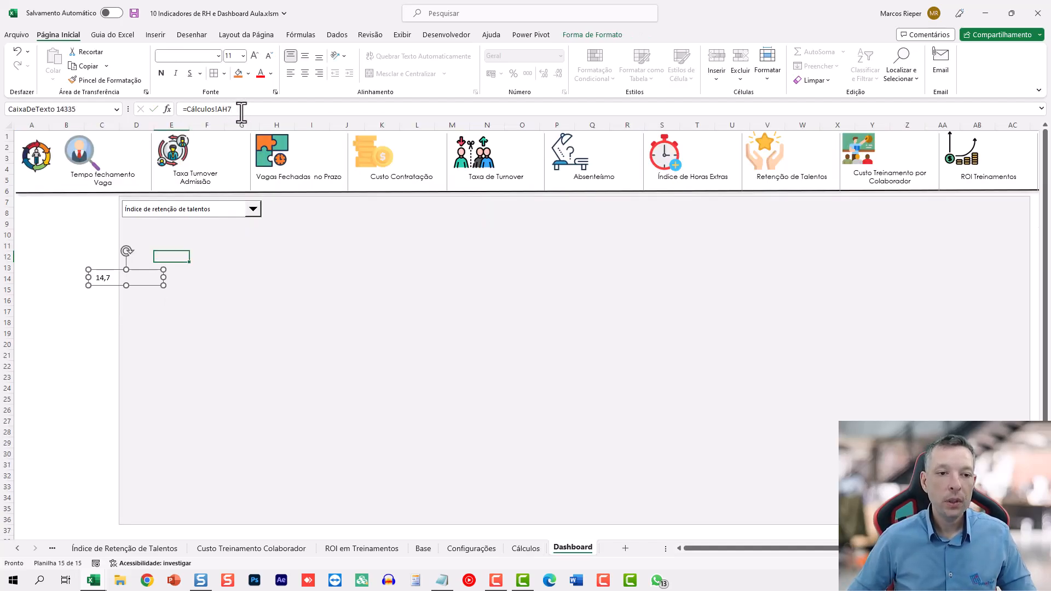
Shrink the linked text box, move it beside the Tempo fechamento Vaga icon and set its font to Century Gothic.
left_click_drag(163, 278, 125, 153)
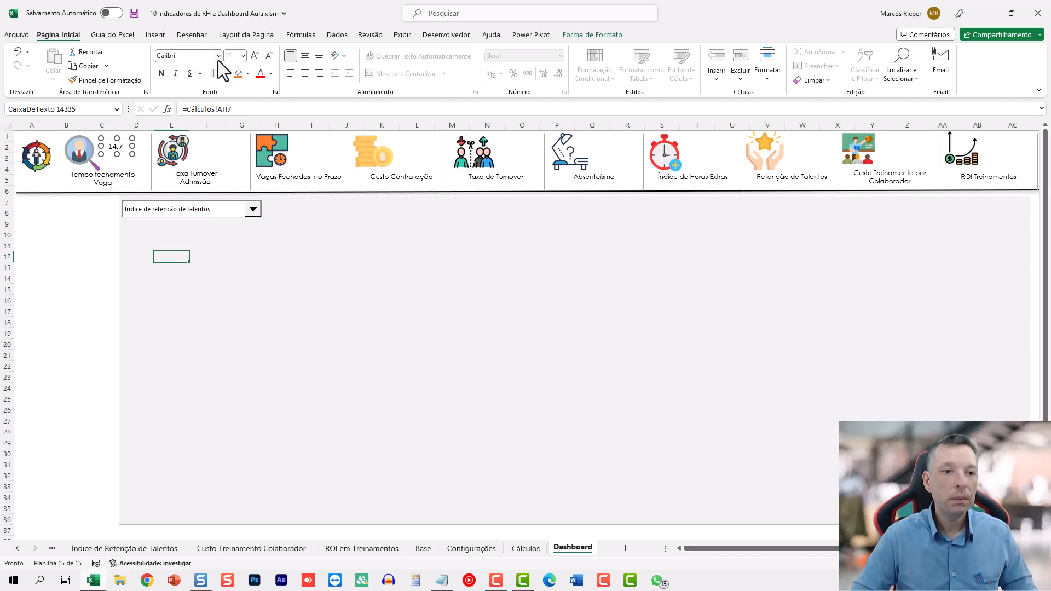
left_click(82, 277)
left_click(113, 146)
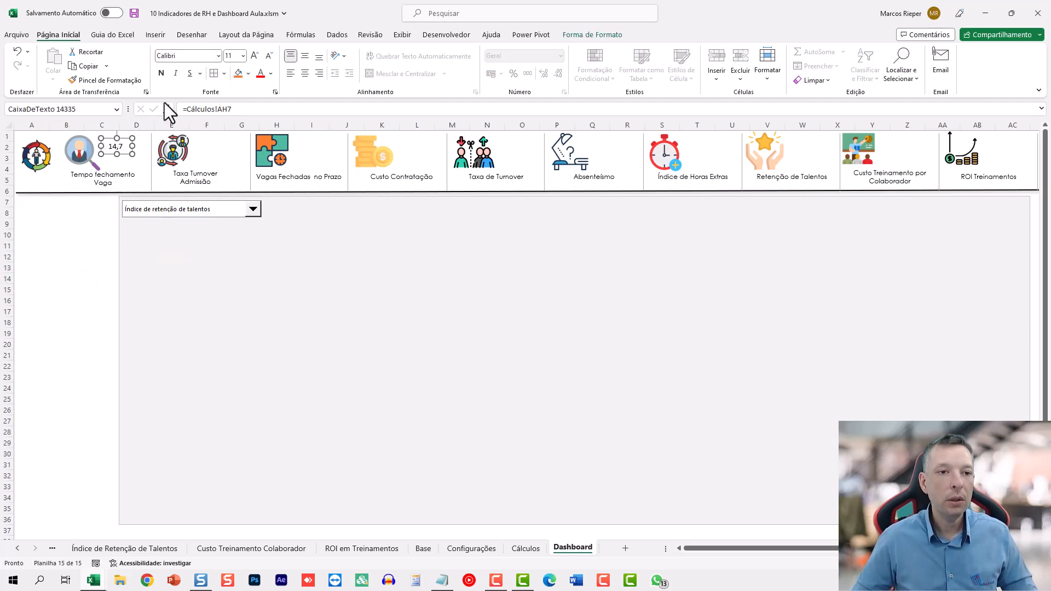
left_click(187, 58)
type("Century Gothic")
key("Return")
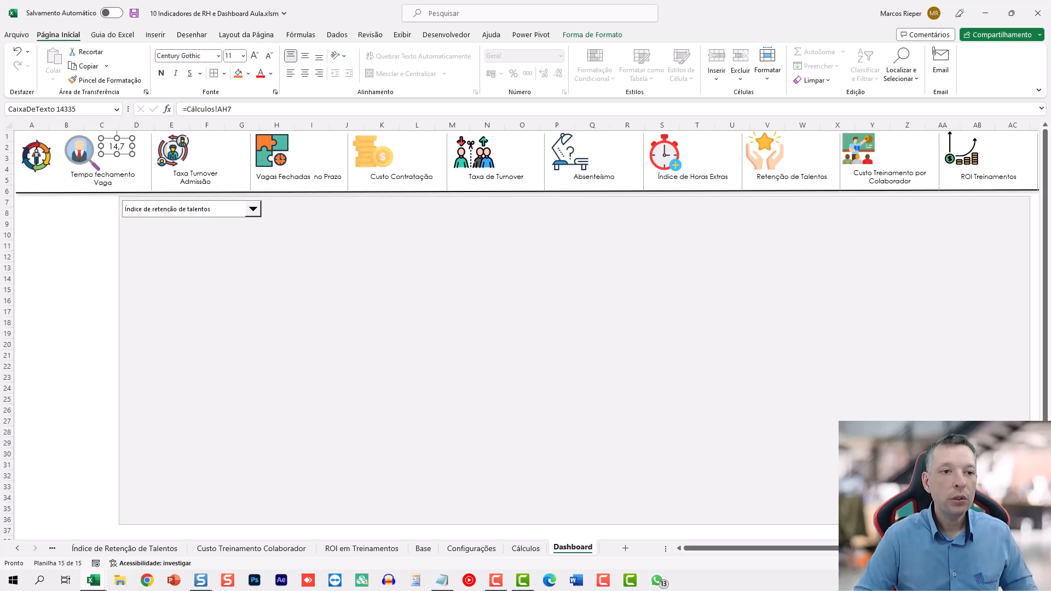
Widen the Tempo fechamento Vaga value box, set its font size to 18 and nudge it down slightly within the card.
left_click_drag(133, 153, 144, 154)
left_click(255, 56)
left_click(255, 56)
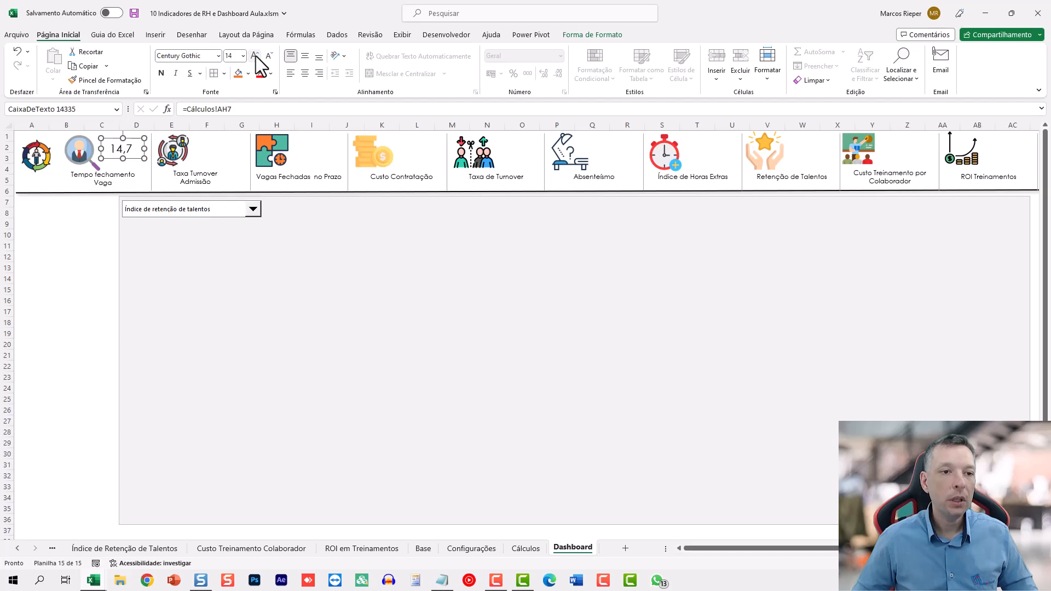
left_click(255, 55)
left_click(255, 56)
left_click(255, 56)
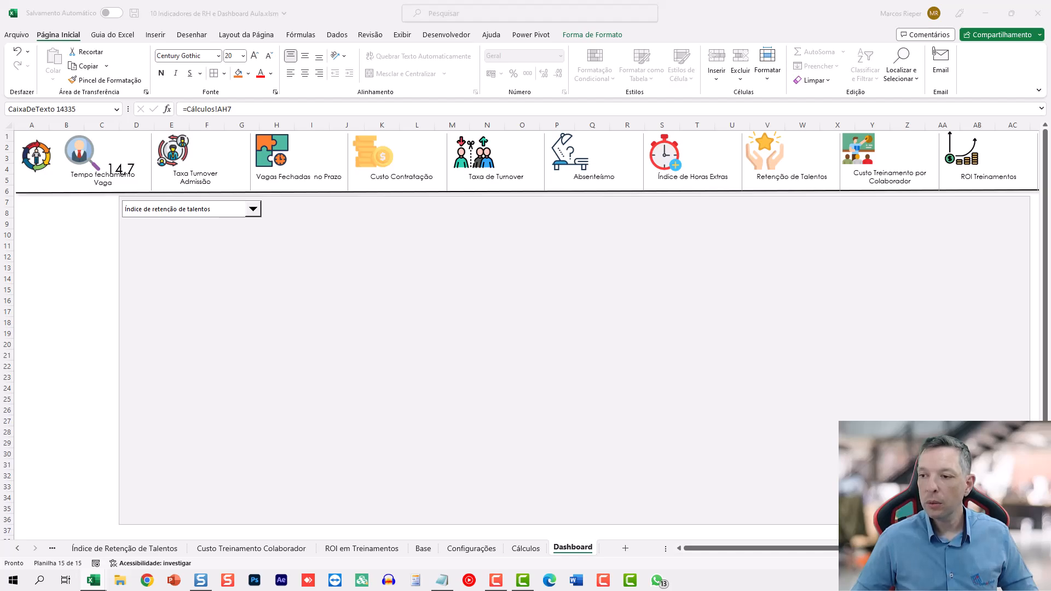
left_click(121, 167)
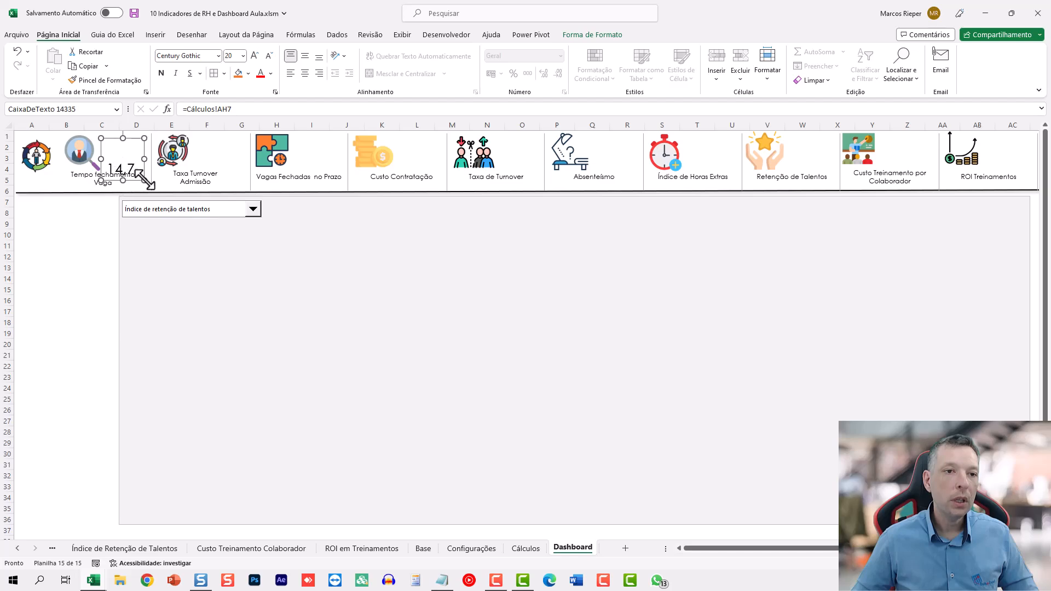
type("18")
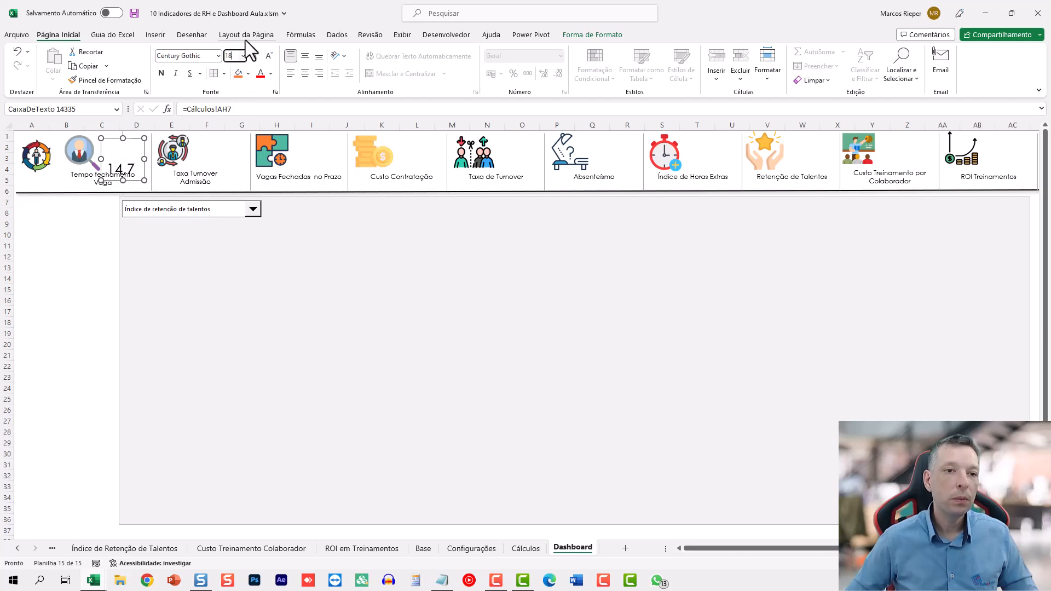
key("Return")
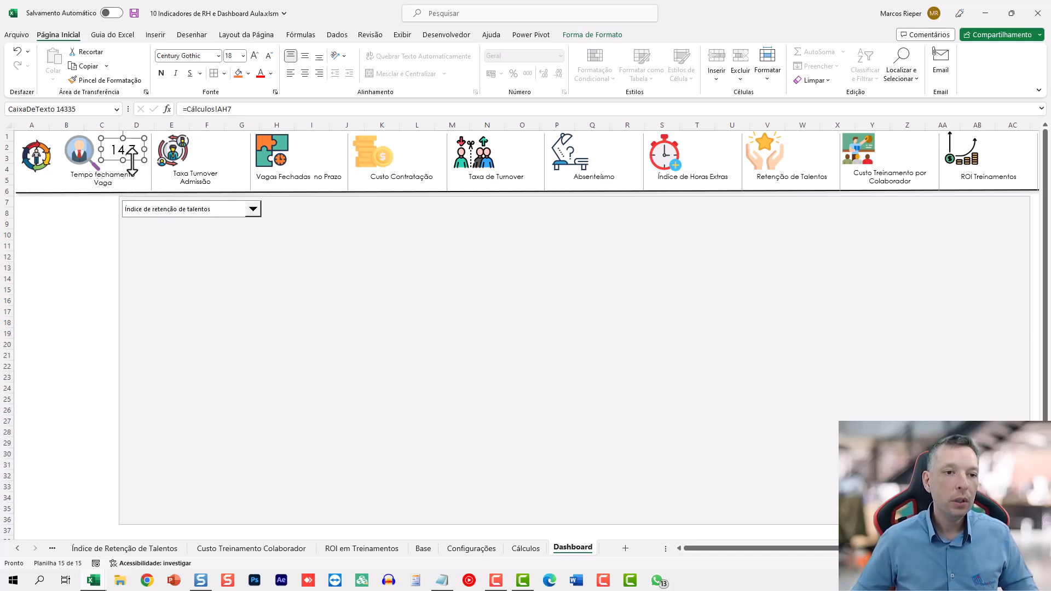
left_click_drag(133, 162, 133, 164)
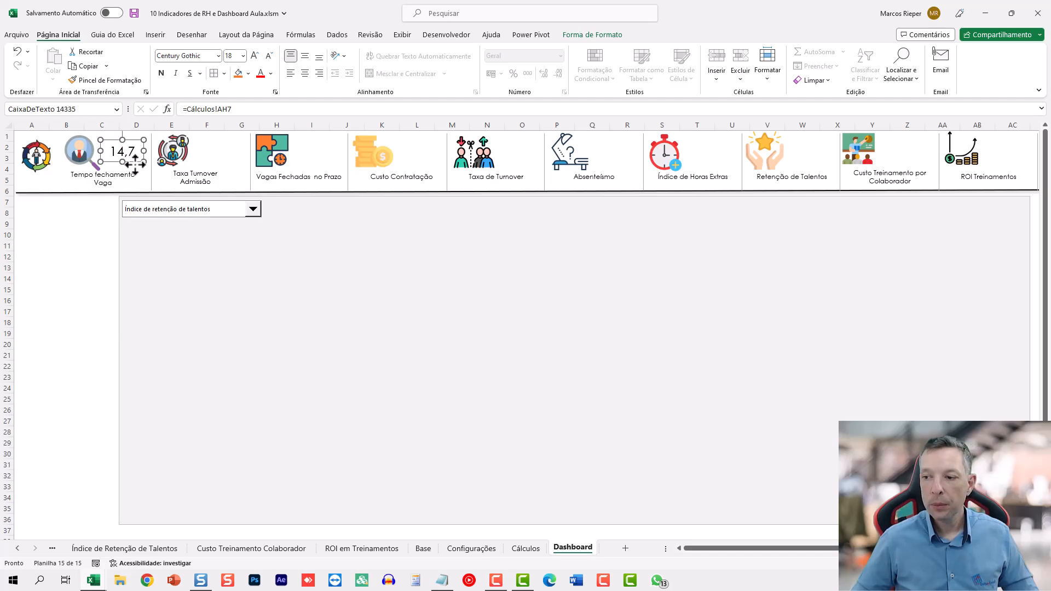
Apply the comma (thousands separator) number style to the card values in AH7:AQ7 on the Cálculos sheet.
left_click(524, 548)
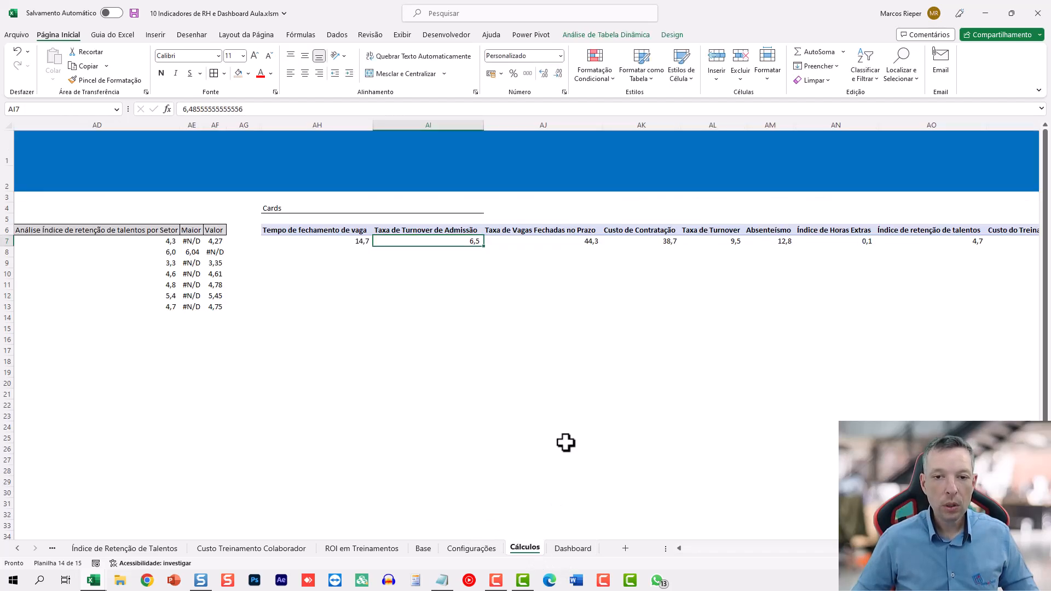
left_click_drag(354, 242, 990, 238)
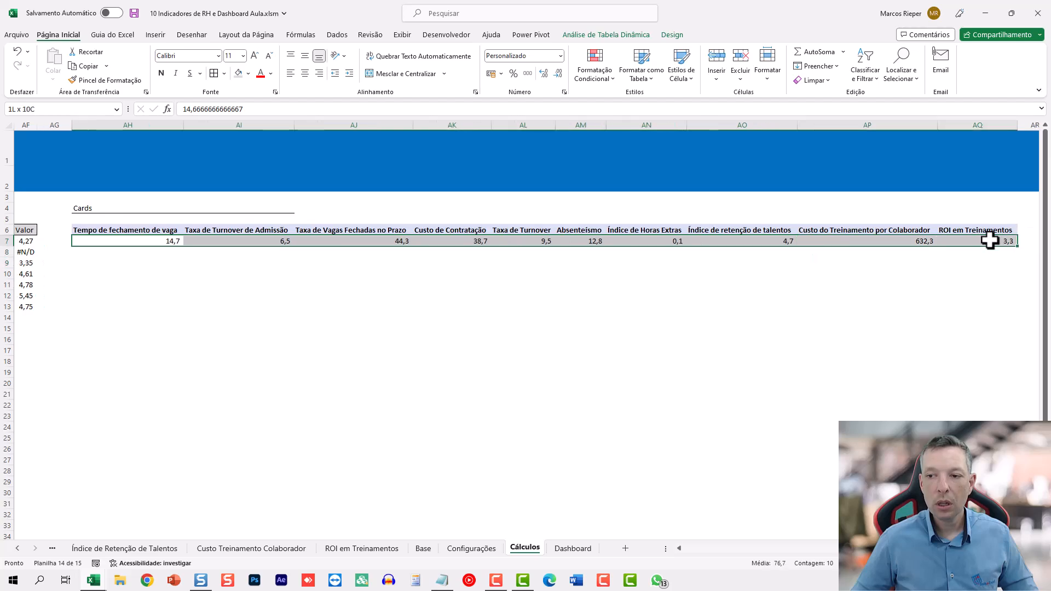
left_click(529, 73)
Widen the Tempo fechamento Vaga value box on the Dashboard sheet so the two-decimal number fits.
left_click(569, 548)
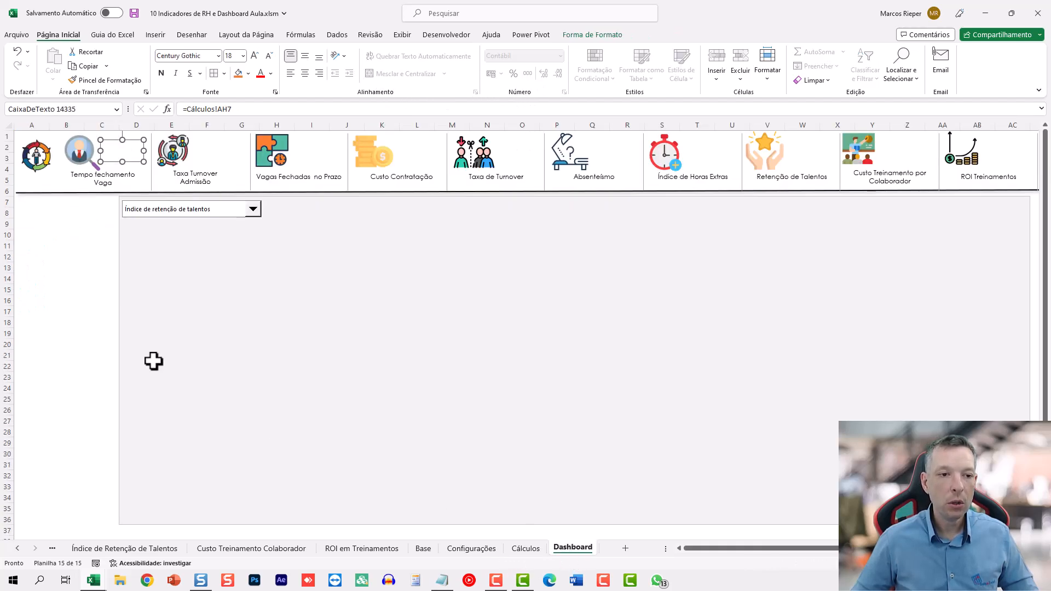
left_click_drag(144, 149, 150, 150)
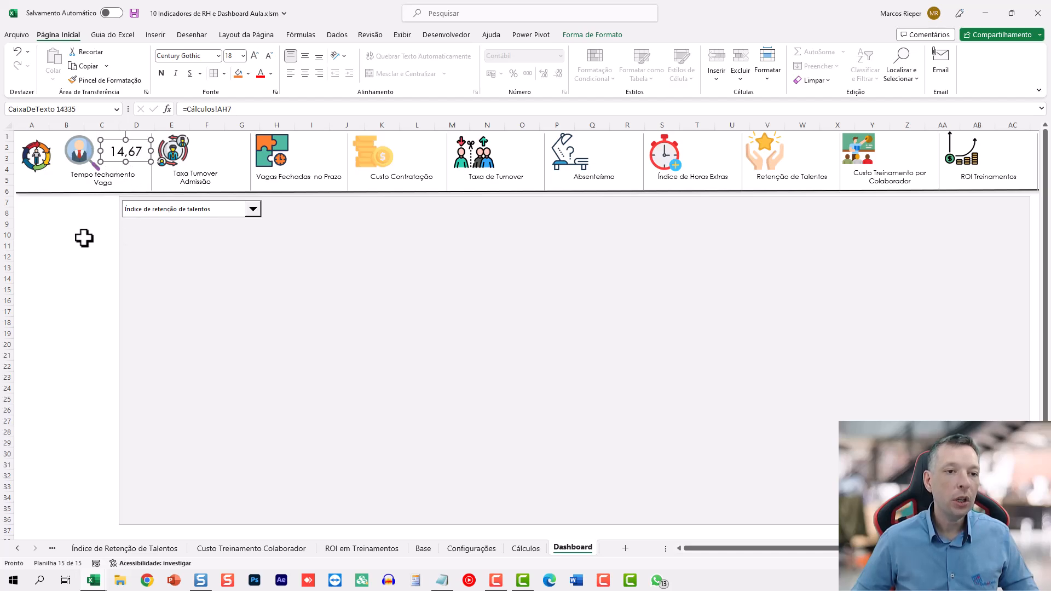
left_click(71, 254)
Copy the value text box into the other nine indicator cards, from Taxa Turnover Admissão to ROI Treinamentos, keeping them aligned.
left_click(138, 159)
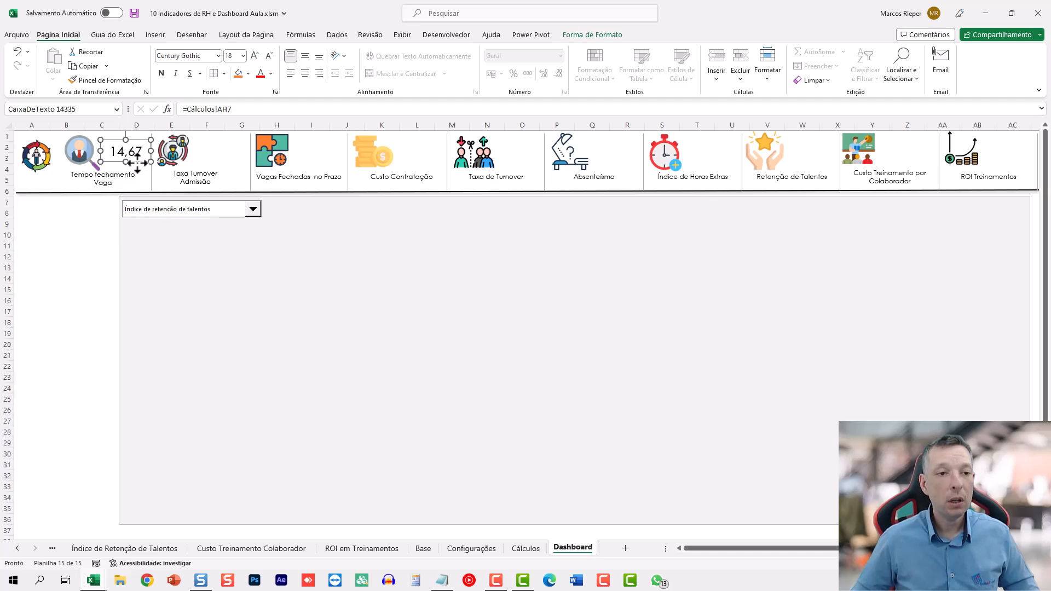
left_click_drag(137, 163, 822, 164)
left_click_drag(822, 164, 1021, 167)
left_click(733, 246)
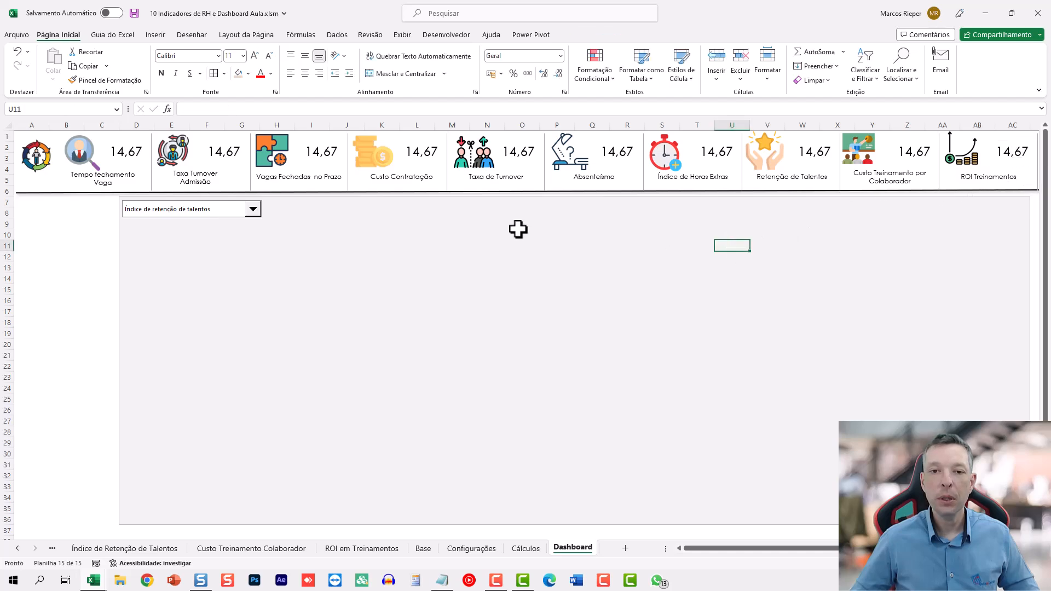
Relink the Taxa Turnover Admissão card's value box to =Cálculos!AI7.
left_click(219, 152)
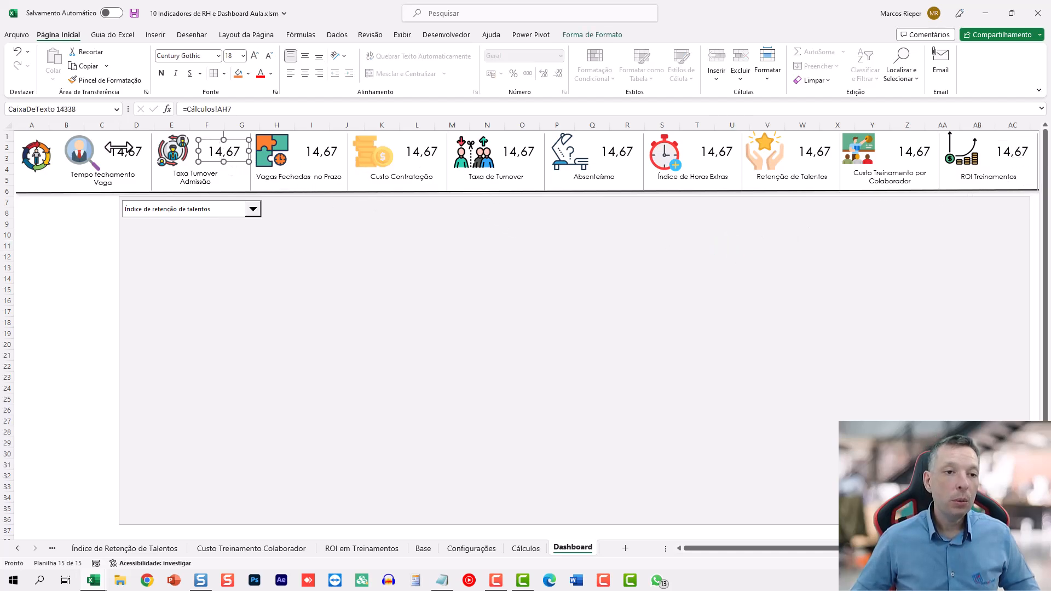
left_click(131, 148)
left_click(236, 152)
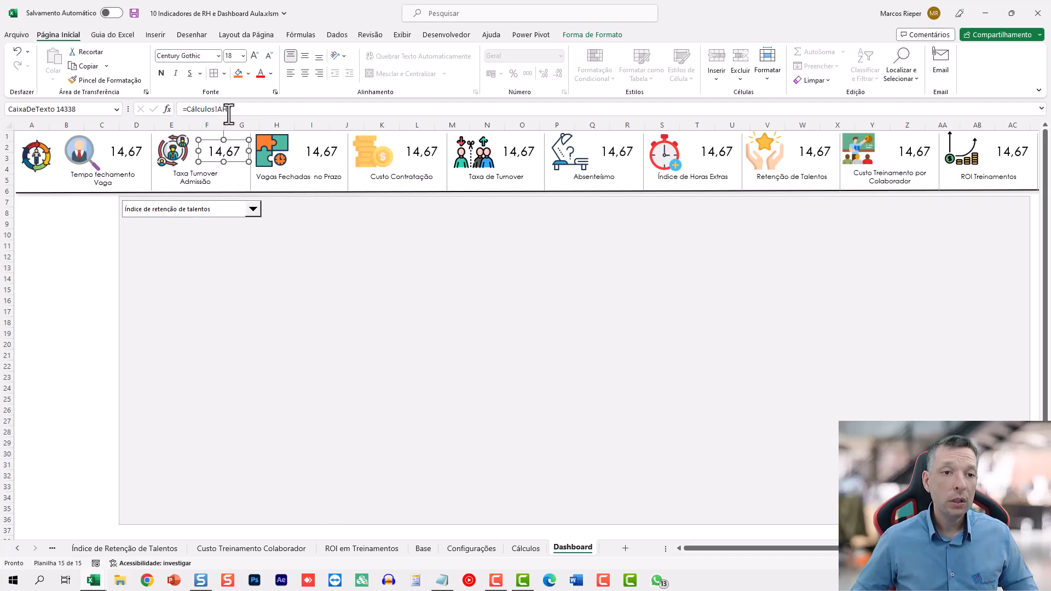
left_click(228, 109)
key("BackSpace")
type("I")
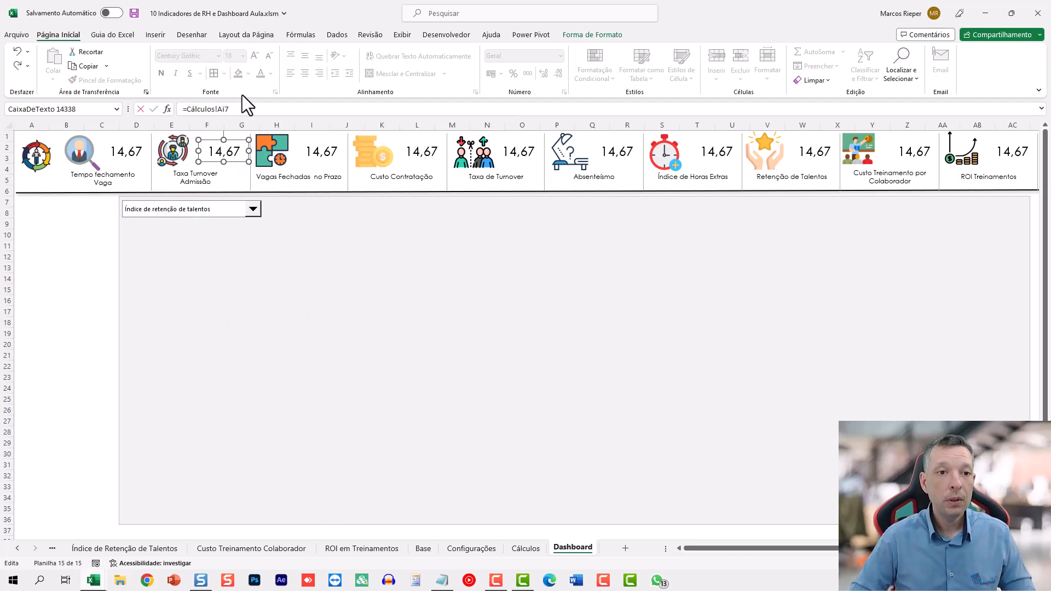
key("Return")
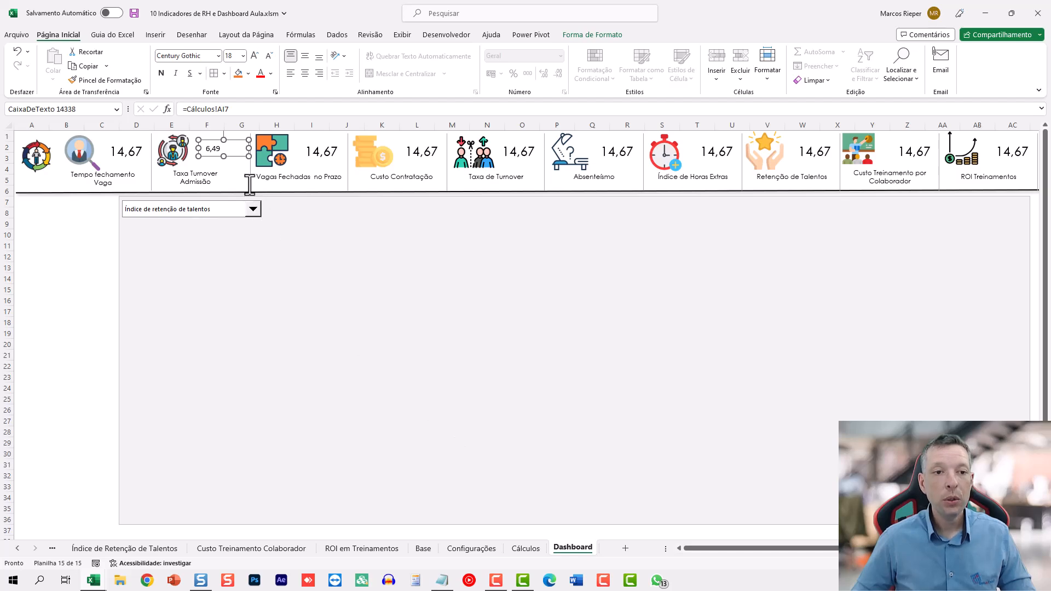
Check the card value columns on the Cálculos sheet and relink the Vagas Fechadas no Prazo card's value box to =Cálculos!AJ7.
left_click(520, 549)
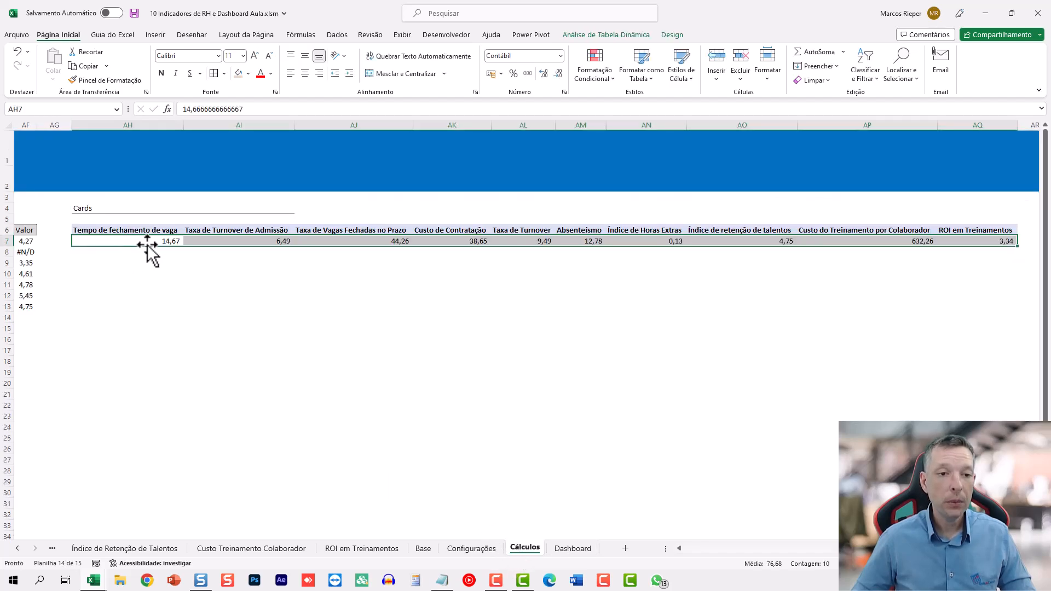
left_click(569, 548)
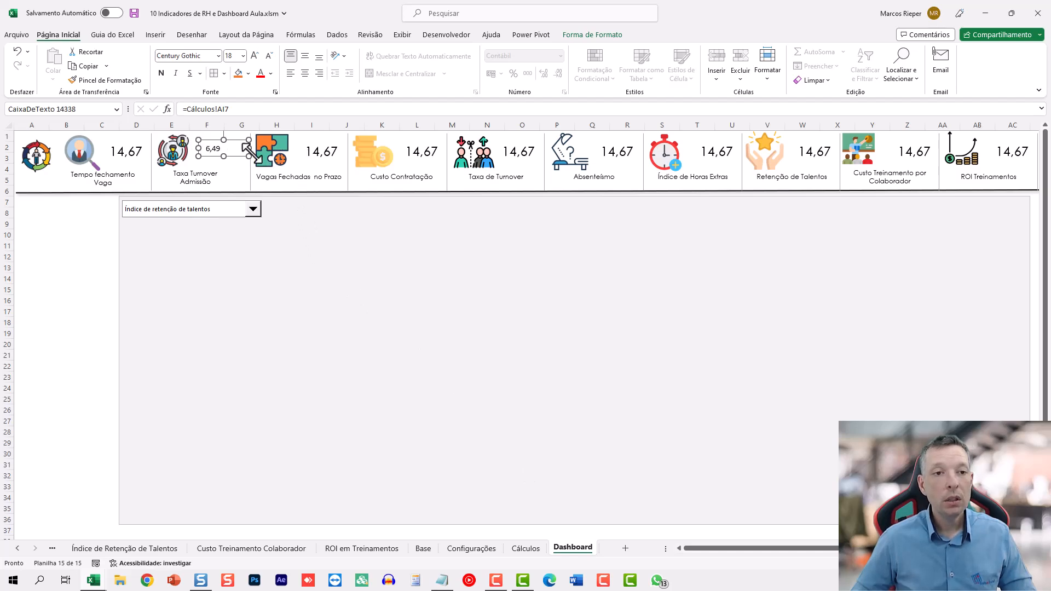
left_click(316, 152)
left_click(223, 109)
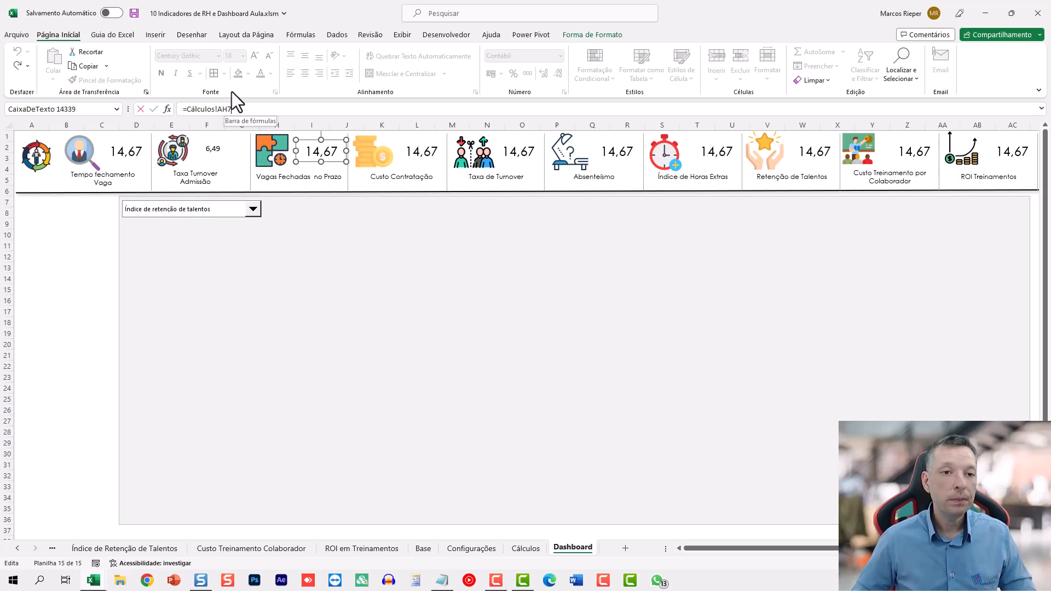
key("Delete")
type("J")
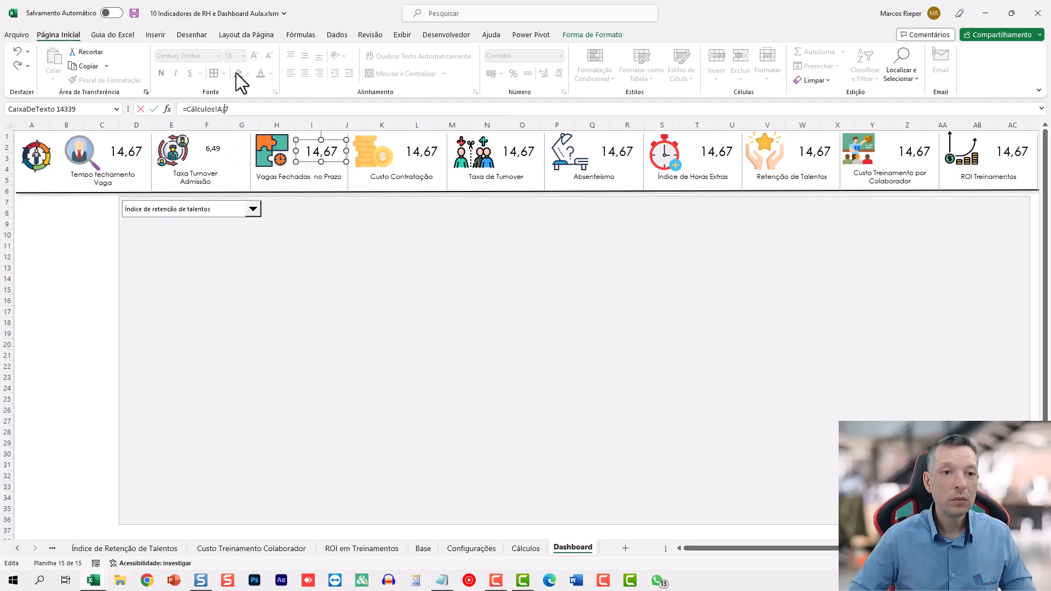
key("Return")
Relink the Custo Contratação card's value box to =Cálculos!AK7.
left_click(397, 149)
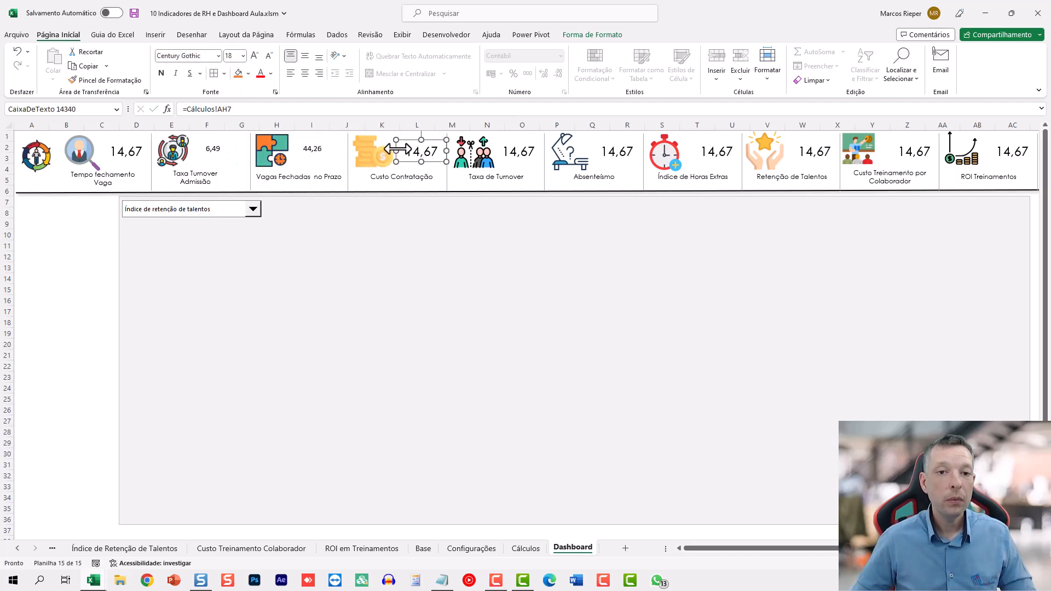
left_click(222, 109)
key("Delete")
type("K")
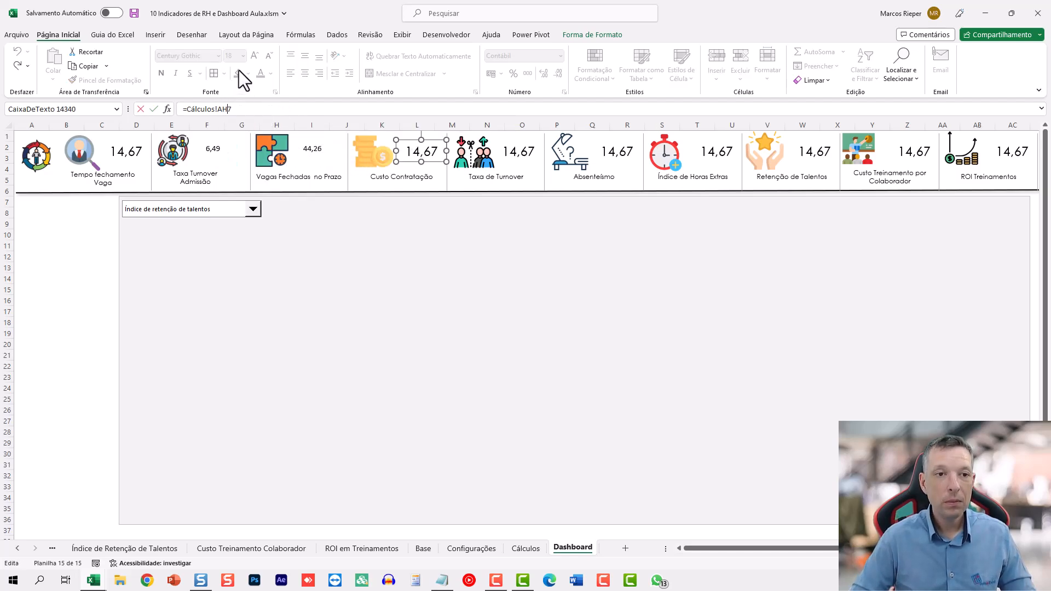
key("Return")
Relink the Taxa de Turnover card's value box to =Cálculos!AL7.
left_click(522, 154)
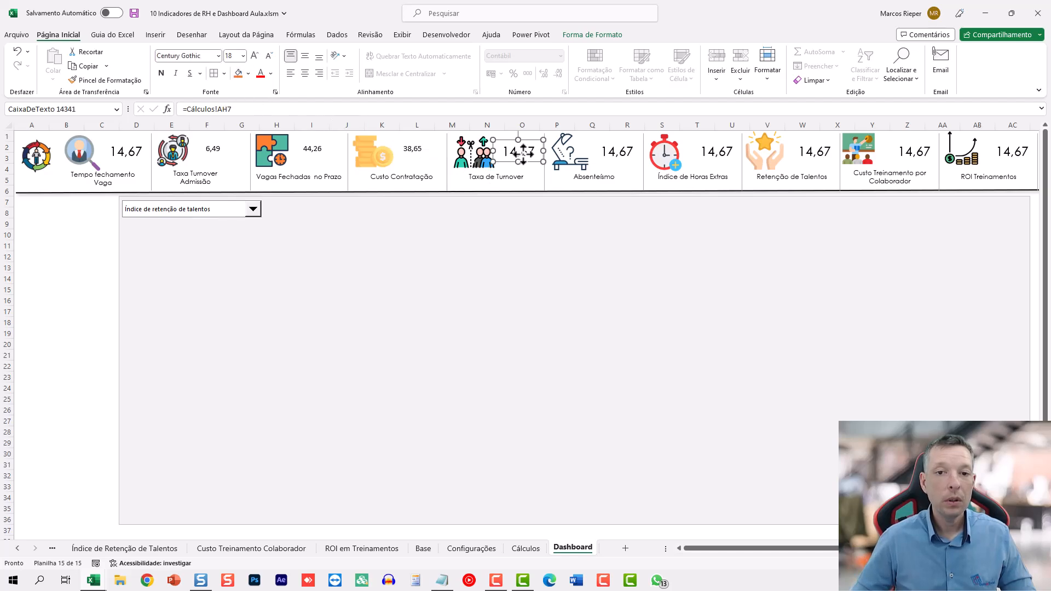
left_click(225, 108)
key("Delete")
type("L")
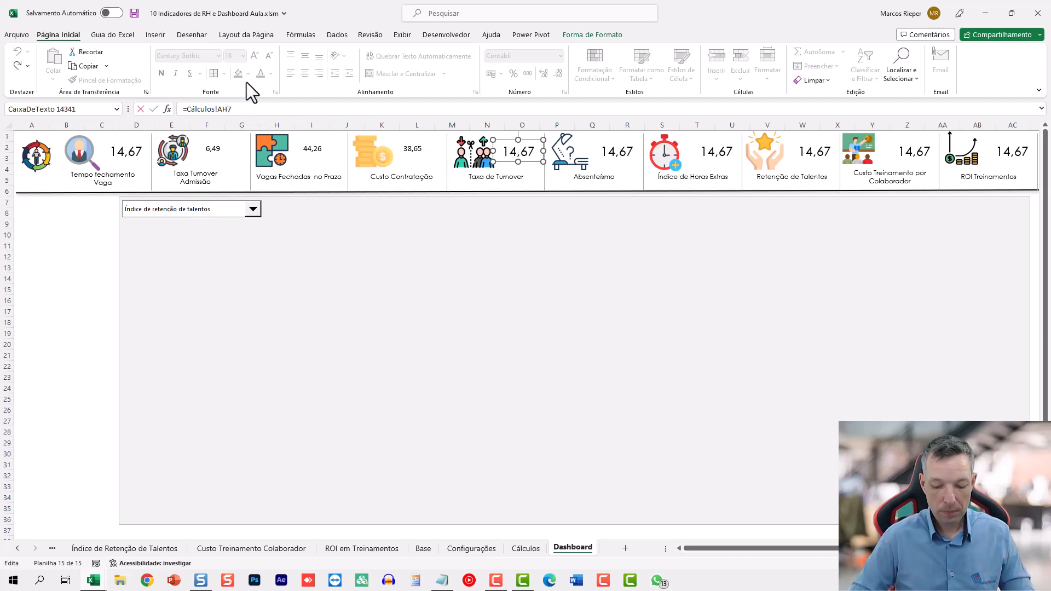
key("Return")
Relink the Absenteísmo card's value box to =Cálculos!AM7.
left_click(579, 151)
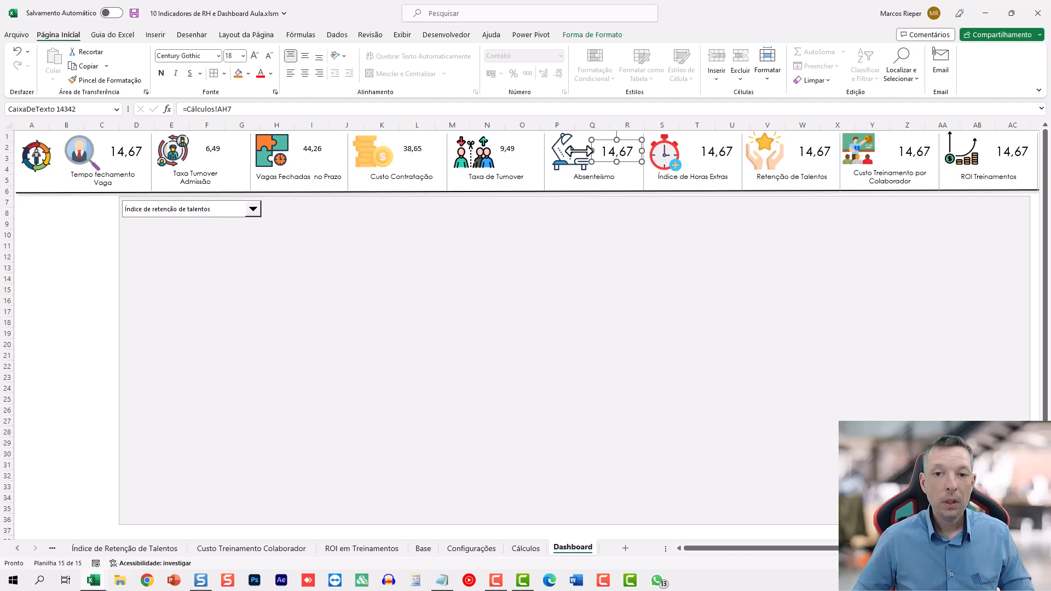
left_click(225, 109)
key("Delete")
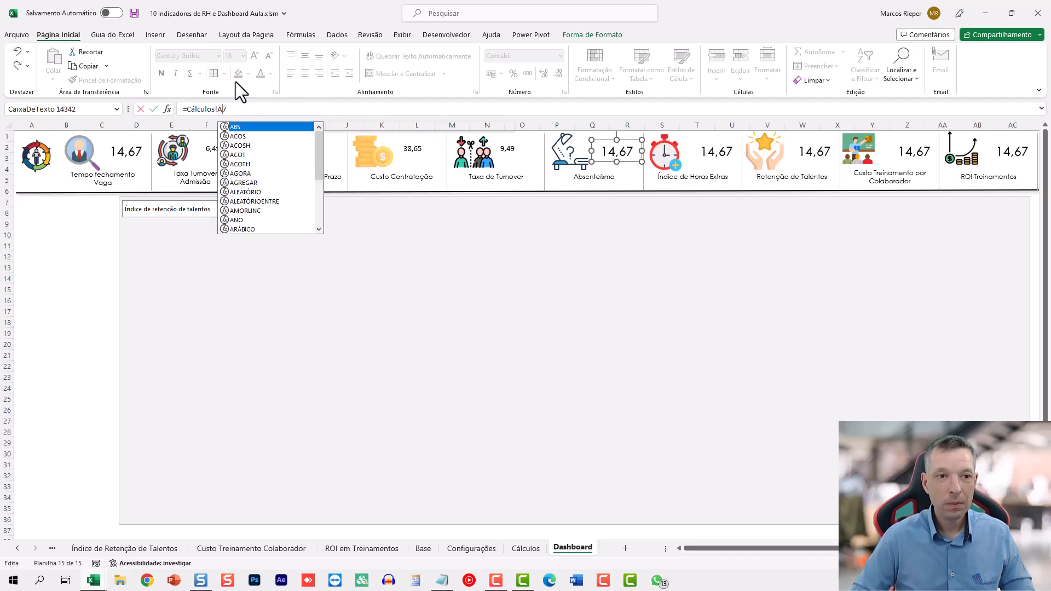
type("M")
key("Return")
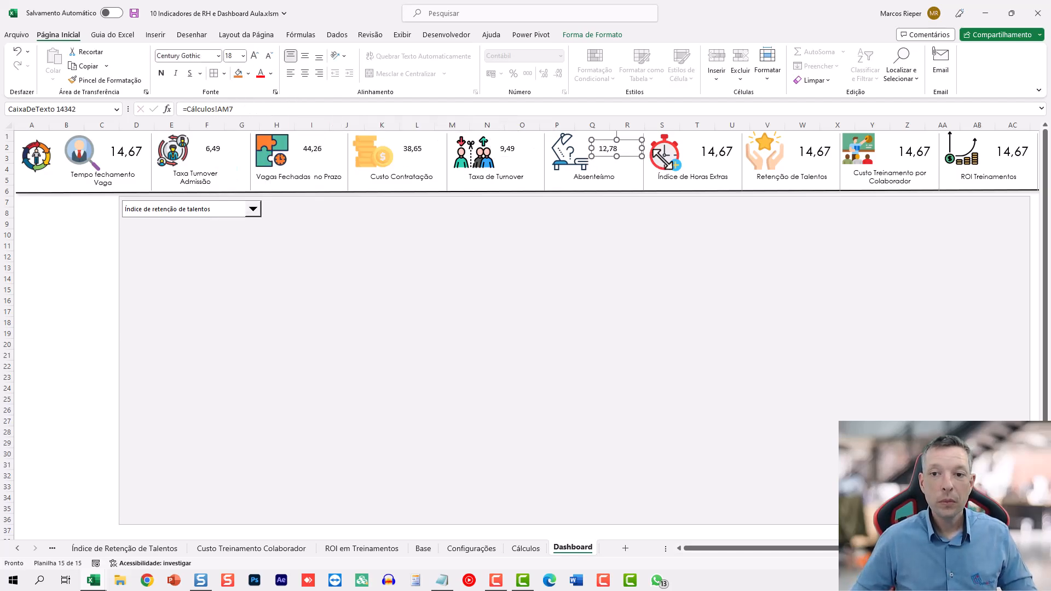
Relink the Índice de Horas Extras card's value box to =Cálculos!AN7.
left_click(714, 151)
left_click(227, 109)
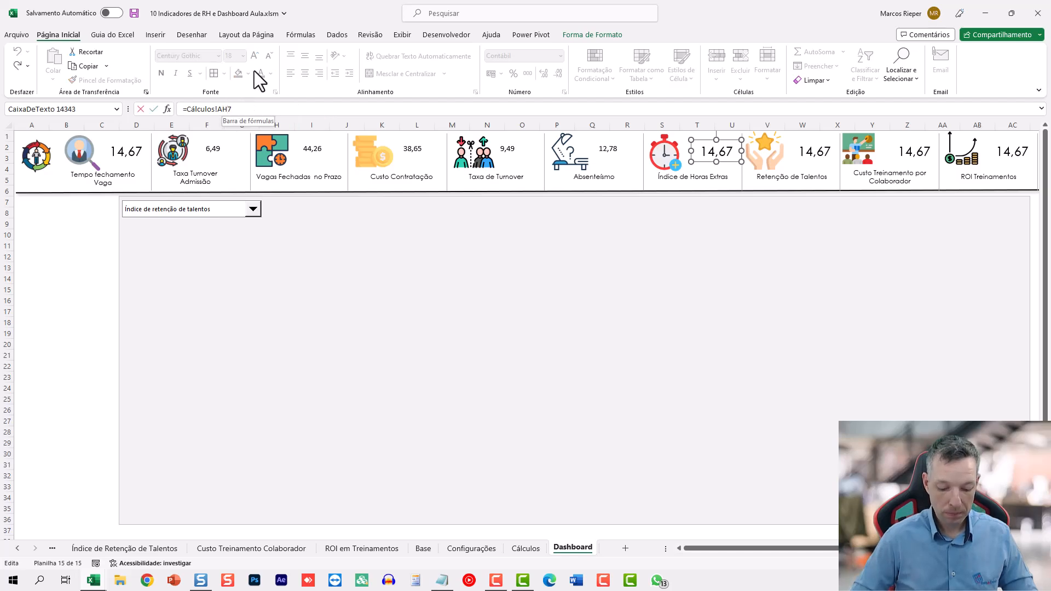
key("BackSpace")
type("N")
key("Return")
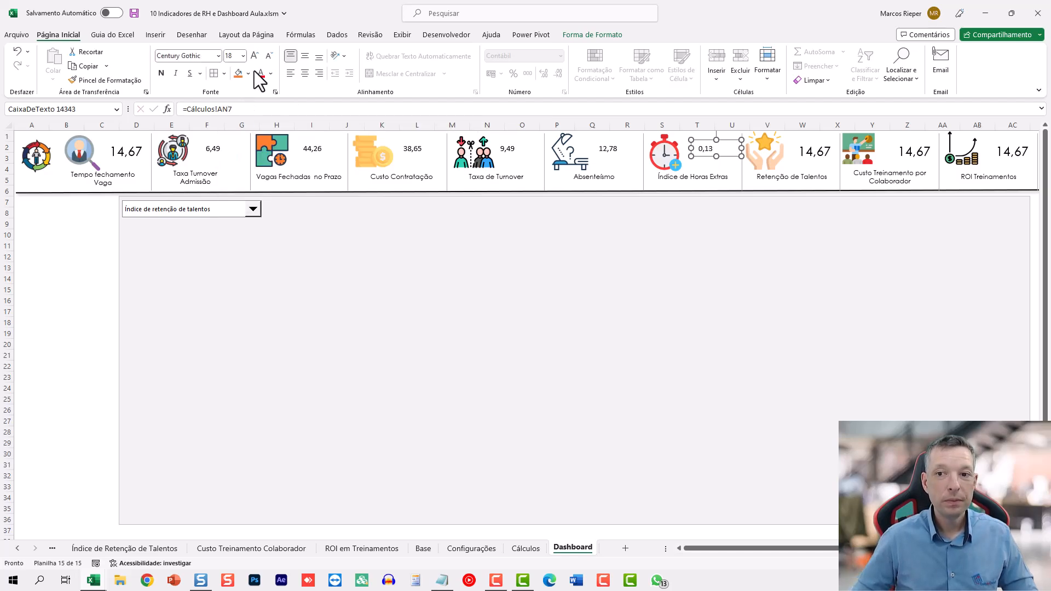
Relink the Retenção de Talentos card's value box to =Cálculos!AO7.
left_click(813, 154)
left_click(230, 109)
key("BackSpace")
type("O")
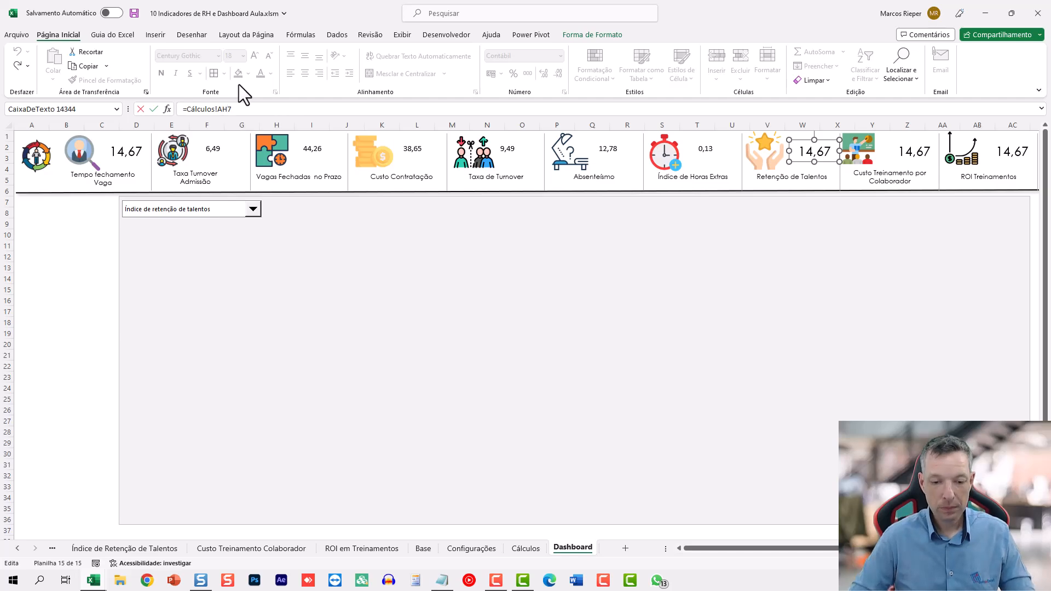
key("Return")
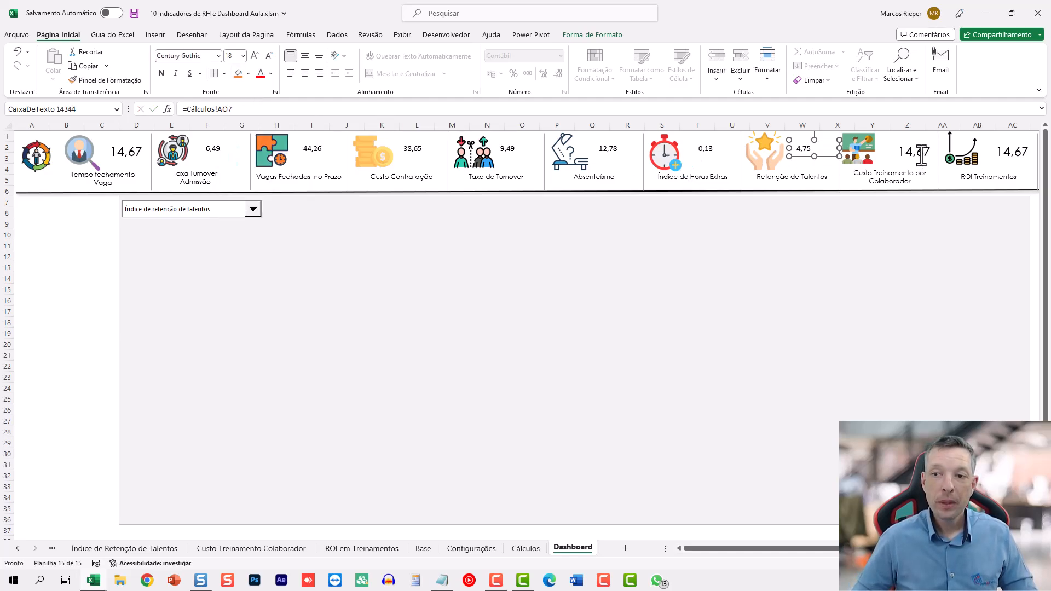
Relink the Custo Treinamento por Colaborador card's value box to =Cálculos!AP7.
left_click(920, 155)
left_click(224, 109)
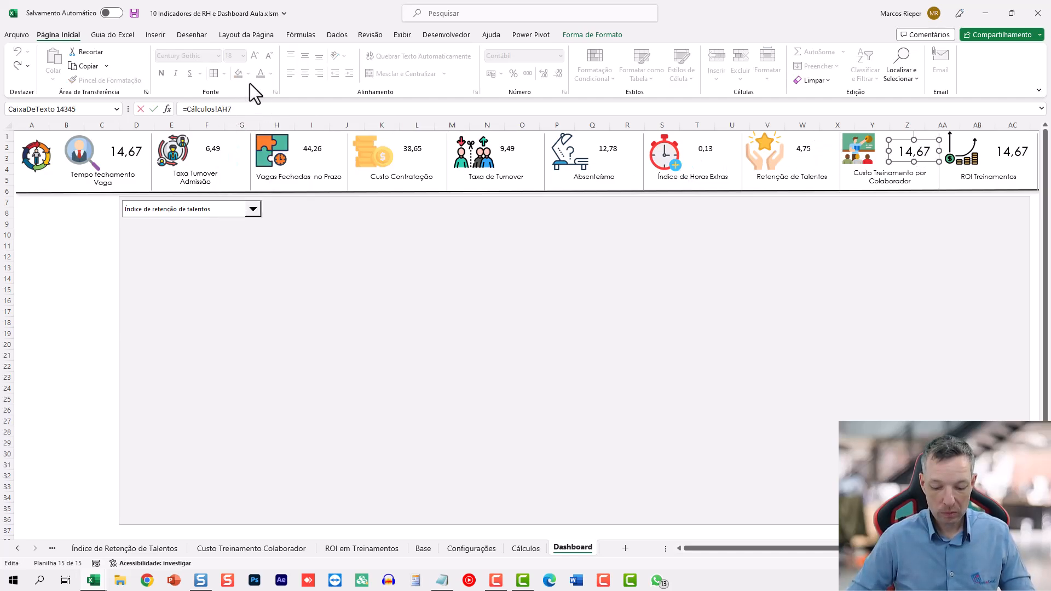
key("BackSpace")
type("P")
key("Return")
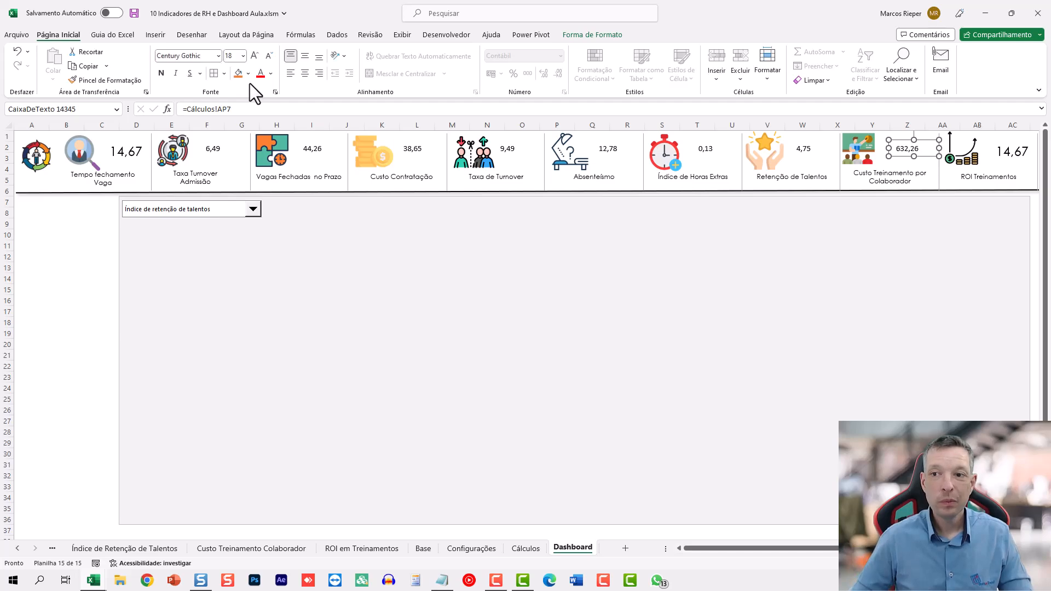
Relink the ROI Treinamentos card's value box to =Cálculos!AQ7.
left_click(1022, 155)
left_click(229, 109)
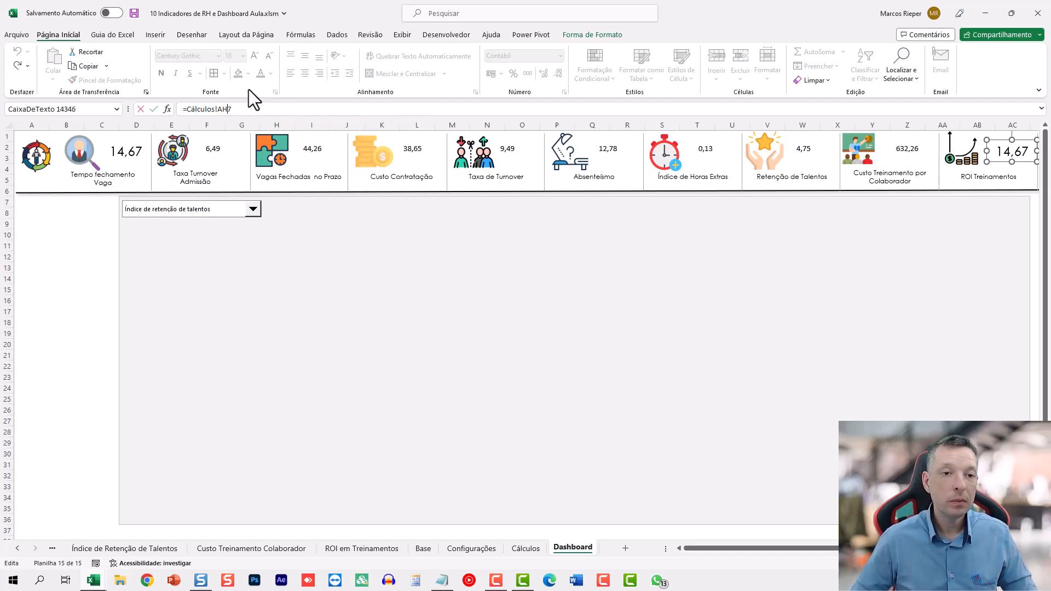
key("BackSpace")
type("Q")
key("Return")
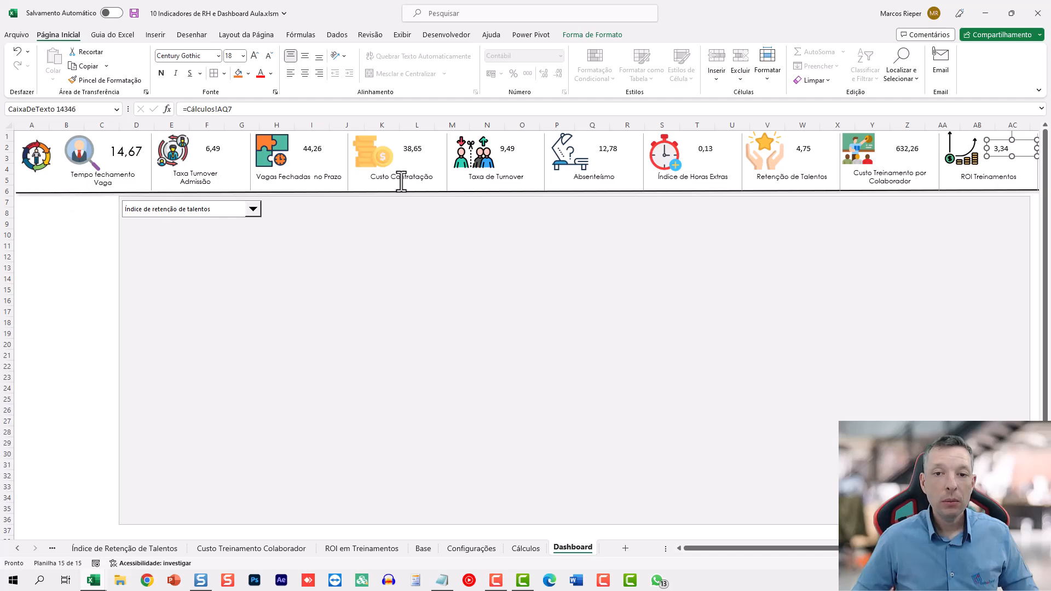
Copy the Tempo fechamento Vaga value box's formatting onto the other nine card value boxes, from Taxa Turnover Admissão to ROI Treinamentos.
left_click(130, 153)
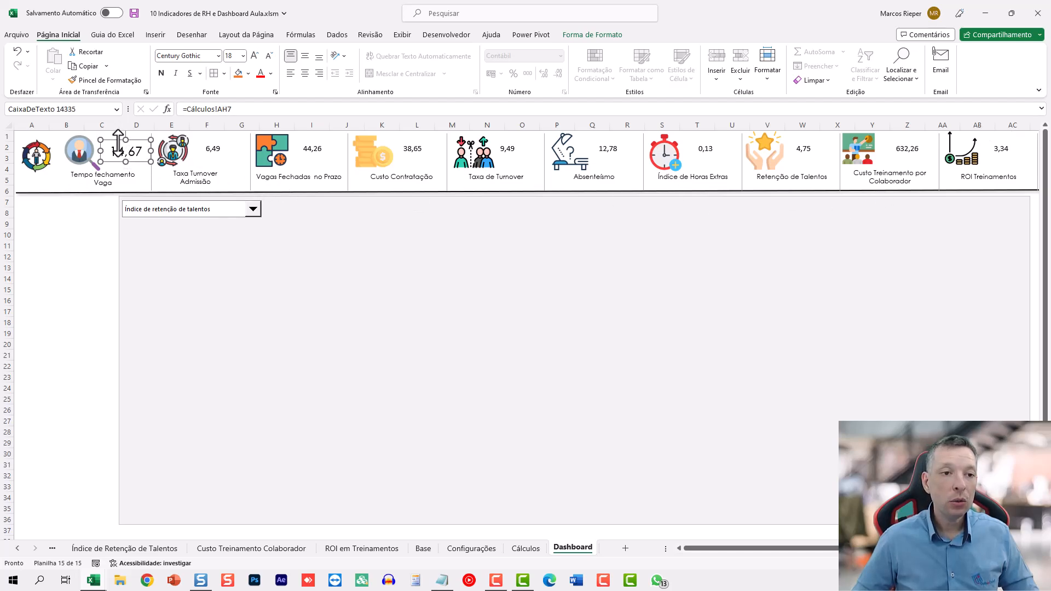
left_click(100, 81)
left_click(216, 152)
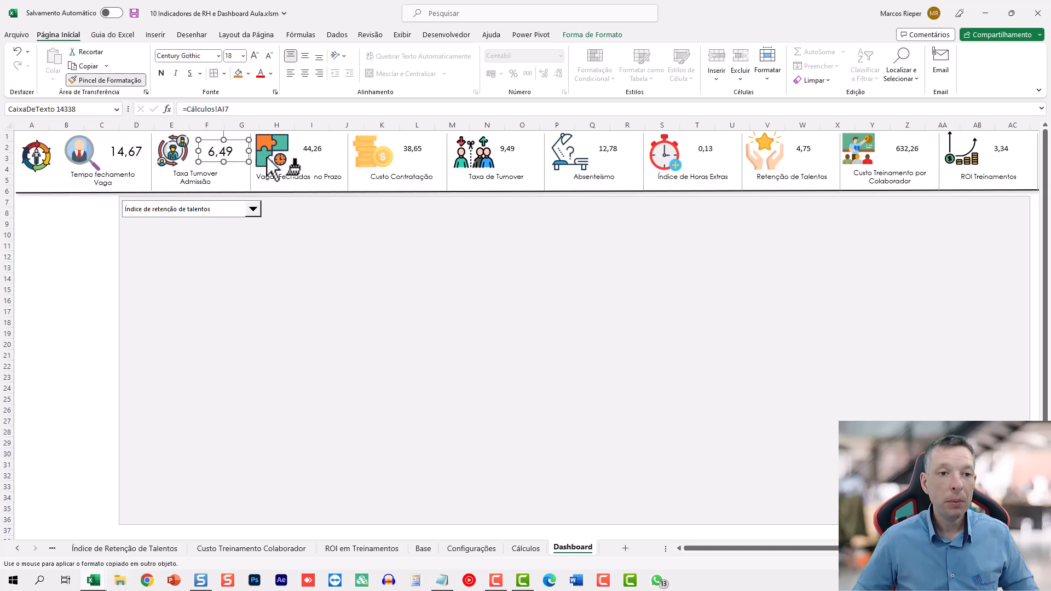
left_click(324, 150)
left_click(441, 154)
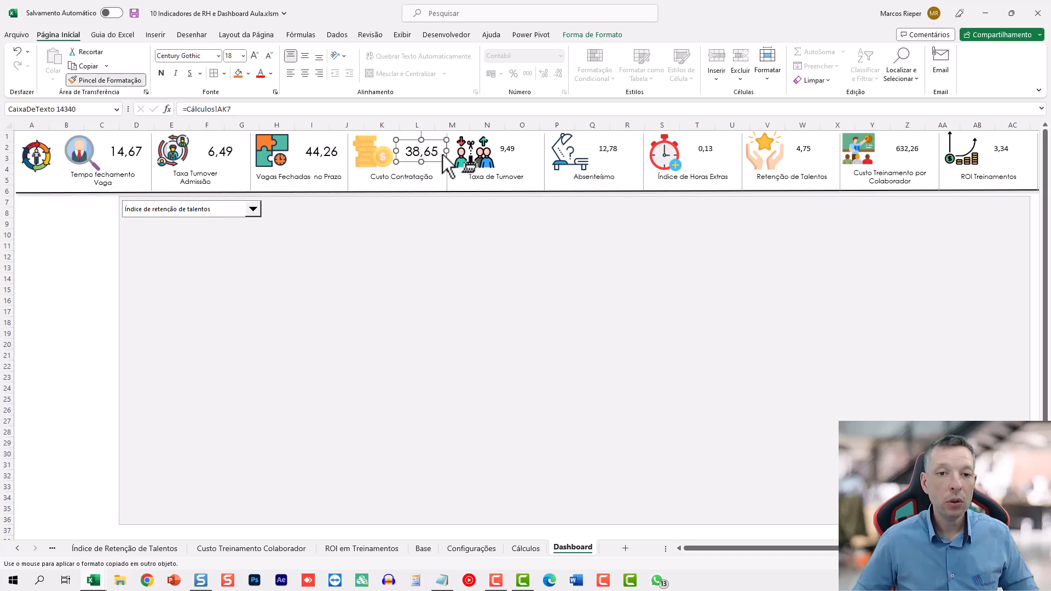
left_click(516, 153)
left_click(626, 152)
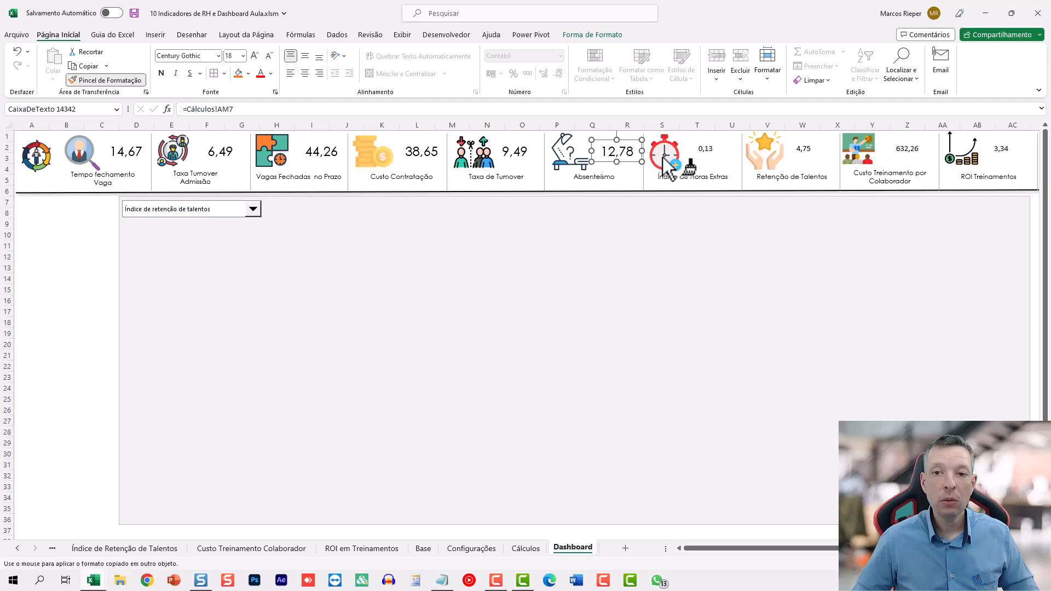
left_click(708, 152)
left_click(800, 152)
left_click(913, 154)
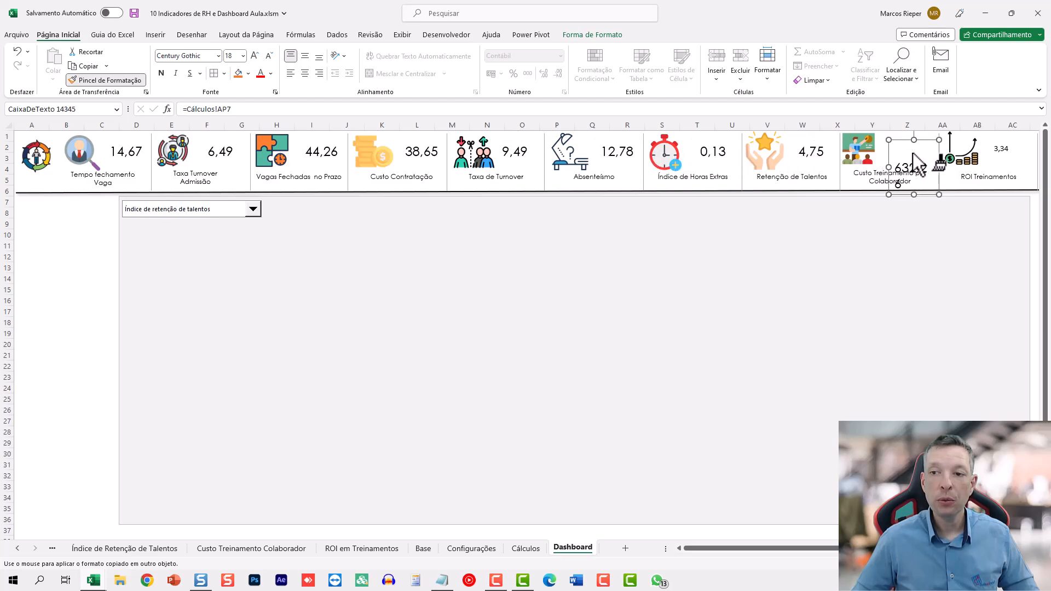
left_click(1007, 153)
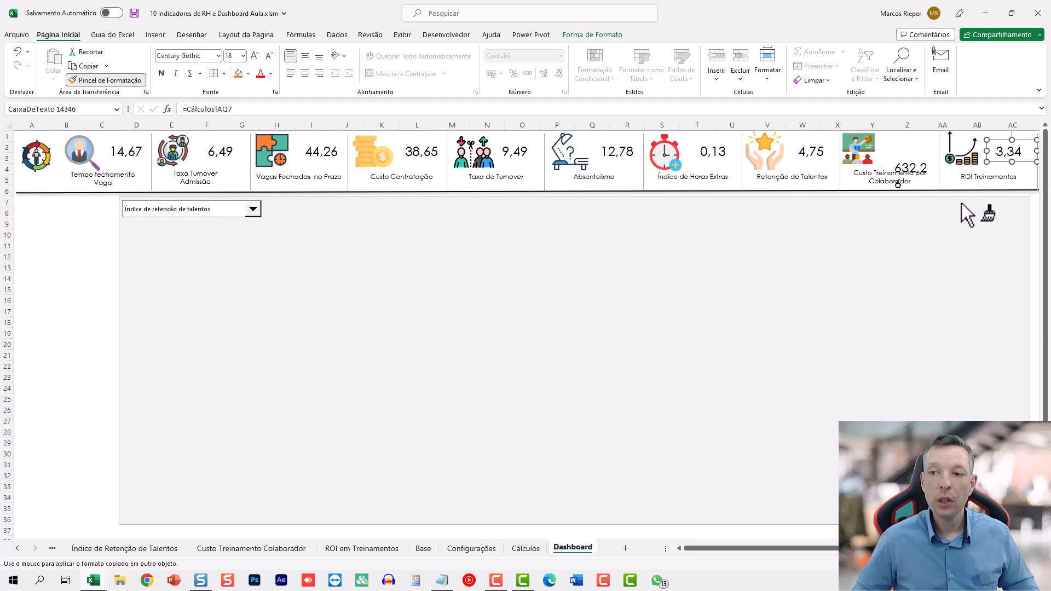
Resize the Custo Treinamento por Colaborador value box so its number fits on one line, and save the workbook.
right_click(886, 166)
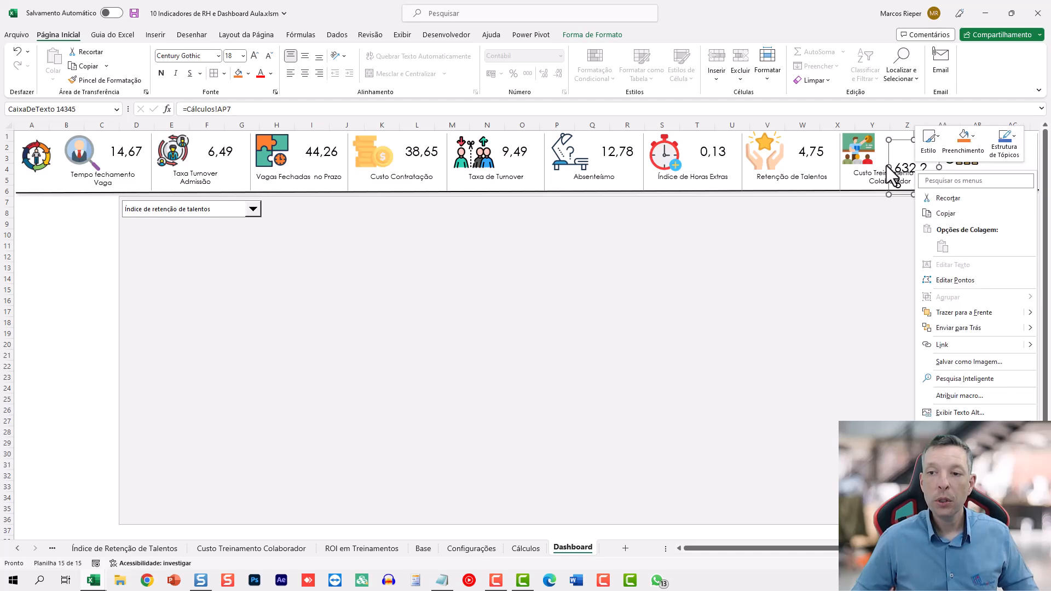
key("Escape")
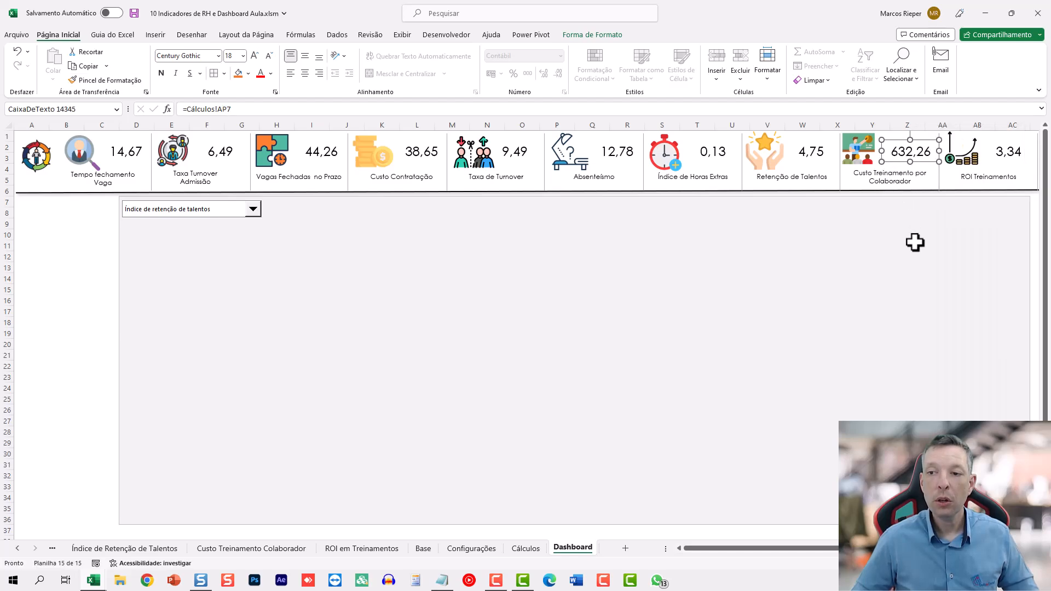
left_click(911, 244)
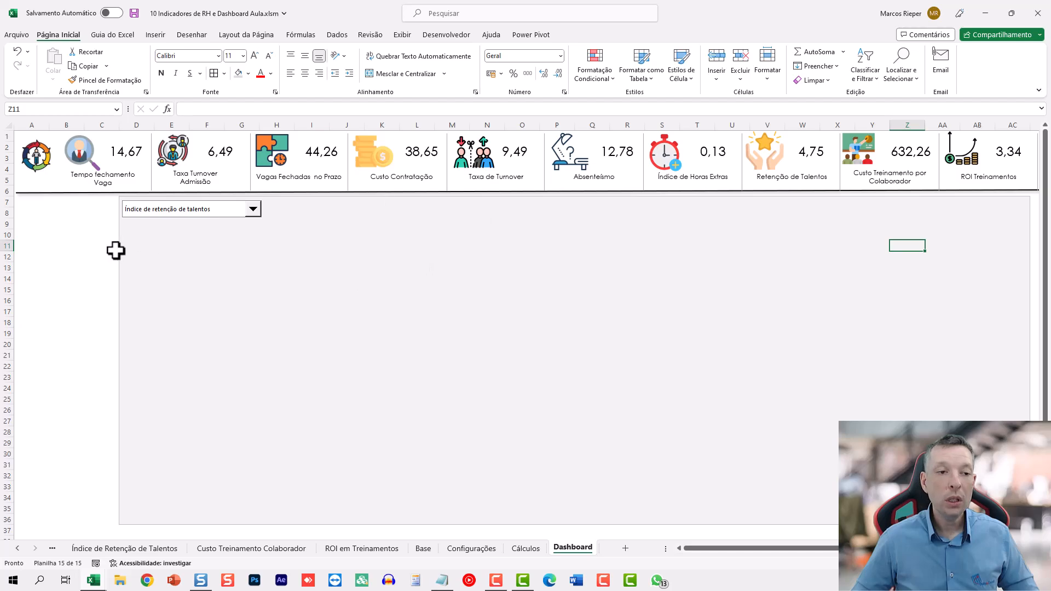
left_click(92, 245)
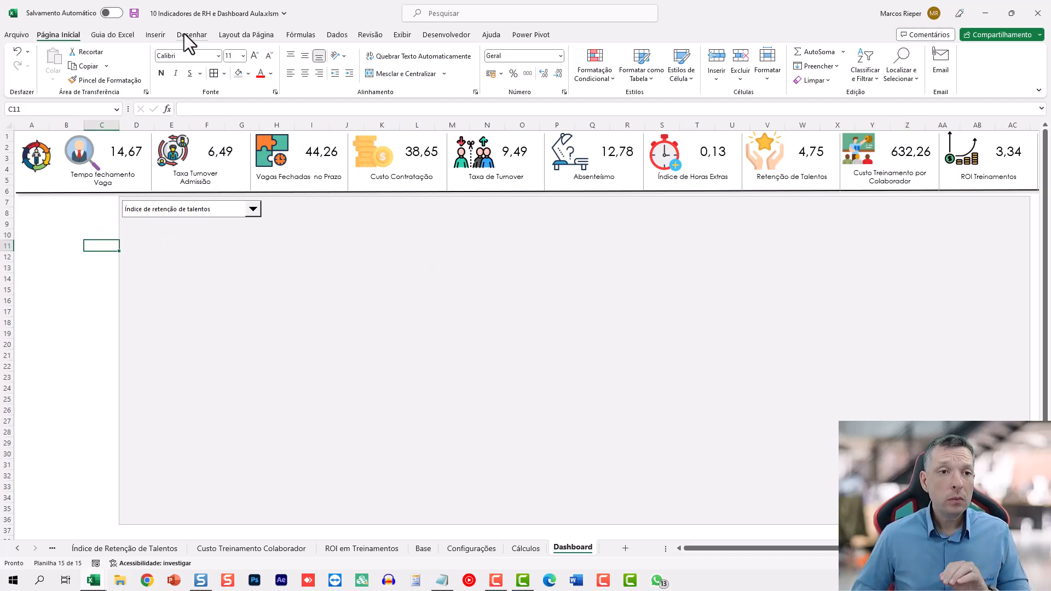
left_click(134, 13)
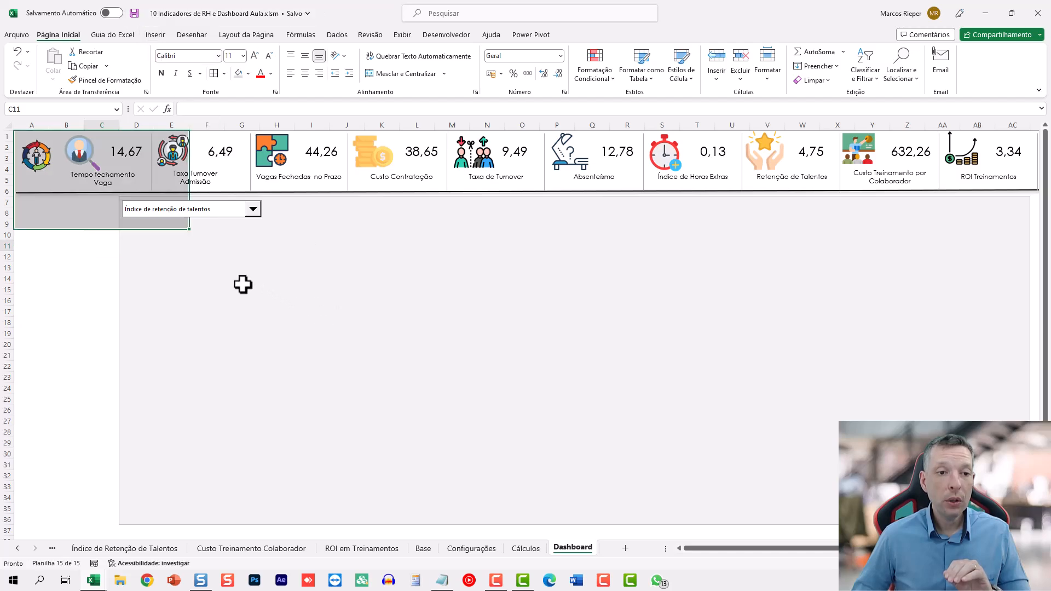
Insert slicers for Setor and Período2 from the Cards pivot table on the Cálculos sheet.
left_click(527, 549)
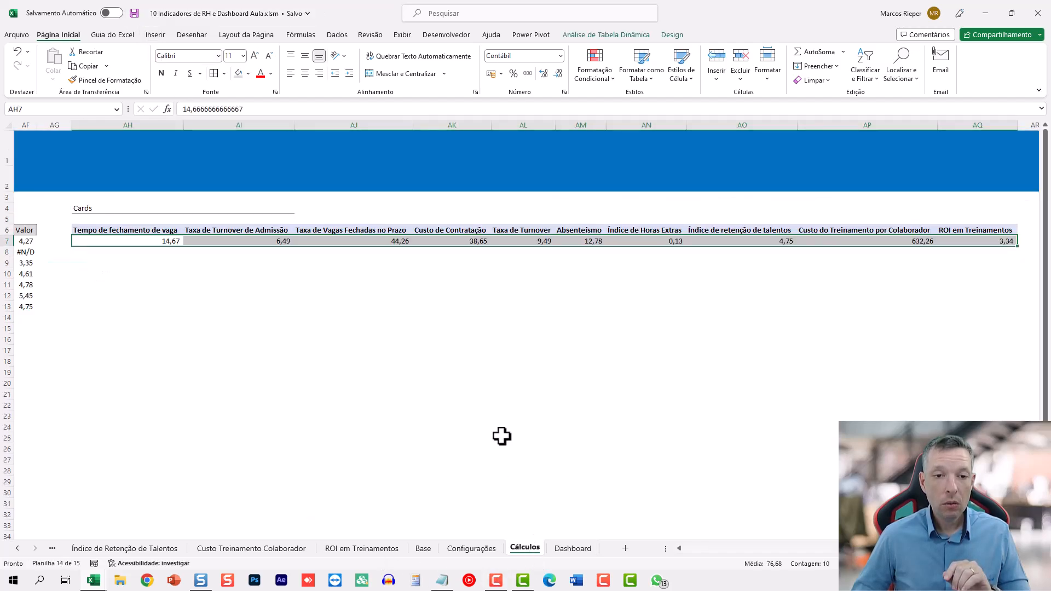
left_click(216, 241)
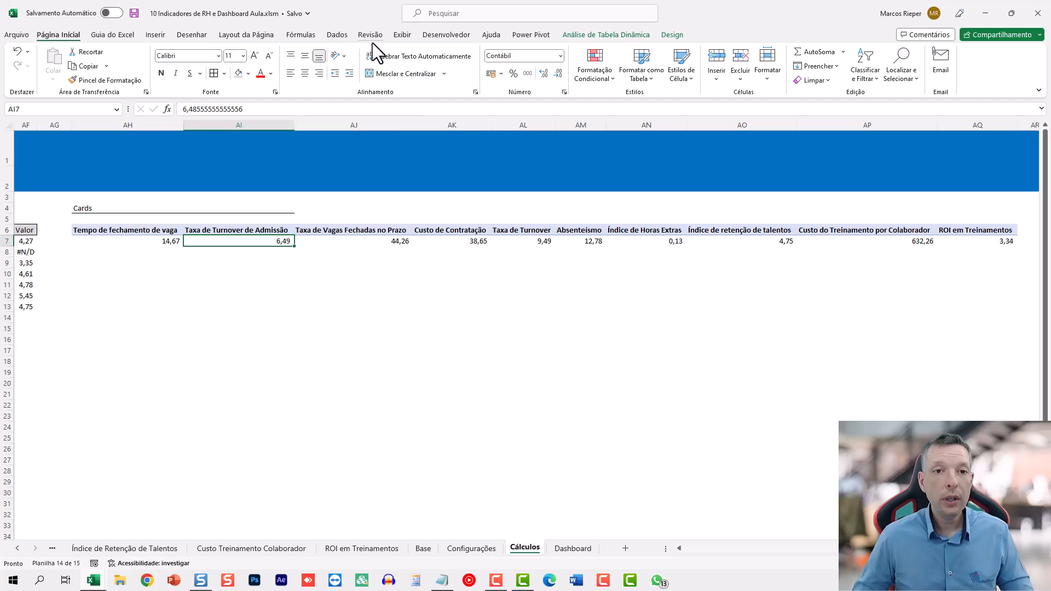
left_click(157, 35)
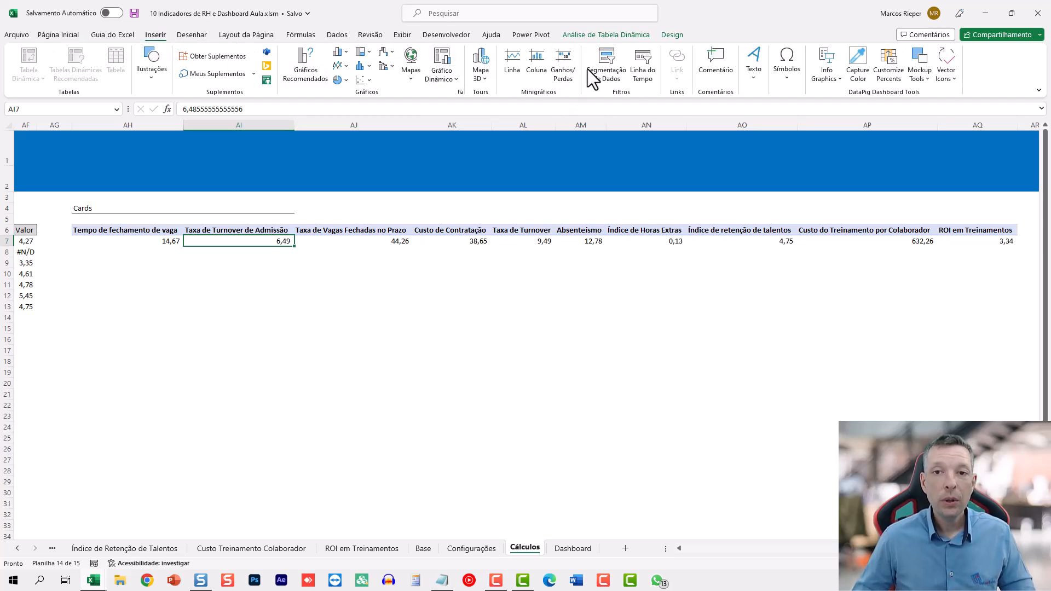
left_click(606, 65)
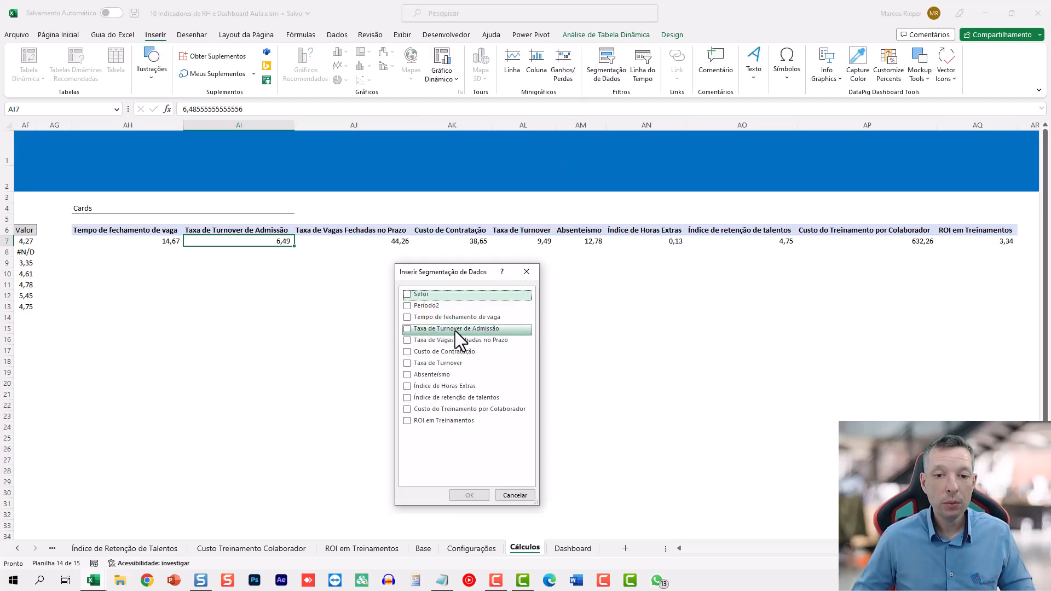
left_click(412, 296)
left_click(425, 305)
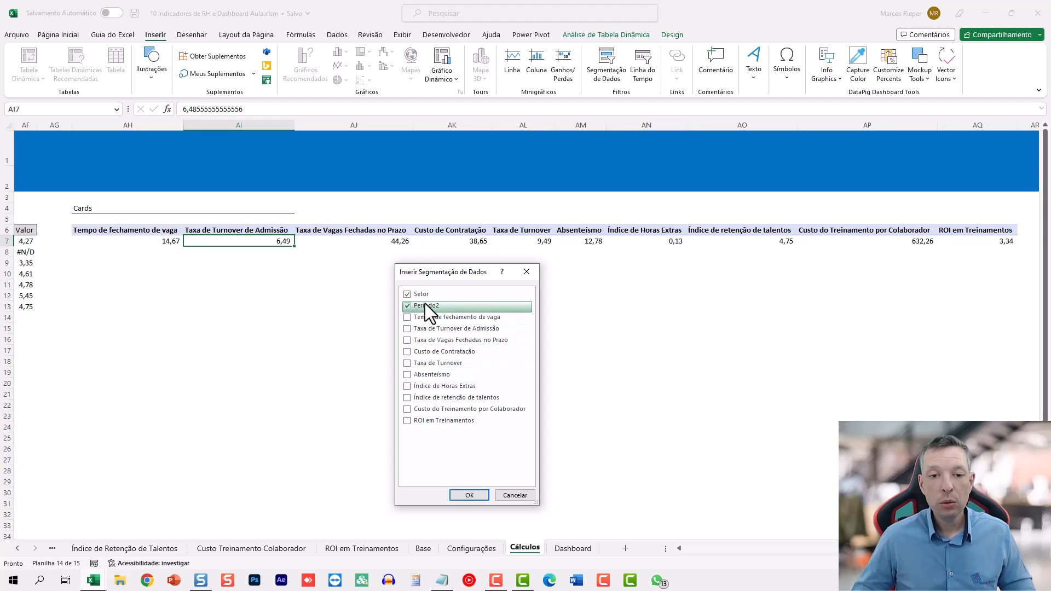
left_click(477, 495)
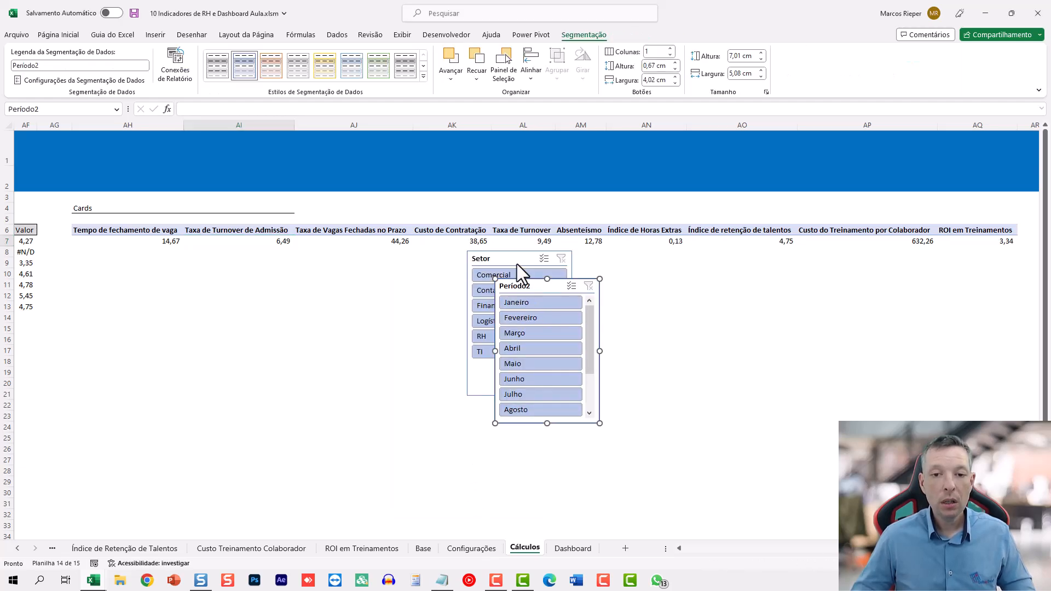
Move both slicers from Cálculos to the Dashboard sheet and place the Setor slicer in columns A to C, just below the cards.
left_click(514, 258, "ctrl")
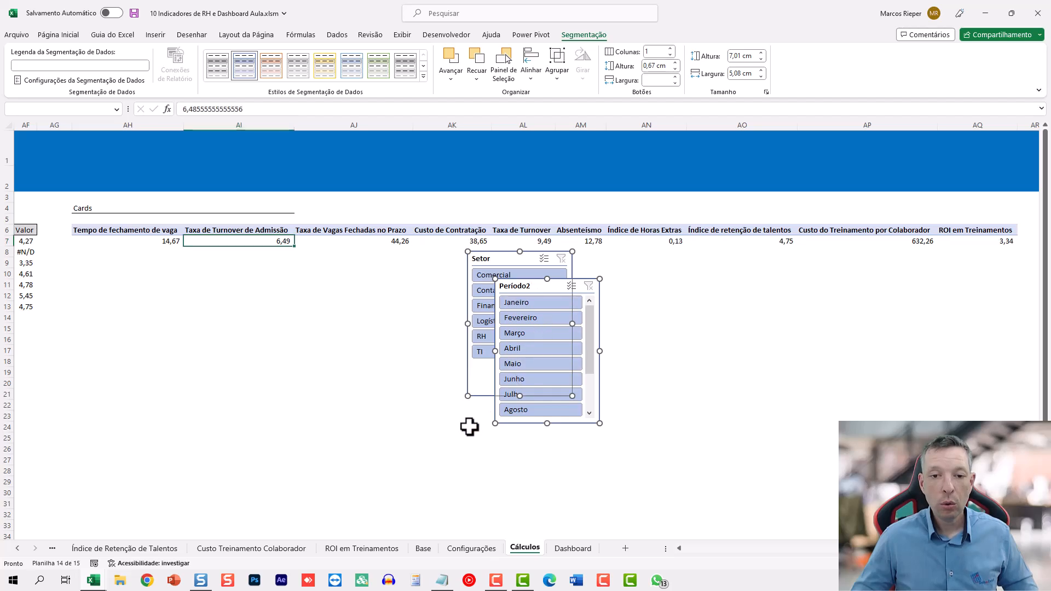
key("Delete")
left_click(572, 548)
left_click(175, 258)
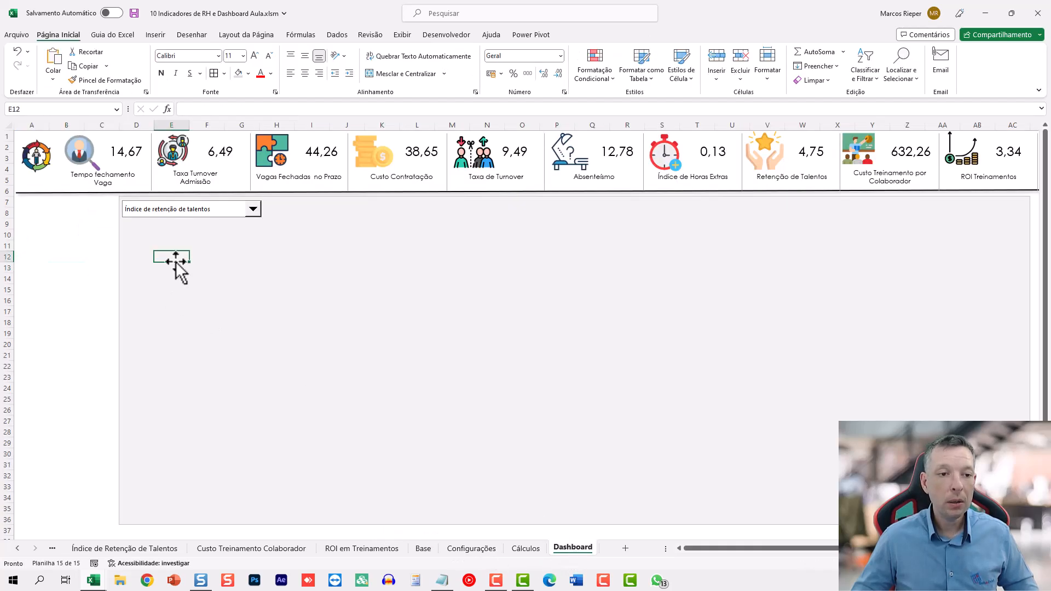
key("ctrl+v")
left_click_drag(217, 258, 81, 204)
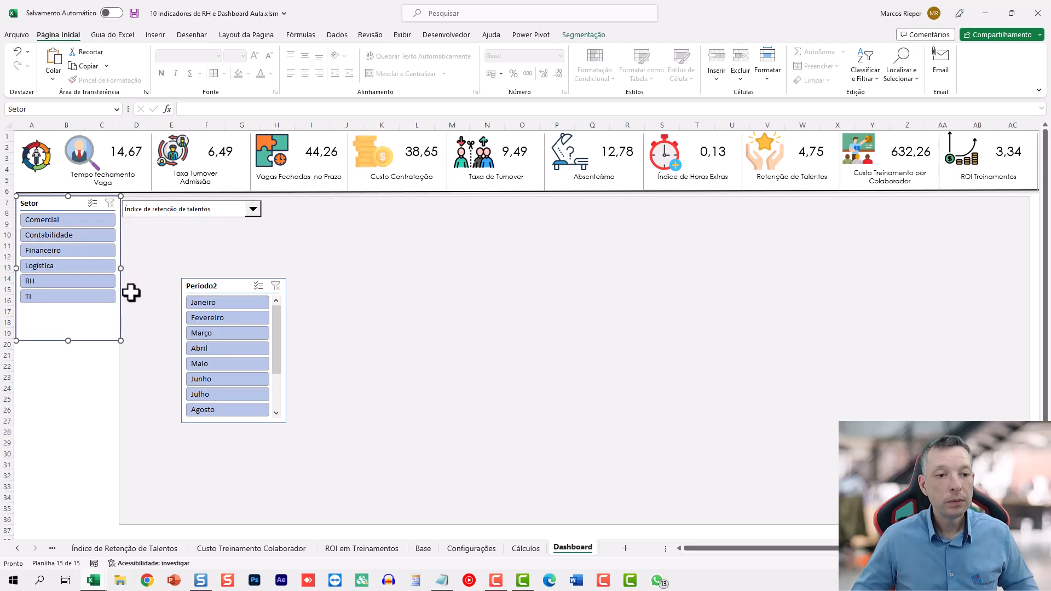
Narrow the Setor slicer, place the Período2 slicer directly beneath it at matching width, and extend it down to about row 37.
left_click_drag(116, 269, 110, 269)
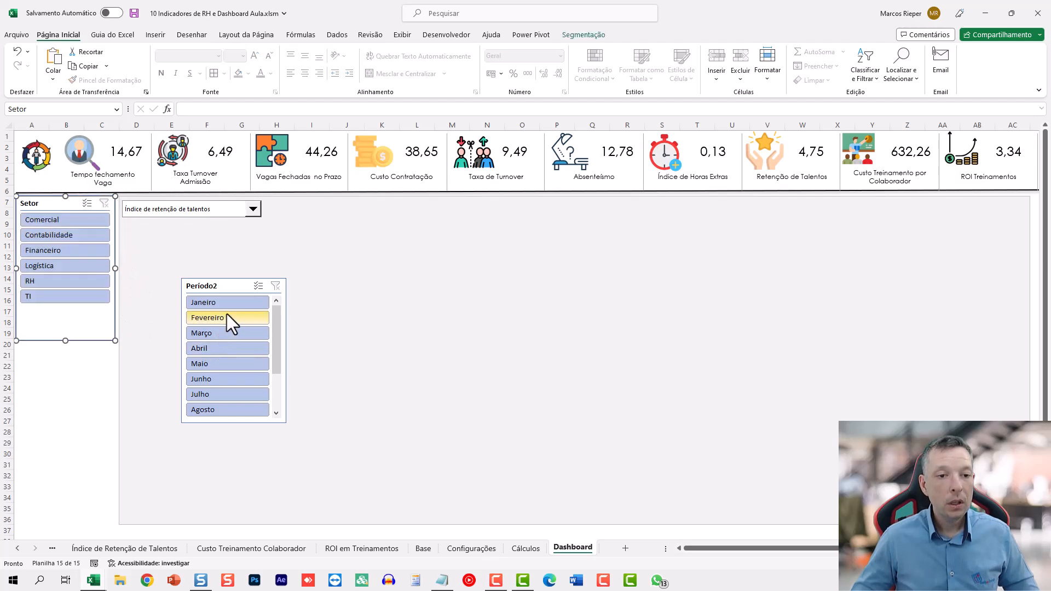
left_click_drag(226, 285, 63, 348)
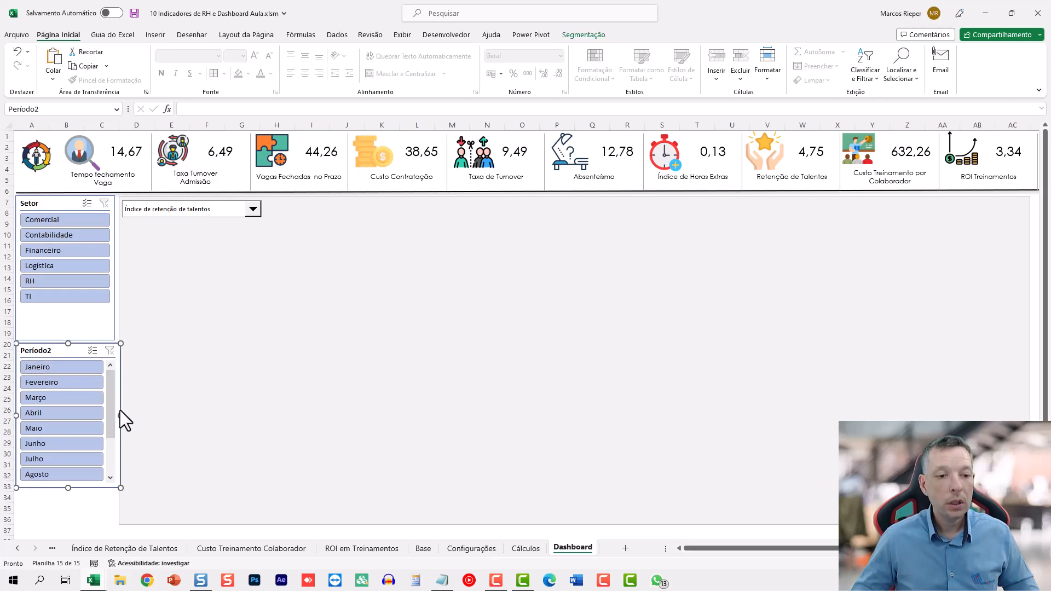
left_click_drag(120, 414, 111, 415)
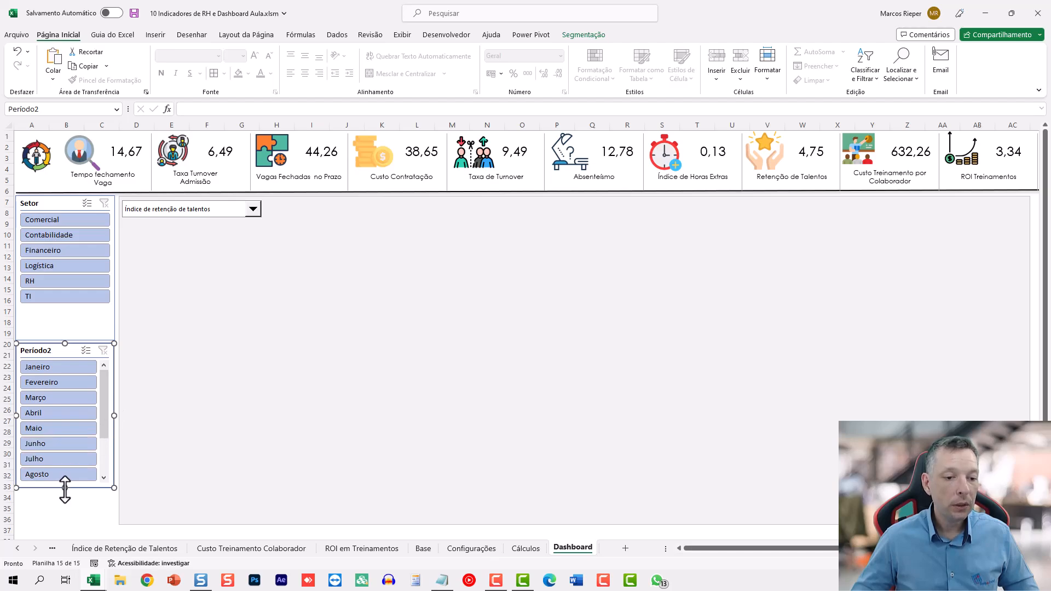
left_click_drag(64, 488, 64, 530)
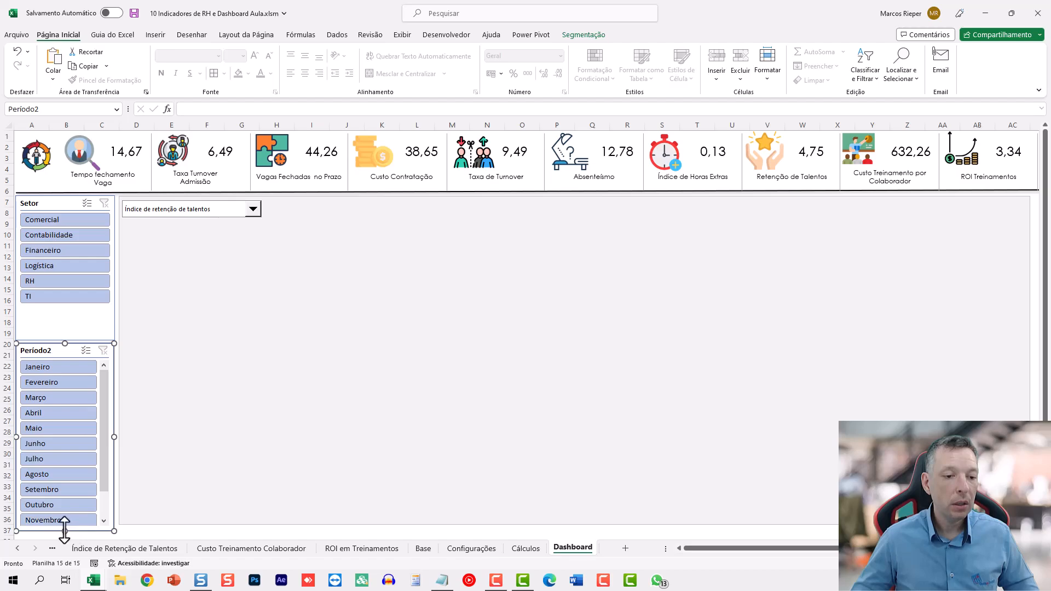
left_click_drag(64, 531, 64, 532)
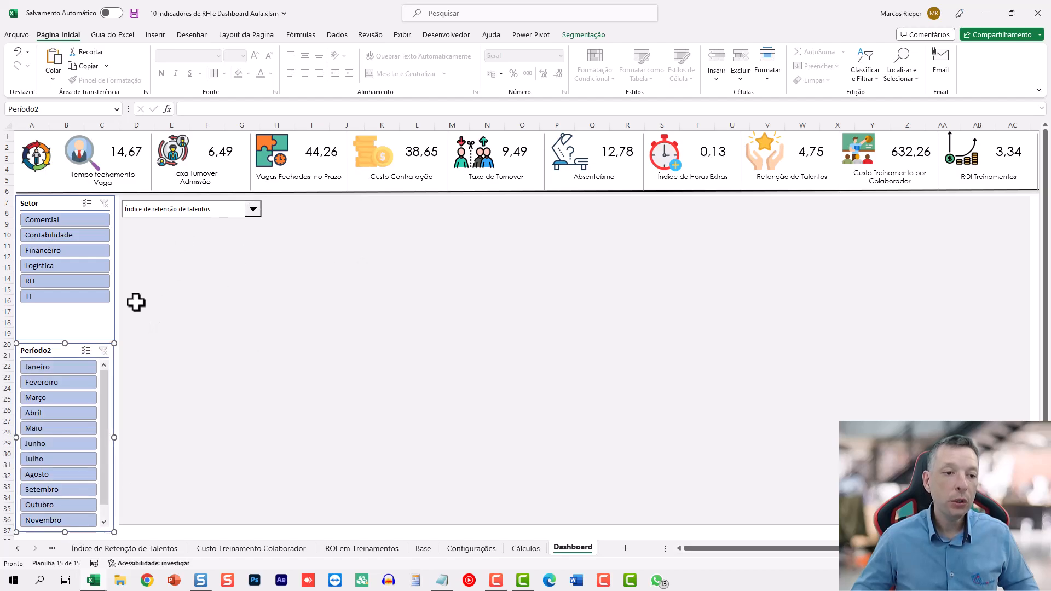
Shorten the Setor slicer to just below TI, move Período2 up against it, and resize Período2 to fit all twelve months.
left_click(79, 318)
left_click_drag(65, 340, 66, 310)
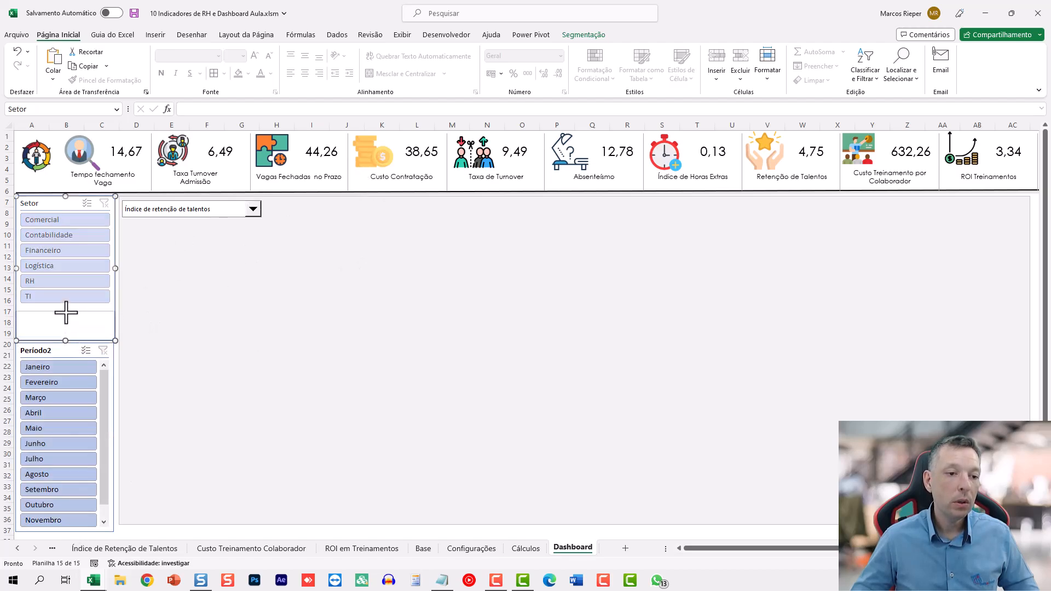
left_click(63, 349)
left_click_drag(63, 349, 63, 321)
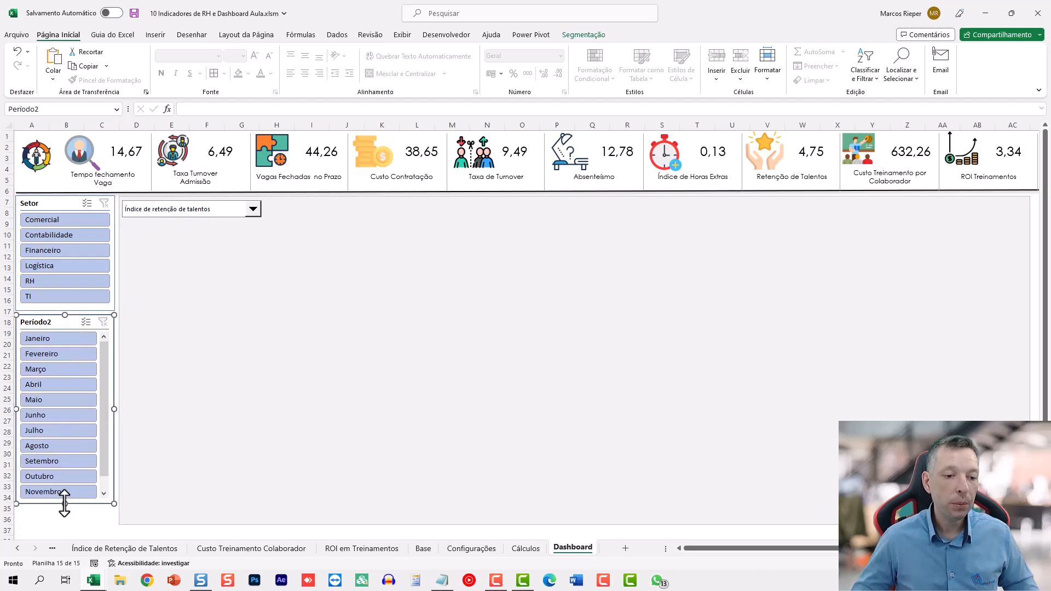
left_click_drag(65, 503, 55, 521)
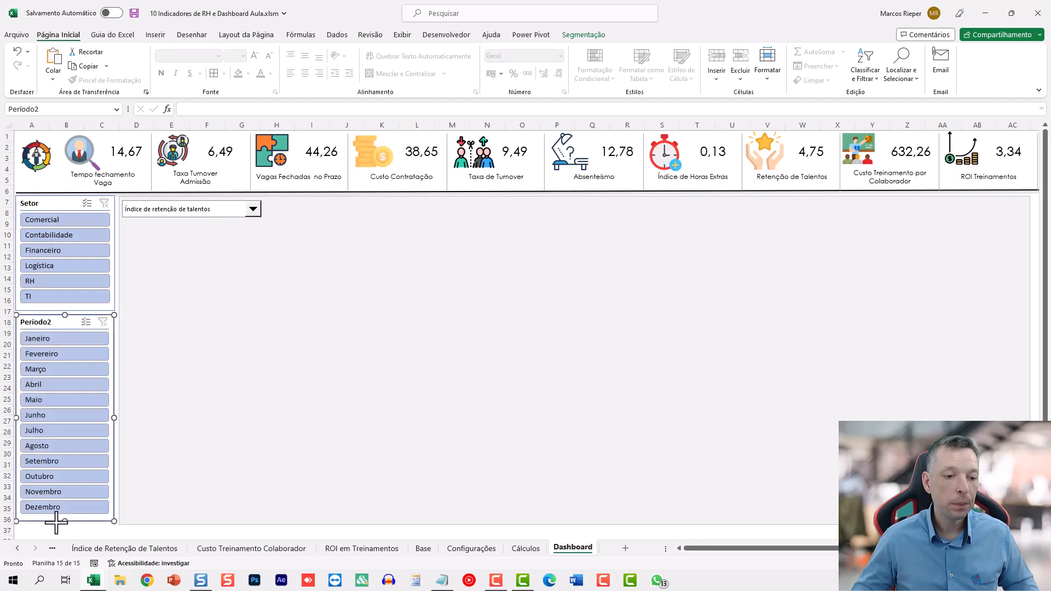
Change the Período2 slicer's name and header caption to Período.
right_click(49, 322)
left_click(145, 313)
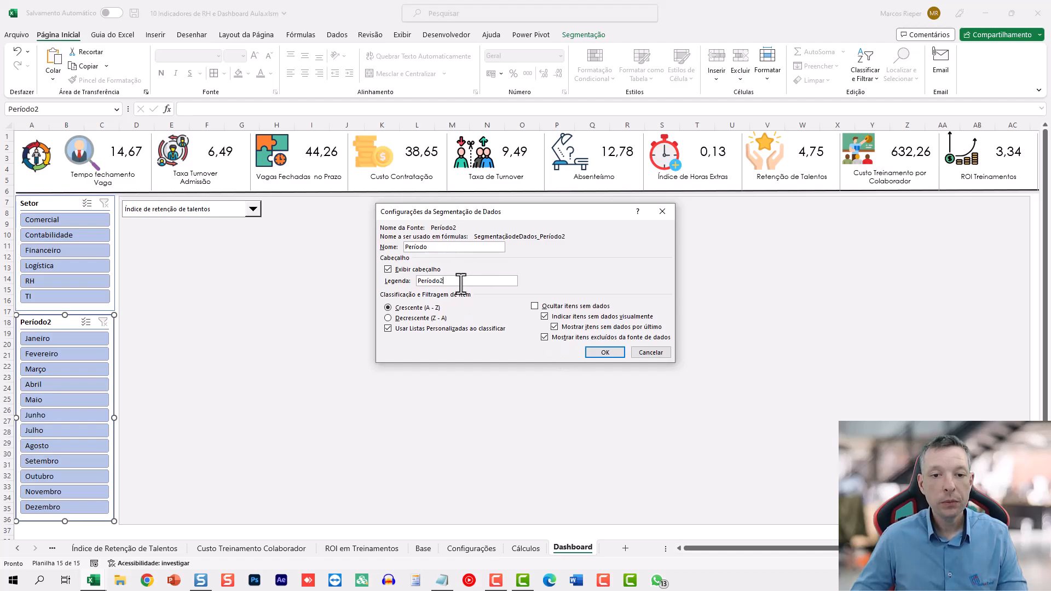
left_click(604, 352)
left_click(241, 301)
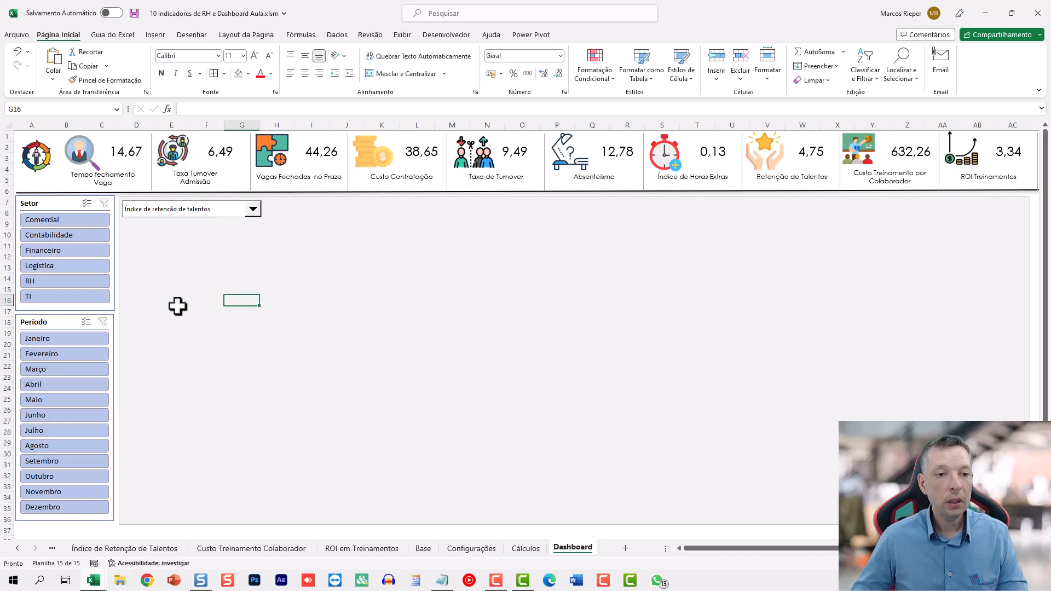
Test the slicers on the cards by filtering to Financeiro with various months from Janeiro to Dezembro, and clear the Período filter.
left_click(84, 250)
left_click(64, 385)
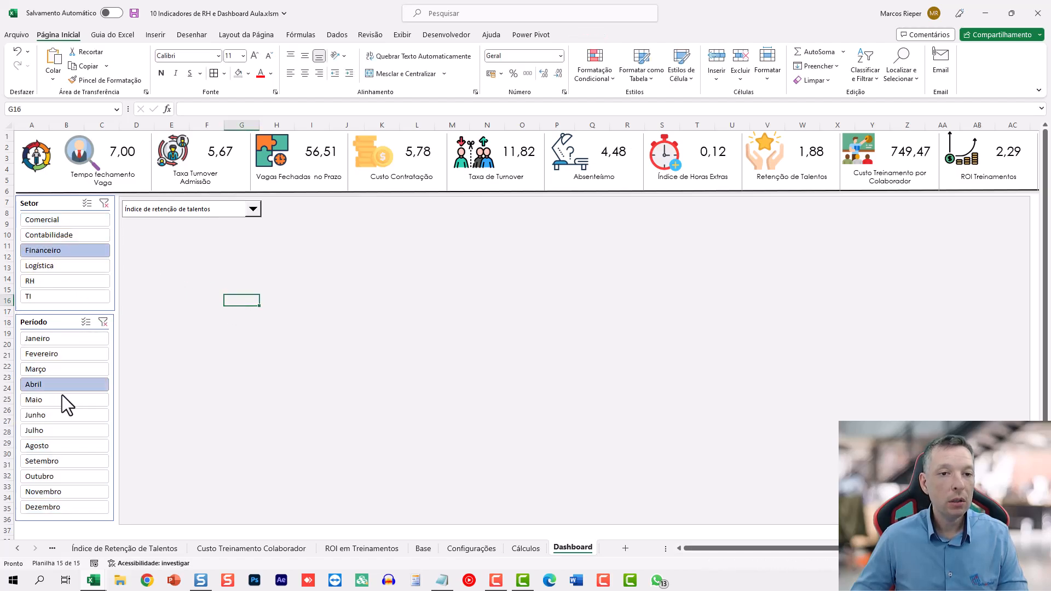
left_click(46, 427)
left_click(59, 461)
left_click(61, 400)
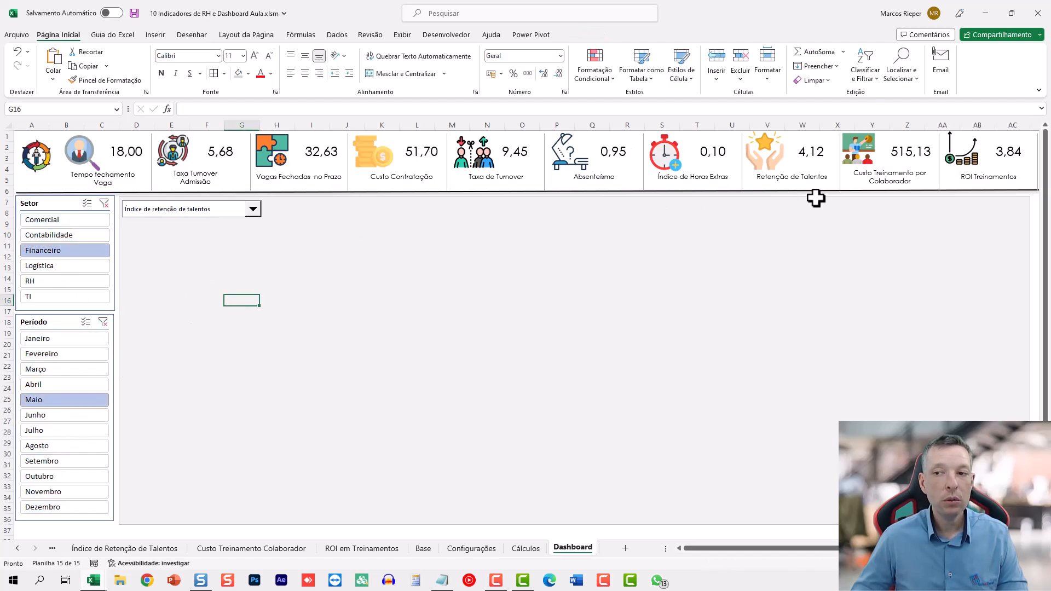
left_click_drag(59, 340, 65, 445)
left_click(70, 400)
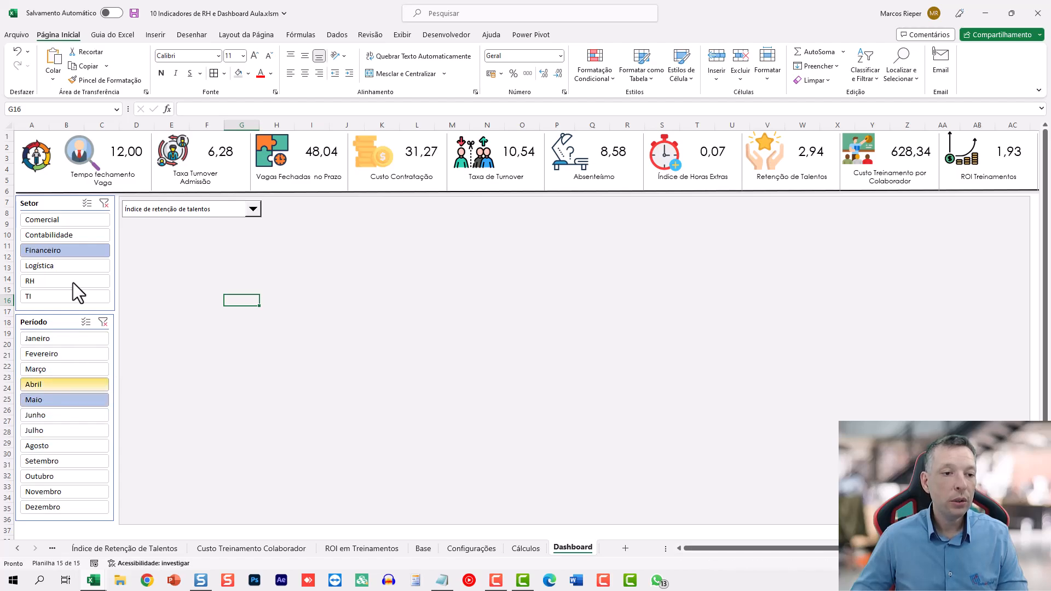
left_click(48, 414)
left_click(53, 443)
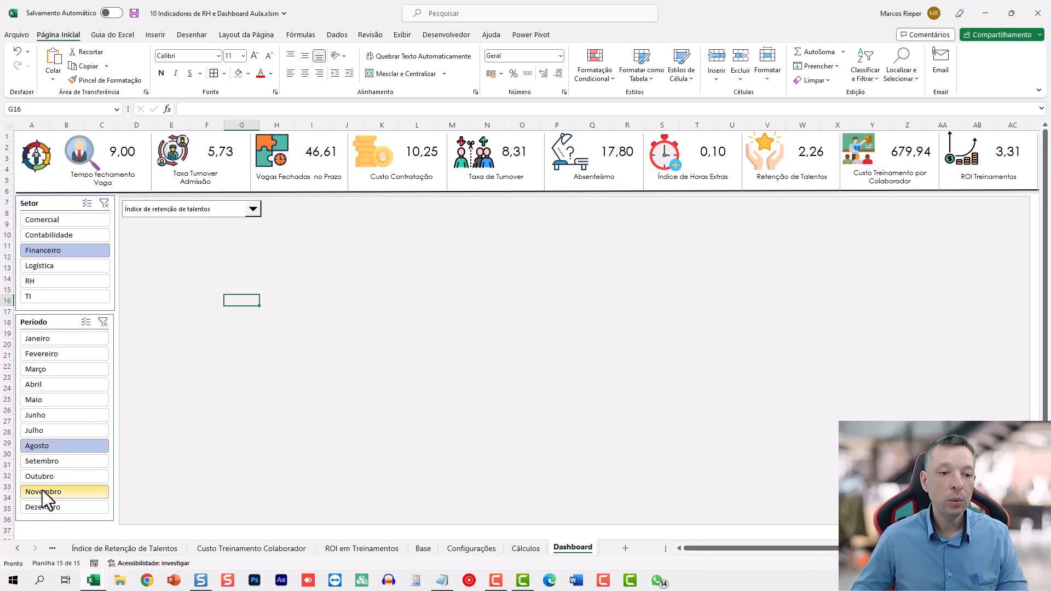
left_click(42, 490)
left_click(44, 504)
left_click(103, 322)
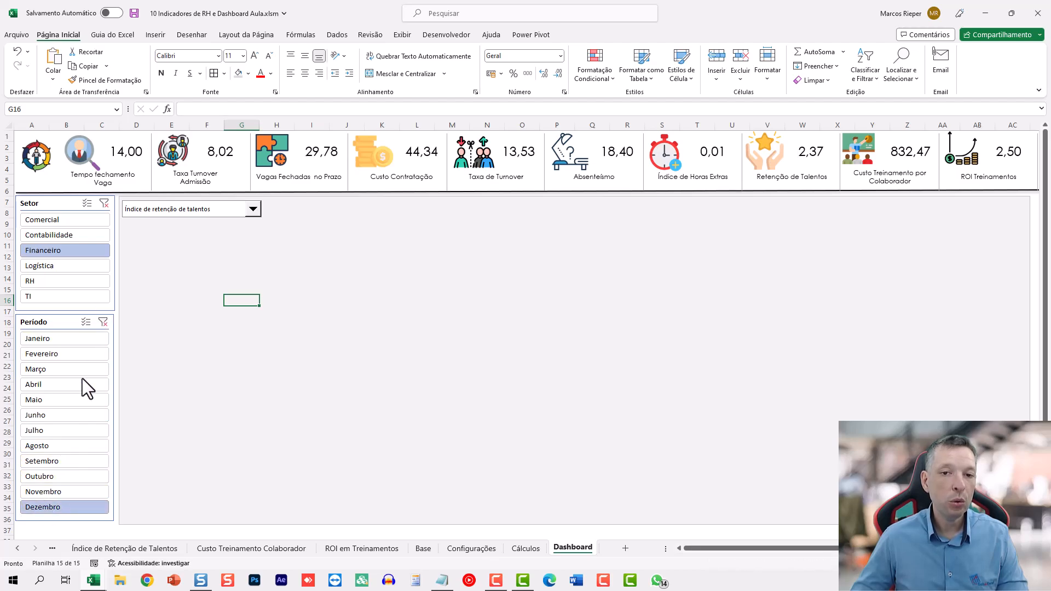
Check the cards for the Logística, RH and Financeiro sectors, and clear the Setor filter.
left_click(73, 268)
left_click(69, 280)
left_click(65, 250)
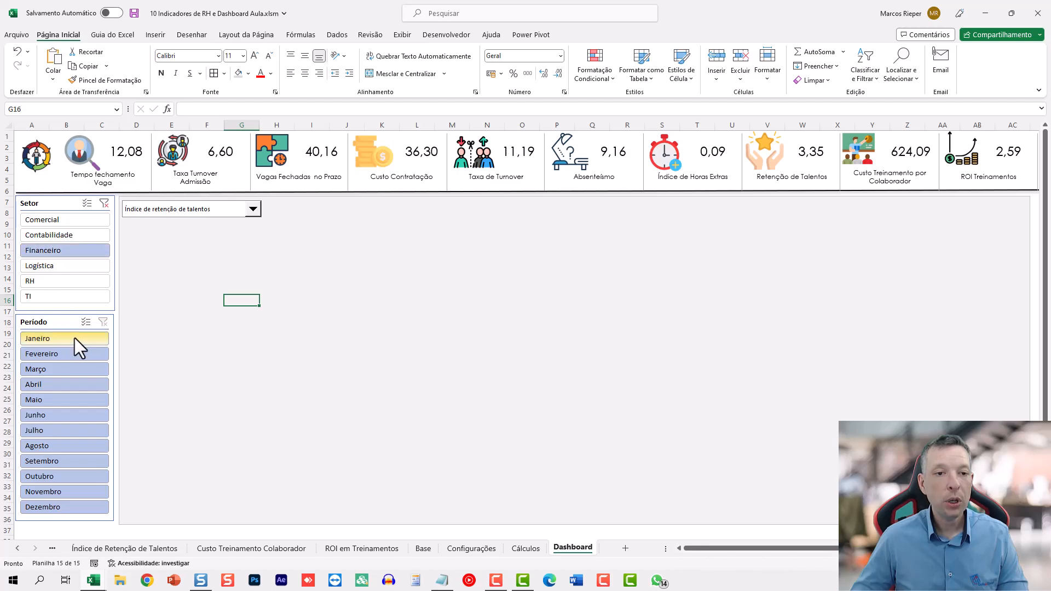
left_click(104, 204)
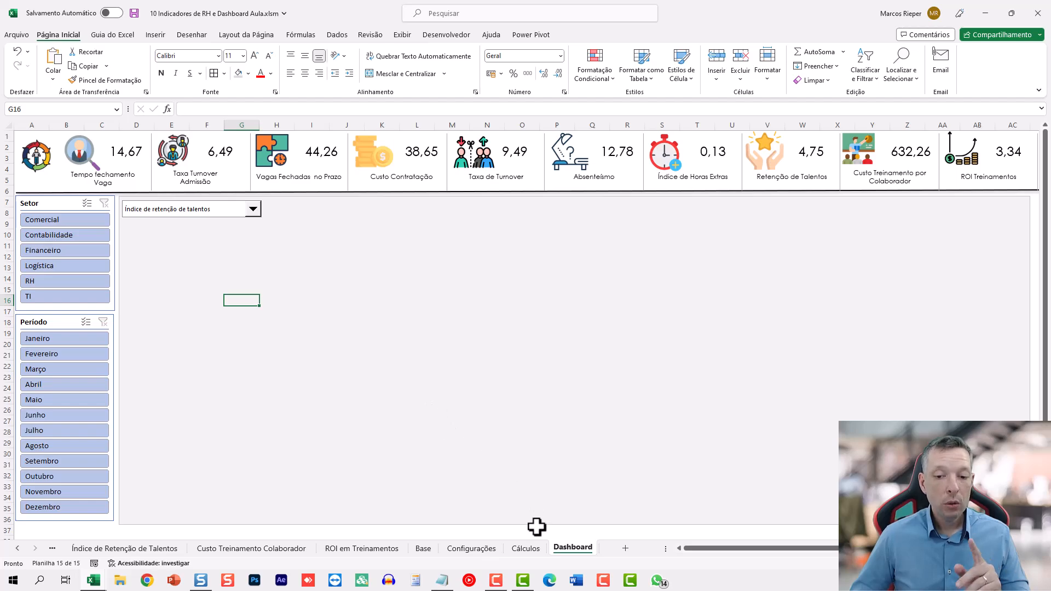
left_click(542, 366)
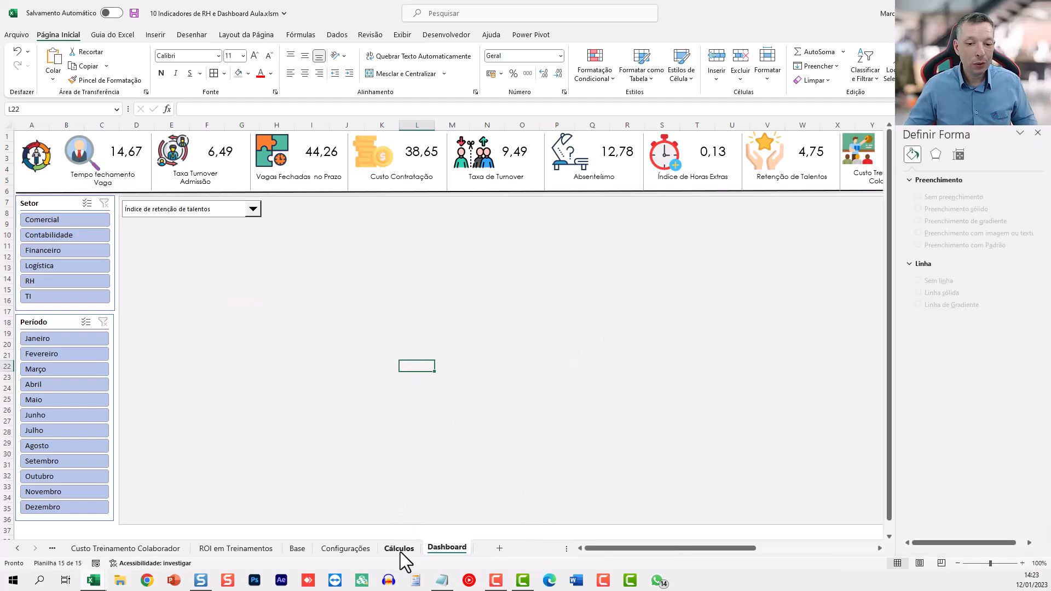
Create a default clustered column chart from N6:O18 on the Cálculos sheet.
left_click(400, 549)
left_click(487, 228)
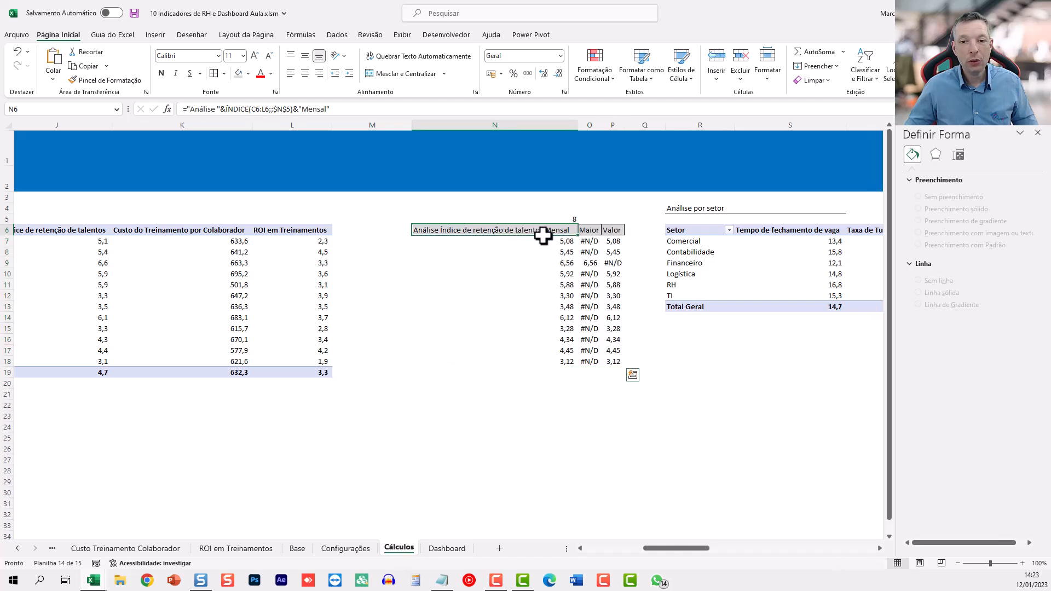
left_click_drag(543, 235, 584, 356)
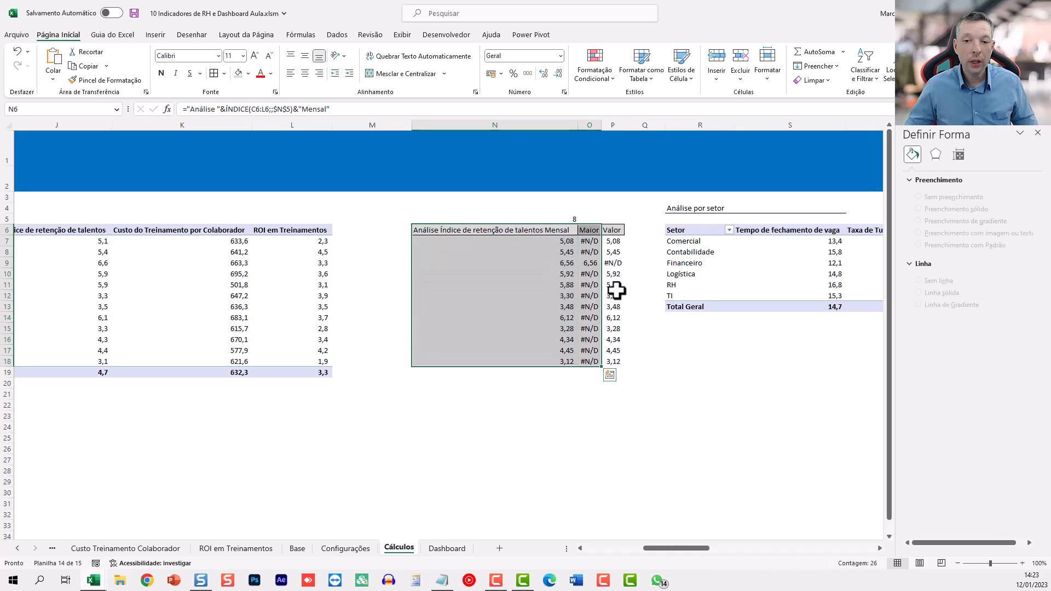
left_click_drag(612, 296, 613, 318)
left_click_drag(549, 228, 593, 357)
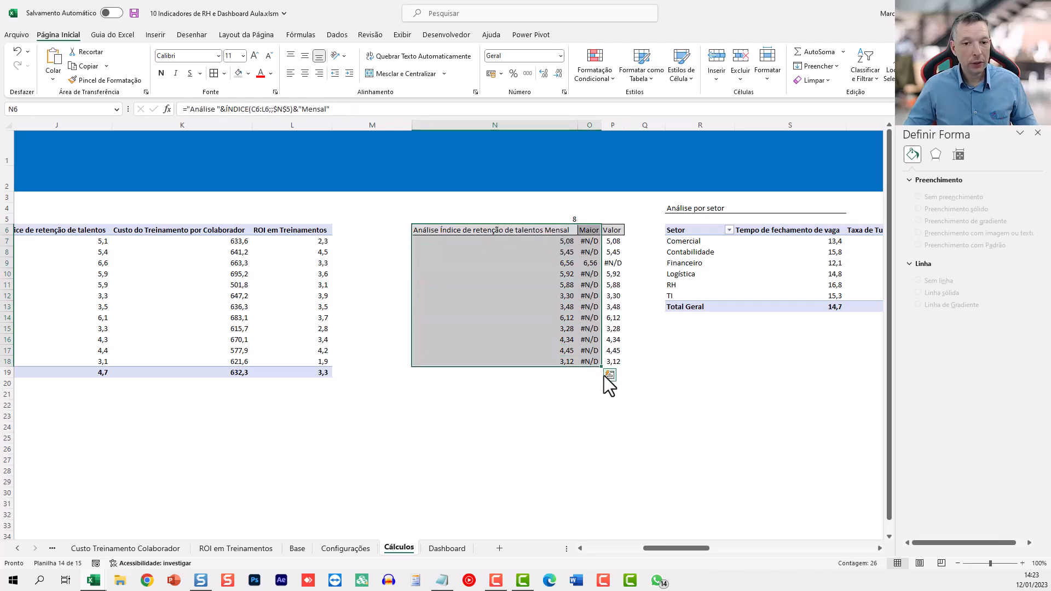
key("alt+F1")
left_click(424, 320)
Copy the column chart to the Dashboard sheet and enlarge it below the indicator drop-down, filling the grey panel to about column N, row 36.
key("ctrl+c")
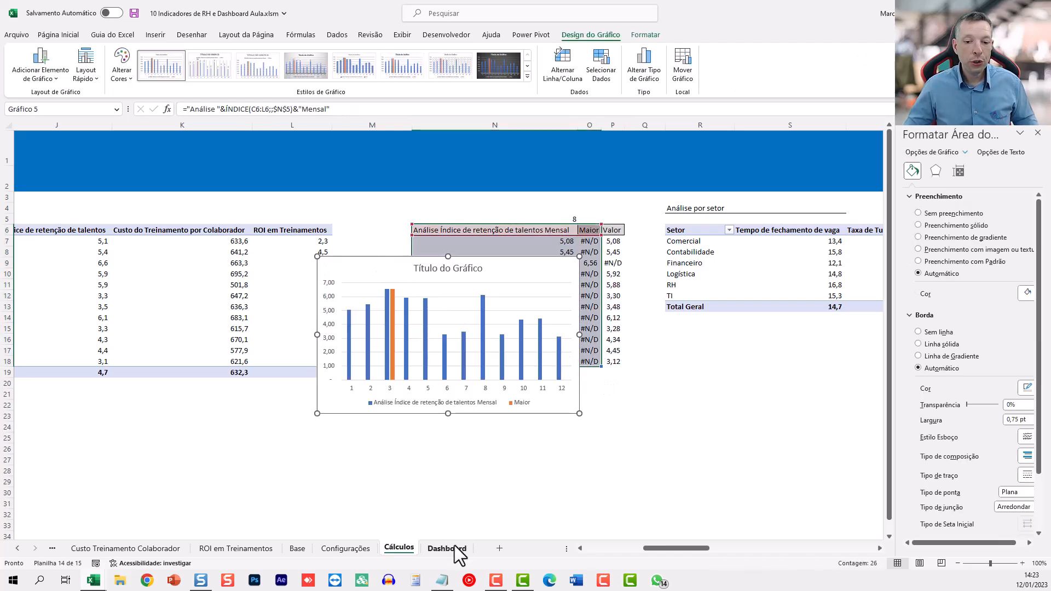
left_click(447, 548)
left_click(247, 265)
key("ctrl+v")
left_click_drag(258, 266, 152, 226)
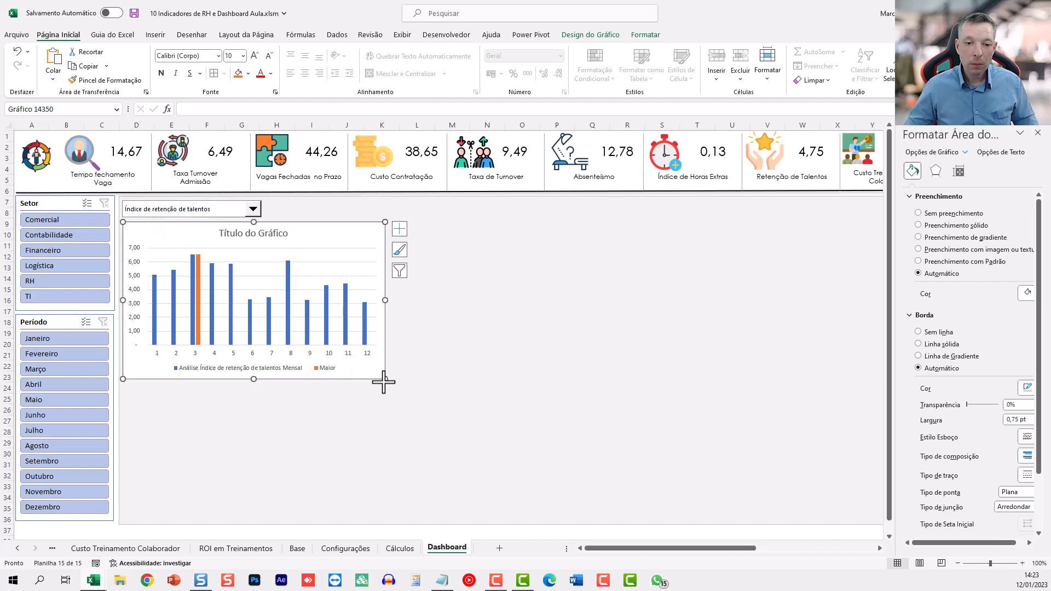
left_click_drag(383, 382, 495, 519)
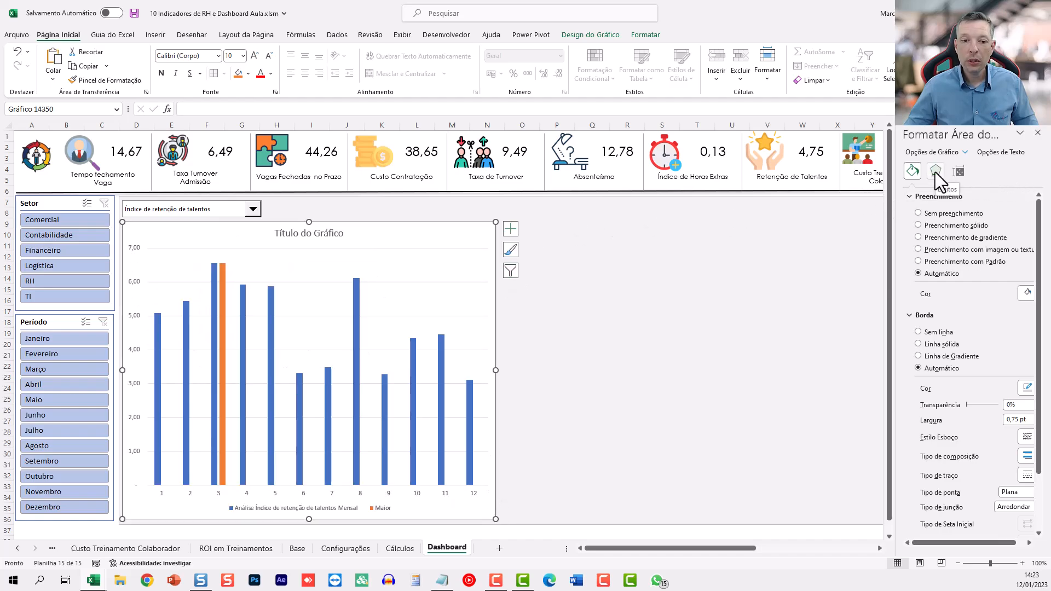
Apply a preset shadow to the chart area with 60% transparency, 4 pt blur, 45° angle and 3 pt distance.
right_click(413, 225)
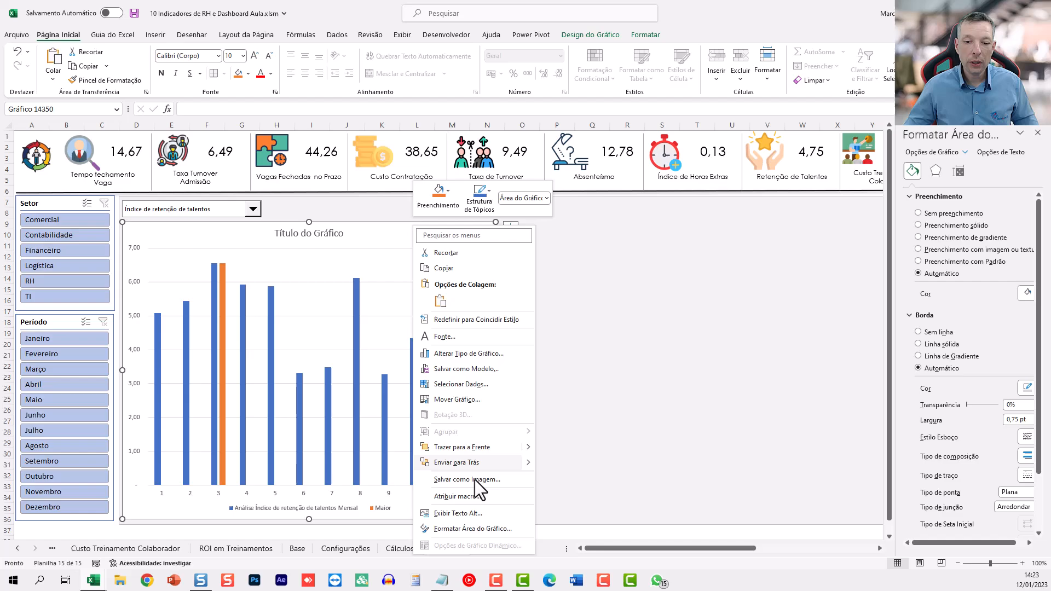
left_click(469, 525)
left_click(933, 173)
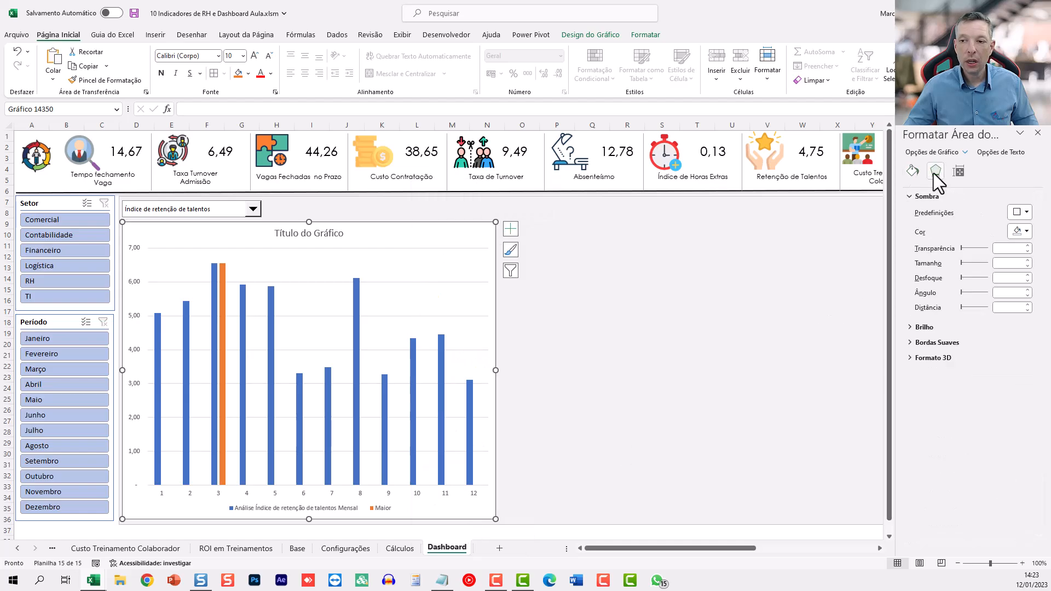
left_click(1024, 212)
left_click(963, 303)
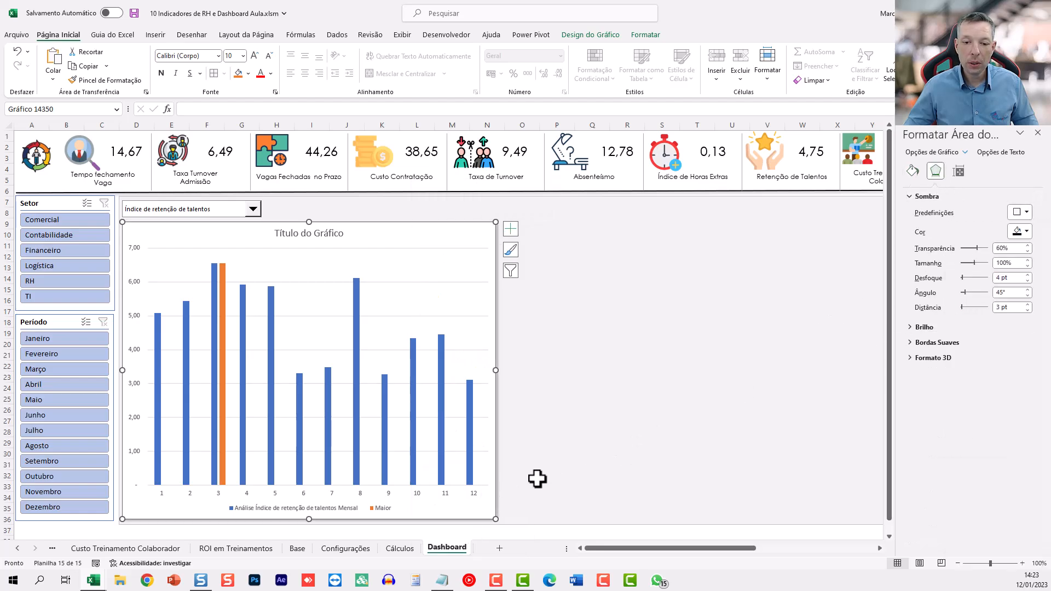
left_click(1036, 133)
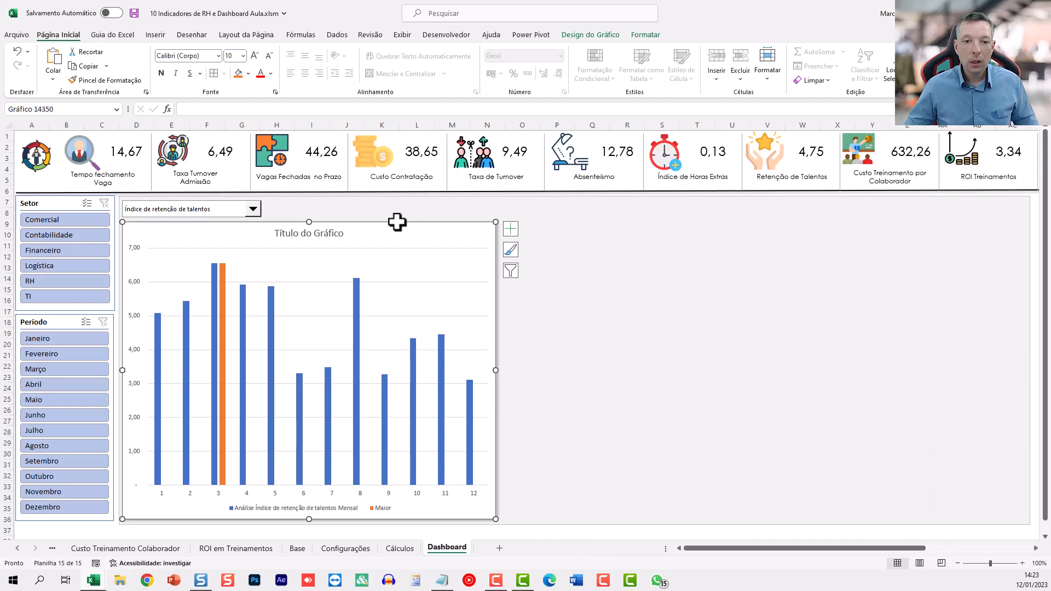
Change the dashboard chart's type to a line chart with markers.
right_click(391, 224)
left_click(446, 355)
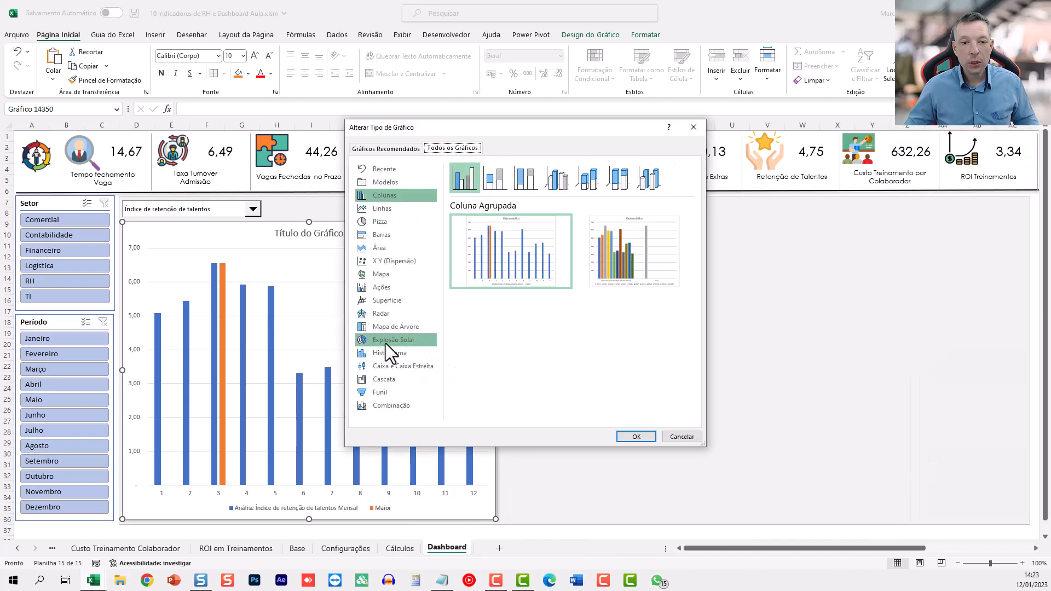
left_click(392, 211)
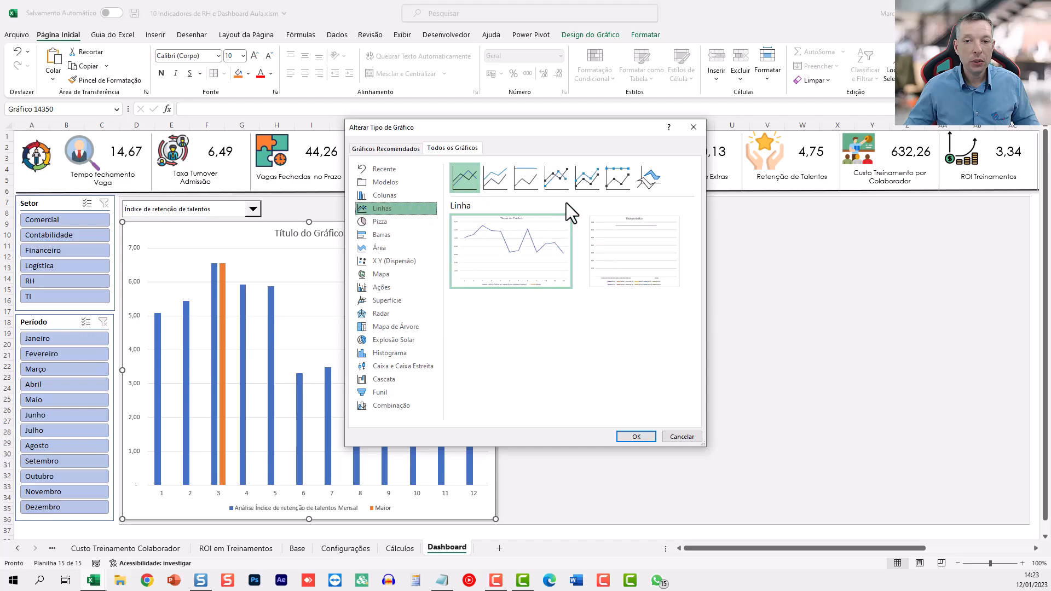
left_click(553, 180)
mouse_move(522, 248)
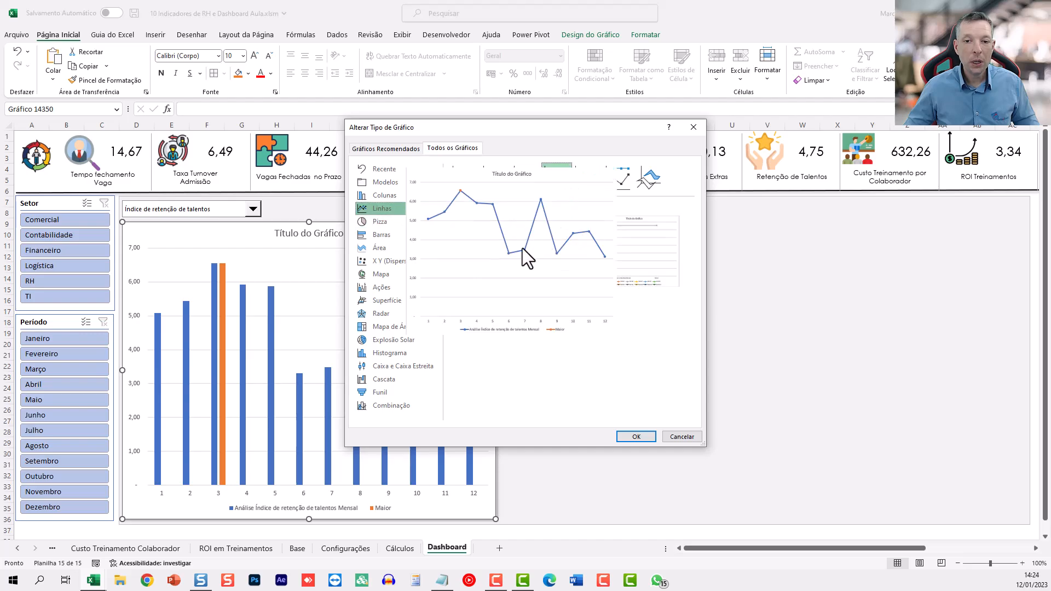
left_click(635, 437)
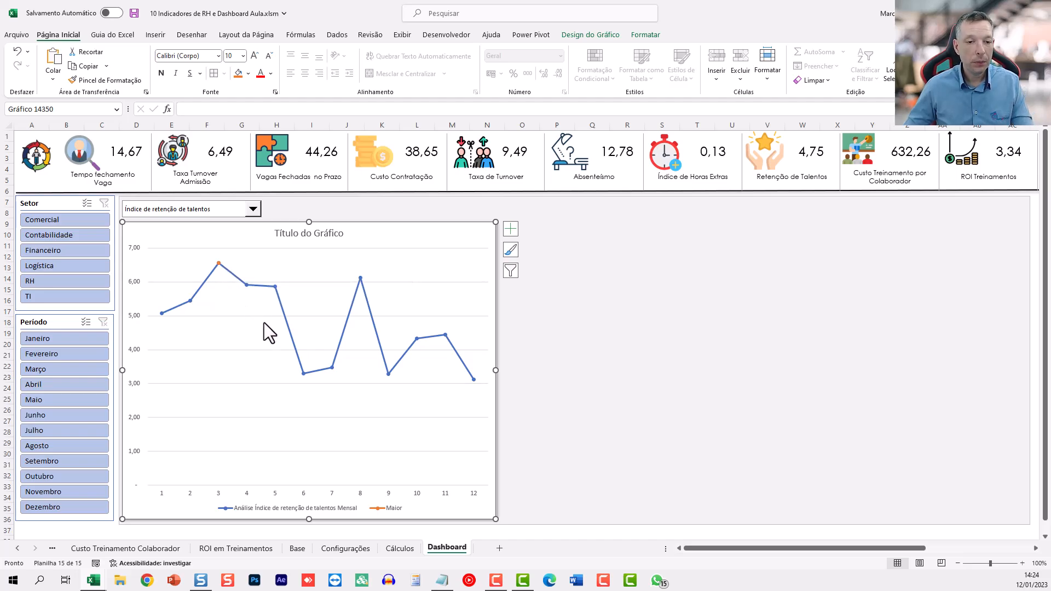
Give the monthly indicator series built-in circle markers of size 7.
left_click(246, 285)
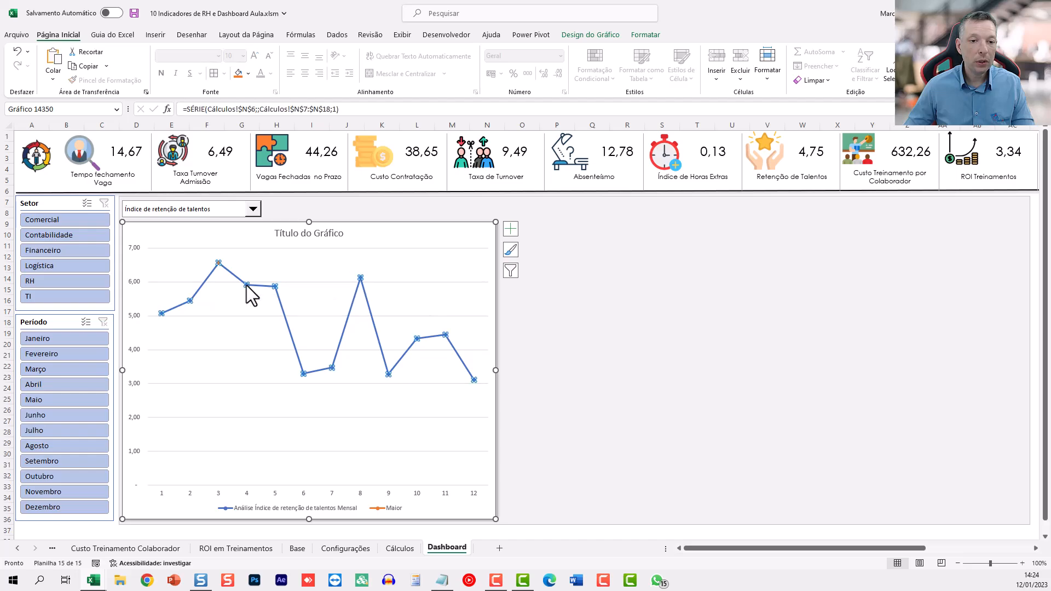
right_click(247, 285)
left_click(297, 404)
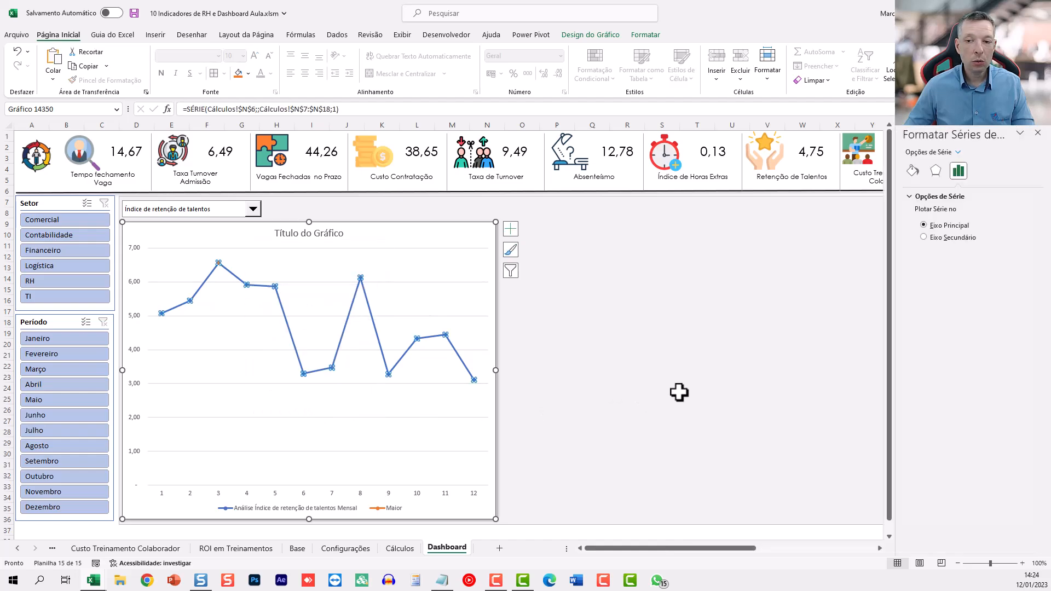
left_click(912, 171)
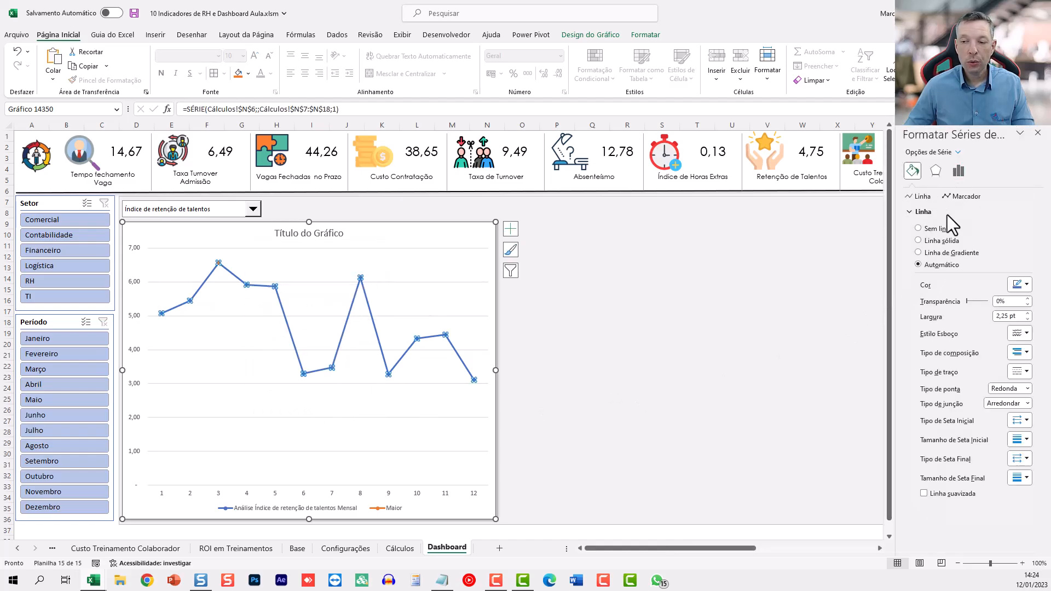
left_click(960, 197)
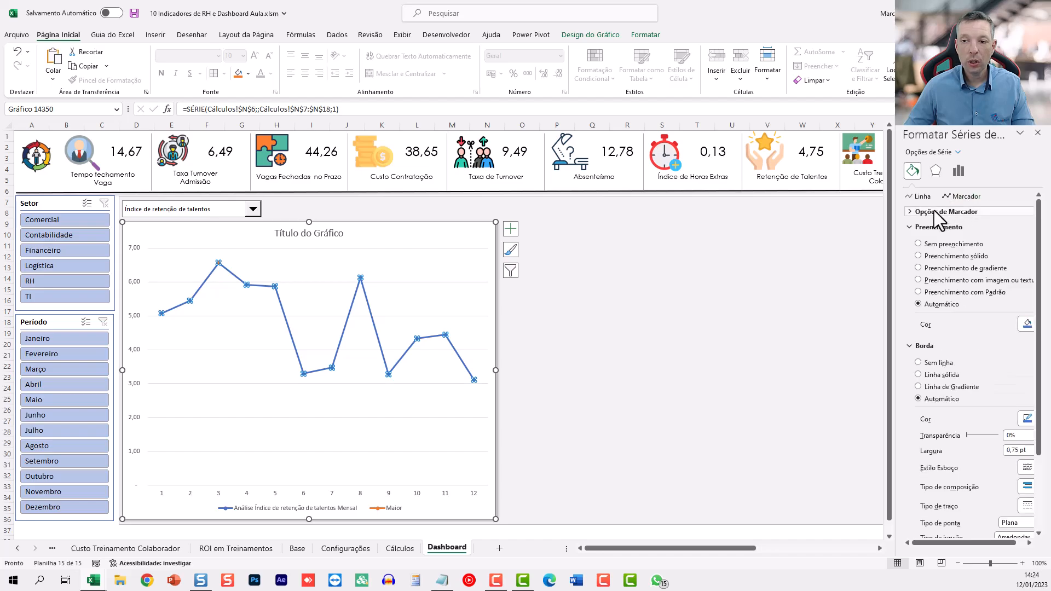
left_click(958, 212)
left_click(925, 251)
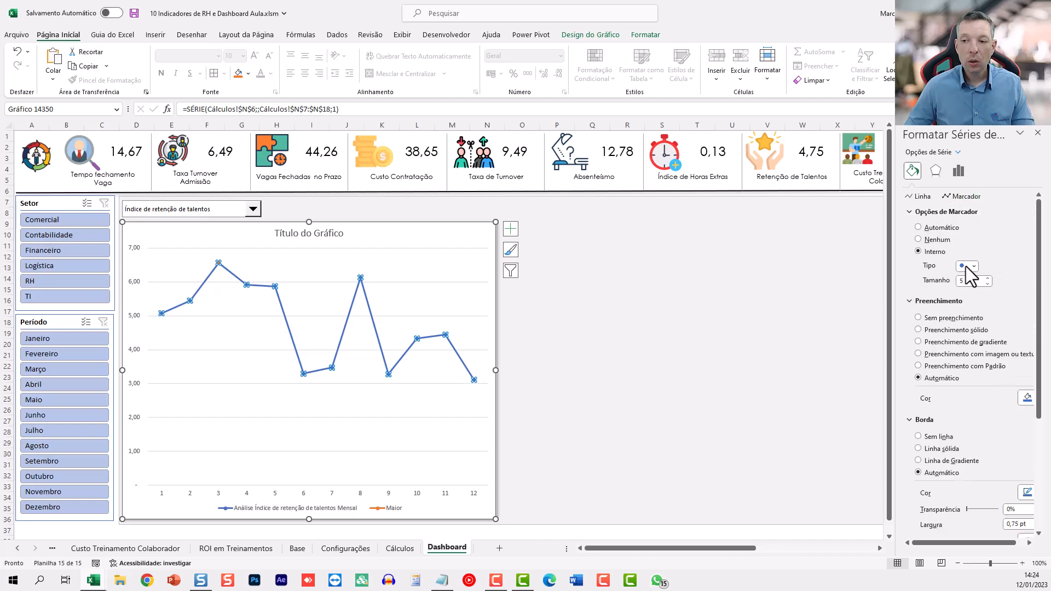
left_click(989, 278)
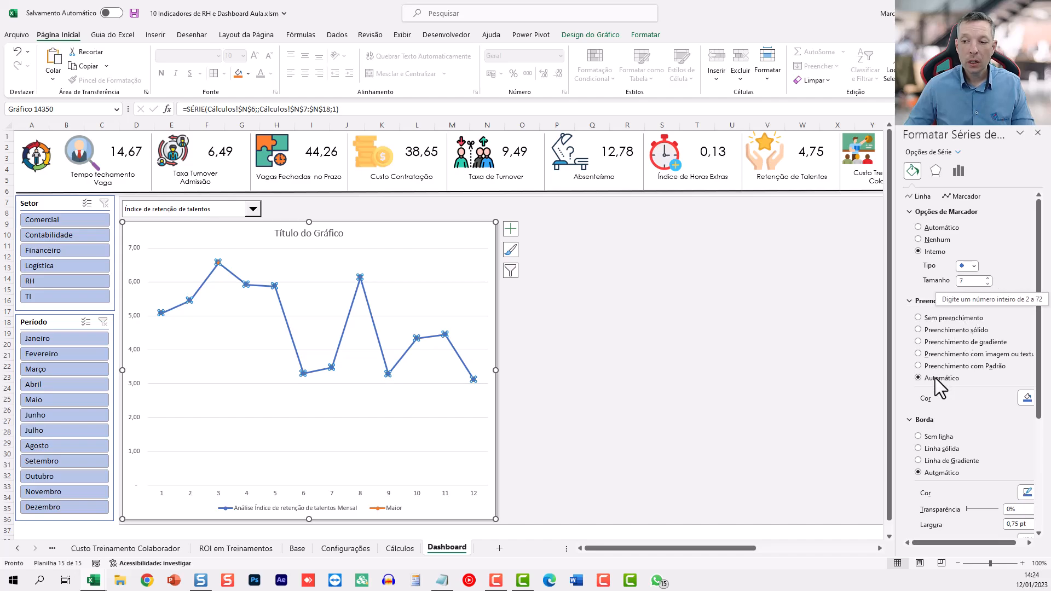
Give the monthly series' markers a solid light blue theme fill and a solid white border.
left_click(932, 330)
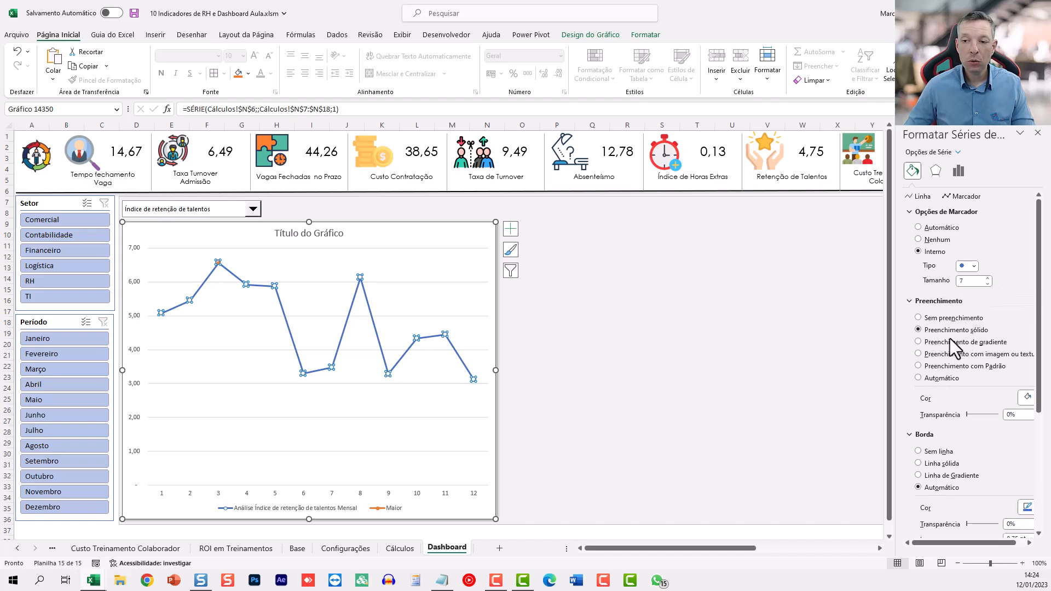
left_click(1027, 398)
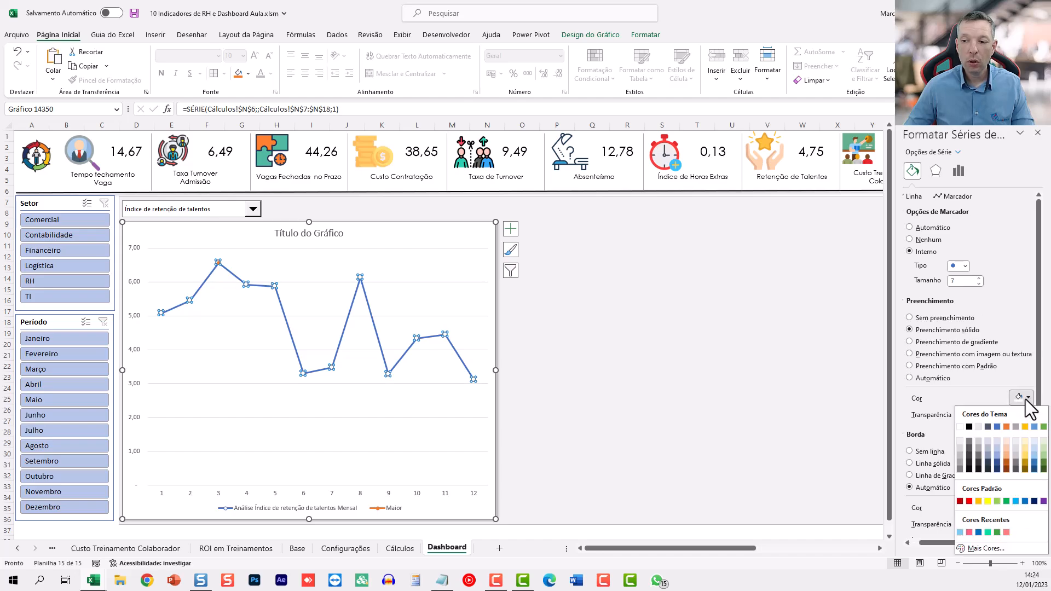
left_click(1034, 427)
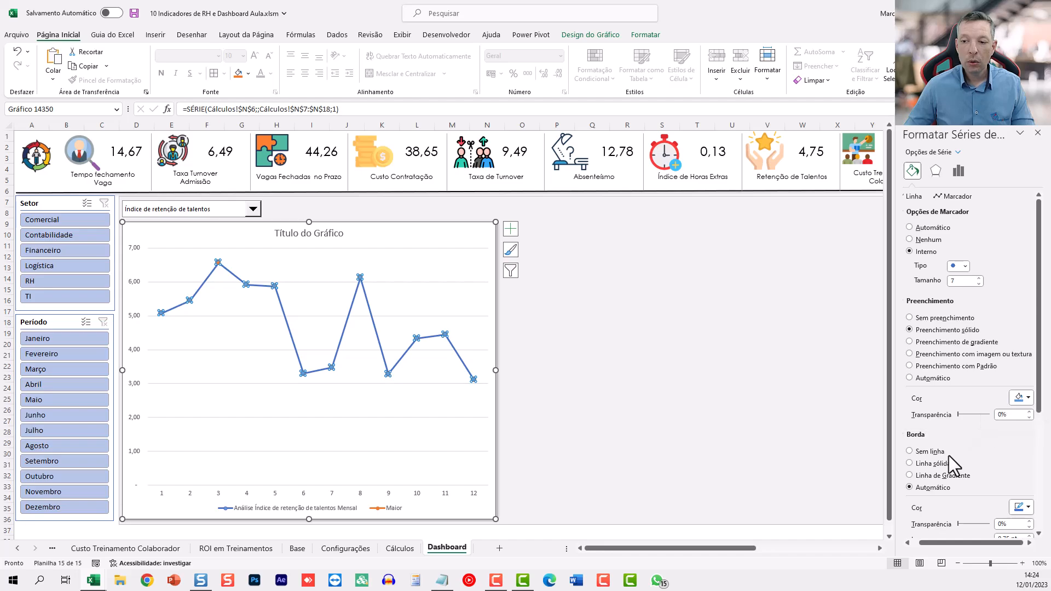
left_click(933, 464)
left_click(1019, 508)
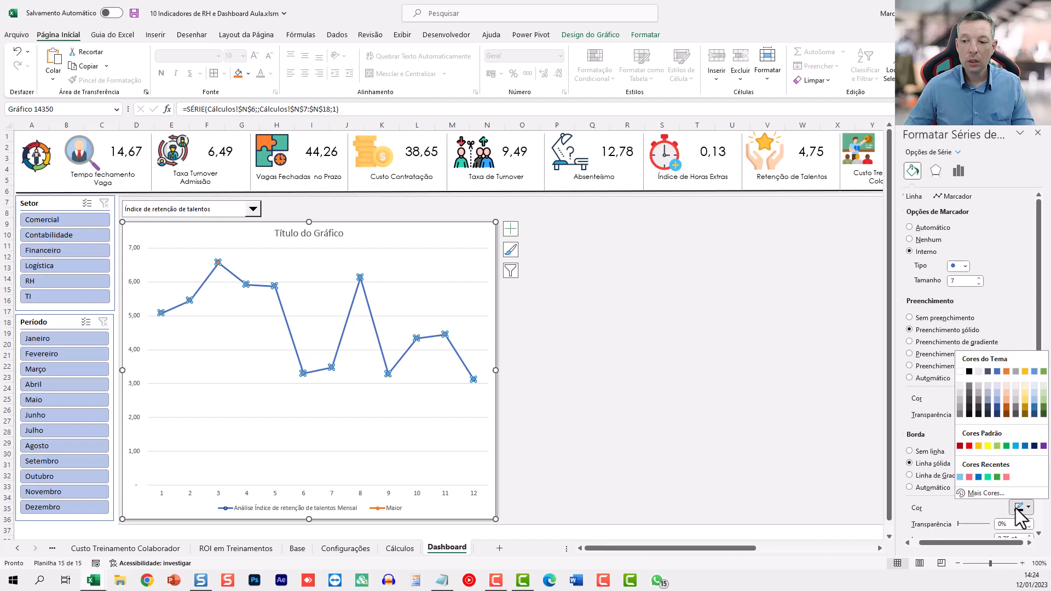
left_click(960, 373)
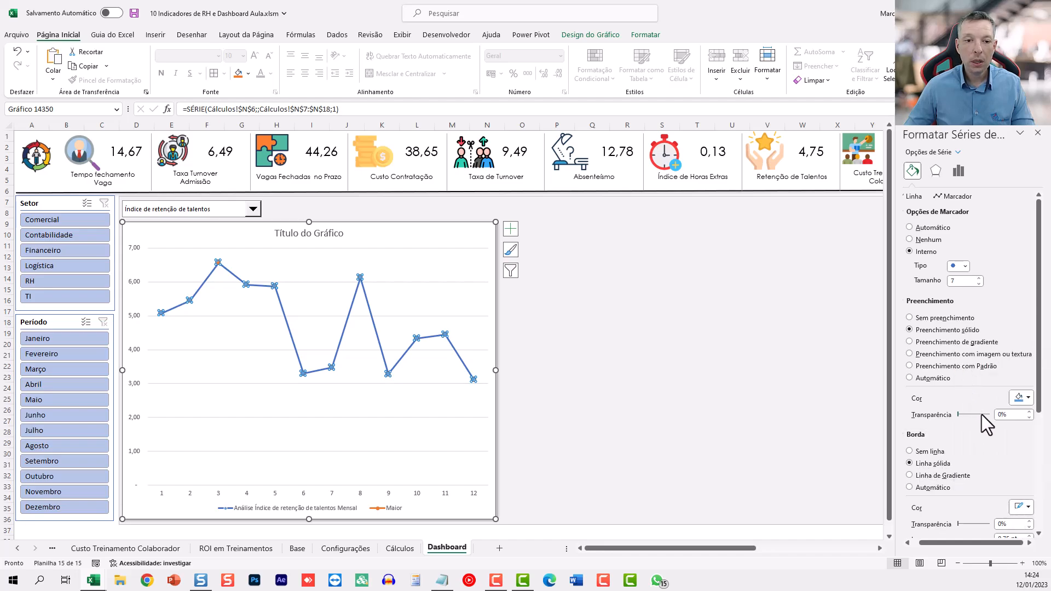
scroll(985, 438, "down", 3)
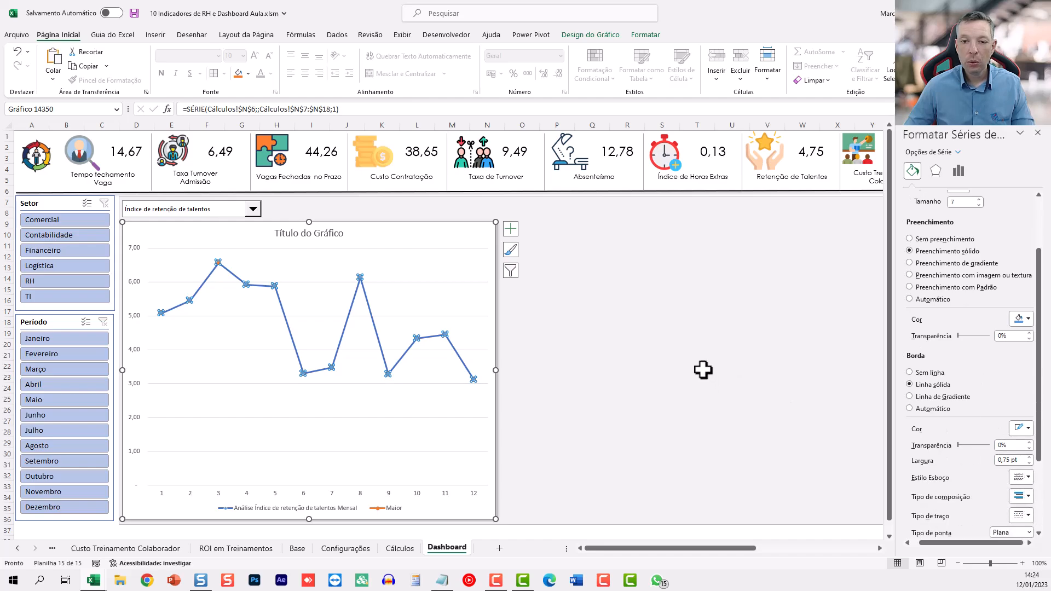
Increase the marker size of the monthly indicator series to 8.
left_click(662, 344)
left_click(360, 278)
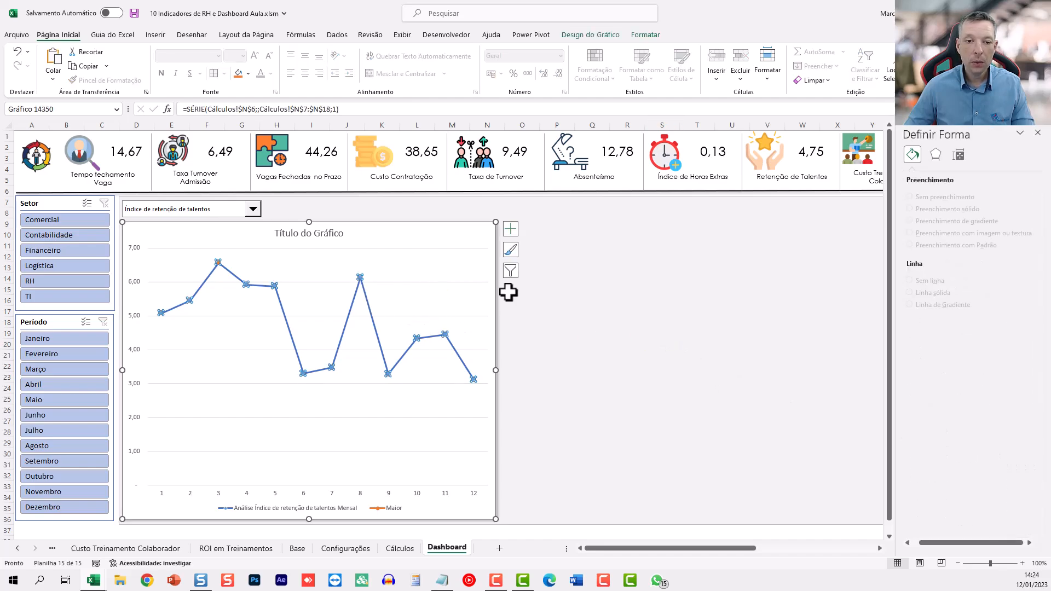
left_click(912, 170)
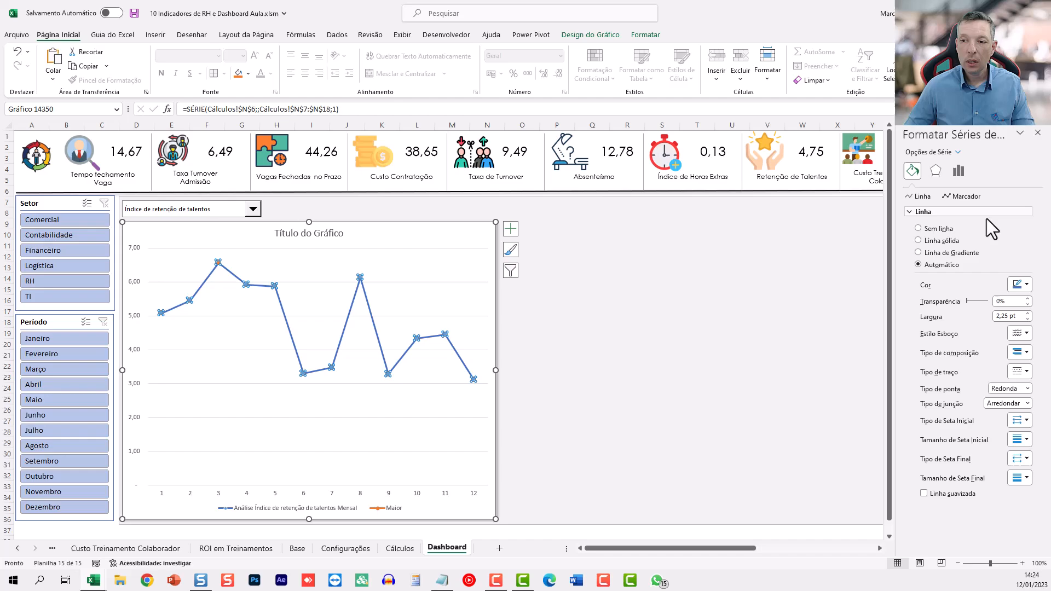
left_click(964, 196)
left_click(951, 212)
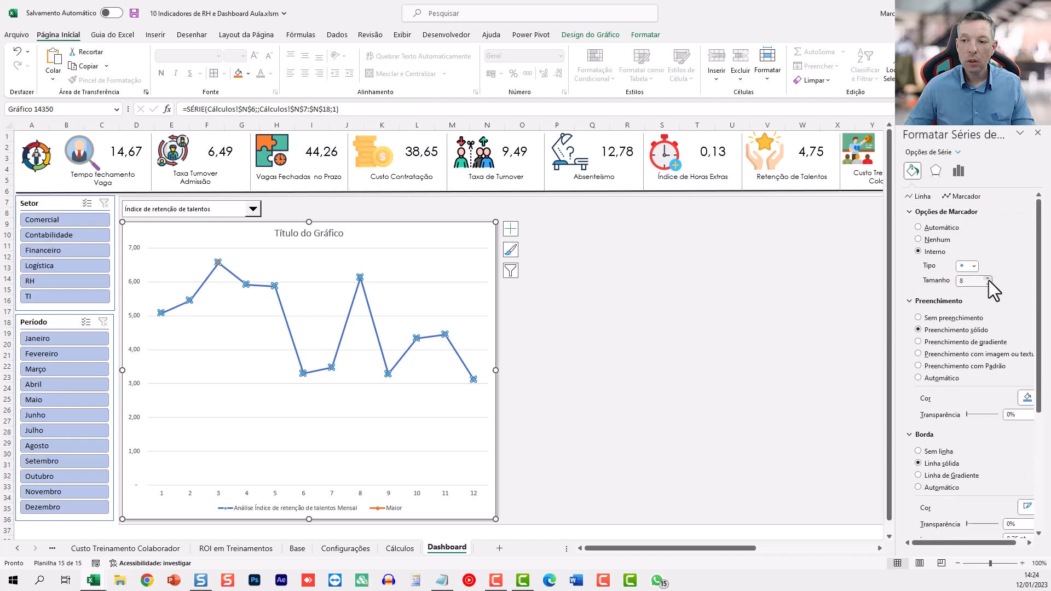
left_click(632, 324)
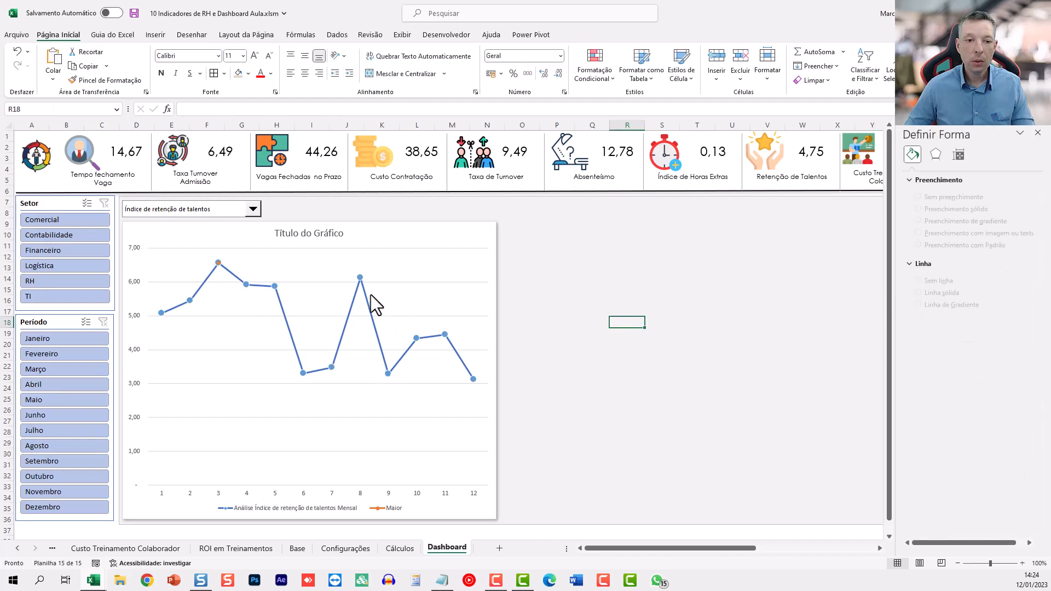
Give the Maior series a built-in circle marker of size 26.
left_click(219, 263)
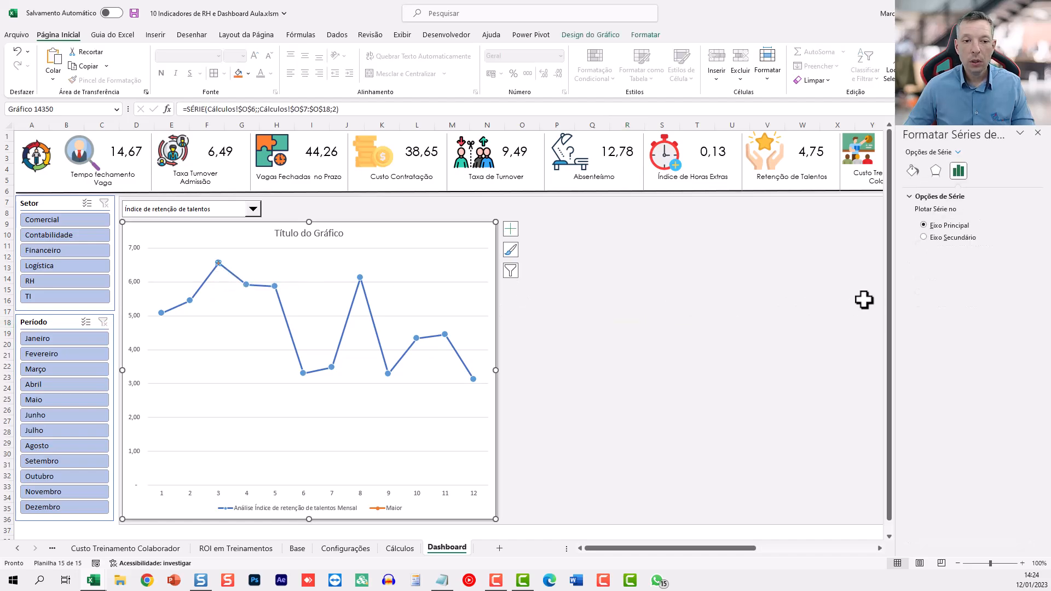
left_click(913, 170)
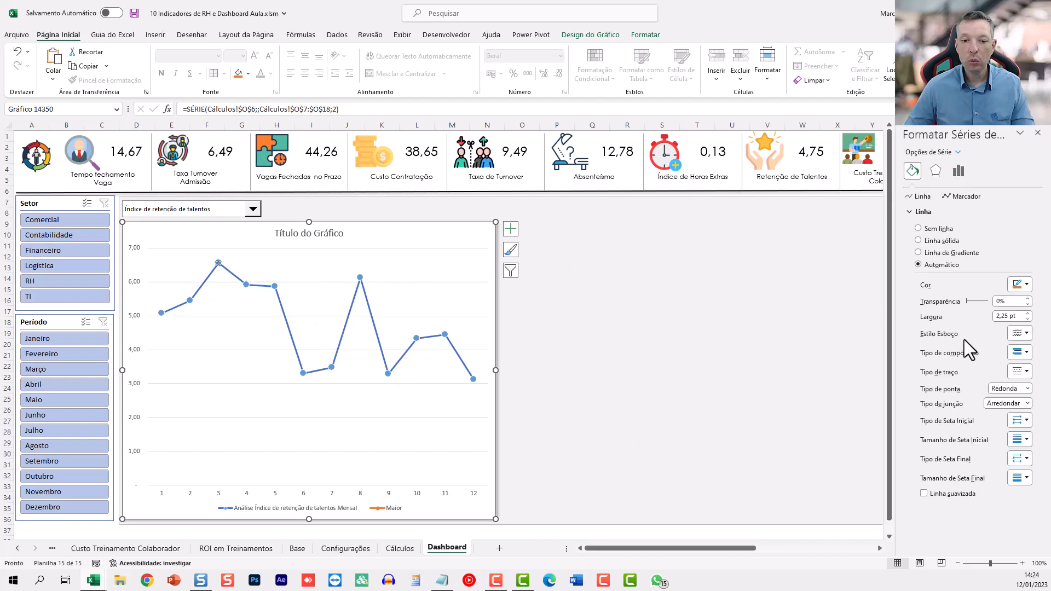
left_click(967, 199)
left_click(931, 213)
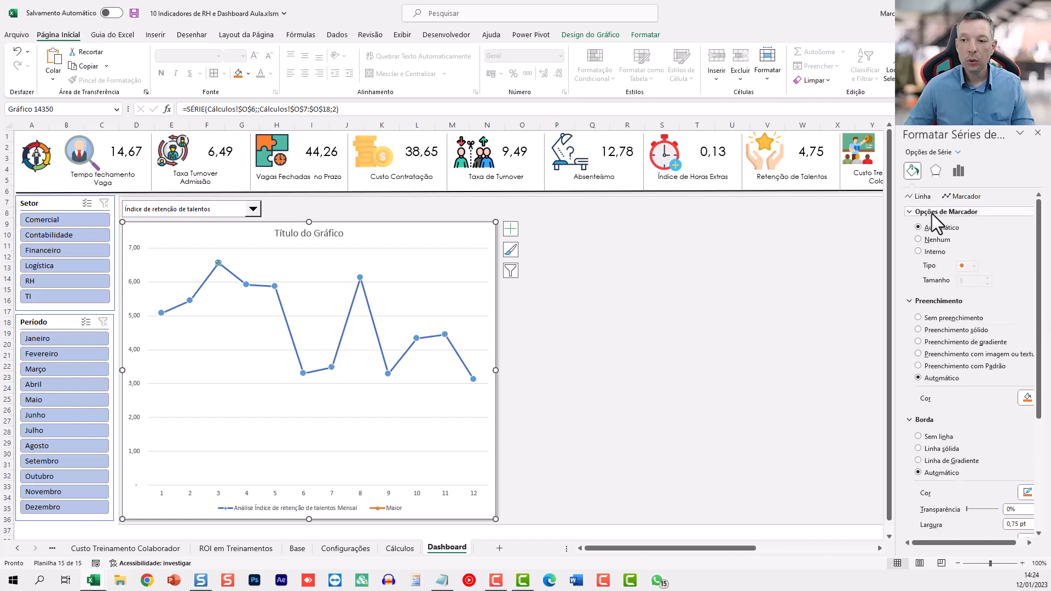
left_click(931, 251)
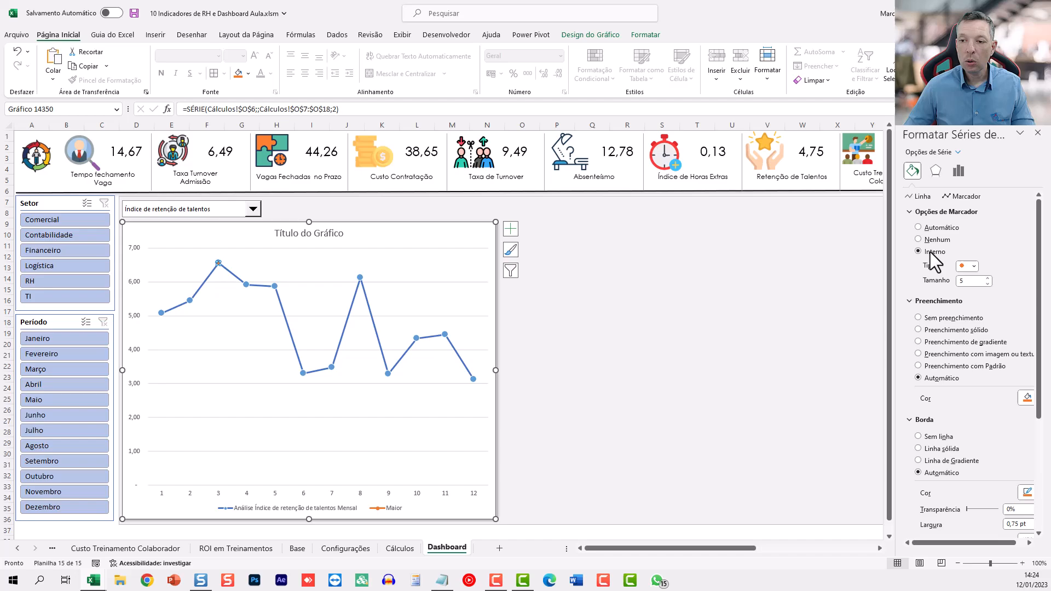
left_click(987, 278)
left_click(988, 278)
left_click(988, 278)
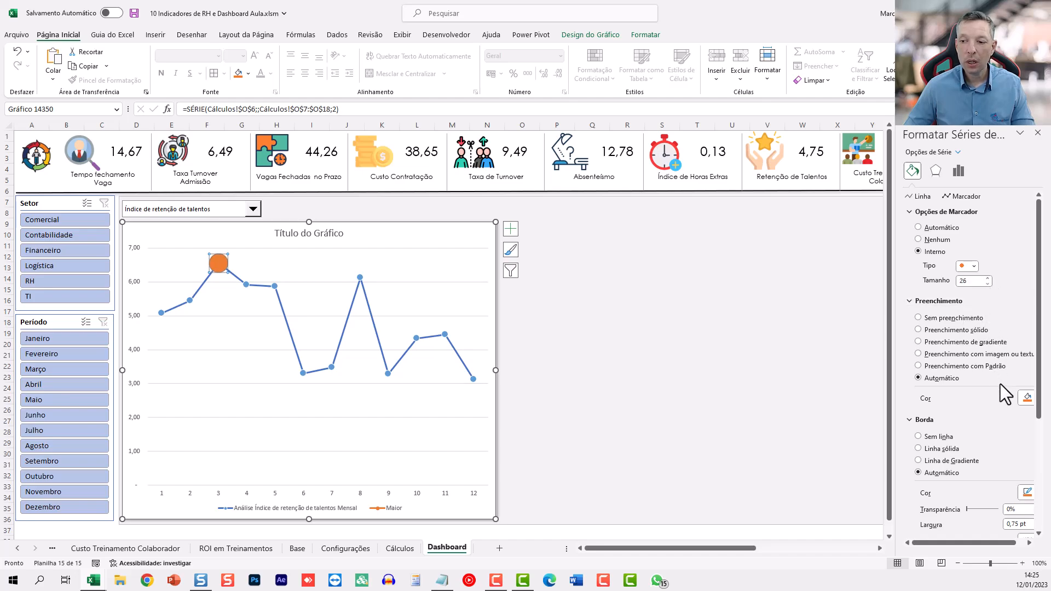
Give the Maior marker a solid green theme fill and a solid white border.
left_click(1028, 399)
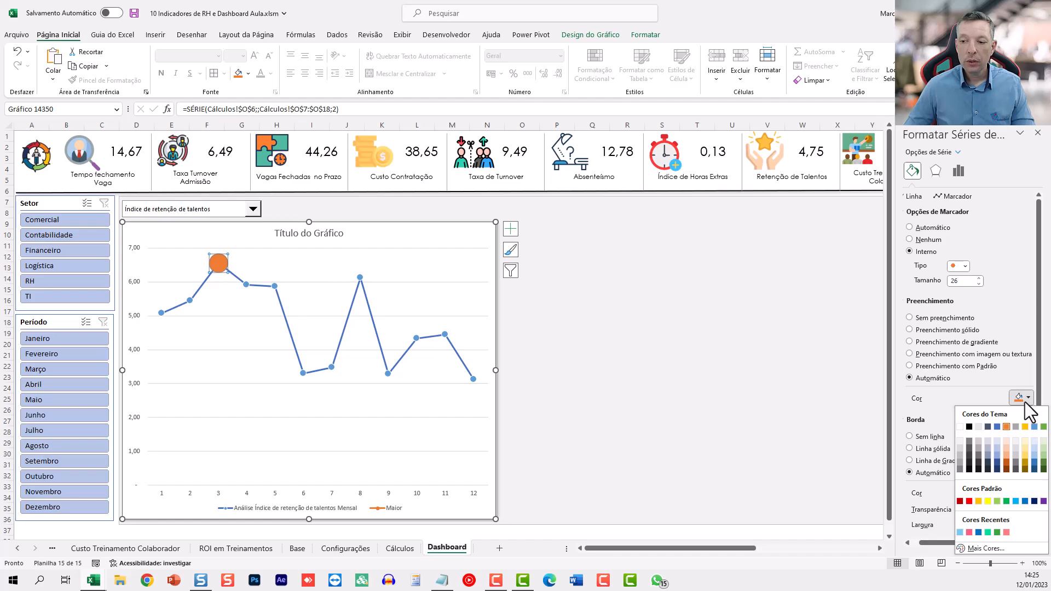
left_click(1043, 427)
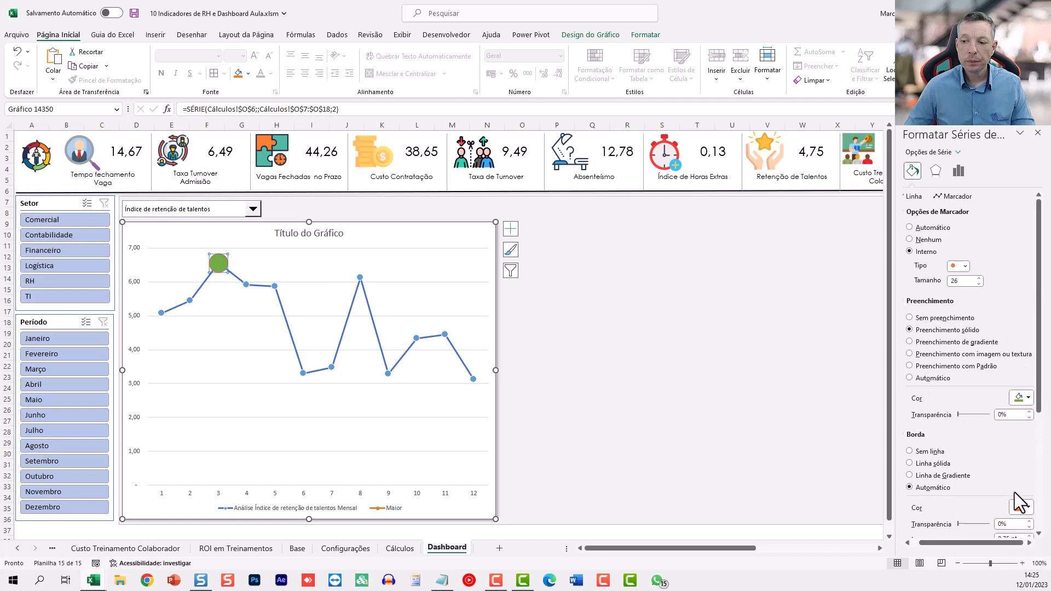
scroll(987, 483, "down", 3)
left_click(909, 384)
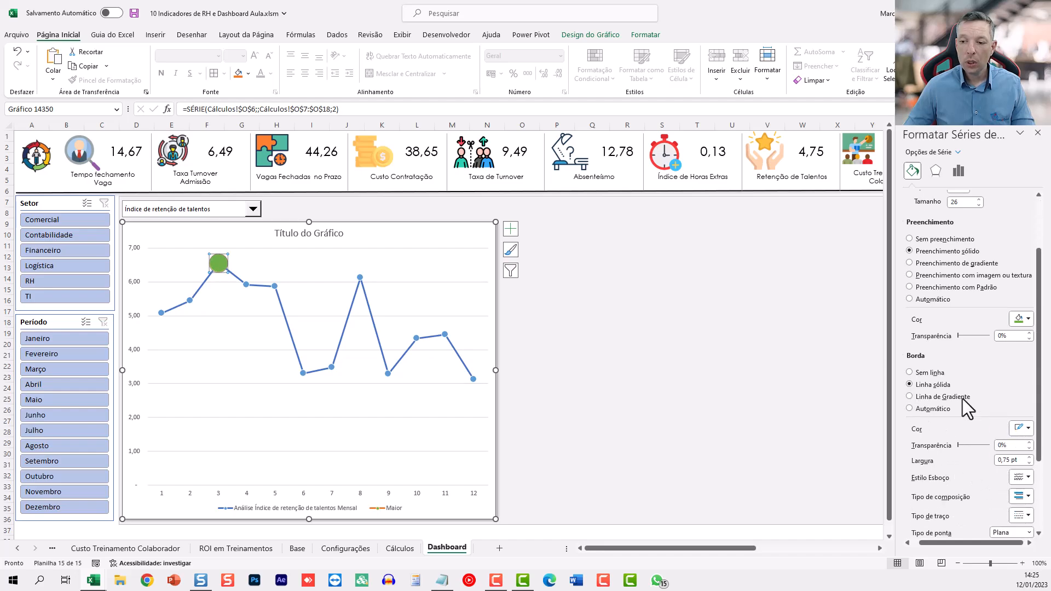
left_click(1025, 427)
left_click(961, 292)
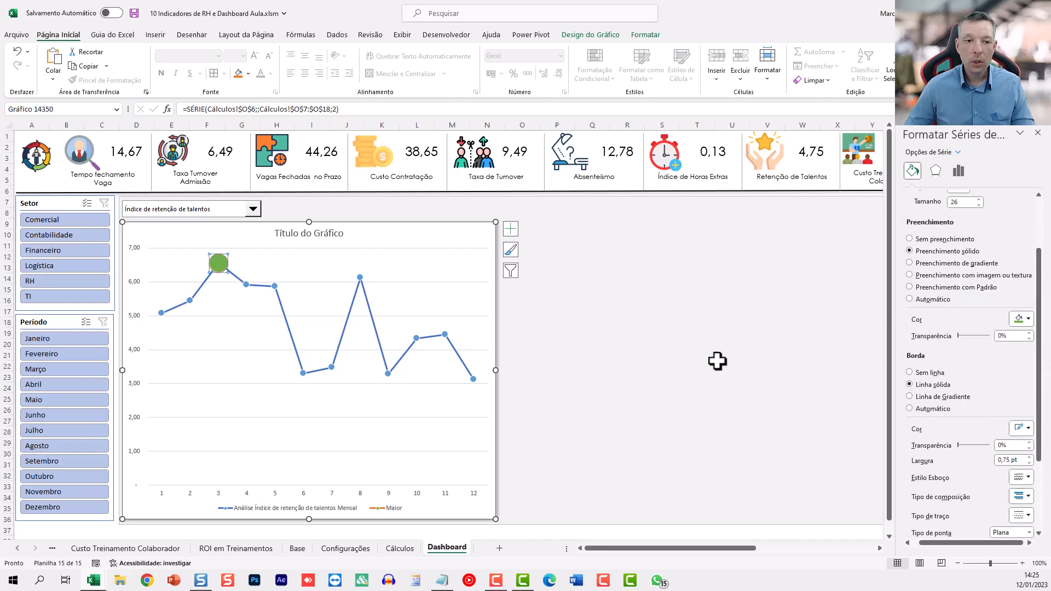
left_click(696, 354)
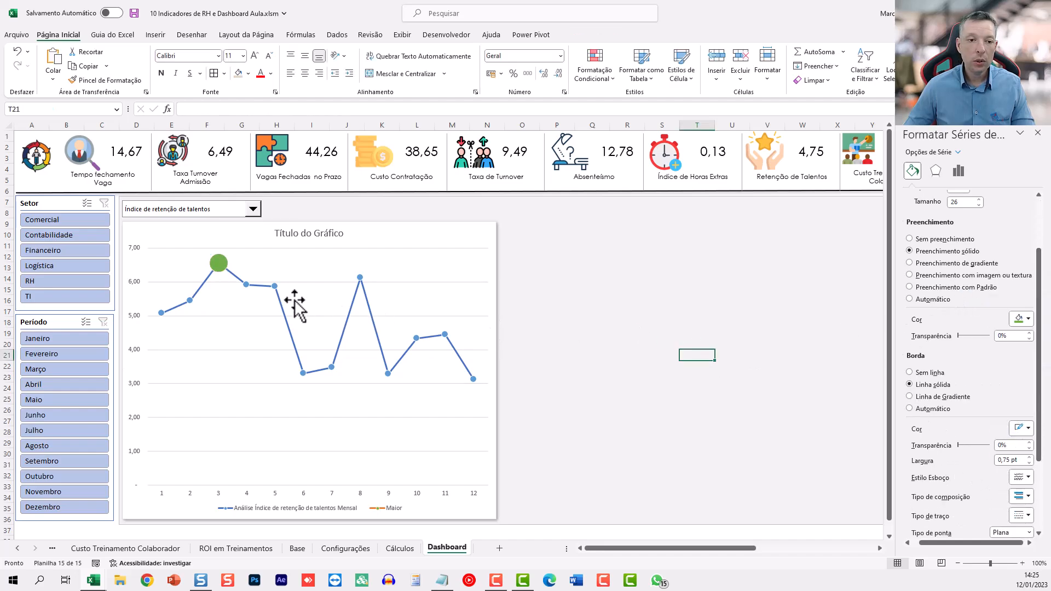
Add a data label to the Maior series and position it at the centre of the marker.
right_click(217, 261)
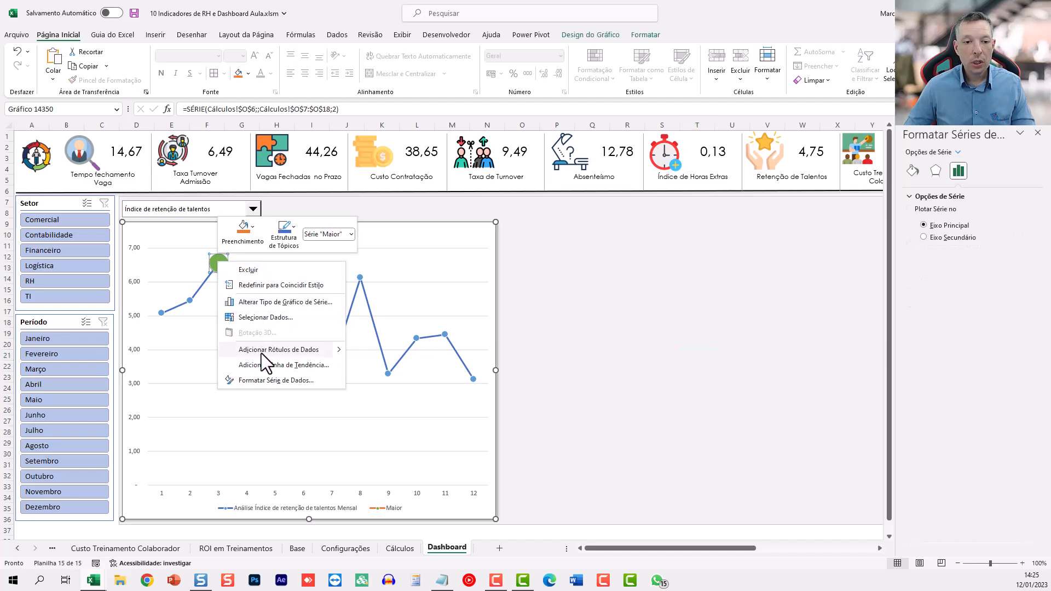
key("Escape")
left_click(239, 263)
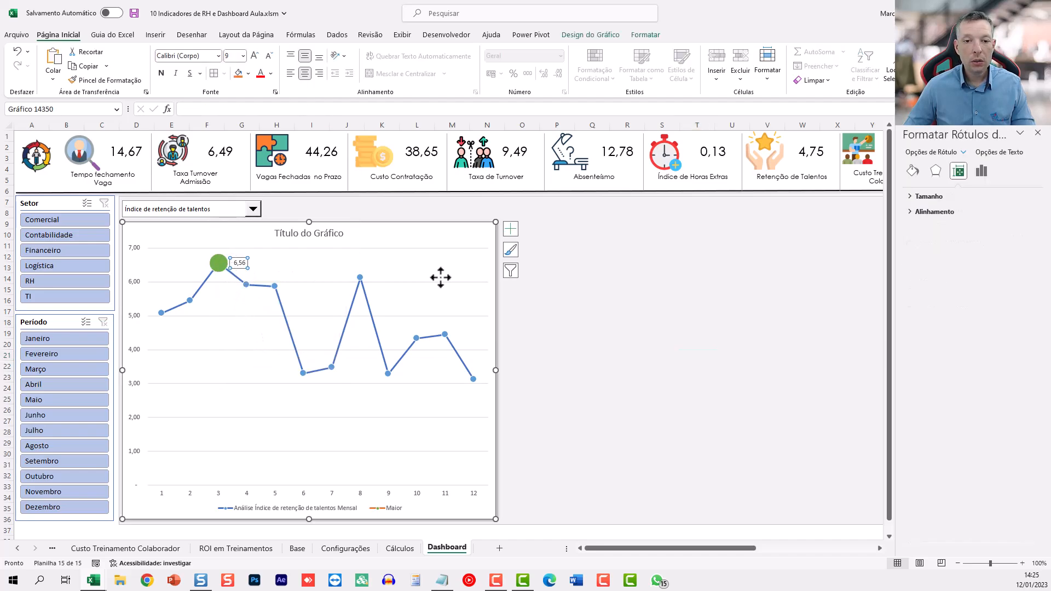
left_click(980, 171)
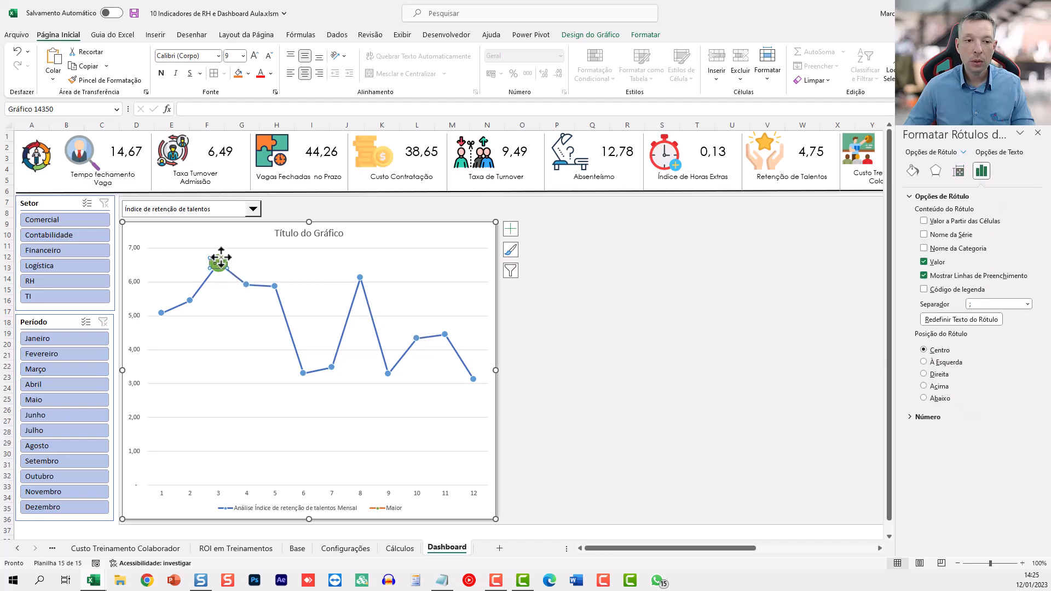
Change the font colour of the Maior data label to white.
left_click(912, 171)
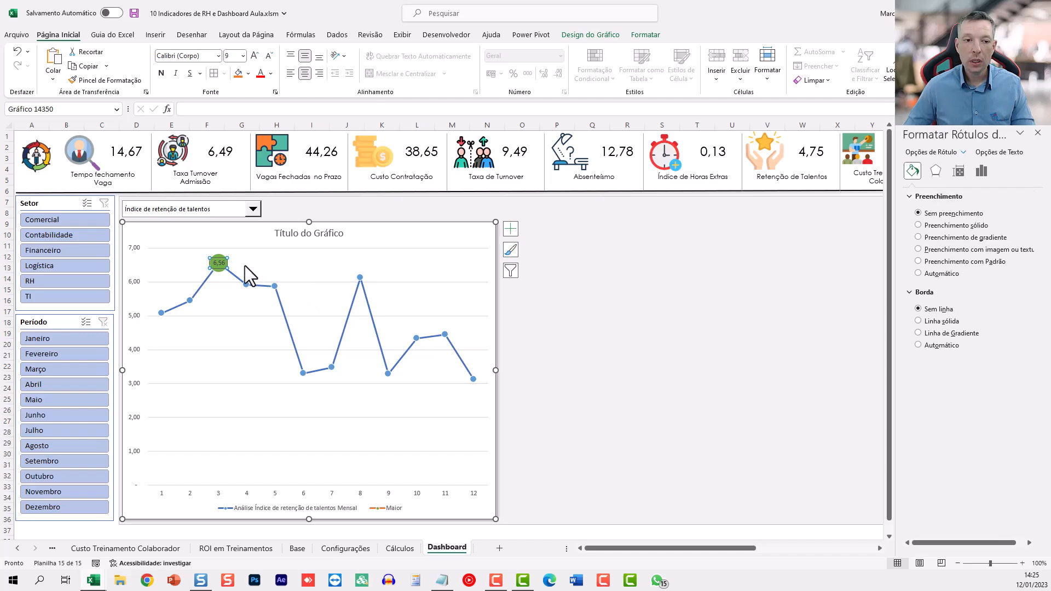
left_click(272, 71)
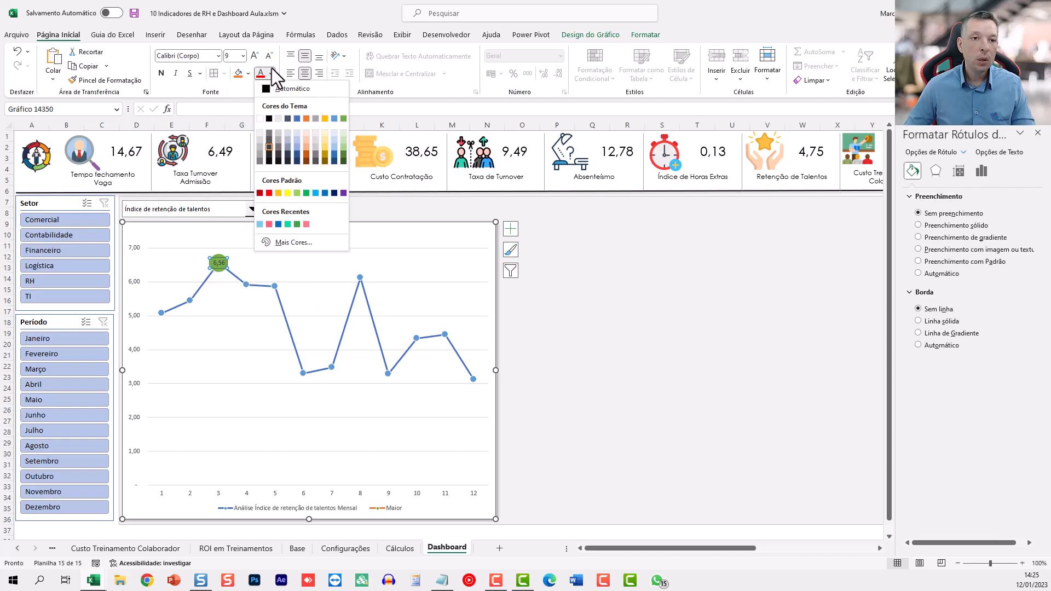
left_click(261, 118)
left_click(616, 378)
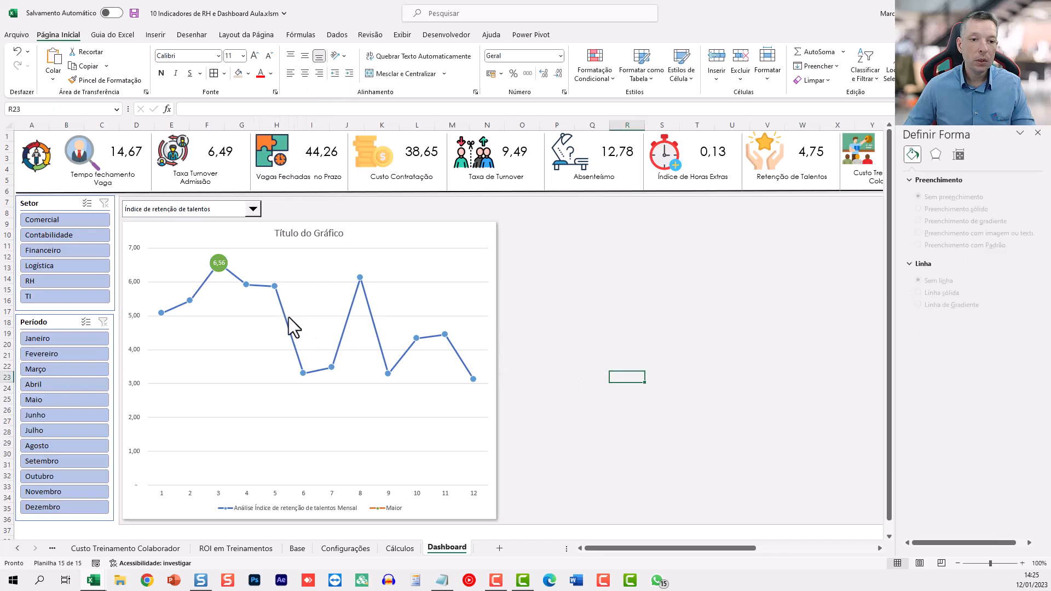
Increase the Maior series' marker size to 36.
left_click(221, 264)
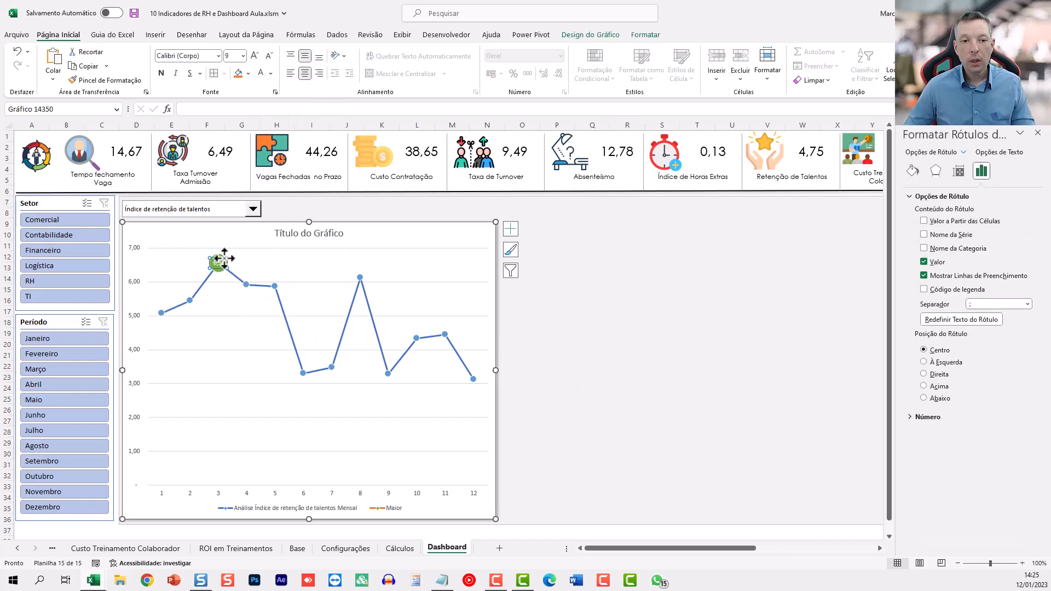
left_click(219, 257)
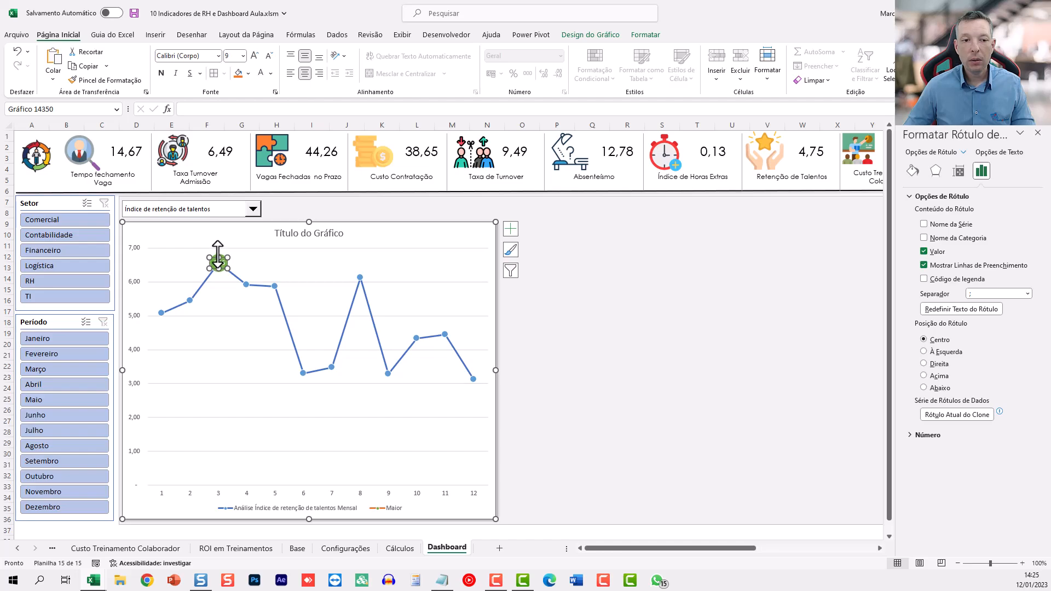
left_click(220, 272)
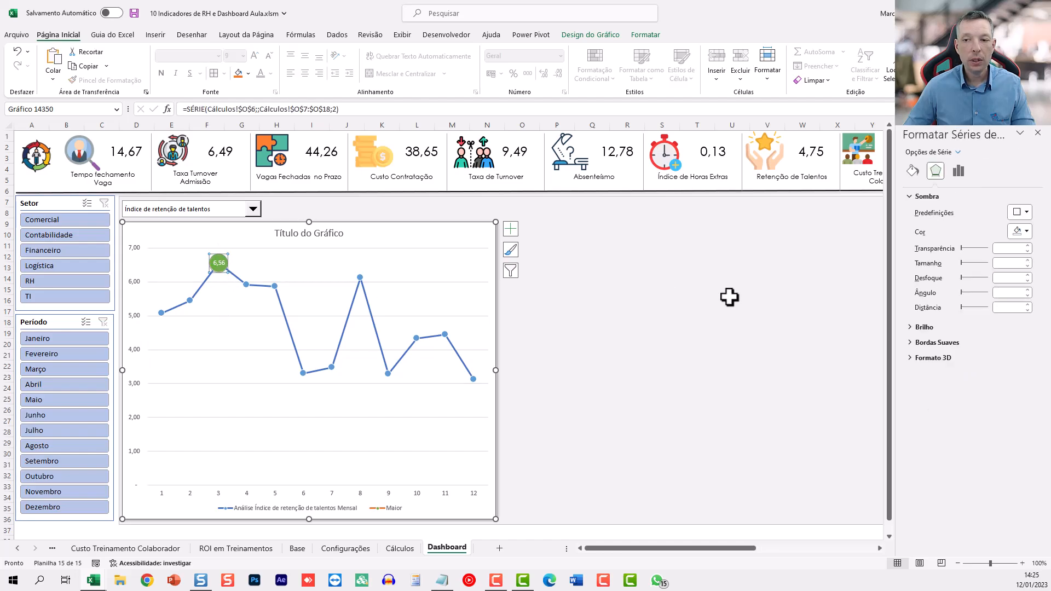
left_click(912, 170)
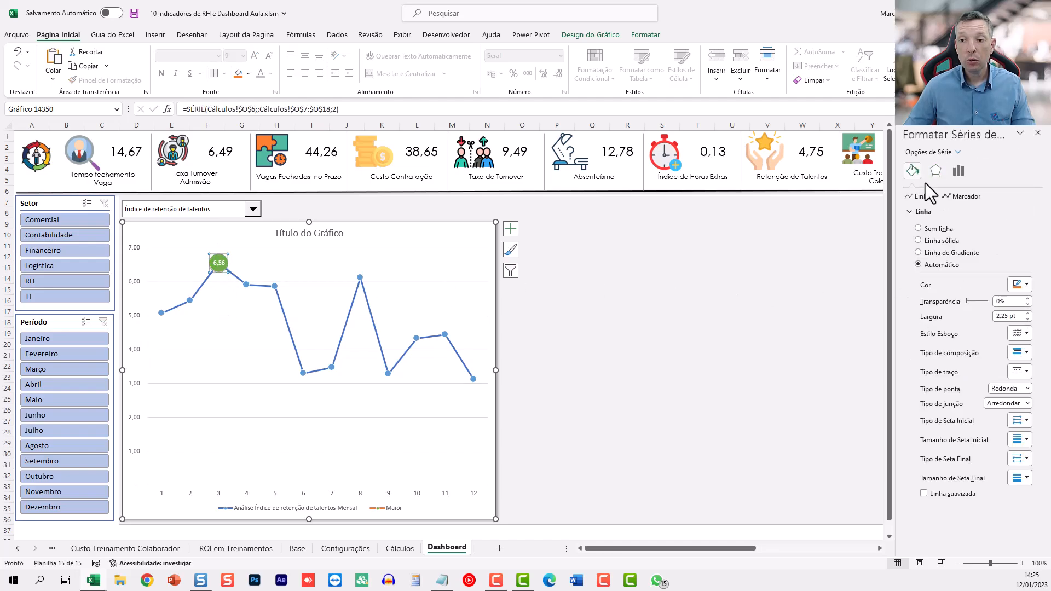
left_click(962, 197)
left_click(932, 212)
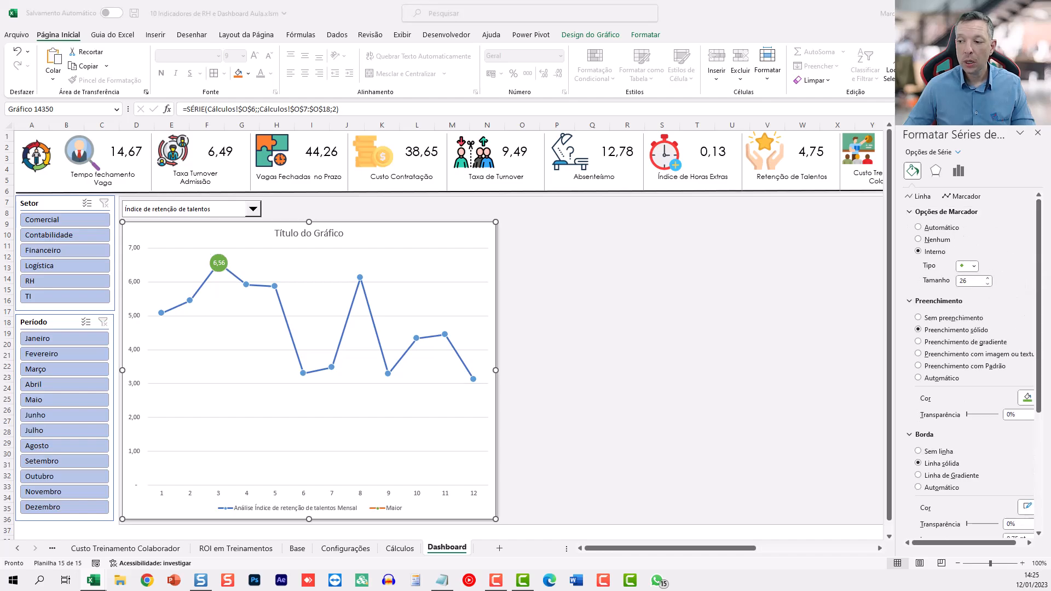
left_click(278, 254)
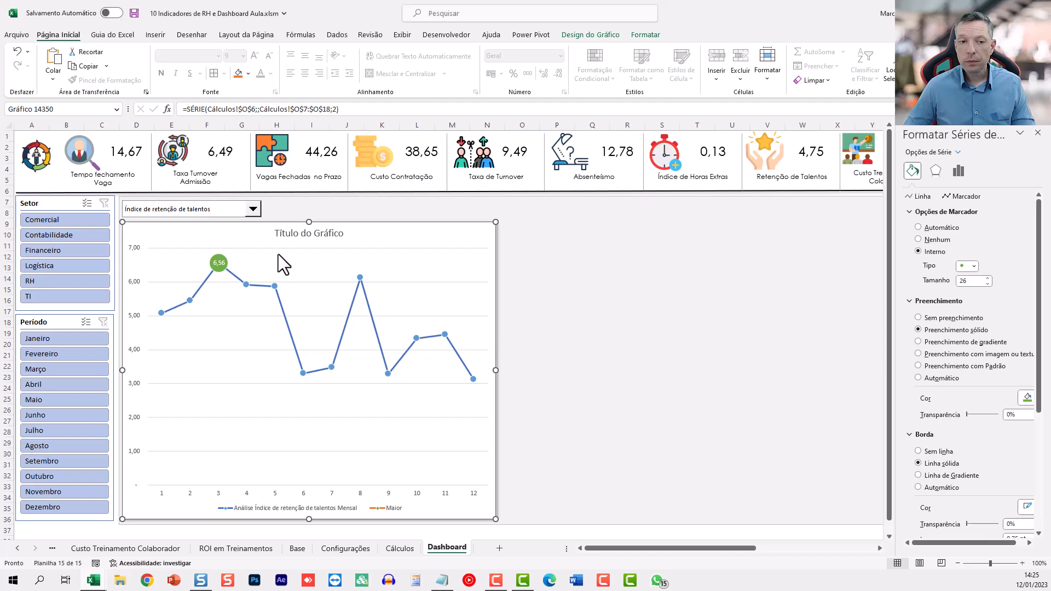
left_click(220, 259)
left_click(232, 250)
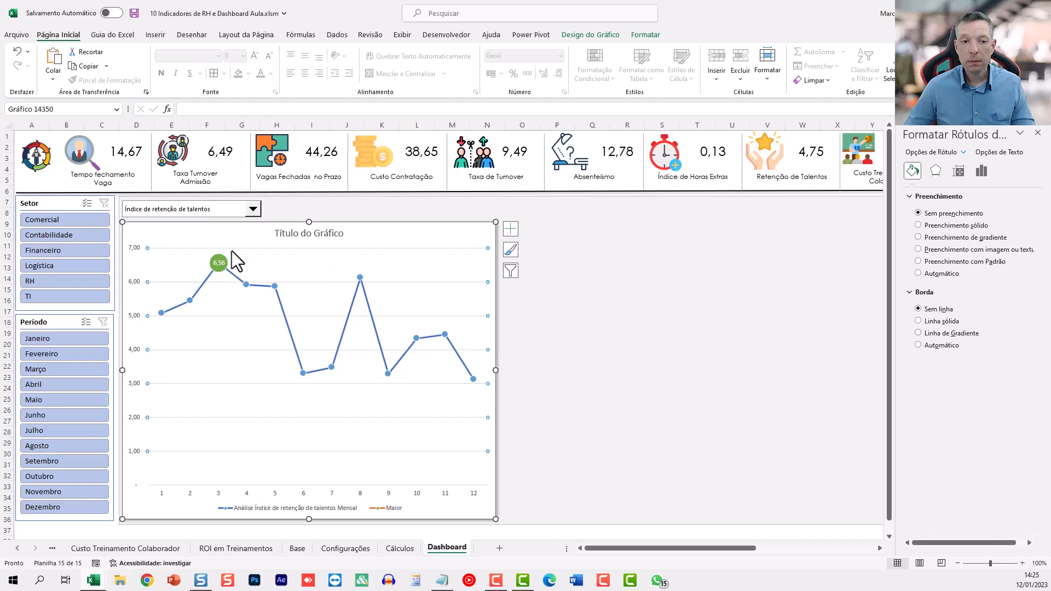
left_click(217, 258)
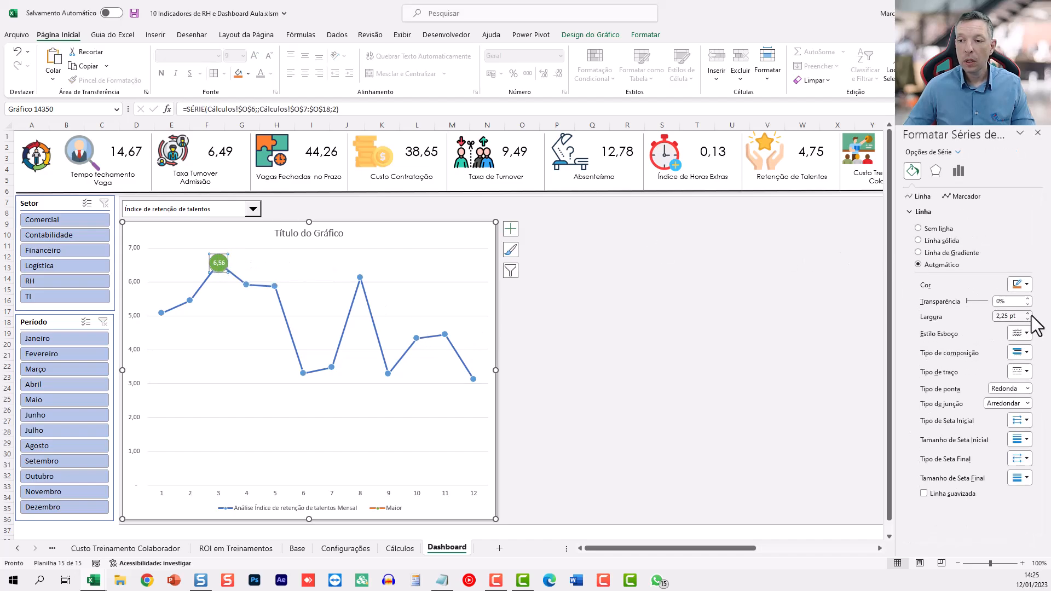
left_click(959, 195)
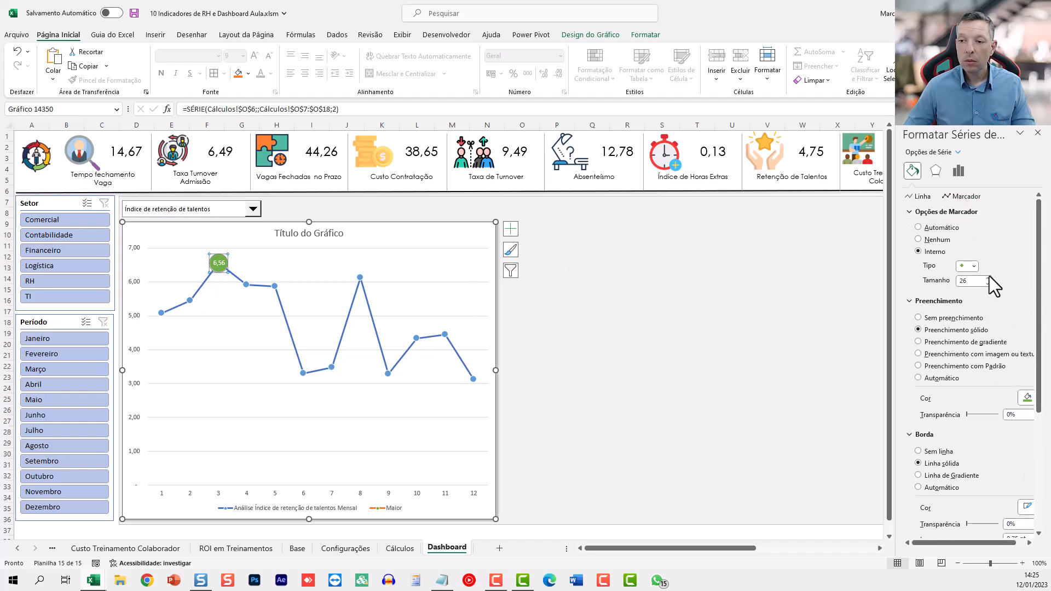
left_click(987, 278)
left_click(987, 278)
left_click(987, 278)
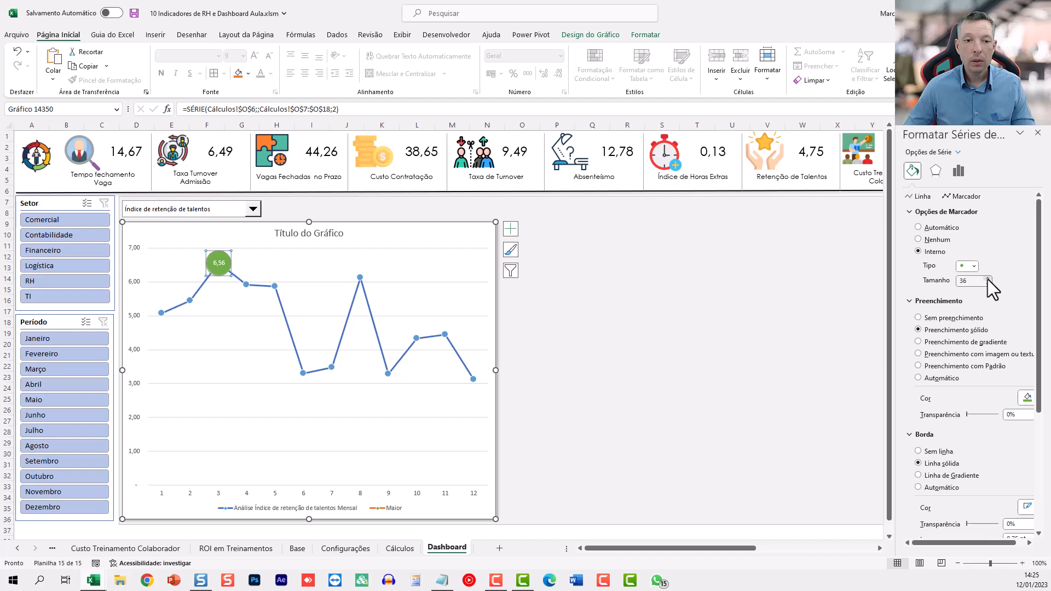
left_click(614, 331)
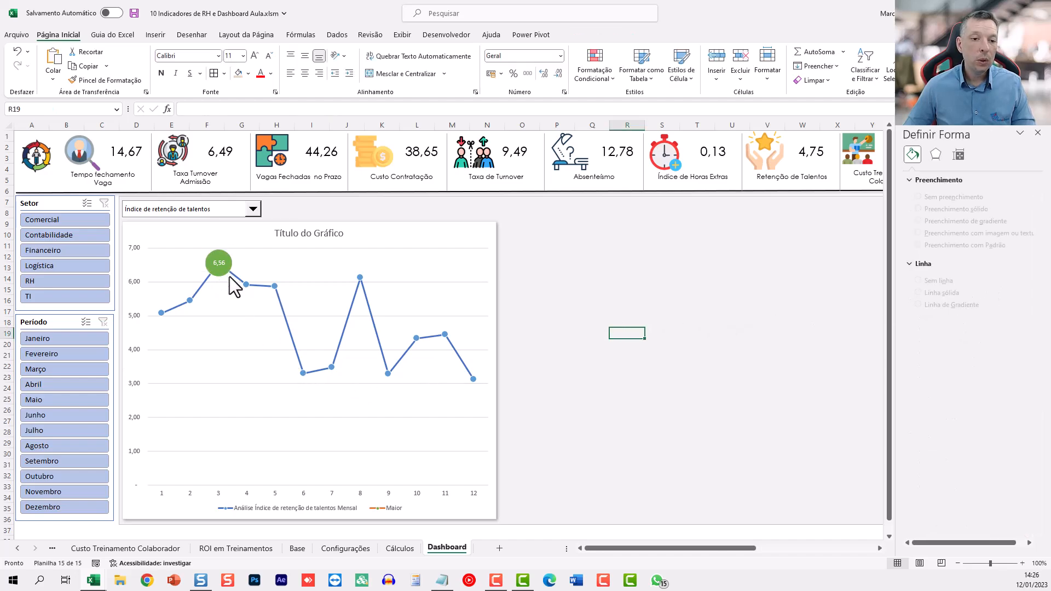
Add data labels to the monthly indicator line series and position them above the points.
right_click(251, 285)
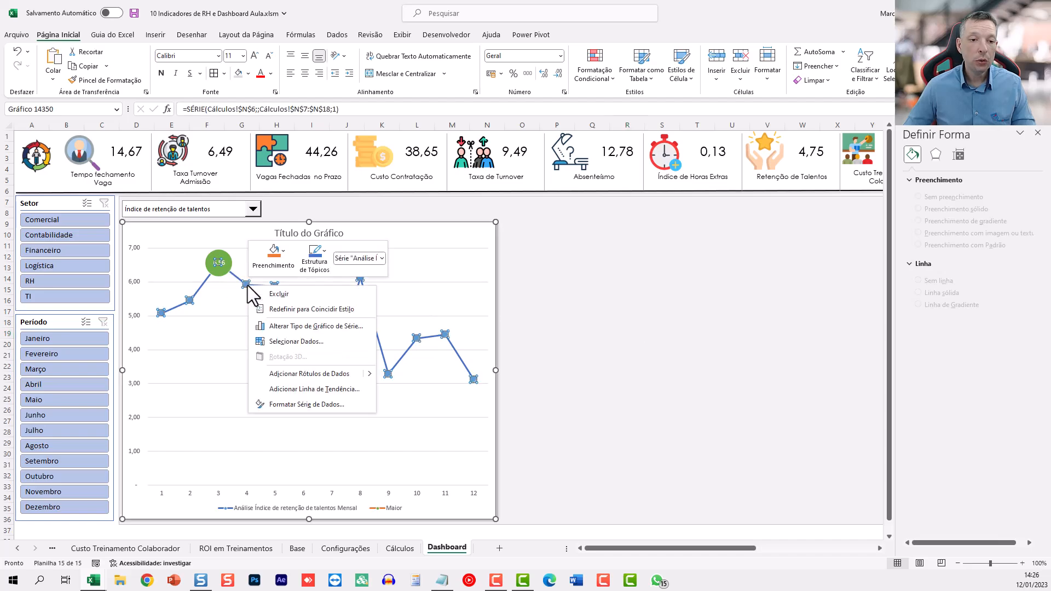
left_click(306, 374)
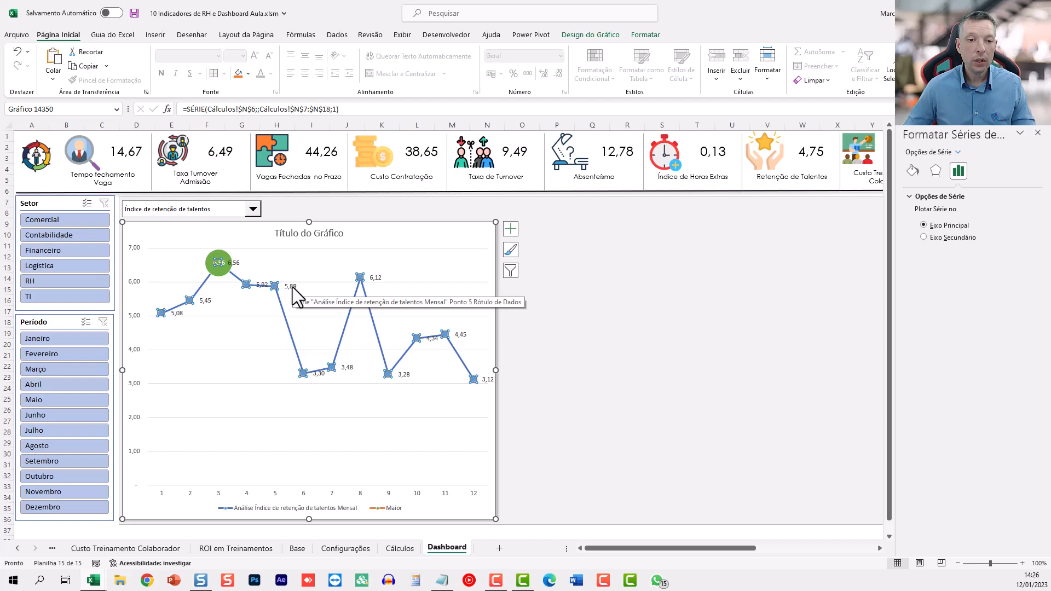
left_click(292, 286)
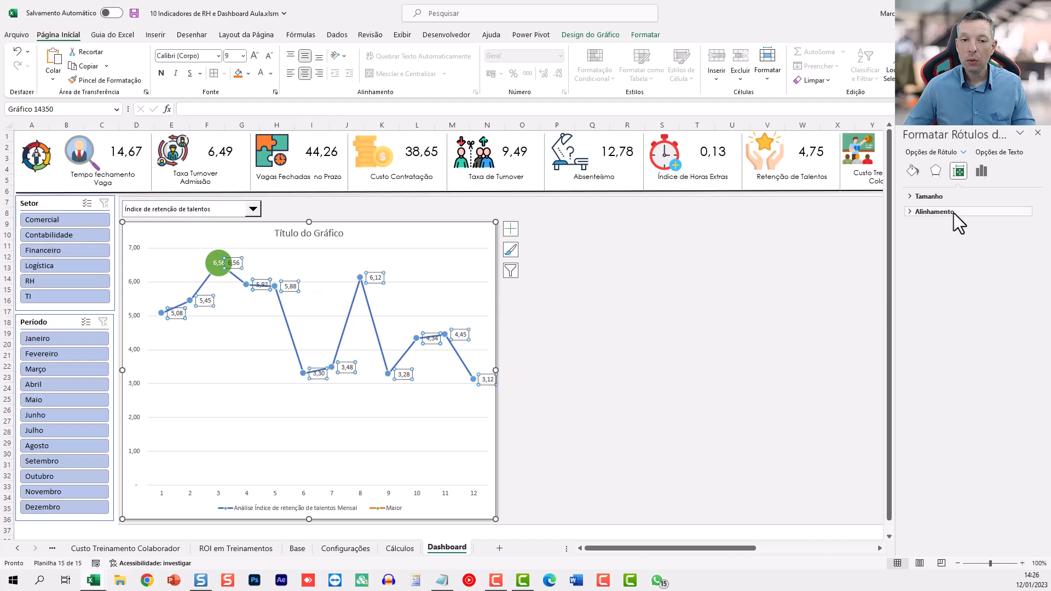
left_click(981, 171)
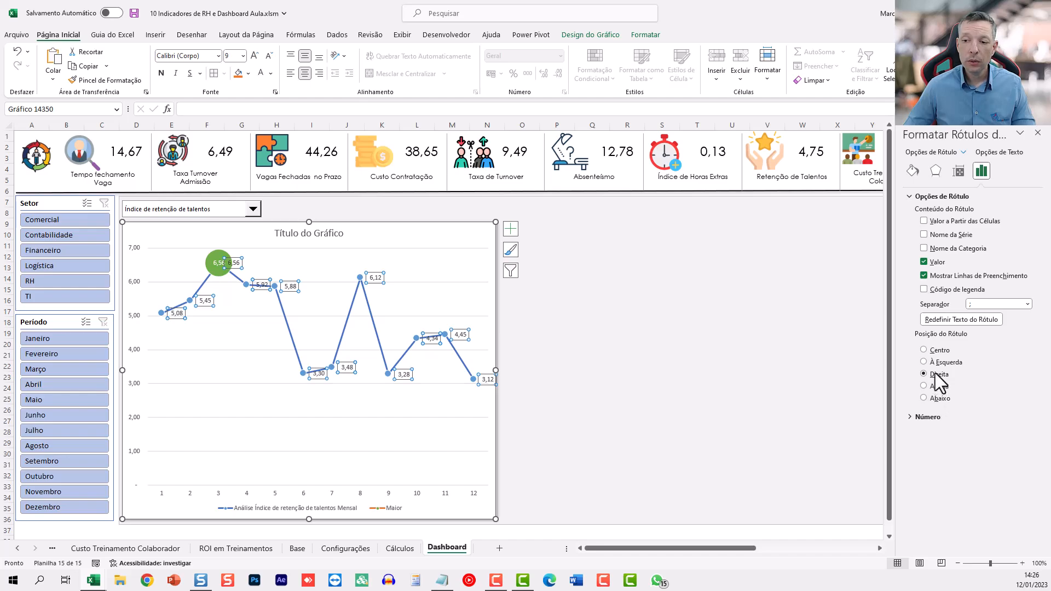
left_click(924, 350)
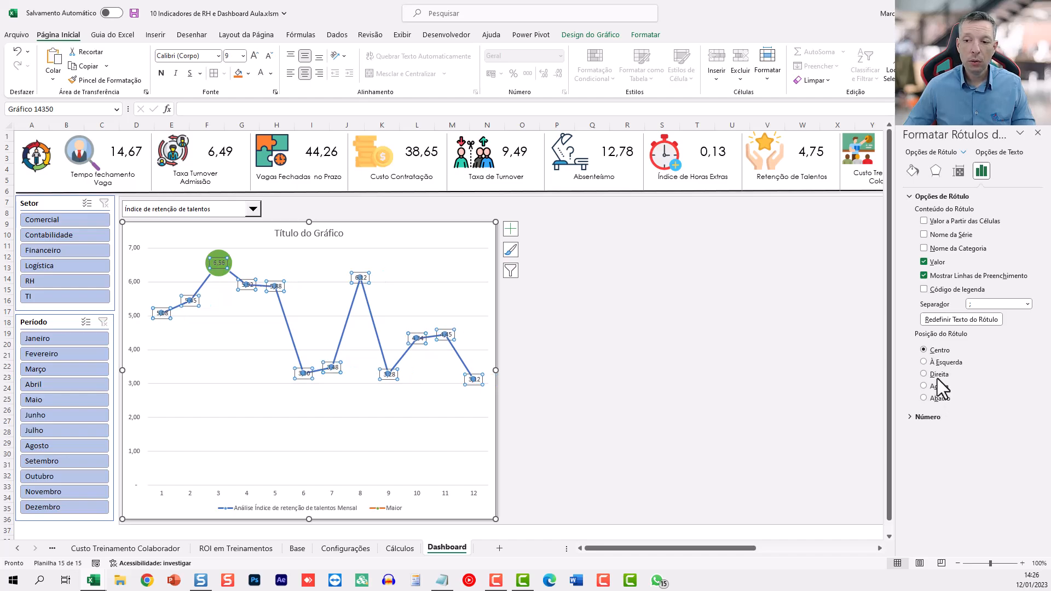
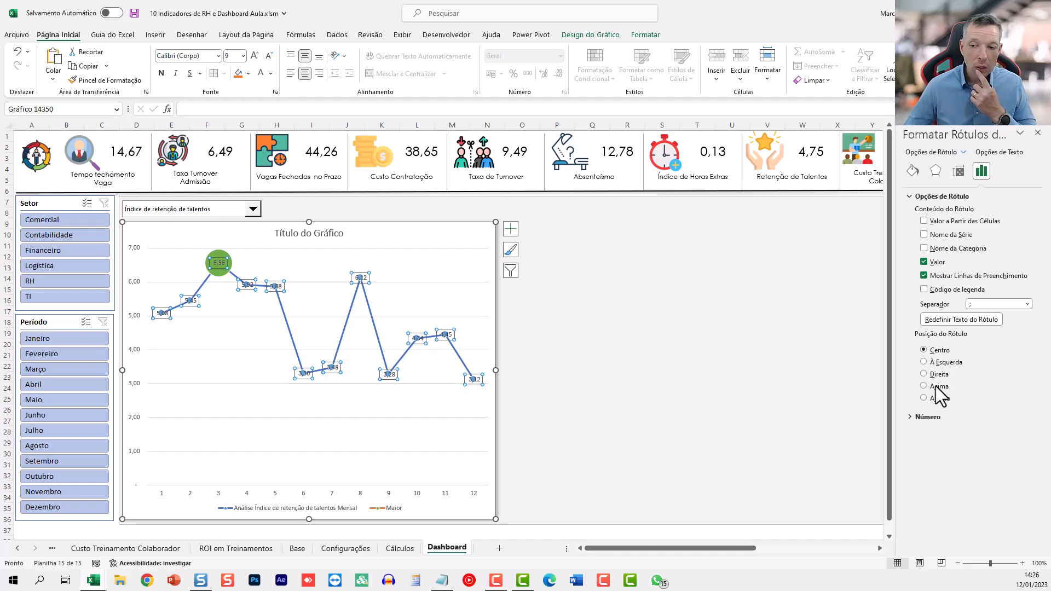
left_click(936, 387)
left_click(616, 353)
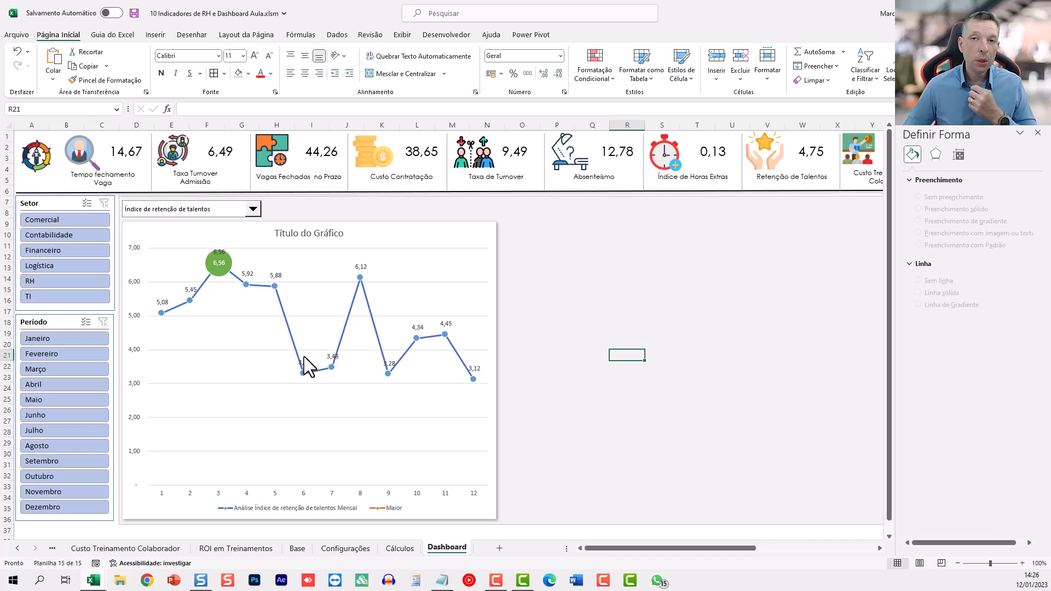
Make the line series' data labels take their text from Cálculos!P7:P18 and stop showing the standard value.
left_click(247, 274)
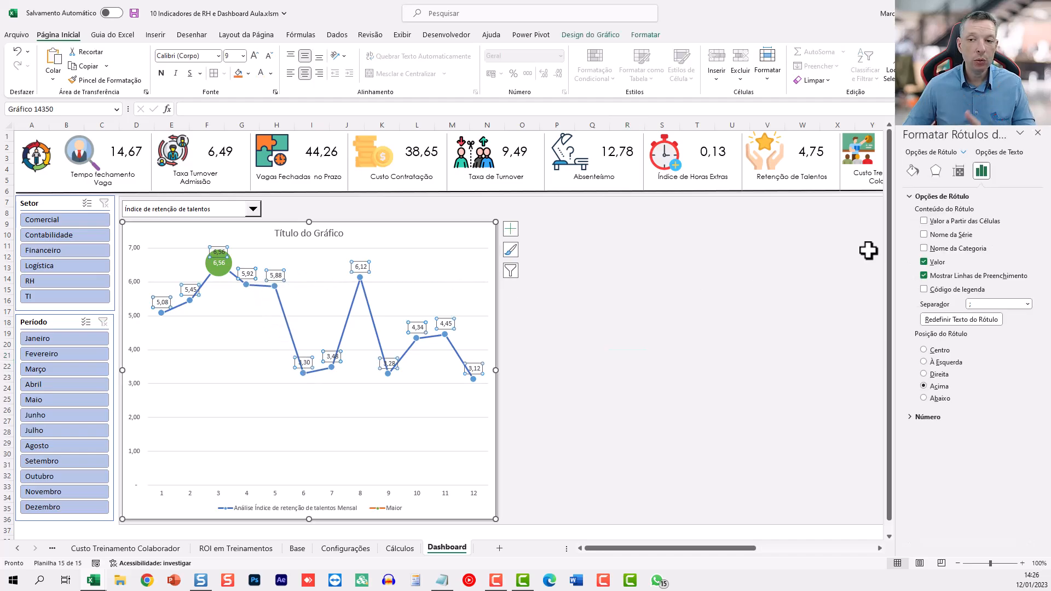
left_click(948, 222)
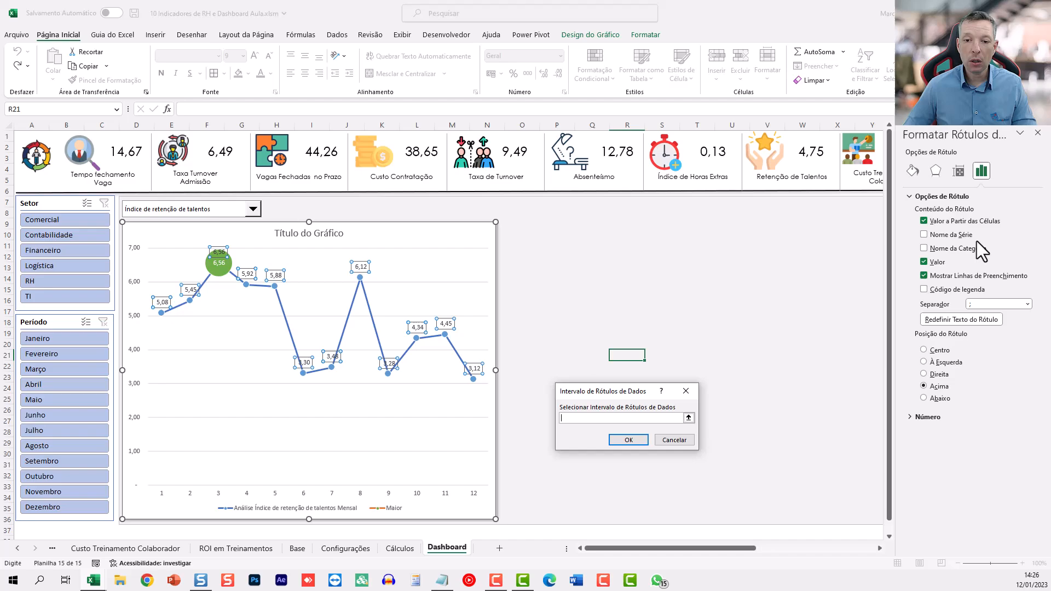
left_click(398, 548)
left_click(627, 243)
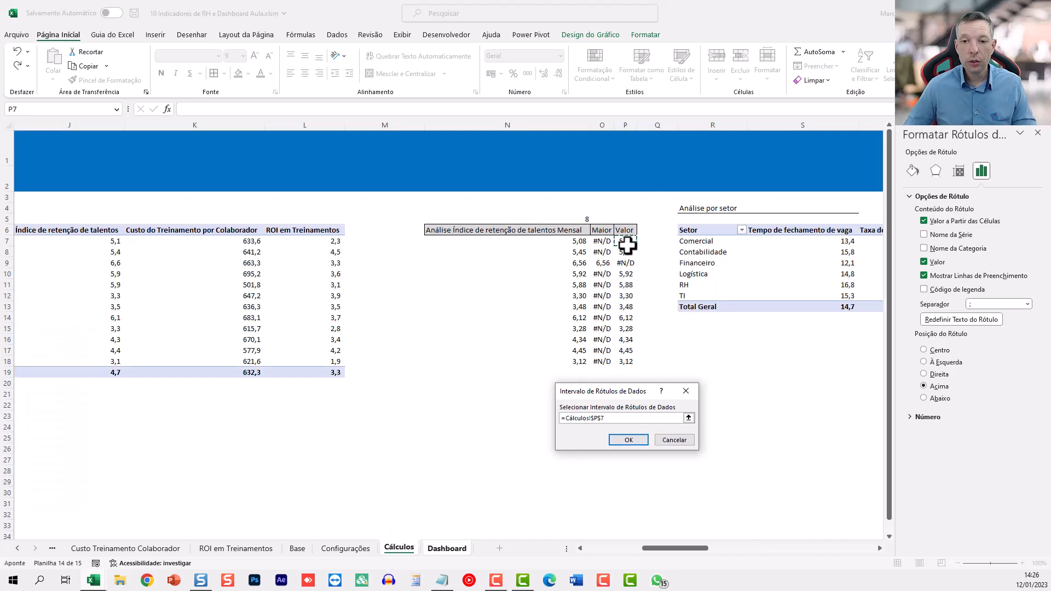
left_click_drag(626, 246, 627, 361)
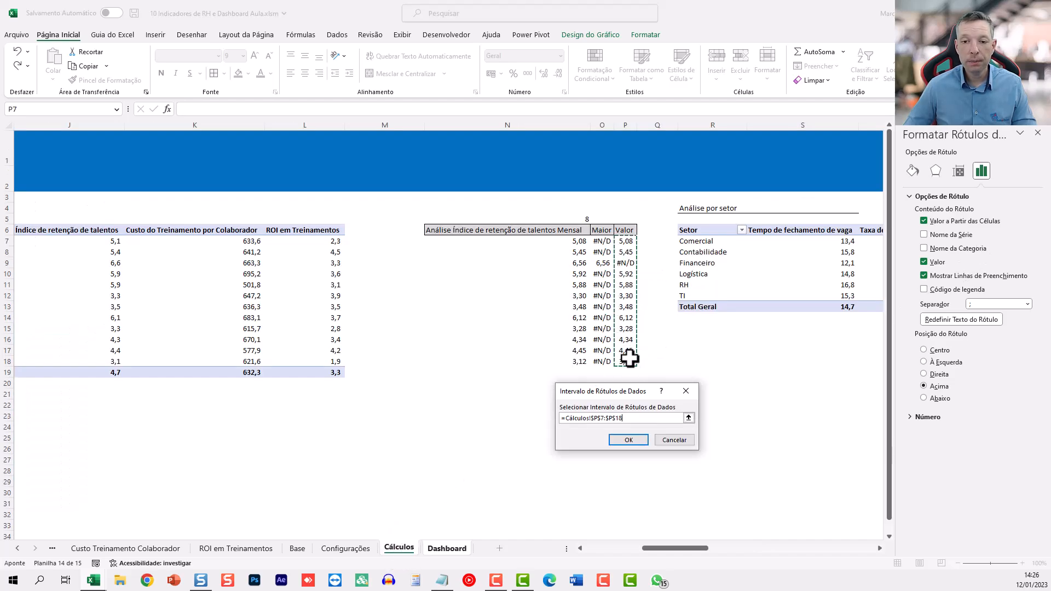
left_click(629, 438)
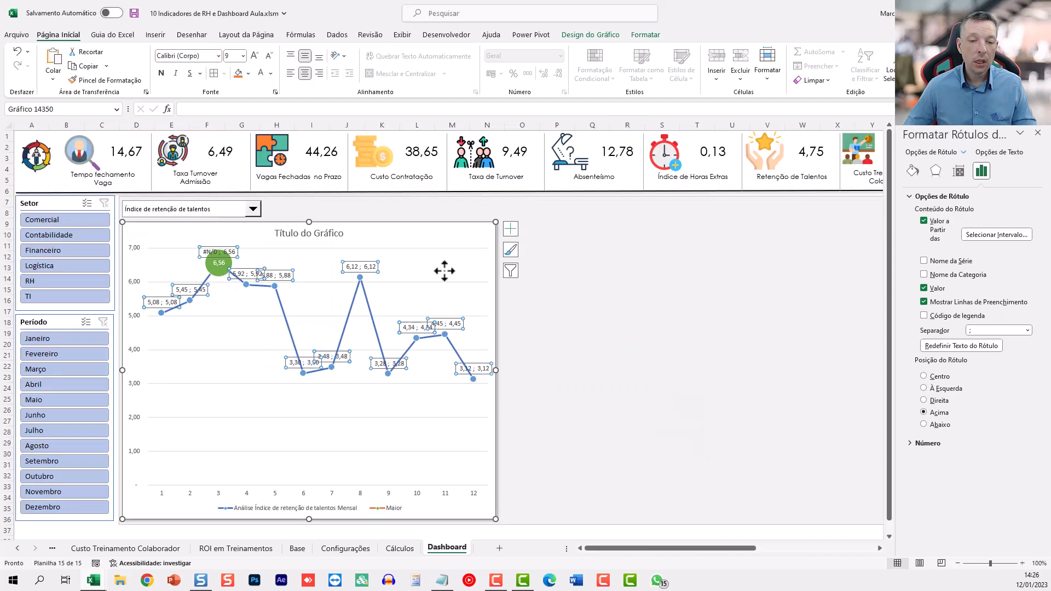
left_click(923, 288)
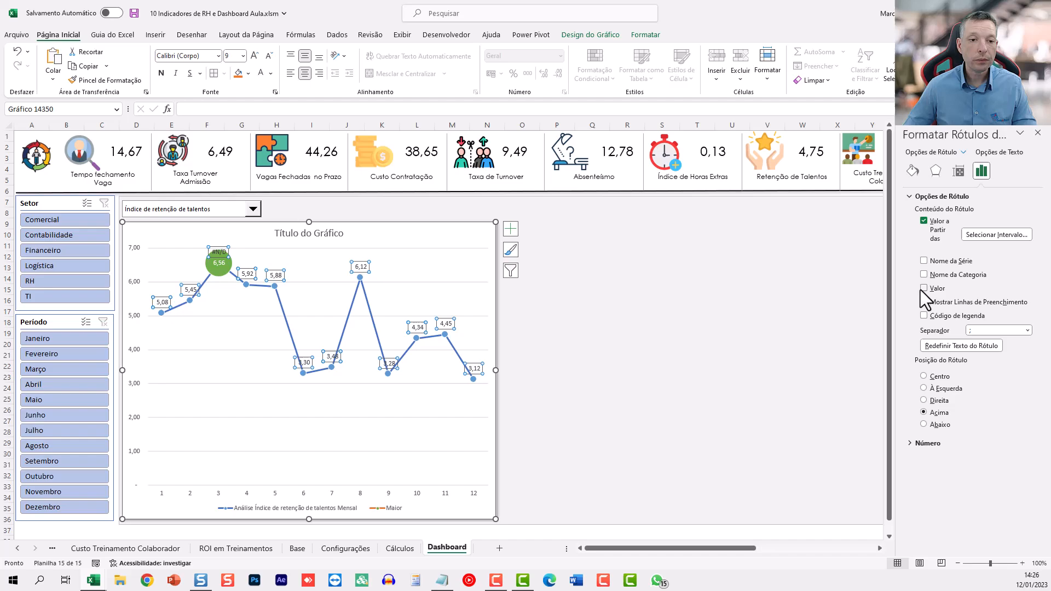
On the Cálculos sheet, change P7 to =SE(N7<>MÁXIMO($N$7:$N$18);N7;""), copy it down to P18 and return to the Dashboard sheet.
left_click(413, 547)
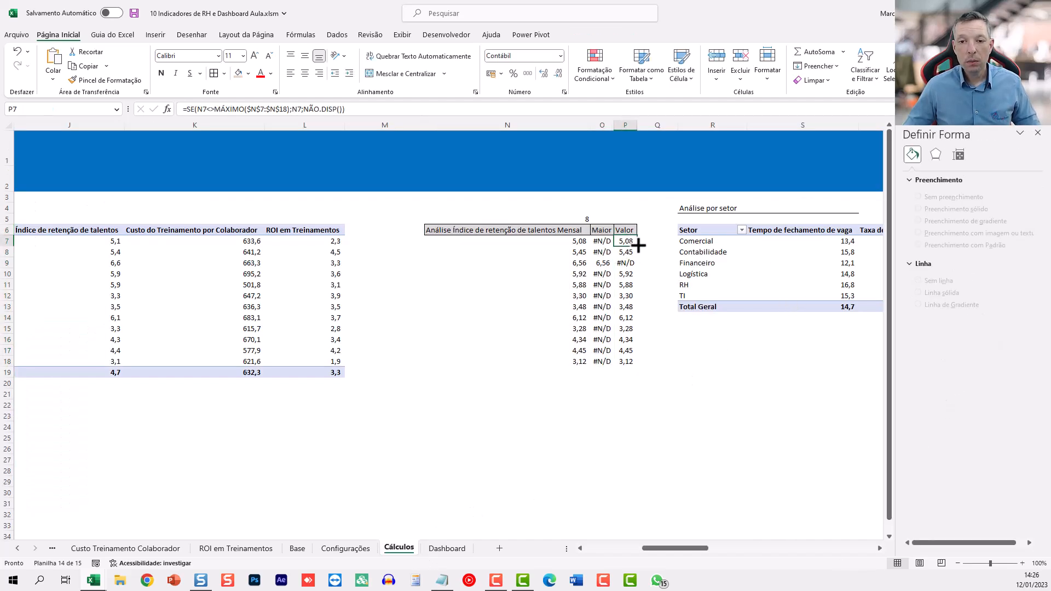
key("F2")
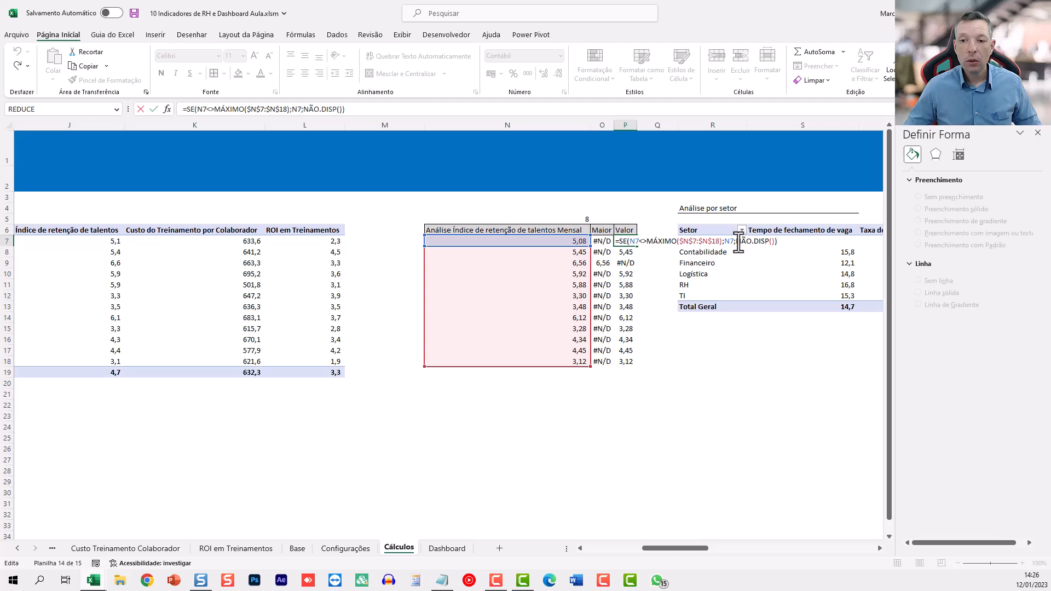
left_click_drag(738, 244, 770, 245)
type("\"\"")
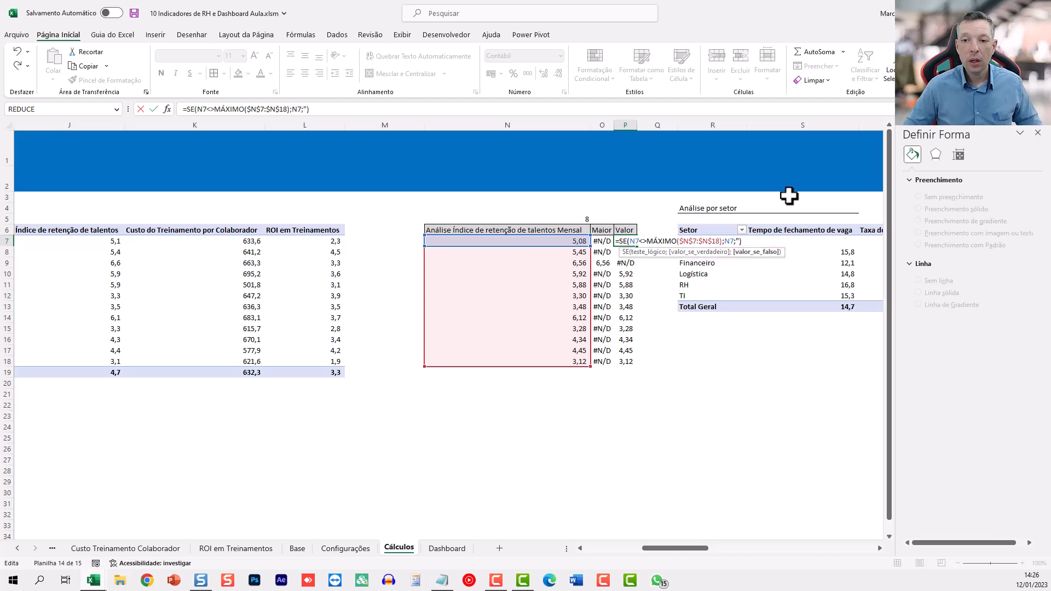
key("ctrl+Return")
key("ctrl+c")
key("ctrl+shift+Down")
key("ctrl+v")
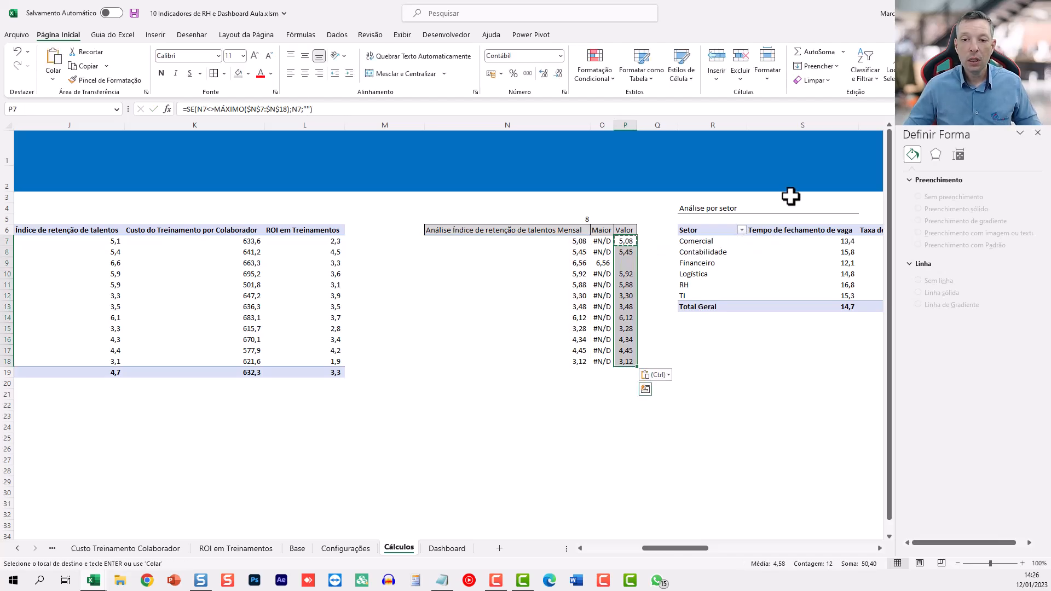
key("Escape")
left_click(440, 547)
left_click(557, 278)
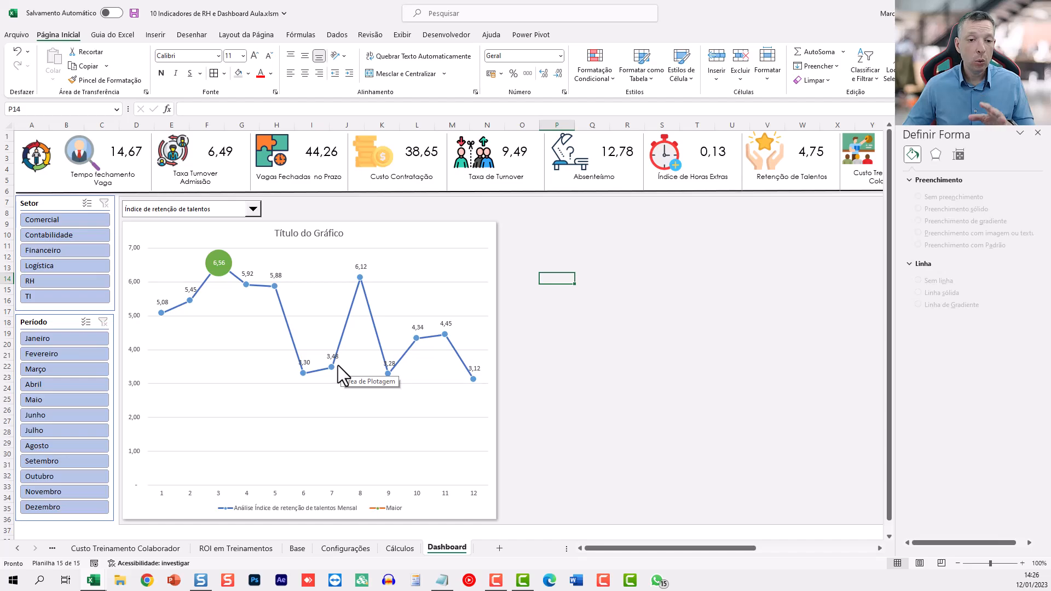
Delete the vertical axis and the horizontal gridlines from the line chart.
left_click(139, 283)
key("Delete")
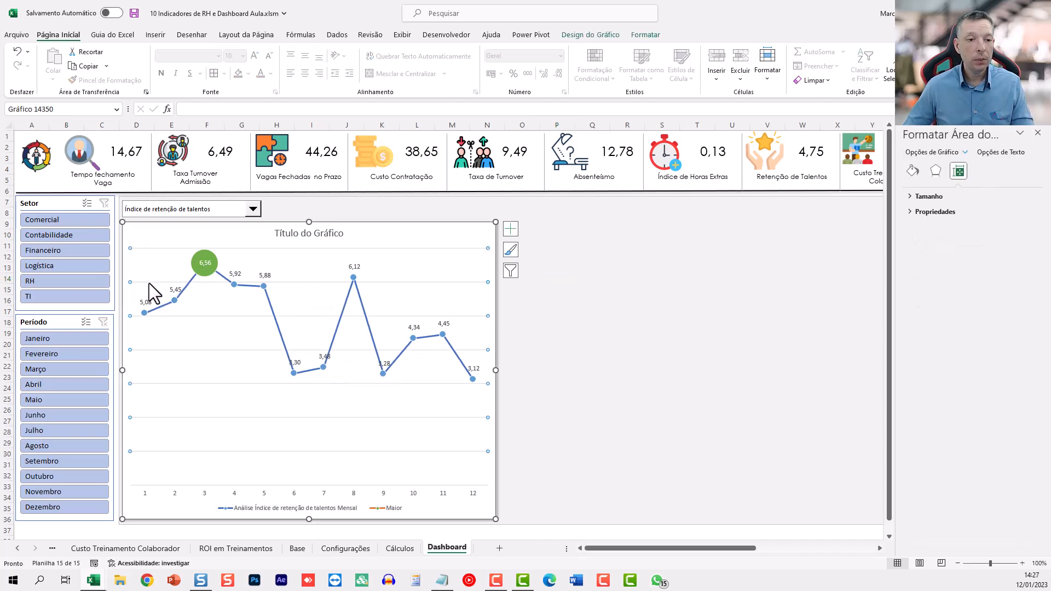
key("Delete")
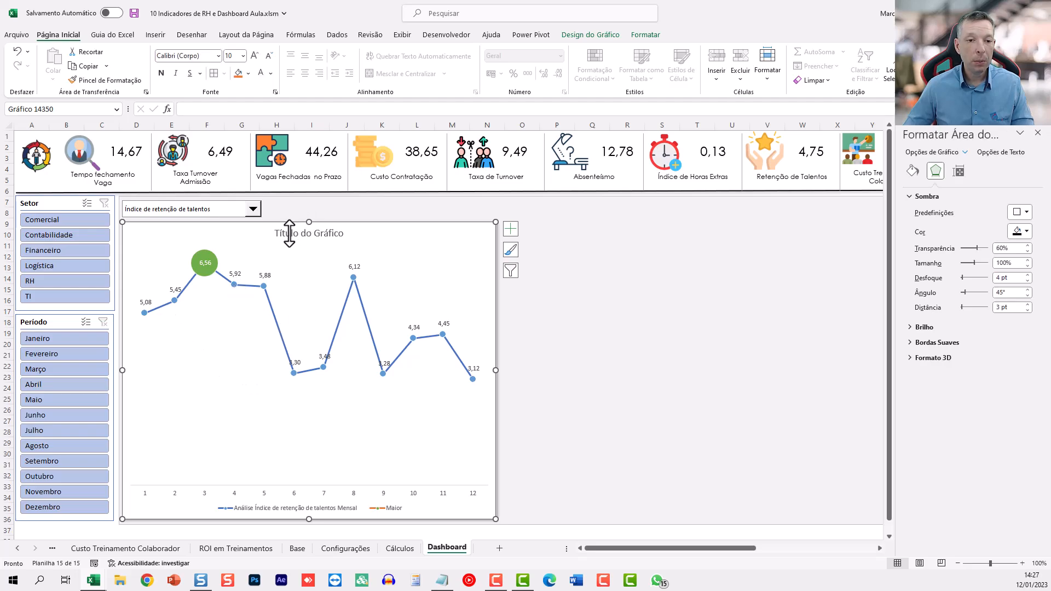
Link the line chart's title to cell N6 of the Cálculos sheet.
left_click(289, 233)
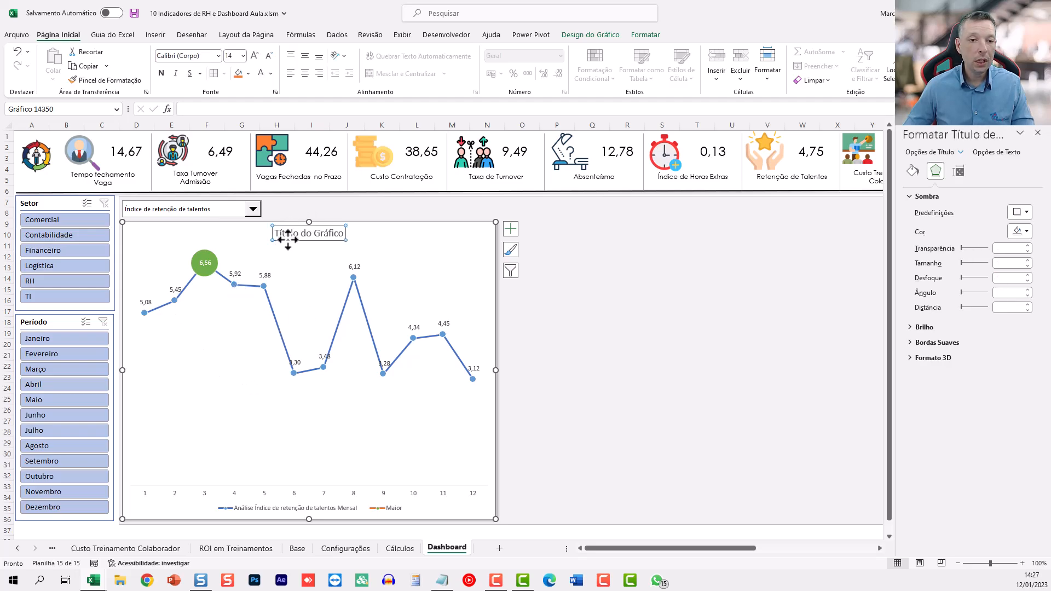
left_click(200, 110)
type("=")
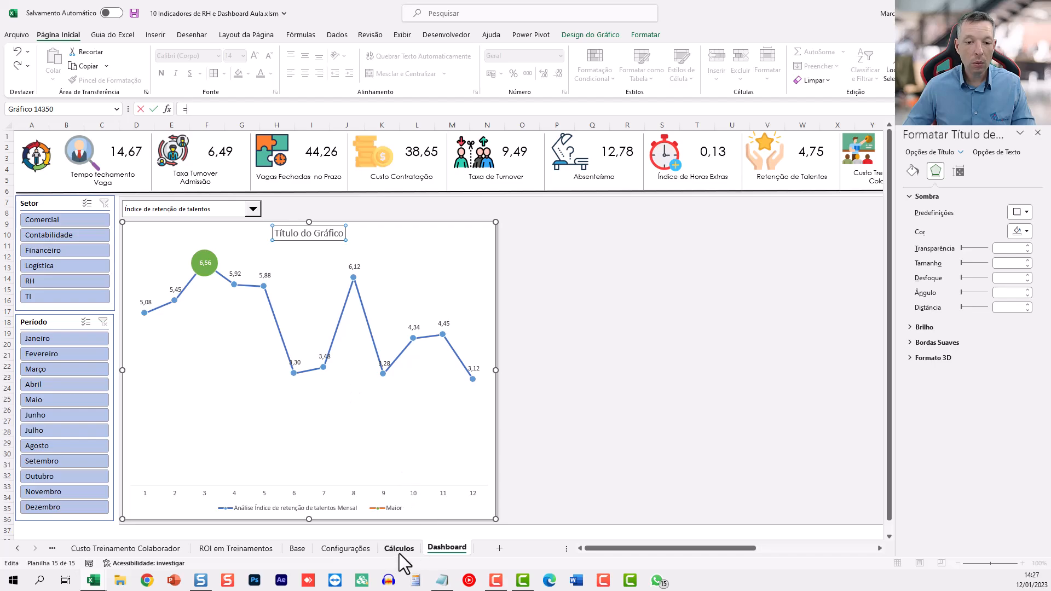
left_click(399, 549)
left_click(484, 230)
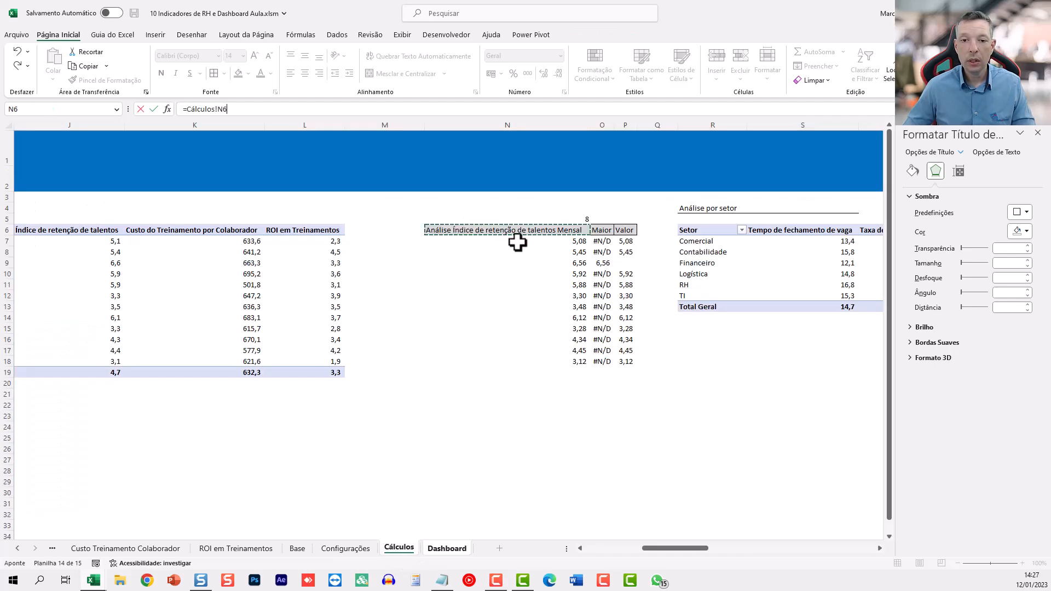
key("Return")
left_click(621, 304)
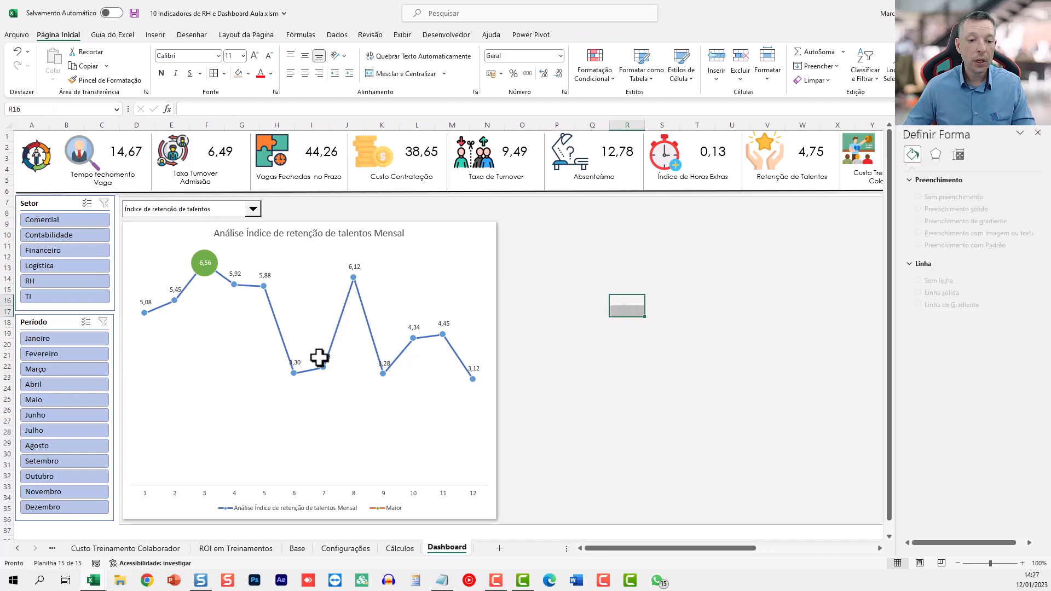
Delete the line chart's legend and use the month names in Cálculos!B7:B18 as its horizontal axis labels.
left_click(323, 510)
key("Delete")
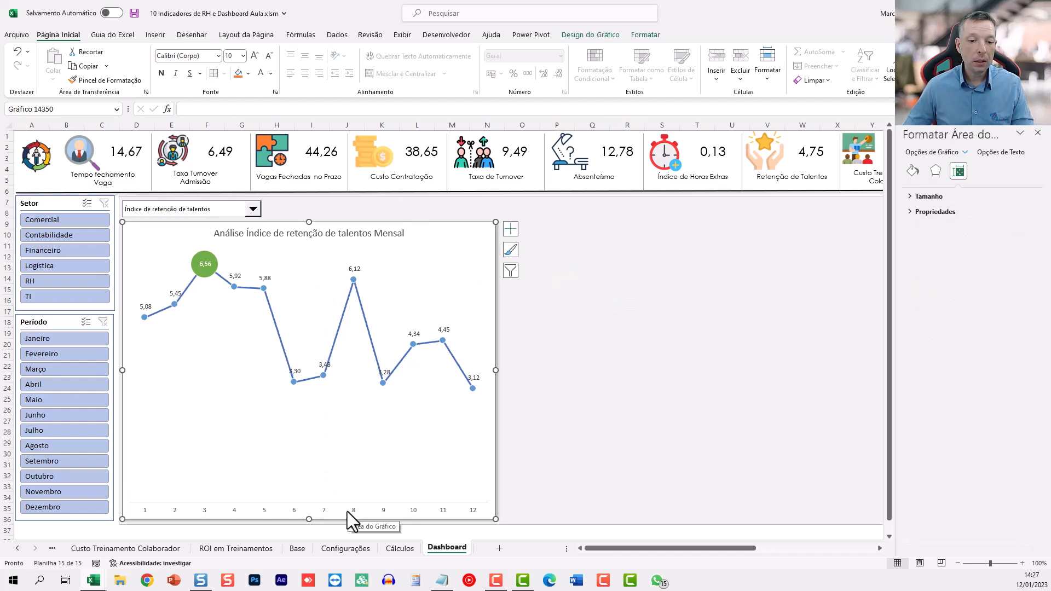
right_click(466, 232)
left_click(649, 45)
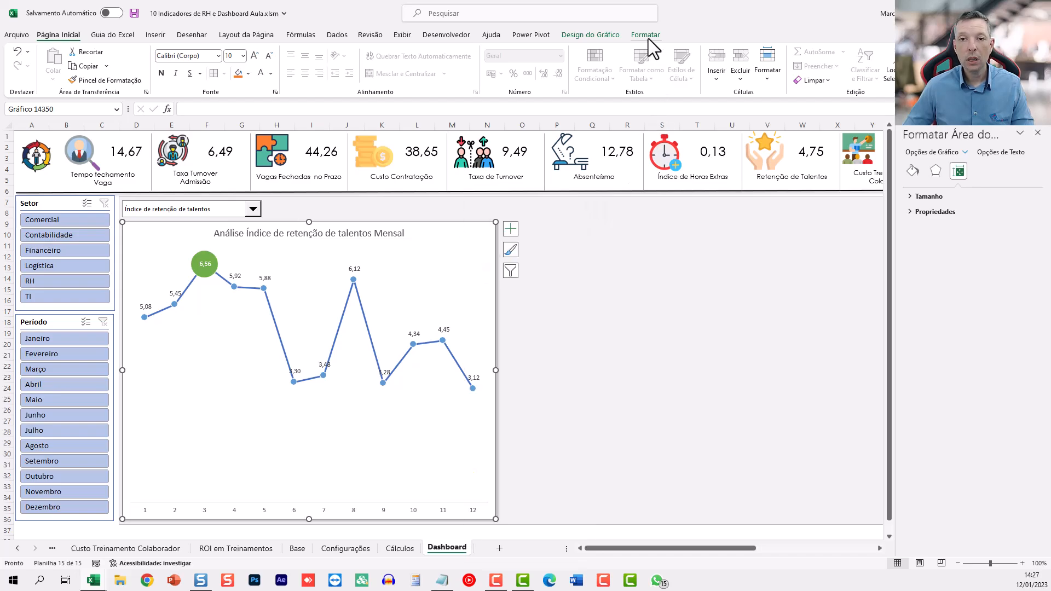
left_click(604, 35)
left_click(599, 70)
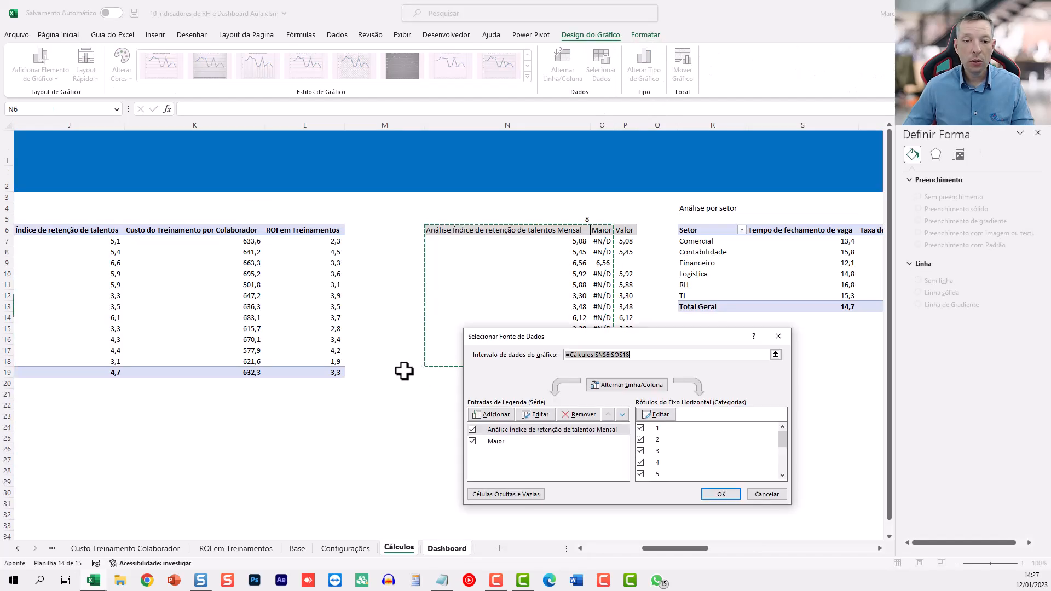
left_click(658, 428)
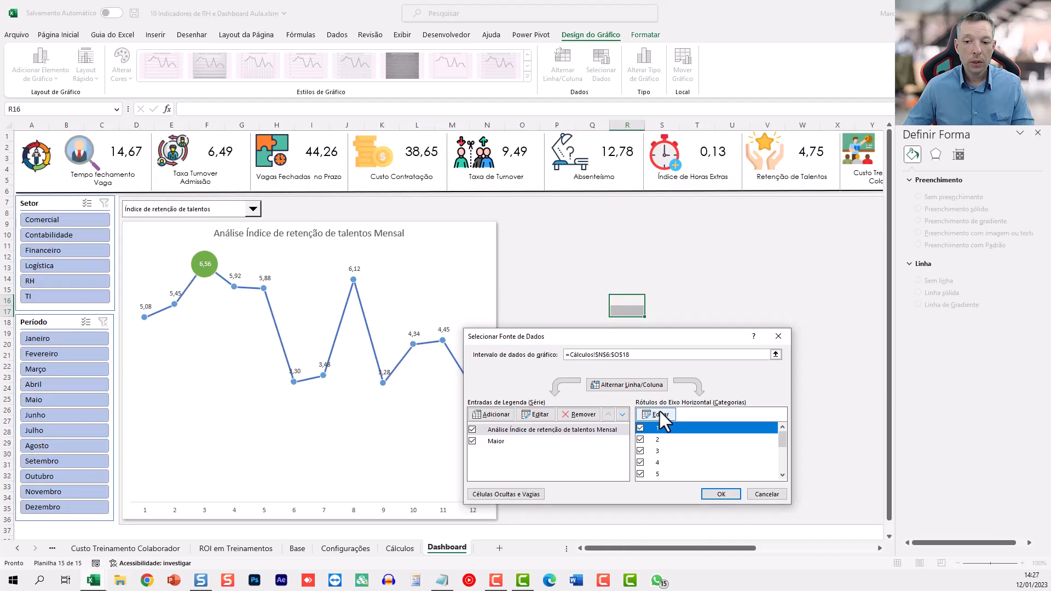
left_click(664, 415)
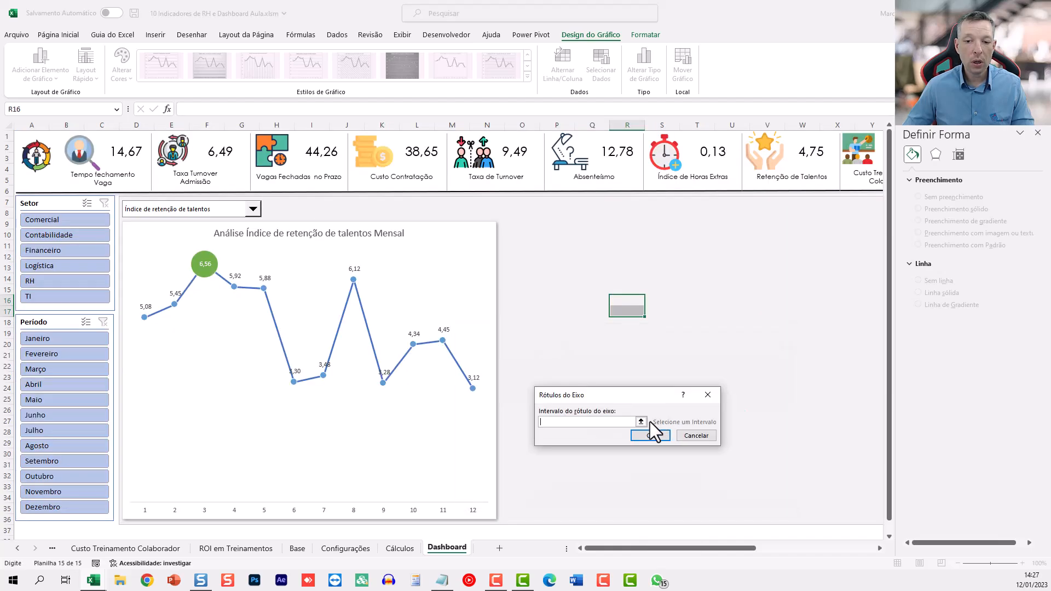
left_click(397, 547)
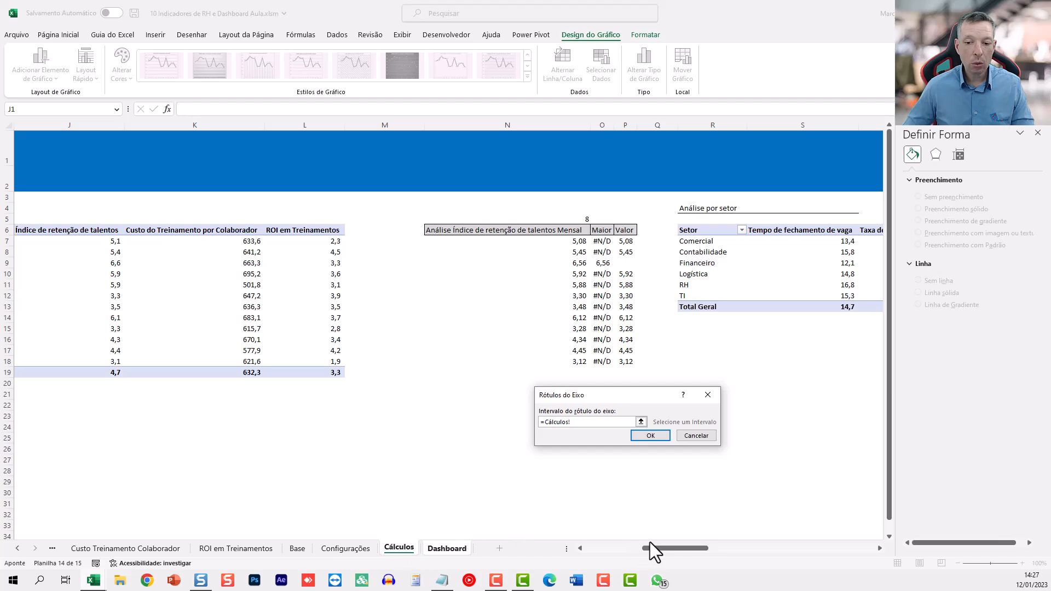
left_click_drag(661, 547, 582, 548)
left_click(69, 362)
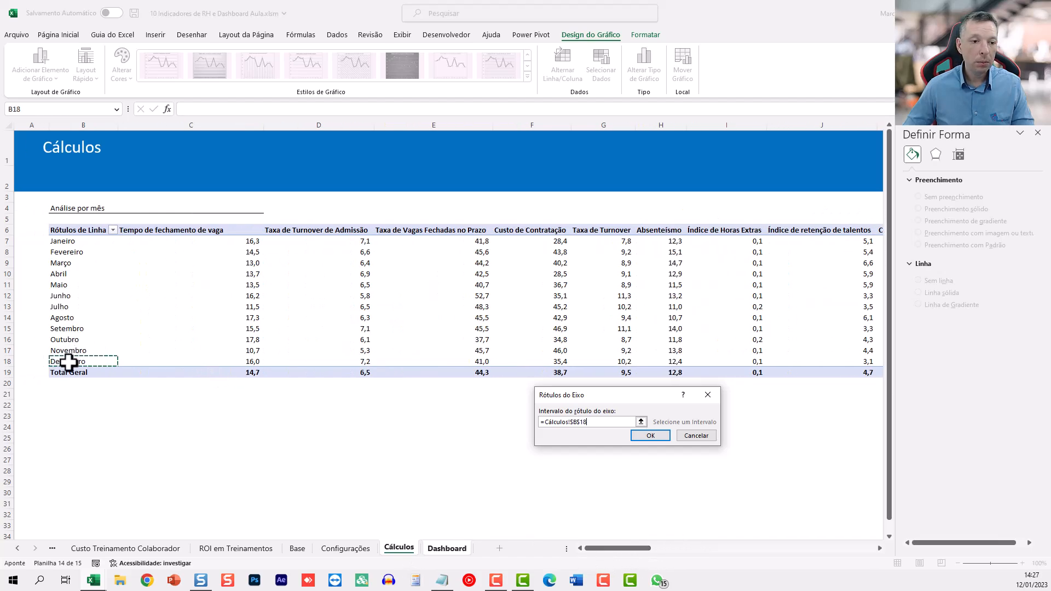
left_click_drag(69, 362, 75, 240)
left_click(650, 435)
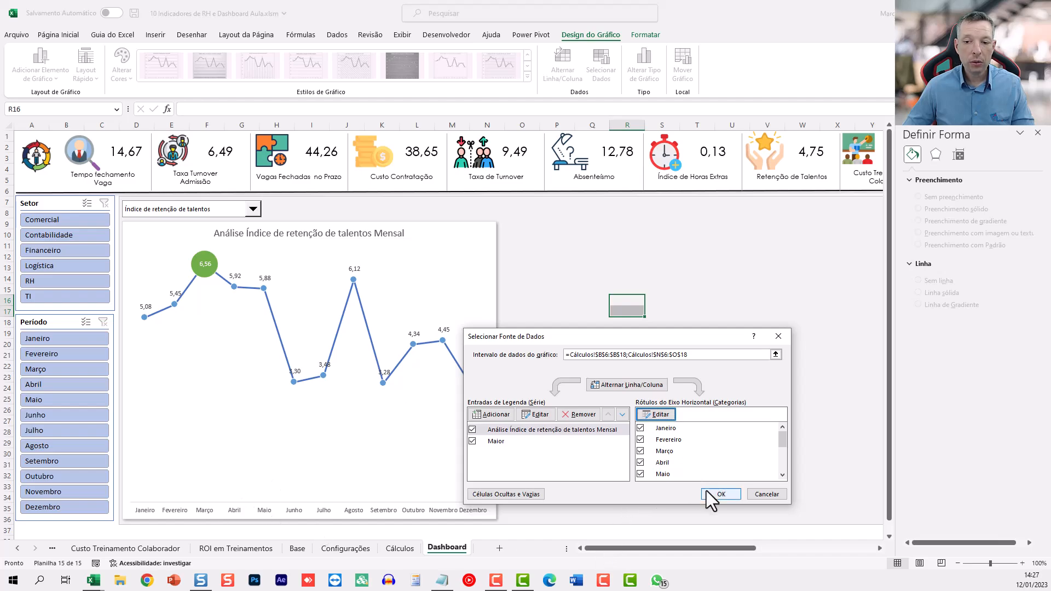
left_click(728, 494)
left_click(663, 465)
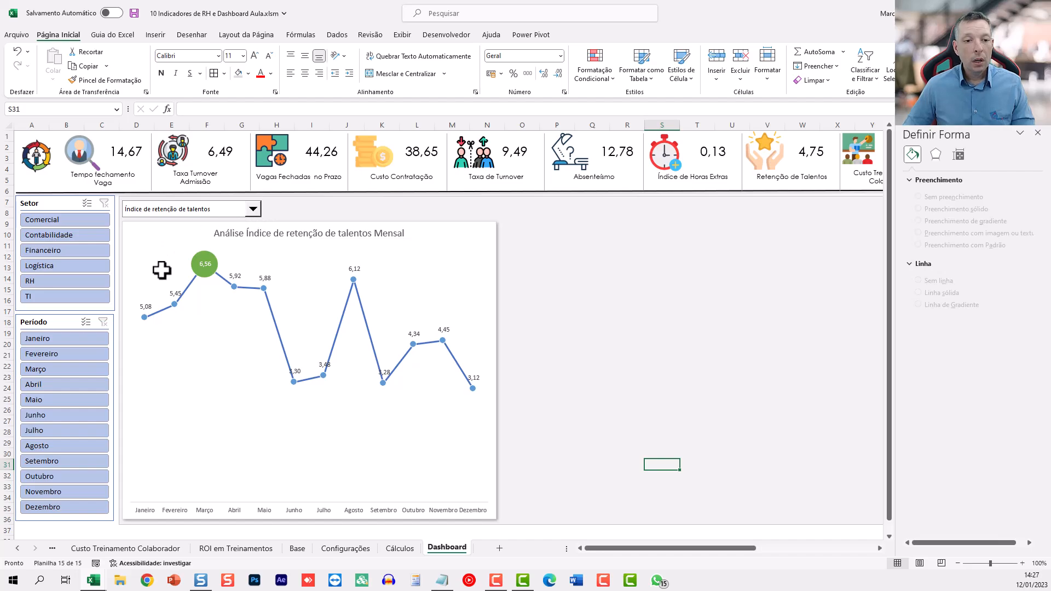
On the Cálculos sheet, rename the monthly analysis pivot table as tabMeses.
left_click(400, 547)
left_click(201, 272)
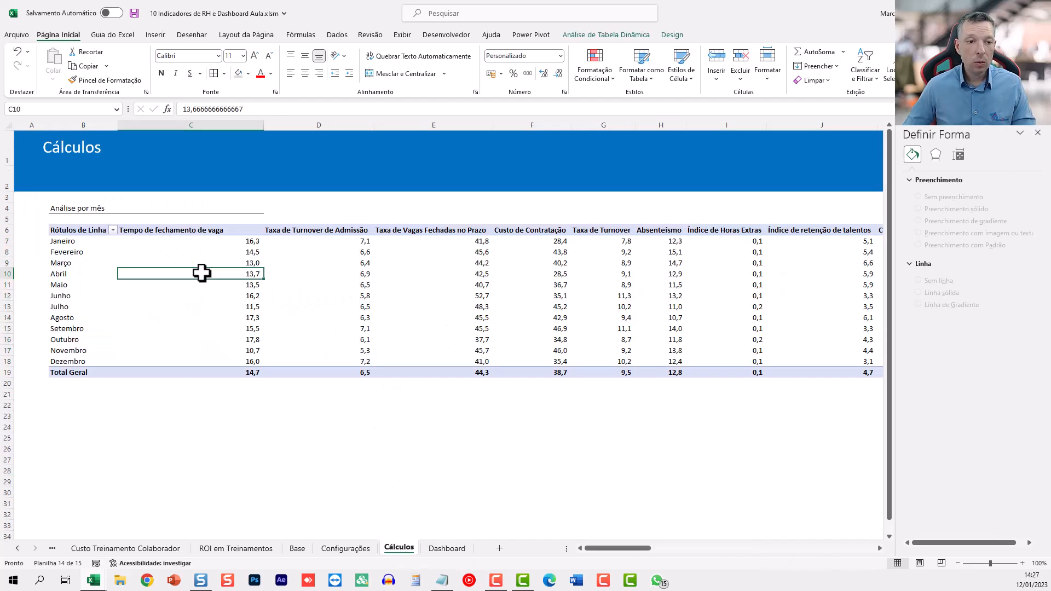
left_click(672, 36)
left_click(605, 36)
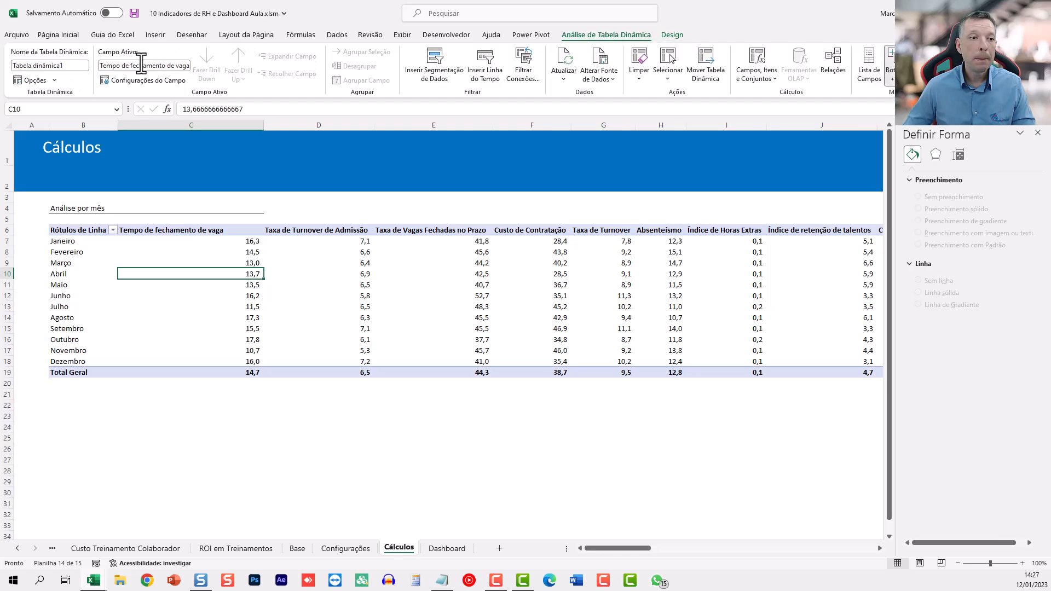
left_click_drag(630, 547, 788, 548)
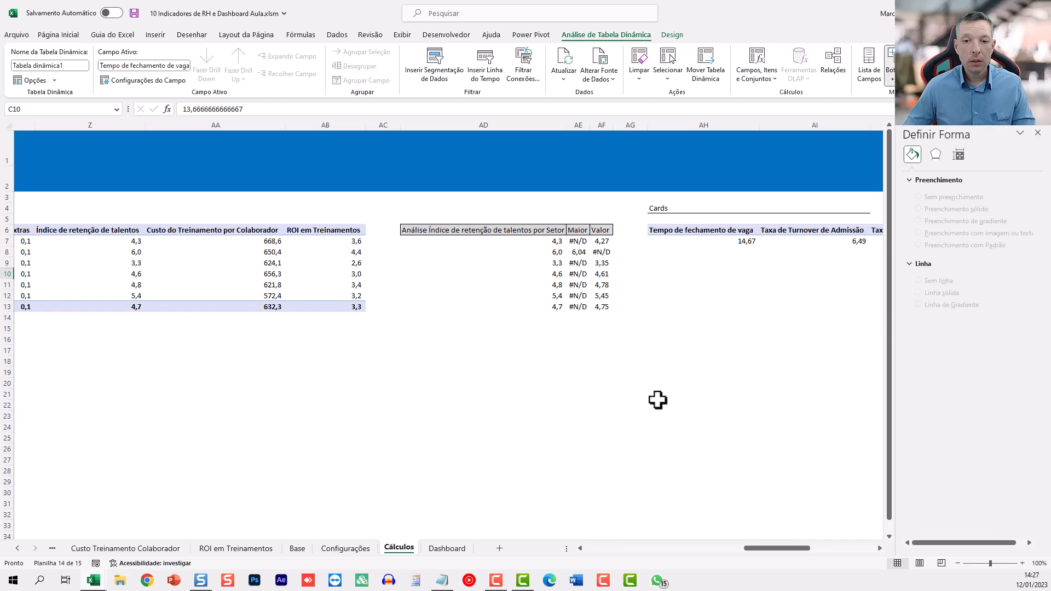
left_click(700, 241)
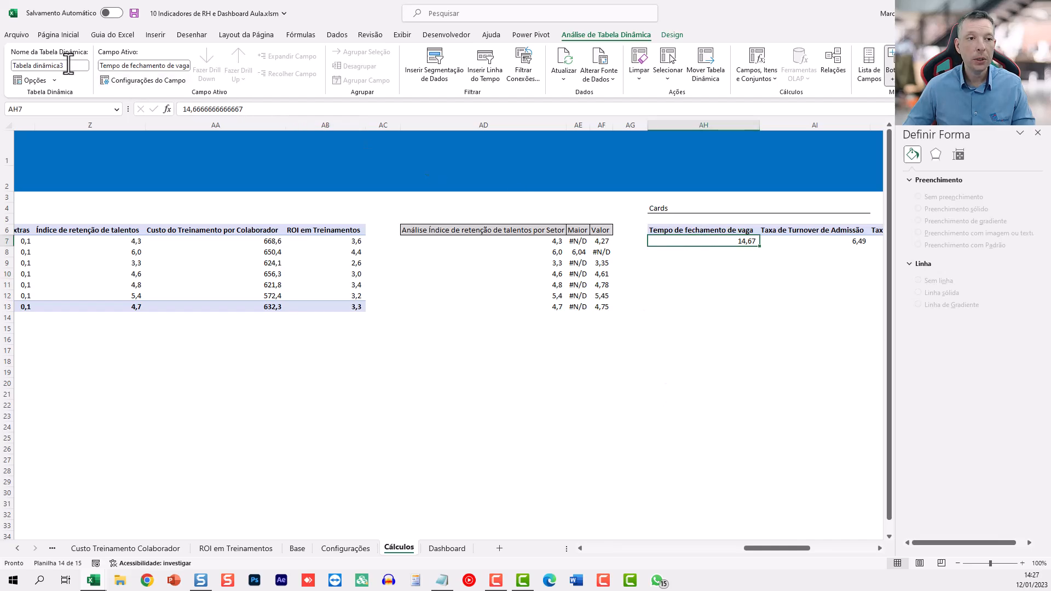
left_click_drag(767, 546, 607, 548)
left_click(186, 295)
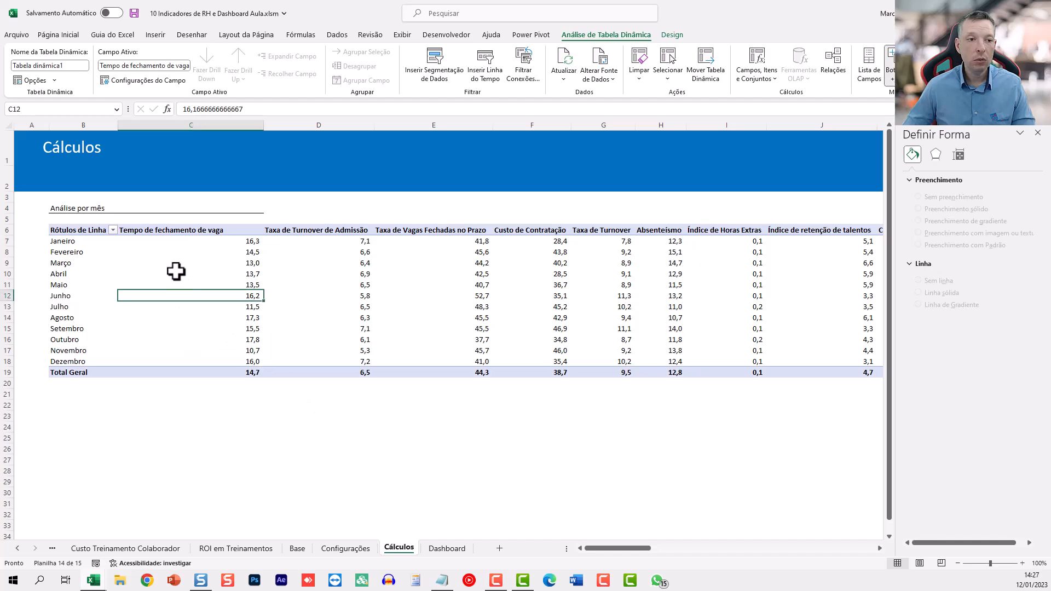
left_click(79, 65)
type("tabM")
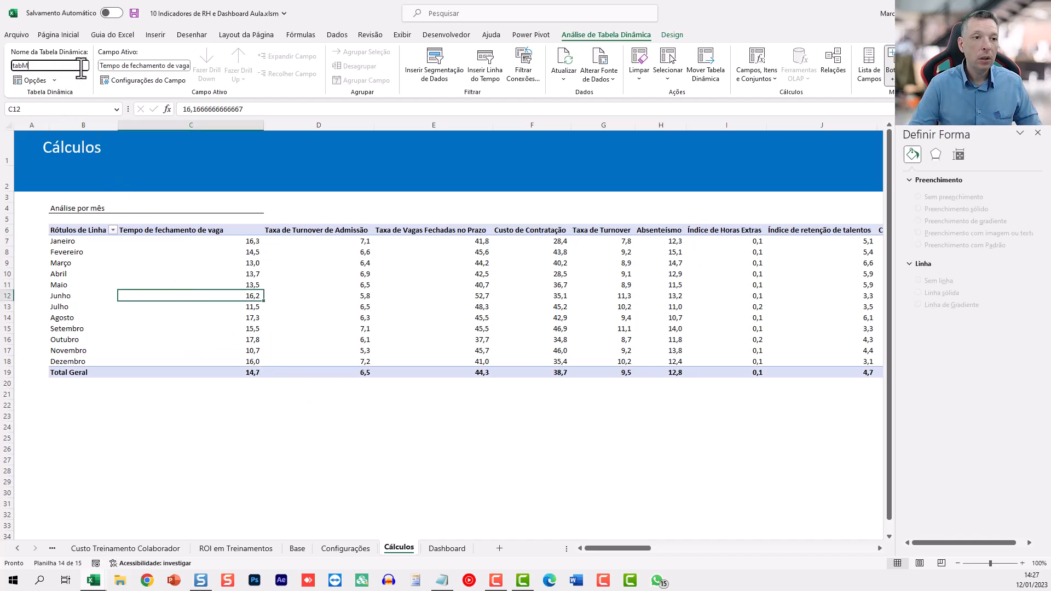
type("eses")
key("Return")
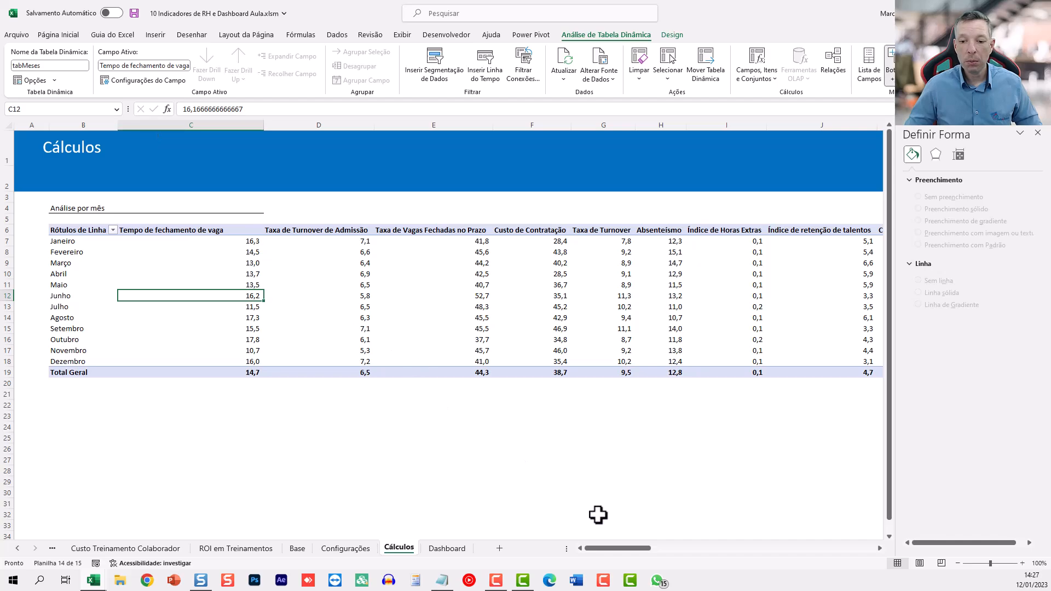
Rename the pivot table under Análise por setor as tabSetor.
left_click_drag(627, 548, 706, 549)
left_click(487, 263)
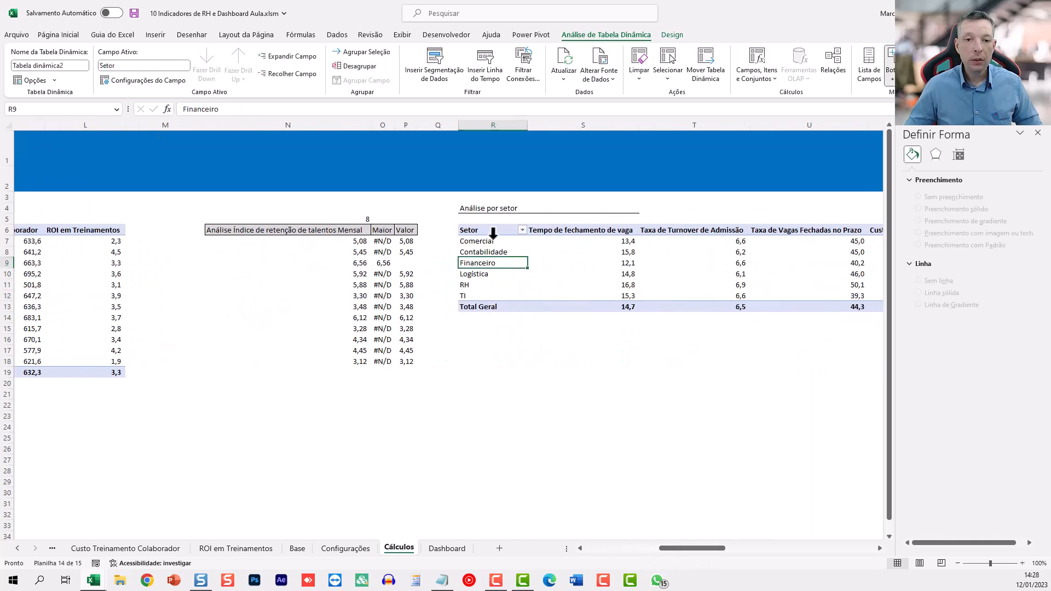
left_click(72, 63)
type("tabSetor")
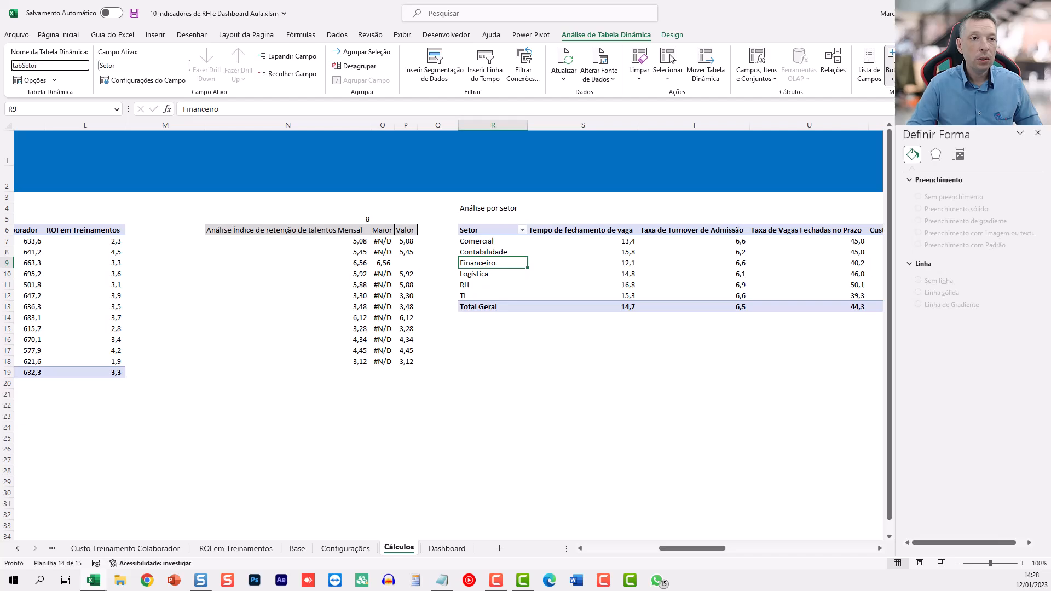
key("Return")
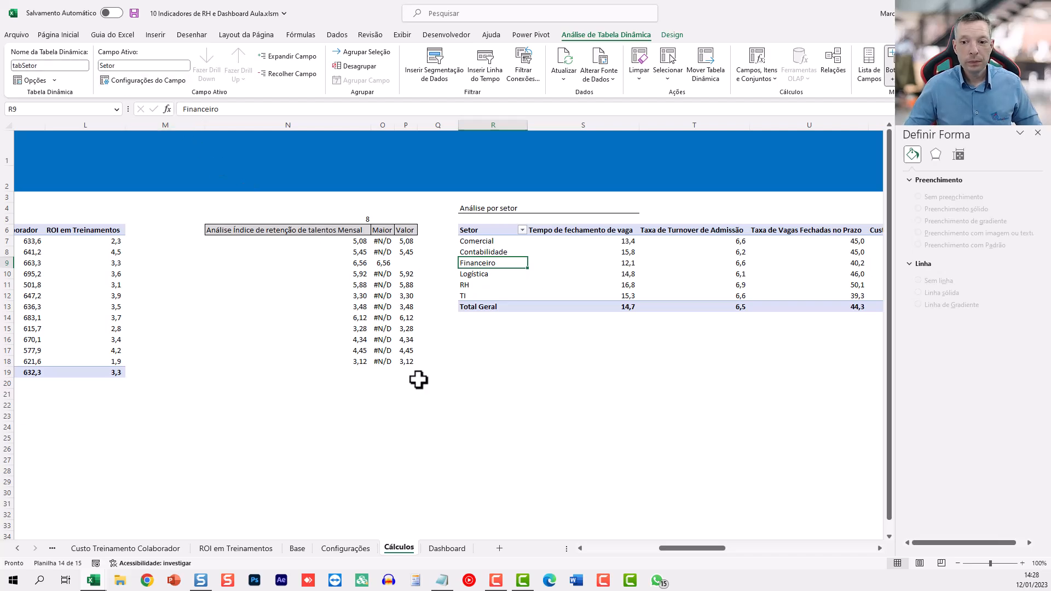
Rename the pivot table under Cards as tabCards.
left_click_drag(699, 550, 767, 553)
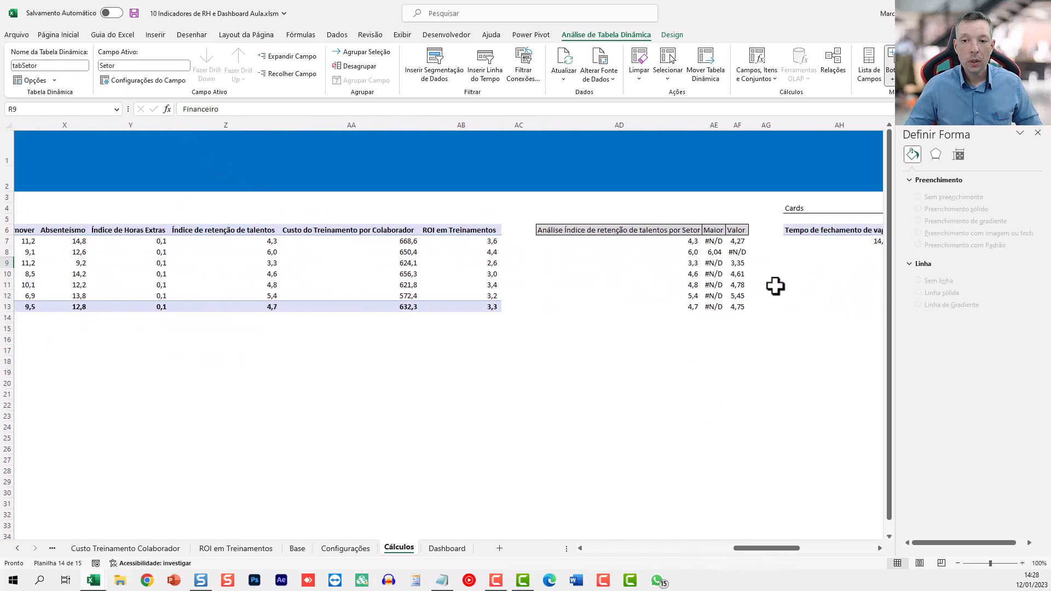
left_click(826, 241)
left_click(78, 65)
type("t")
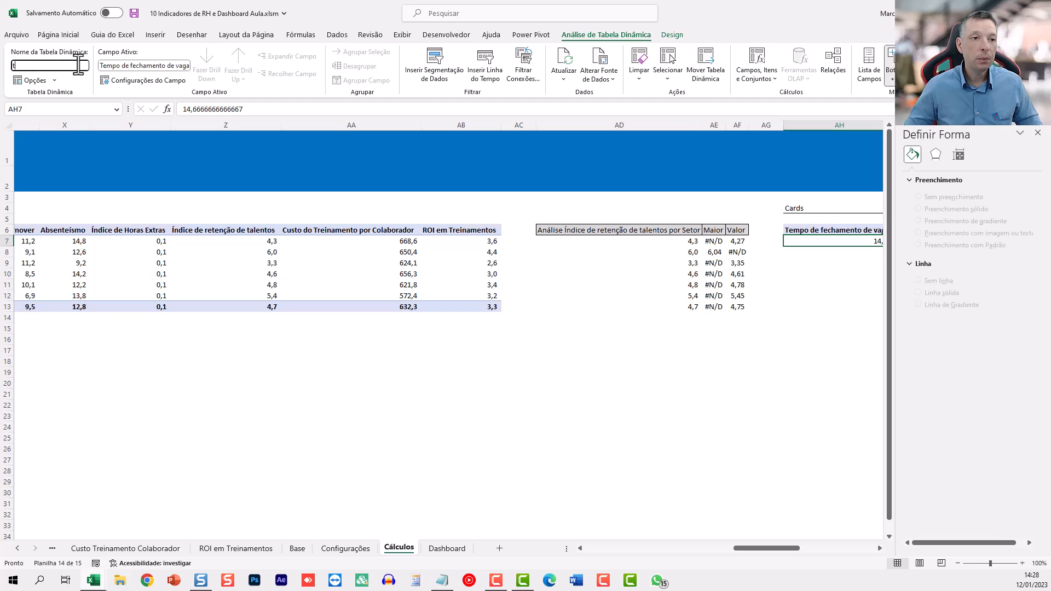
type("abCards")
key("Return")
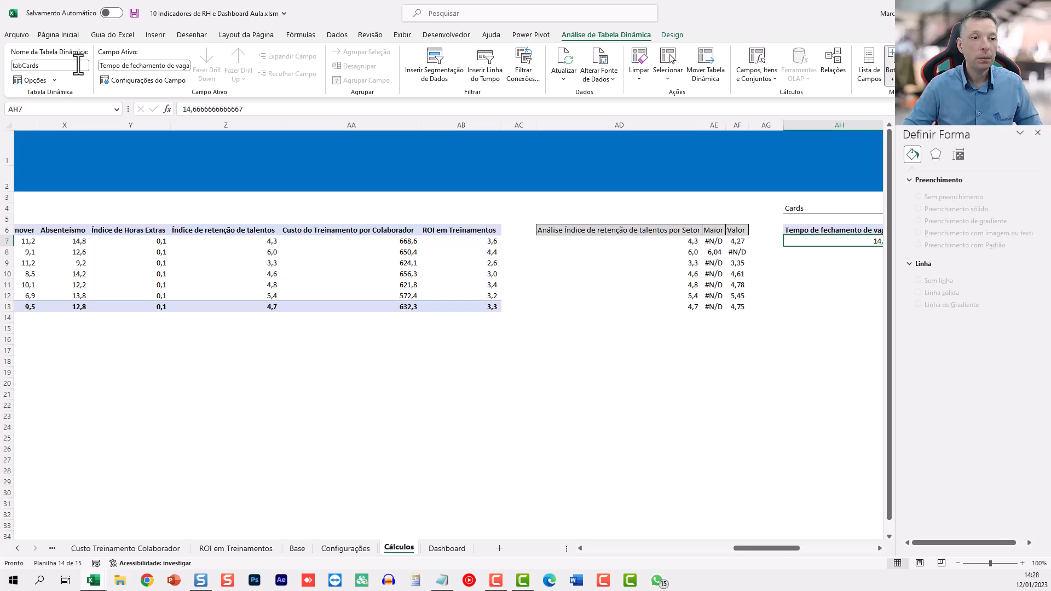
On the Dashboard sheet, connect the Setor slicer to the tabMeses pivot table through its report connections.
left_click(447, 548)
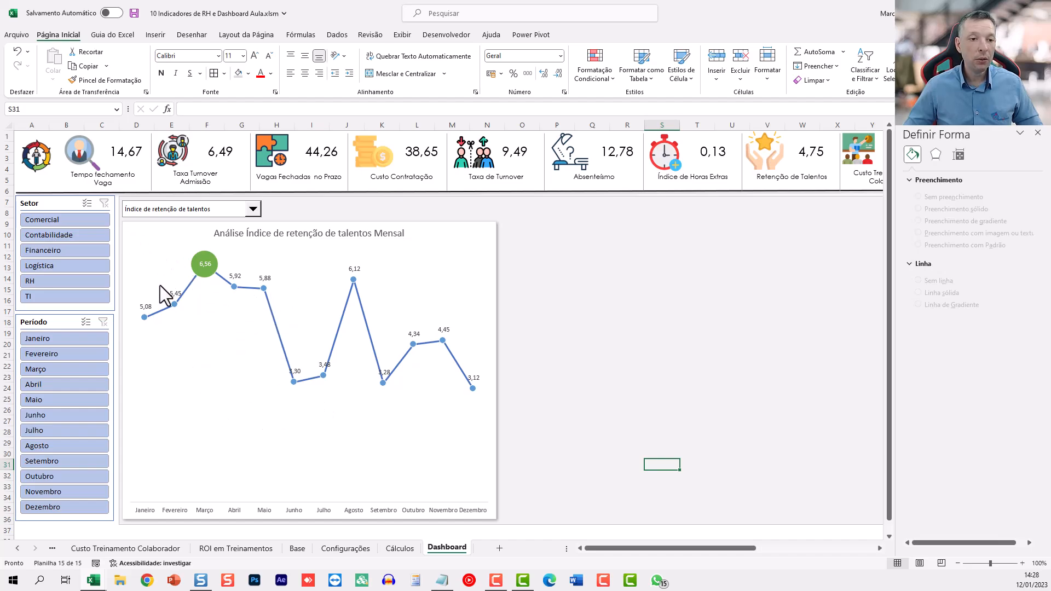
right_click(68, 201)
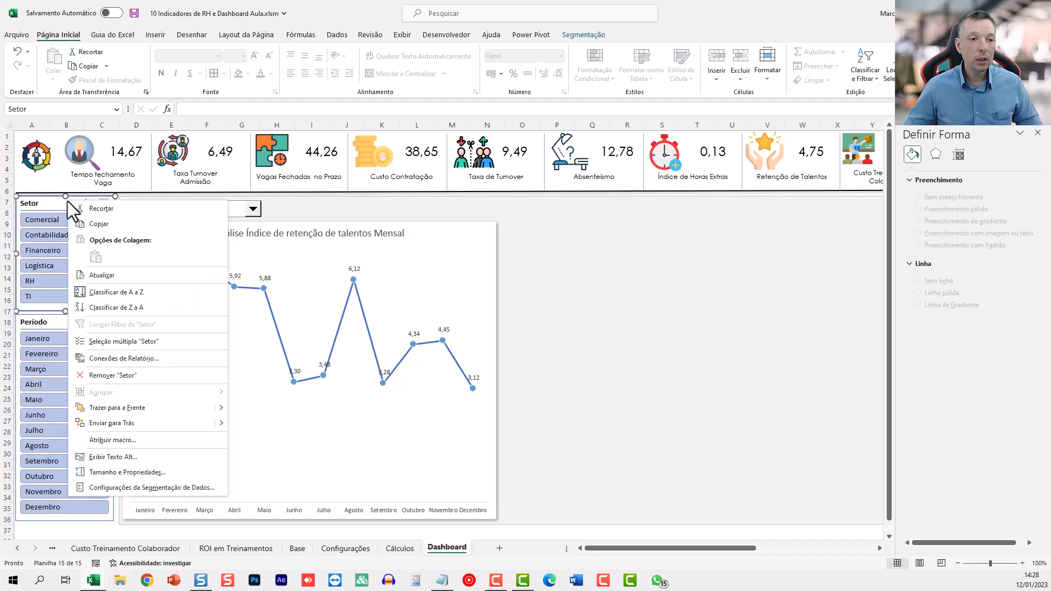
left_click(133, 358)
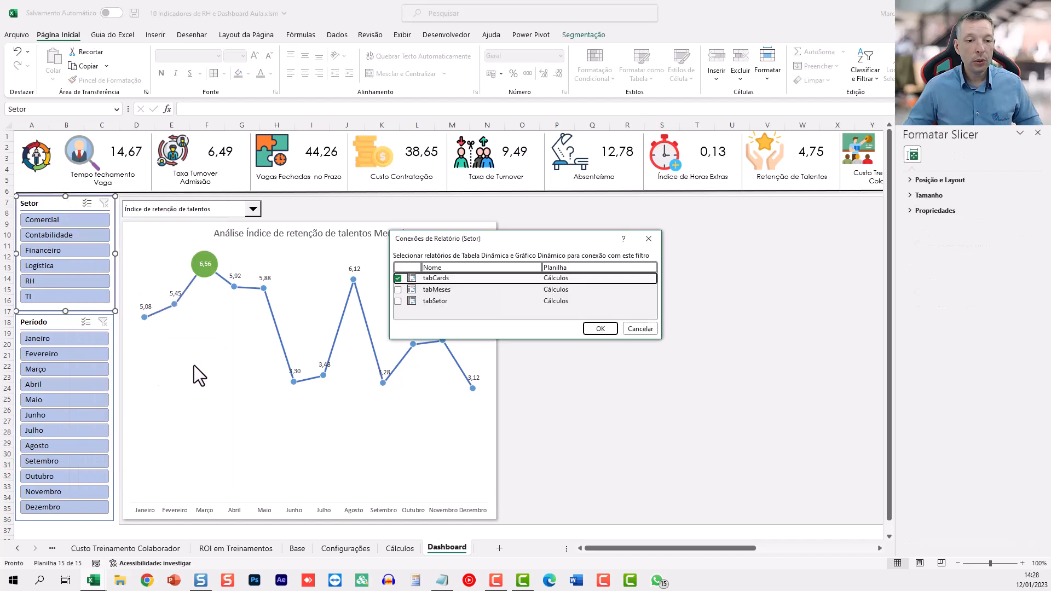
left_click(398, 290)
left_click(608, 331)
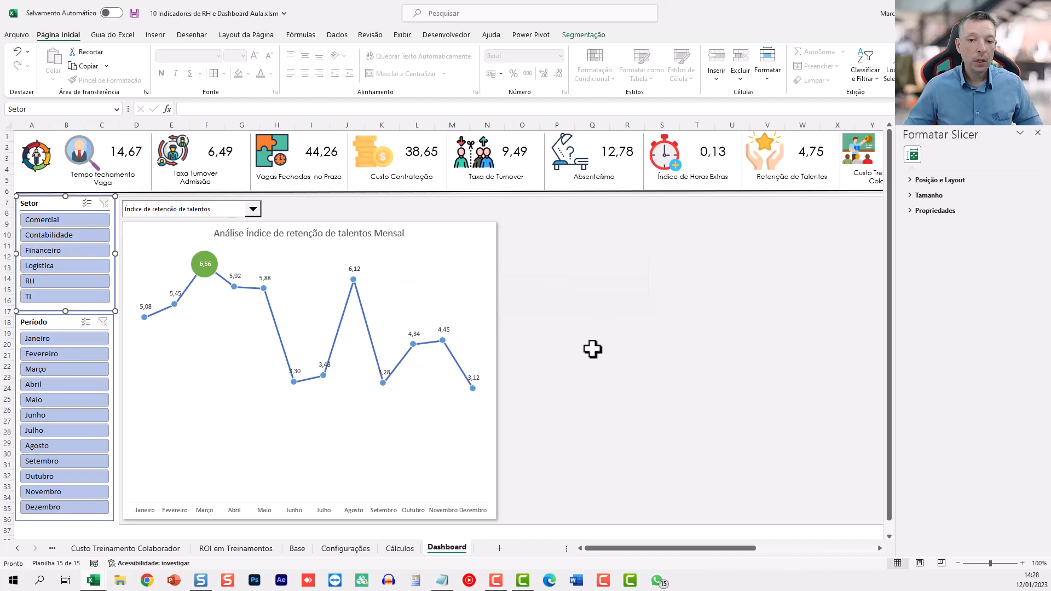
left_click(591, 343)
Check how filtering by single months in the Período slicer affects the cards and chart, and clear that filter.
left_click(61, 385)
left_click(60, 430)
left_click(57, 383)
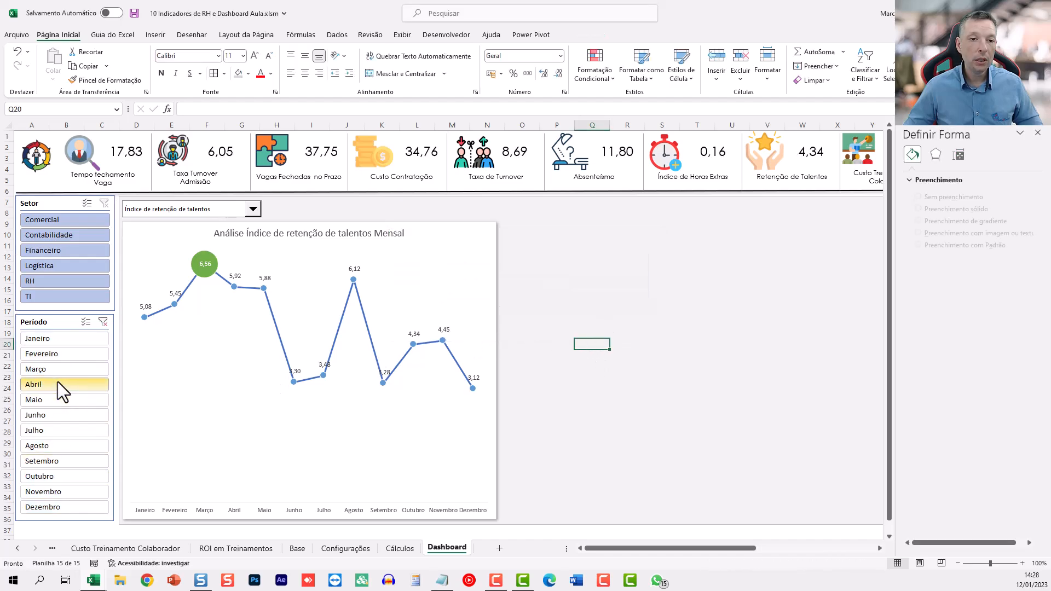
left_click(103, 322)
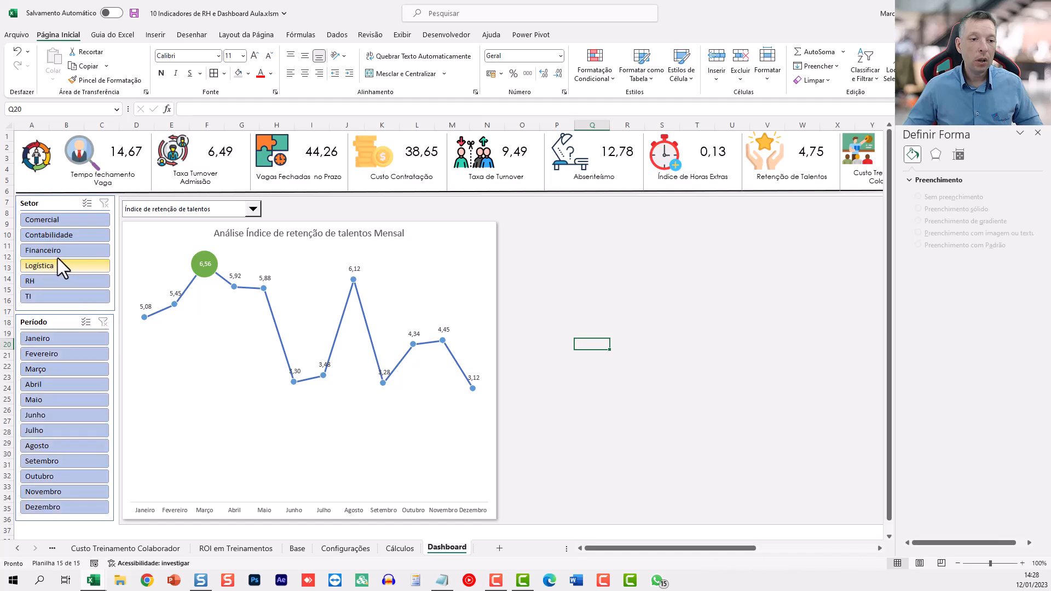
Check how the cards and line chart respond to different sectors in the Setor slicer, ending with RH.
left_click(58, 253)
left_click(46, 235)
left_click(44, 217)
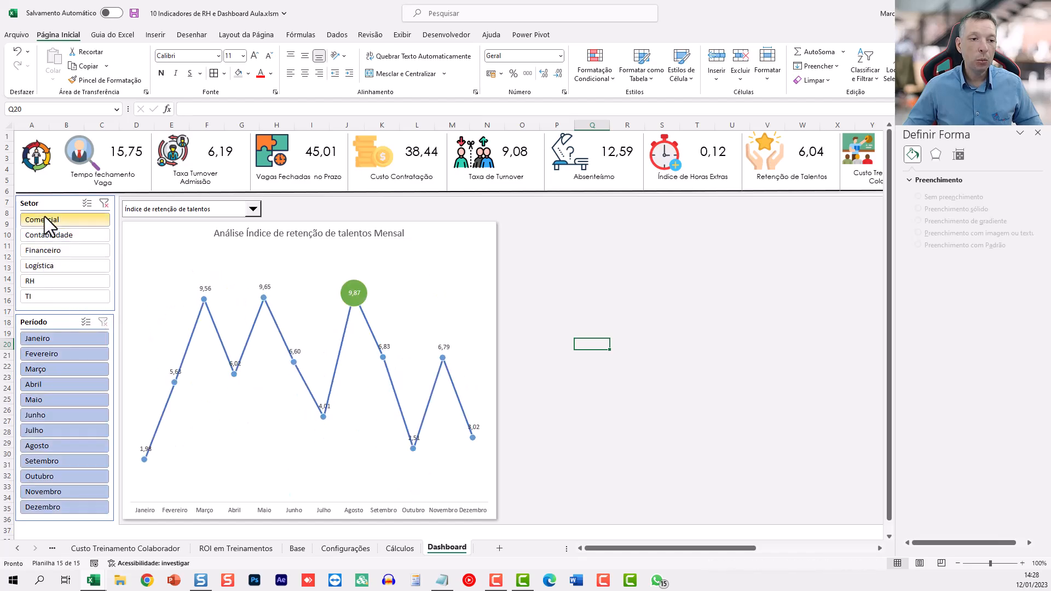
left_click(46, 247)
left_click(50, 263)
left_click(54, 235)
left_click(55, 219)
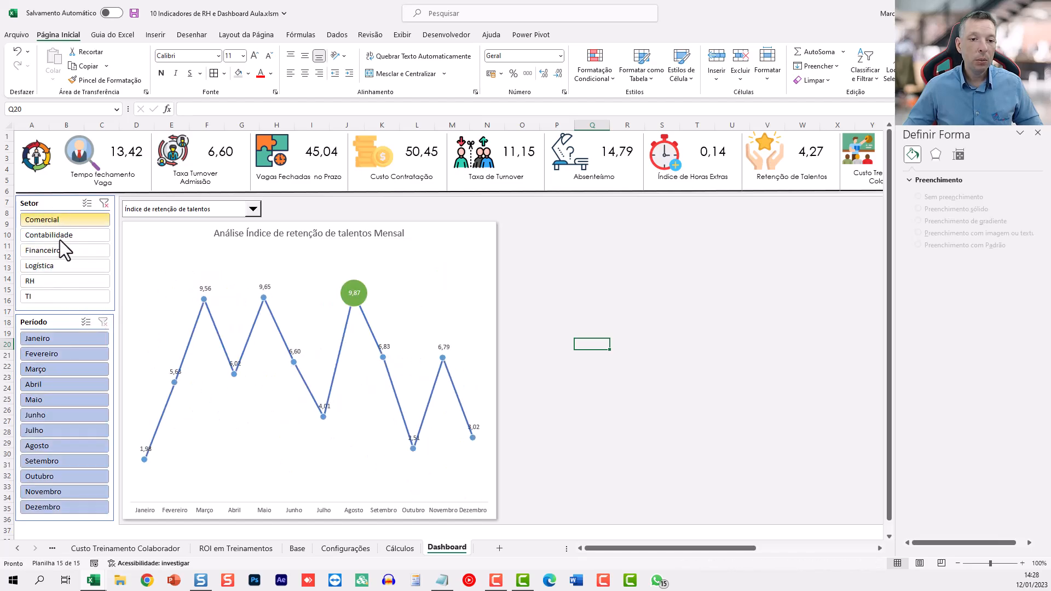
left_click(49, 250)
left_click(56, 281)
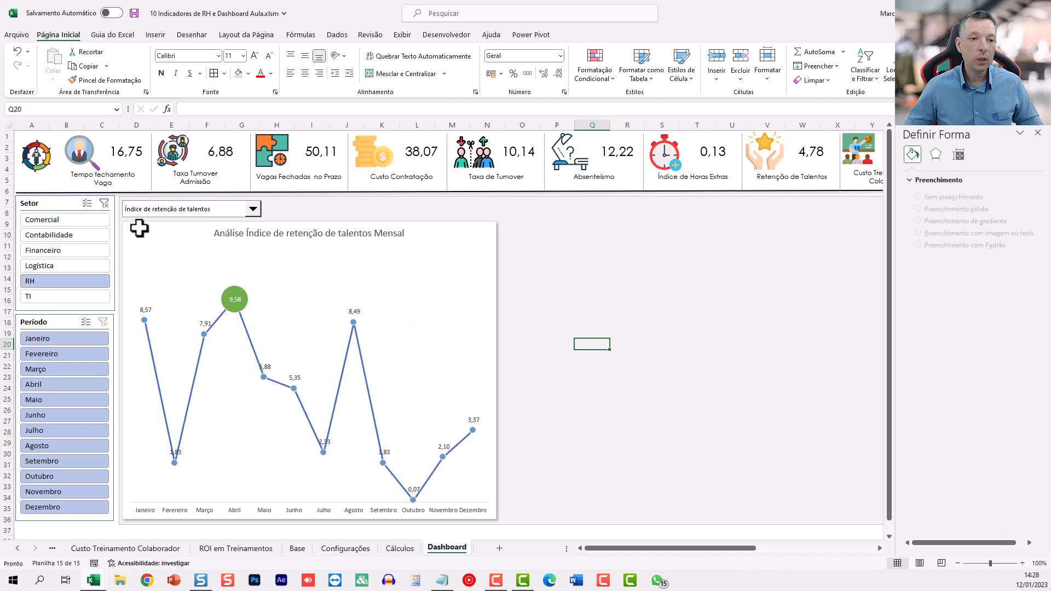
Switch the chart's indicator to Absenteísmo, try the Financeiro sector and clear the Setor filter.
left_click(253, 210)
left_click(198, 241)
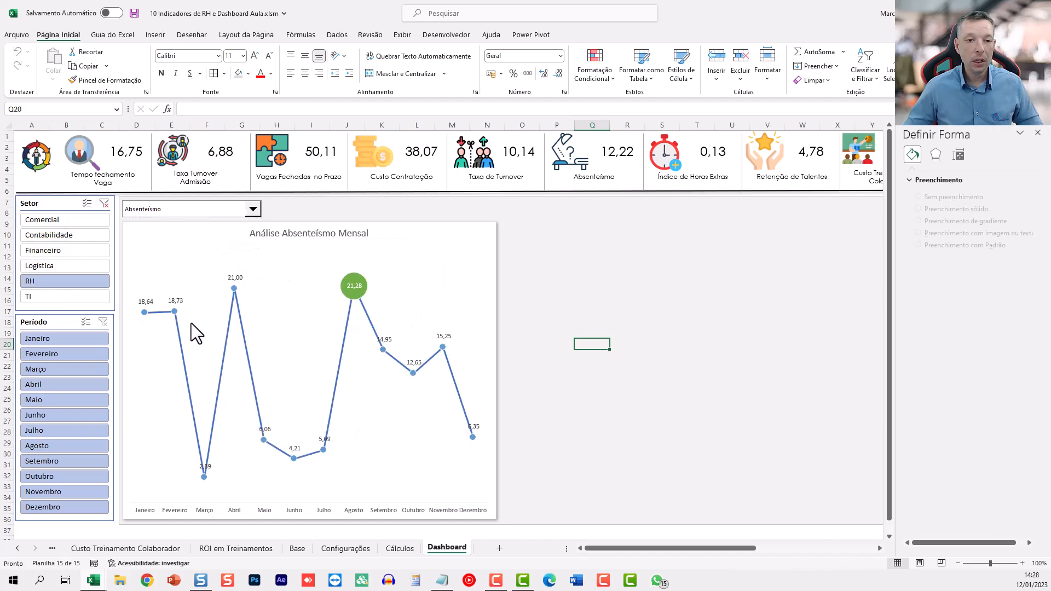
left_click(76, 252)
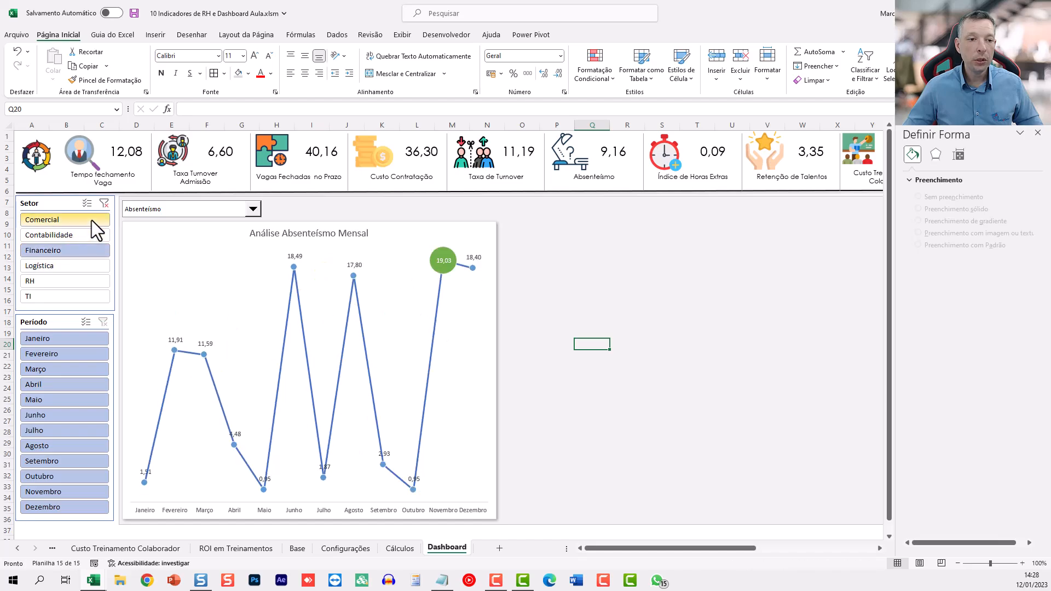
left_click(104, 203)
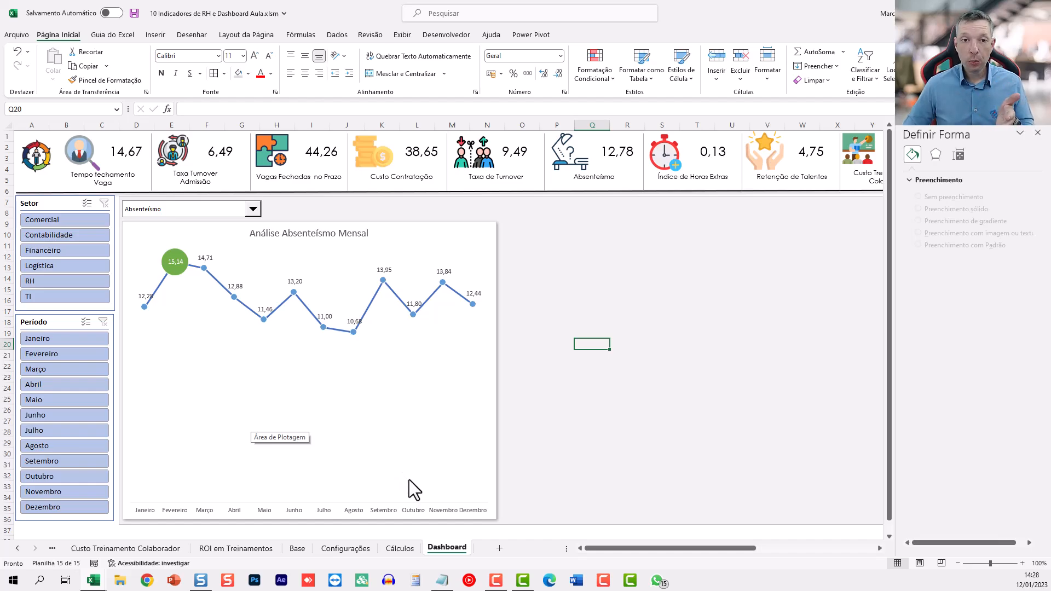
Create a column chart from Cálculos range AD6:AE13 and move it onto the Dashboard sheet beside the monthly line chart.
left_click(399, 548)
left_click_drag(731, 553, 789, 554)
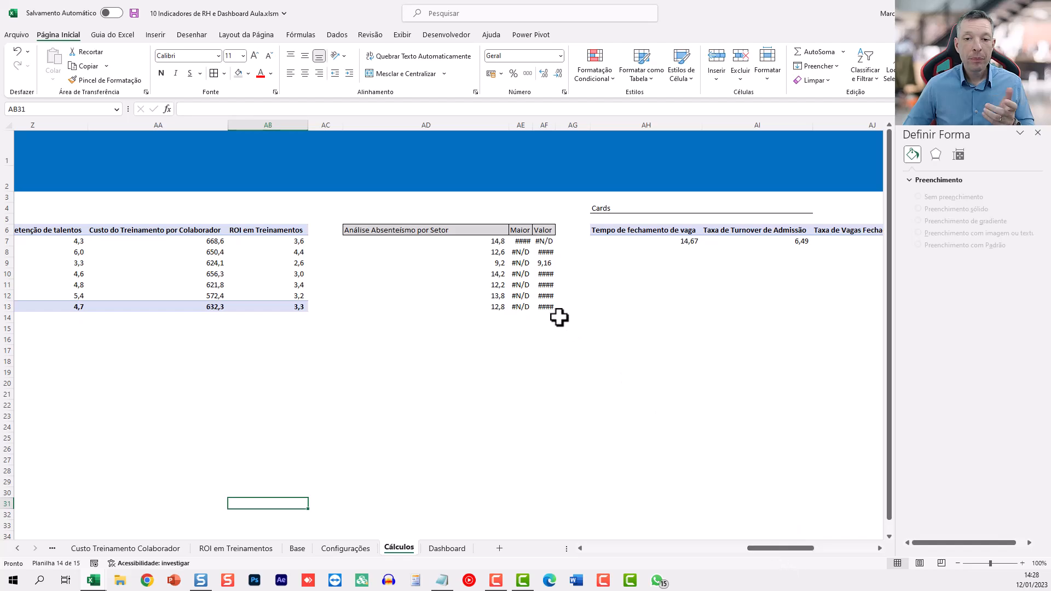
left_click_drag(437, 231, 527, 304)
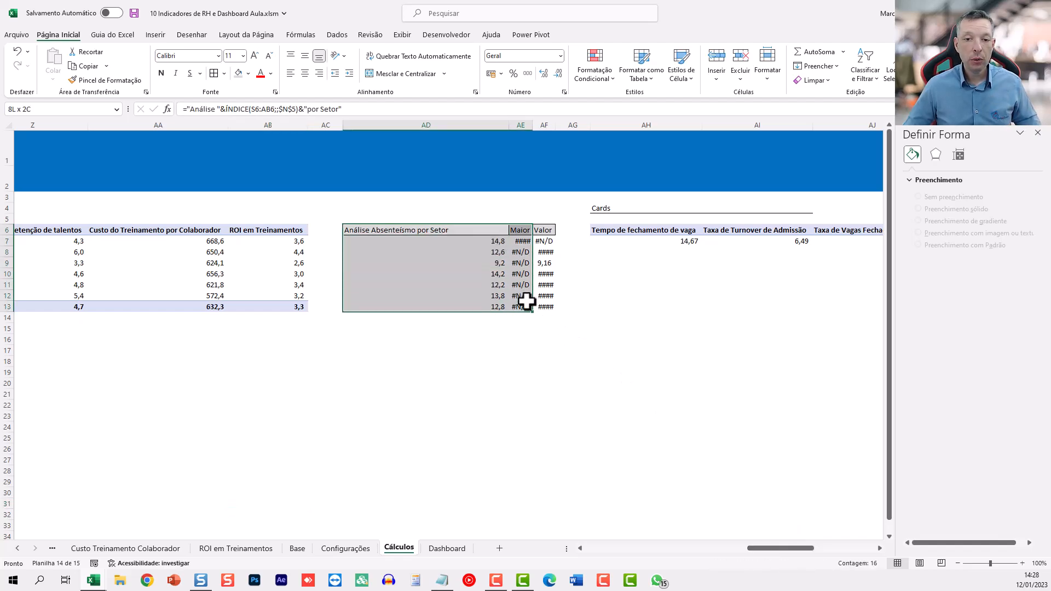
key("alt+F1")
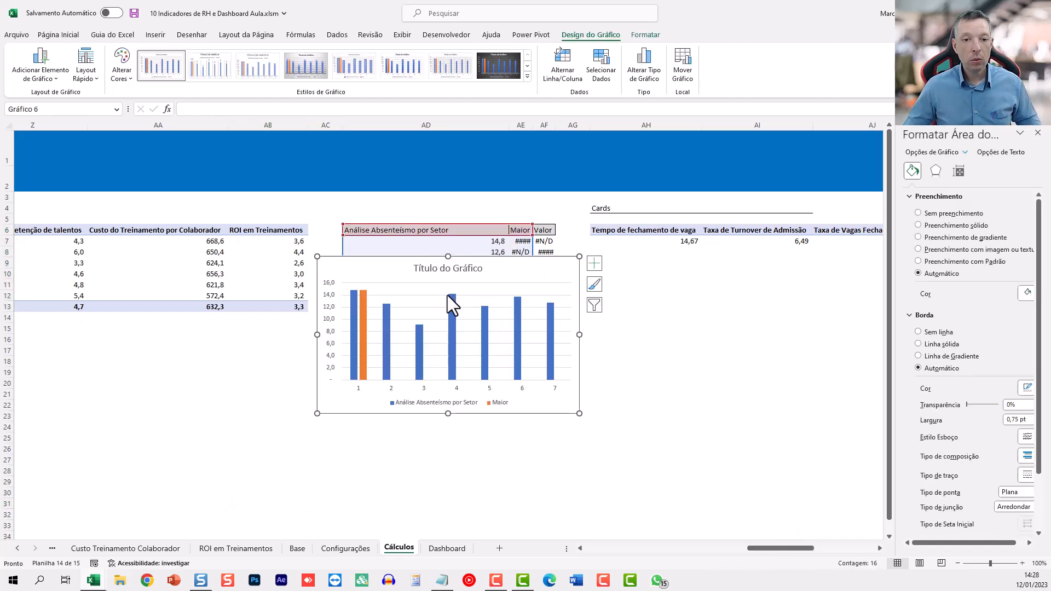
key("ctrl+z")
left_click(427, 546)
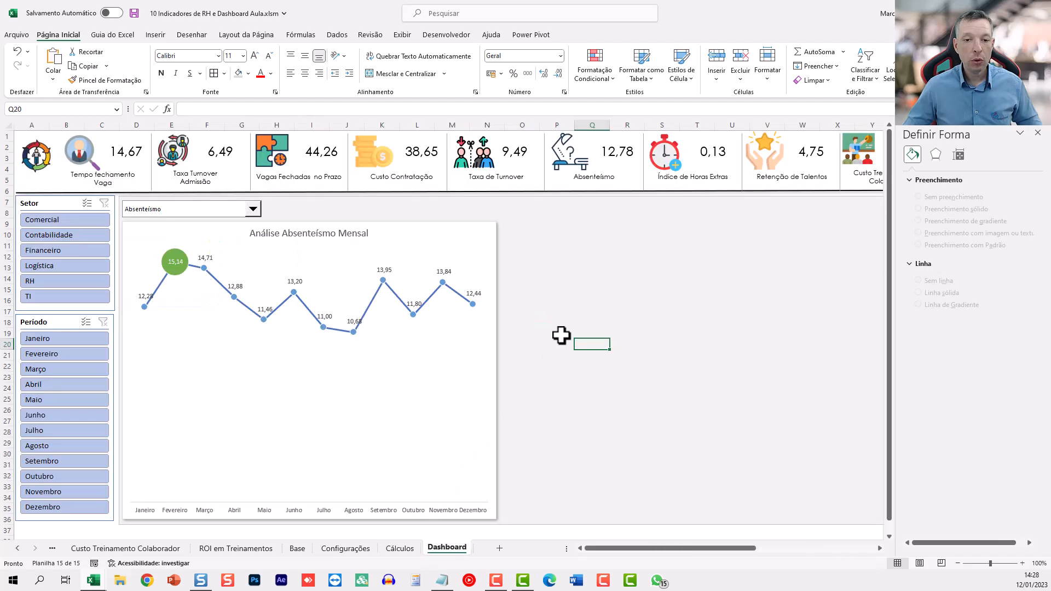
key("ctrl+v")
left_click_drag(573, 246, 546, 227)
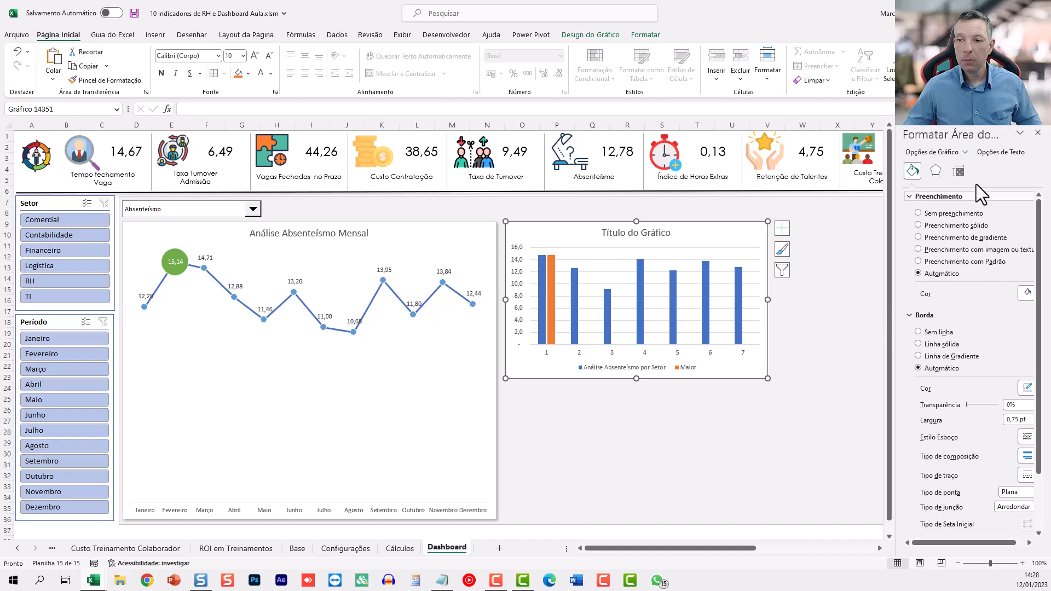
Enlarge the column chart to fill the free dashboard area, narrow it from its inner edge and widen the monthly chart to meet it.
left_click(1037, 132)
left_click_drag(767, 378, 1021, 518)
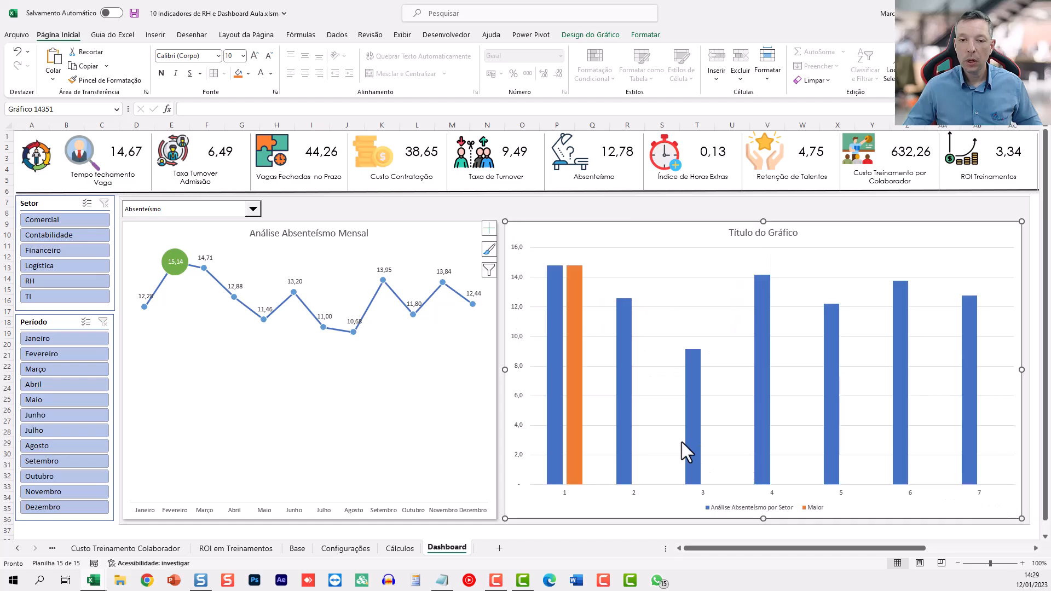
left_click_drag(503, 369, 546, 370)
left_click(492, 364)
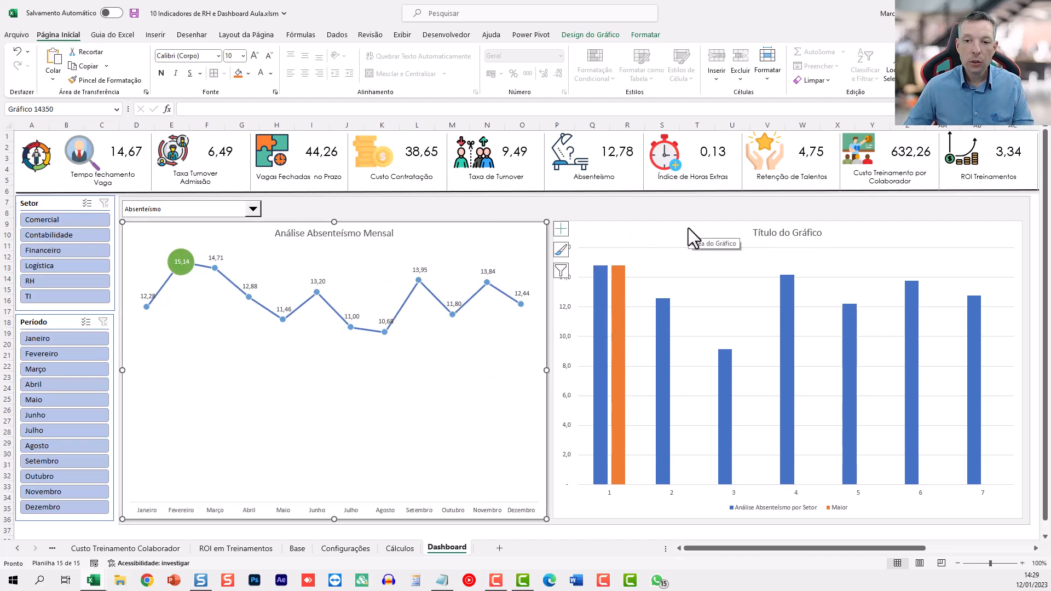
Set the series overlap of the column chart's Maior series to 100%.
right_click(618, 292)
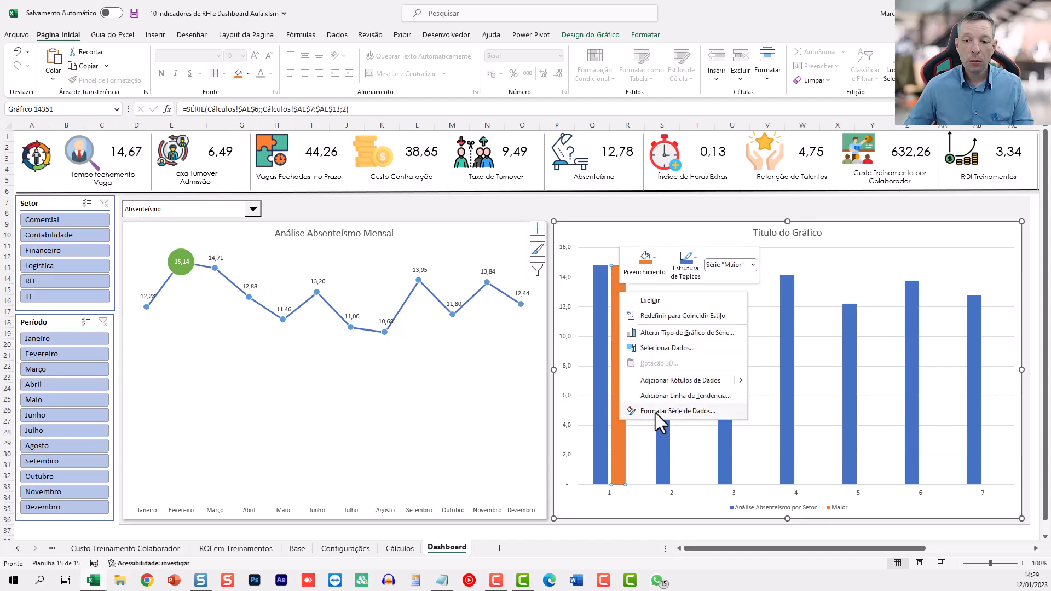
left_click(655, 411)
double_click(1013, 252)
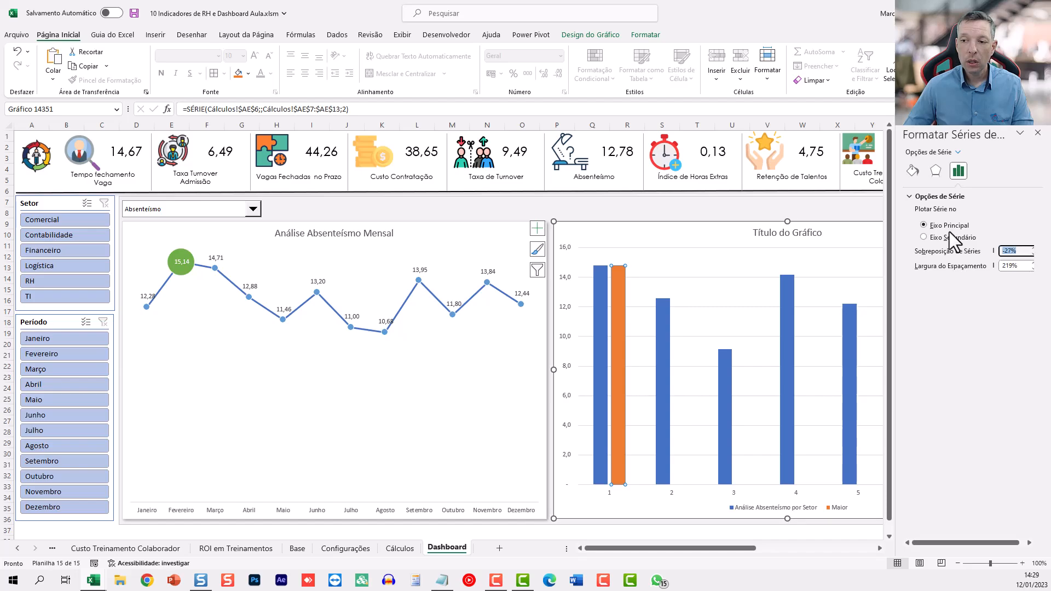
key("Return")
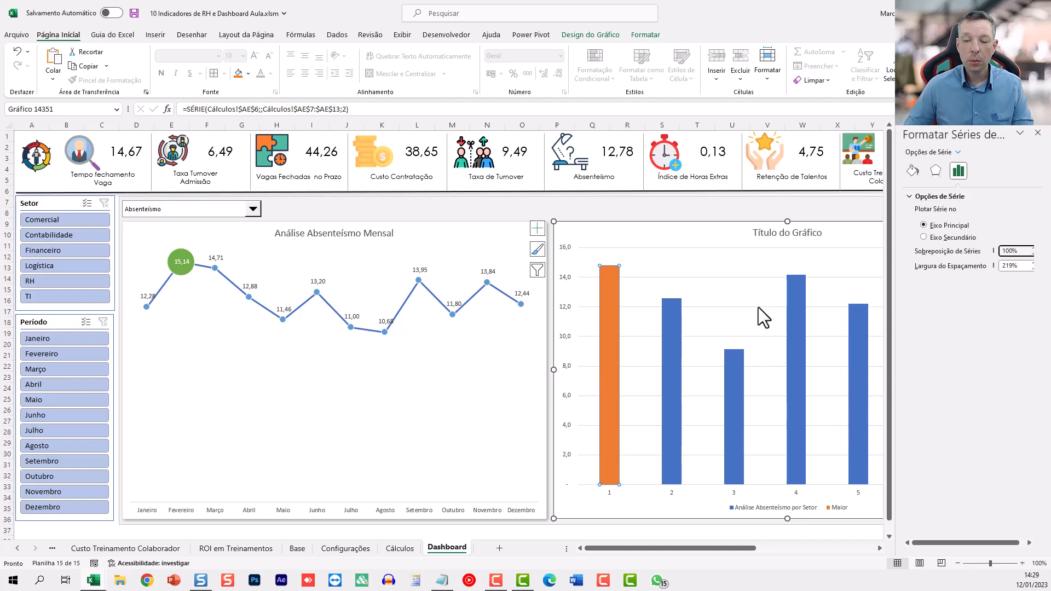
Try a series overlap of -27% on the column chart and restore it to 100%.
left_click_drag(674, 550, 704, 557)
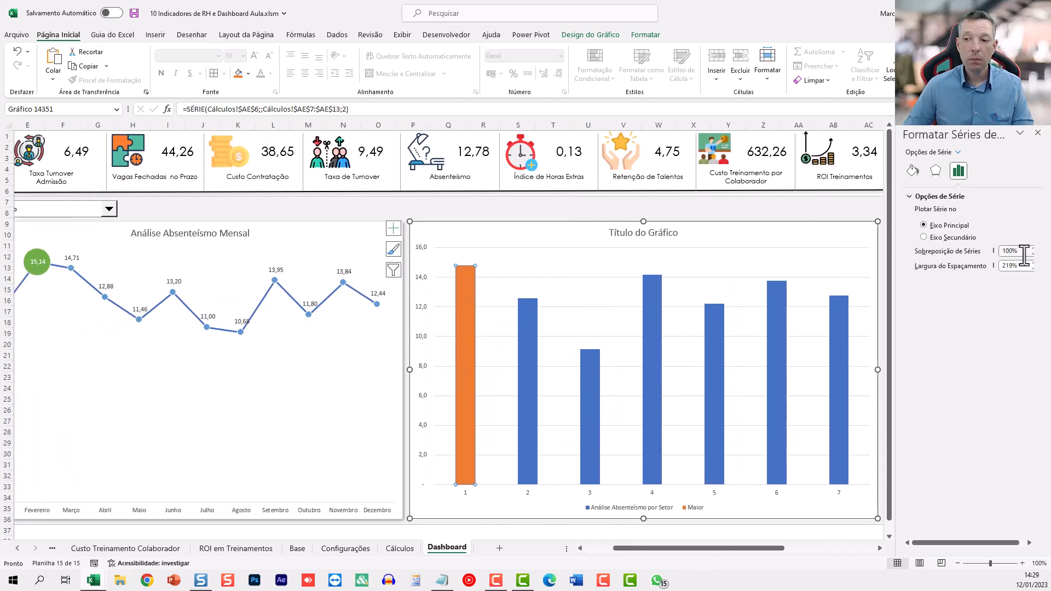
type("-27")
key("Return")
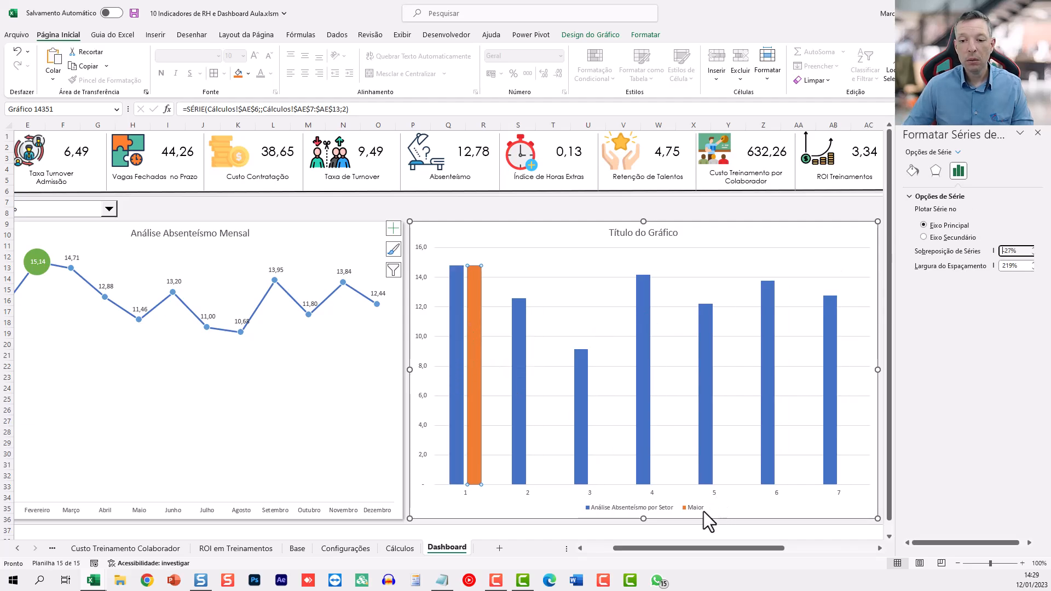
triple_click(1010, 251)
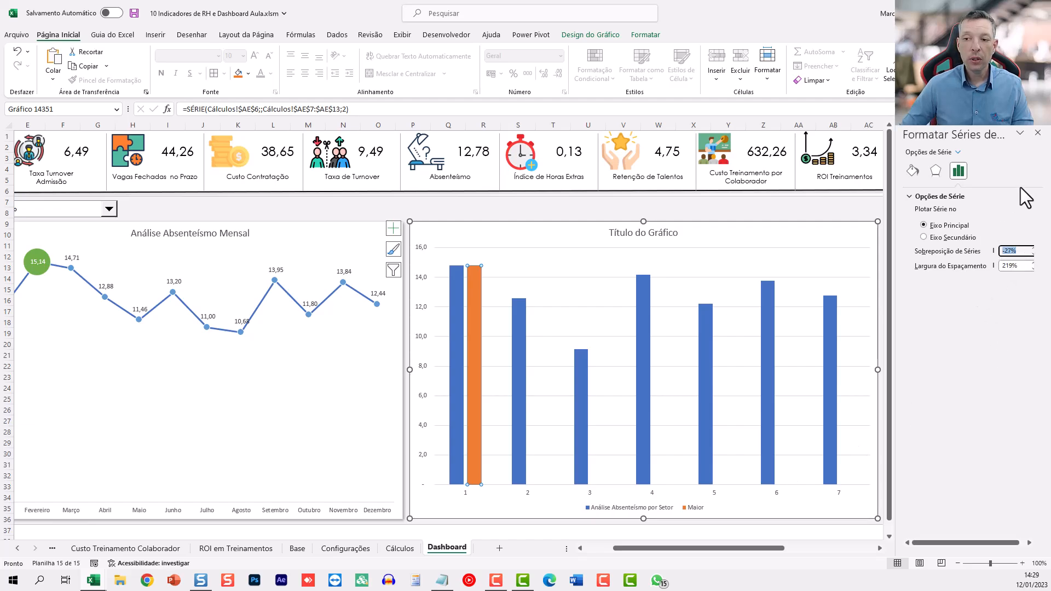
type("100")
key("Return")
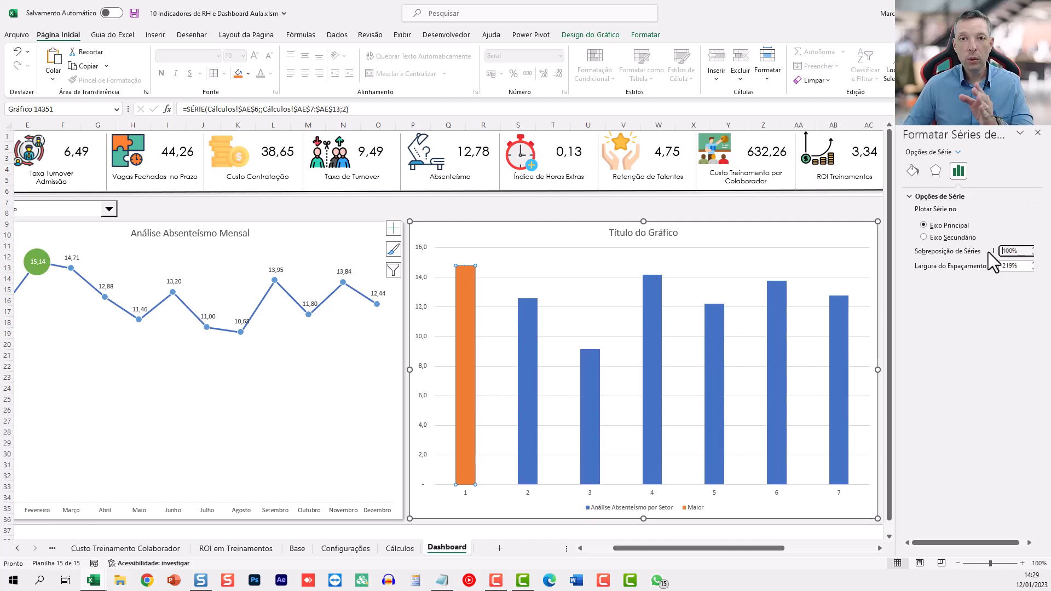
Set the column chart's gap width to 50% and close the series formatting options.
key("Tab")
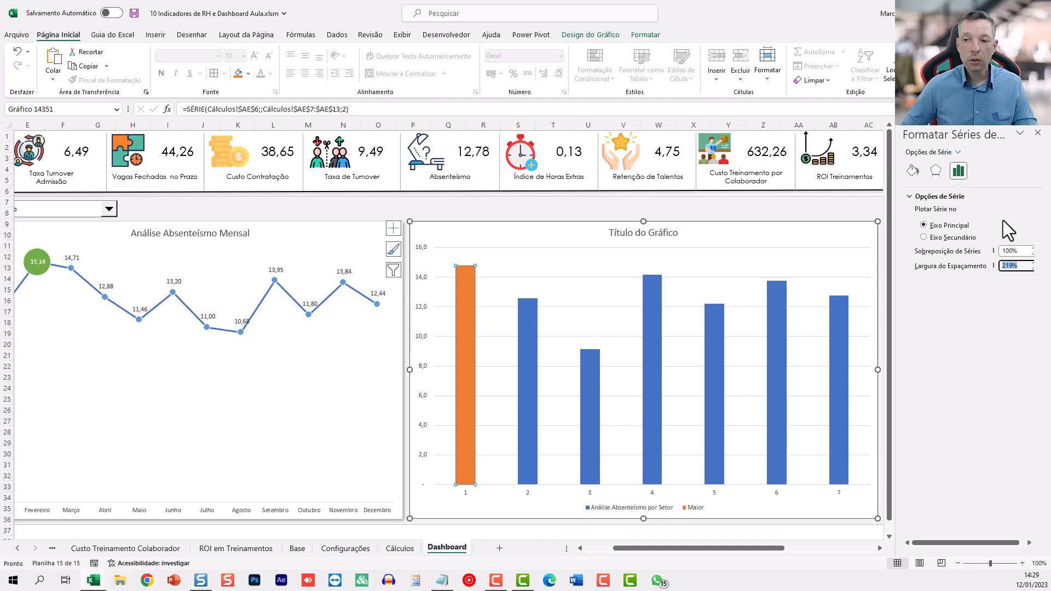
type("50")
key("Return")
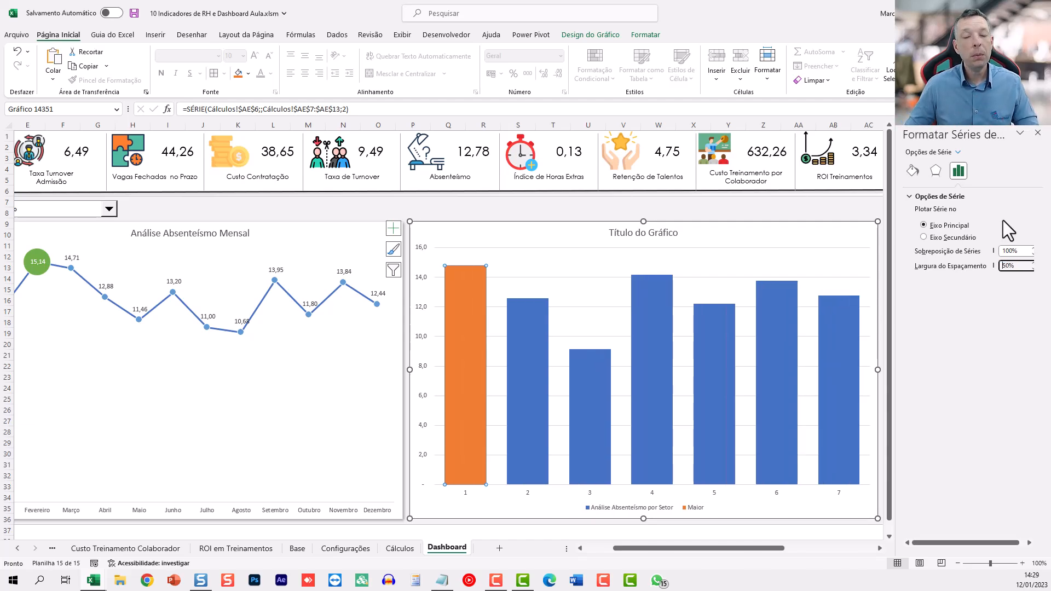
left_click_drag(688, 549, 698, 551)
left_click(1037, 134)
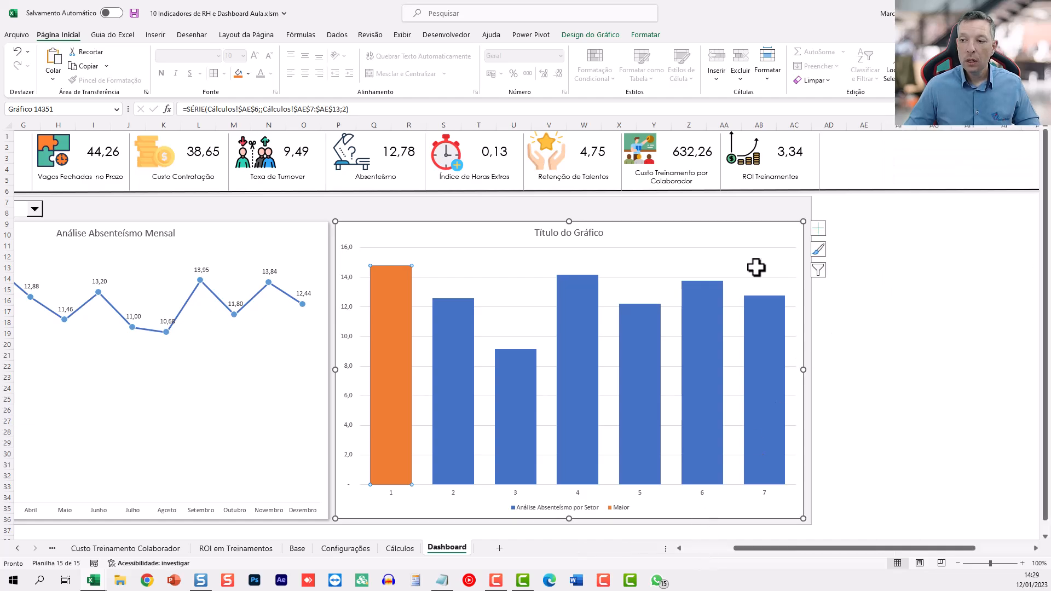
Link the column chart's title to cell AD6 of the Cálculos sheet.
left_click(547, 232)
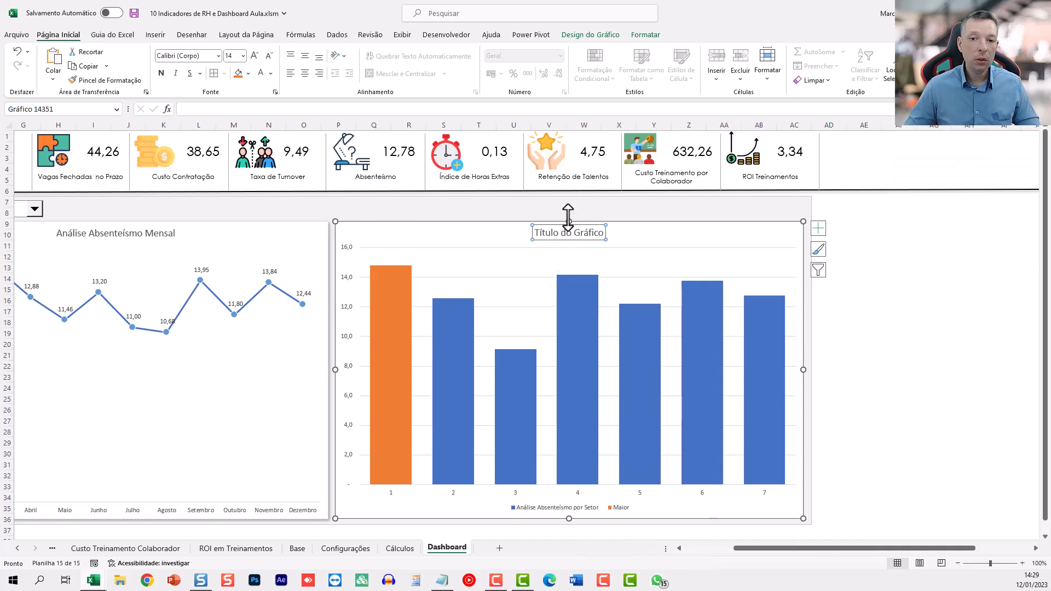
left_click(234, 109)
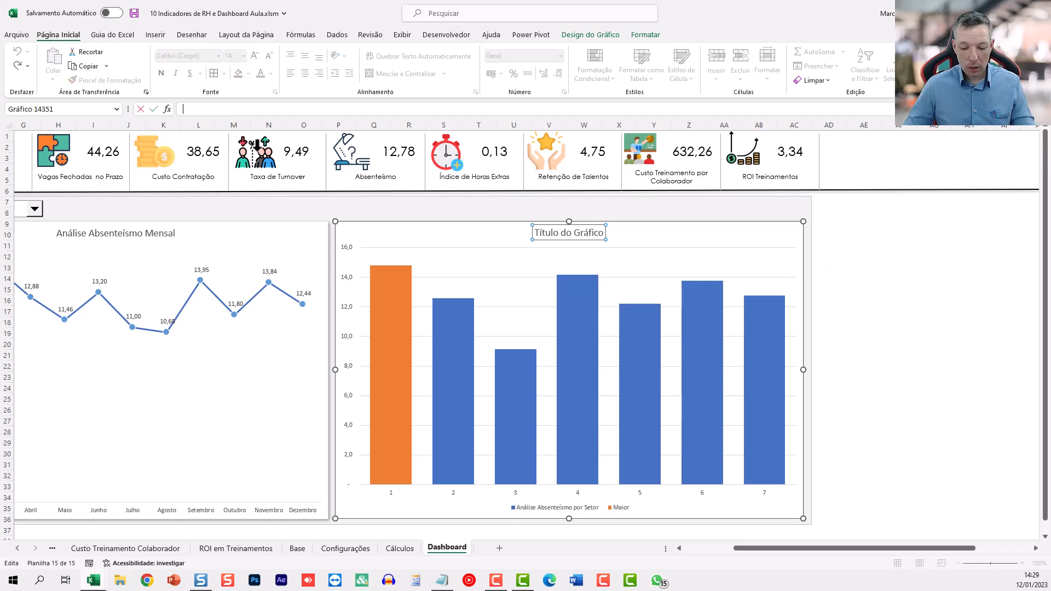
type("=")
left_click(399, 547)
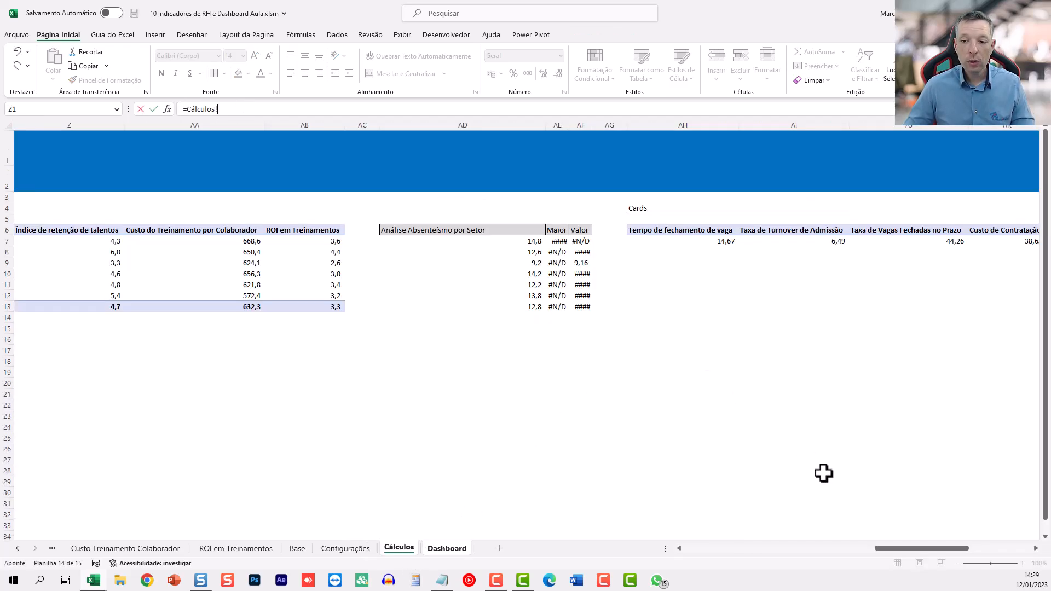
left_click(433, 230)
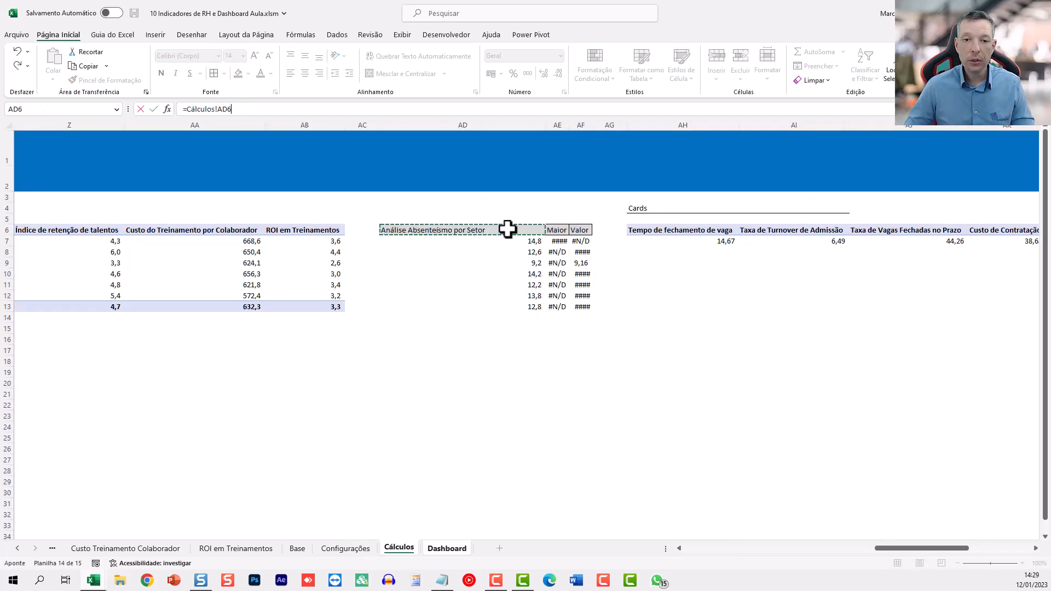
key("Return")
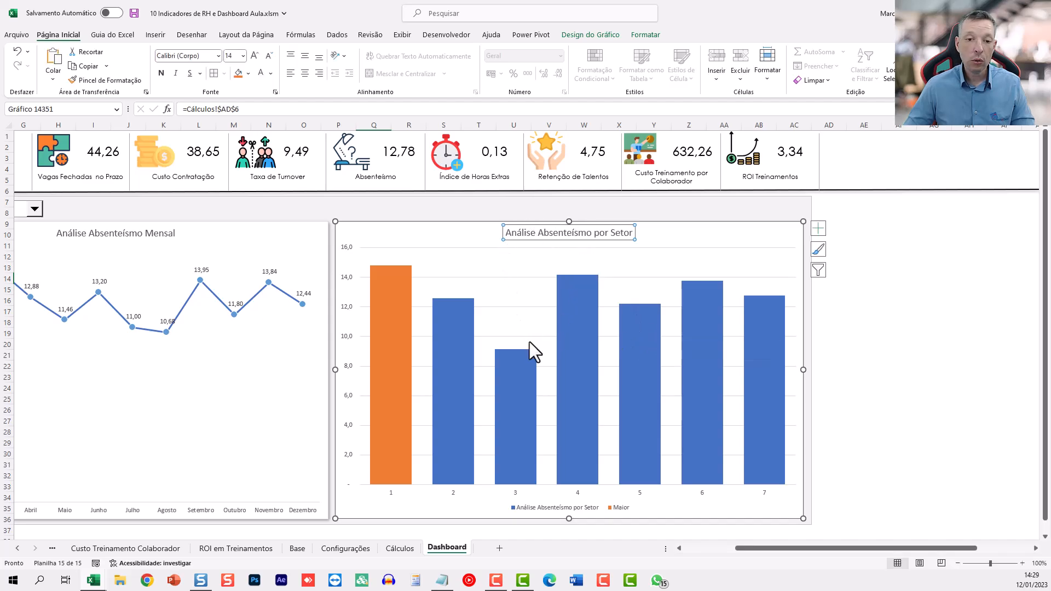
Delete the vertical axis and the gridlines from the column chart.
left_click(350, 278)
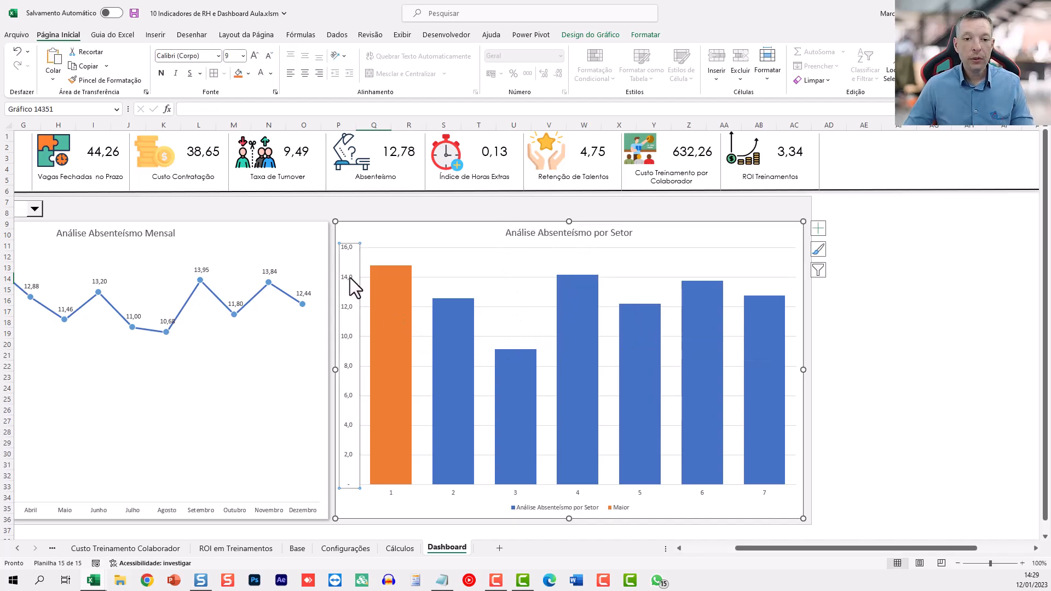
key("Delete")
left_click(441, 277)
key("Delete")
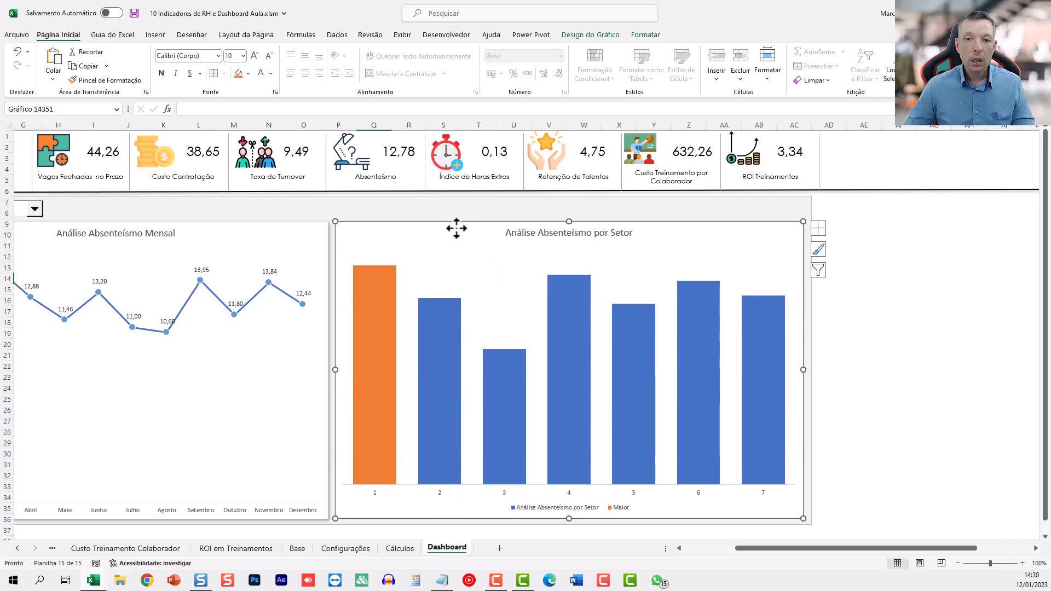
Set the column chart's horizontal axis labels to the sector names in Cálculos range R7:R12.
left_click(590, 35)
left_click(600, 66)
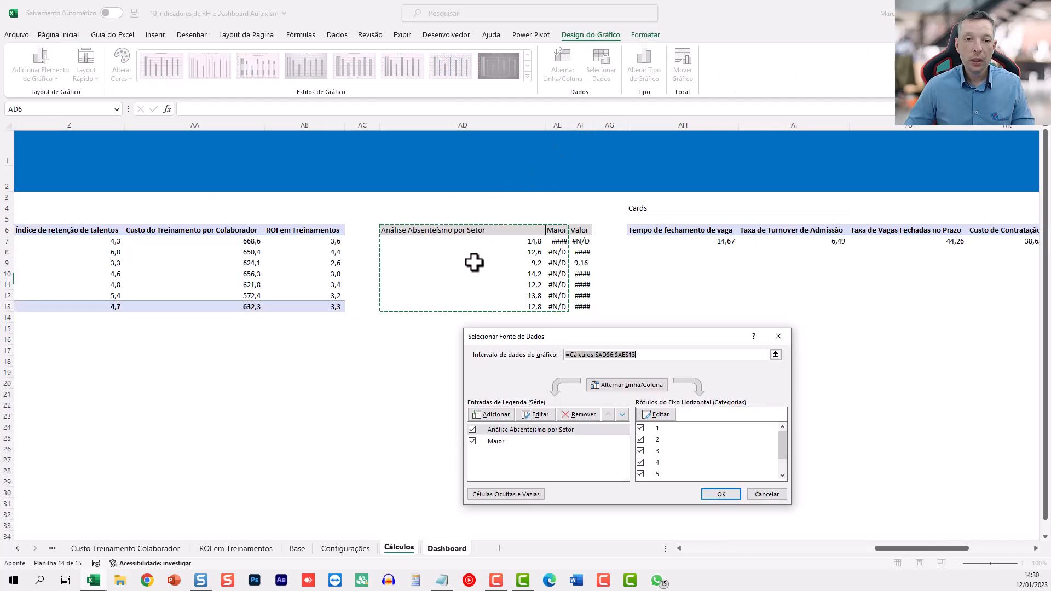
left_click(661, 415)
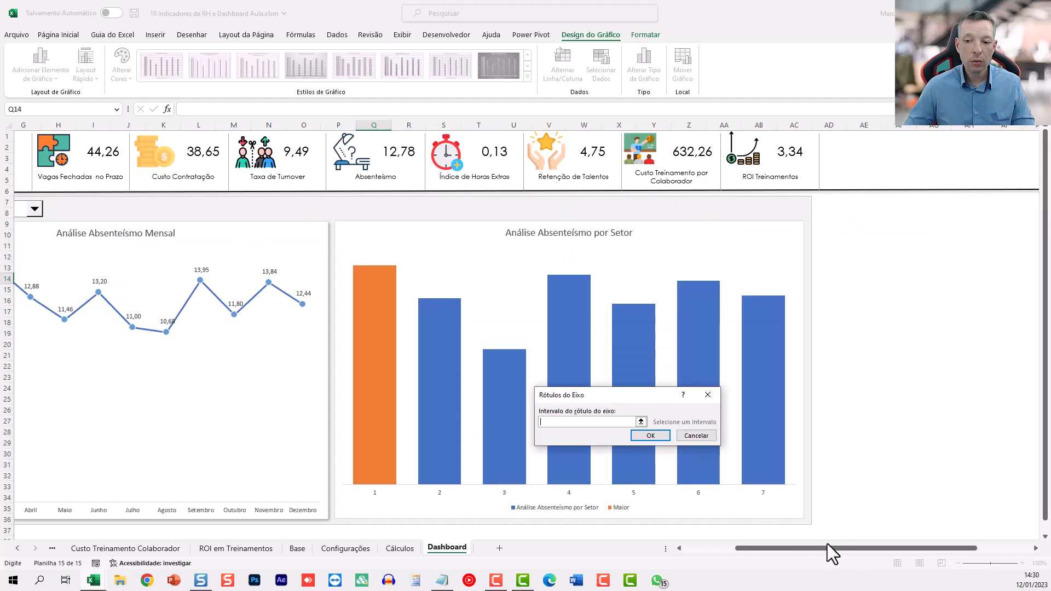
left_click(403, 549)
left_click_drag(899, 547, 806, 549)
left_click_drag(368, 241, 362, 295)
key("Return")
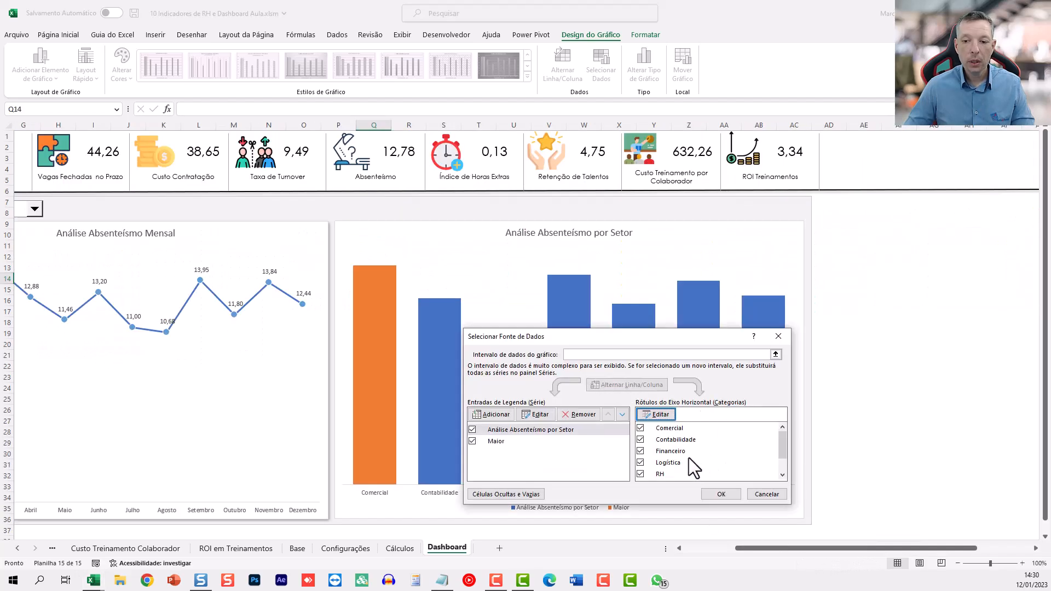
left_click(727, 492)
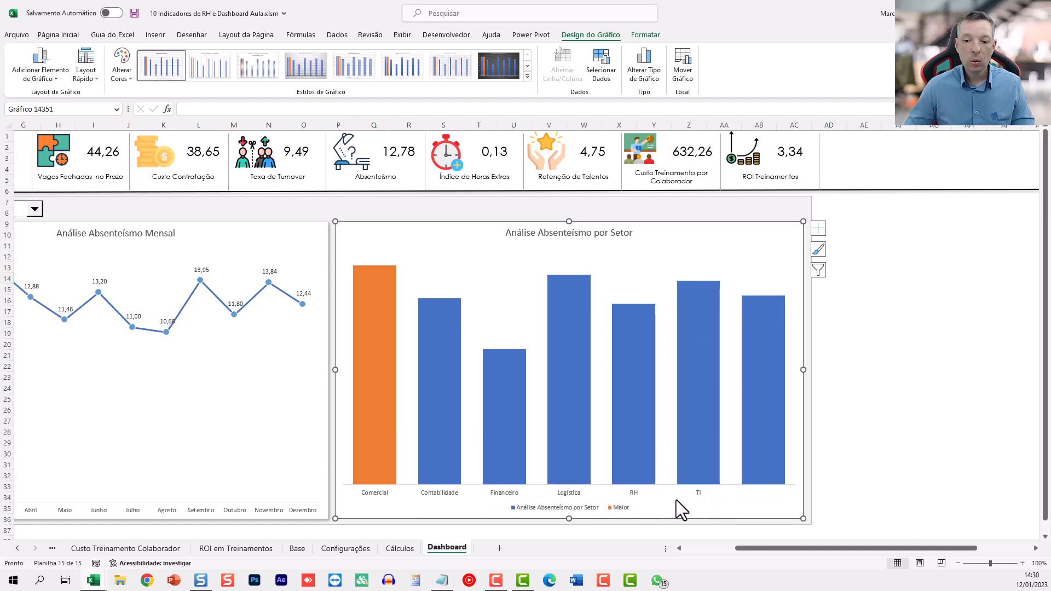
Delete the column chart's legend and add data labels to both the Maior series and the blue sector series.
left_click(555, 508)
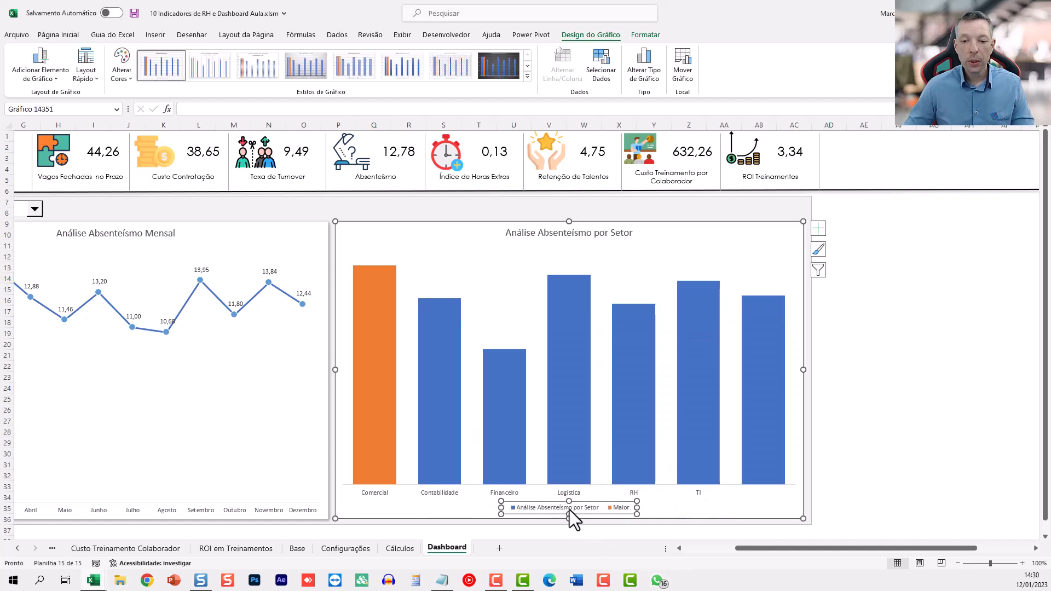
key("Delete")
right_click(380, 297)
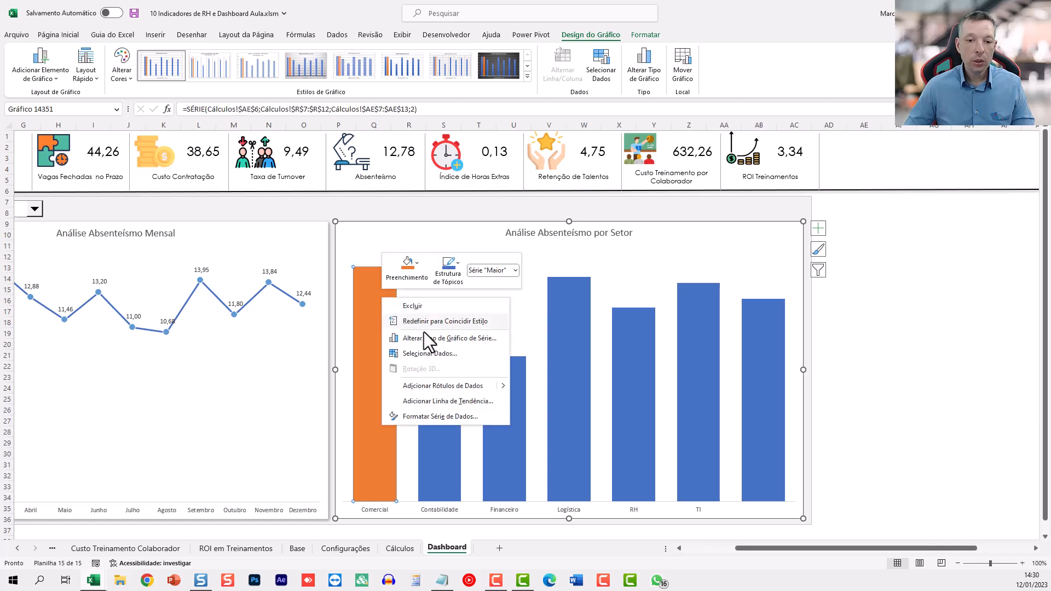
left_click(441, 383)
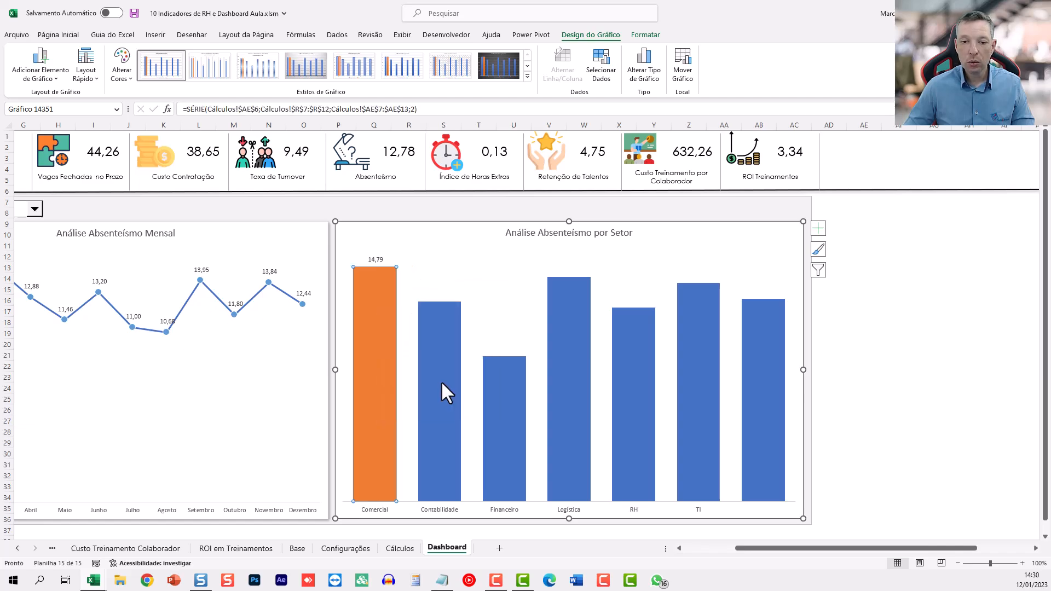
right_click(442, 304)
left_click(497, 393)
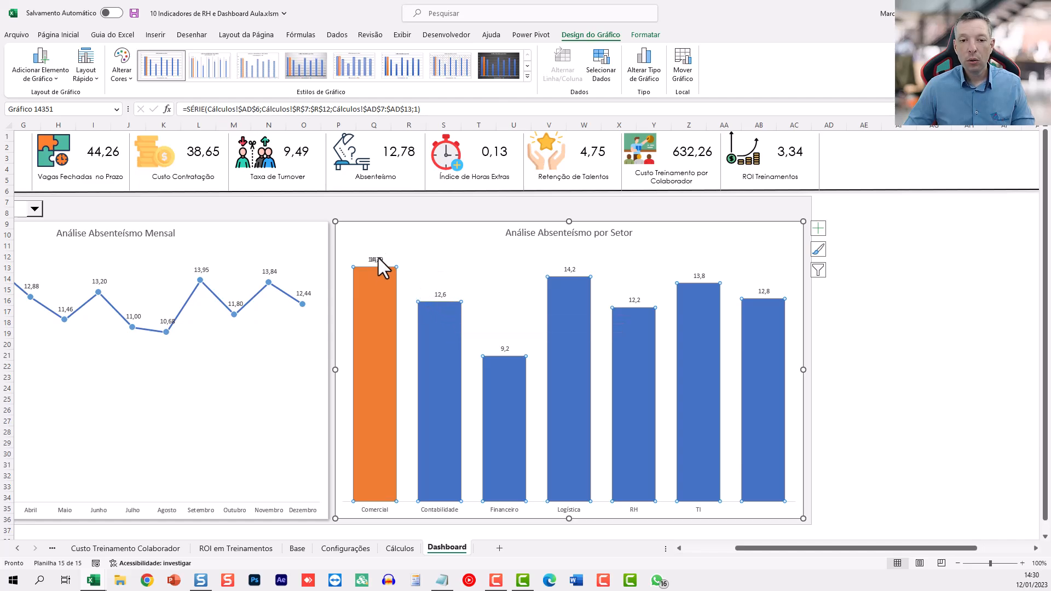
Take the blue sector series' data labels from cells AF7:AF13 of the Cálculos sheet instead of the series value.
left_click(438, 294)
right_click(439, 295)
left_click(494, 431)
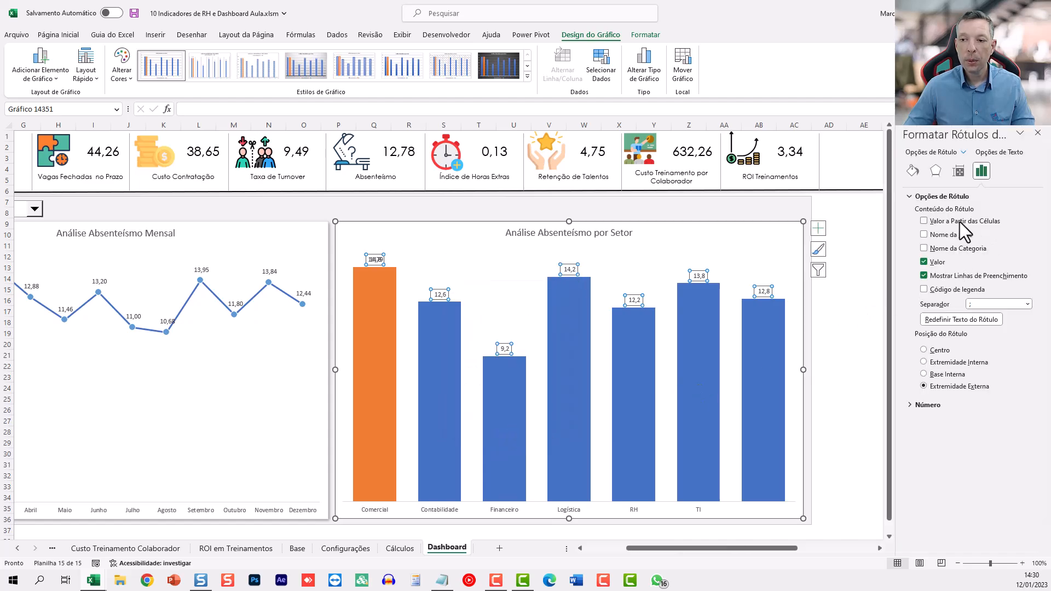
left_click(959, 222)
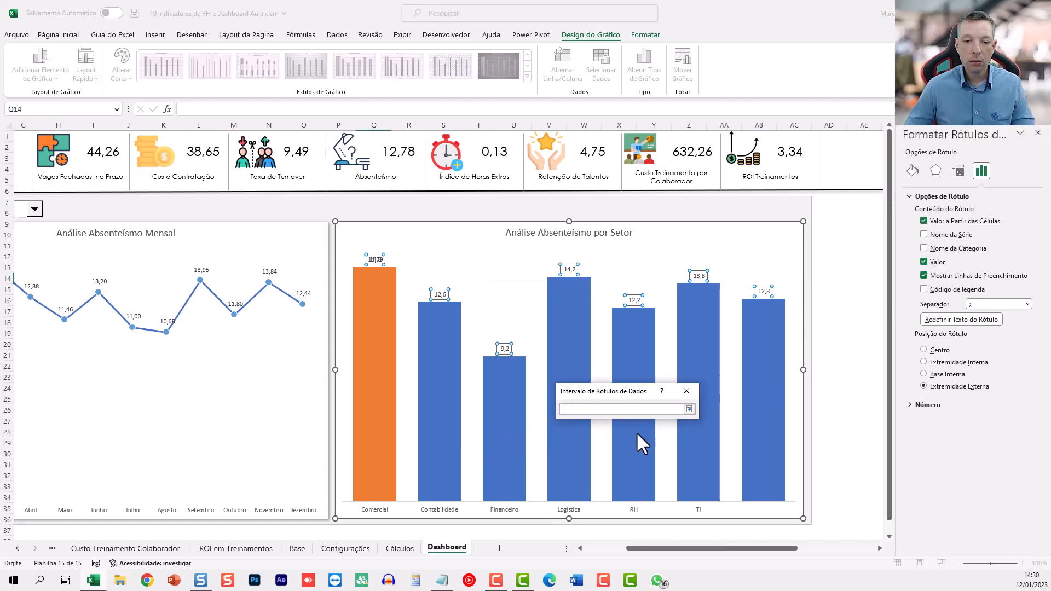
left_click(399, 548)
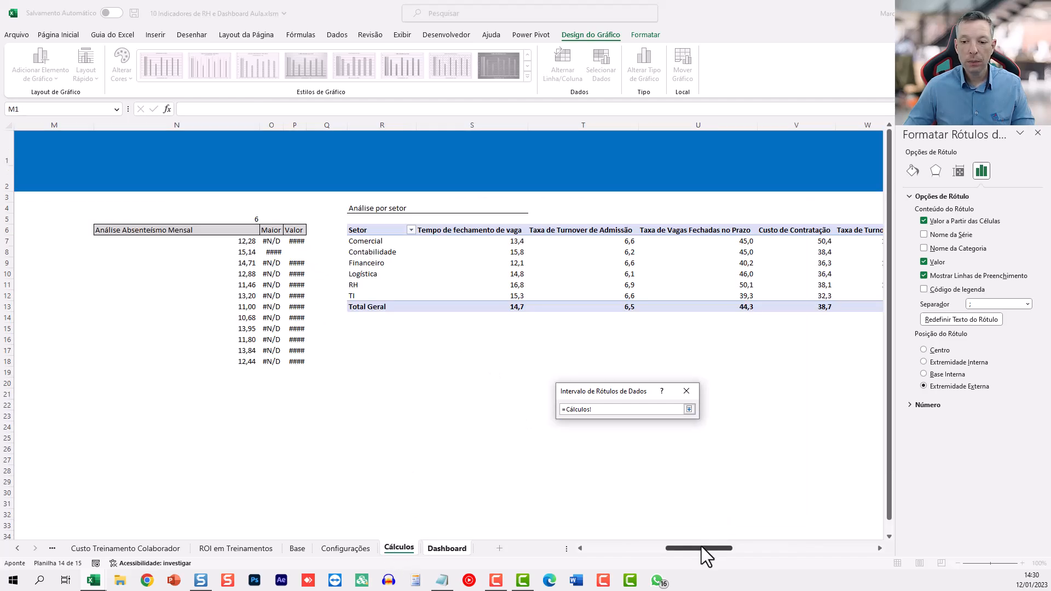
left_click_drag(701, 546, 783, 559)
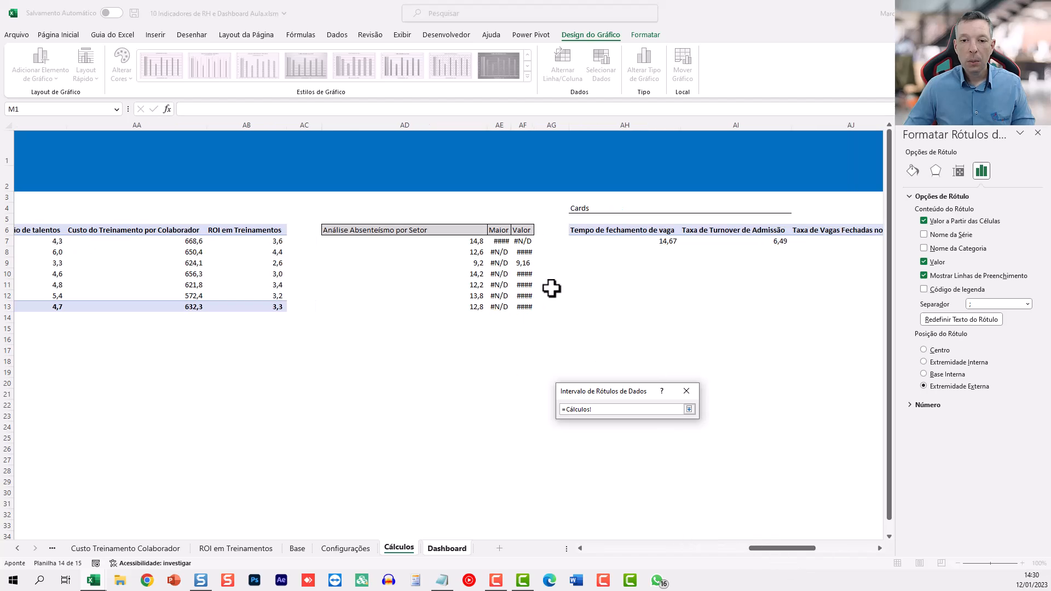
left_click_drag(524, 240, 525, 304)
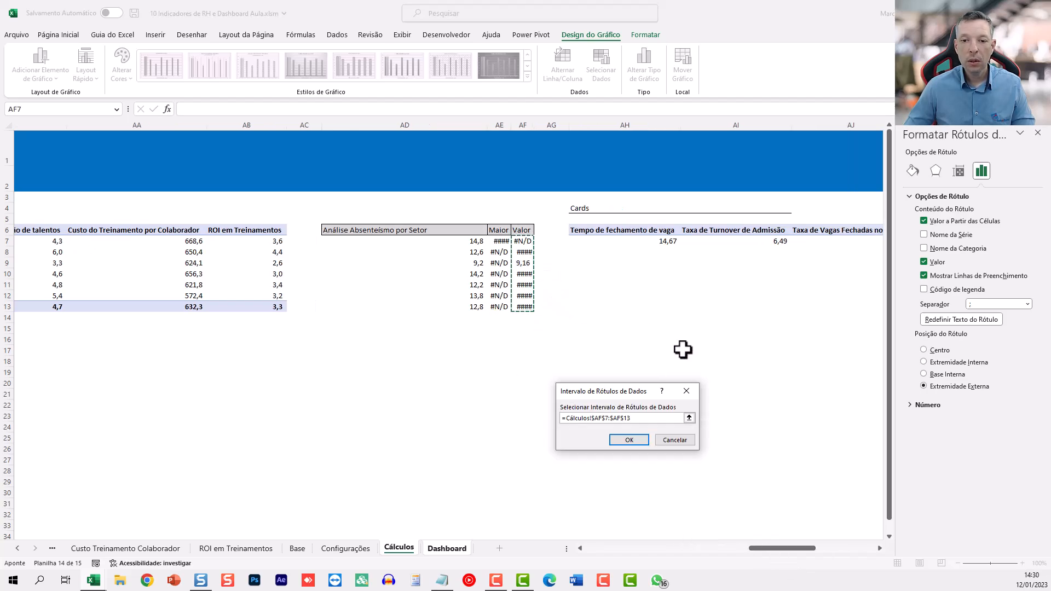
left_click(640, 442)
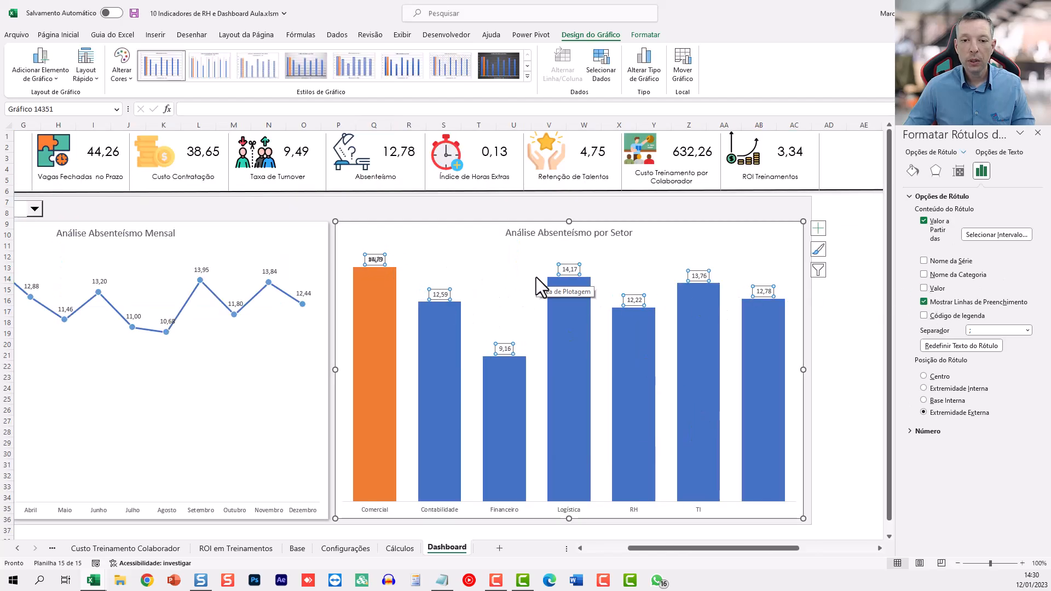
In Cálculos cell AF7, replace NÃO.DISP() with "" in the SE formula and copy it through AF13.
left_click(406, 546)
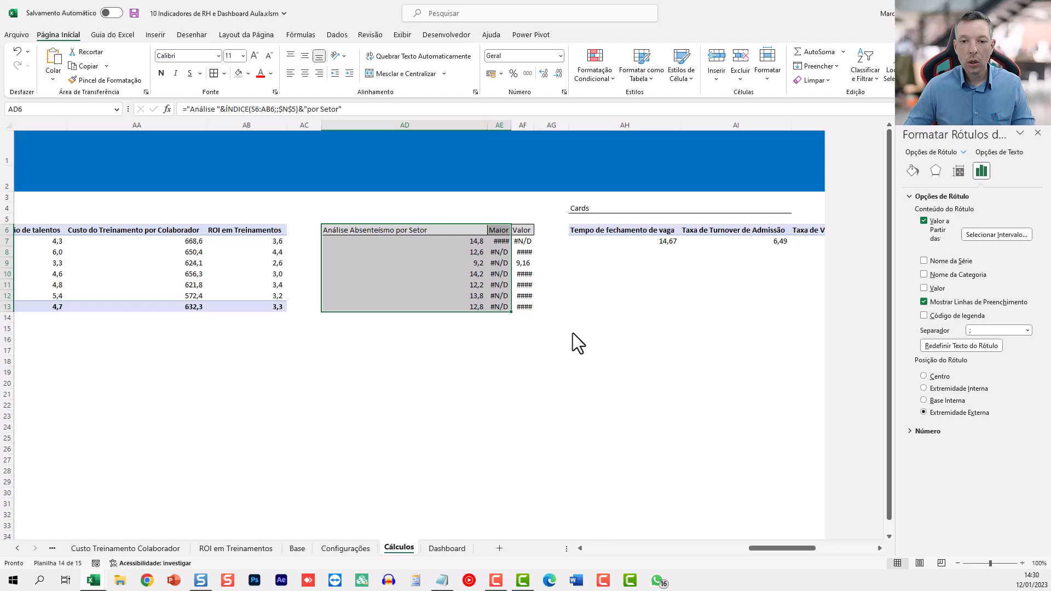
double_click(527, 242)
double_click(660, 241)
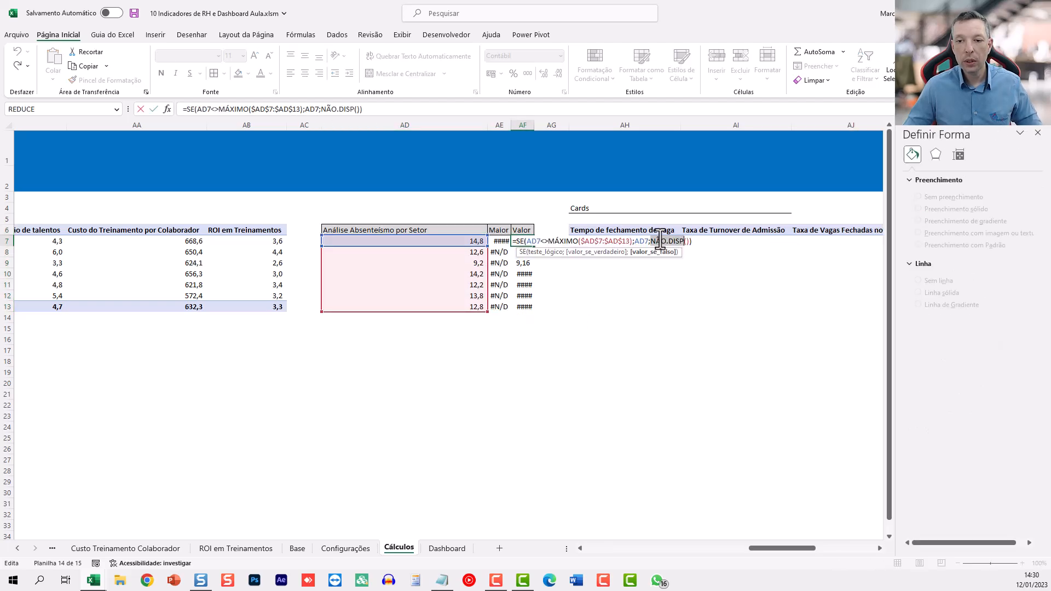
type("\"\"")
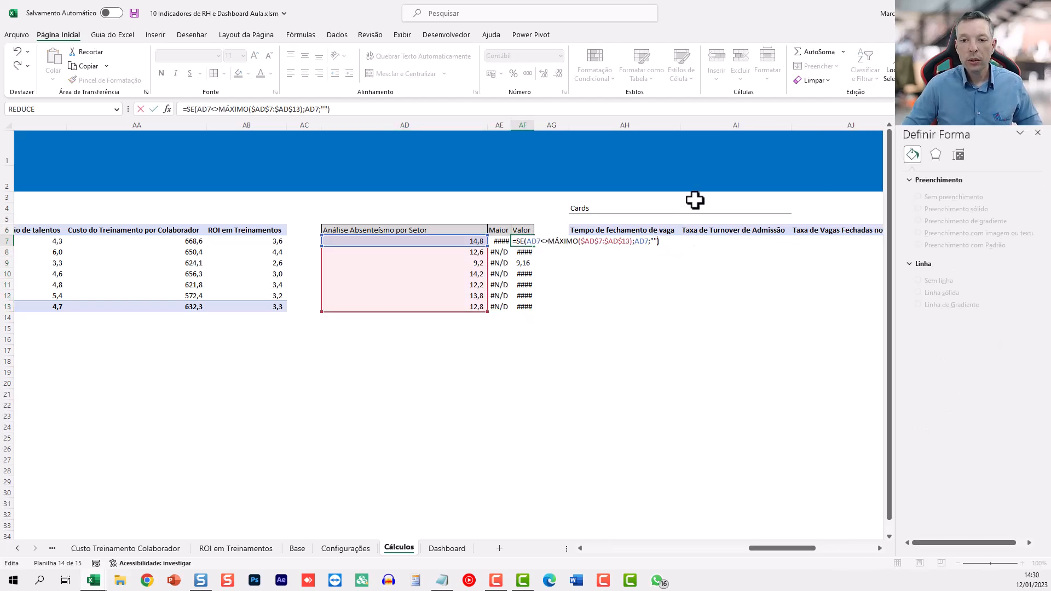
key("ctrl+Return")
key("ctrl+c")
key("ctrl+shift+Down")
key("ctrl+v")
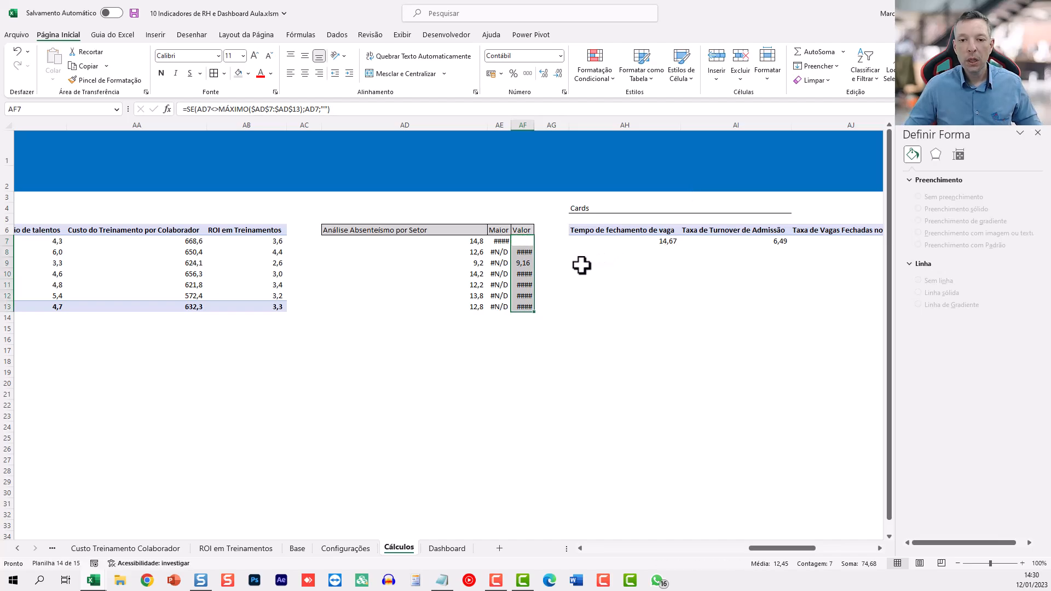
left_click_drag(534, 245, 569, 245)
left_click_drag(535, 125, 533, 125)
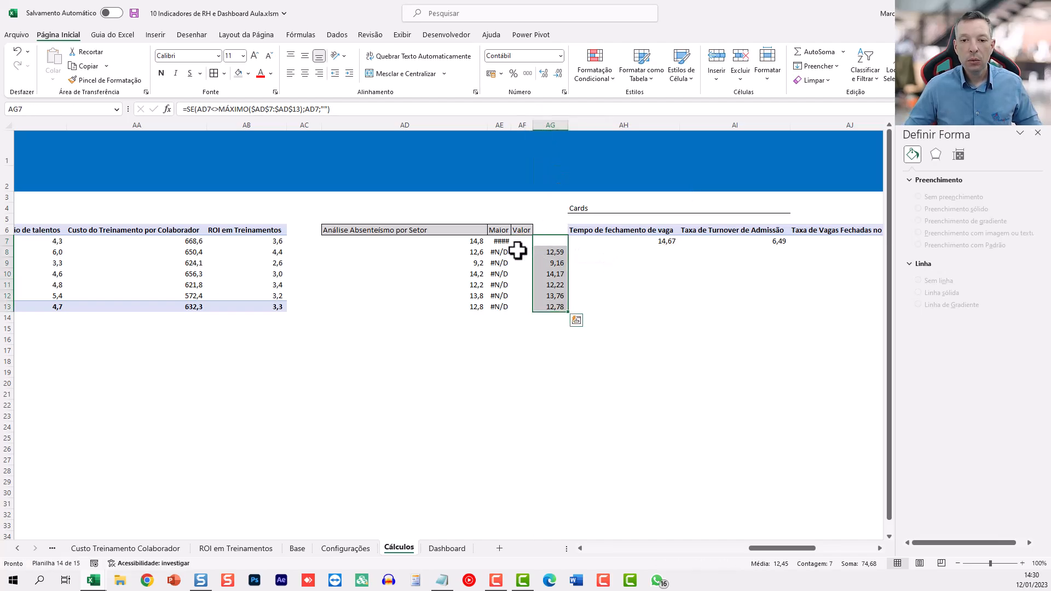
double_click(510, 123)
left_click(547, 272)
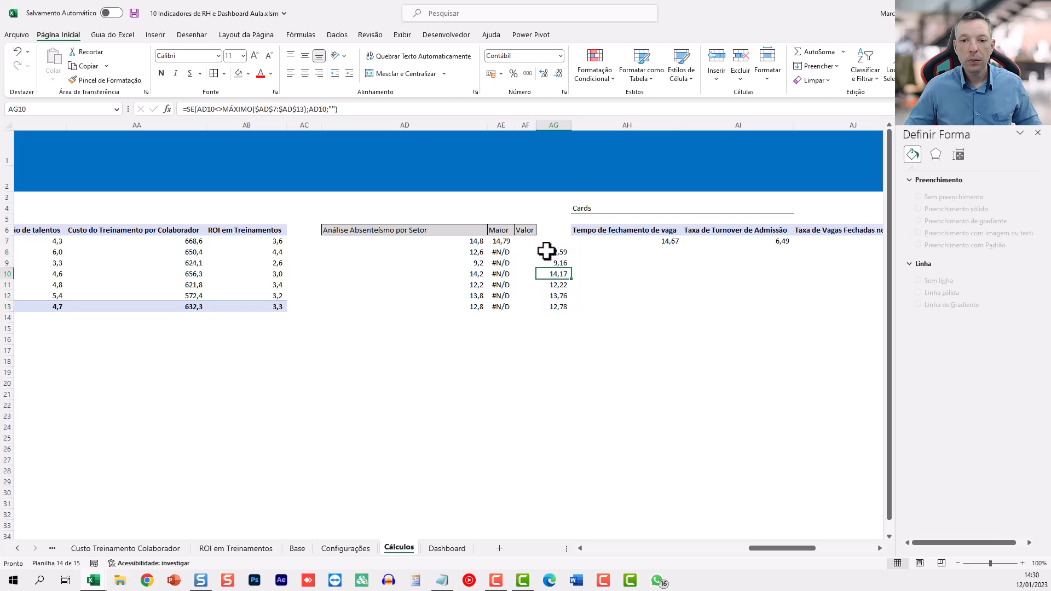
key("ctrl+z")
key("ctrl+z")
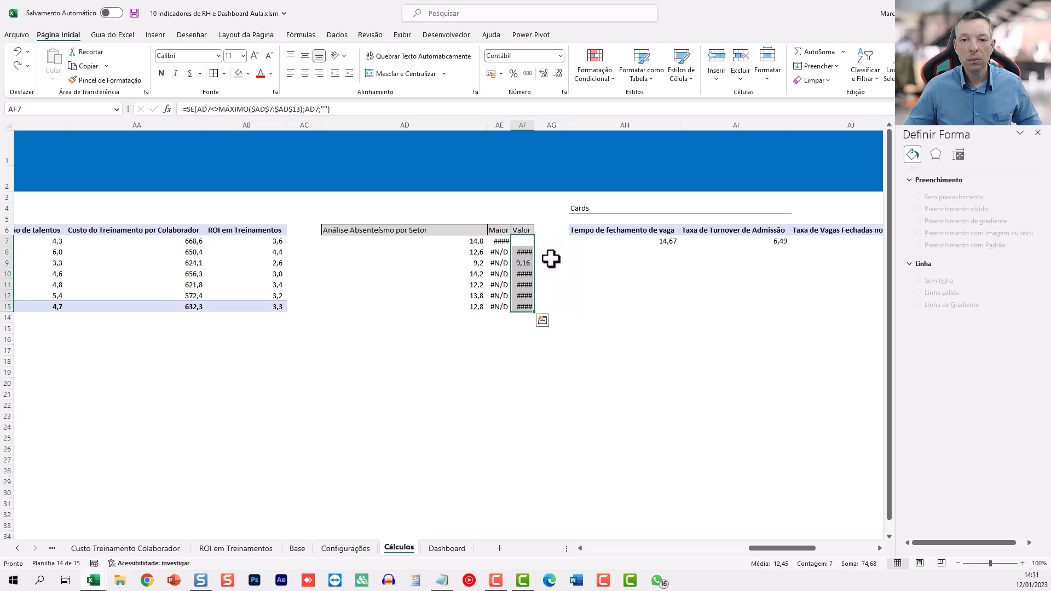
Widen columns AE and AF on the Cálculos sheet to fit their values and return to the Dashboard sheet.
left_click_drag(501, 125, 514, 125)
double_click(512, 125)
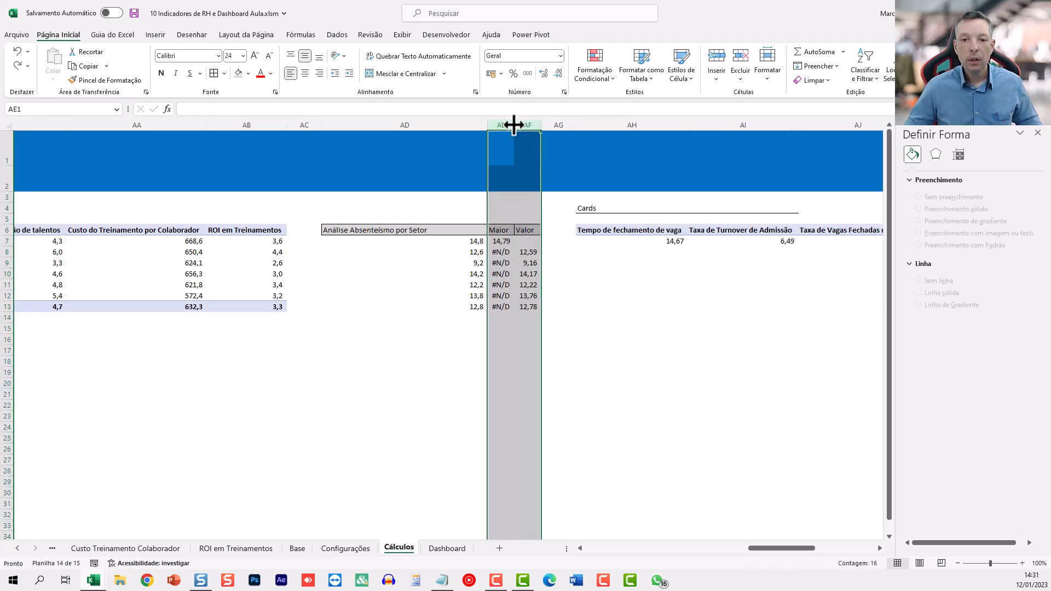
left_click(554, 284)
left_click_drag(526, 242, 526, 305)
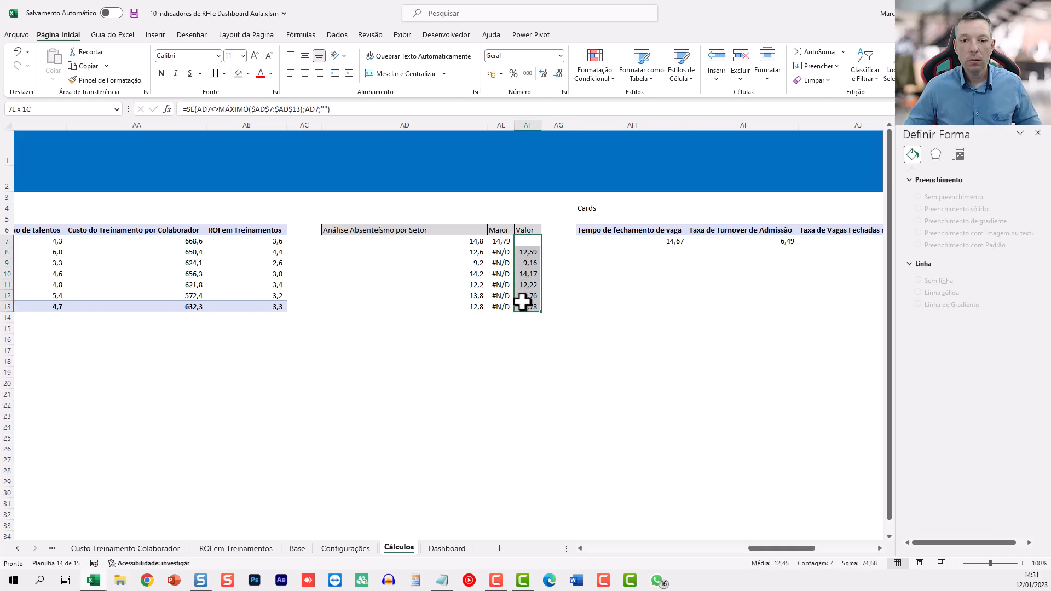
left_click(446, 547)
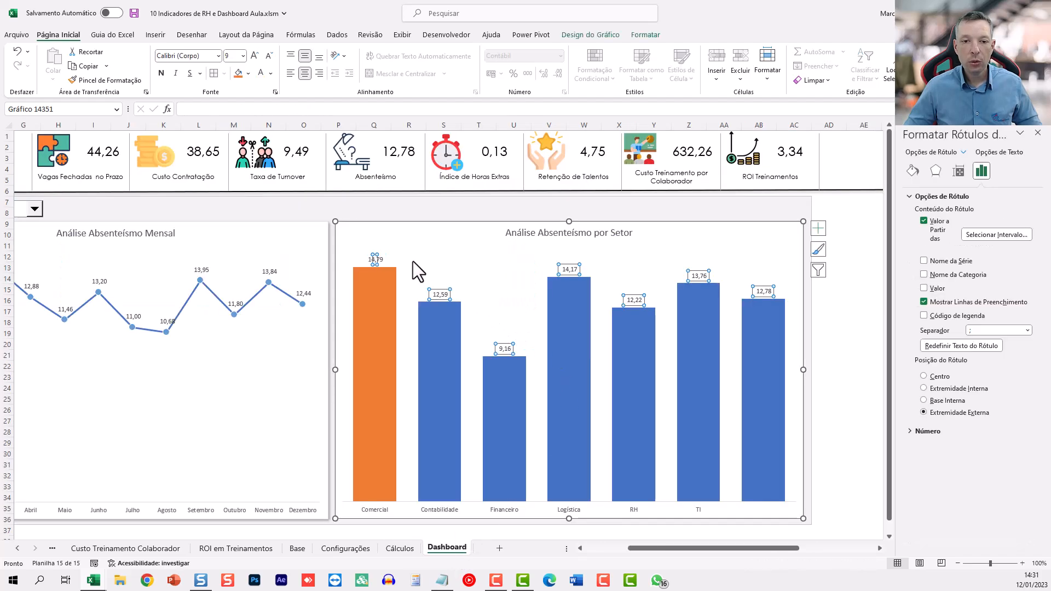
left_click(468, 204)
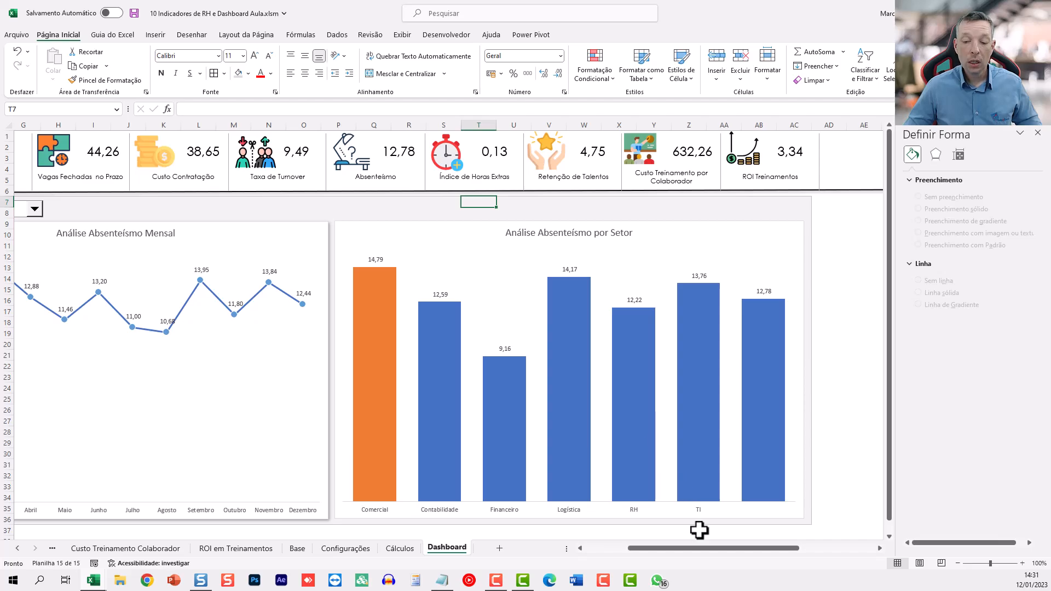
Set the font of the monthly line chart's blue series data labels to Century Gothic.
left_click_drag(693, 549, 659, 550)
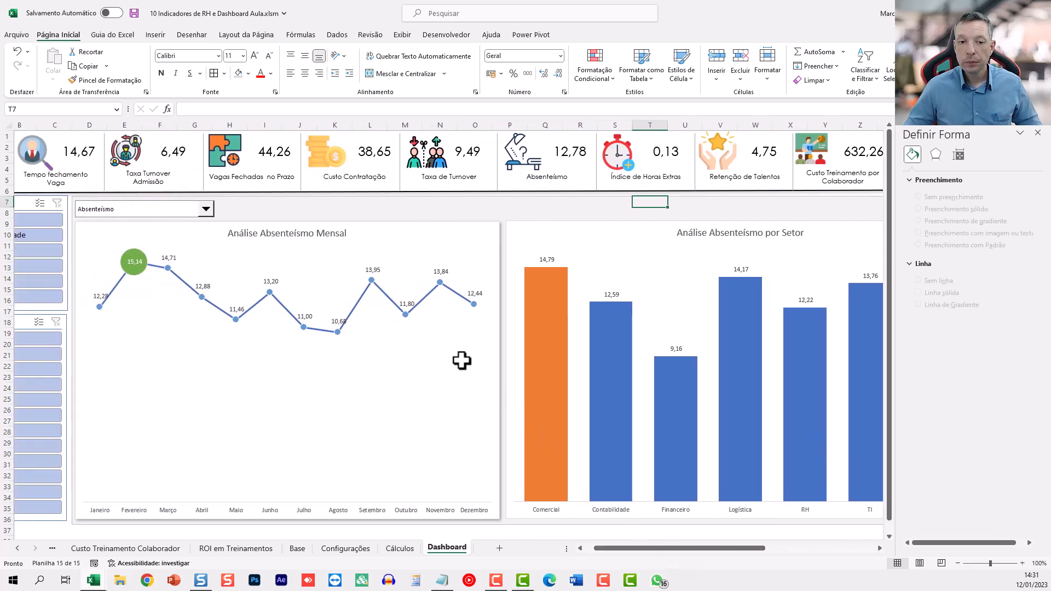
left_click(379, 270)
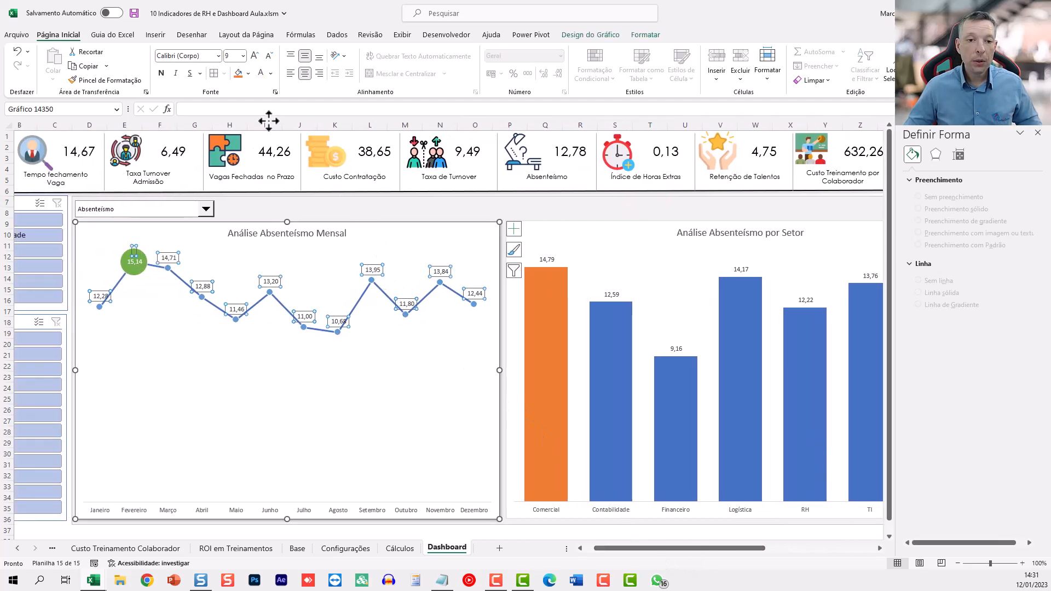
left_click(209, 55)
type("Centr")
key("Return")
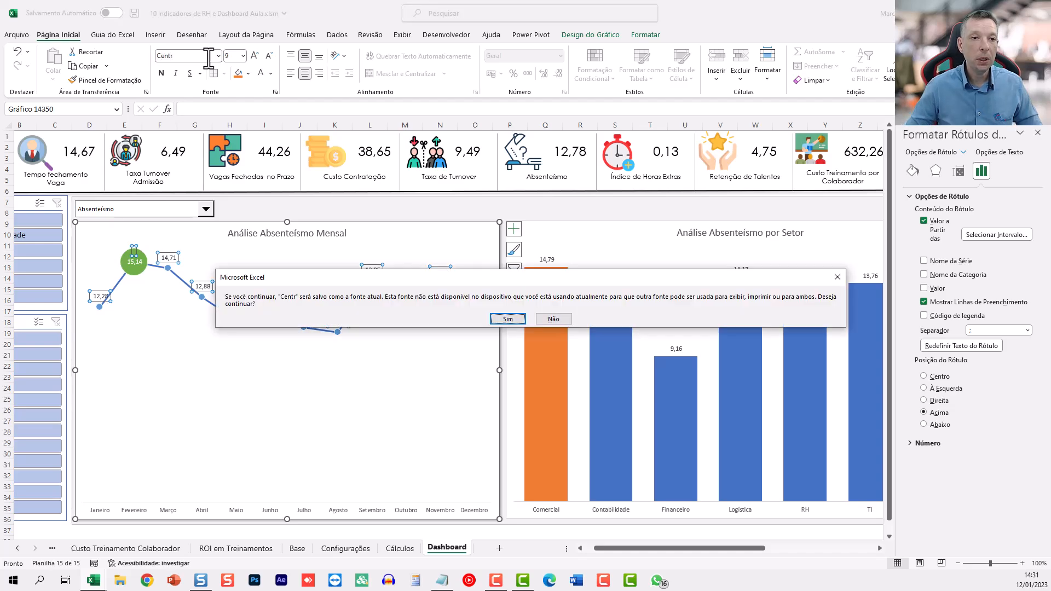
key("Escape")
type("Cent")
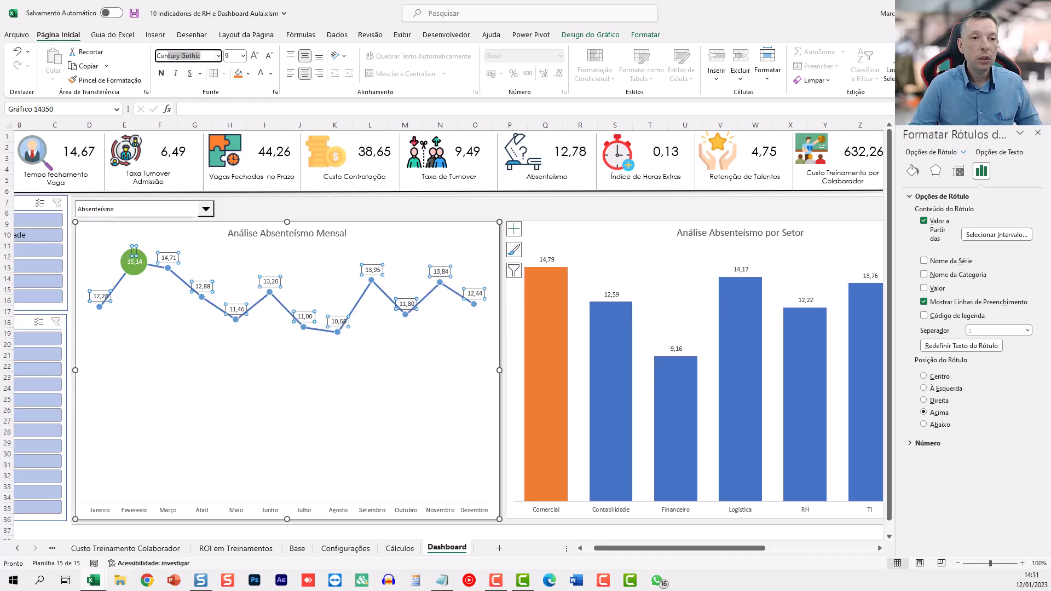
key("Return")
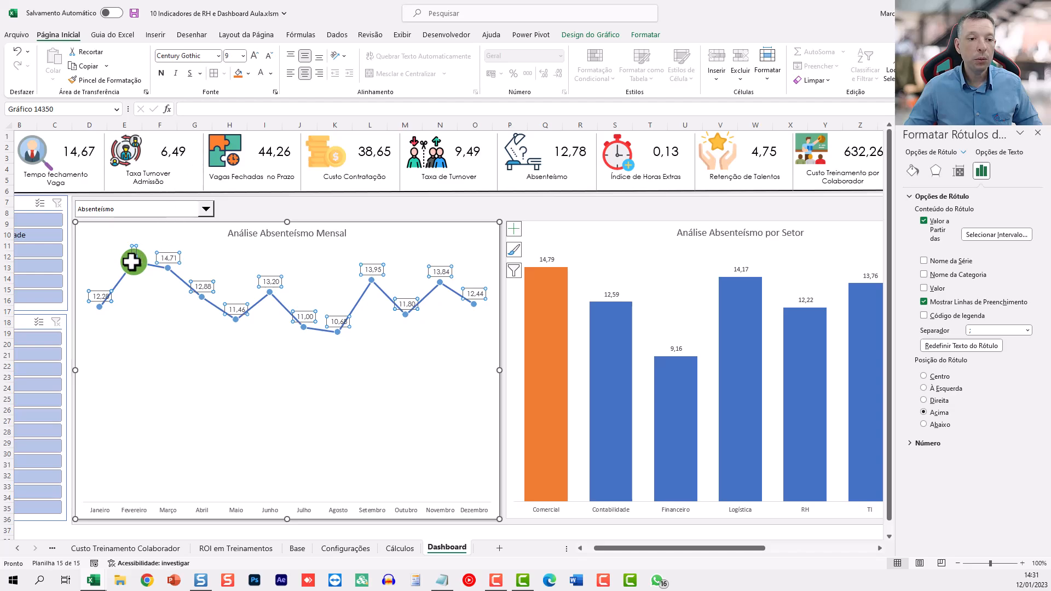
Set the font of the data label in the monthly chart's green highlight marker to Century Gothic.
left_click(132, 264)
left_click(205, 55)
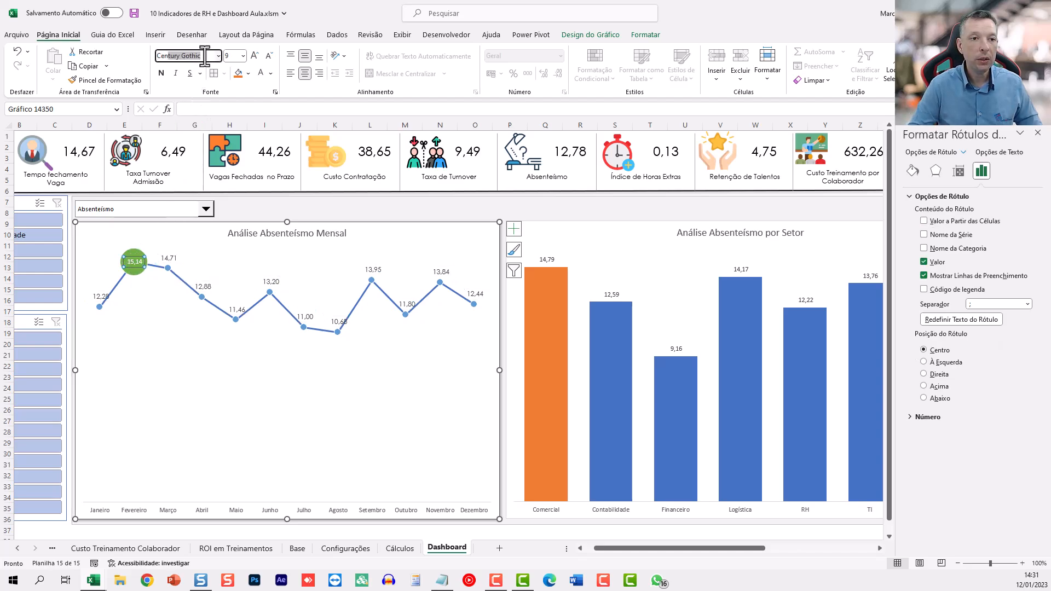
key("Return")
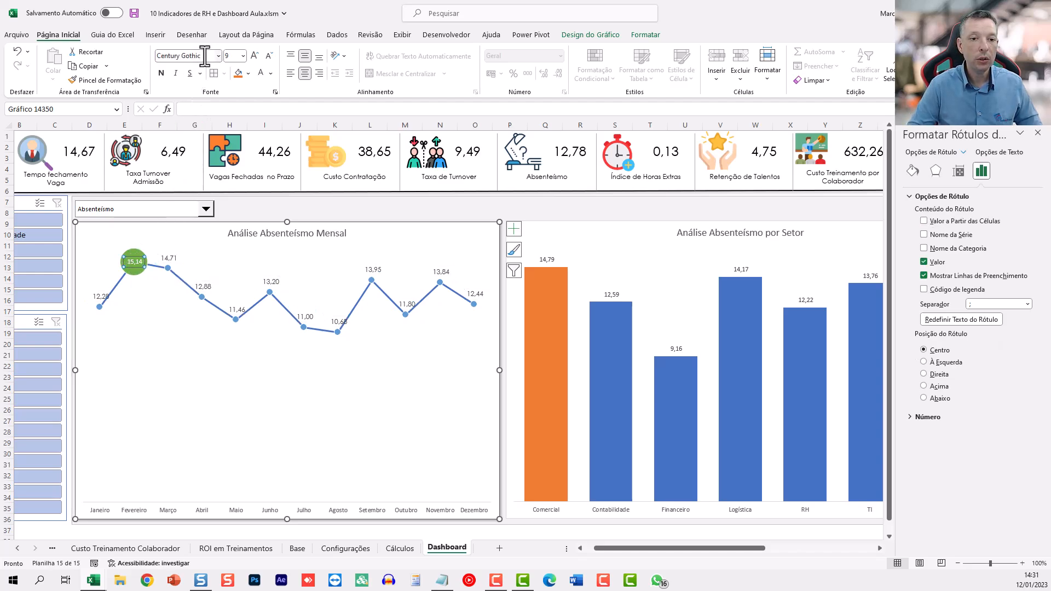
Set the font of the orange Maior series data label in the sector column chart to Century Gothic.
left_click(547, 260)
left_click(547, 260)
left_click(202, 56)
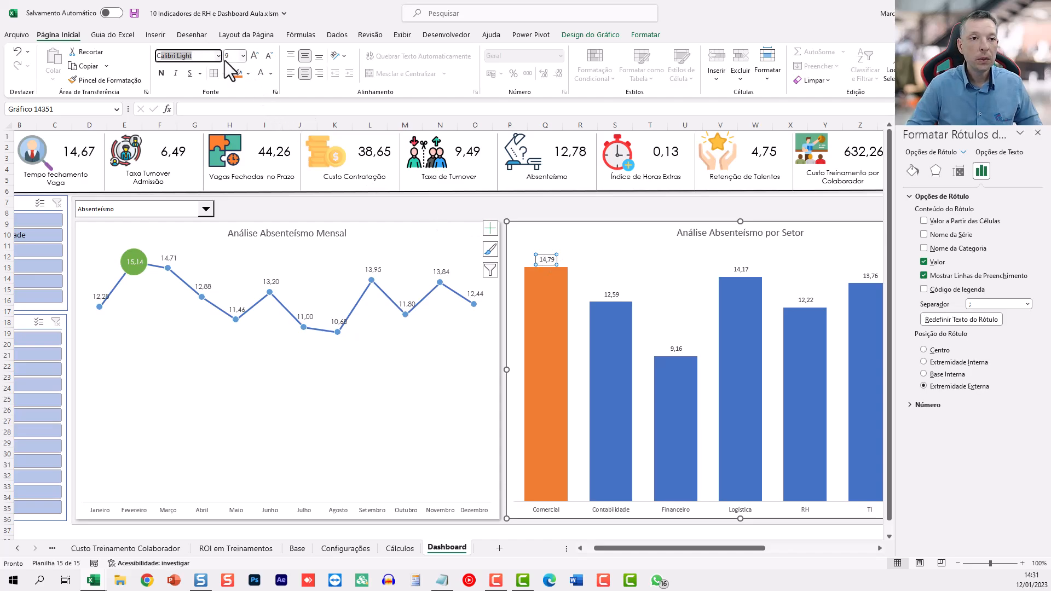
type("Century Gothic")
key("Return")
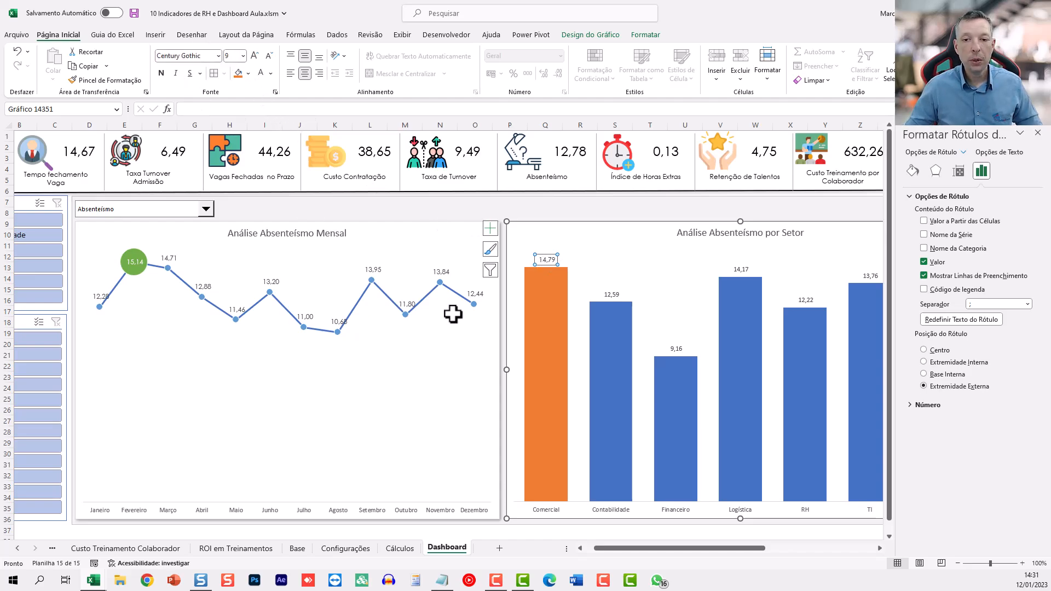
Set the font of the blue columns' data labels in the sector chart to Century Gothic.
left_click(610, 295)
left_click(213, 56)
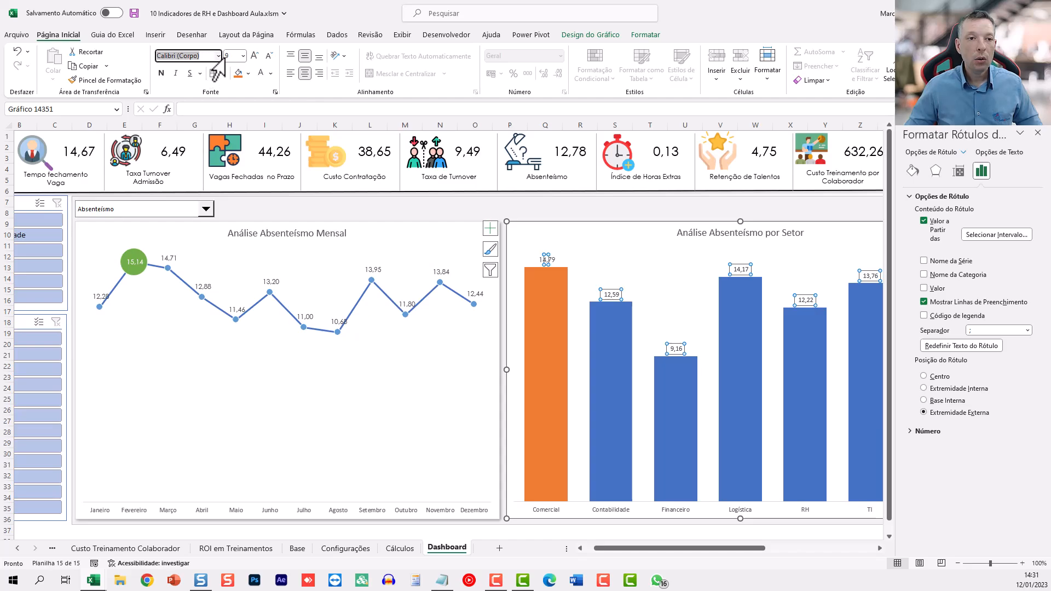
key("Return")
key("Return")
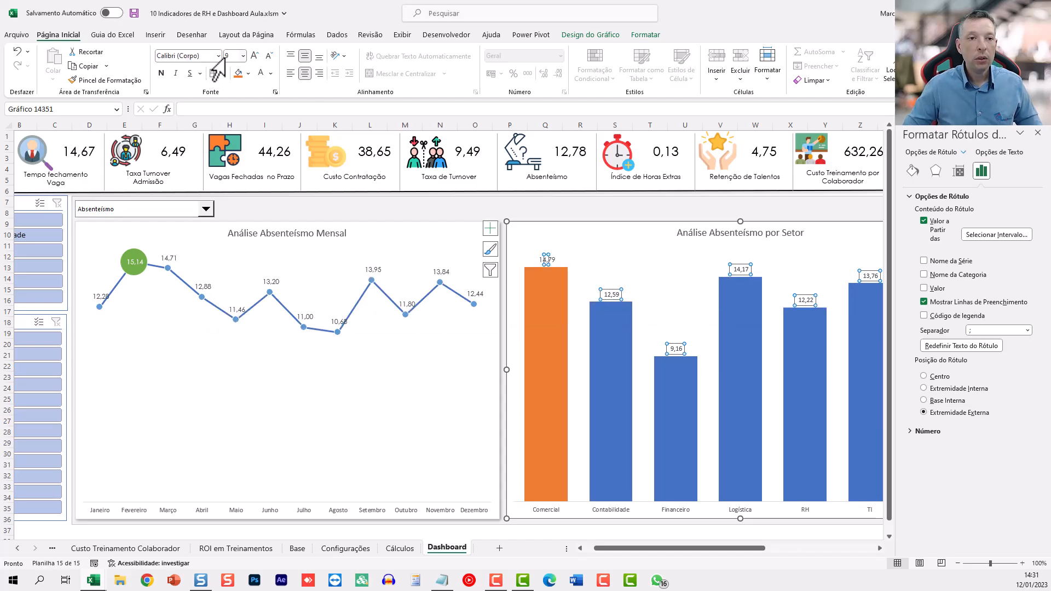
left_click(209, 56)
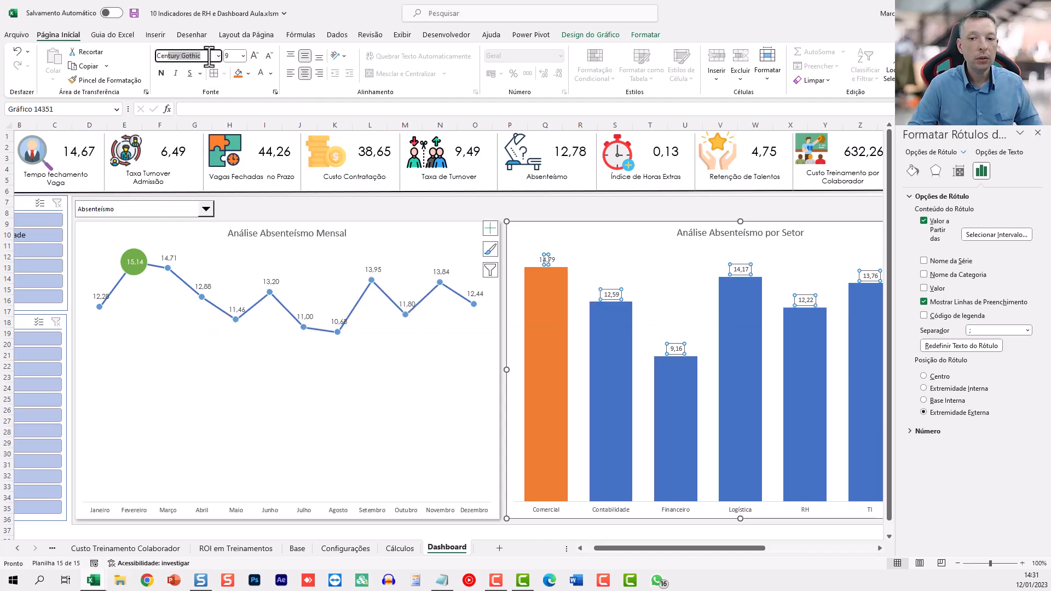
type("Cen")
key("Return")
left_click(628, 214)
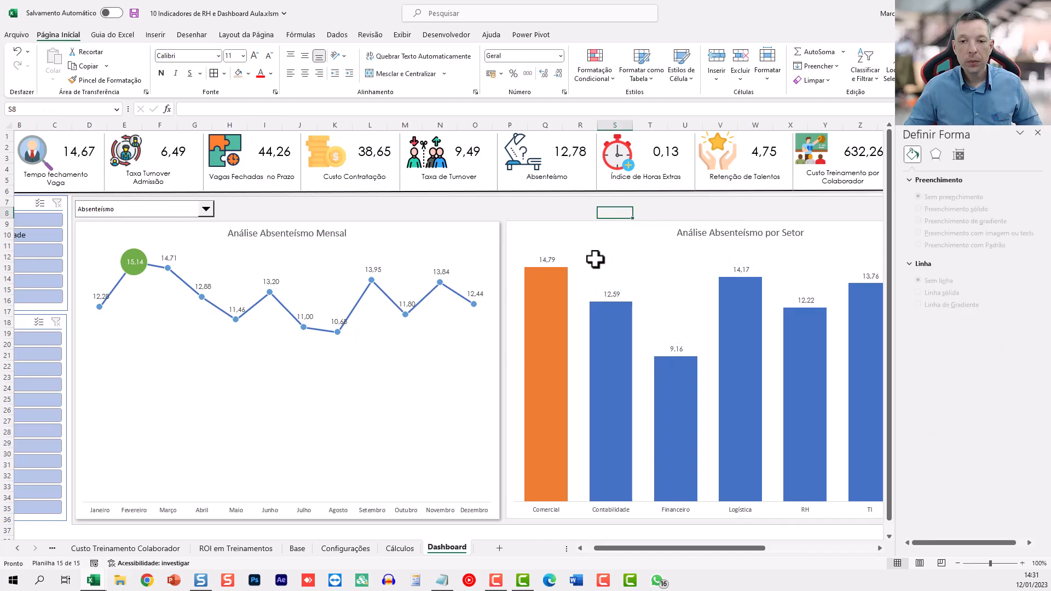
left_click(545, 261)
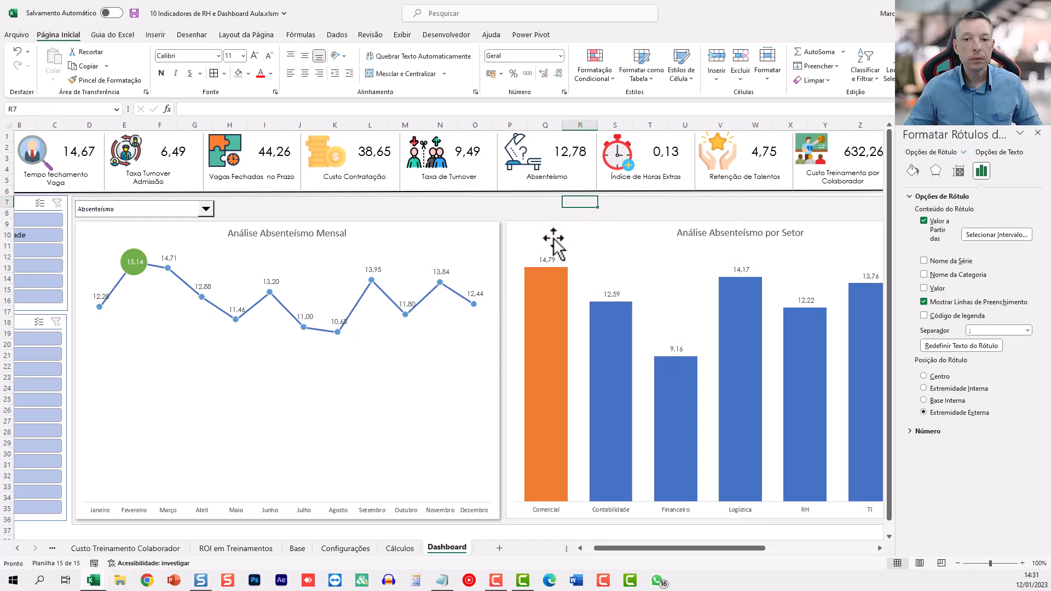
left_click(538, 260)
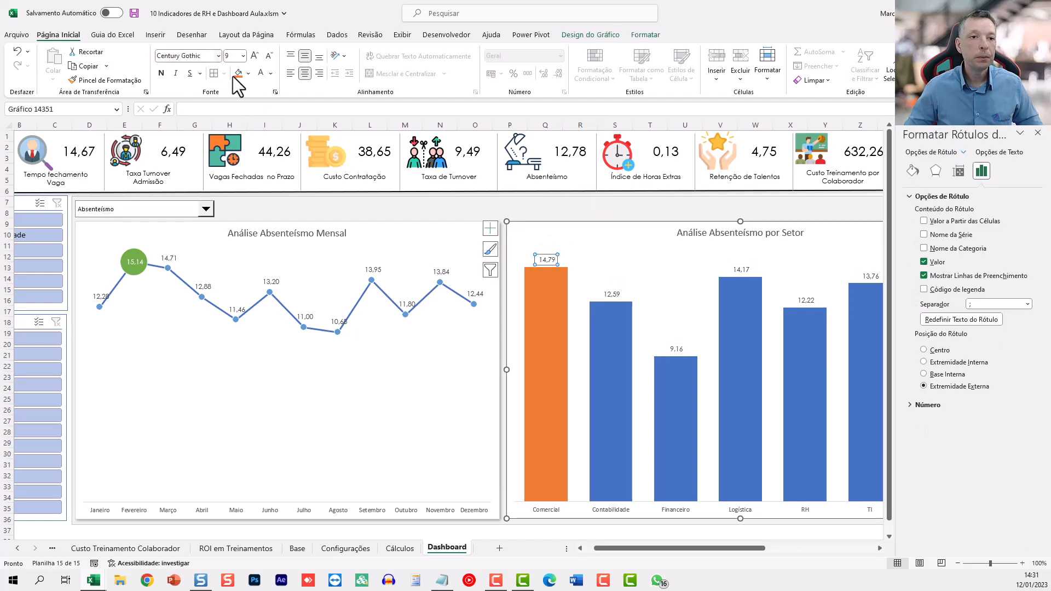
left_click(629, 203)
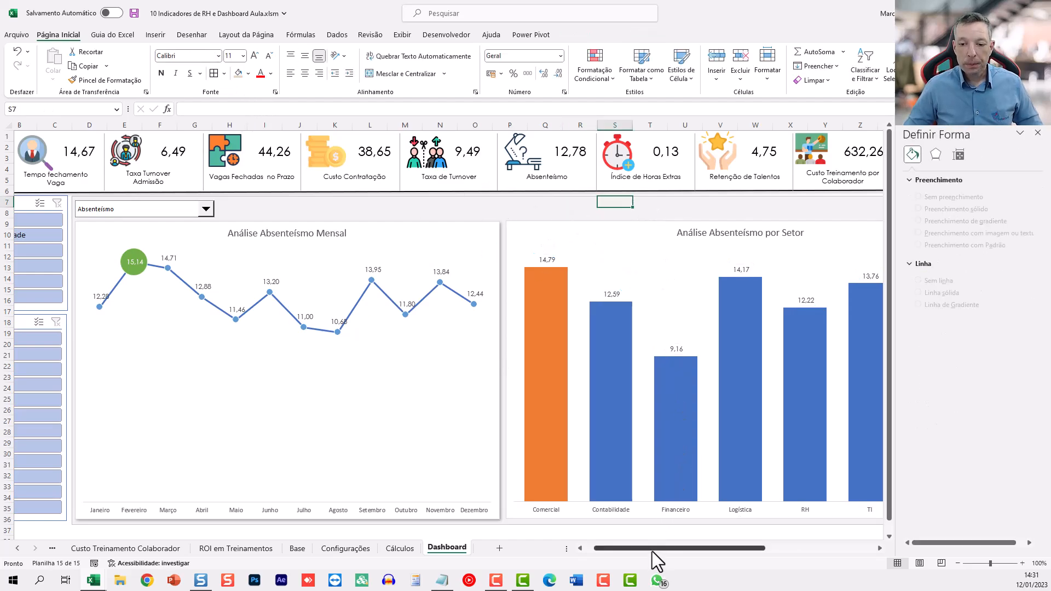
Set the font of the sector column chart's category axis labels to Century Gothic.
left_click_drag(652, 550, 672, 552)
left_click(518, 510)
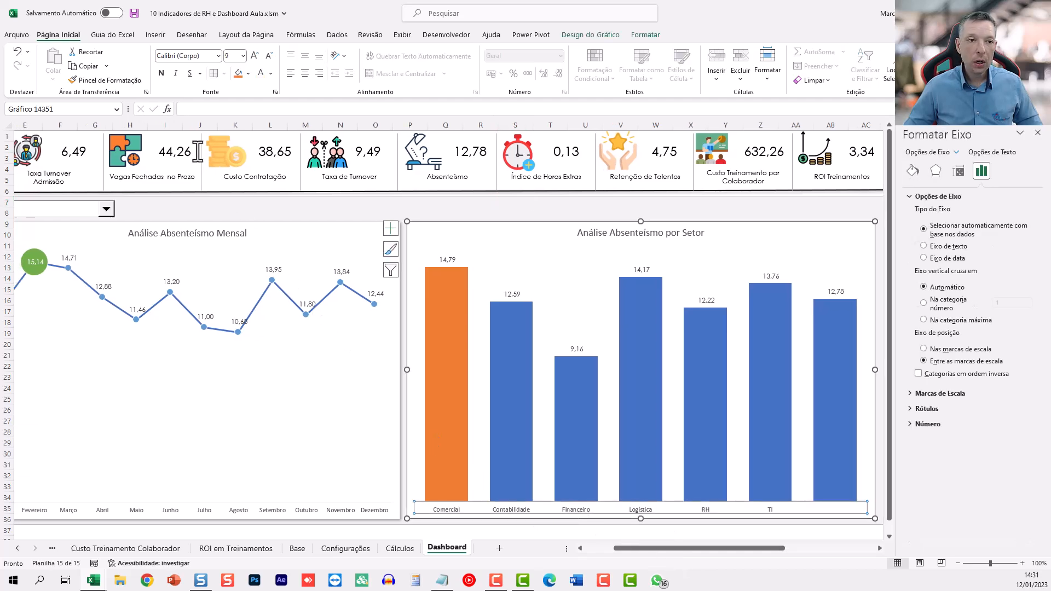
left_click(202, 55)
type("Century Gothic")
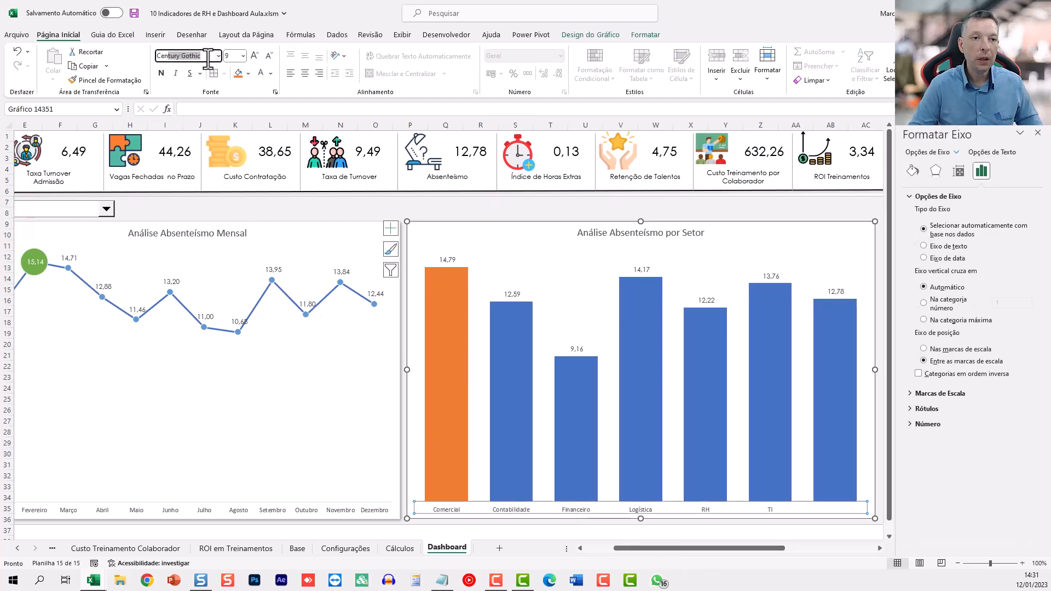
key("Return")
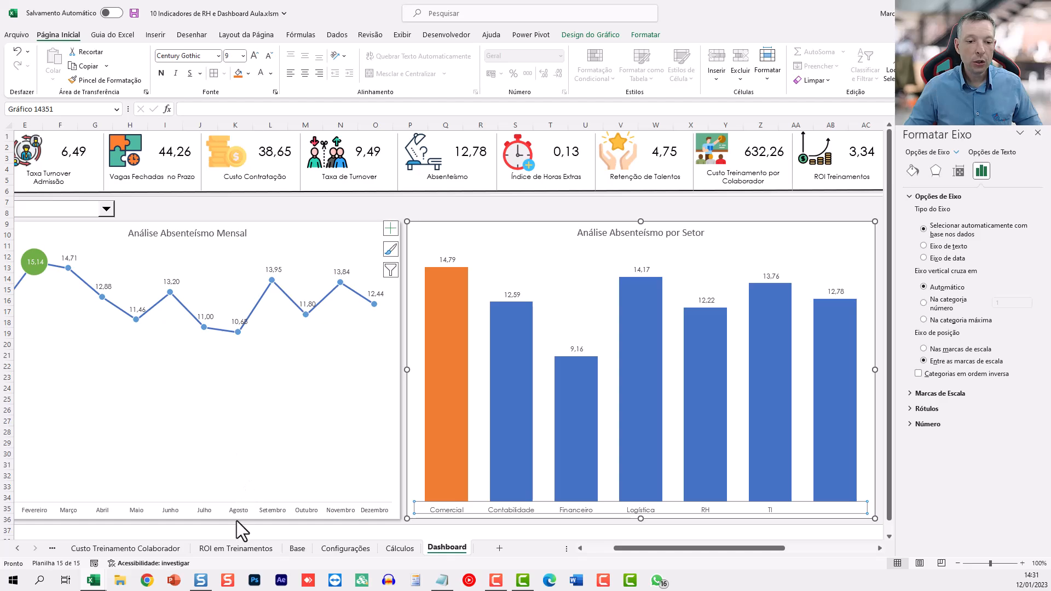
Set the month axis labels of the monthly line chart to Century Gothic at size 8.
left_click(235, 508)
left_click(204, 55)
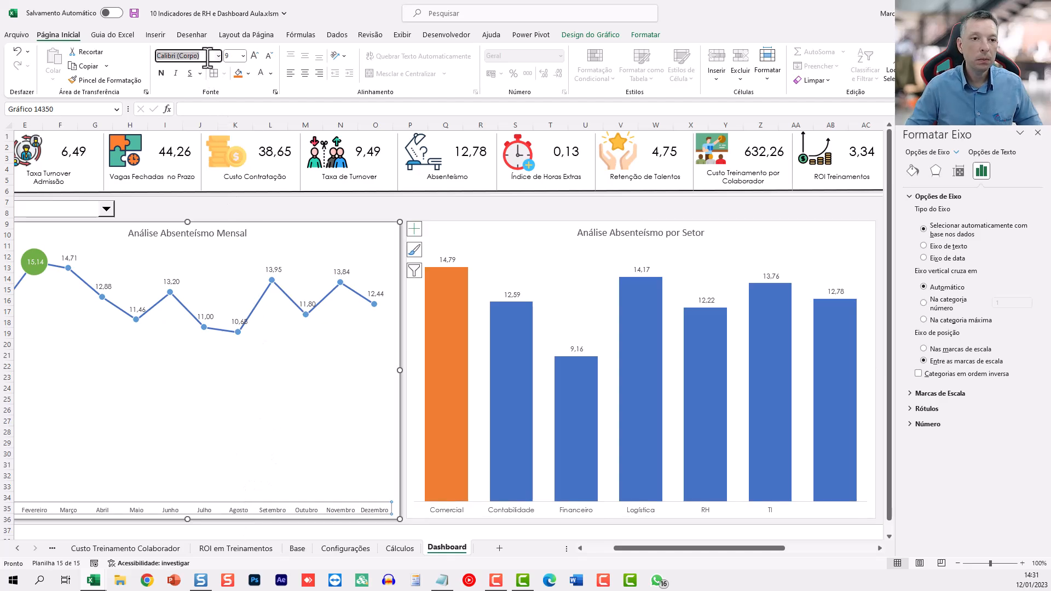
type("Century Gothic")
key("Return")
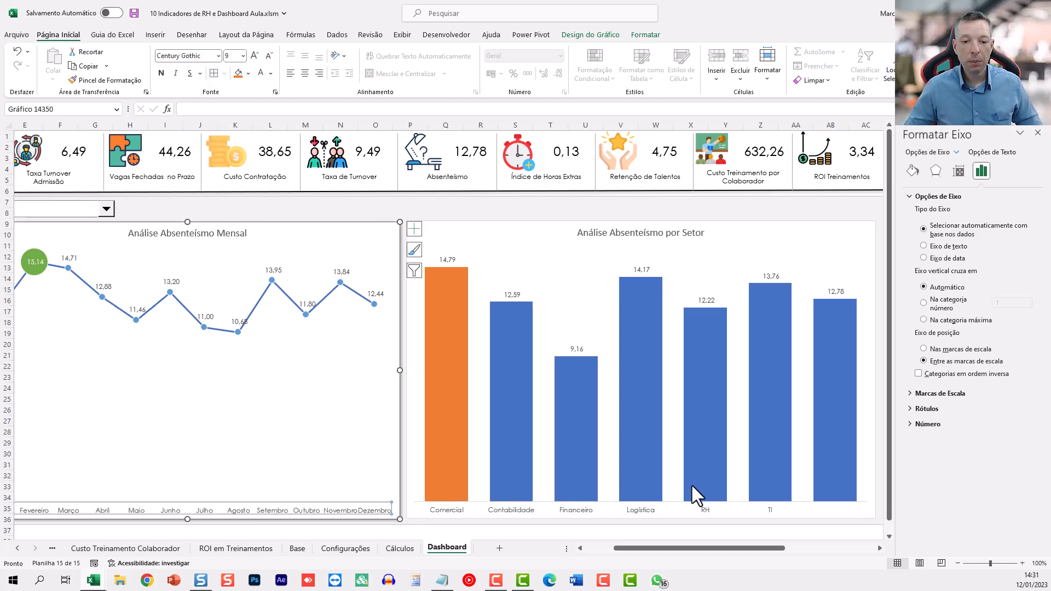
left_click(268, 57)
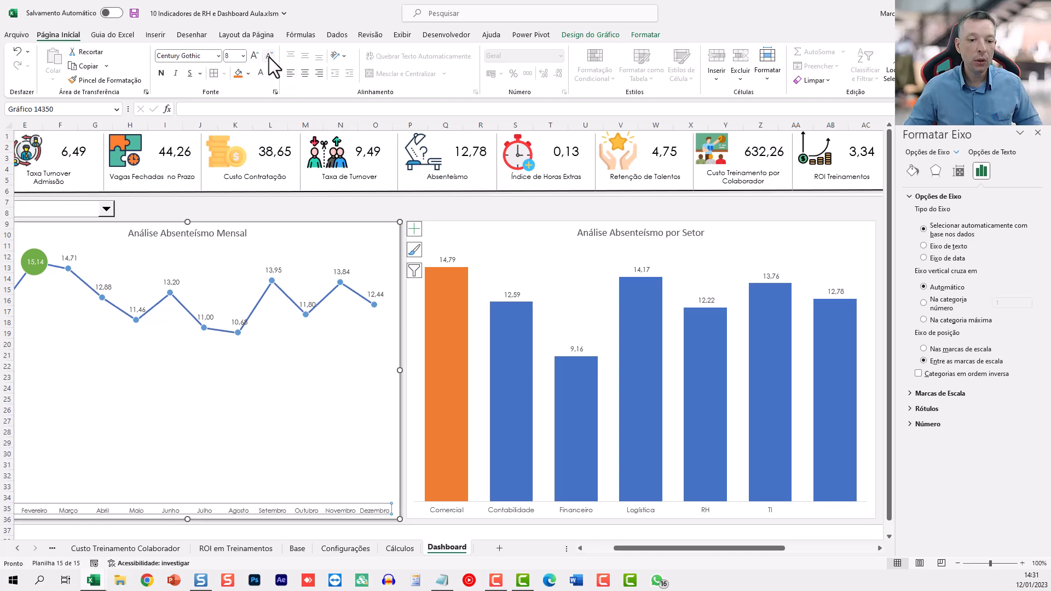
left_click(407, 204)
Close the formatting pane and recolor the sector column chart with Paleta Monocromática 11, the light-to-dark gold gradient.
mouse_move(653, 550)
left_mouse_down()
mouse_move(677, 551)
mouse_move(636, 550)
left_mouse_up()
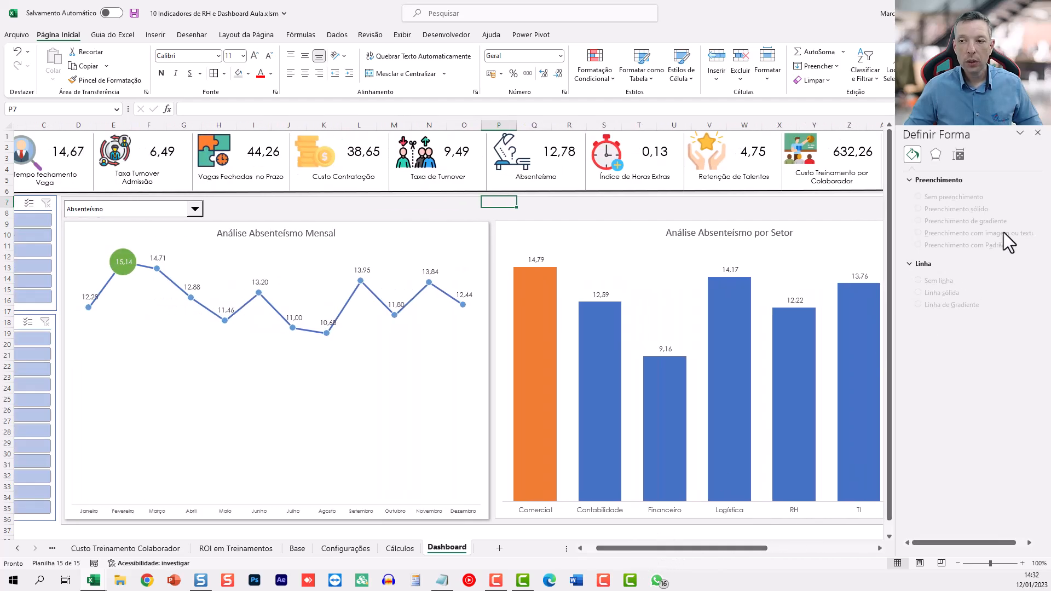
left_click(1037, 132)
left_click(578, 222)
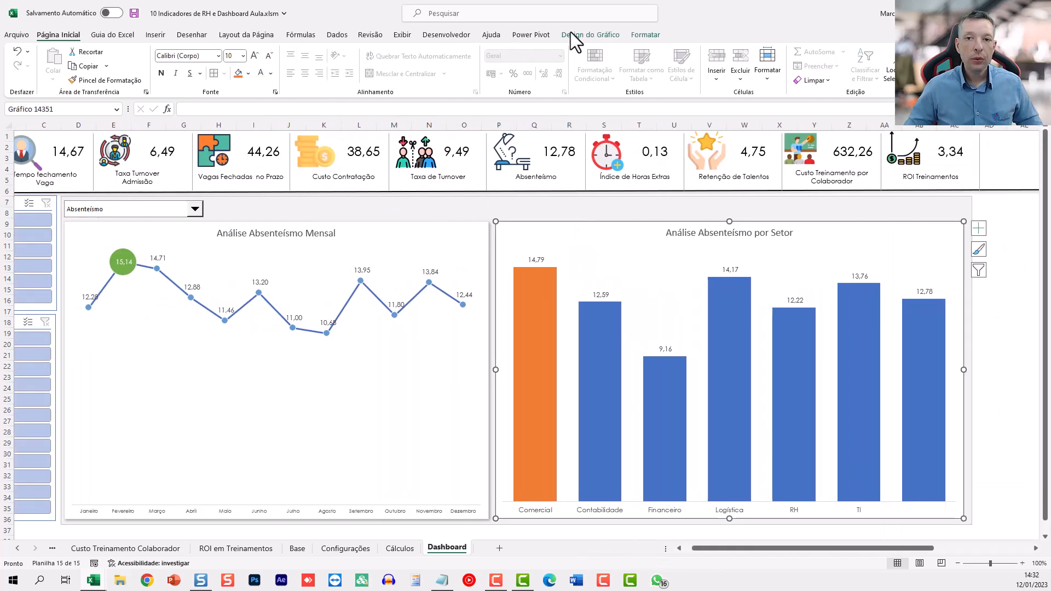
left_click(603, 36)
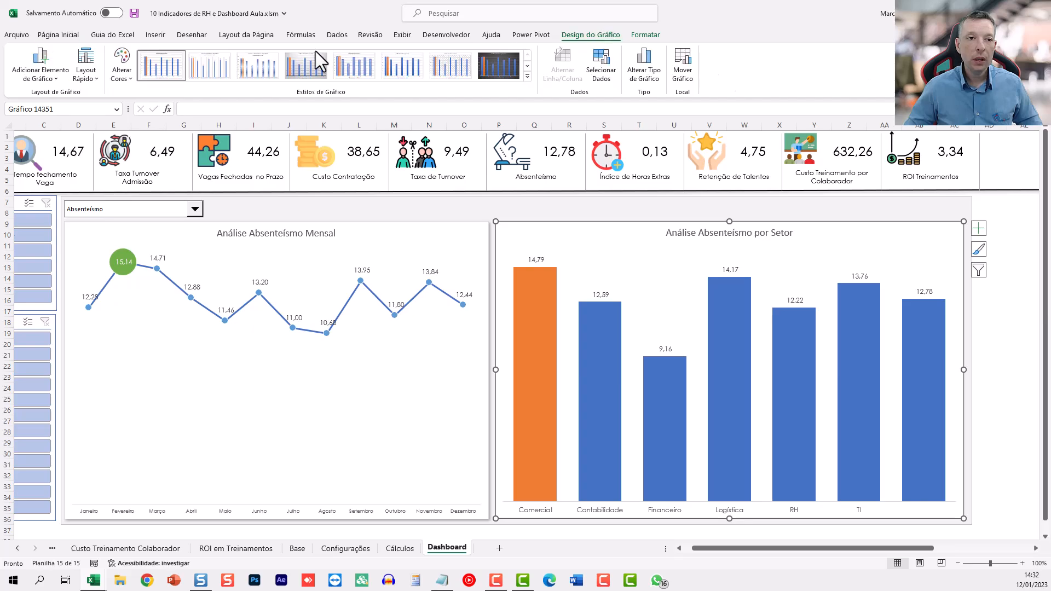
left_click(126, 67)
scroll(150, 192, "down", 3)
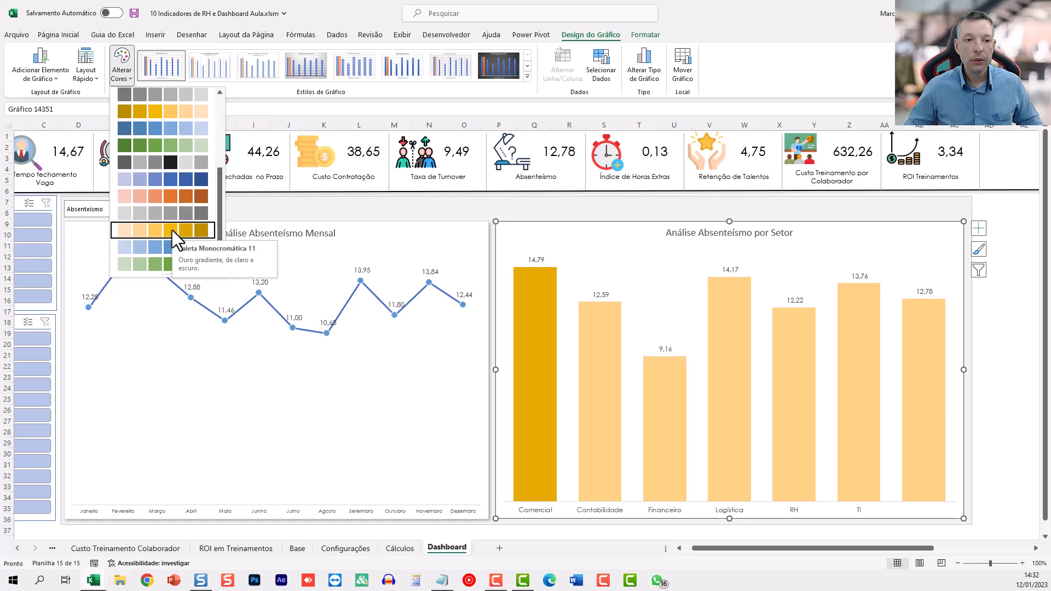
left_click(172, 230)
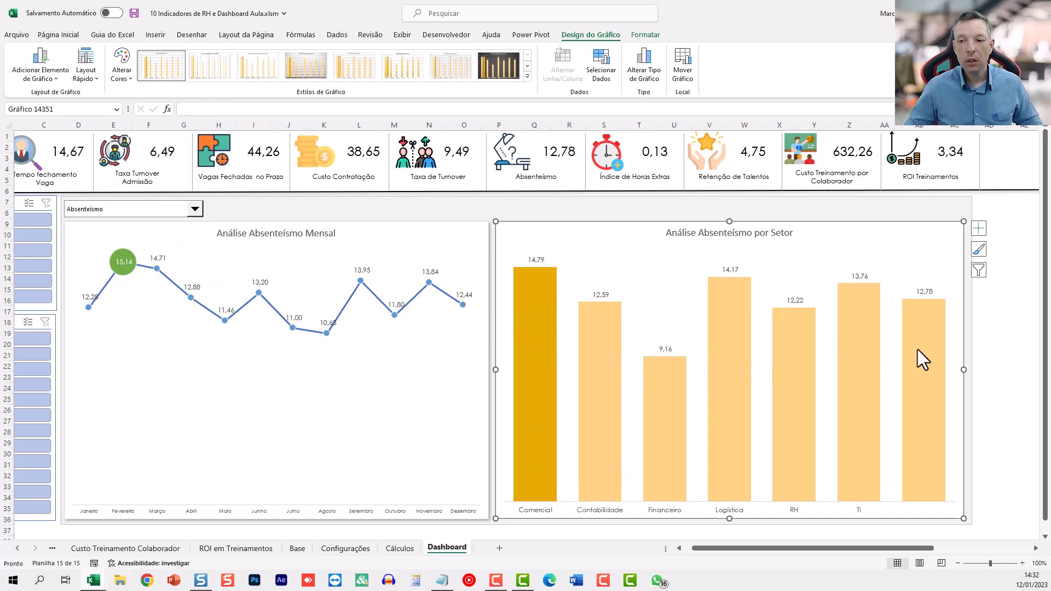
left_click(646, 204)
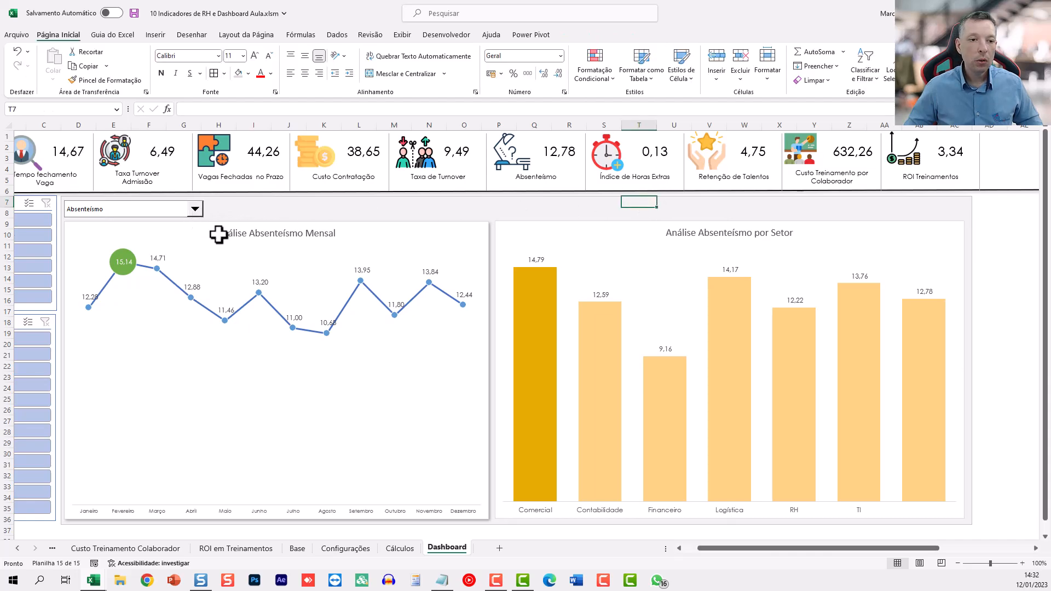
Switch the dashboard charts to the Índice de retenção de talentos indicator.
left_click_drag(717, 549, 707, 549)
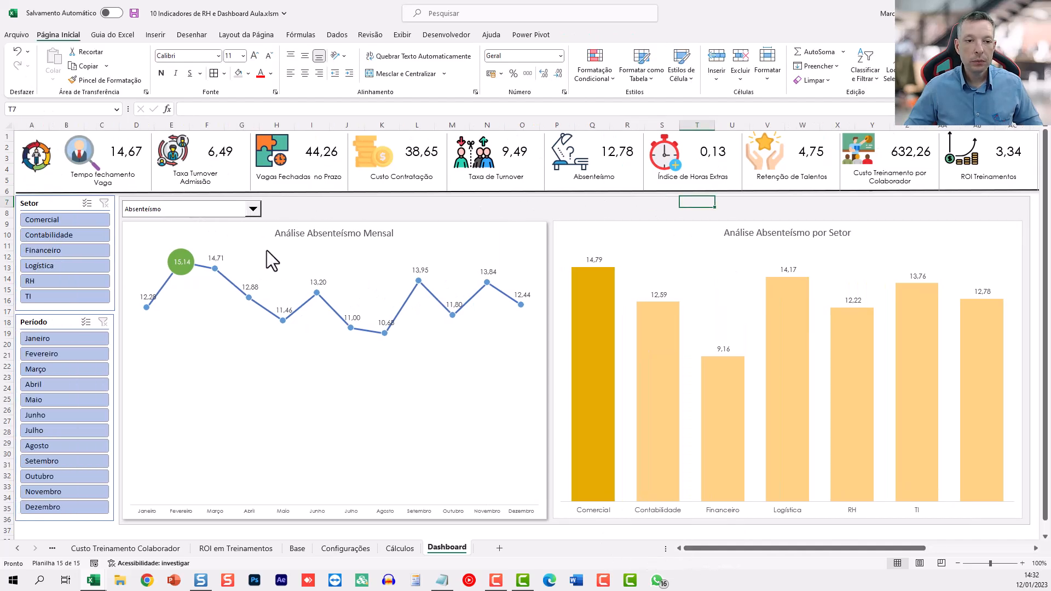
left_click(254, 210)
left_click(192, 255)
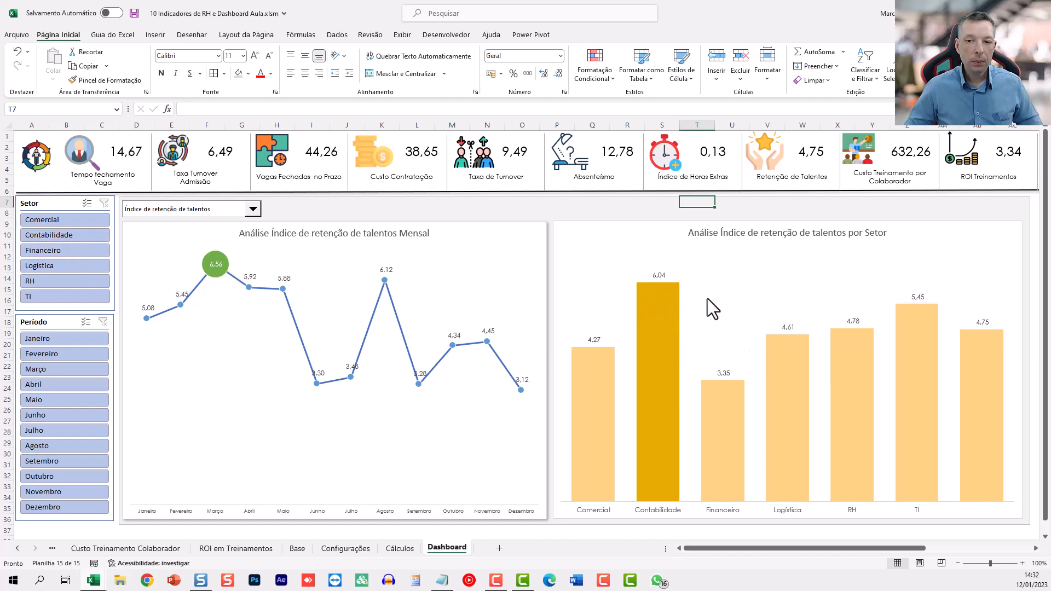
Test the slicers with Contabilidade, Março and Financeiro, and clear both the Setor and Período filters.
left_click(79, 235)
left_click(64, 368)
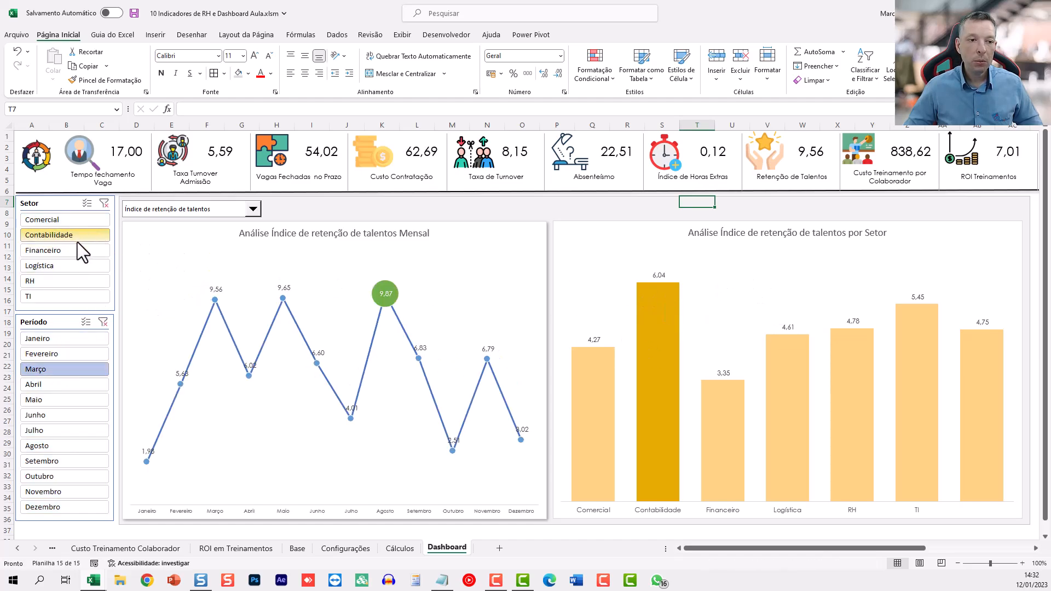
left_click(77, 250)
left_click(103, 323)
left_click(103, 204)
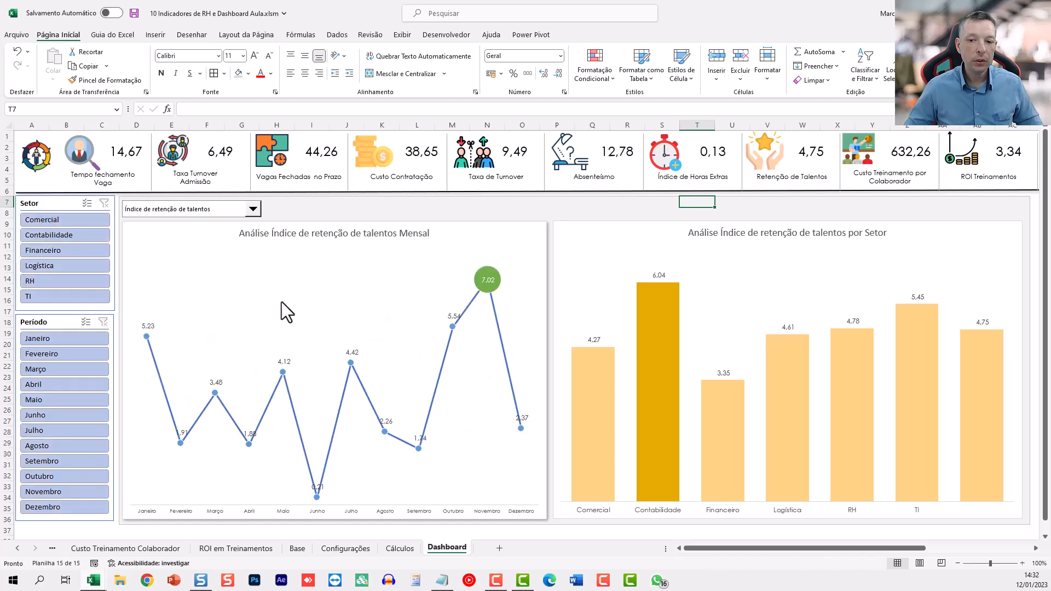
Connect the Período slicer to the tabSetor pivot table through its report connections.
right_click(57, 321)
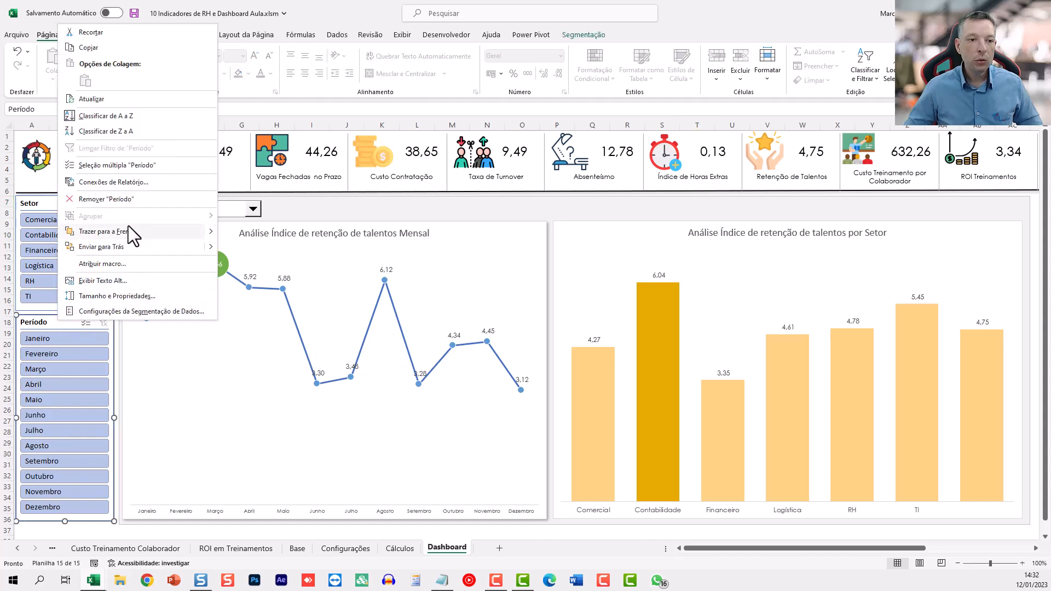
left_click(126, 182)
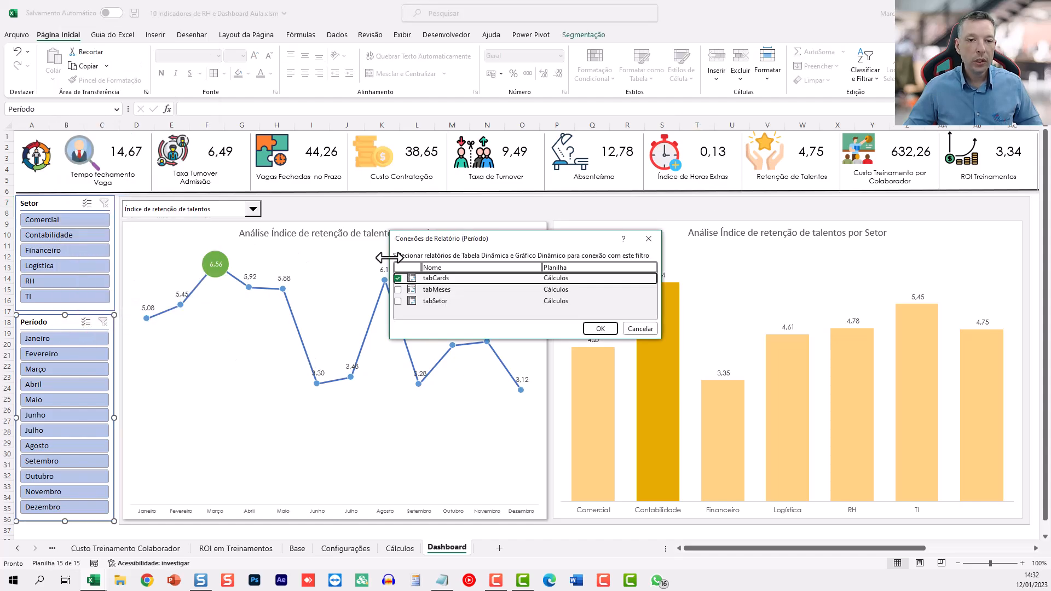
left_click(398, 302)
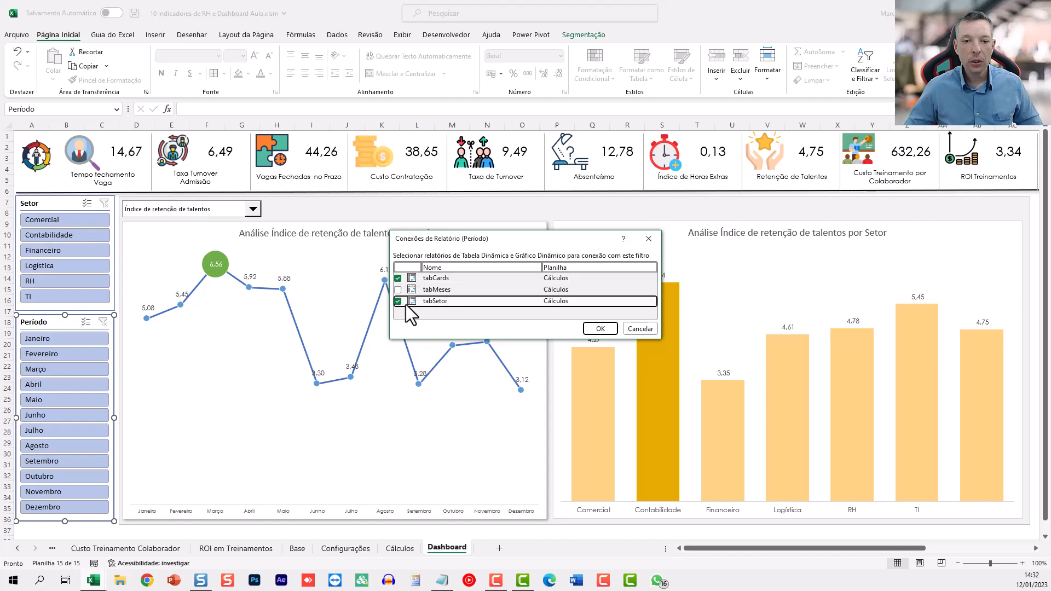
left_click(600, 328)
left_click(484, 212)
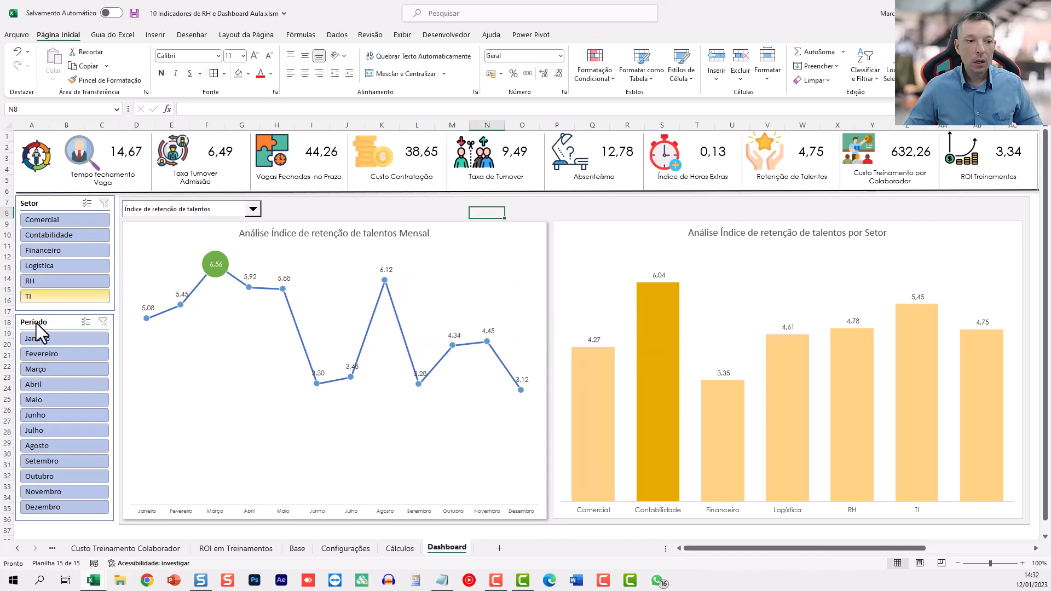
Check how the sector chart responds to the Período slicer by filtering single months such as Março, Maio, Janeiro and Julho.
left_click(82, 370)
left_click(70, 394)
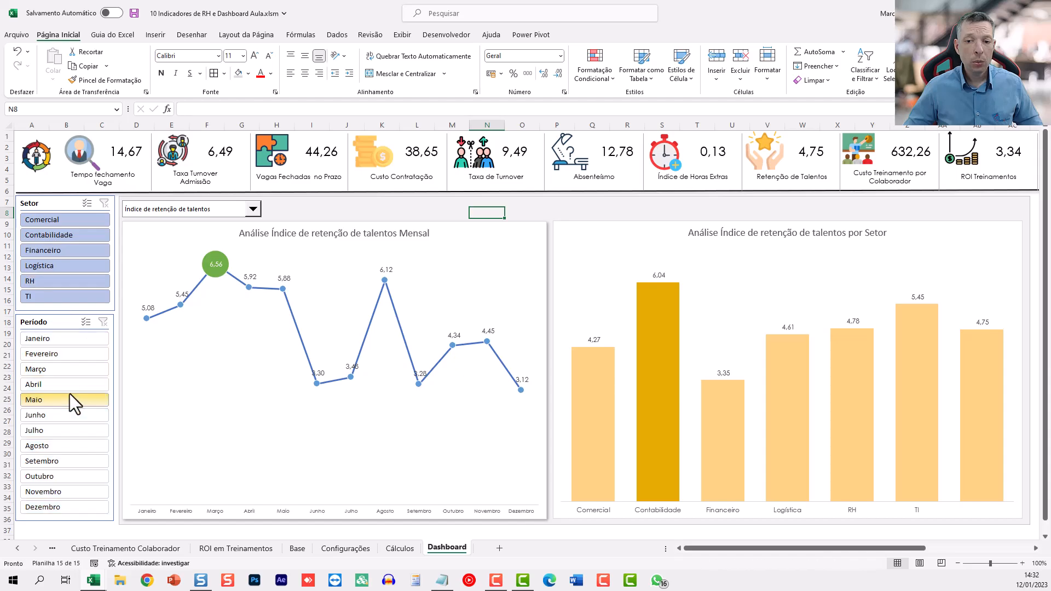
left_click(71, 447)
left_click(74, 368)
left_click(76, 340)
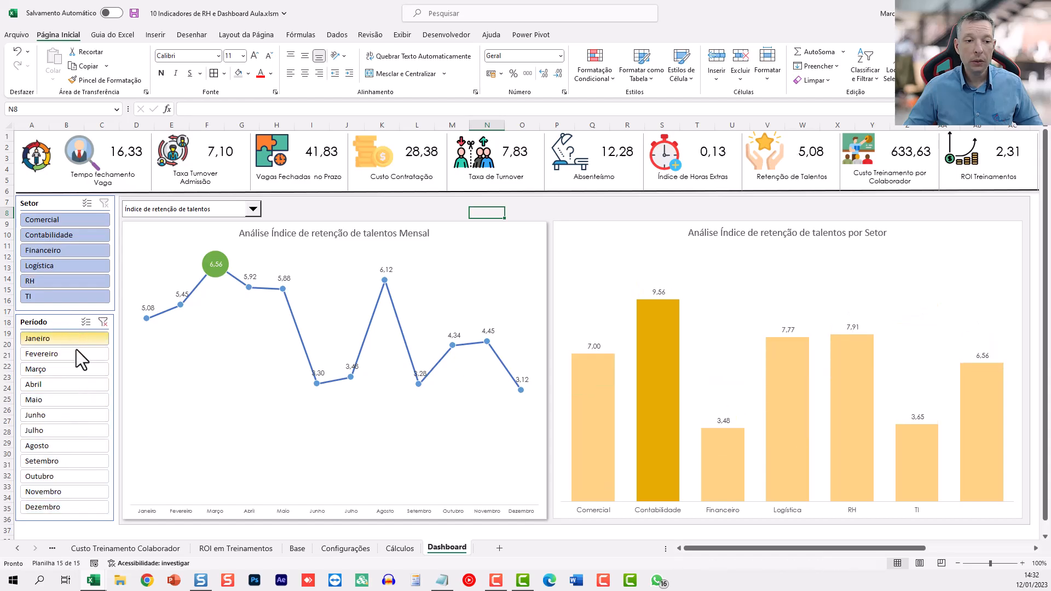
left_click(76, 400)
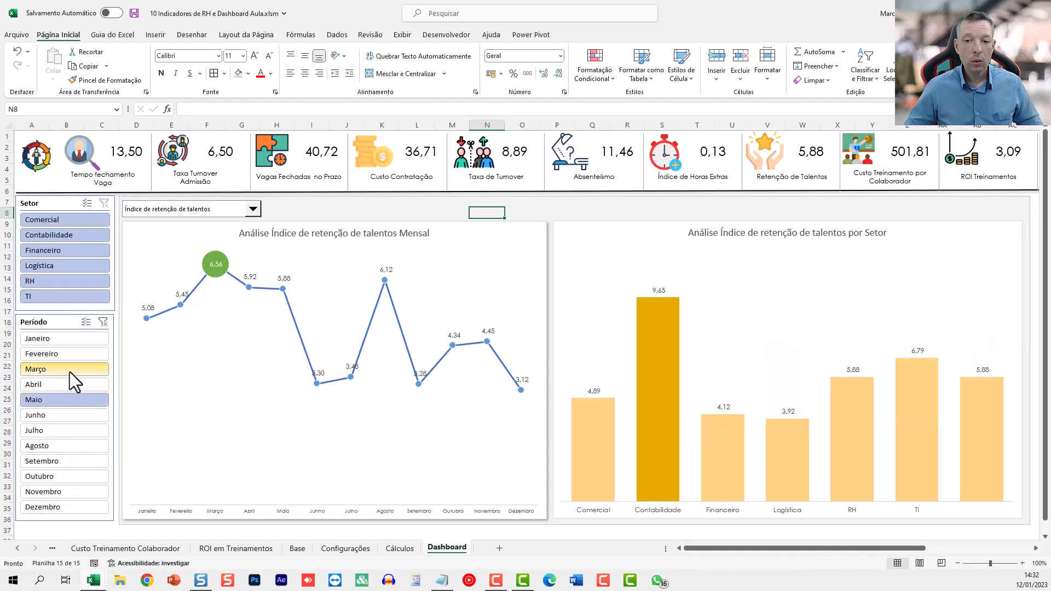
left_click(73, 336)
left_click(64, 430)
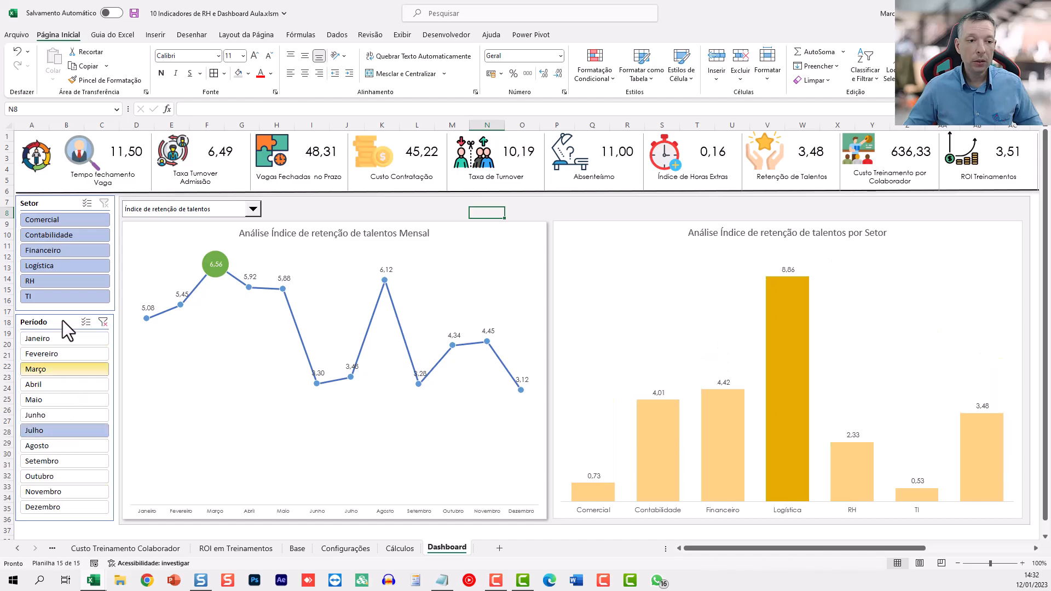
Test the Setor slicer with Logística and Contabilidade, and clear the Setor and Período filters.
left_click(60, 265)
left_click(54, 235)
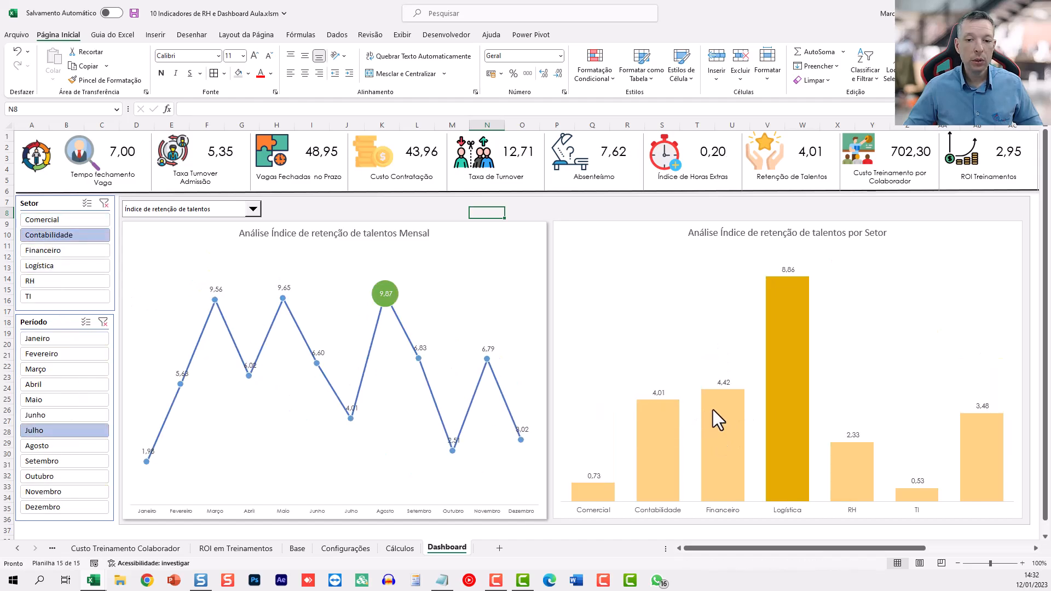
left_click(104, 203)
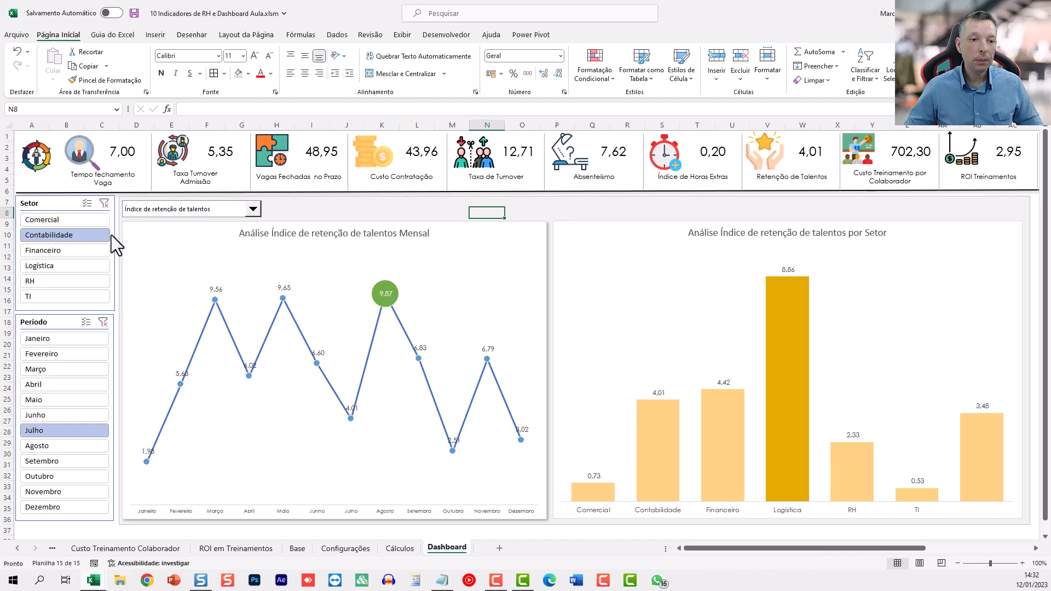
left_click(102, 322)
View the charts for the Taxa de Turnover indicator and switch them to Tempo de fechamento de vaga.
left_click(253, 208)
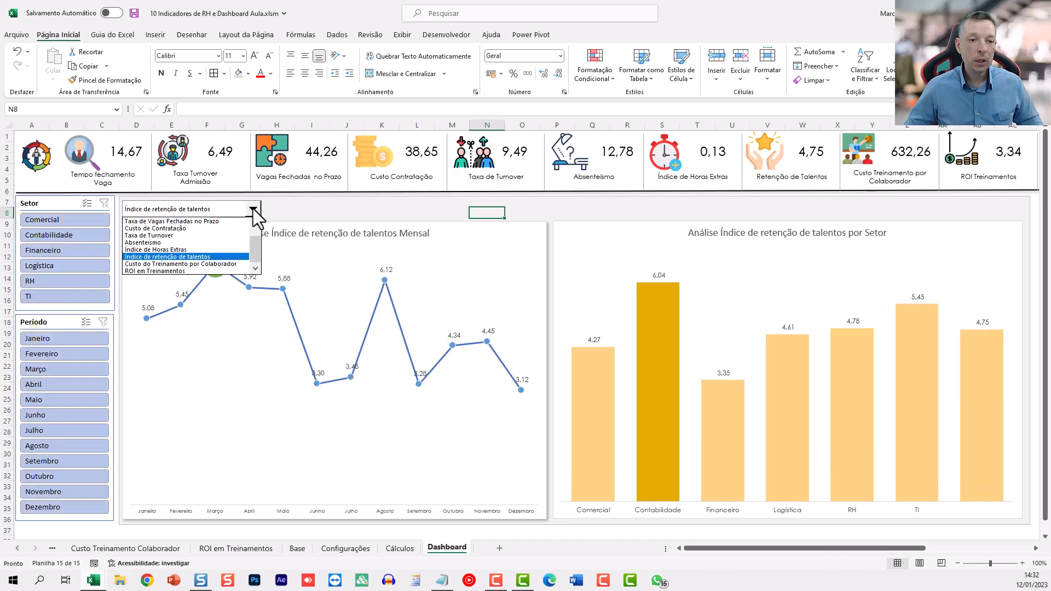
left_click(164, 248)
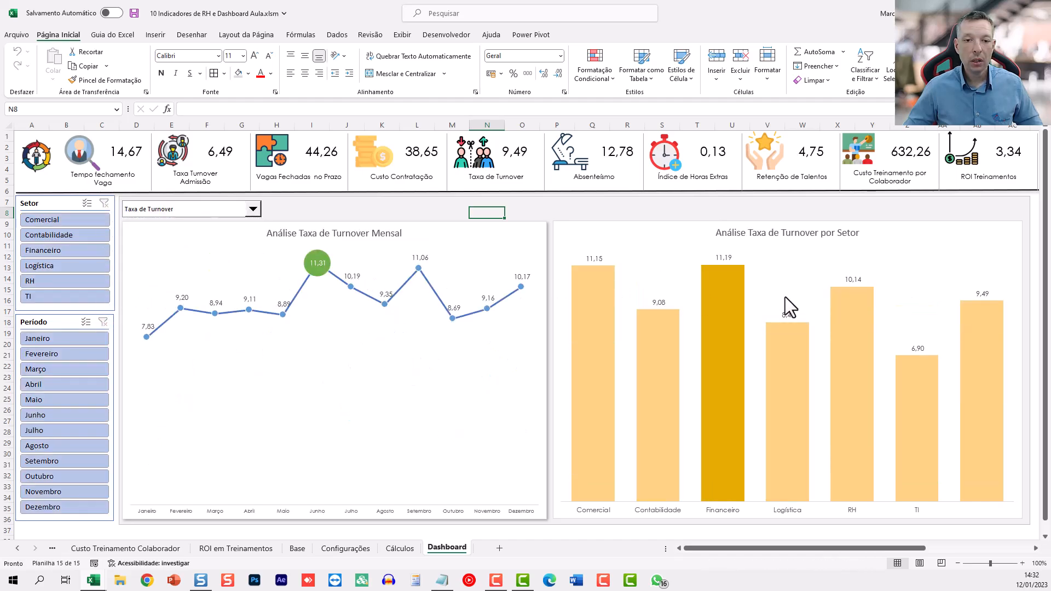
left_click(253, 209)
scroll(250, 249, "up", 1)
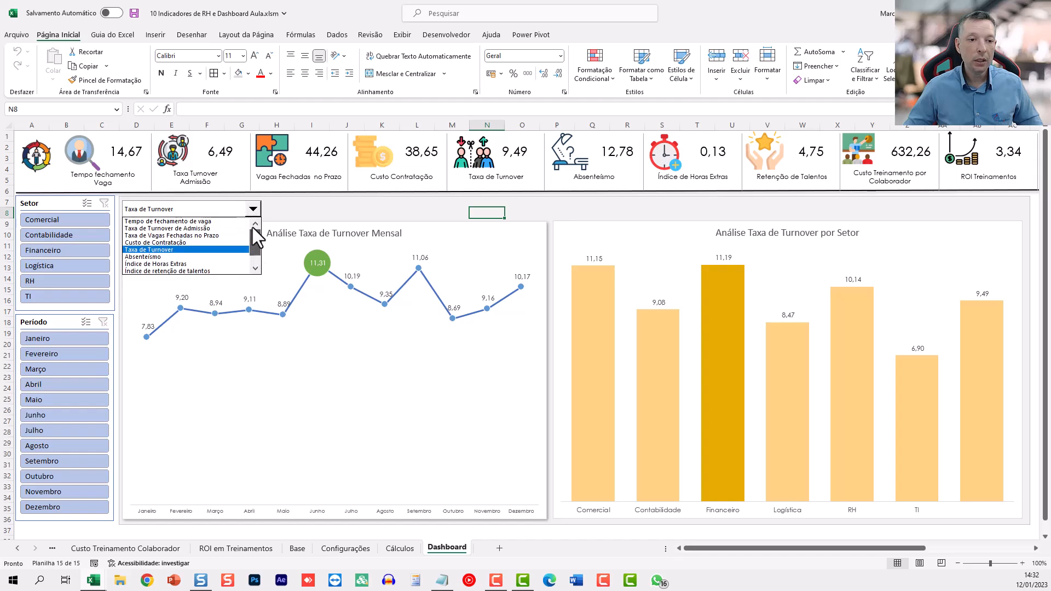
left_click(200, 222)
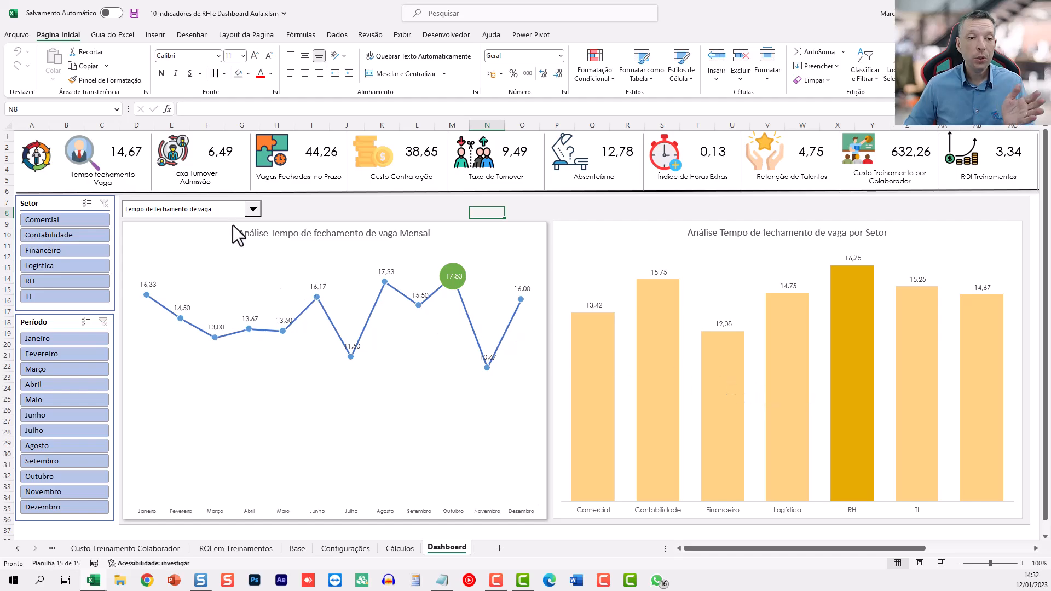
Filter the dashboard to the Financeiro sector and the month of Maio.
left_click(66, 250)
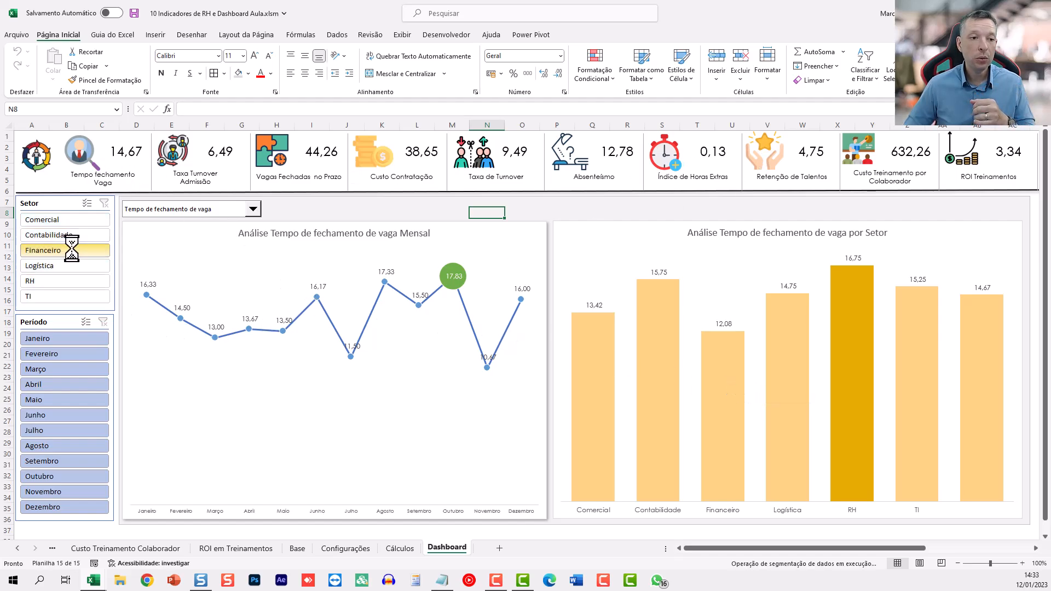
left_click(82, 400)
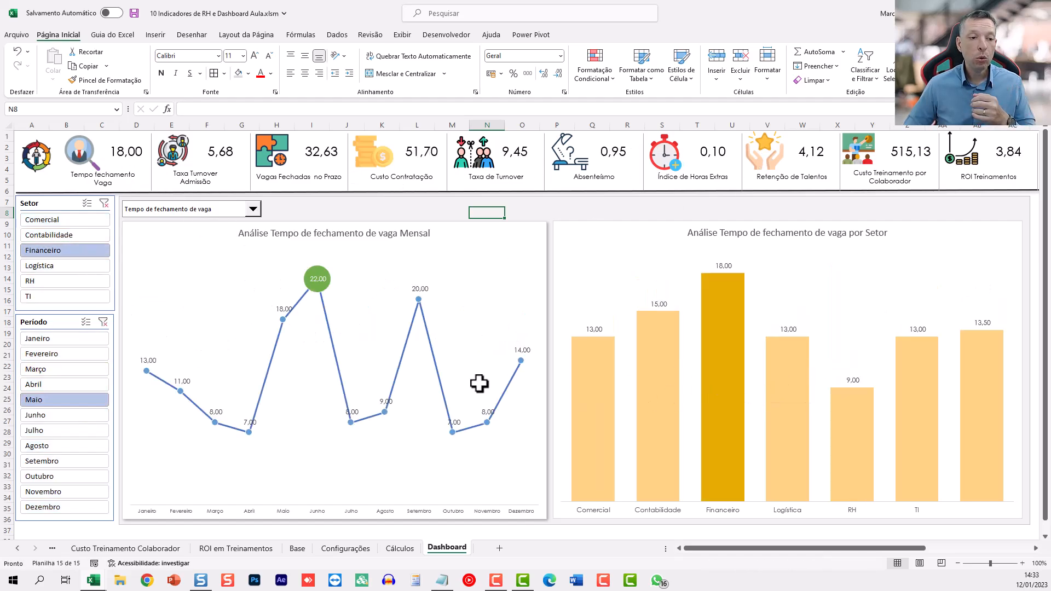